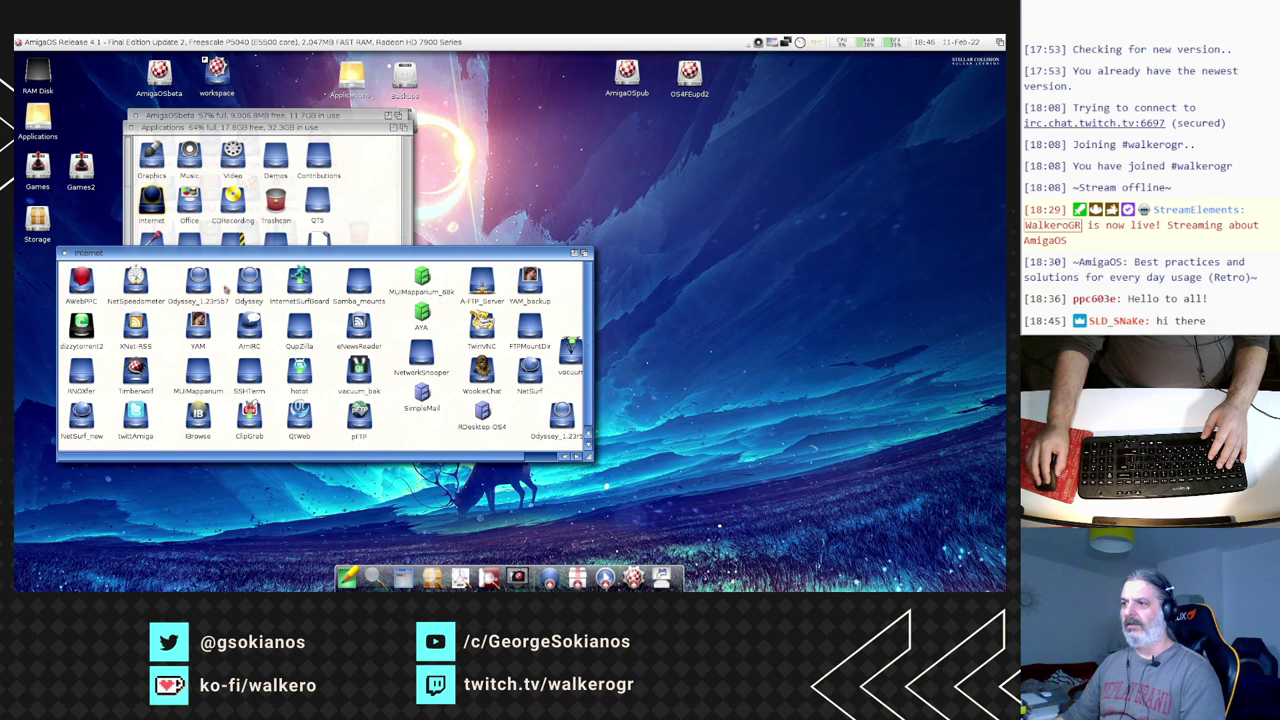
- Launch InternetSurfBoard from its drawer, hide its console, and enlarge the window over the Aminet list
double_click(299, 280)
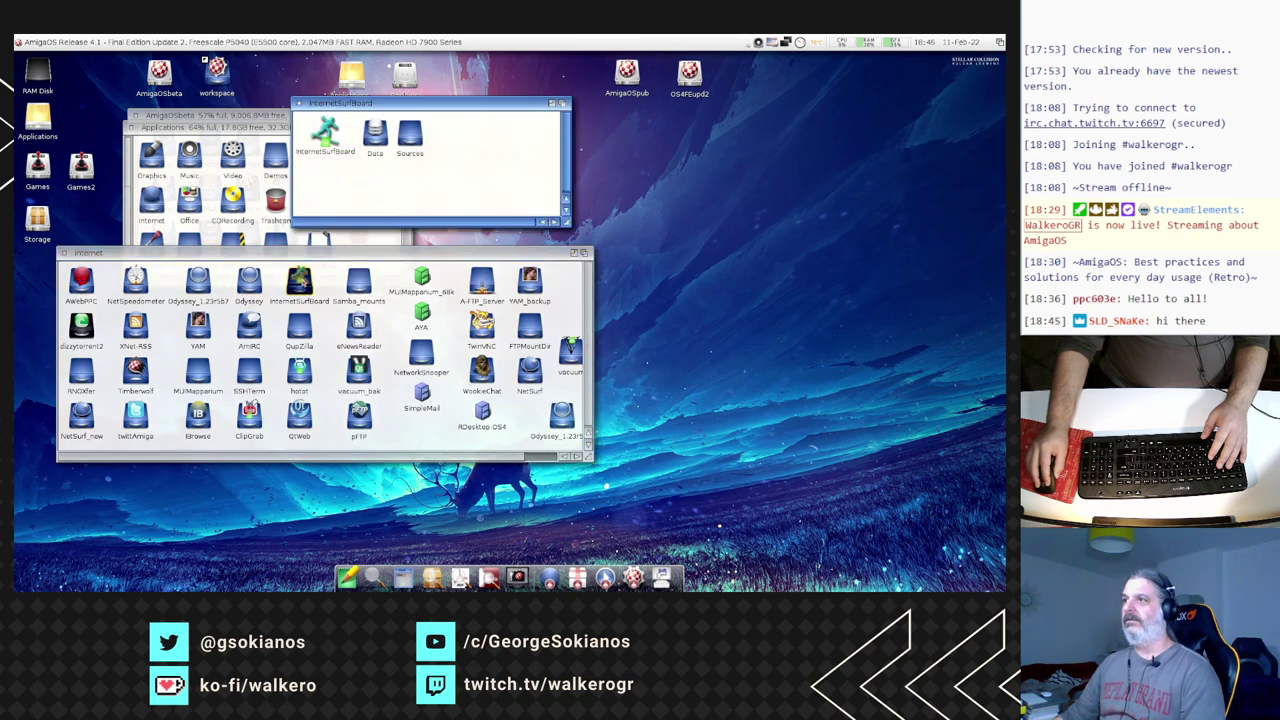
double_click(328, 132)
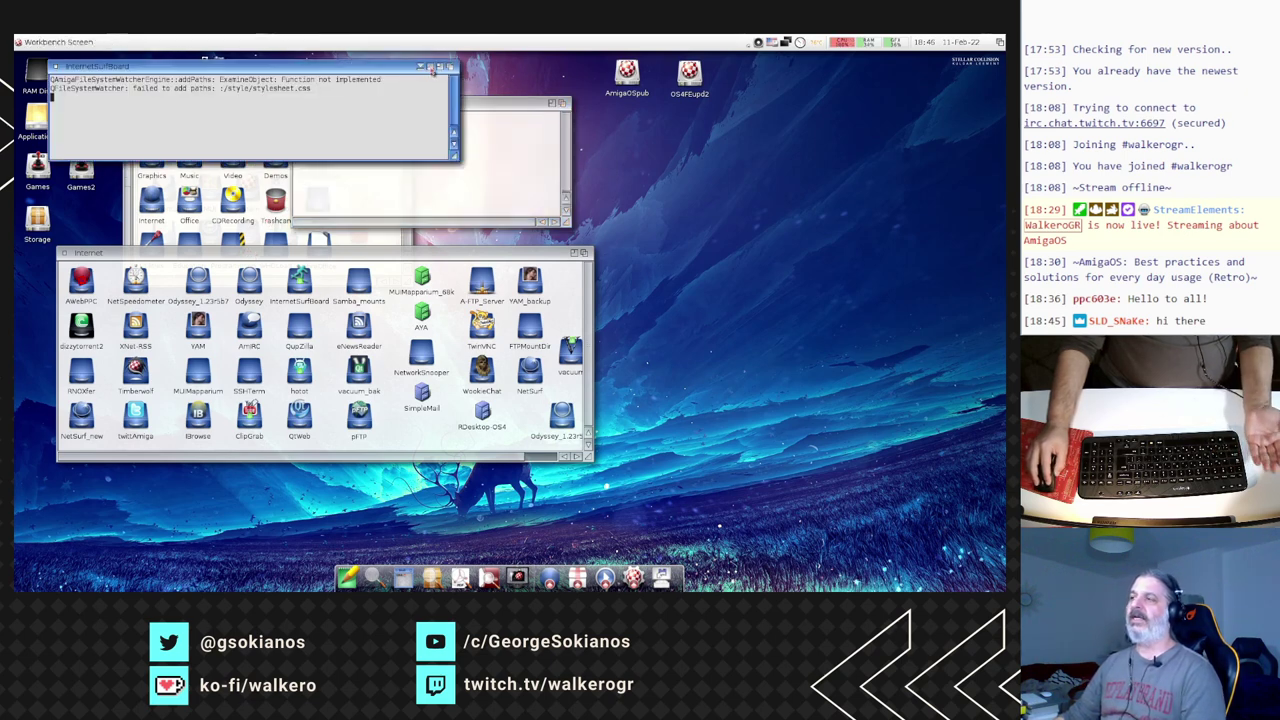
click(432, 68)
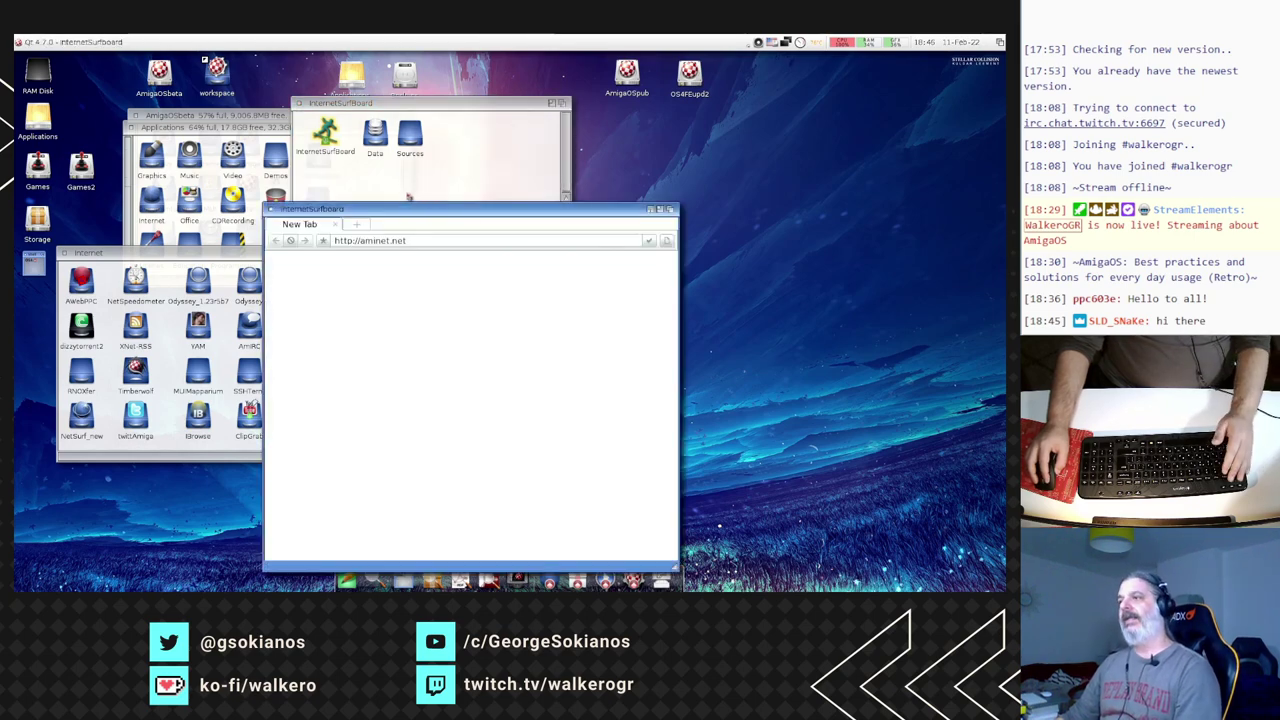
drag(423, 223, 377, 93)
drag(630, 436, 834, 516)
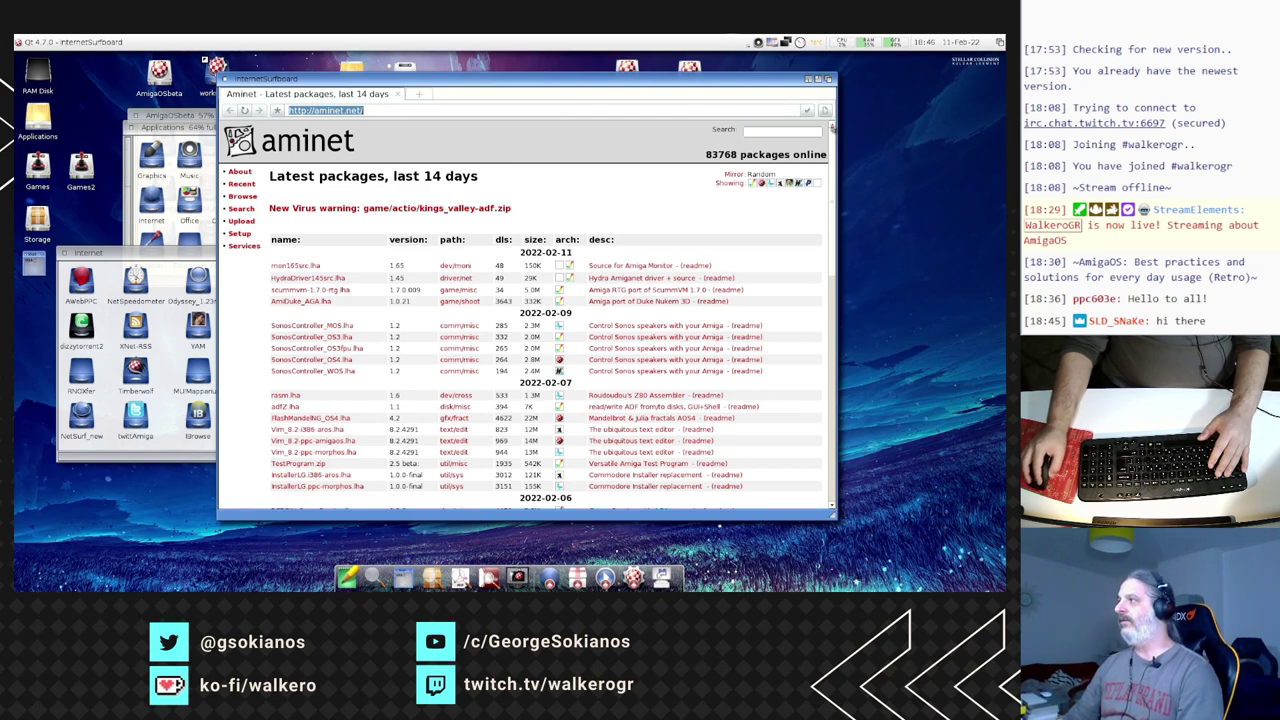
- Check the browser version in the About InternetSurfboard window
click(824, 110)
click(836, 247)
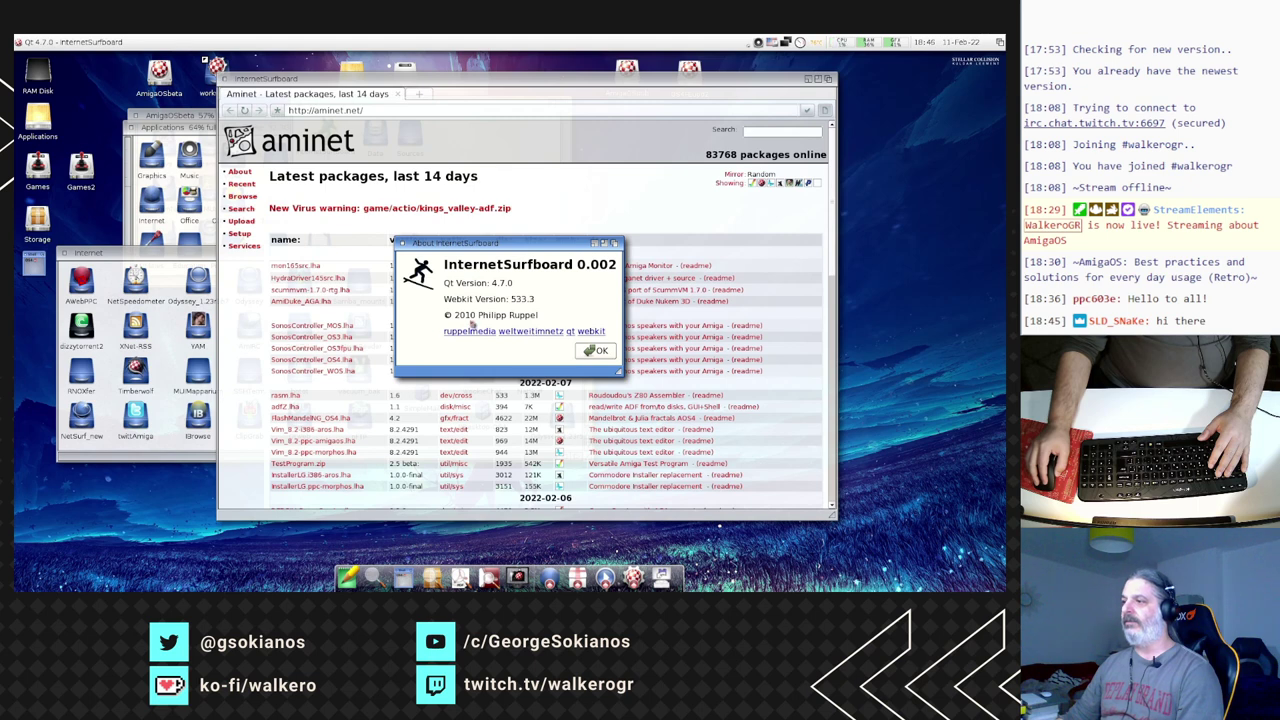
click(597, 350)
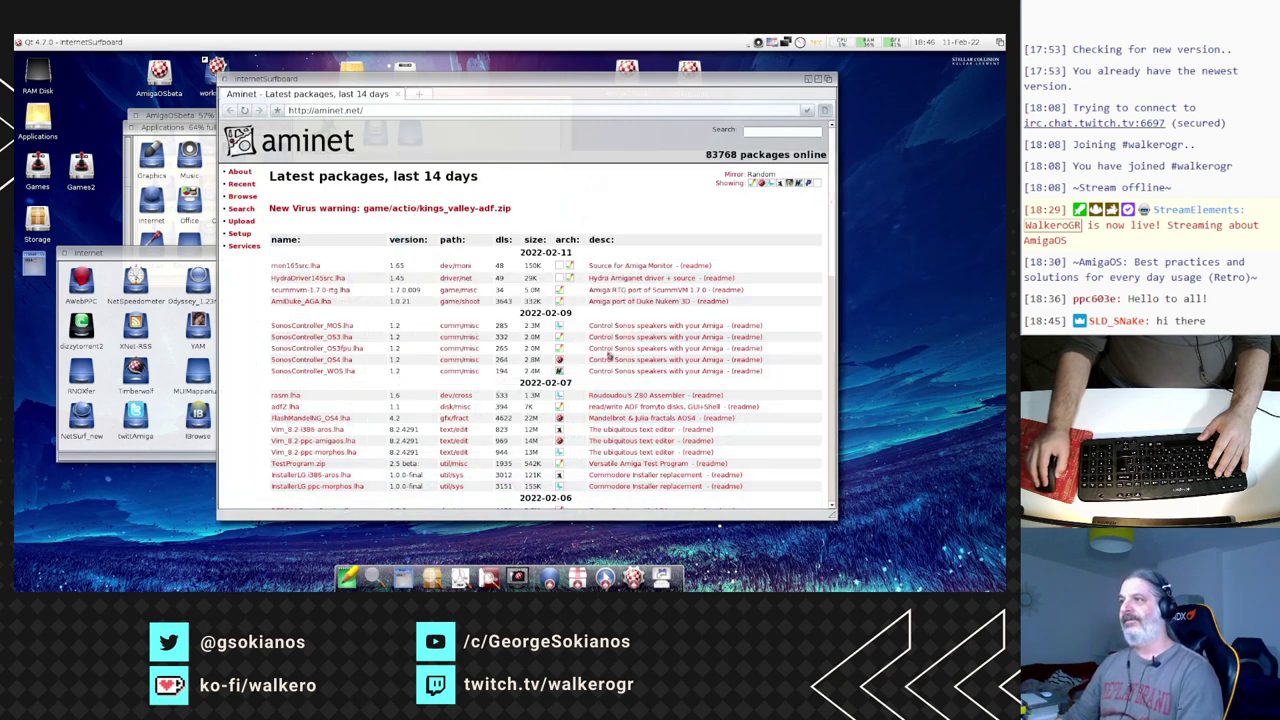
- Load amigans.net past three SSL certificate warnings, then begin replacing the address
text(amiga)
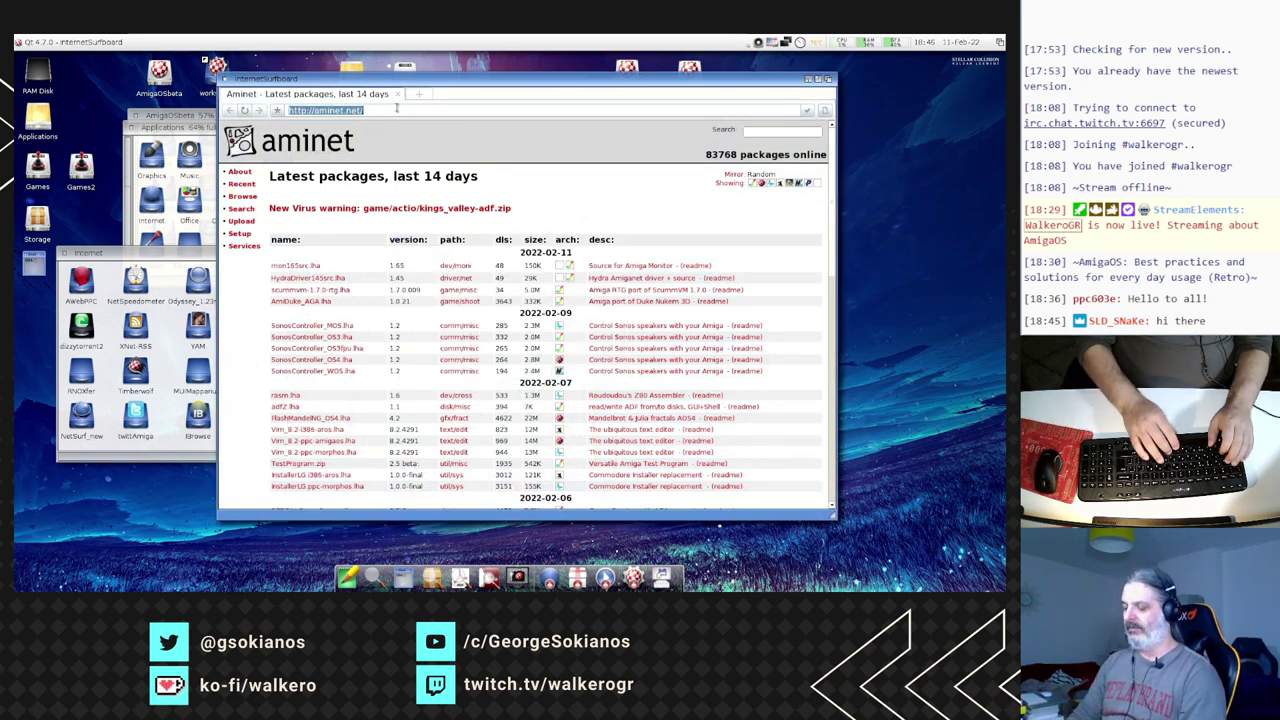
text(ns.)
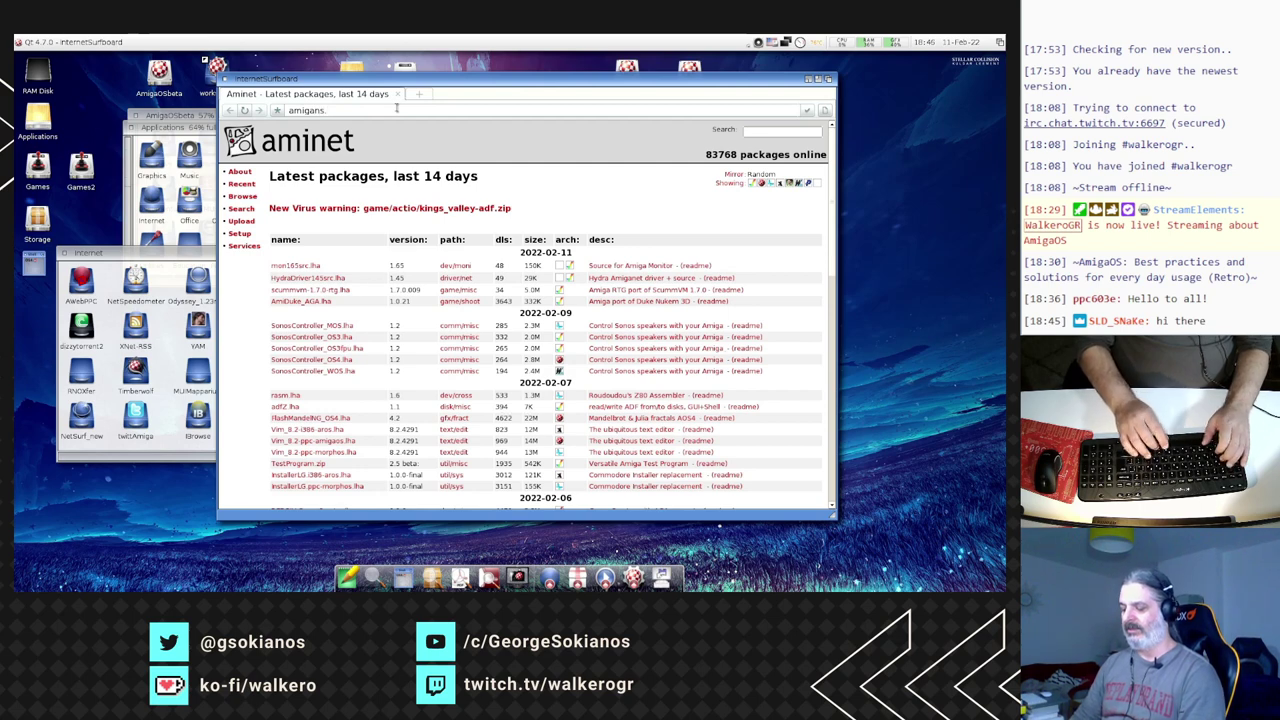
text(net)
key(Return)
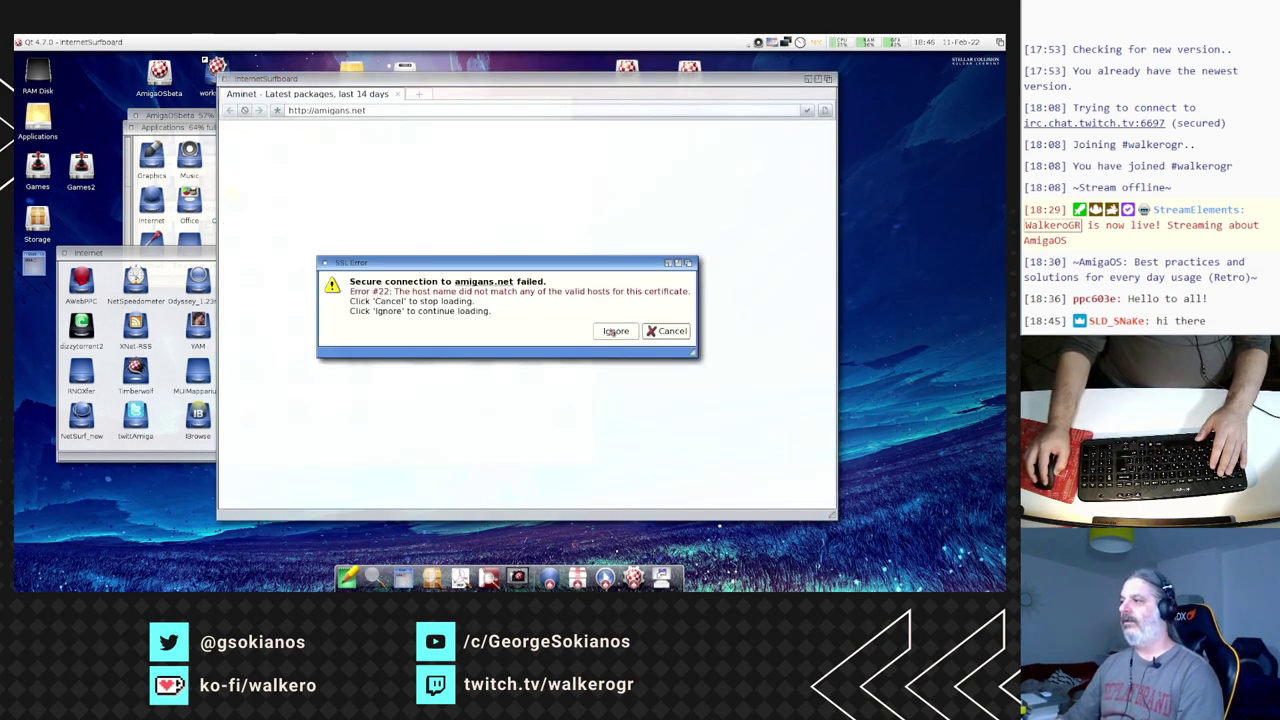
click(612, 331)
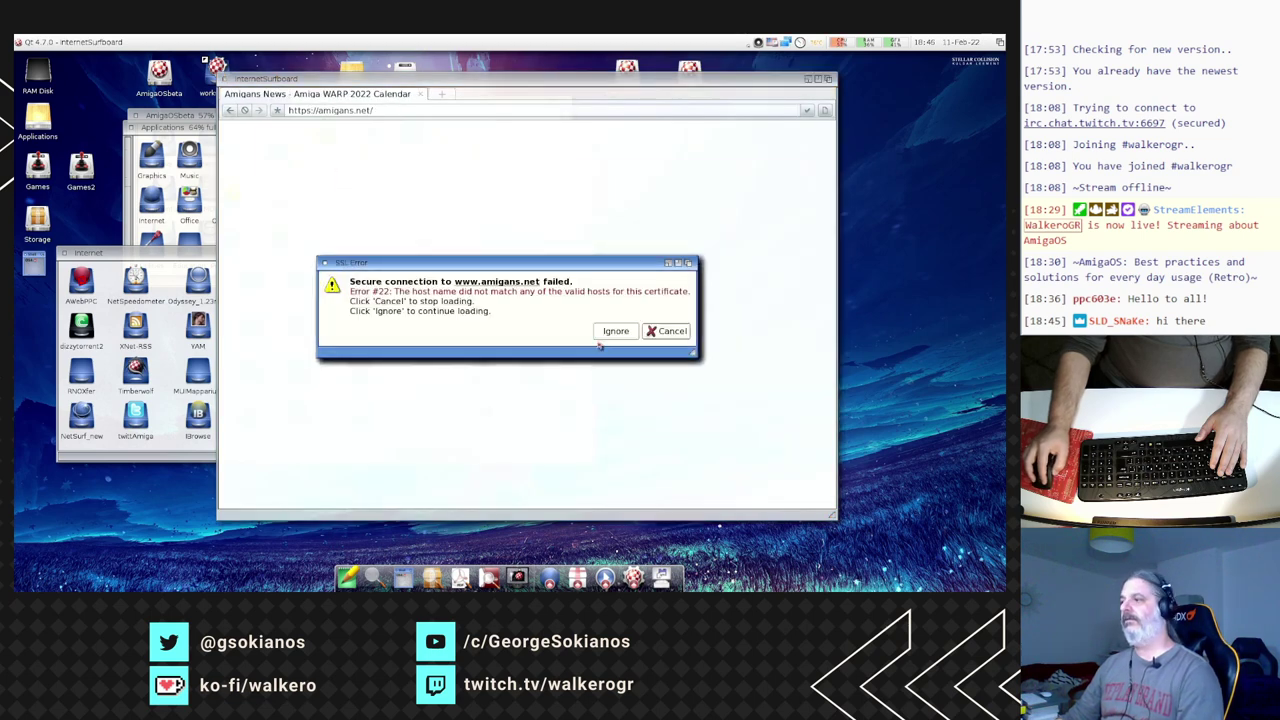
click(612, 333)
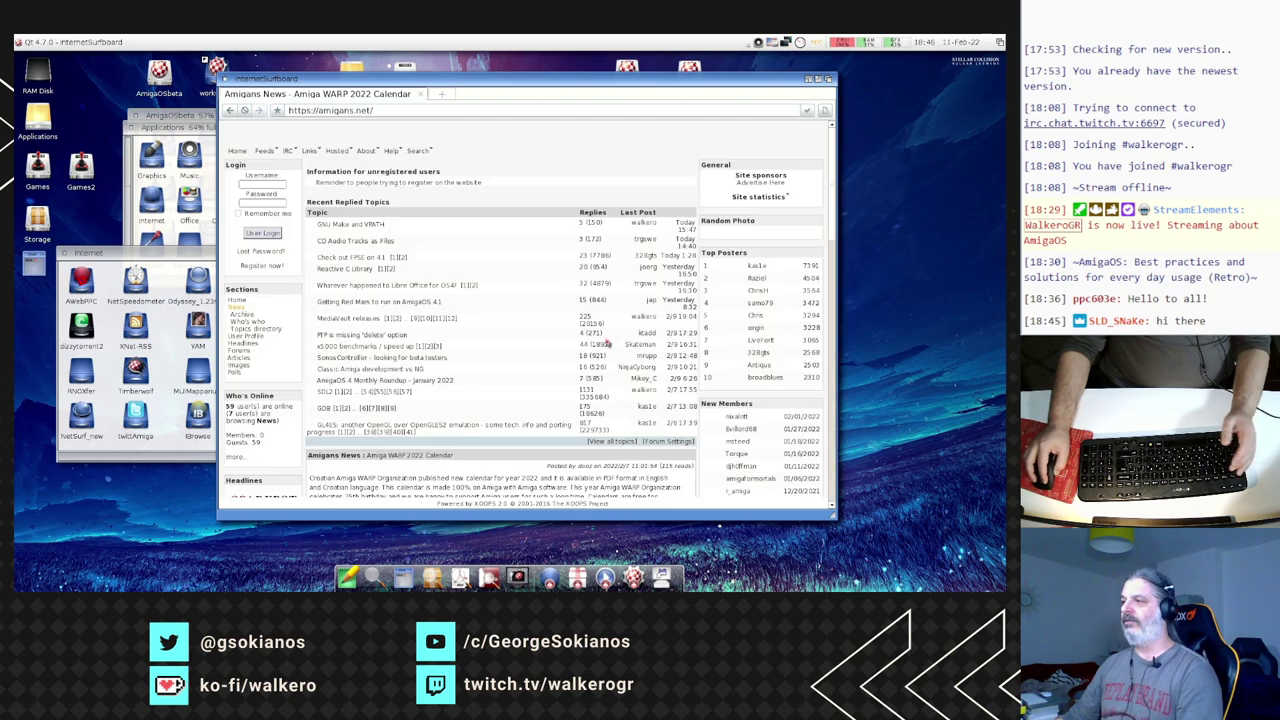
click(614, 333)
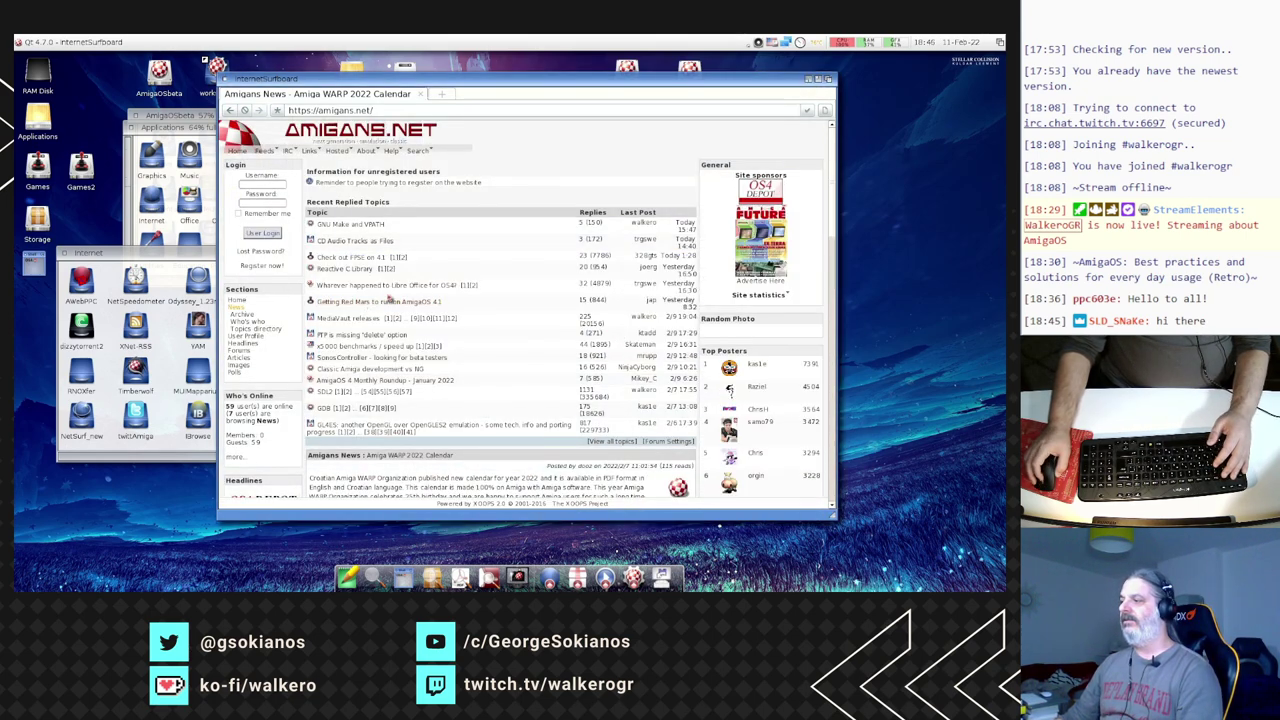
scroll(400, 310, down, 10)
scroll(428, 313, up, 10)
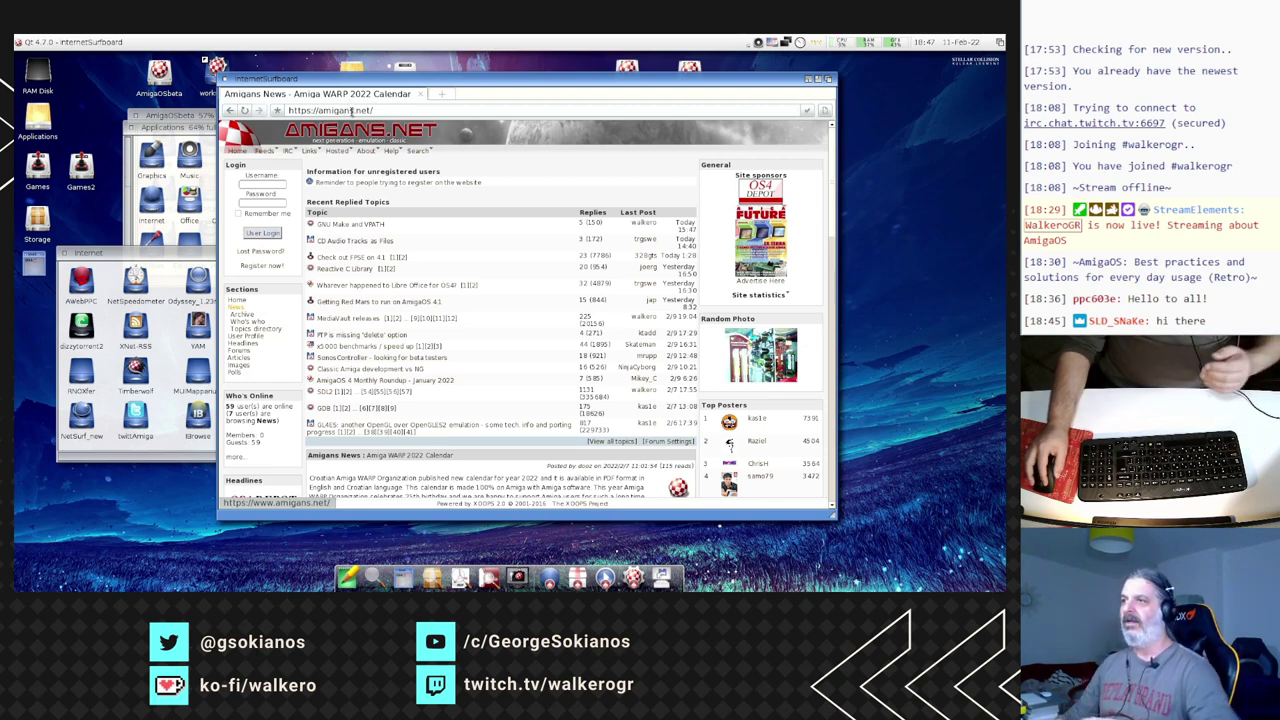
double_click(351, 108)
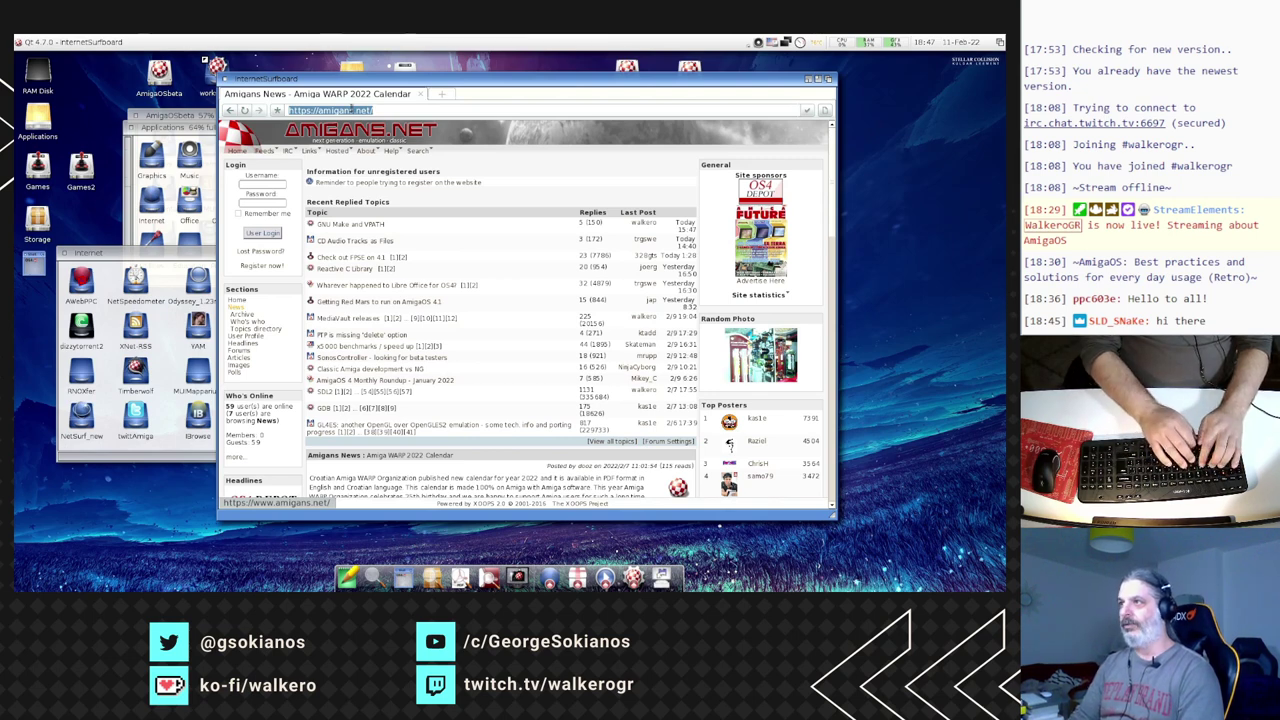
text(r)
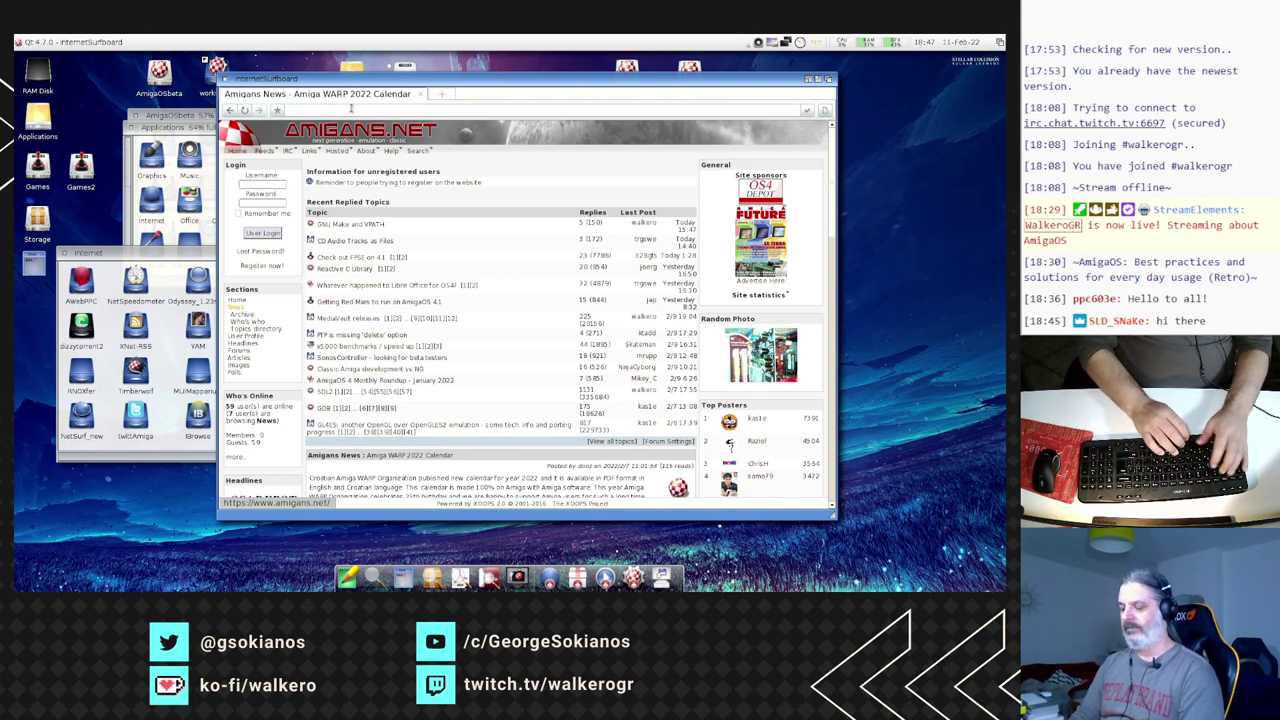
- Finish entering rte.ie, view the RTÉ homepage, and quit InternetSurfboard
text(etr)
key(Return)
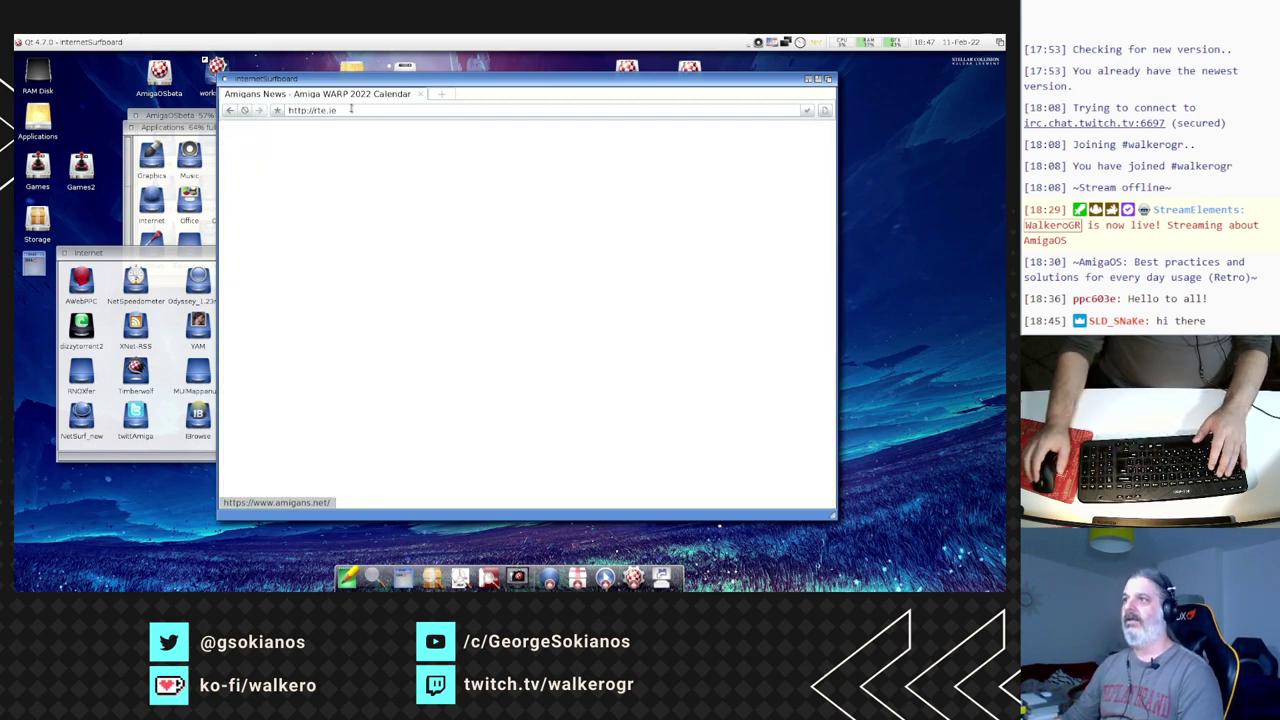
drag(478, 86, 426, 70)
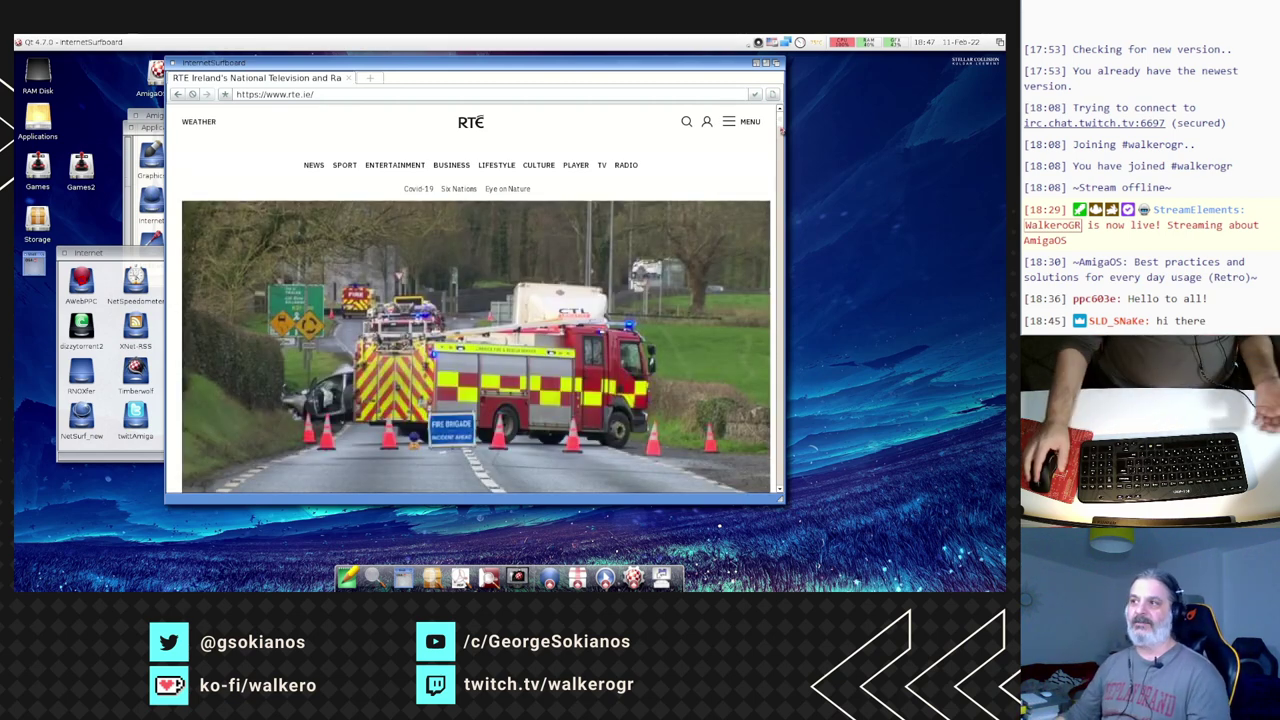
drag(783, 117, 779, 137)
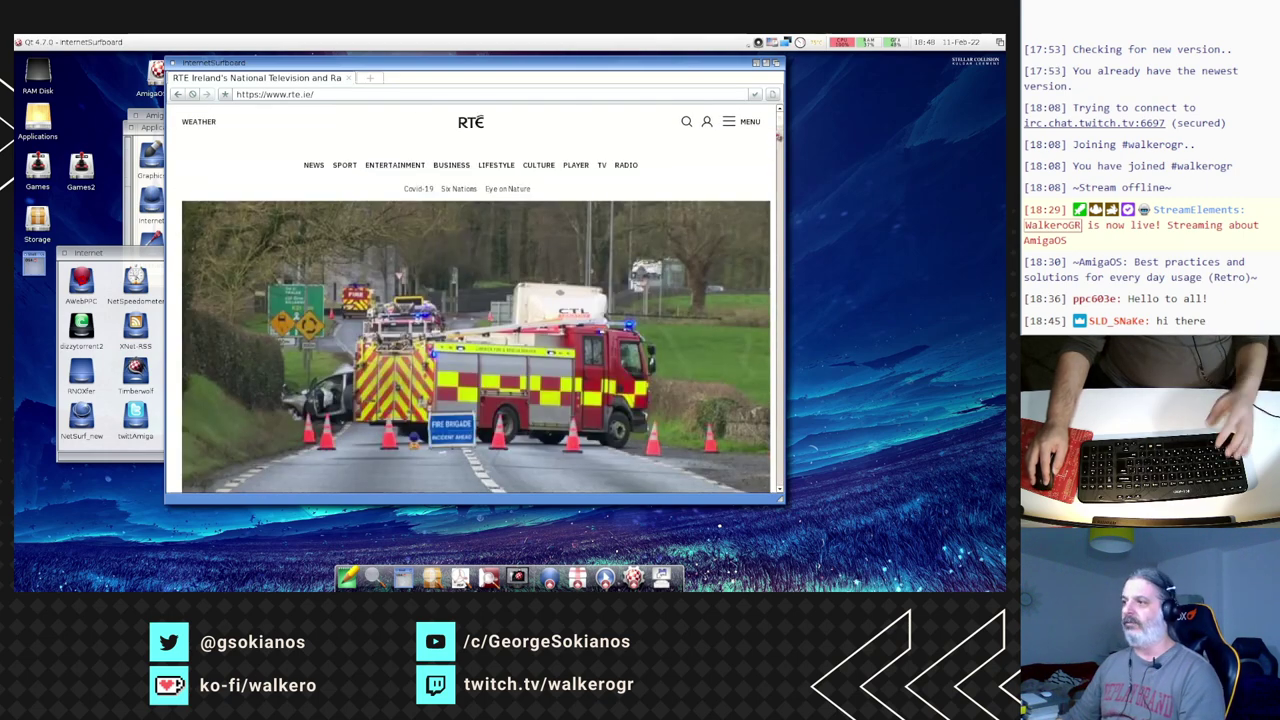
click(175, 62)
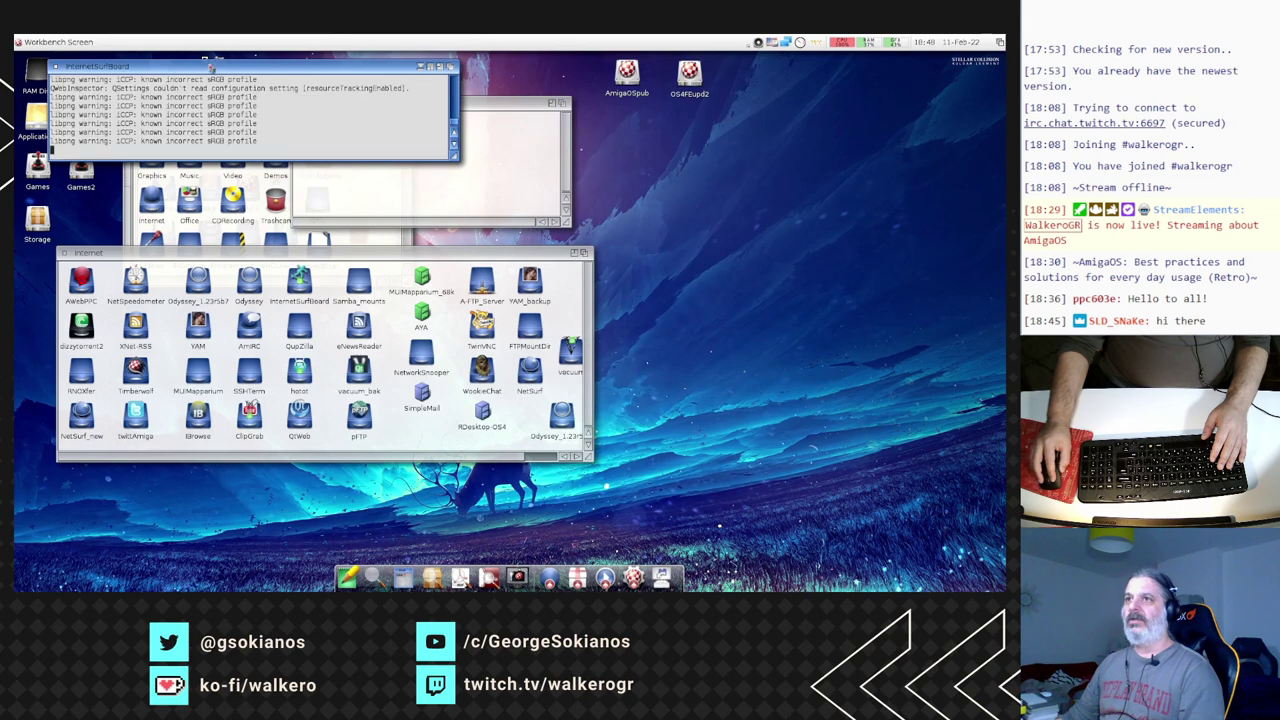
- Close the leftover console and launch QtWeb from its drawer, hiding its console
click(57, 67)
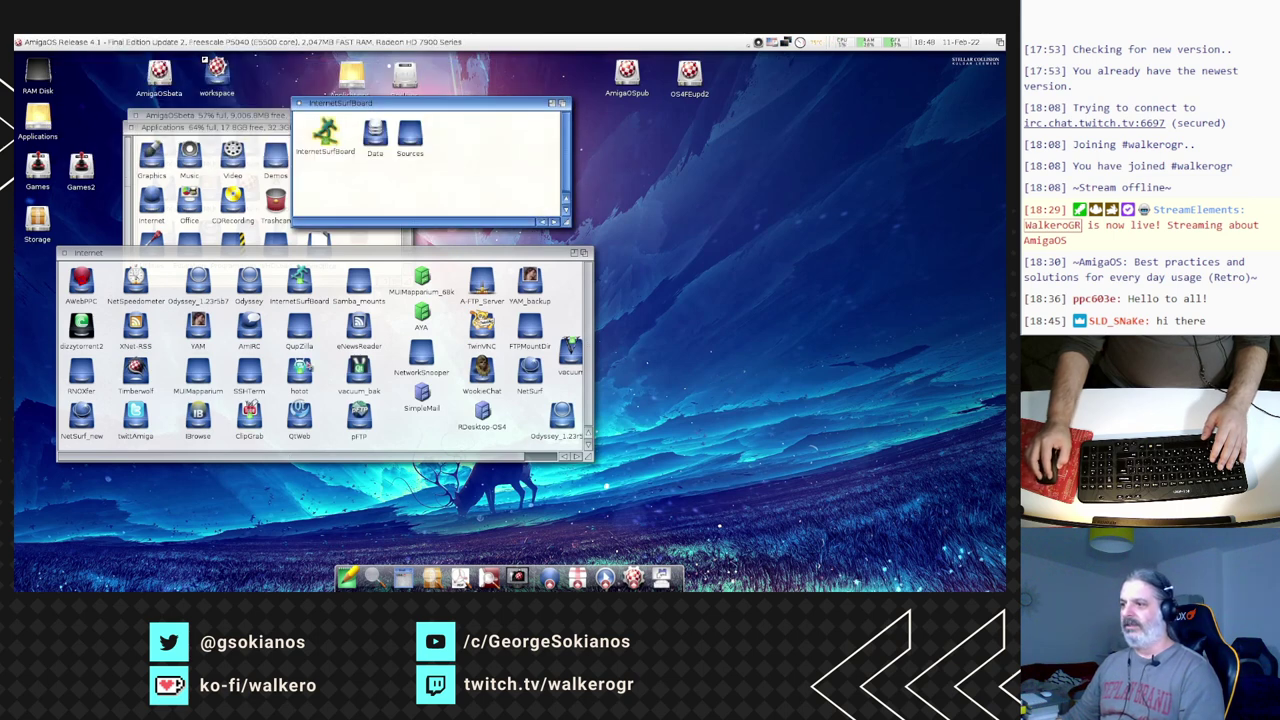
double_click(299, 441)
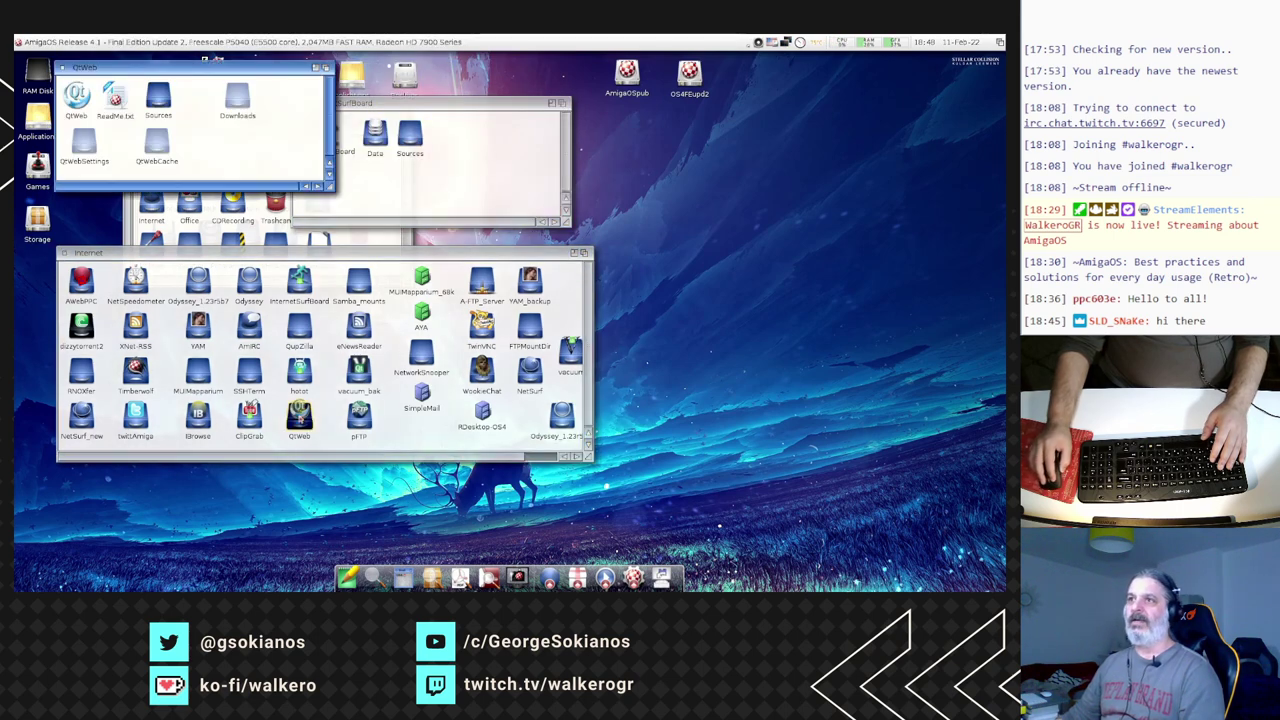
double_click(77, 96)
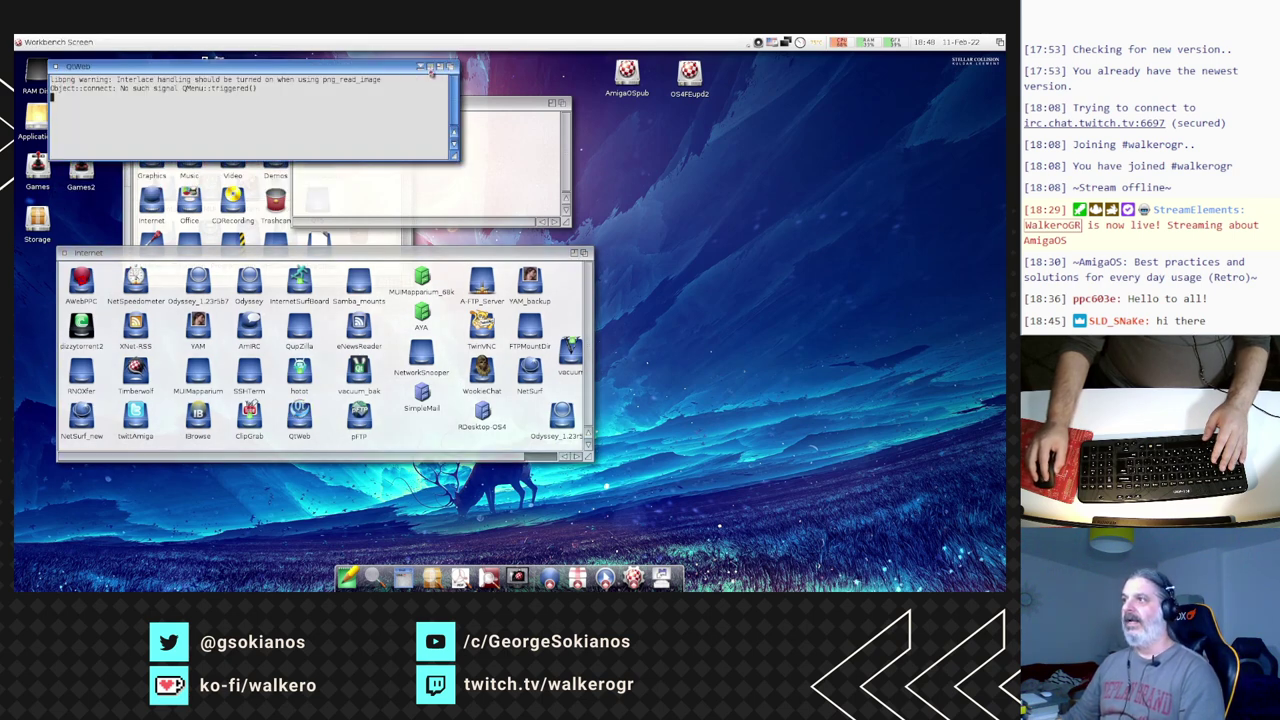
click(432, 70)
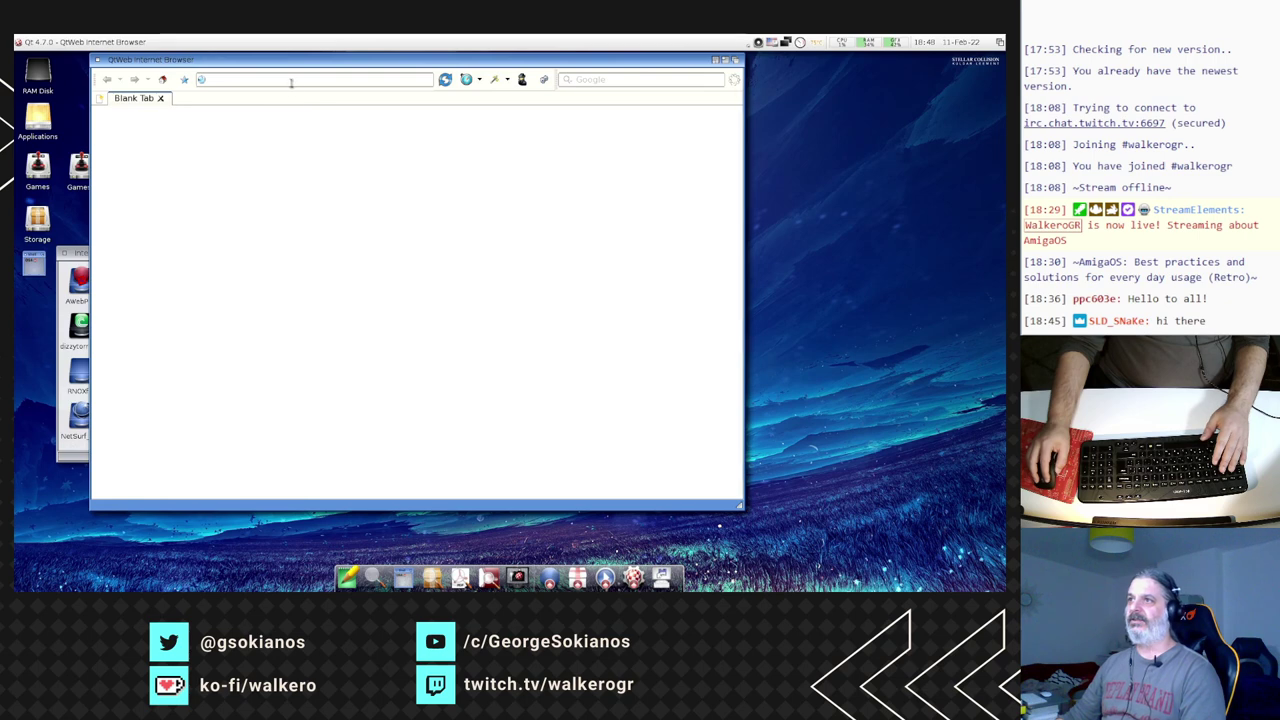
- Load amigans.net in QtWeb and bring up the browser settings
click(291, 80)
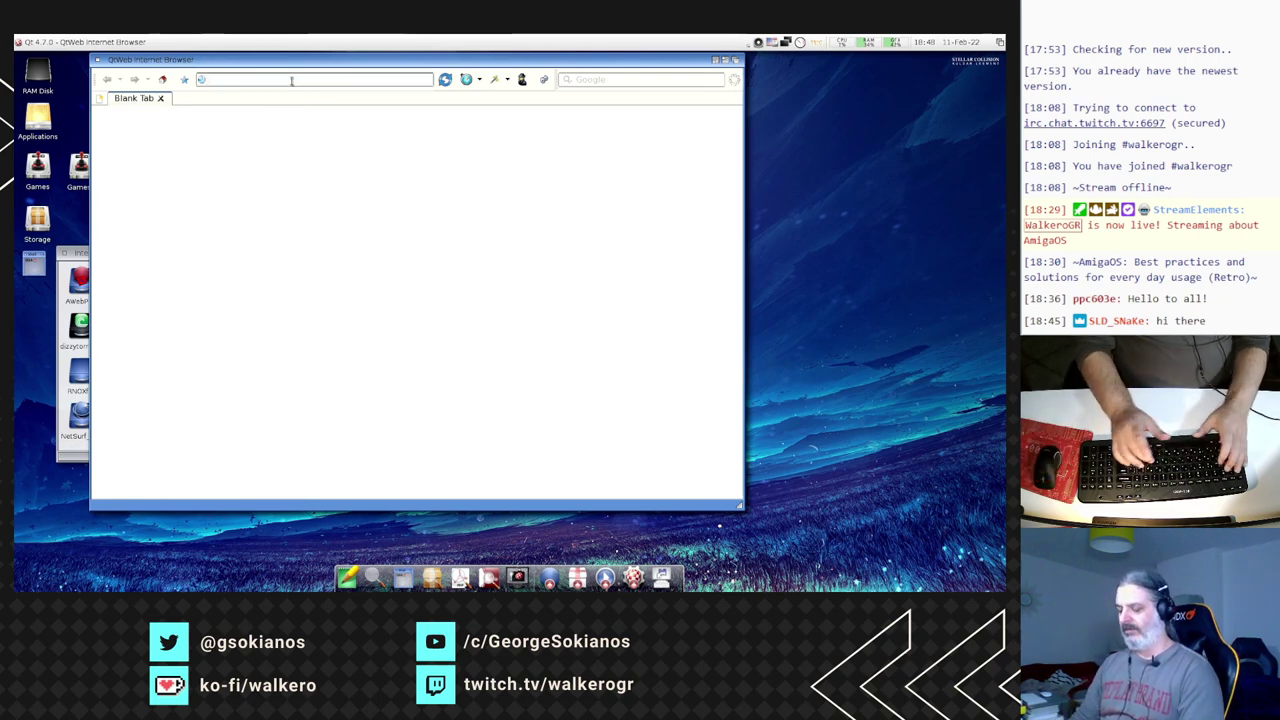
text(amigans.net)
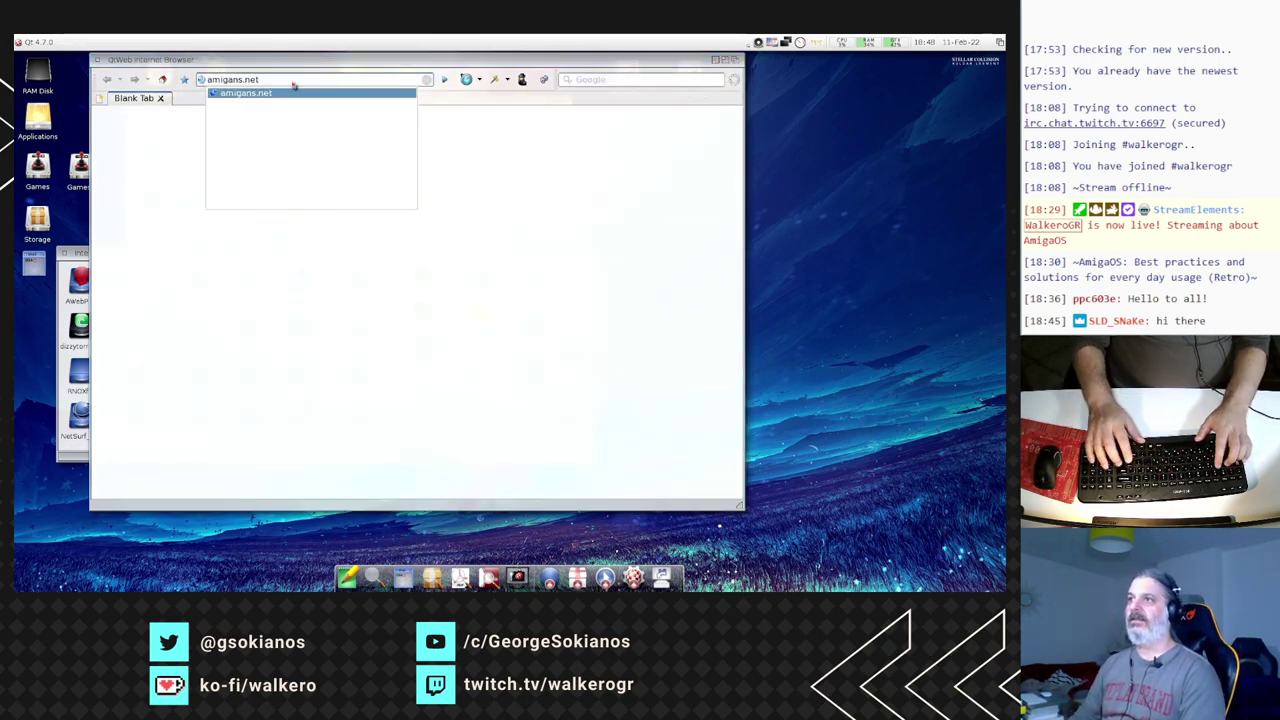
key(Return)
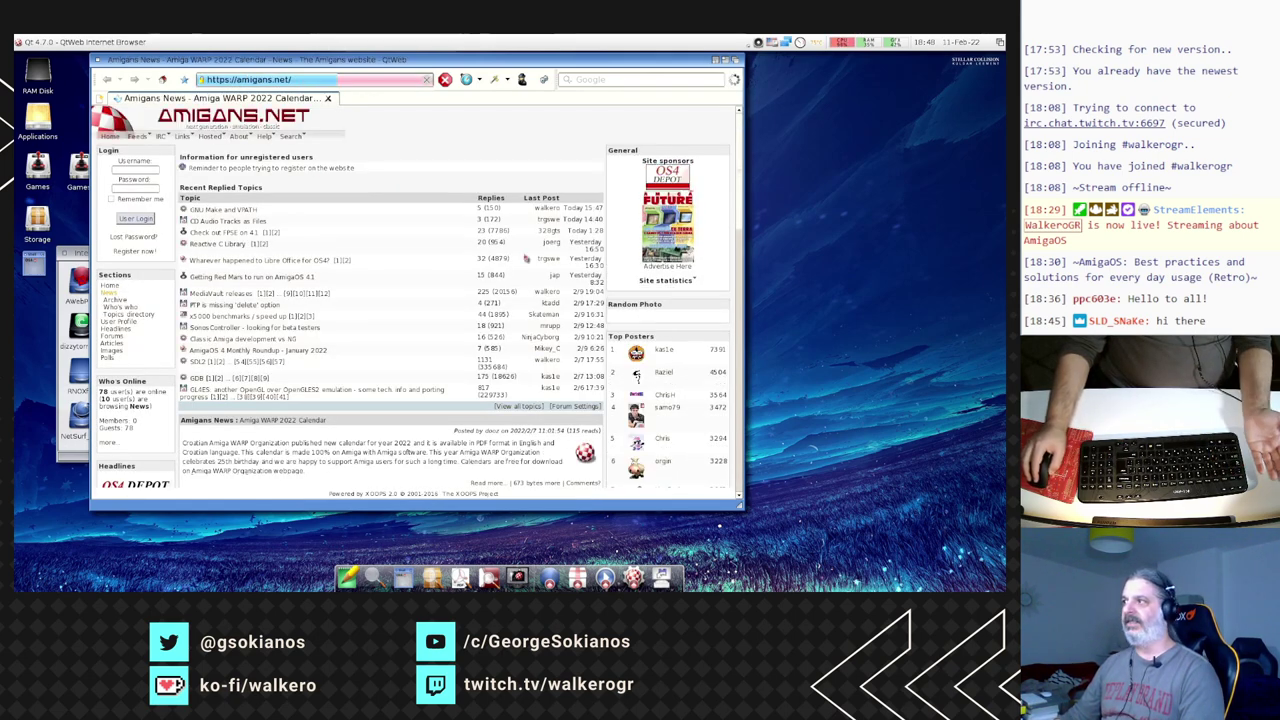
scroll(742, 188, down, 5)
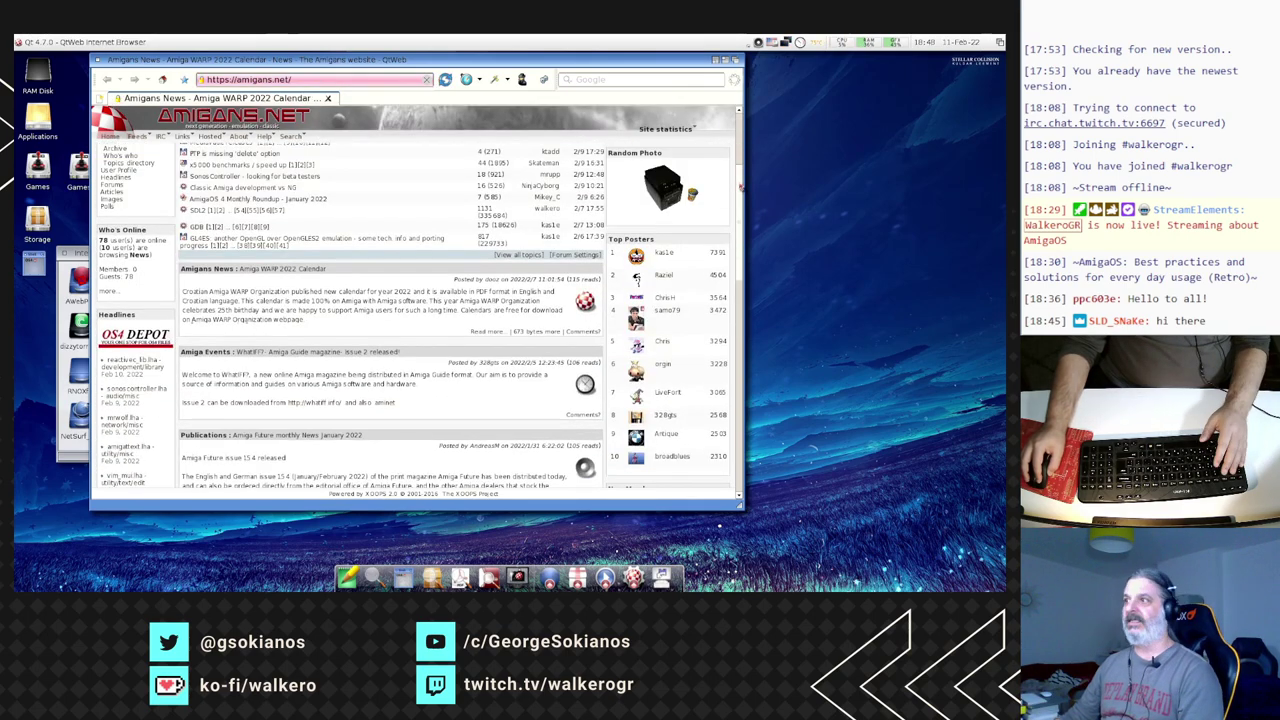
scroll(720, 165, up, 5)
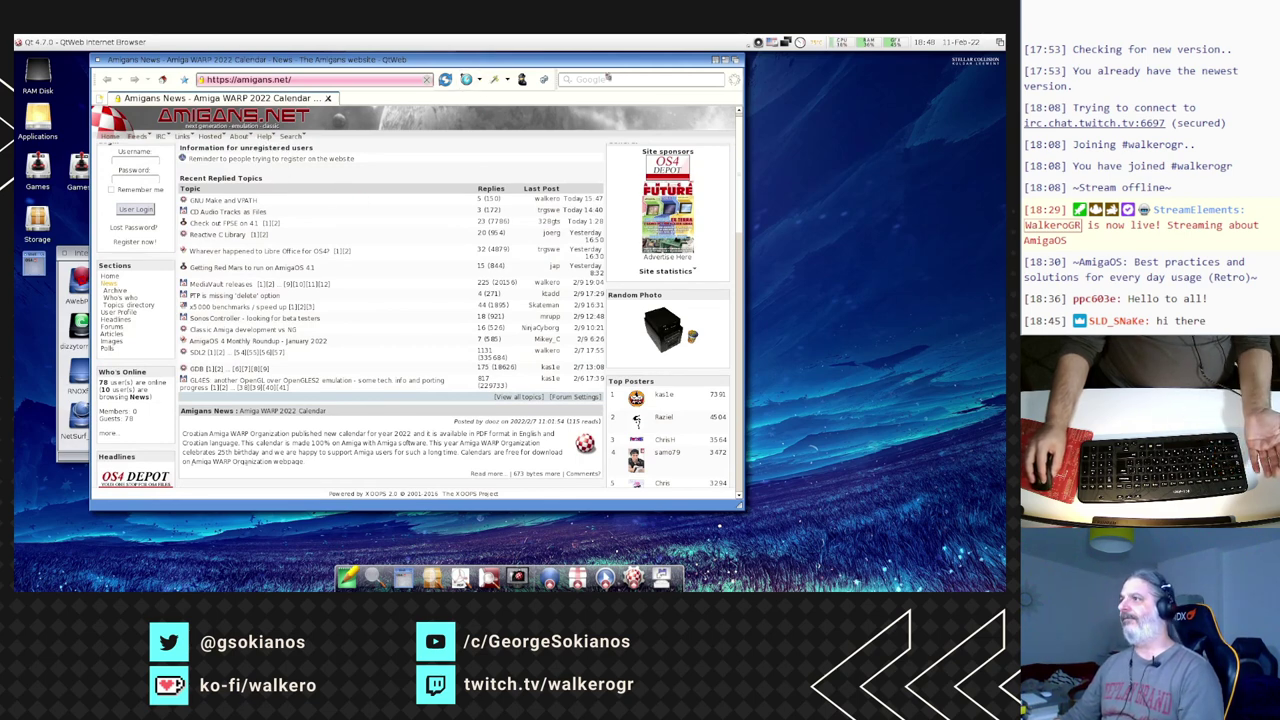
click(547, 80)
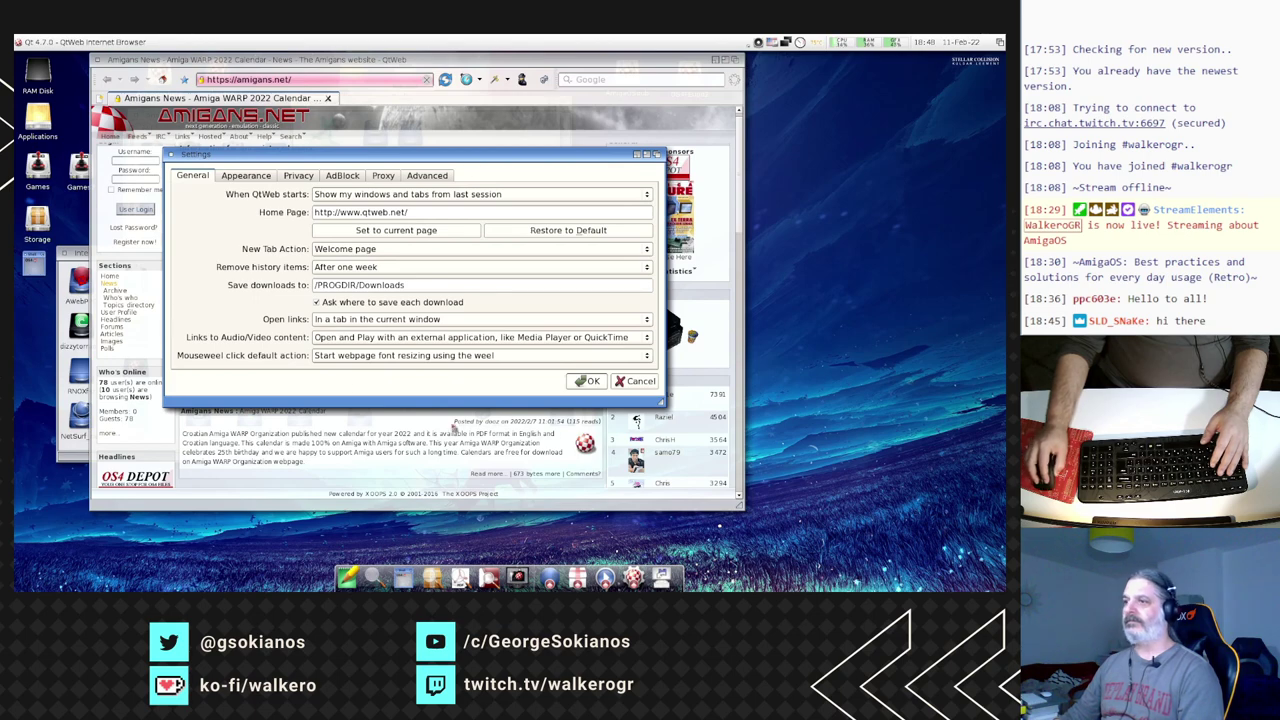
- Move the Settings dialog and browser aside, then open the AmigaOSbeta Prefs drawer
drag(387, 160, 360, 153)
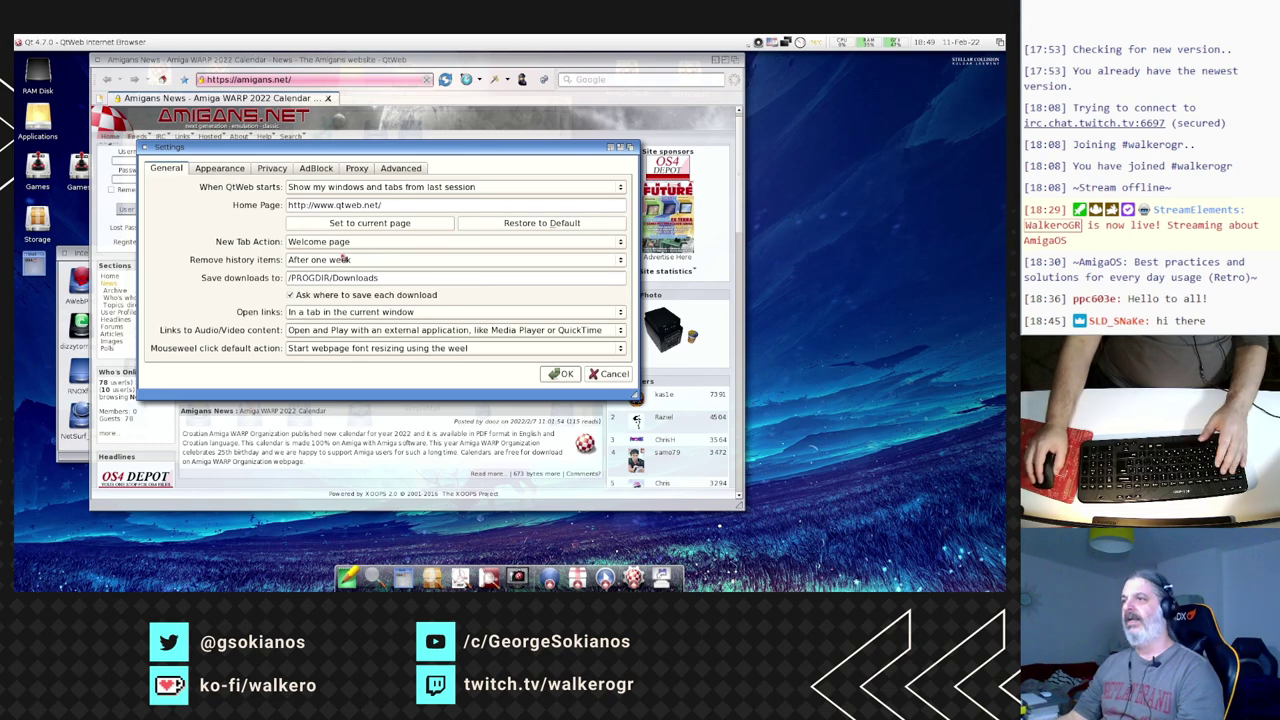
drag(220, 64, 220, 110)
double_click(158, 70)
double_click(209, 236)
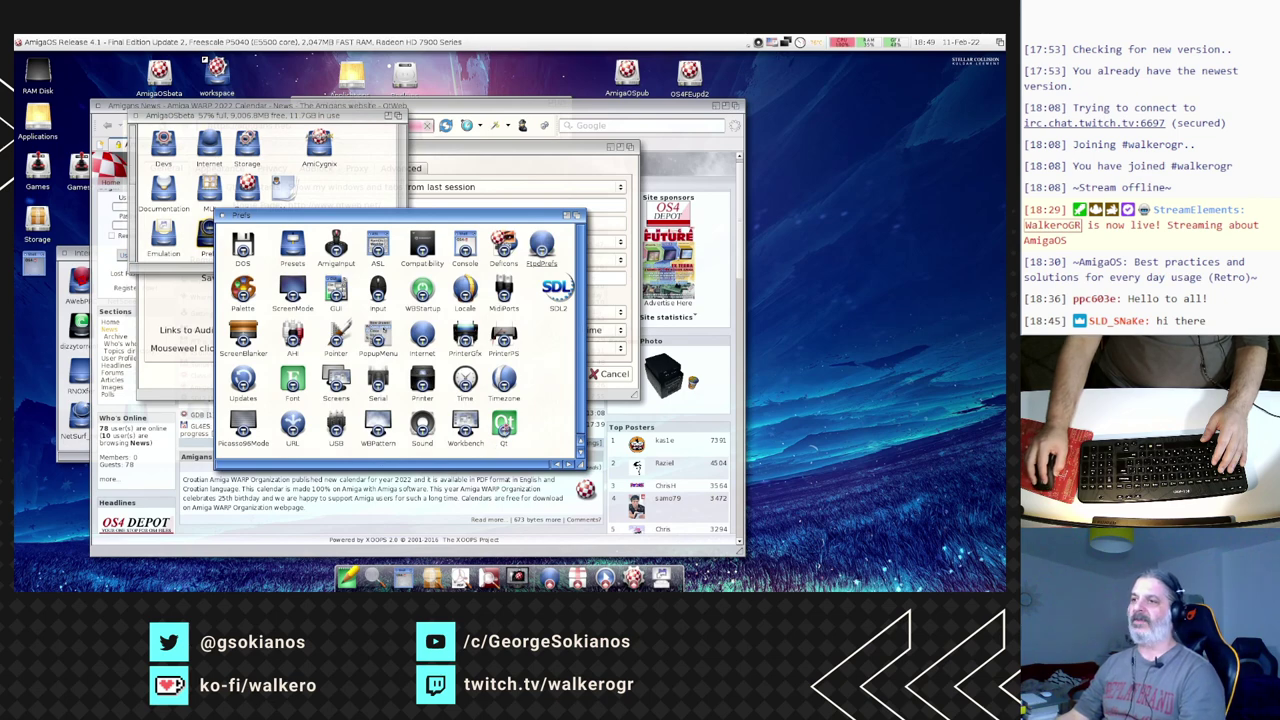
- Open Qt Prefs and look through its Fonts, Locale, Painting and Clipboard tabs
double_click(503, 425)
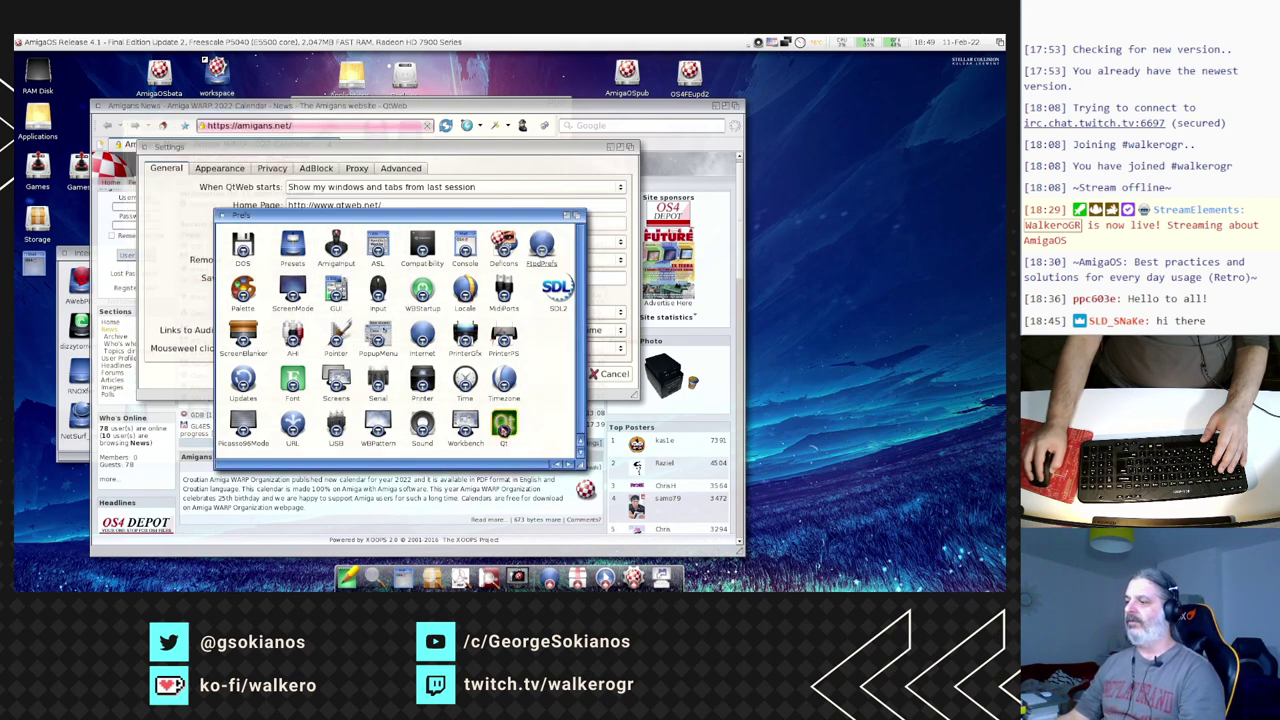
drag(493, 212, 271, 140)
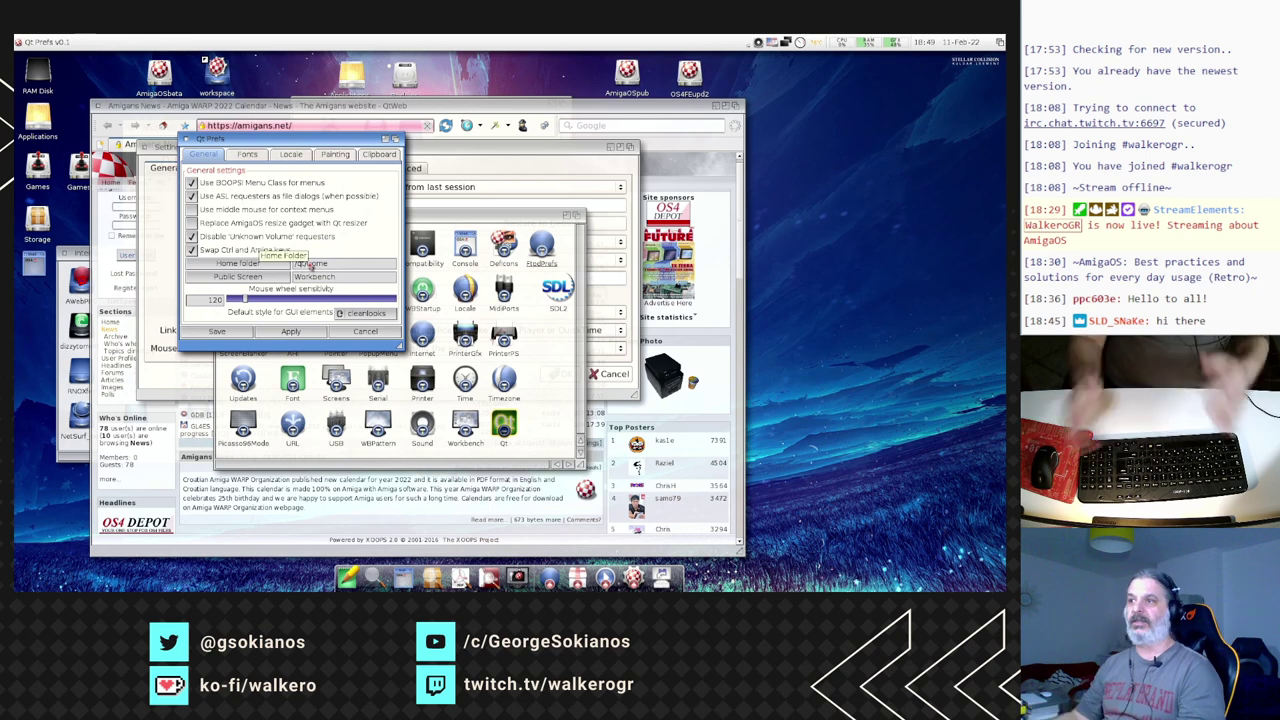
click(247, 156)
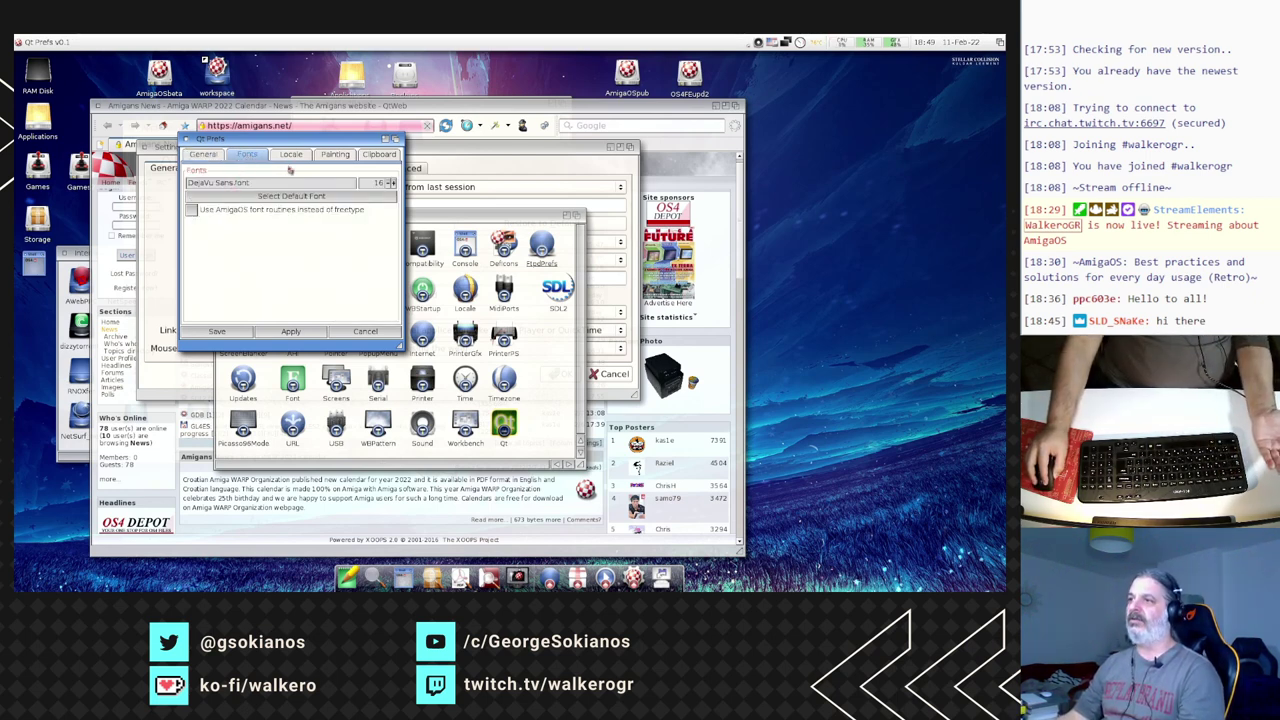
click(290, 155)
click(335, 155)
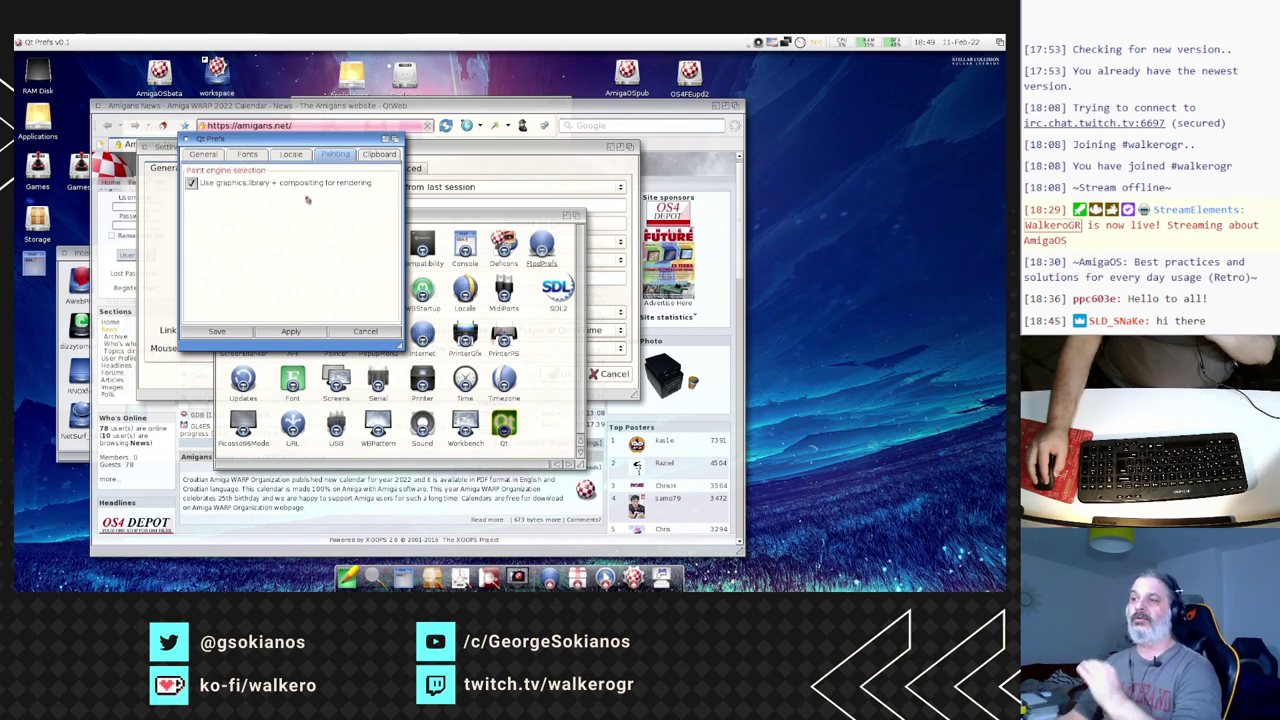
click(379, 155)
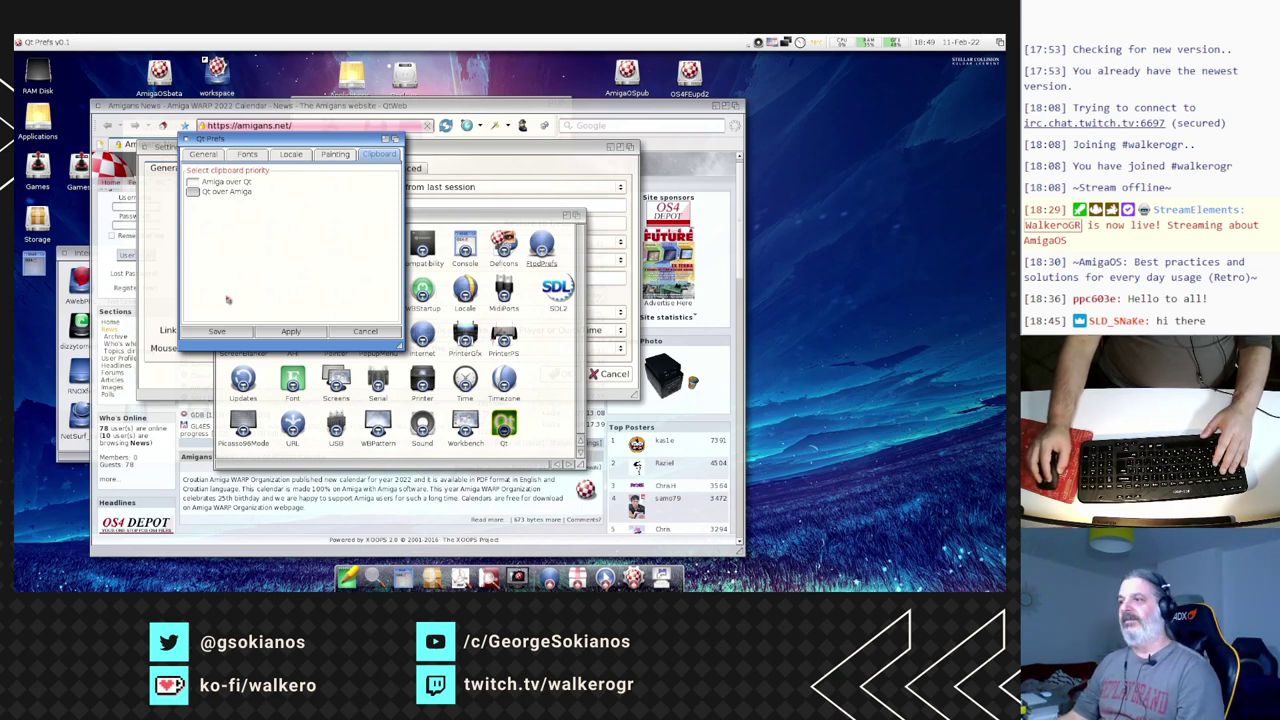
click(211, 157)
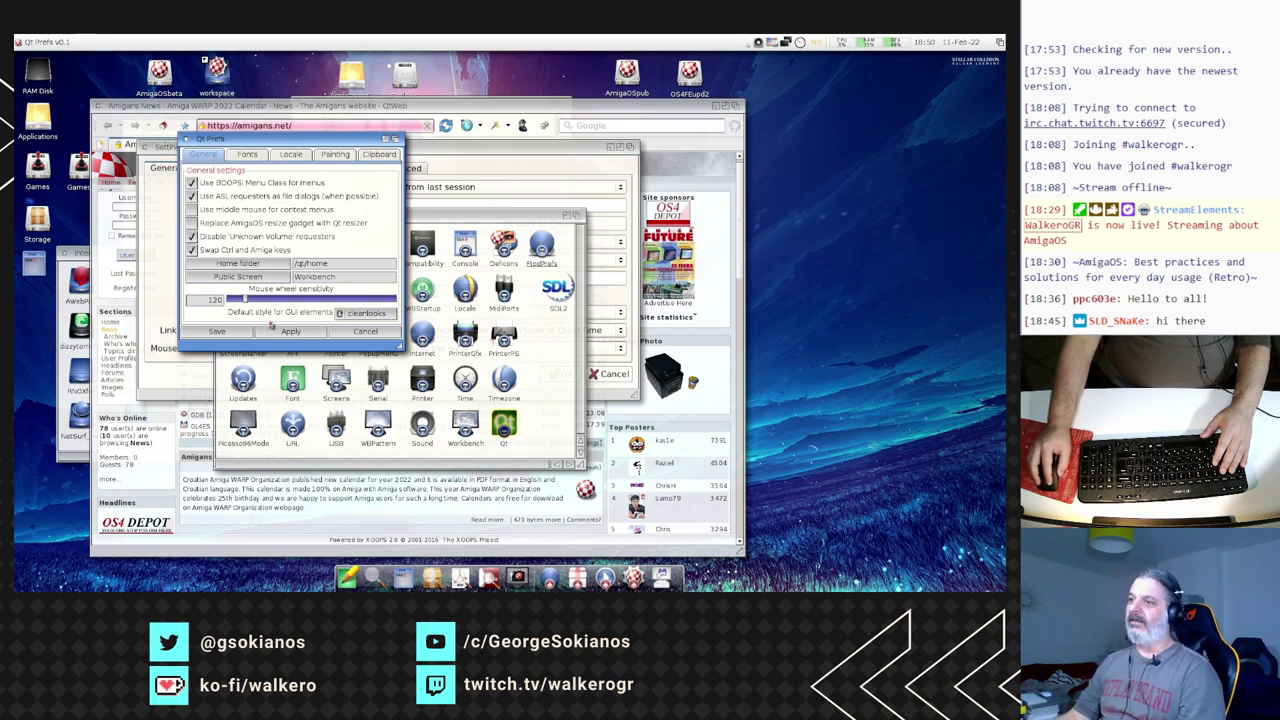
- Set Qt's default style to windows, apply it, and close QtWeb's settings
click(366, 314)
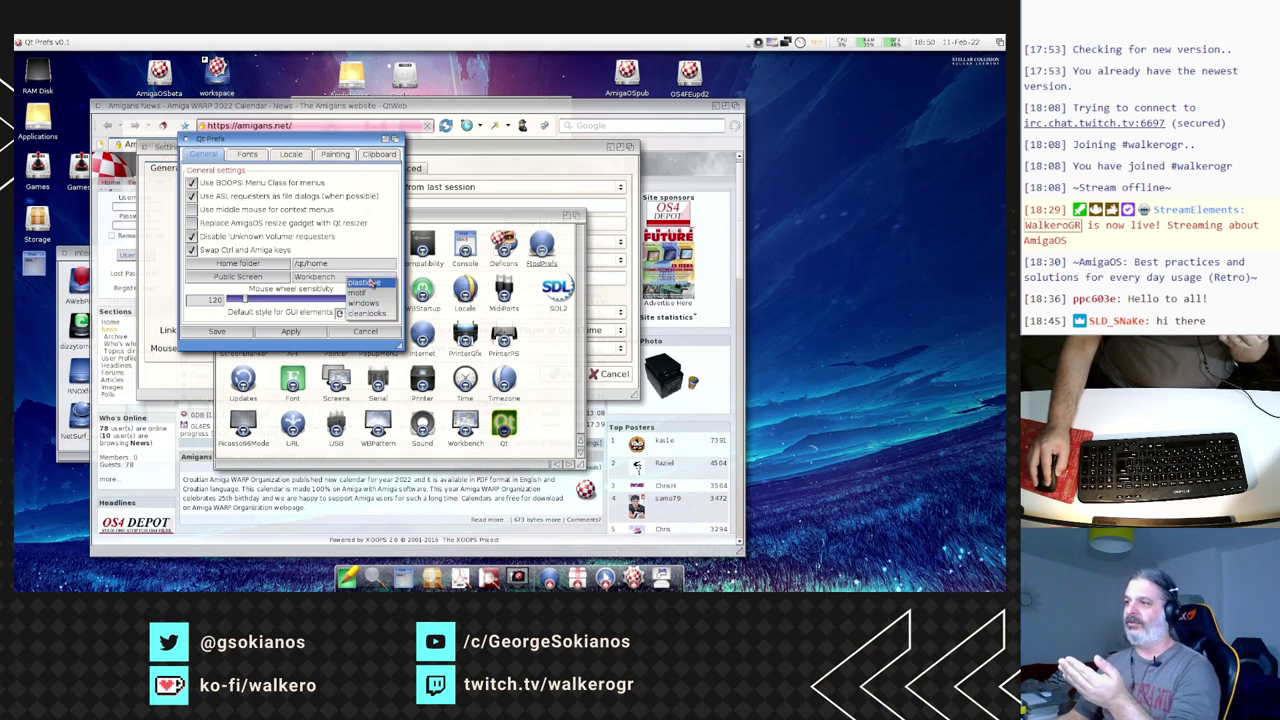
click(372, 302)
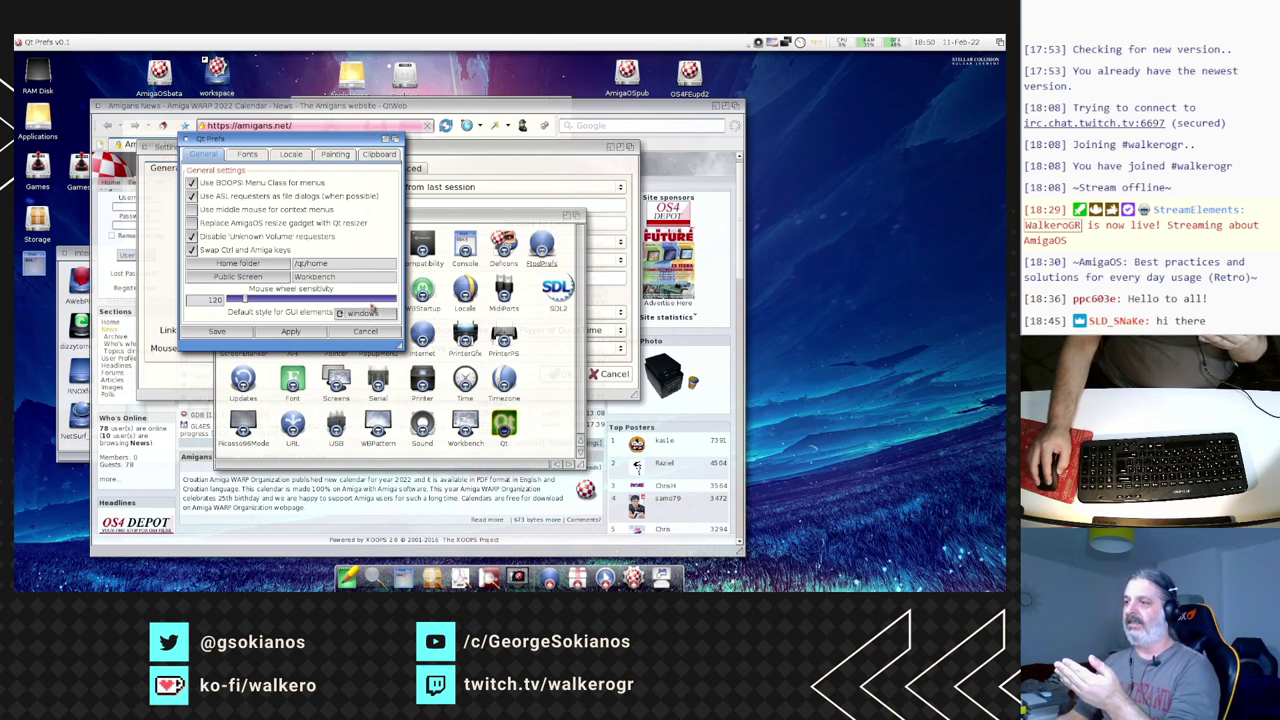
click(309, 335)
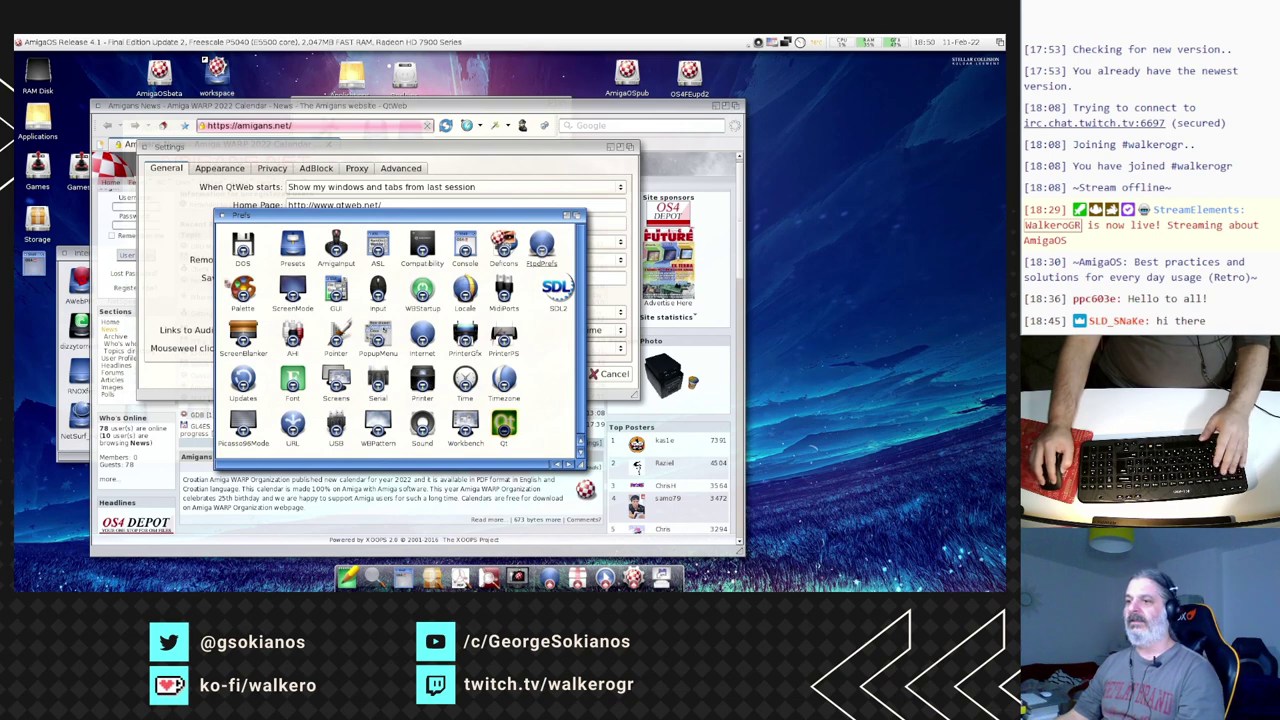
click(612, 378)
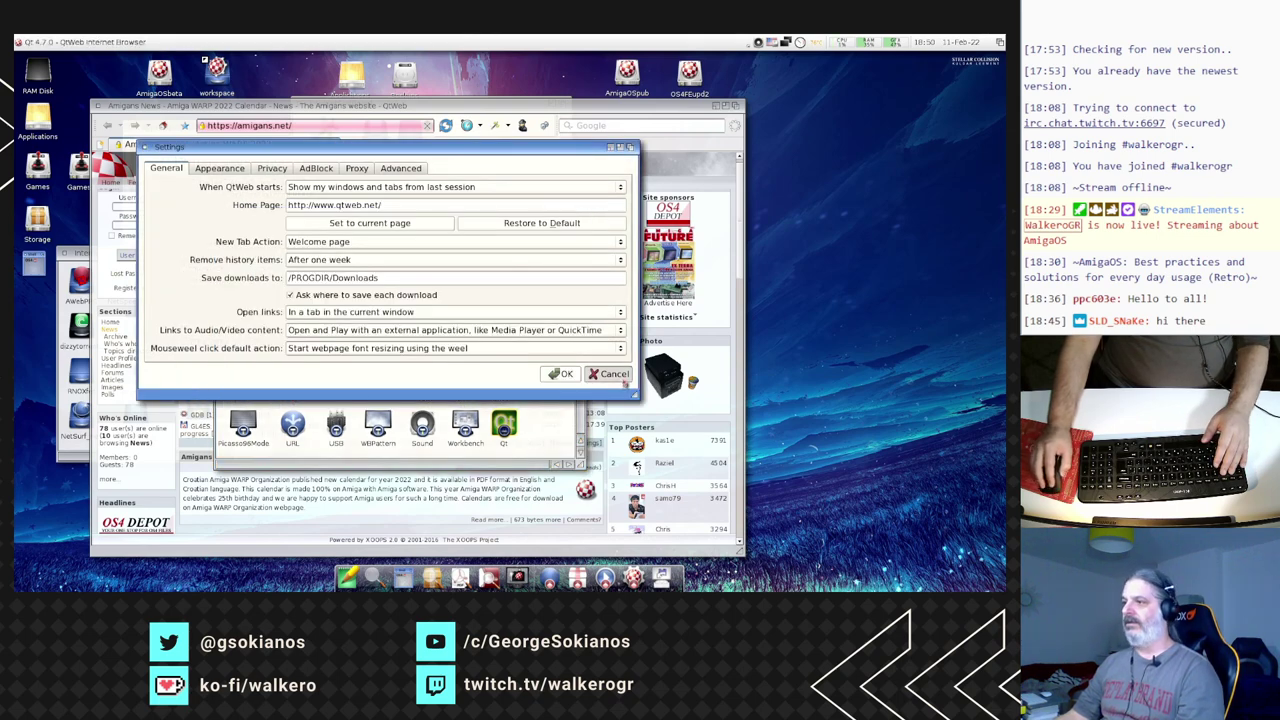
- Restart QtWeb from its drawer and check its Settings dialog before cancelling
click(98, 107)
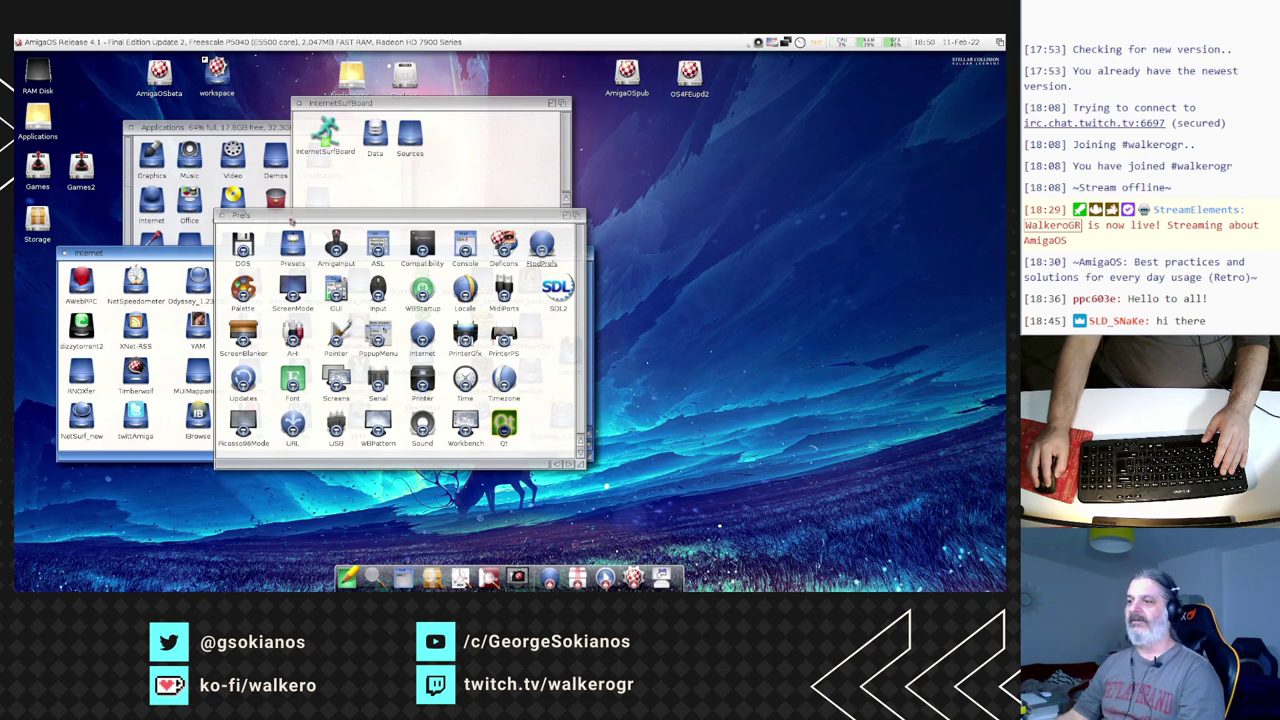
double_click(297, 418)
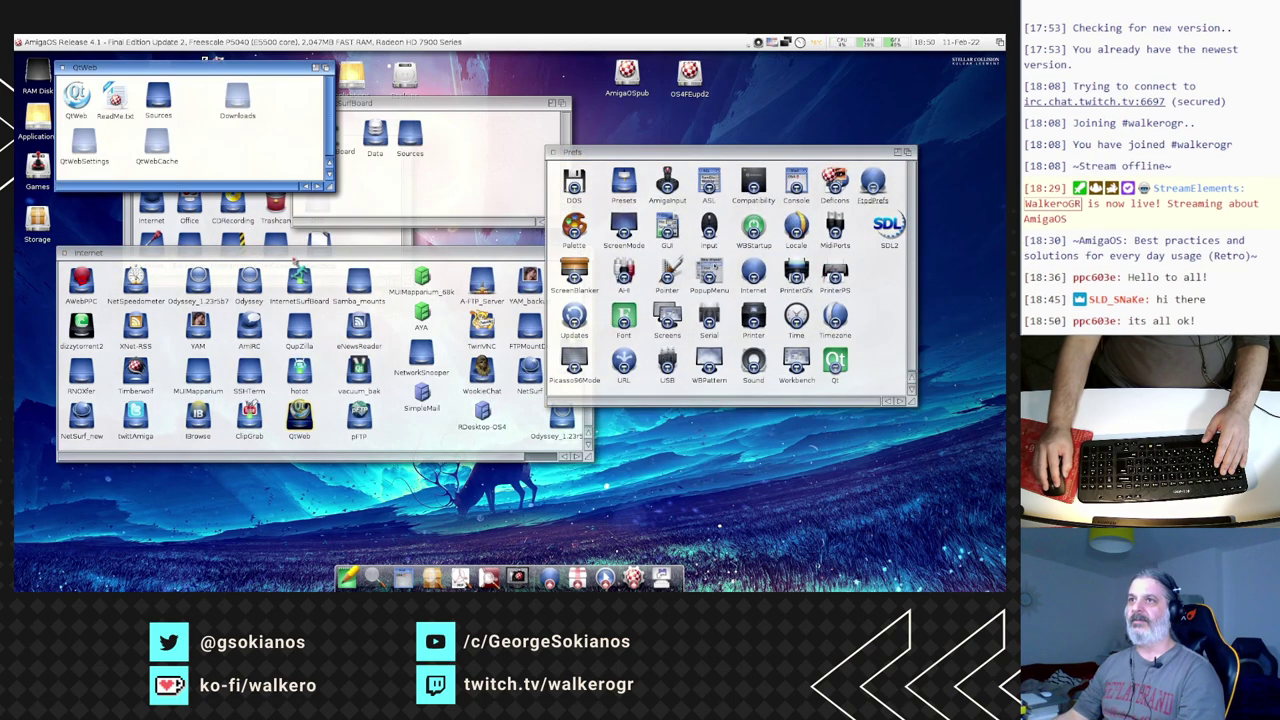
double_click(77, 97)
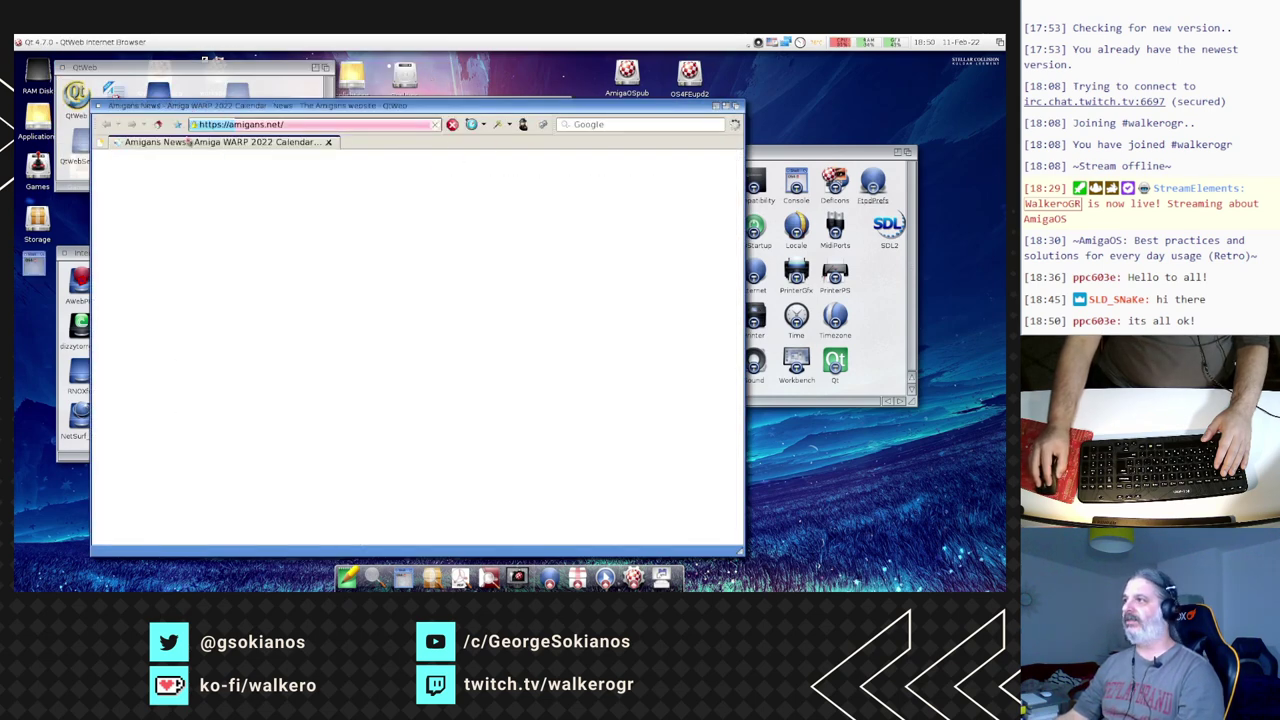
click(543, 125)
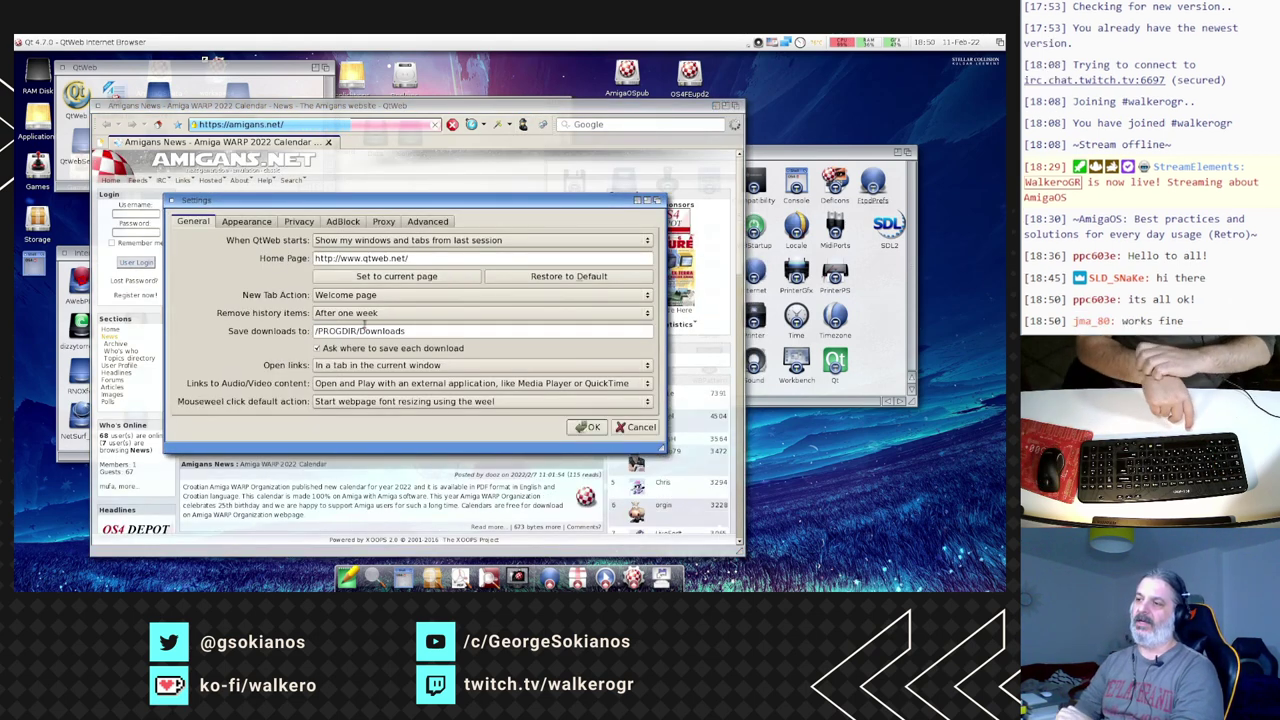
click(640, 427)
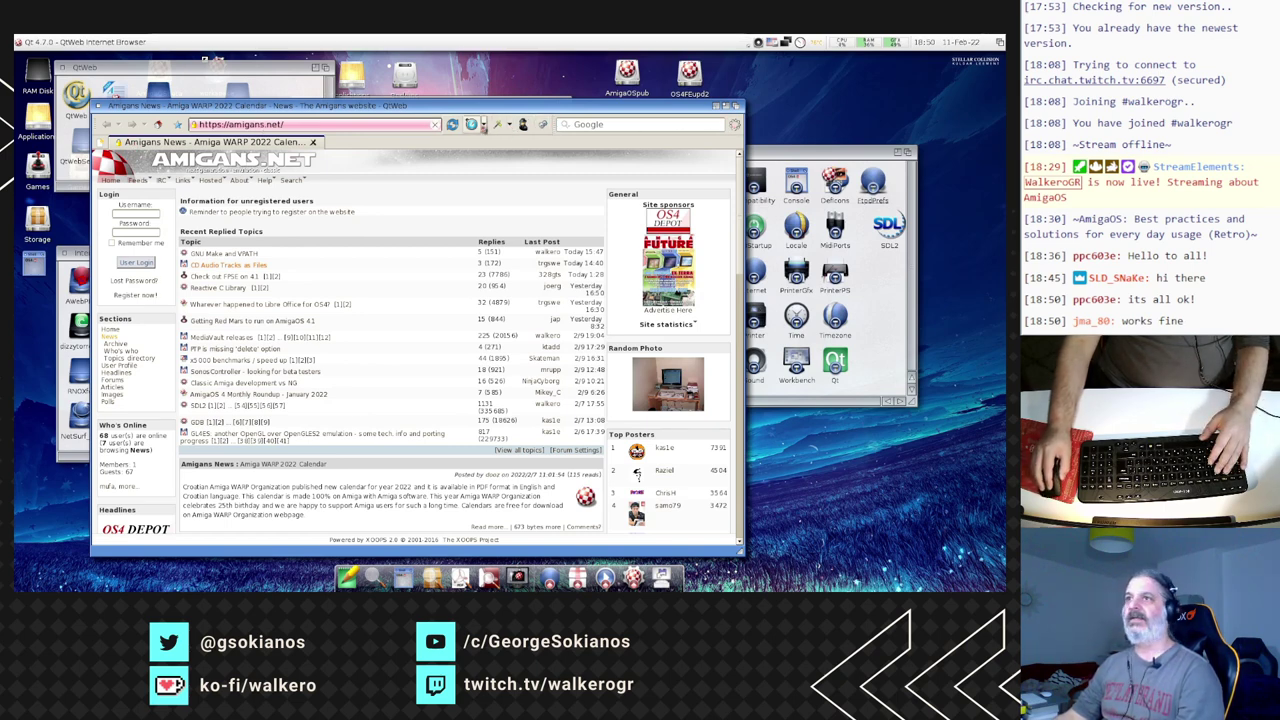
right_click(476, 125)
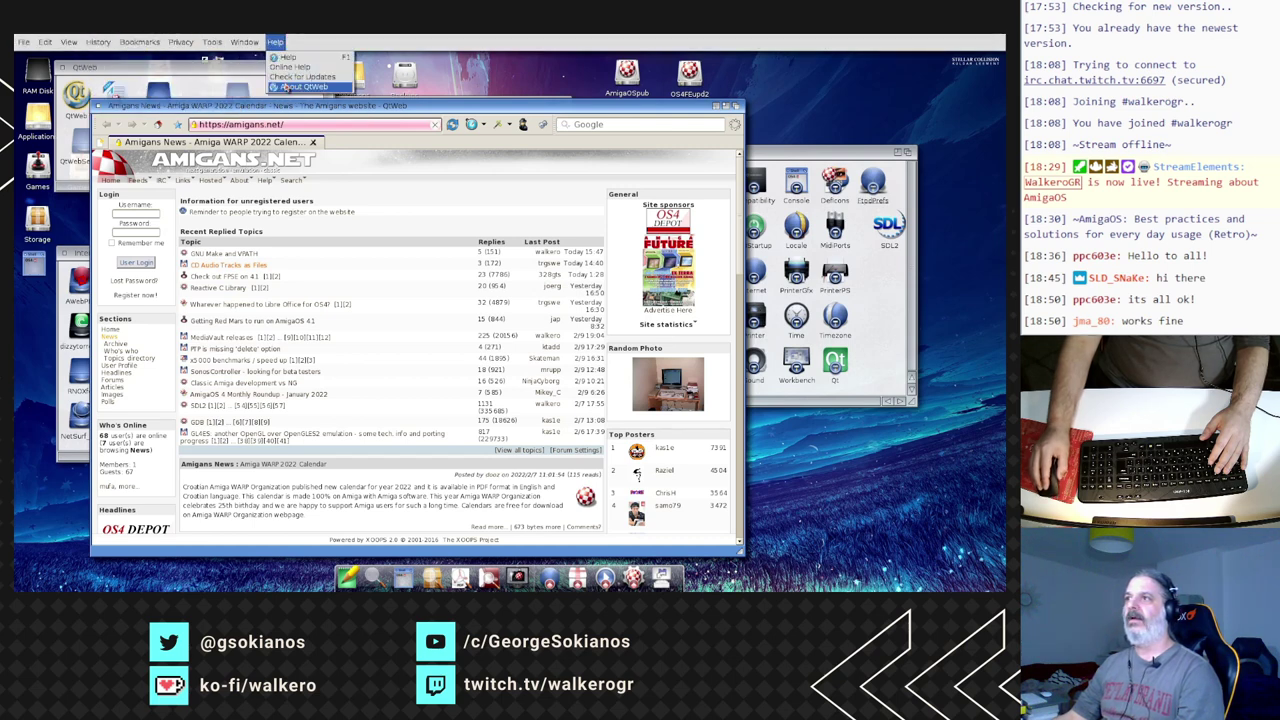
click(298, 87)
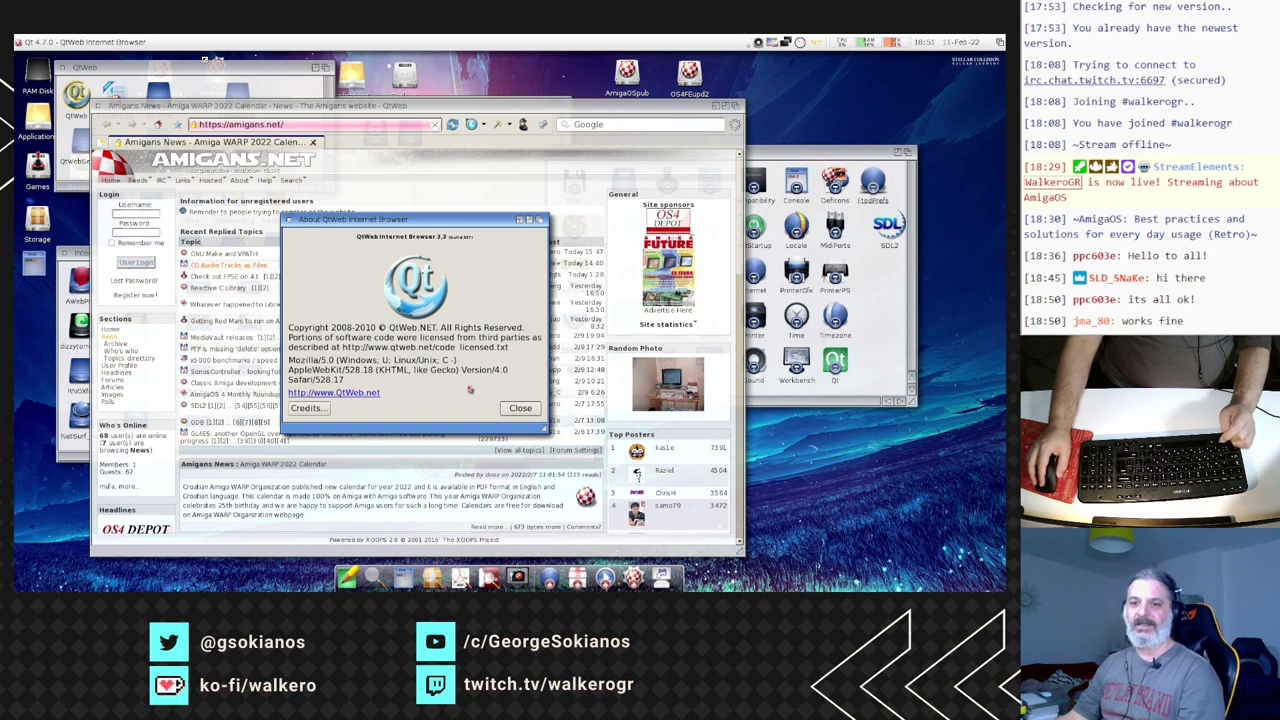
click(516, 409)
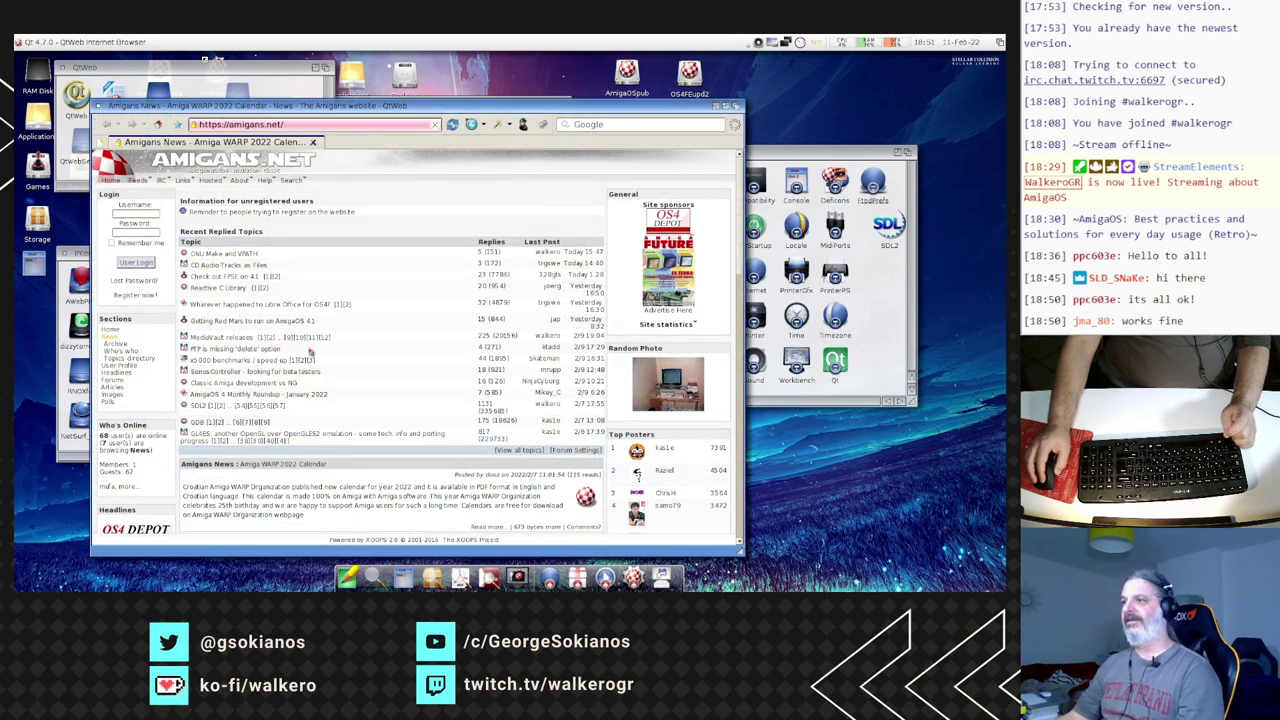
click(301, 125)
- Replace the address with rte.ie and scroll through the RTÉ front page
key(ctrl+a)
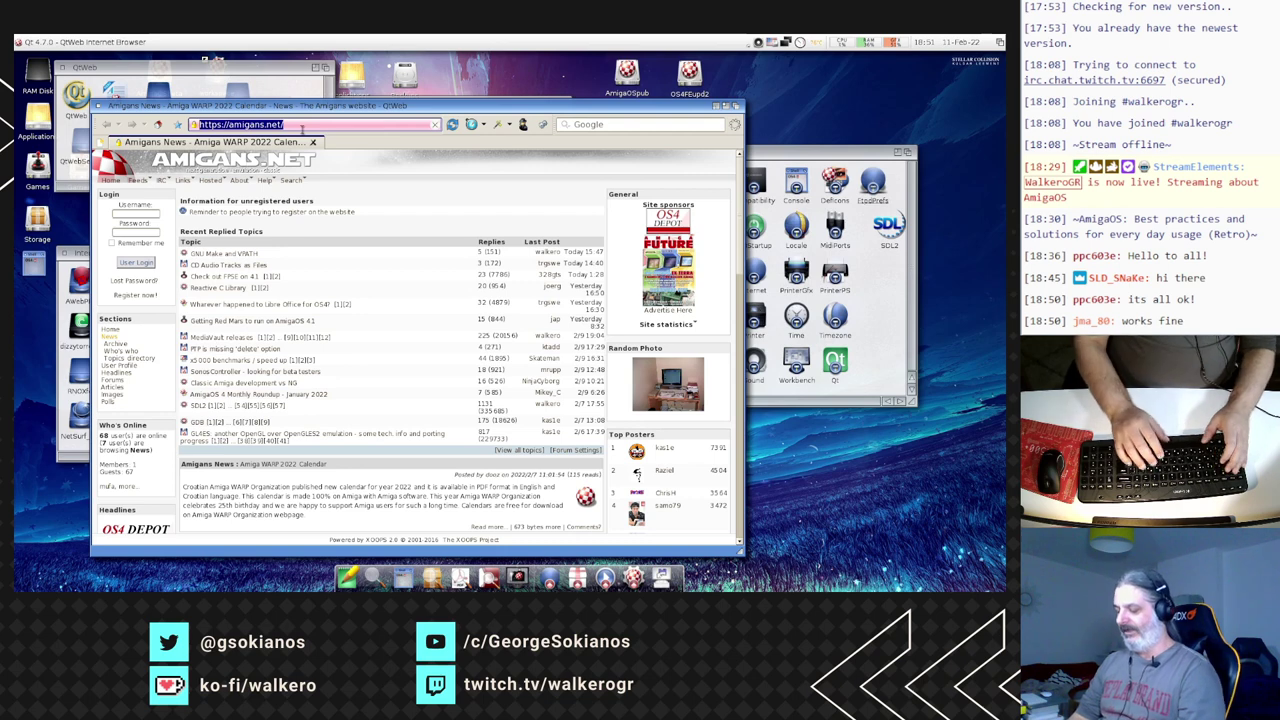
text(rei)
key(BackSpace)
key(BackSpace)
text(te.ie)
key(Return)
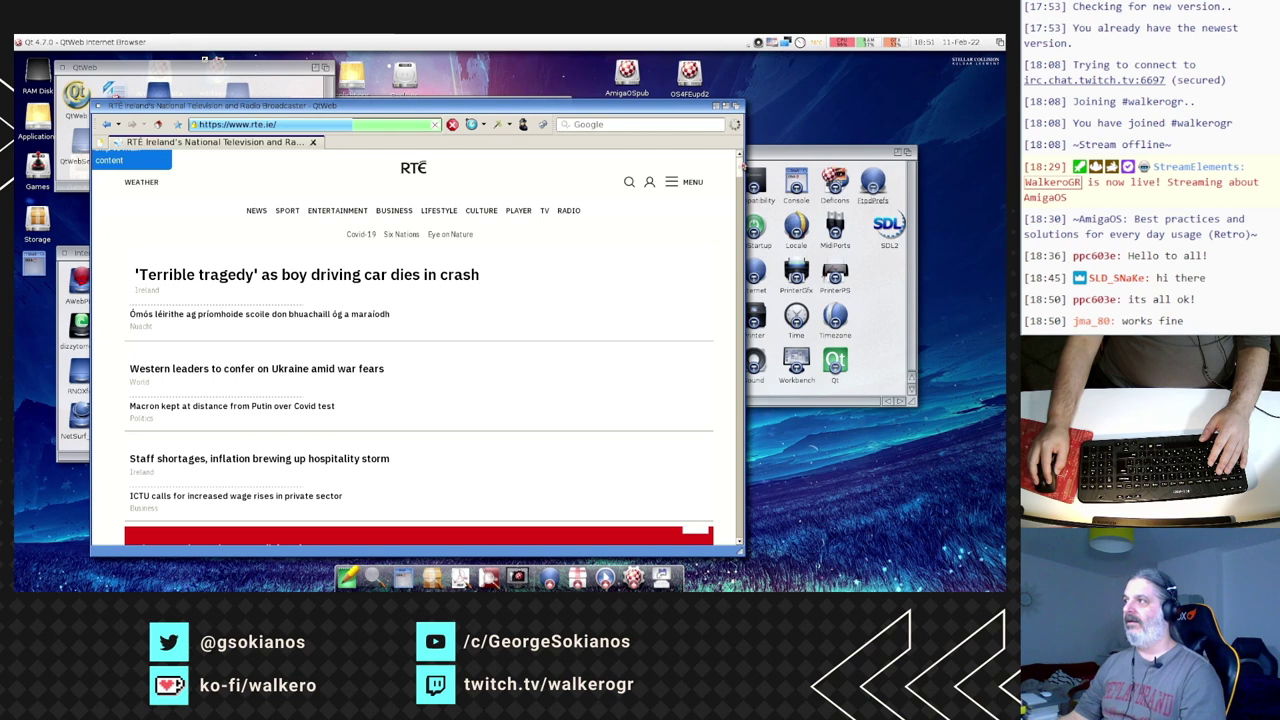
scroll(741, 167, down, 5)
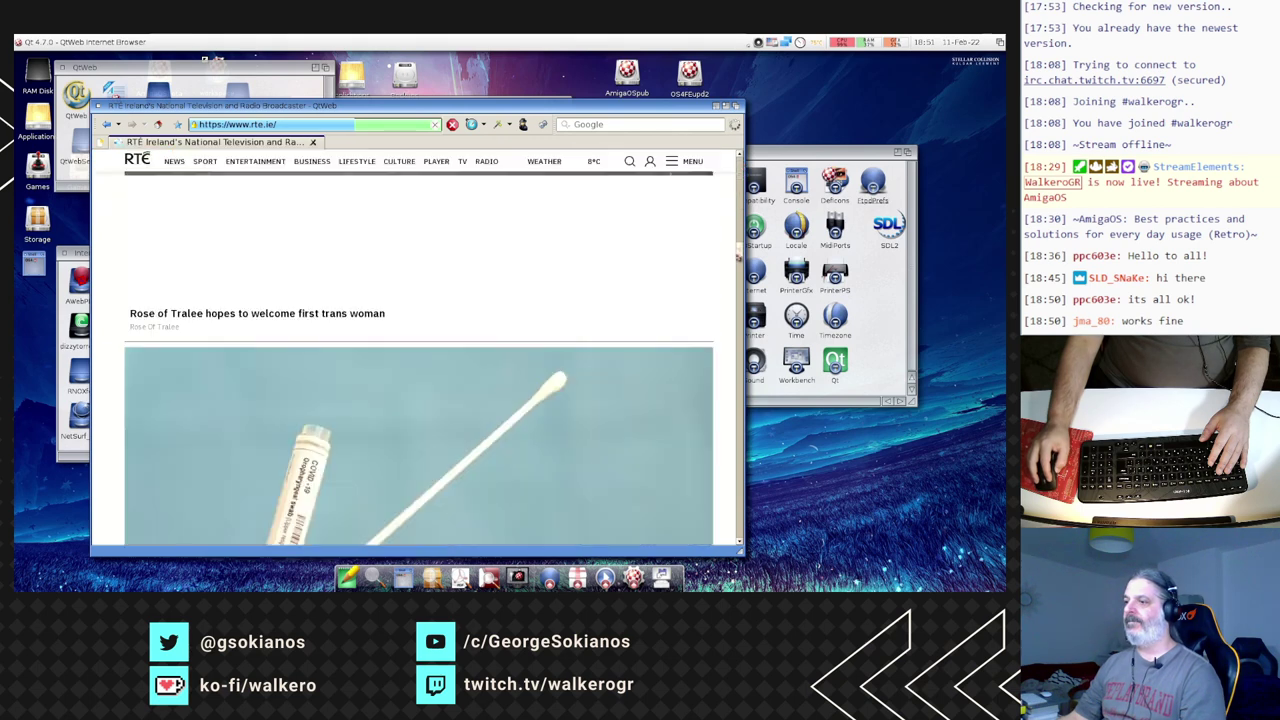
scroll(739, 284, down, 5)
drag(739, 368, 747, 174)
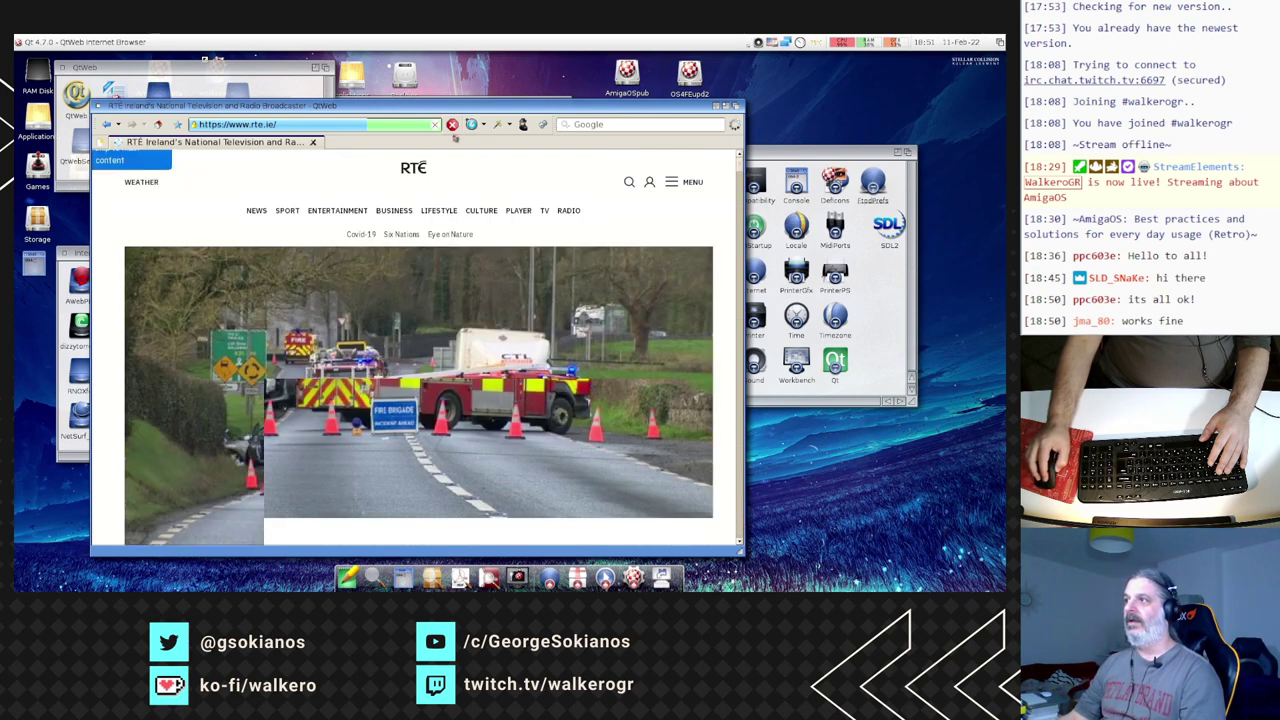
- Close QtWeb, its console and the Prefs drawer, returning to the Internet drawer
click(96, 106)
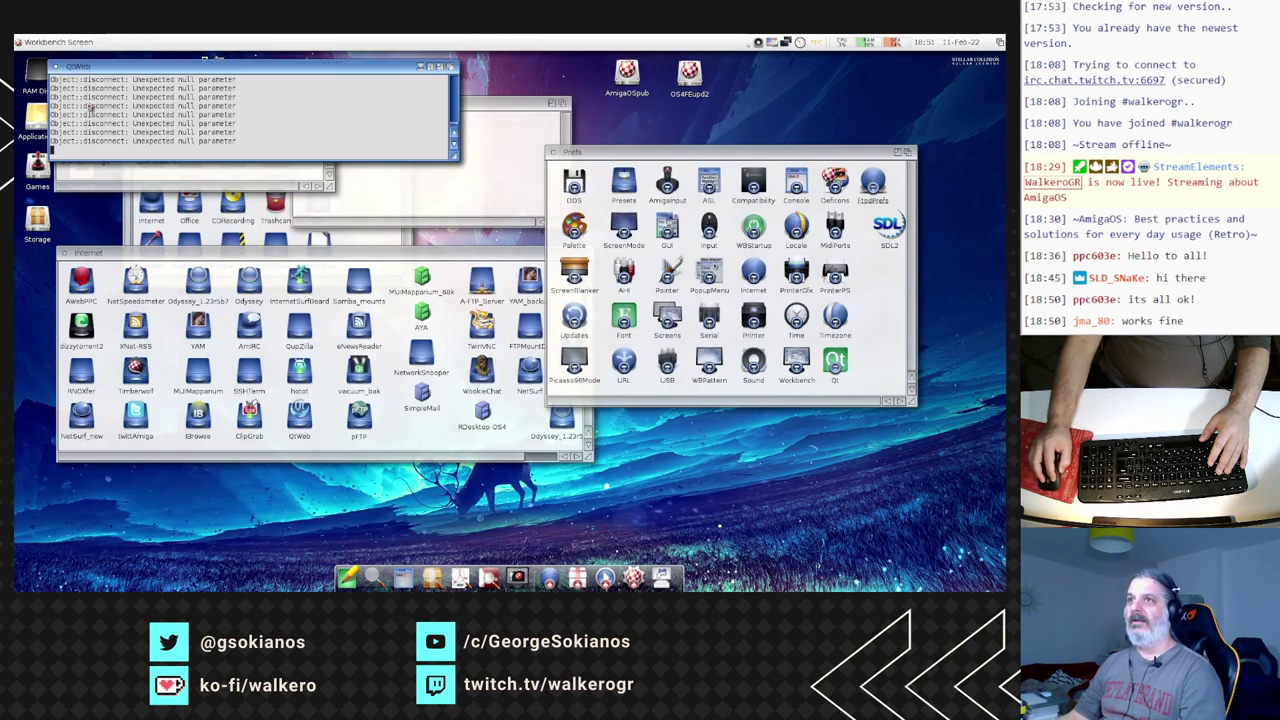
click(57, 67)
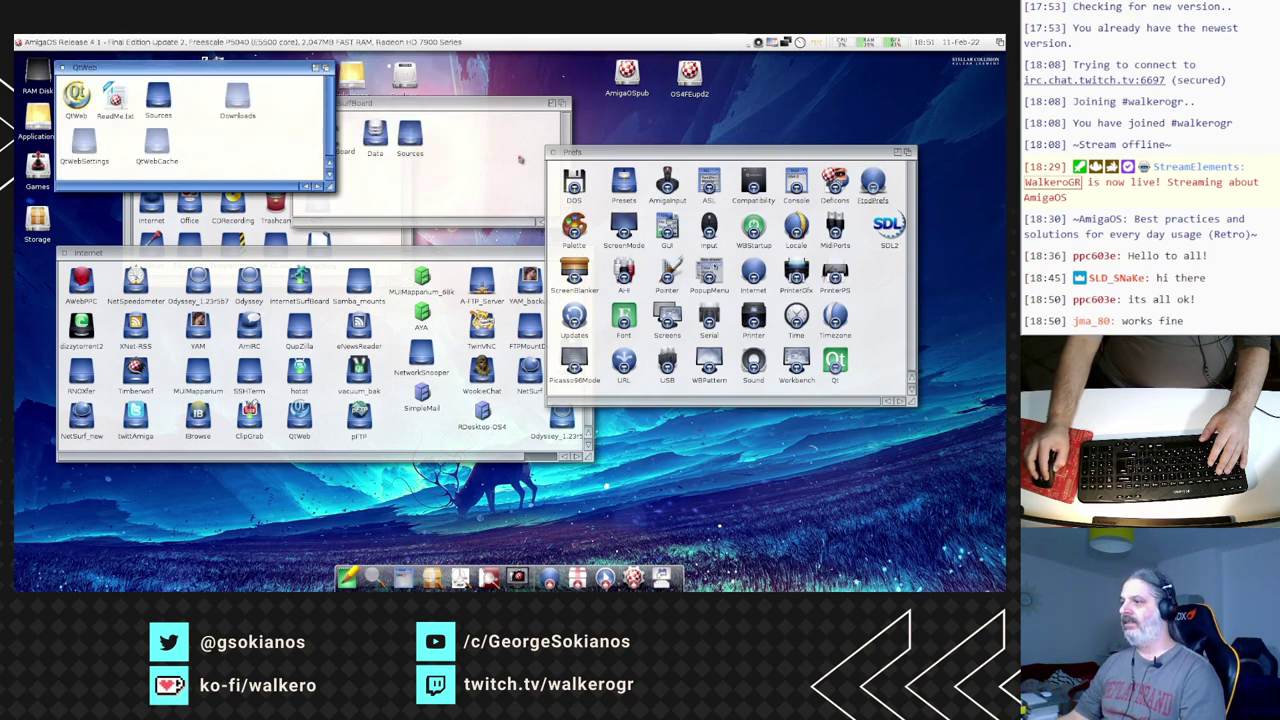
click(550, 152)
click(305, 444)
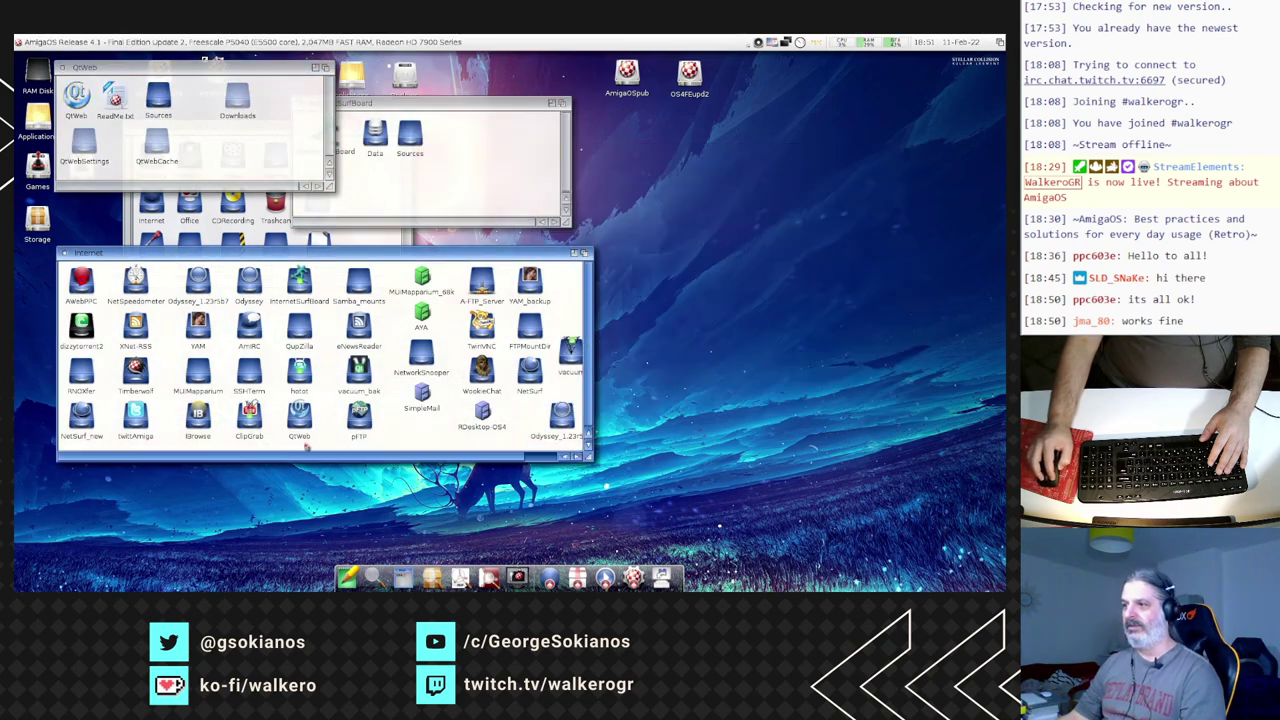
- Launch vacuum, cancel the Create Account Wizard, and move Vacuum-IM to the upper left
double_click(570, 352)
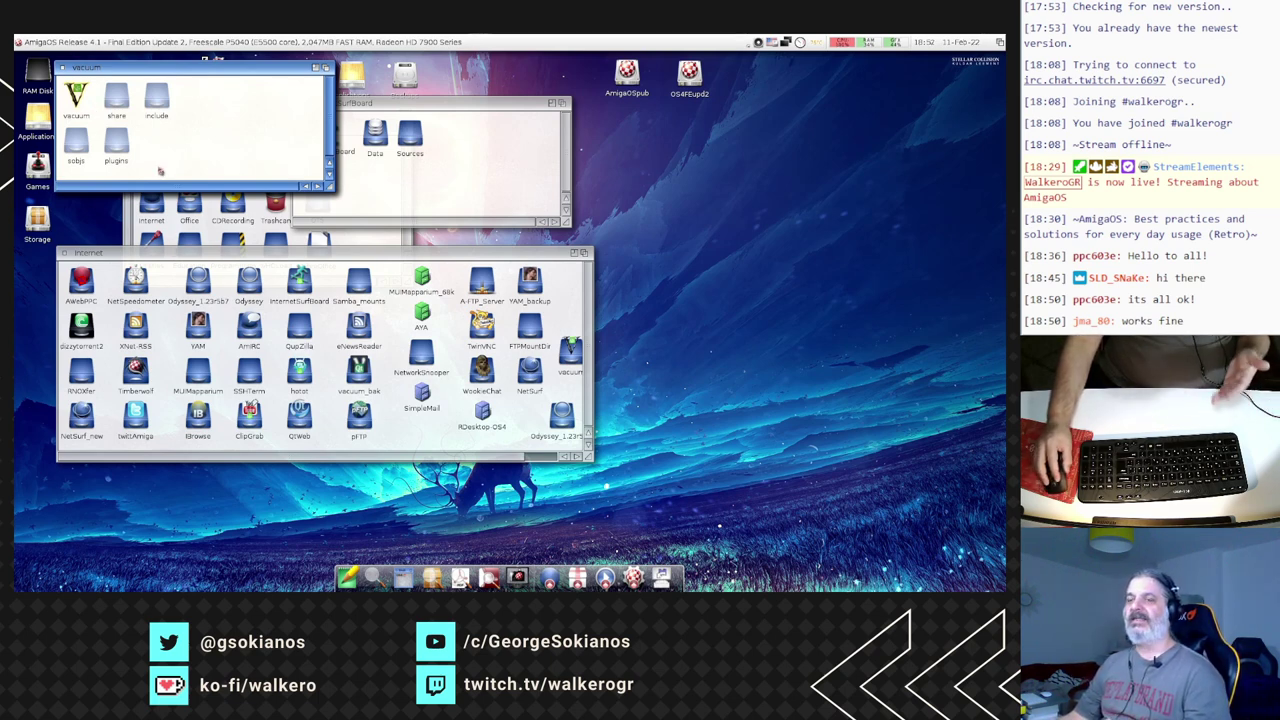
double_click(60, 102)
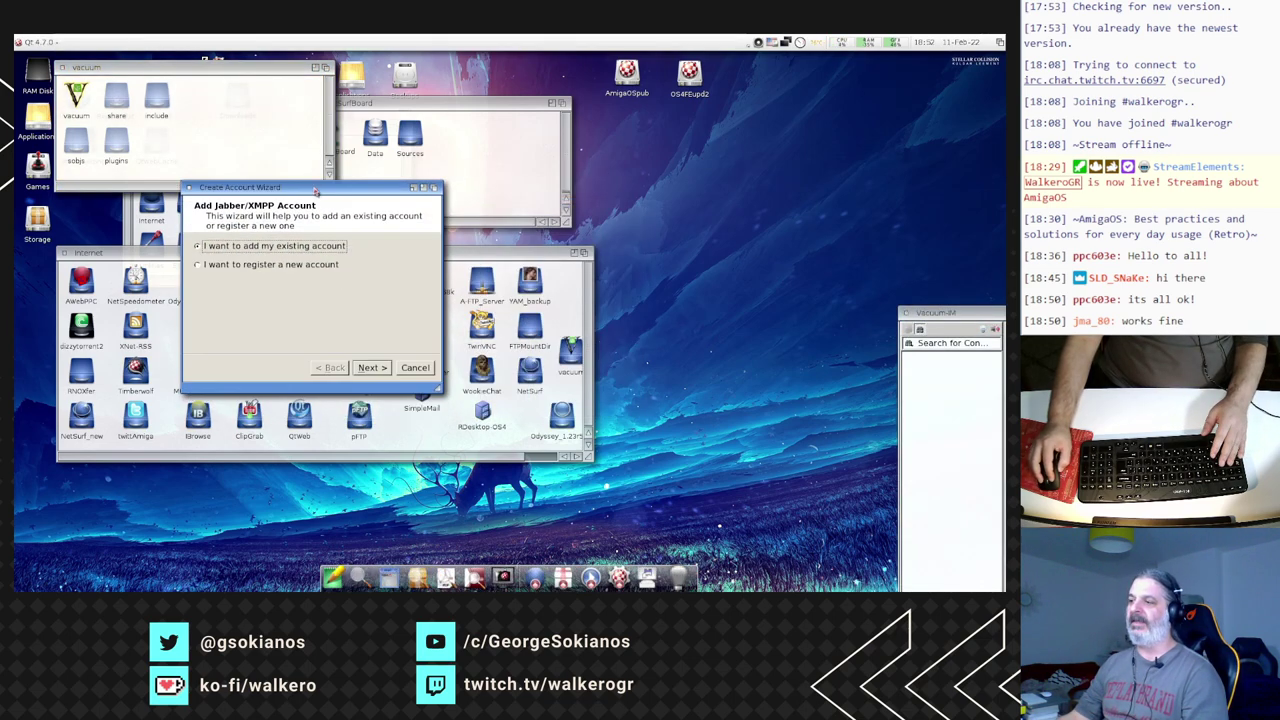
click(413, 368)
drag(980, 318, 252, 172)
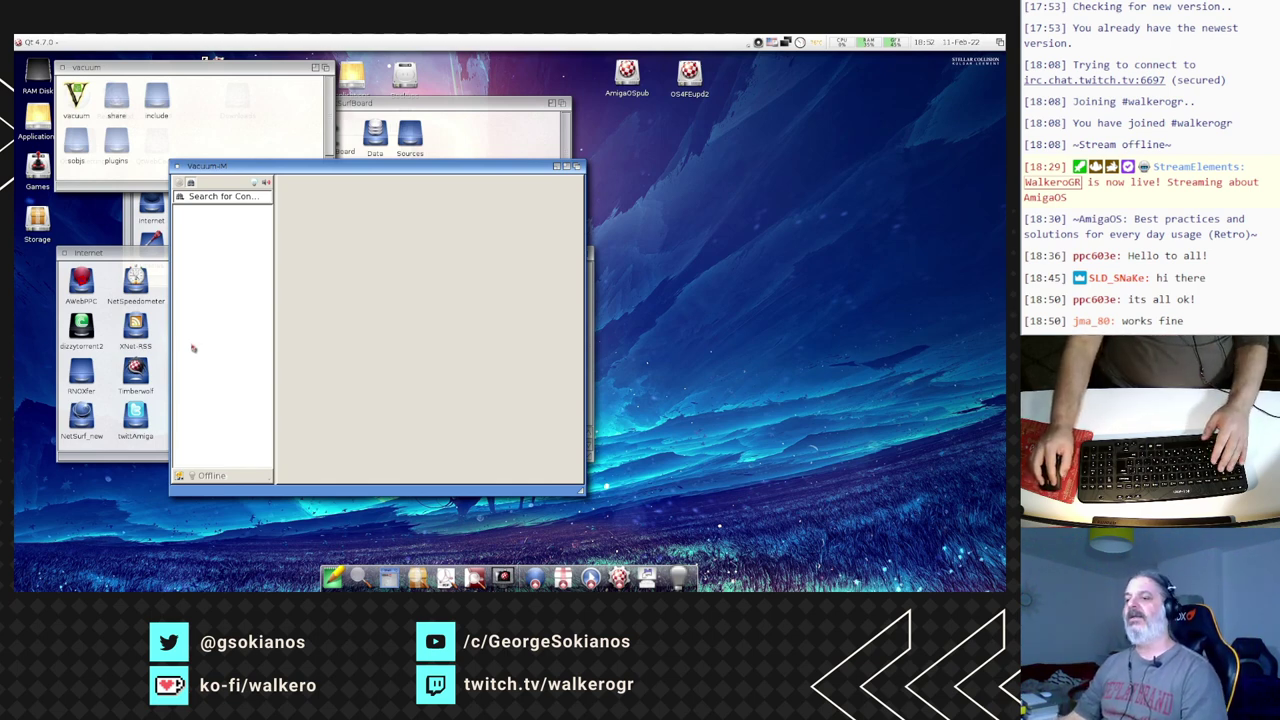
- Browse Vacuum-IM's Accounts and Contacts List options, cancel them, and quit the messenger
click(181, 478)
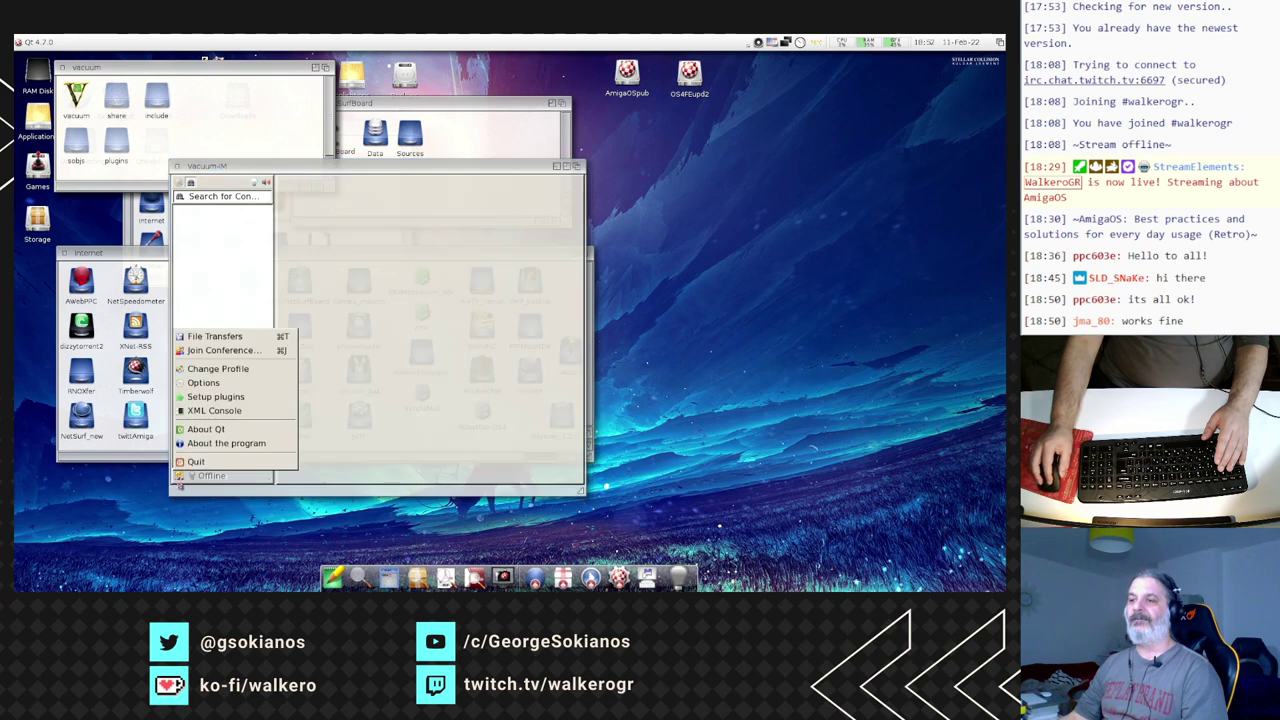
click(224, 383)
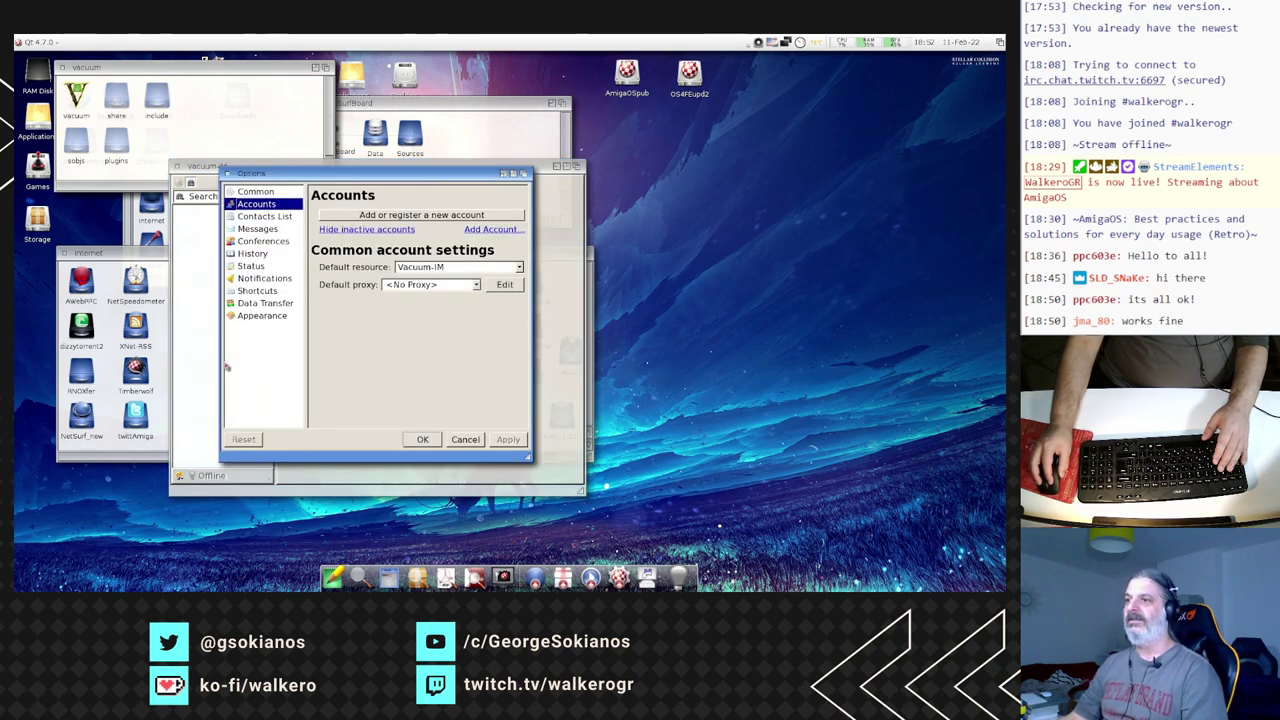
click(252, 218)
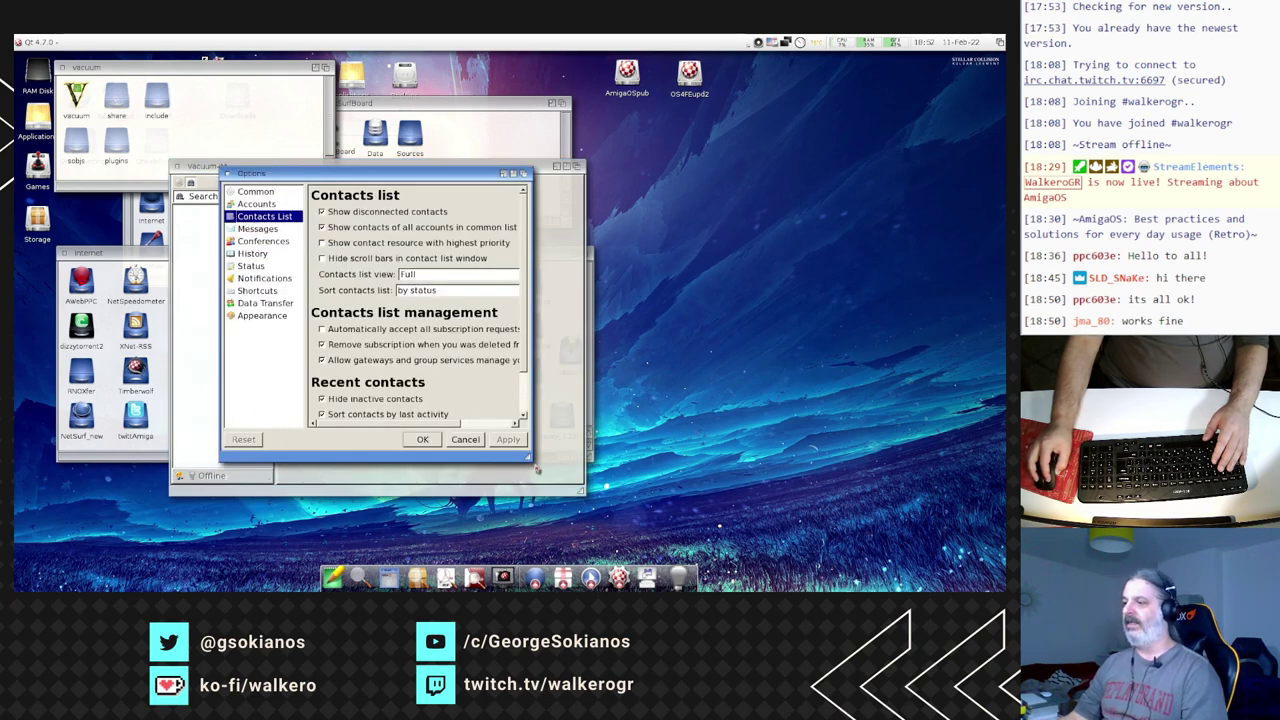
drag(536, 469, 596, 512)
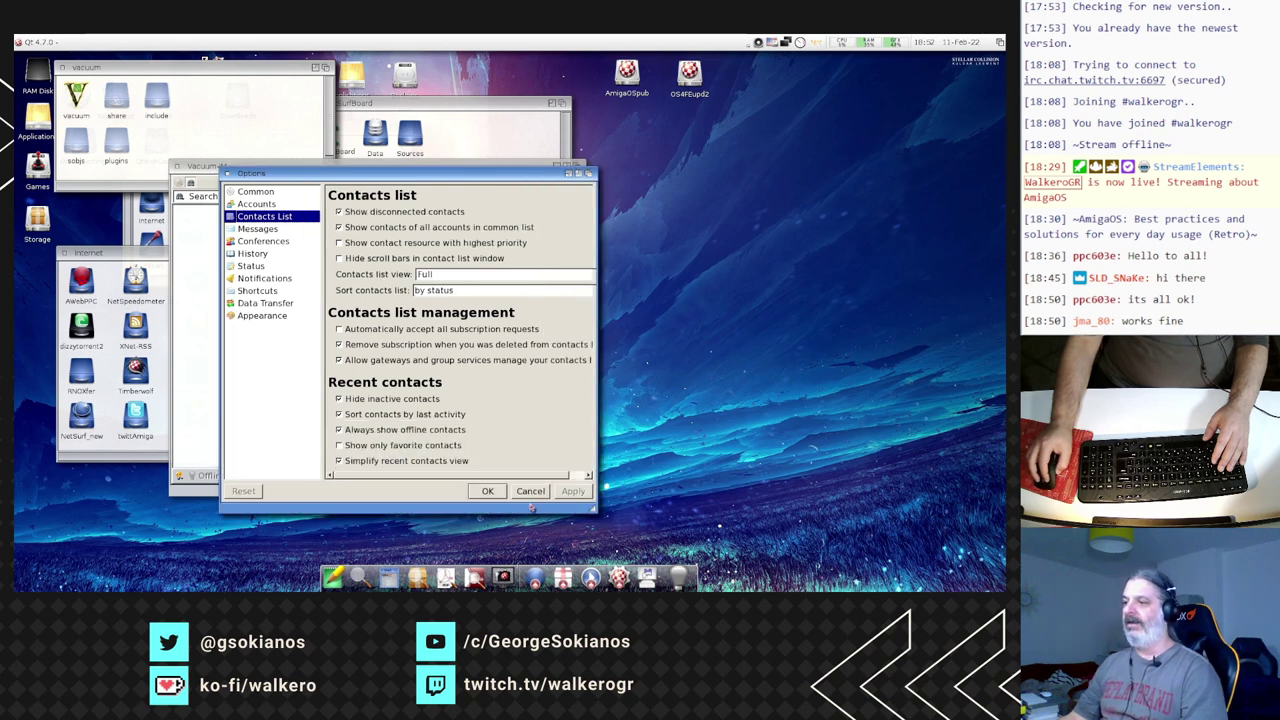
click(530, 491)
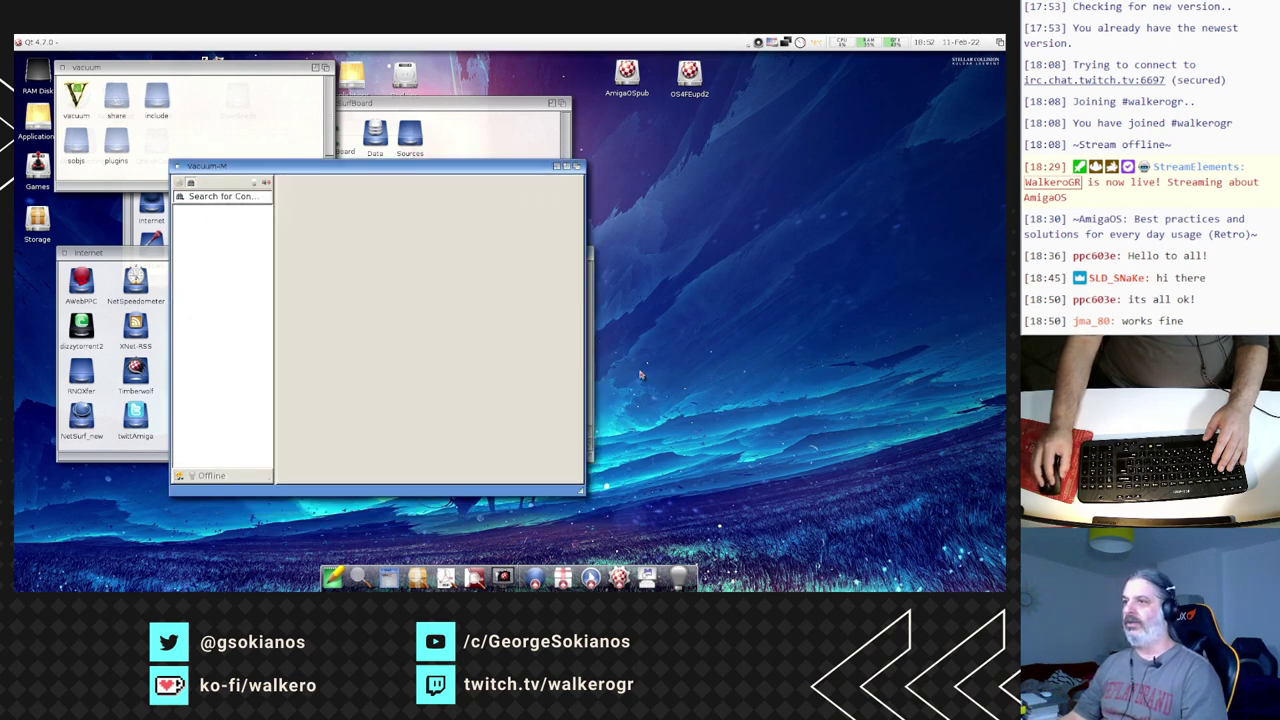
click(180, 478)
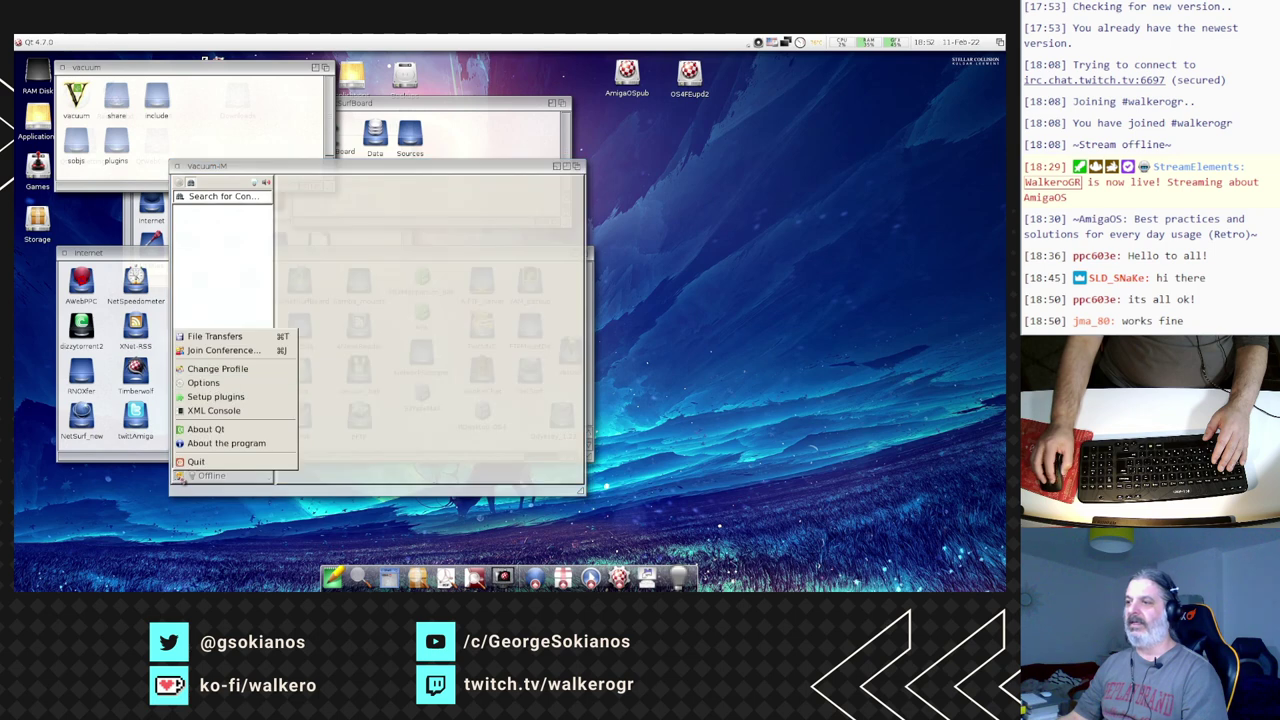
click(185, 462)
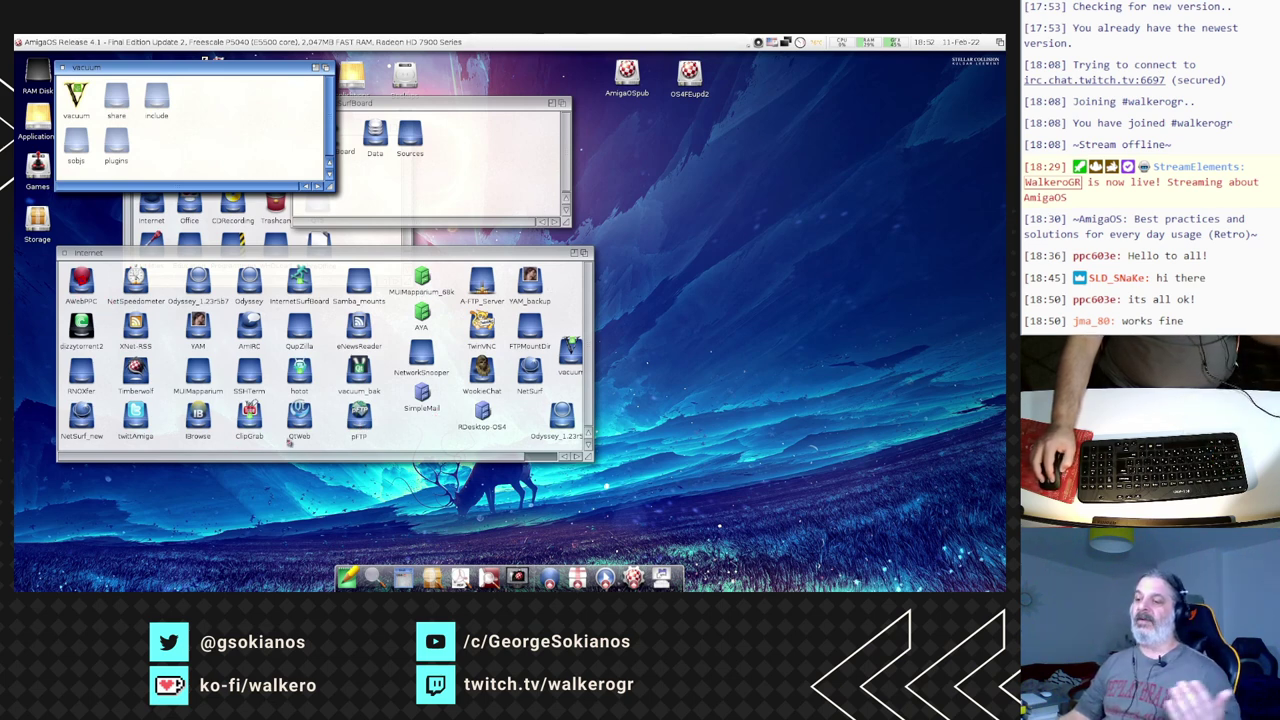
- Launch clipgrab from its drawer, view the Grim Reaper crash details, then close them
double_click(249, 412)
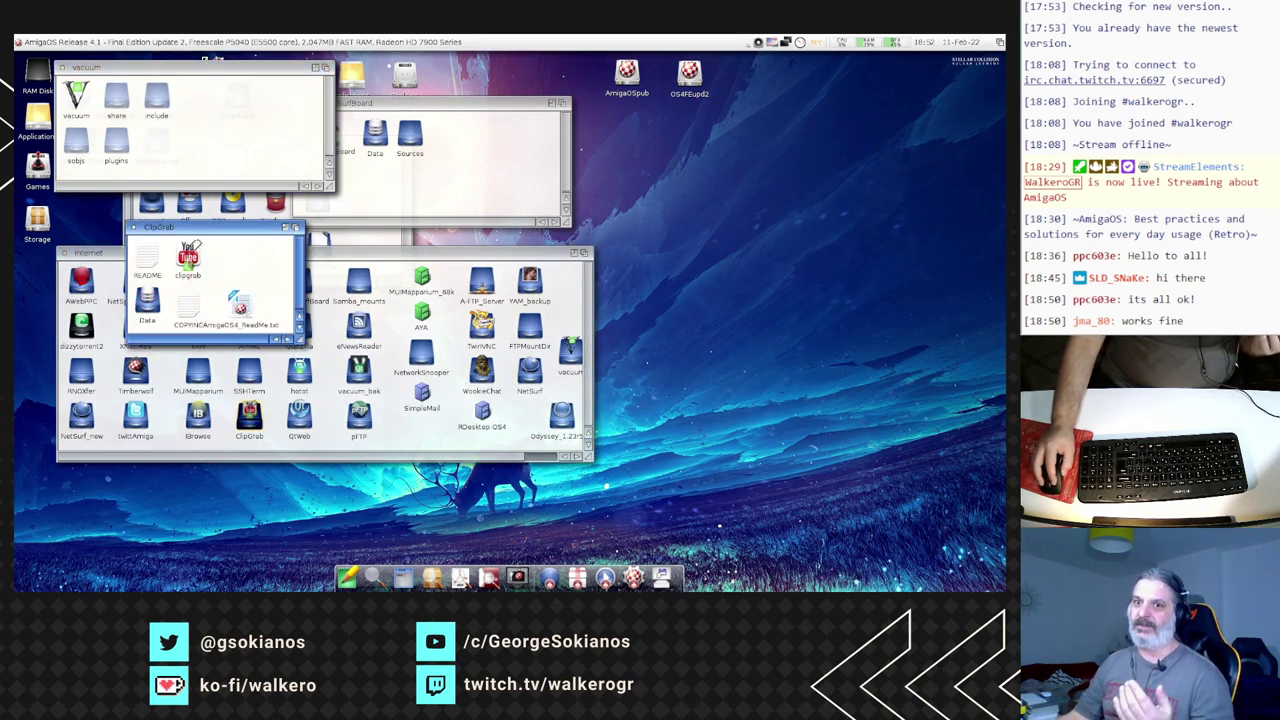
double_click(189, 258)
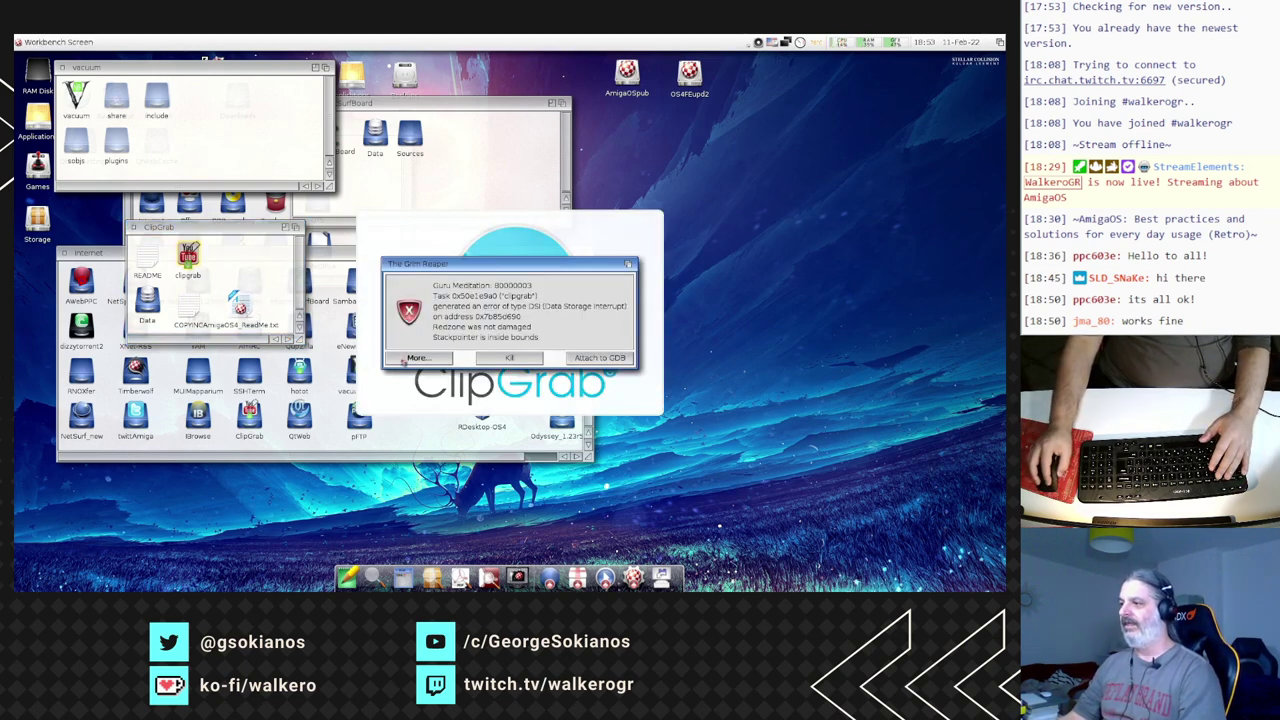
click(408, 358)
click(616, 405)
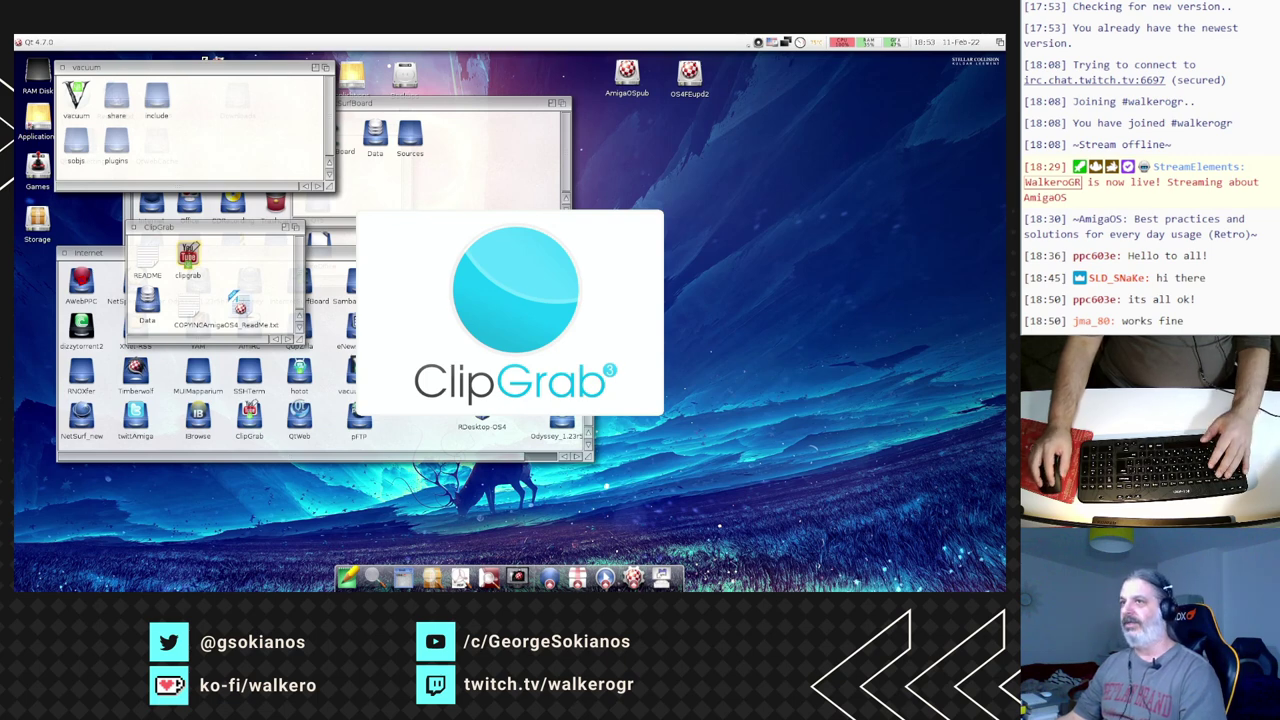
- Start Scout.os4 from Applications > Utilities > Scout
double_click(38, 118)
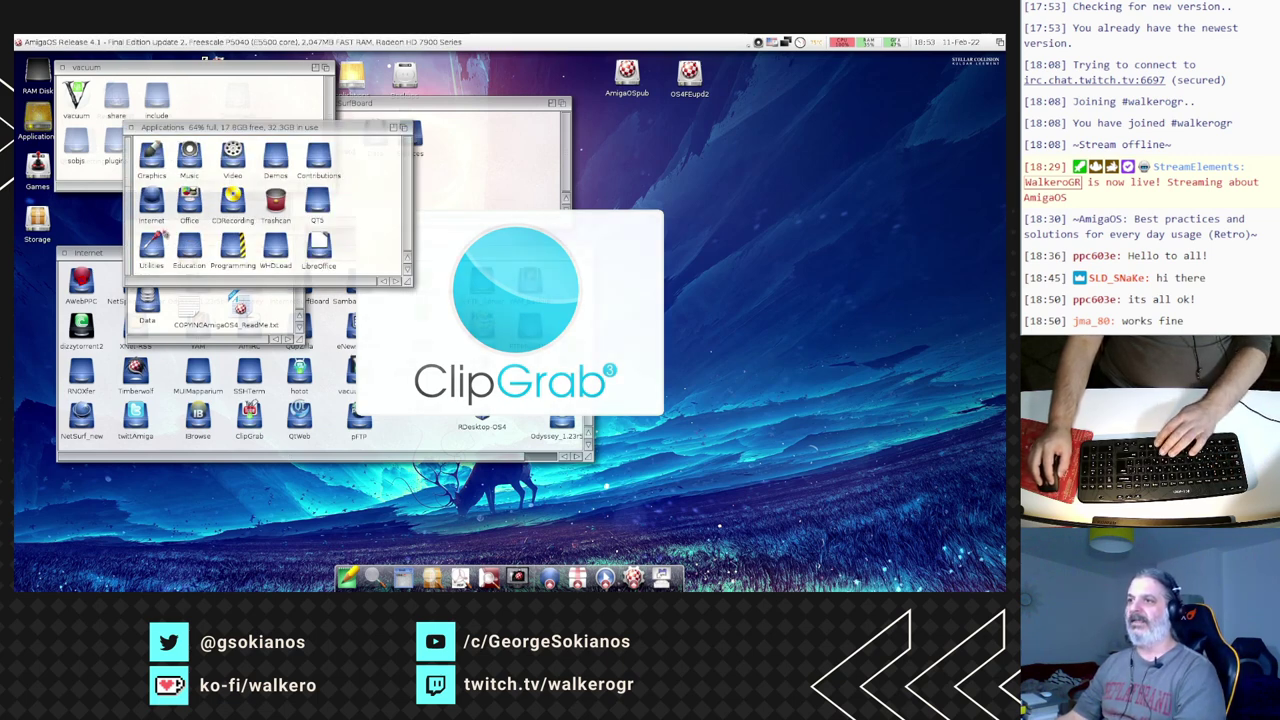
double_click(152, 250)
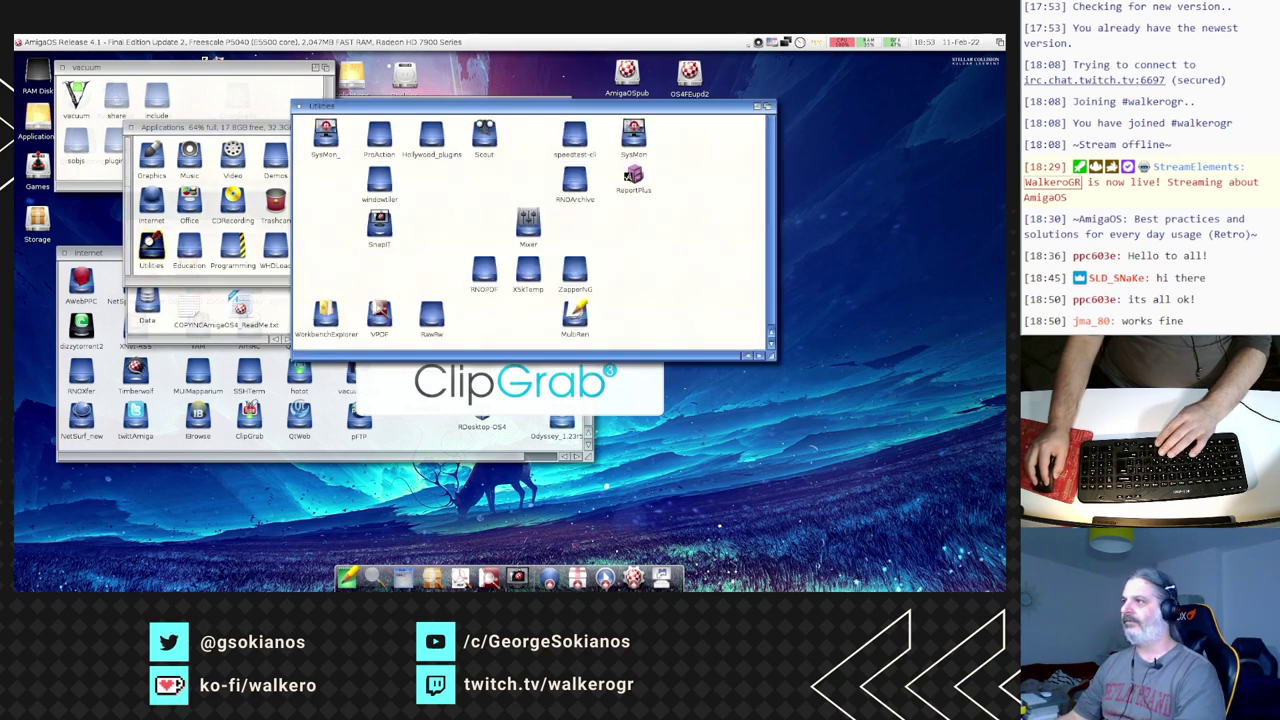
double_click(484, 135)
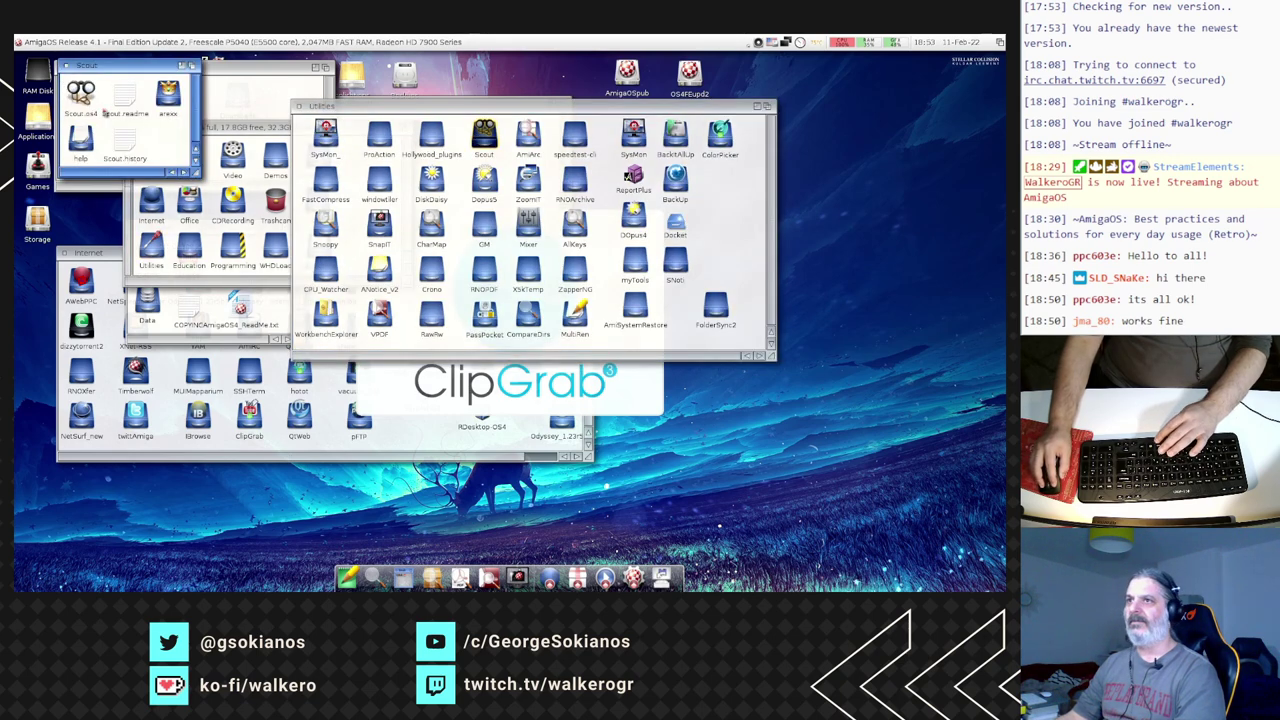
double_click(81, 92)
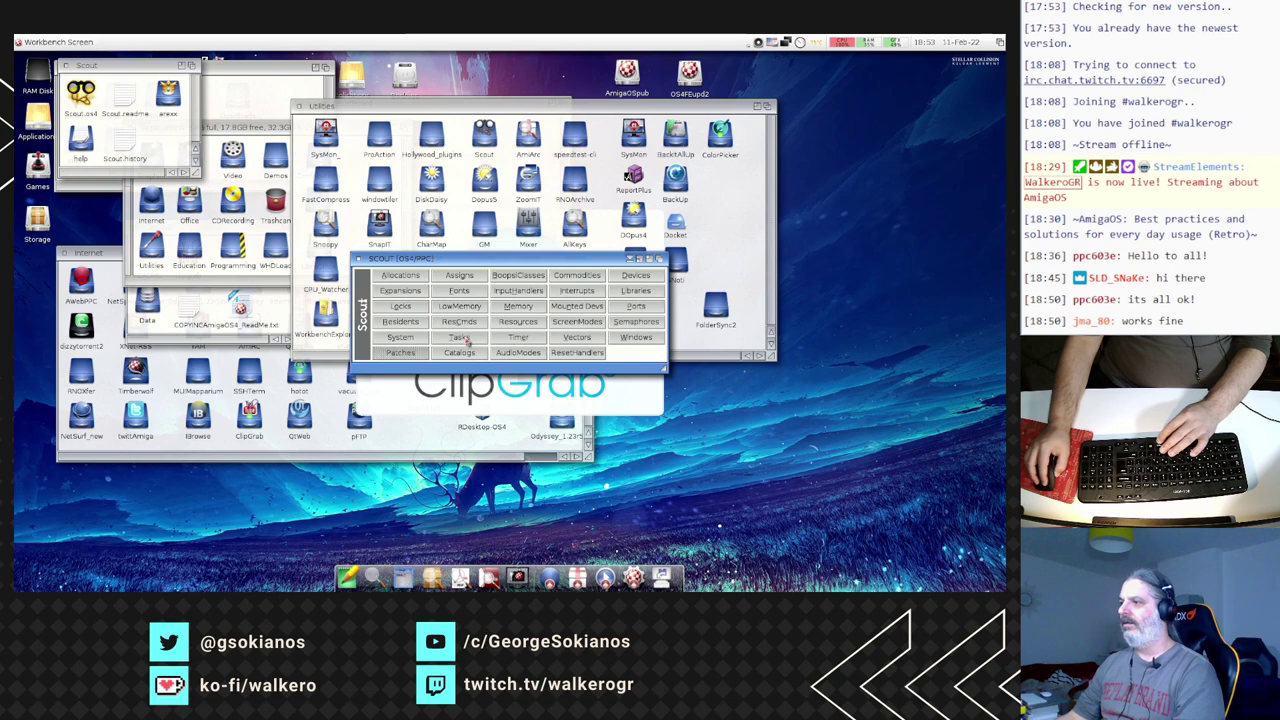
- Remove the hung clipgrab task in Scout's Tasks list, confirm with Yes, and close Scout
click(462, 338)
click(462, 327)
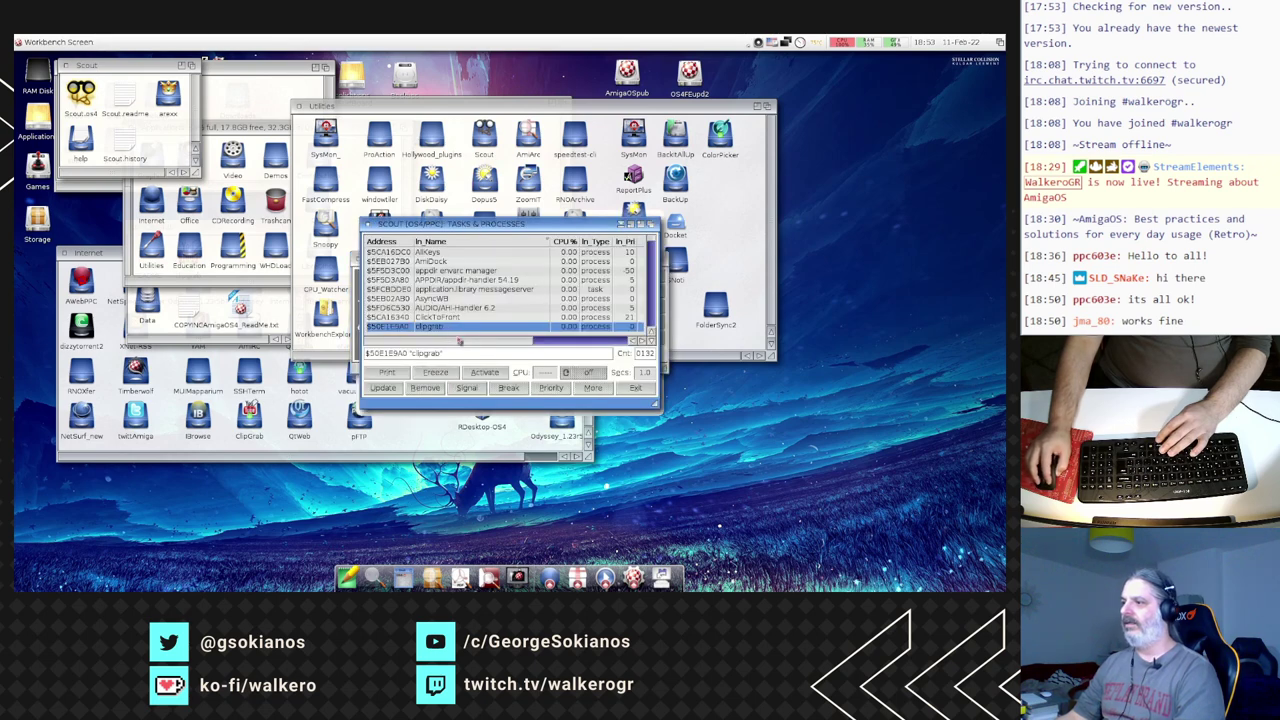
click(440, 388)
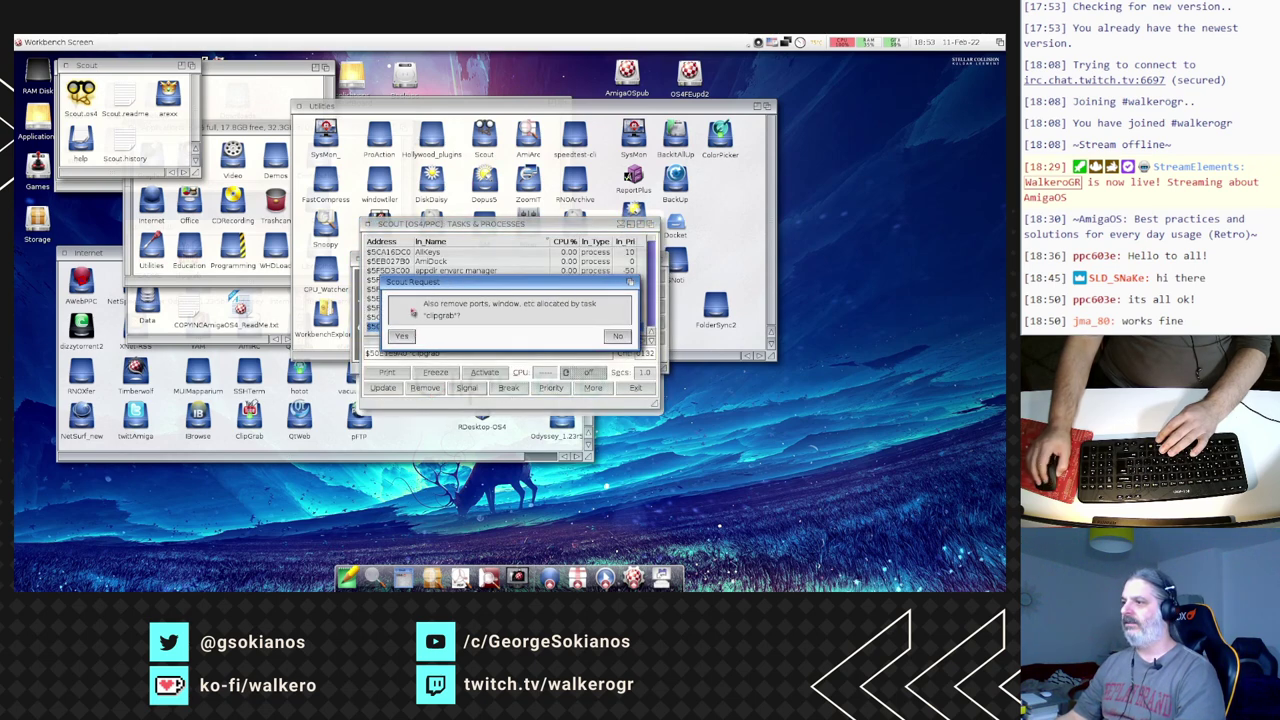
click(420, 336)
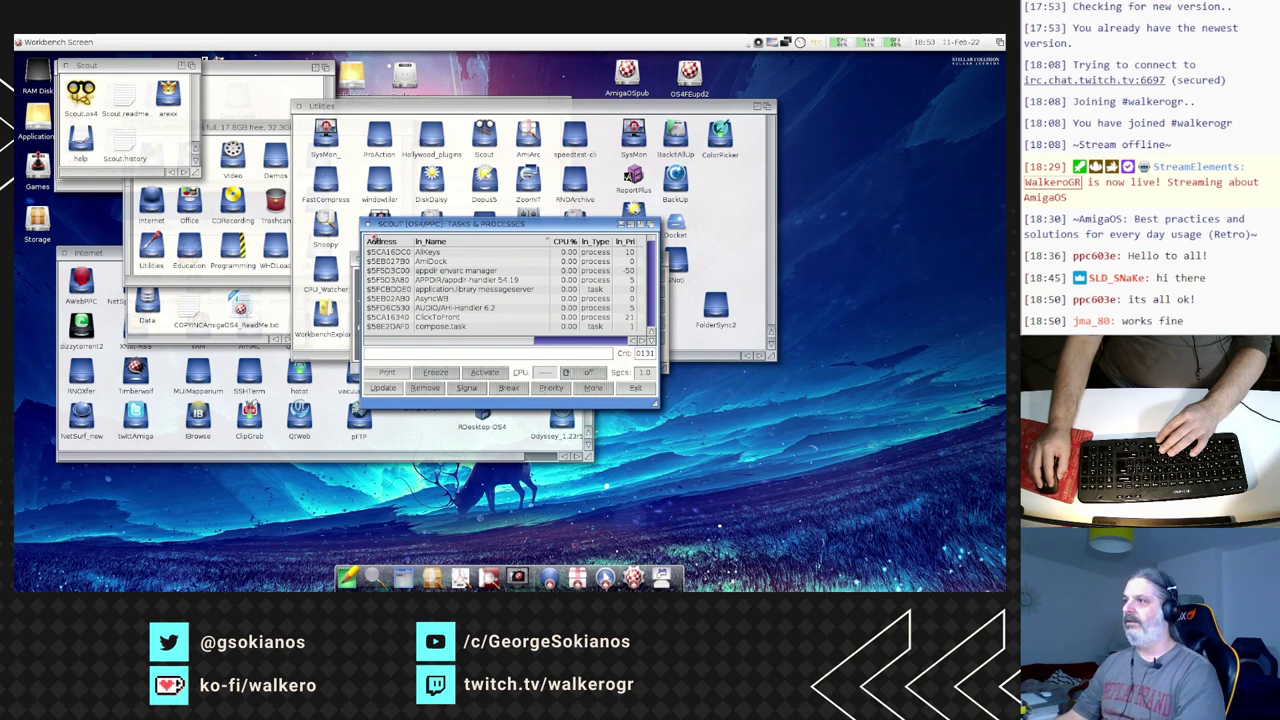
click(367, 225)
click(358, 259)
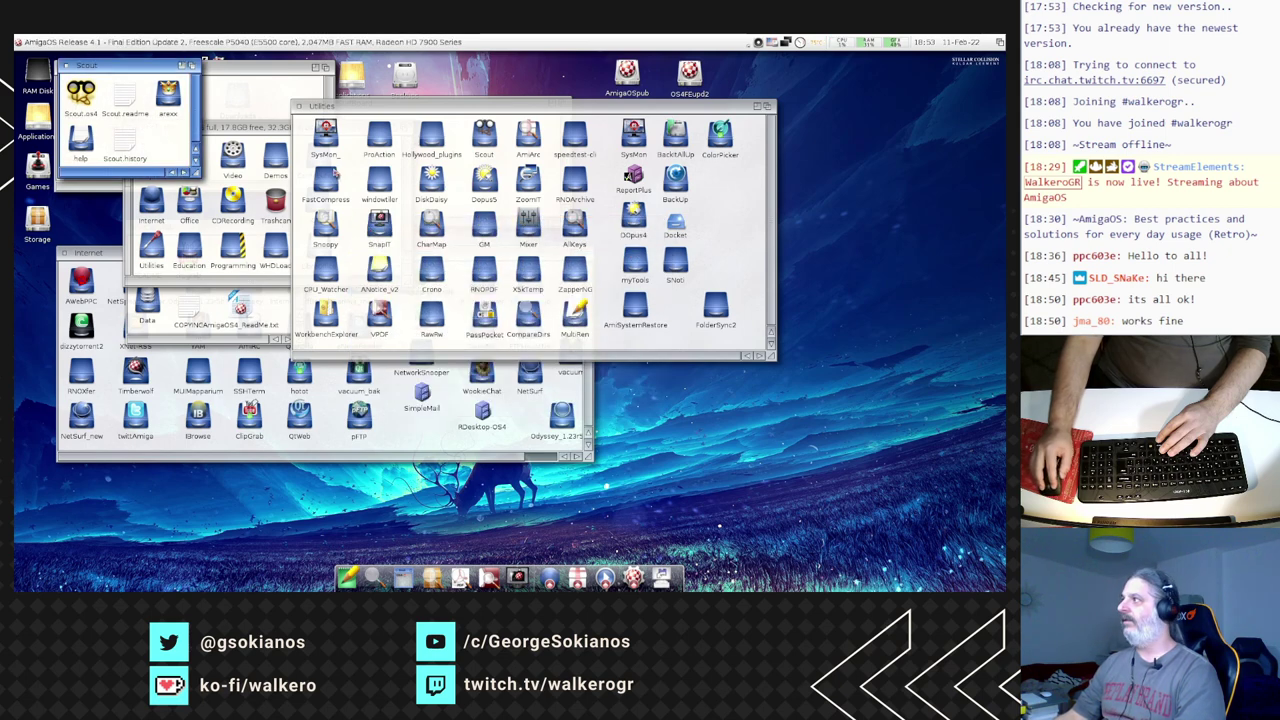
- Close the Utilities, Scout, Applications, QtWeb, ClipGrab and Internet drawer windows
click(299, 106)
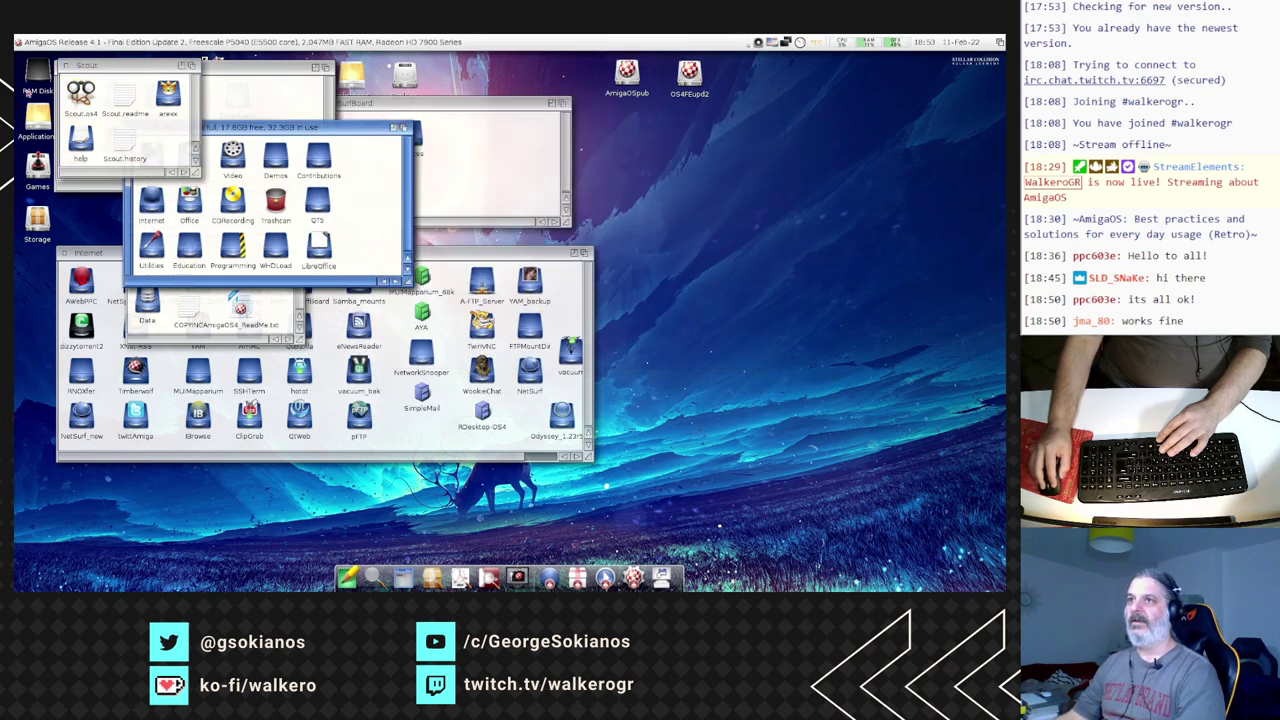
click(65, 66)
click(65, 66)
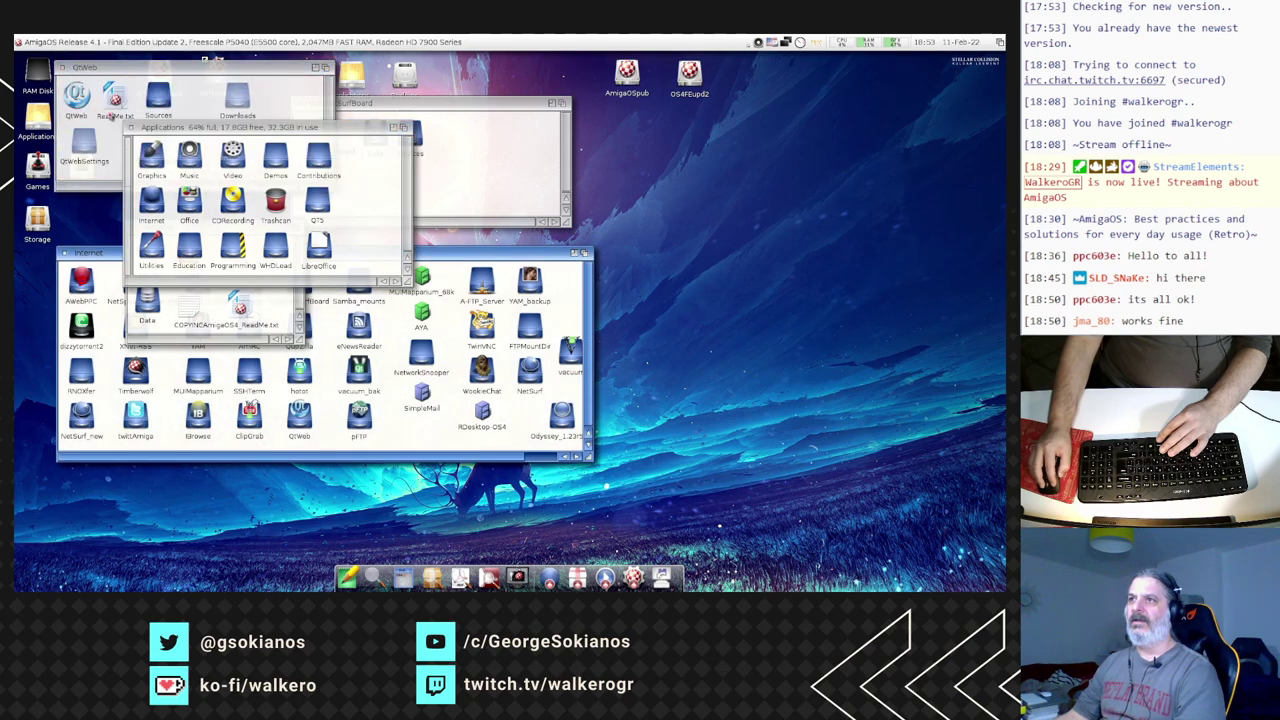
click(126, 127)
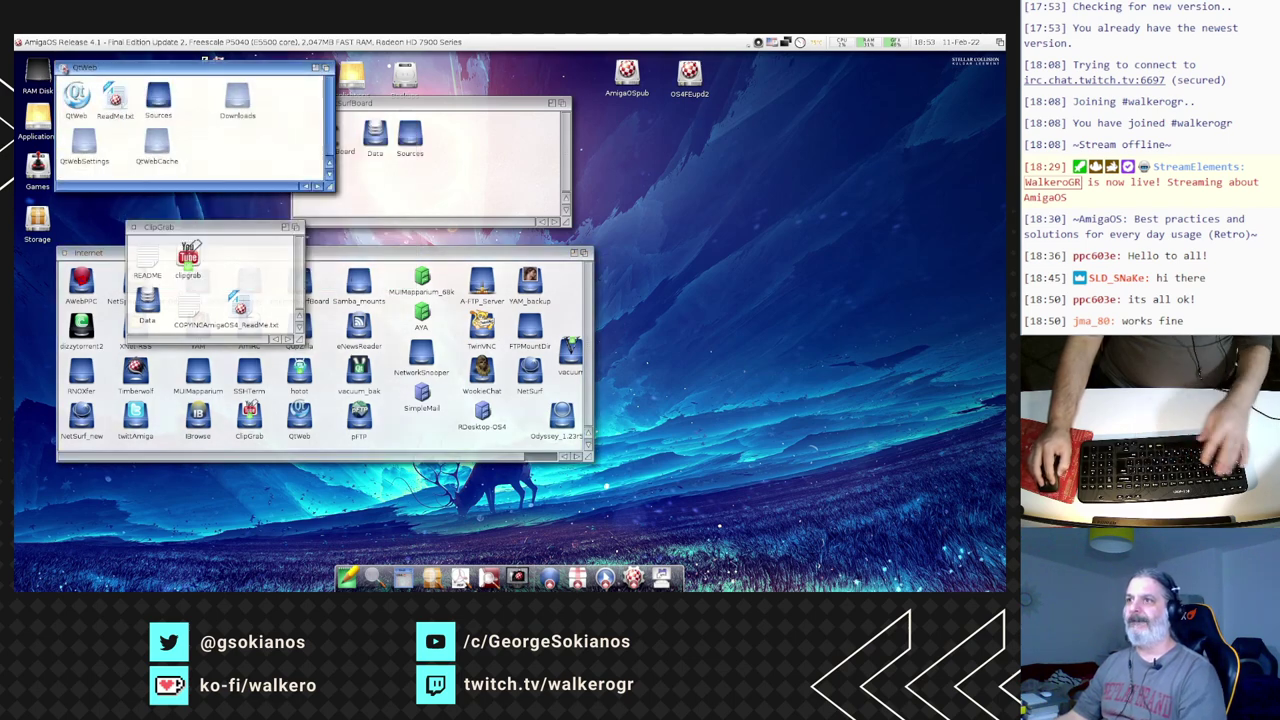
click(61, 67)
click(135, 229)
click(134, 228)
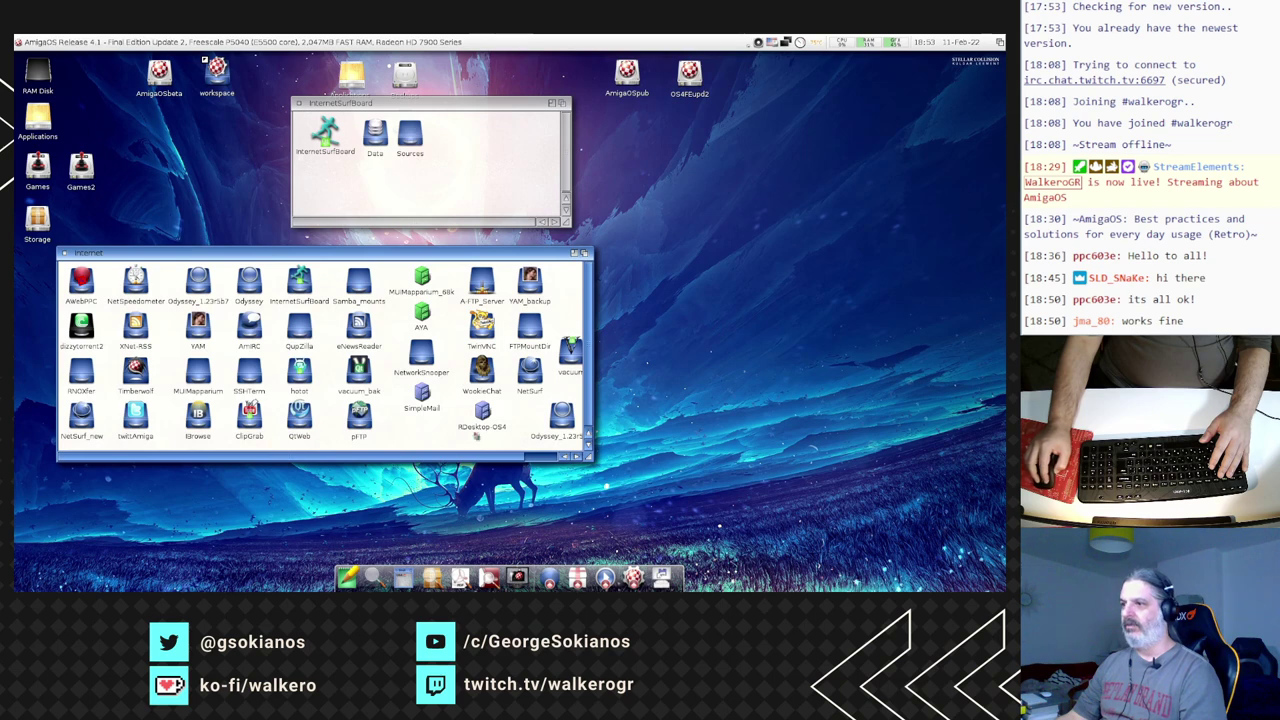
click(63, 253)
- Open Applications > Utilities, shift that window left, and start ColorPicker from its drawer
double_click(48, 117)
double_click(152, 247)
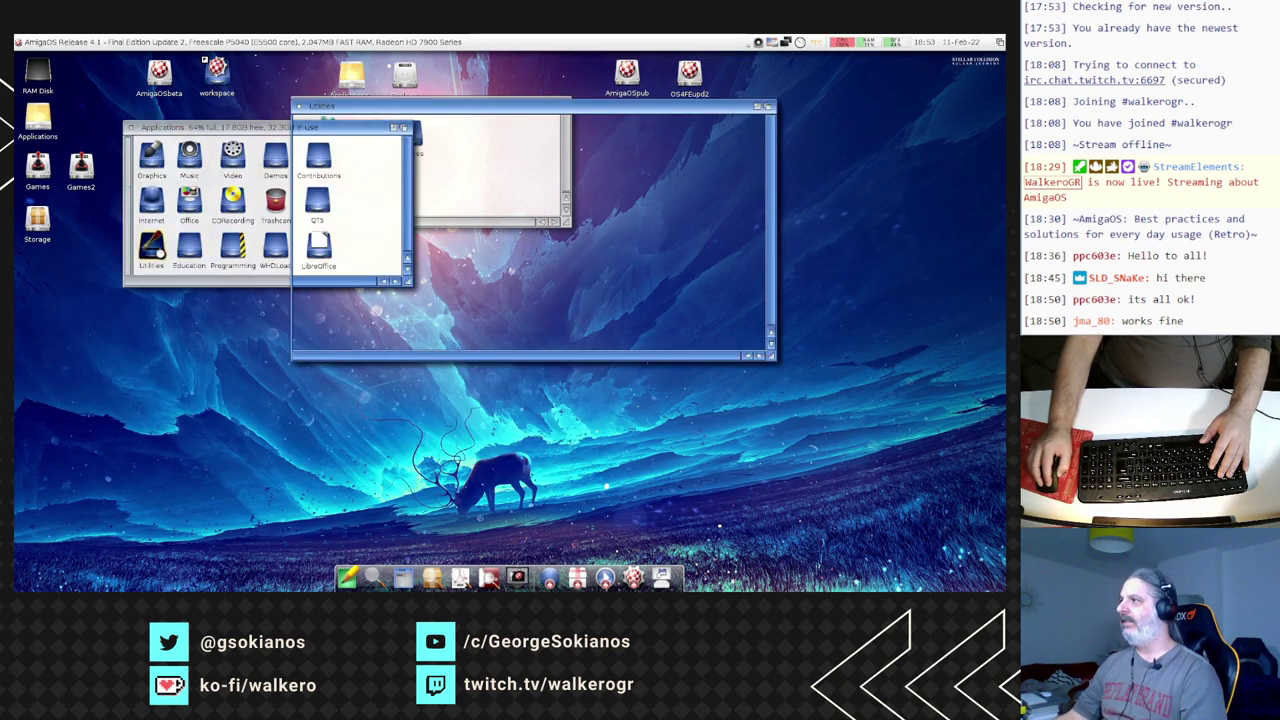
drag(522, 113, 356, 123)
double_click(556, 146)
double_click(86, 100)
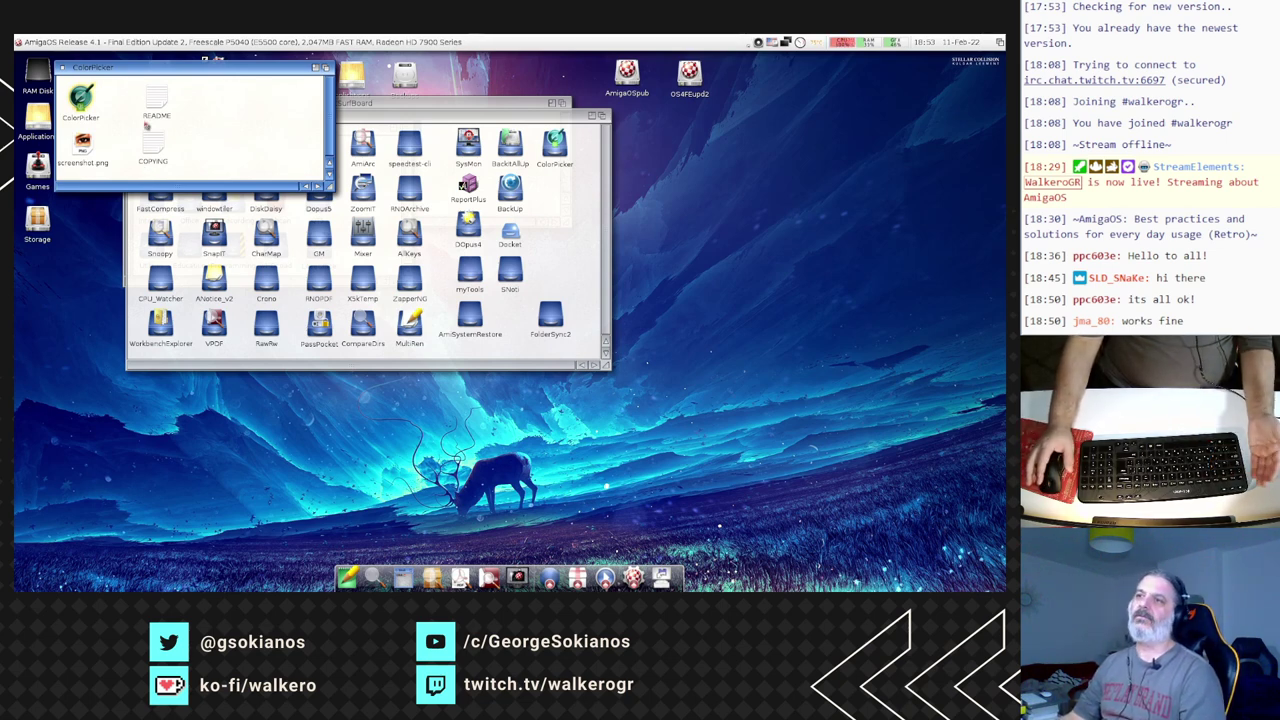
- Move the Select Color dialog up-left and try teal colours #5d9586 and #5ed0b1
drag(476, 213, 234, 98)
click(190, 169)
click(187, 158)
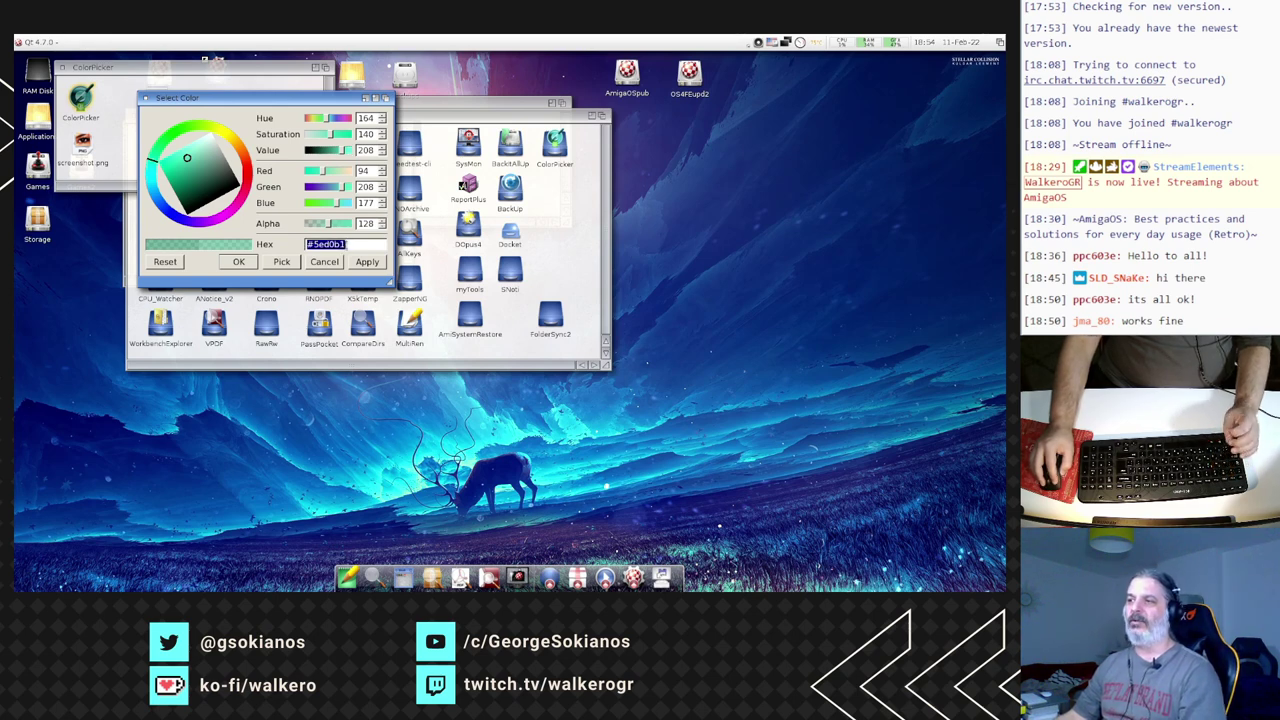
click(347, 244)
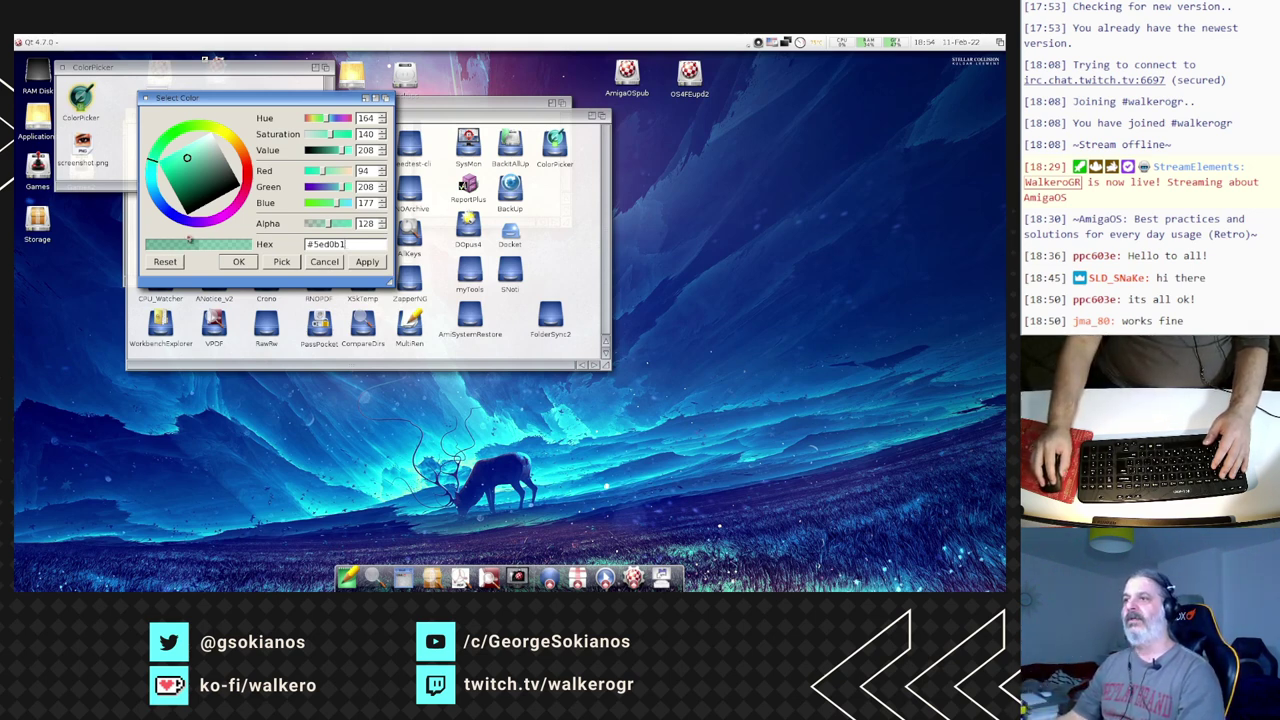
- Turn the hue to red, set Alpha to 255, sample blue #618ece, and confirm with OK
mouse_move(232, 147)
mouse_down()
mouse_move(247, 176)
mouse_move(220, 174)
mouse_up()
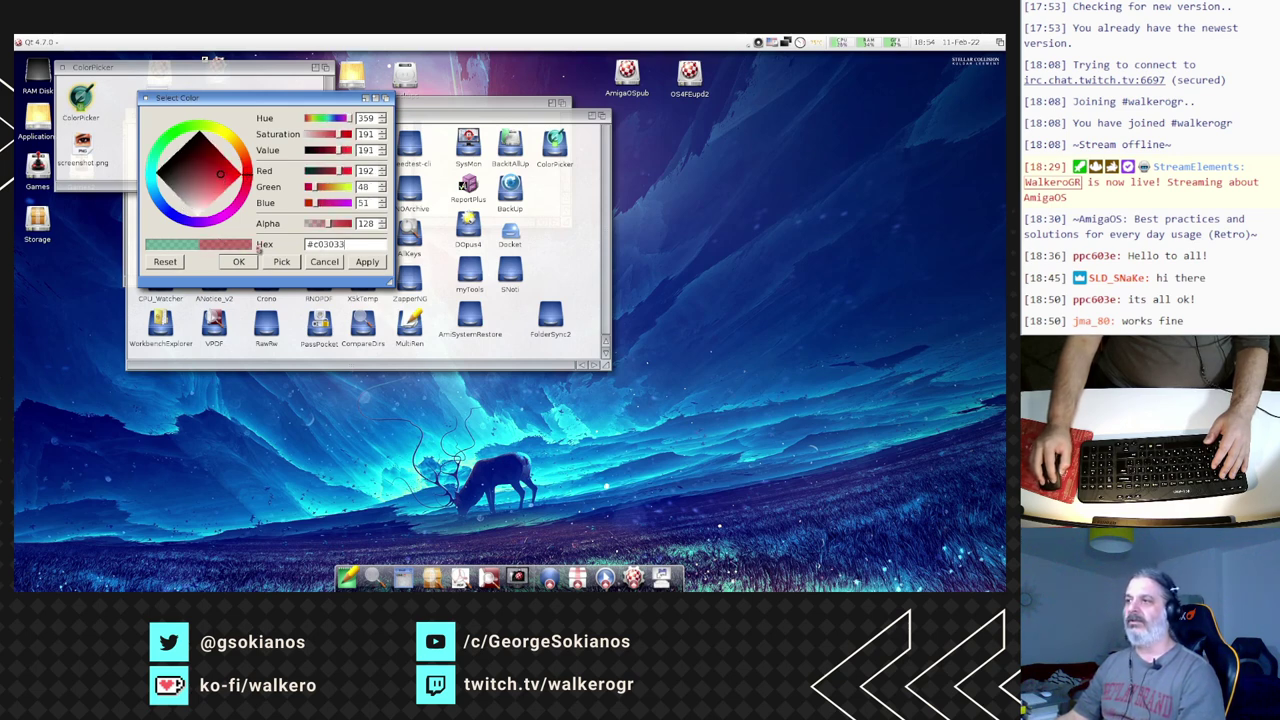
drag(332, 228, 352, 226)
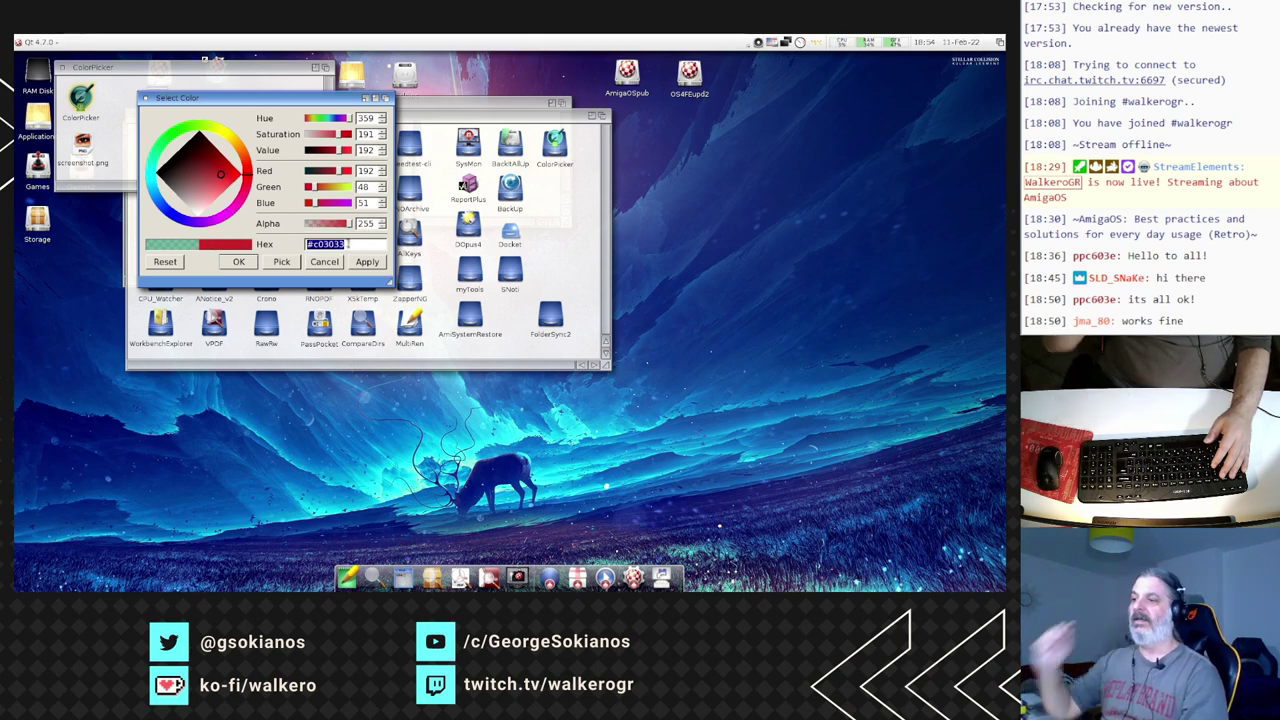
click(281, 262)
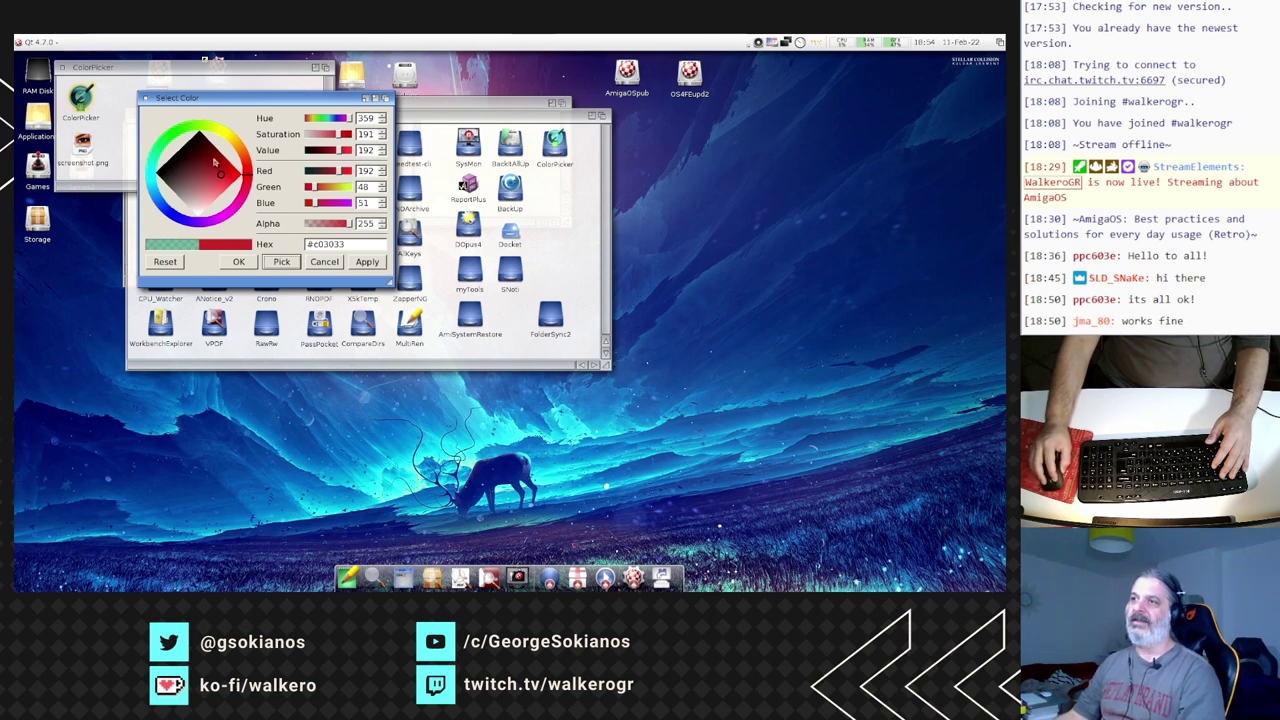
click(208, 284)
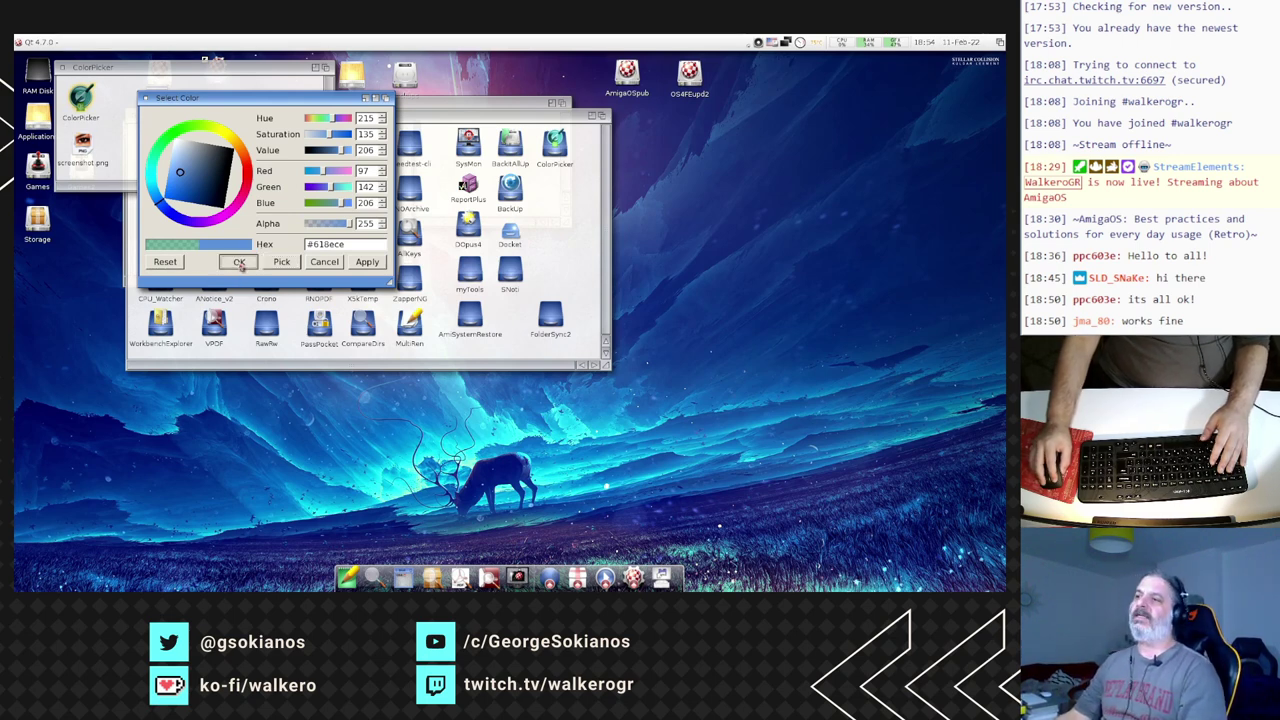
click(239, 262)
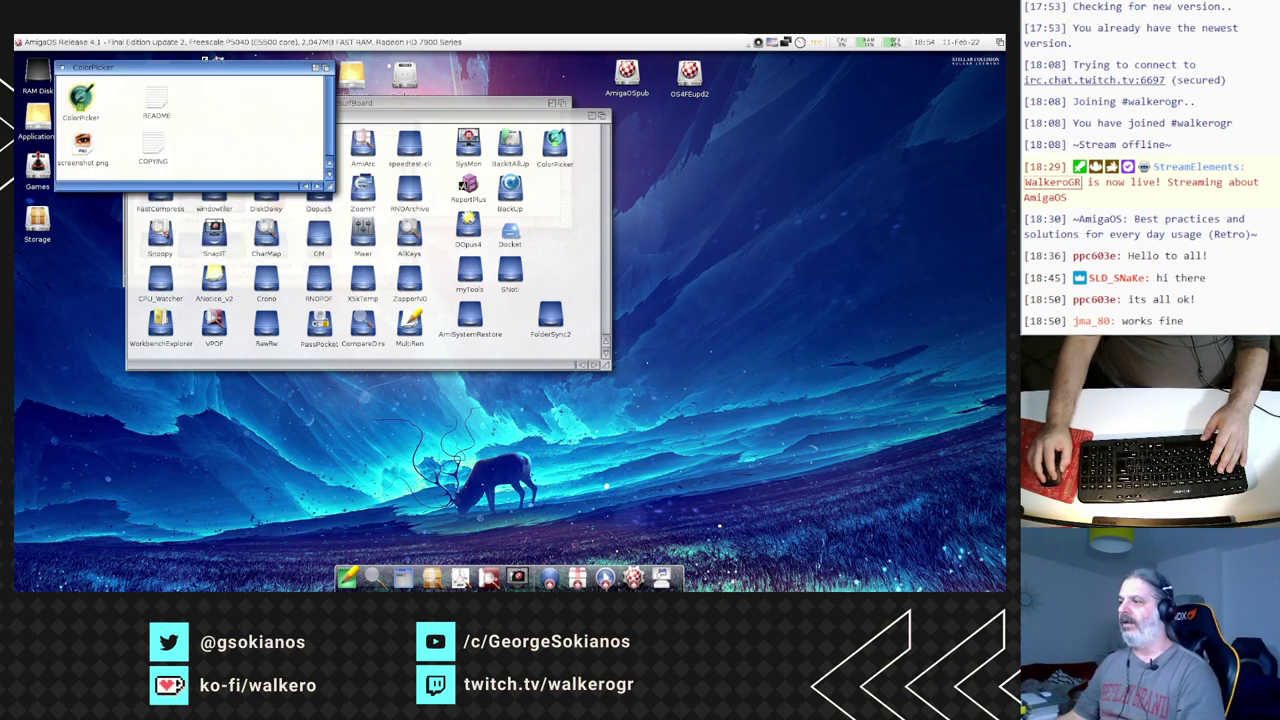
- Close the Utilities and ColorPicker drawer windows
click(223, 355)
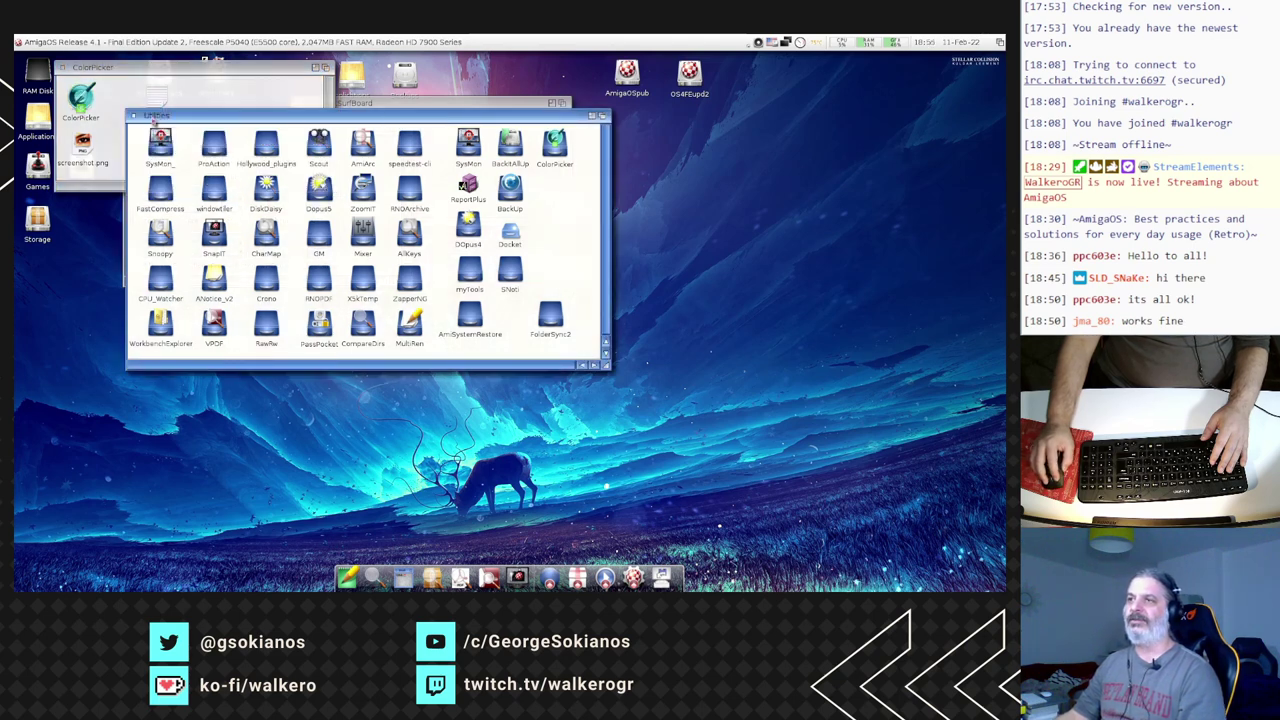
click(133, 116)
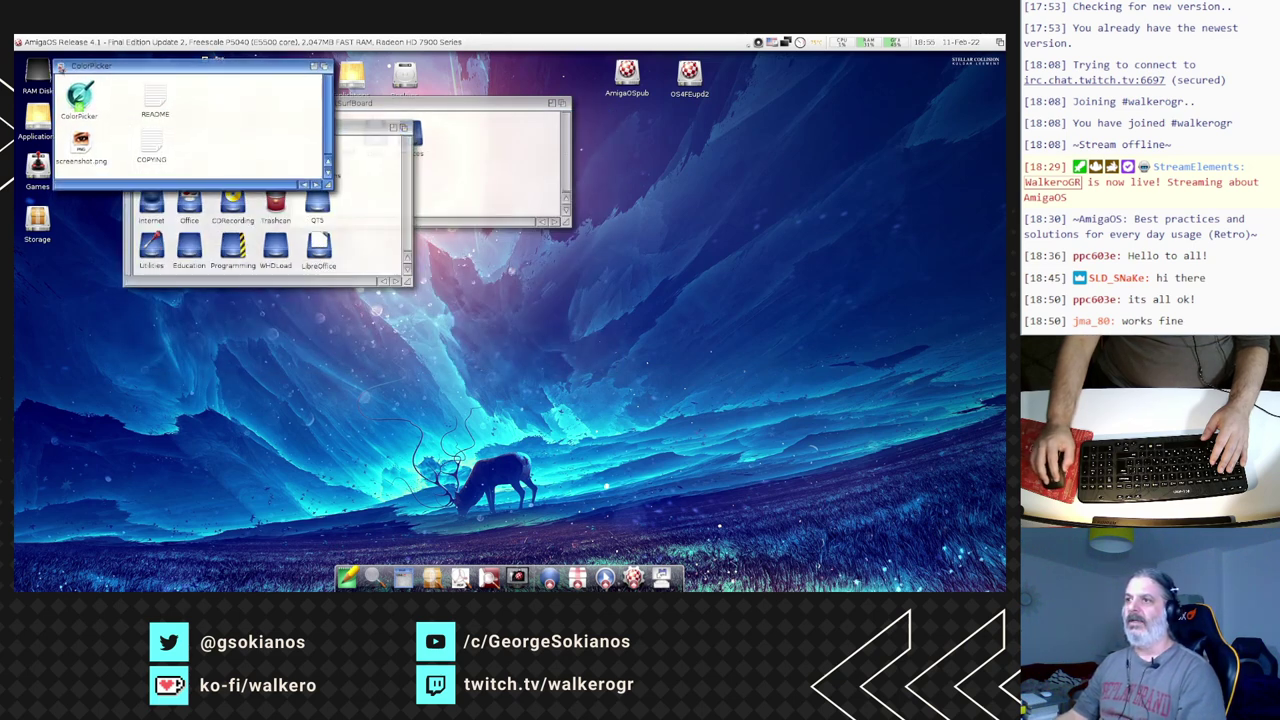
click(61, 67)
- Launch qtagger from Music > qTagger and close the qTagger drawer
double_click(190, 157)
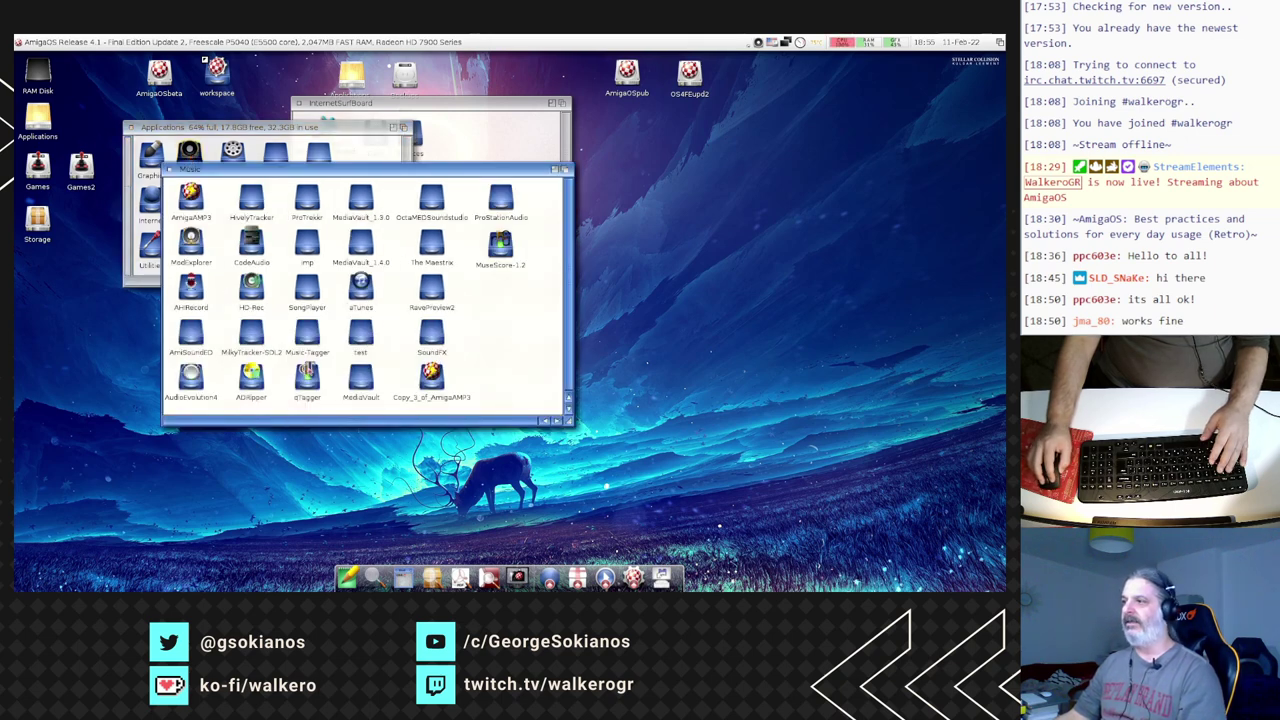
double_click(307, 375)
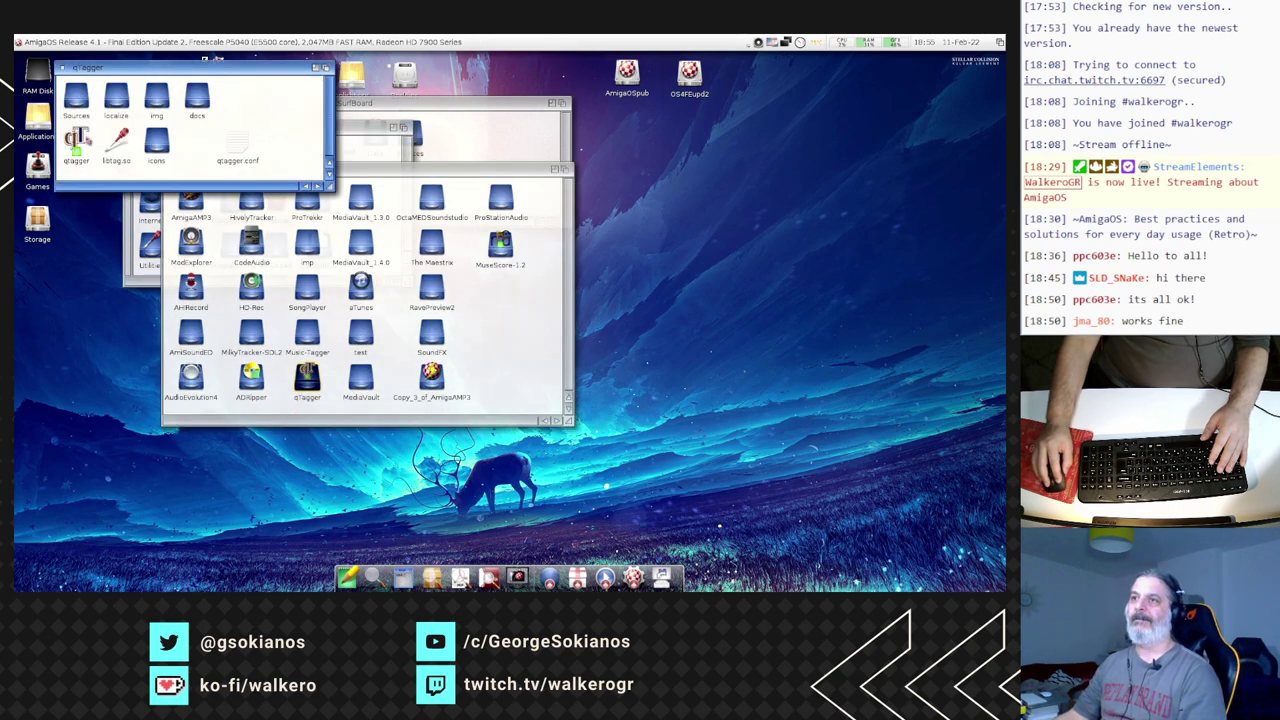
double_click(76, 142)
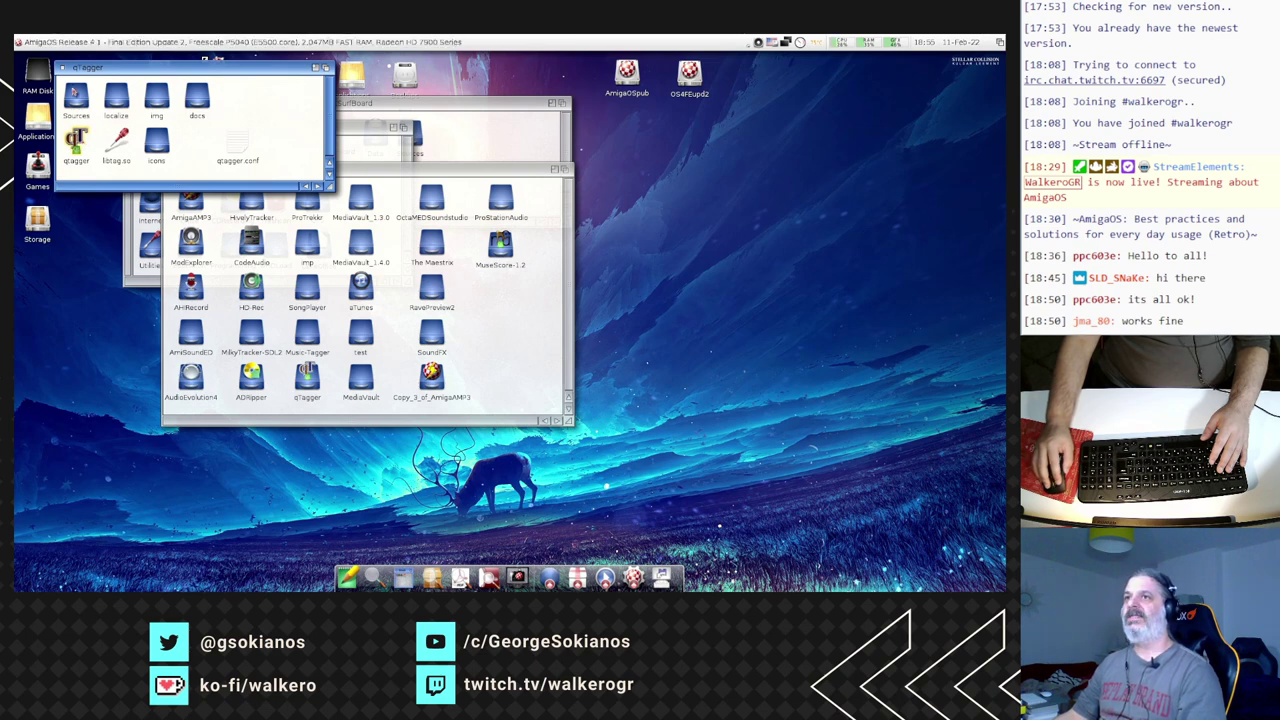
click(64, 70)
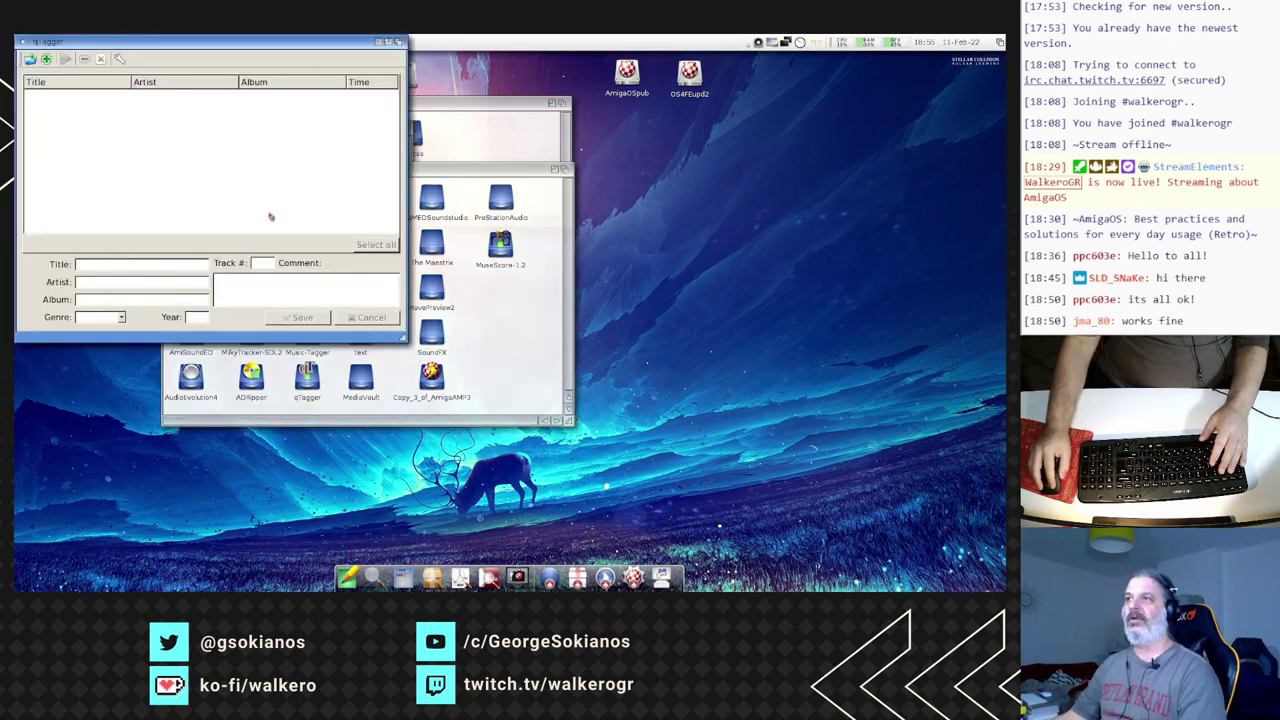
- Move qTagger aside and browse for a directory under myHome/music, backing out of Music/MODS
drag(222, 47, 352, 72)
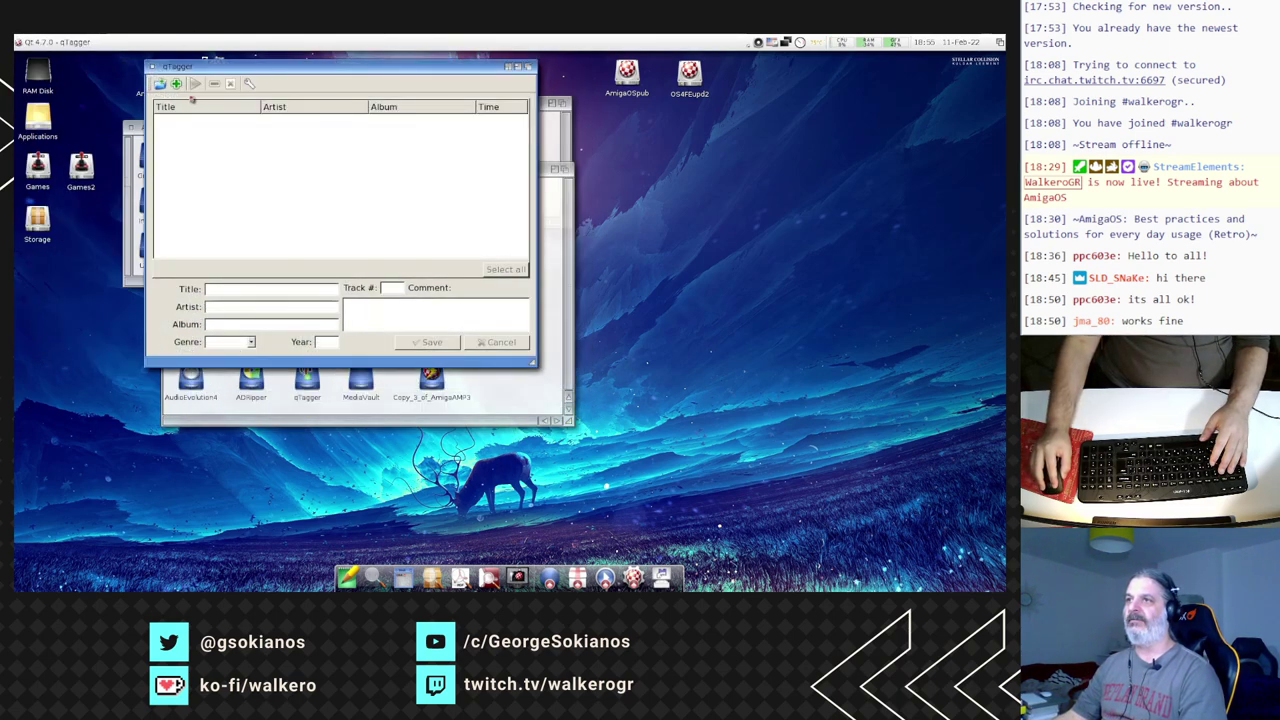
click(160, 86)
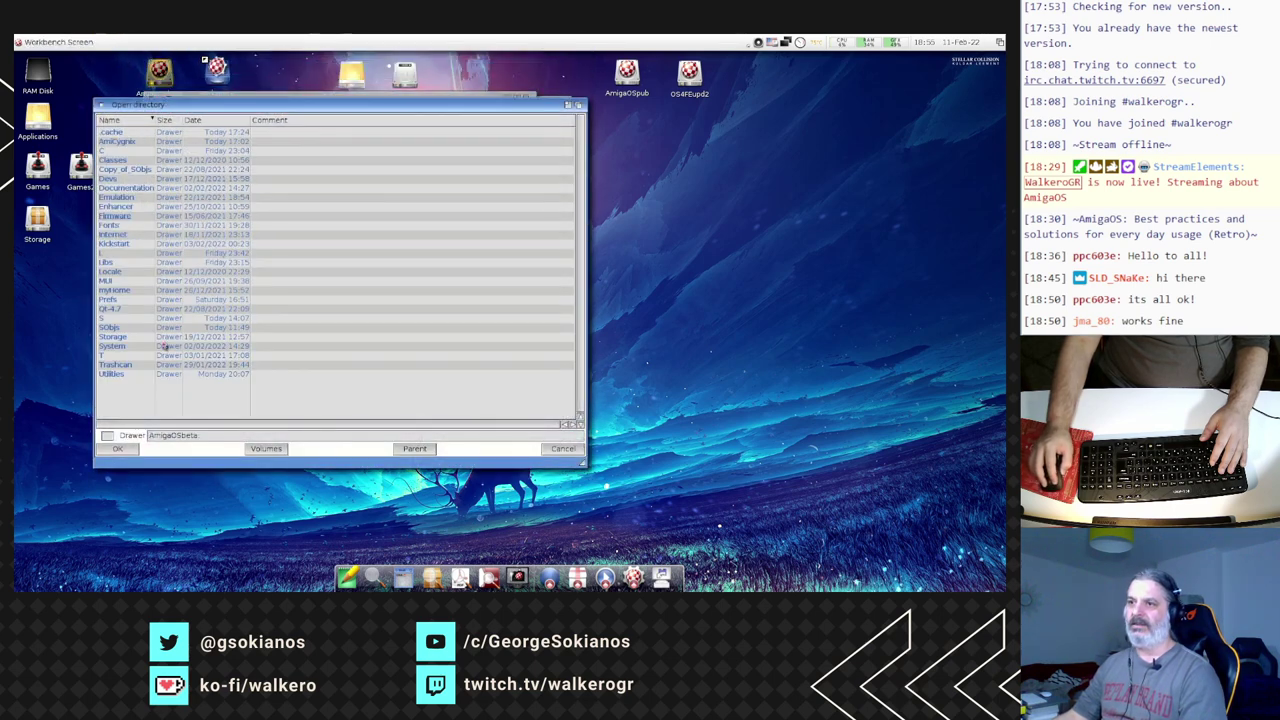
double_click(117, 290)
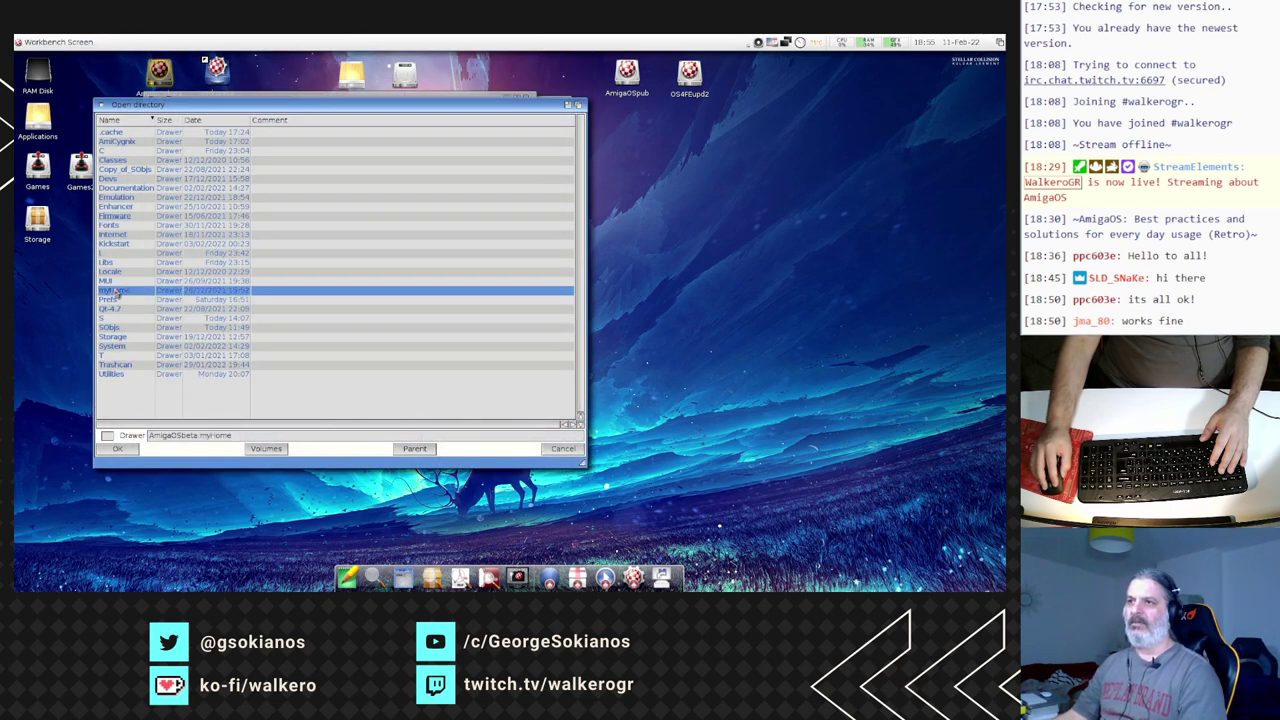
double_click(122, 152)
double_click(122, 152)
double_click(124, 140)
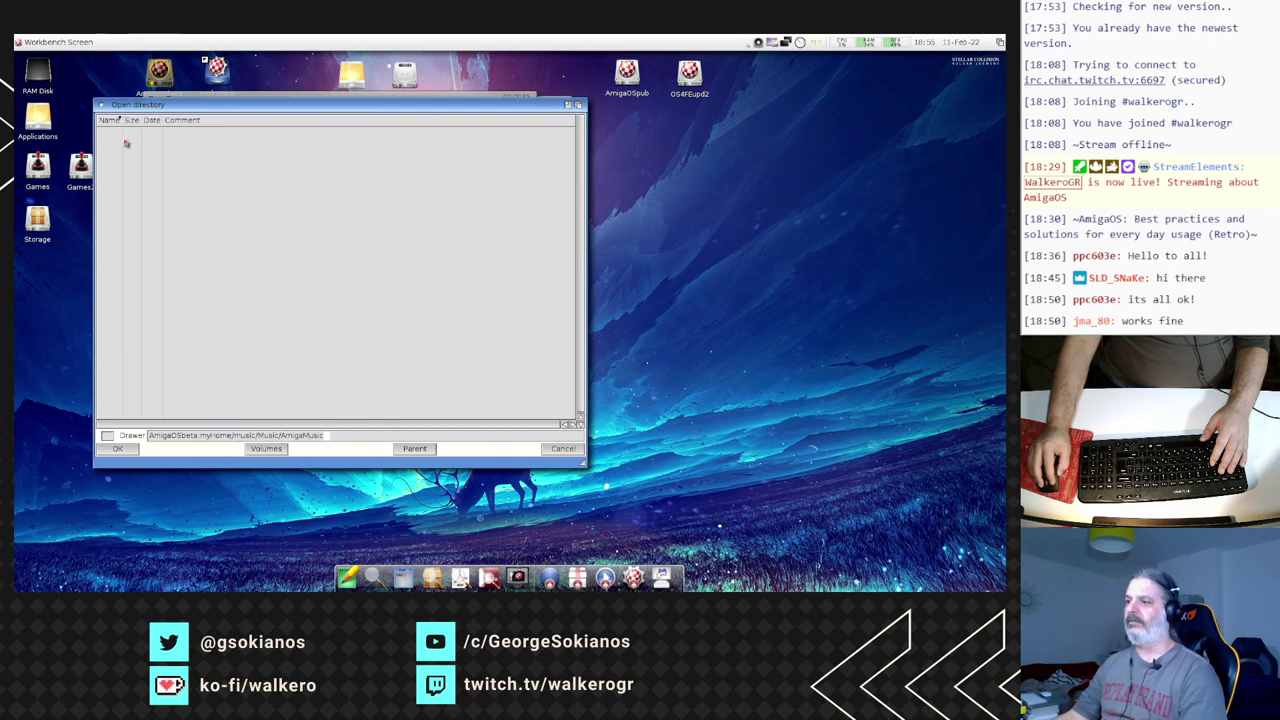
click(417, 450)
click(417, 450)
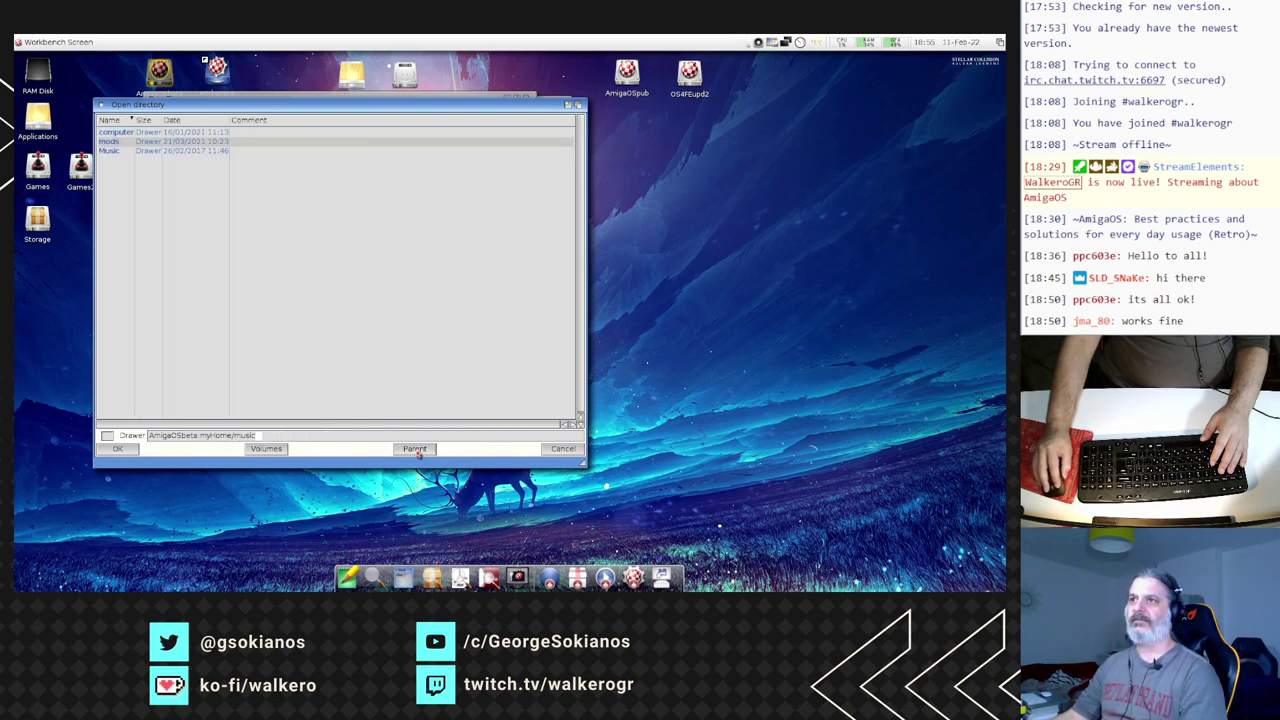
- Load computer/(2020) Amiga Rocks/Disc 1, view Shadow of the Beast - Intro's tags, and quit
double_click(122, 134)
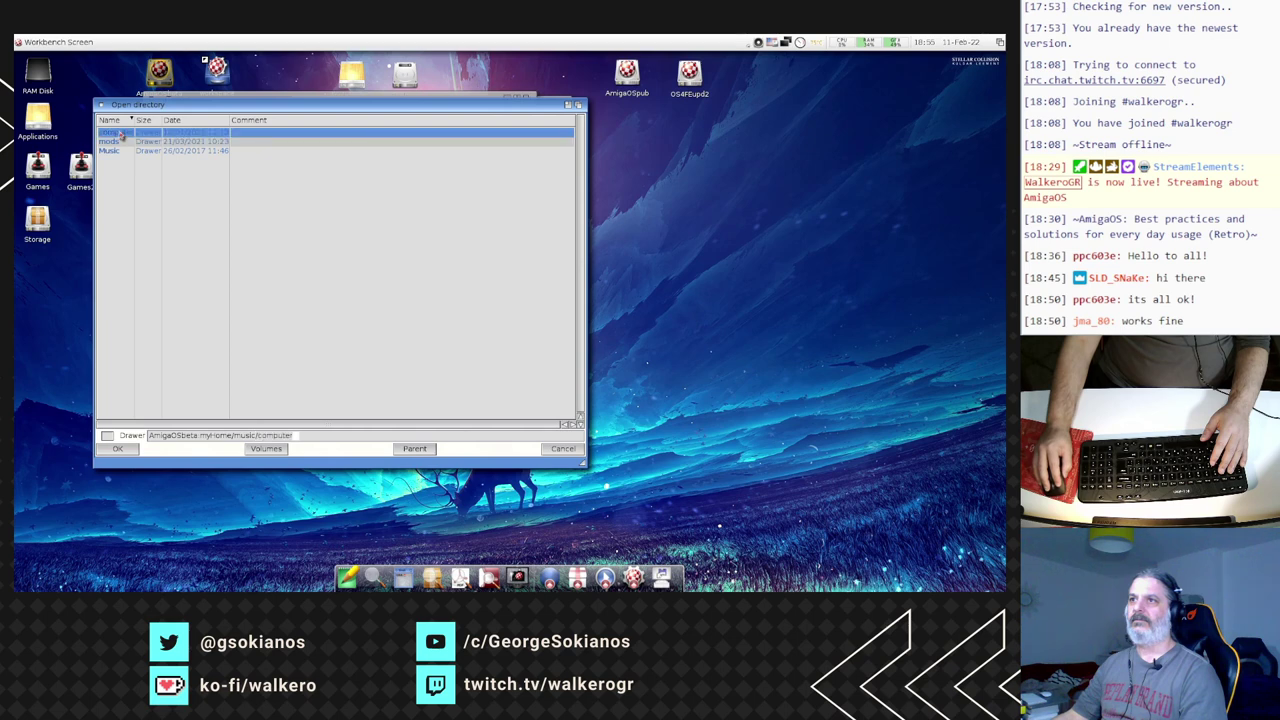
double_click(120, 141)
double_click(121, 140)
click(126, 449)
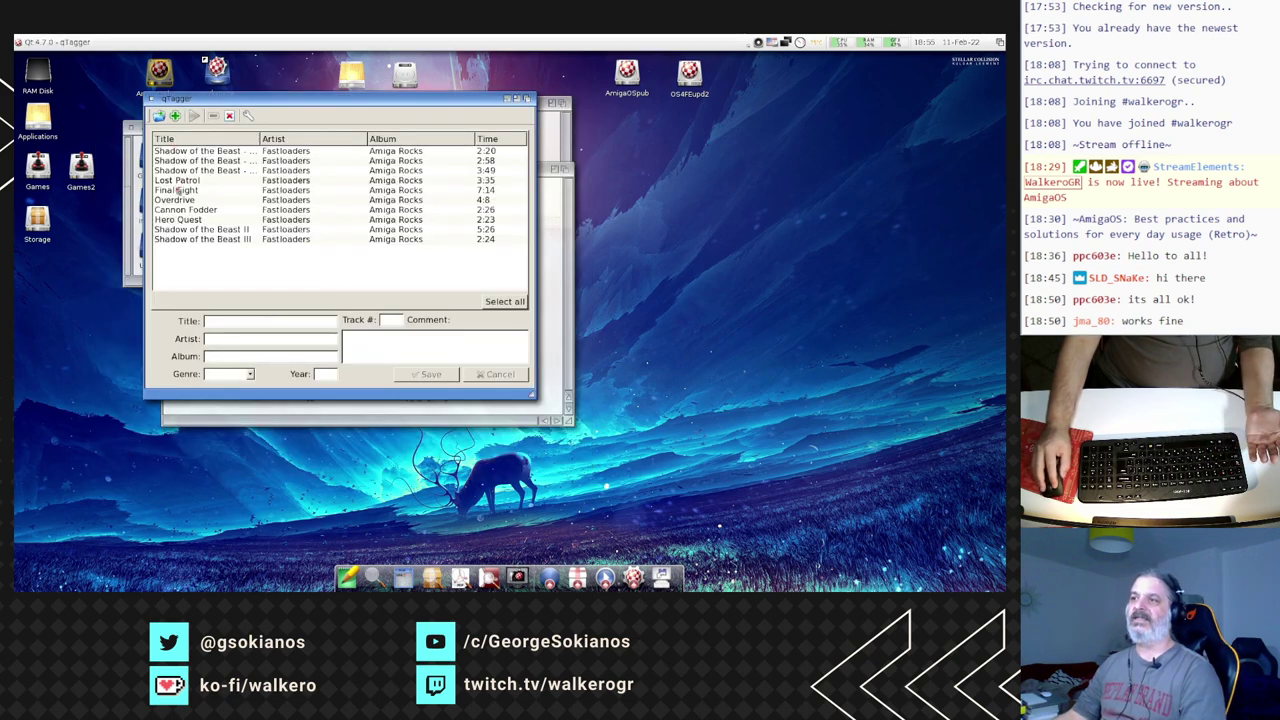
click(193, 152)
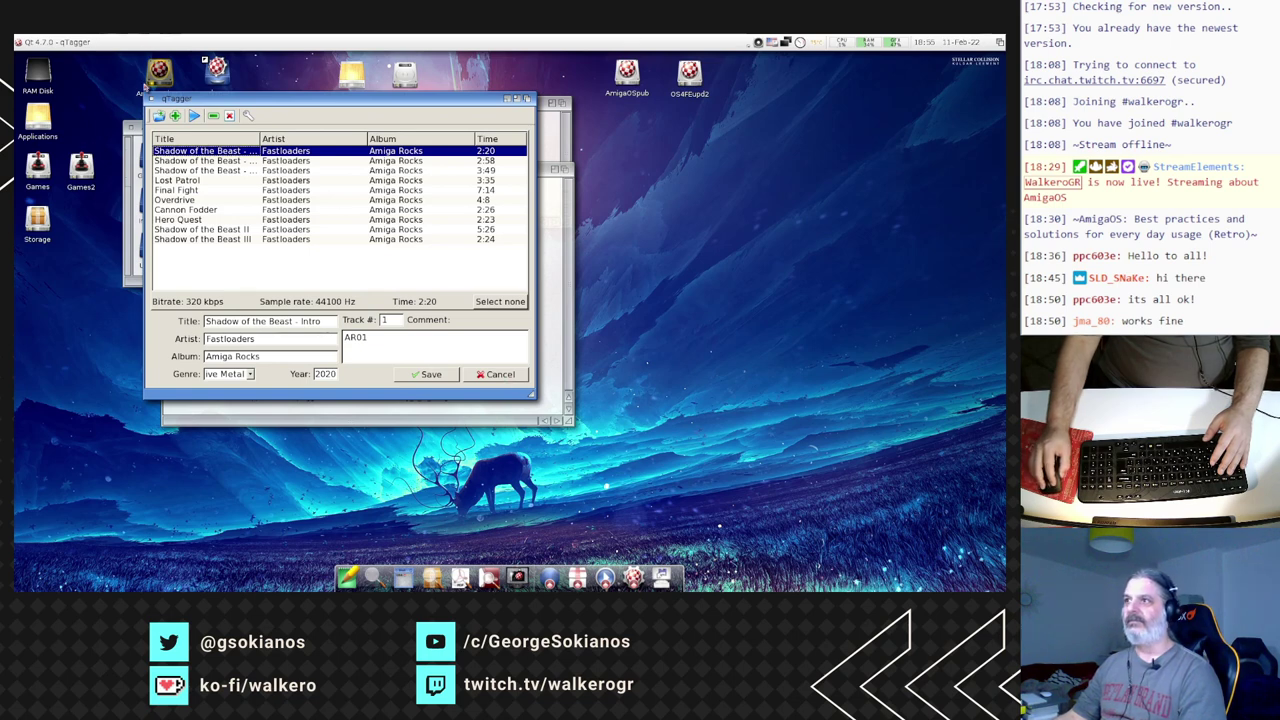
click(150, 98)
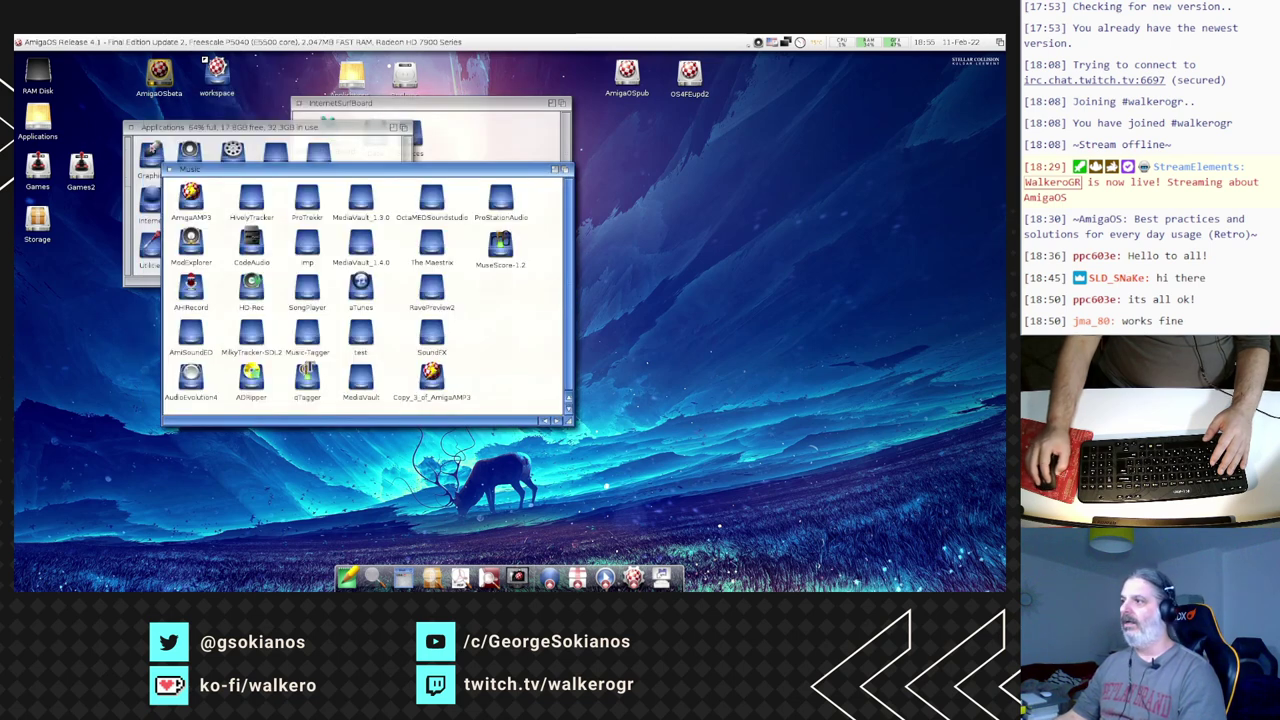
- Open the MuseScore-1.2 drawer in the Music window and launch mscore
click(505, 248)
double_click(505, 248)
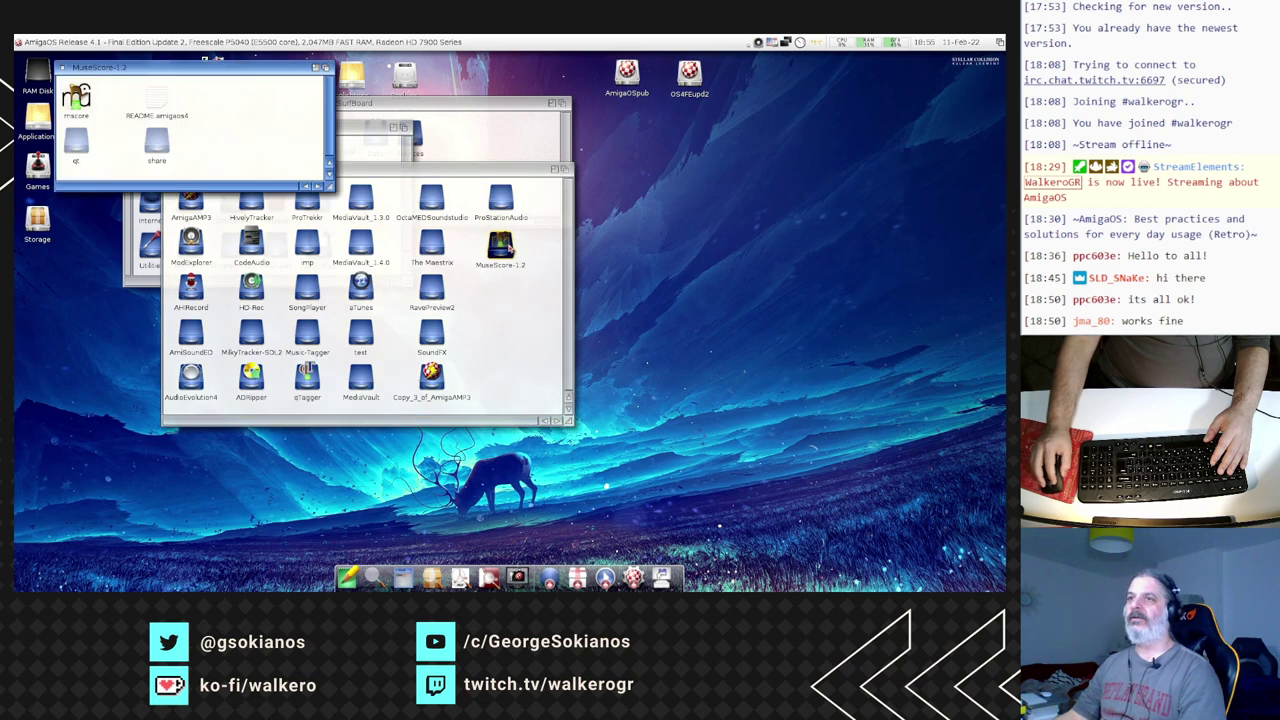
double_click(76, 97)
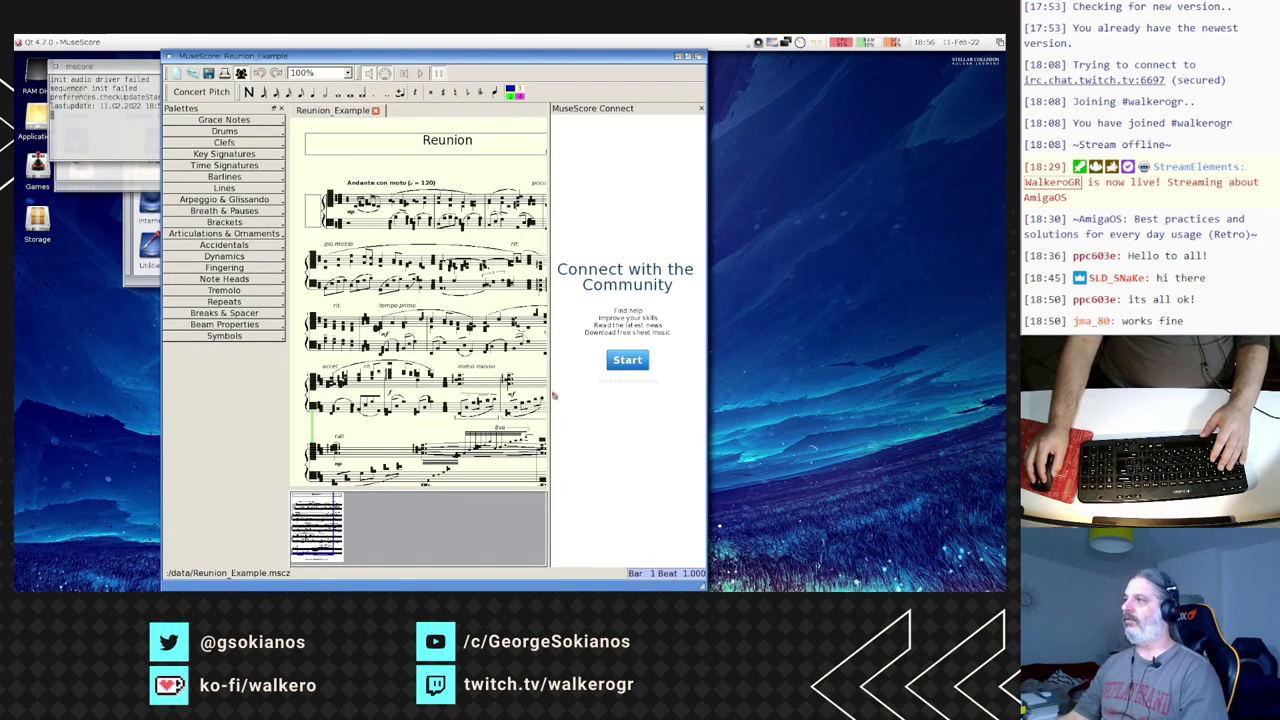
- Close the MuseScore Connect panel, scroll the Reunion score, and expand the Grace Notes palette
click(702, 110)
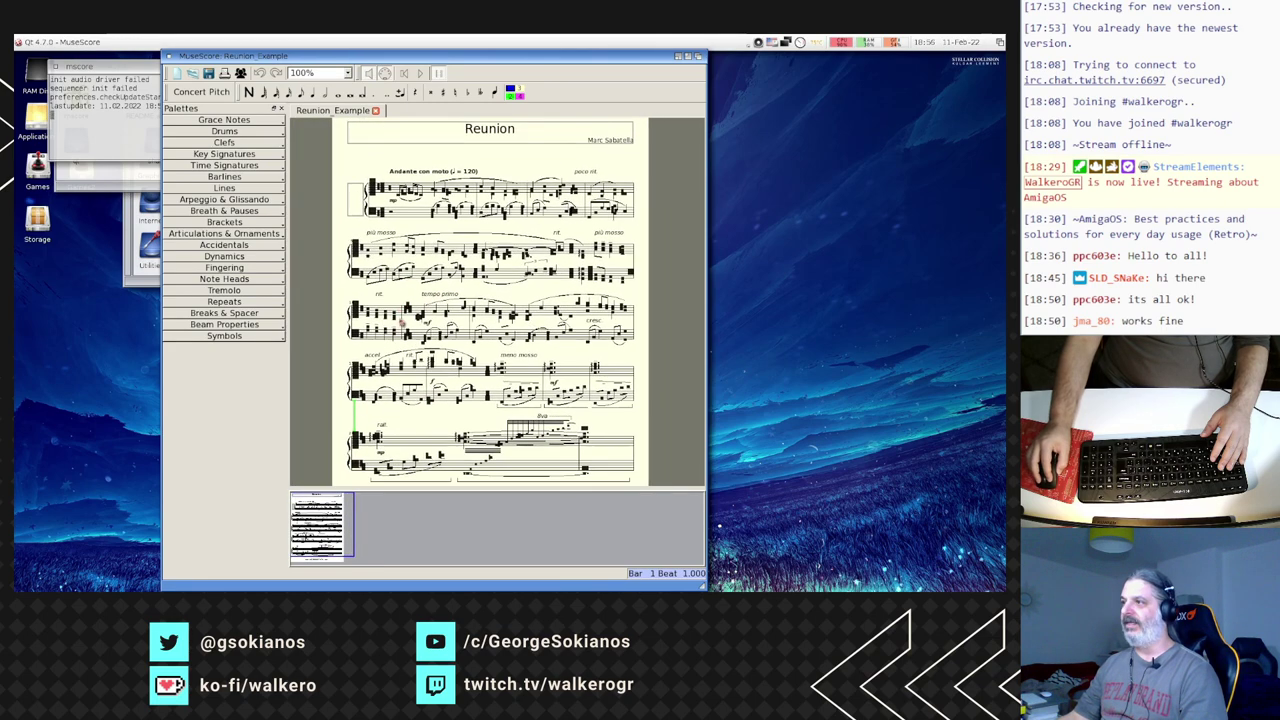
scroll(468, 310, down, 1)
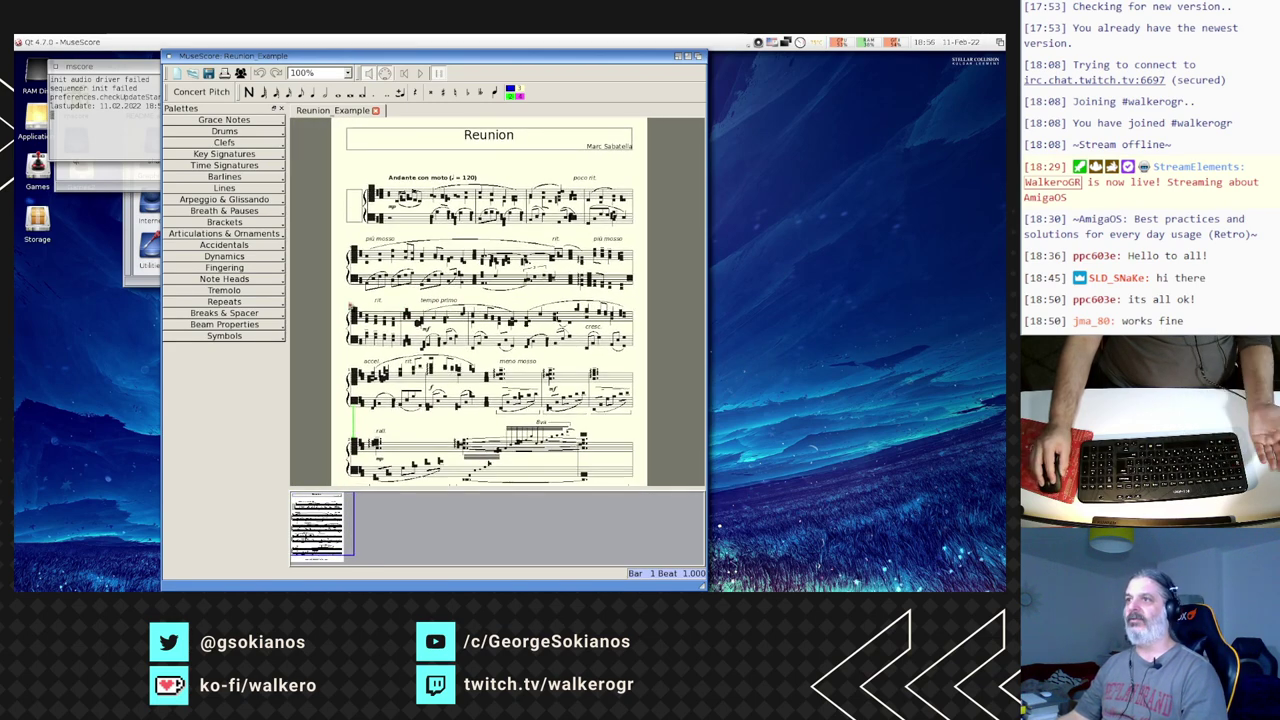
click(224, 121)
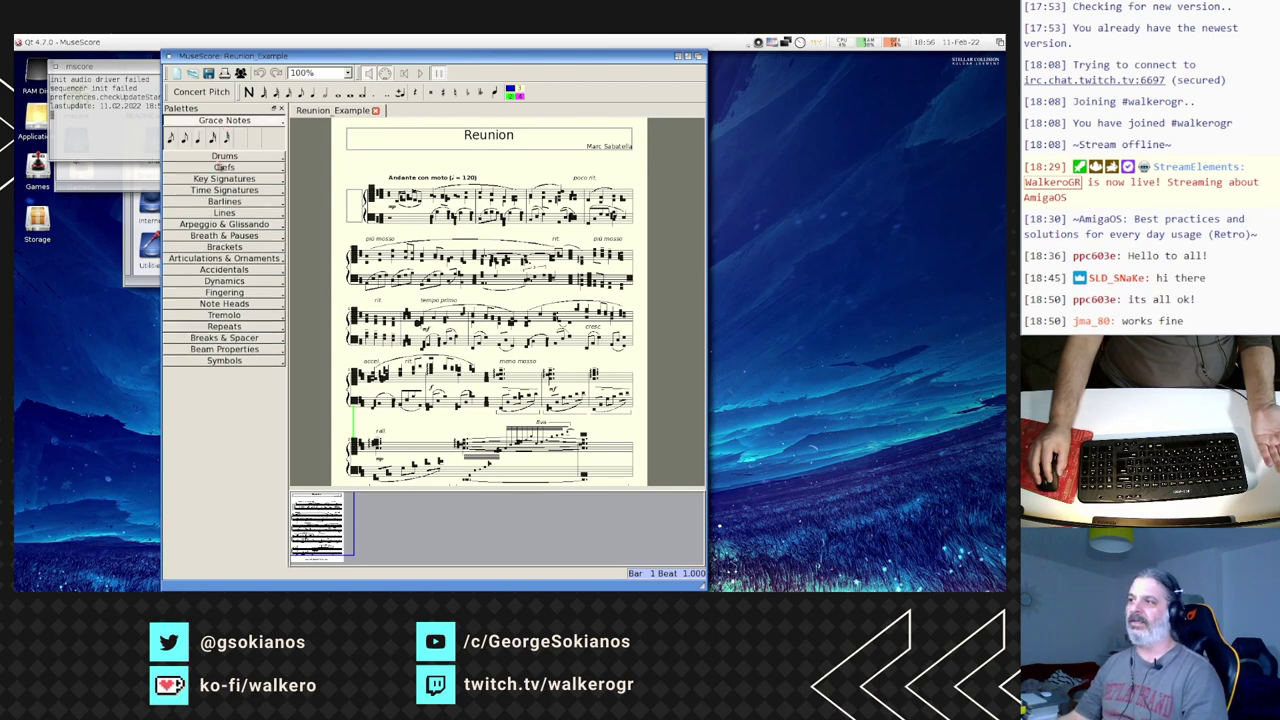
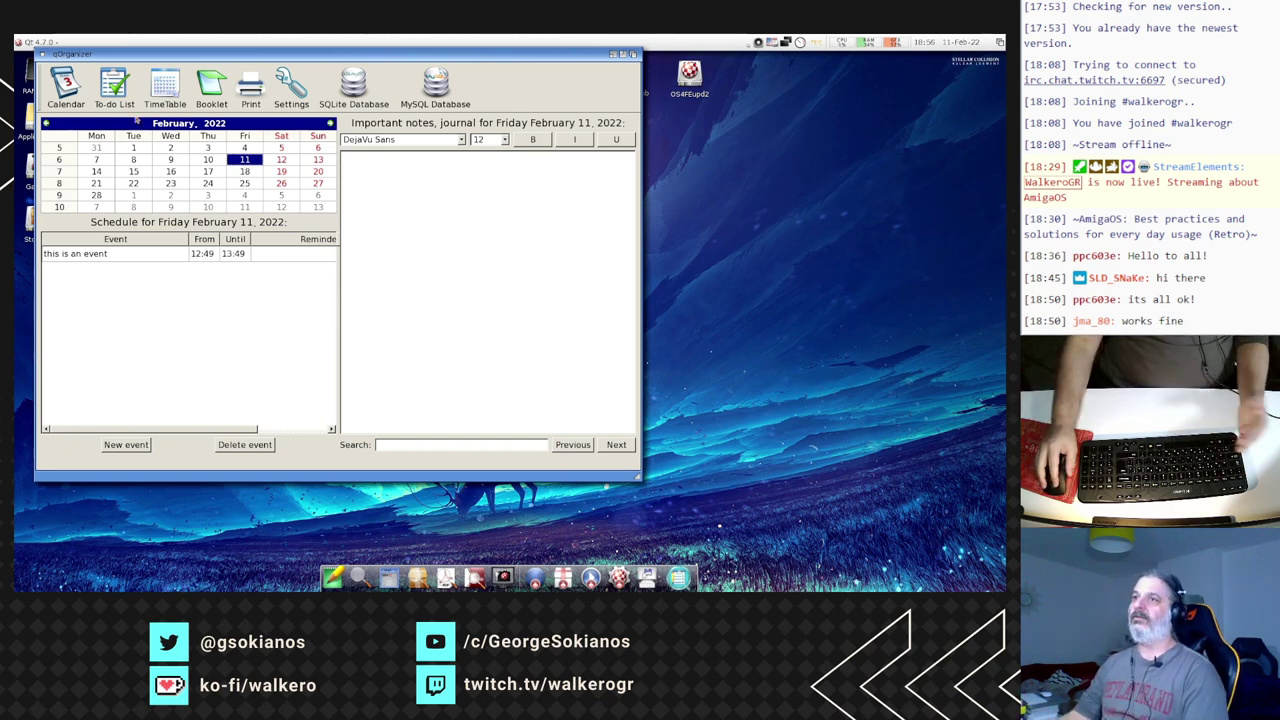
- Widen the to-do list and enter the task 'create a new application for YT' in row 1
click(118, 90)
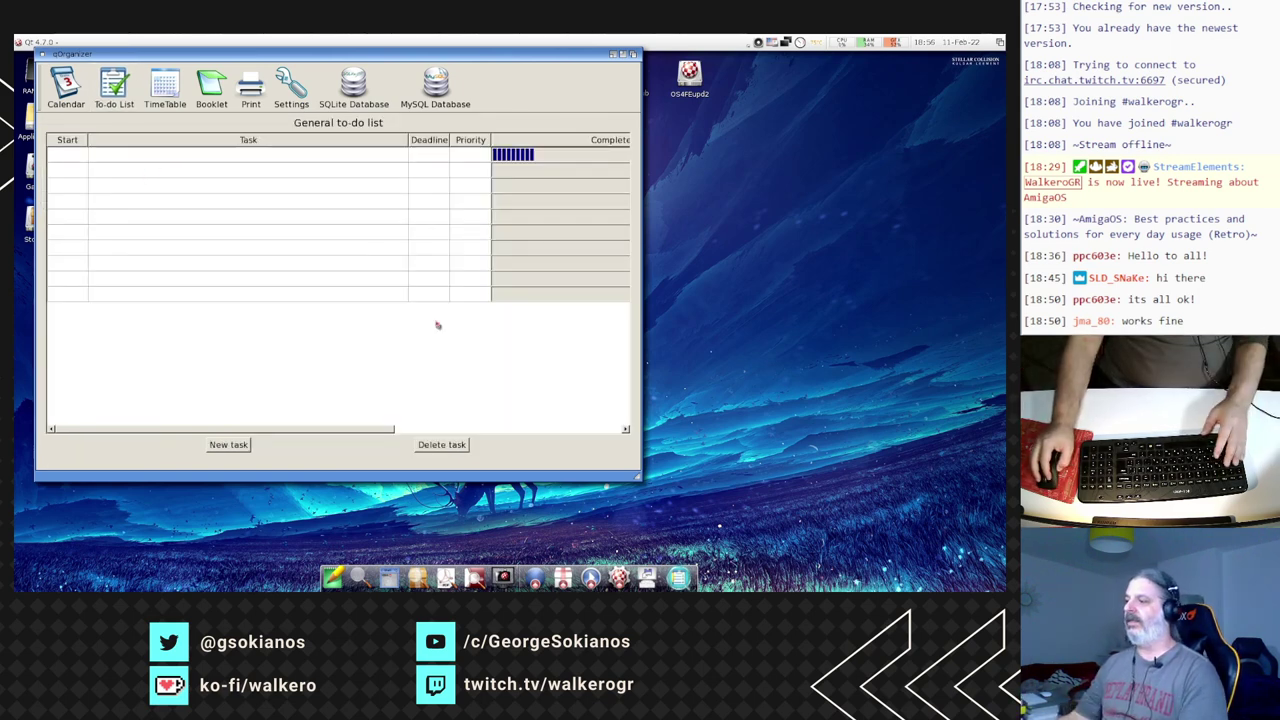
drag(622, 478, 926, 496)
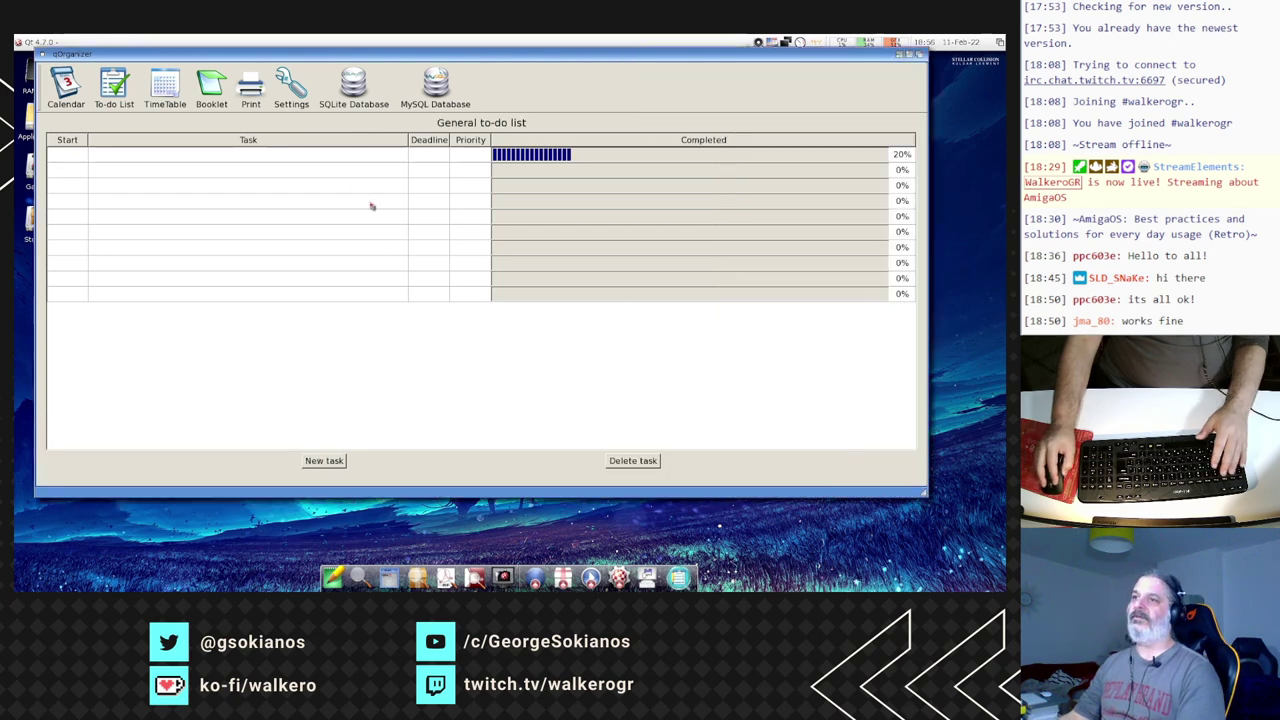
click(206, 152)
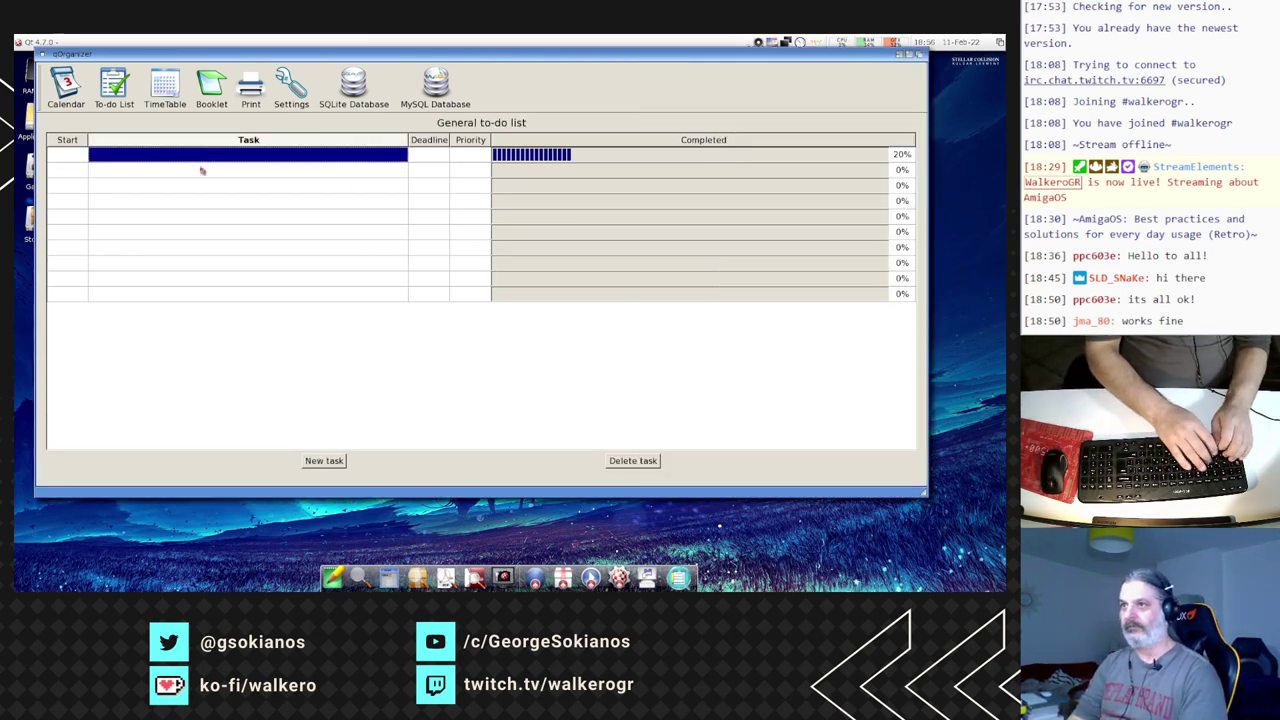
text(create a )
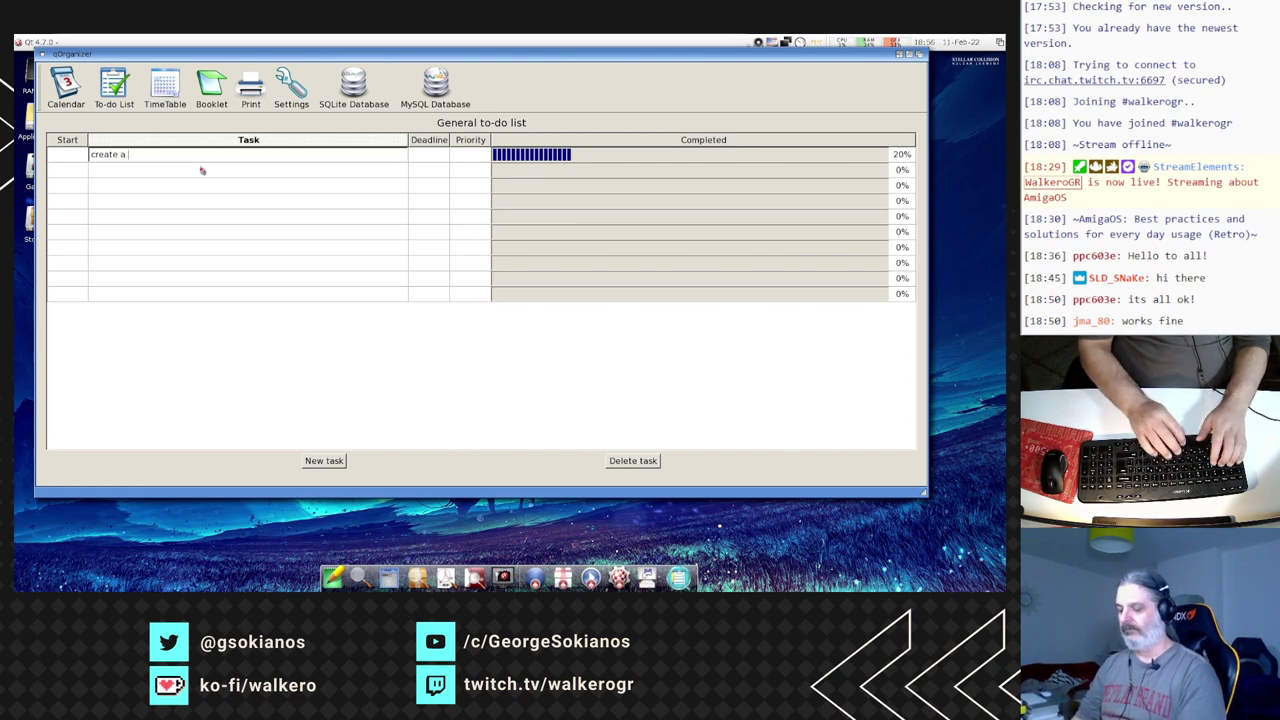
text(new application for)
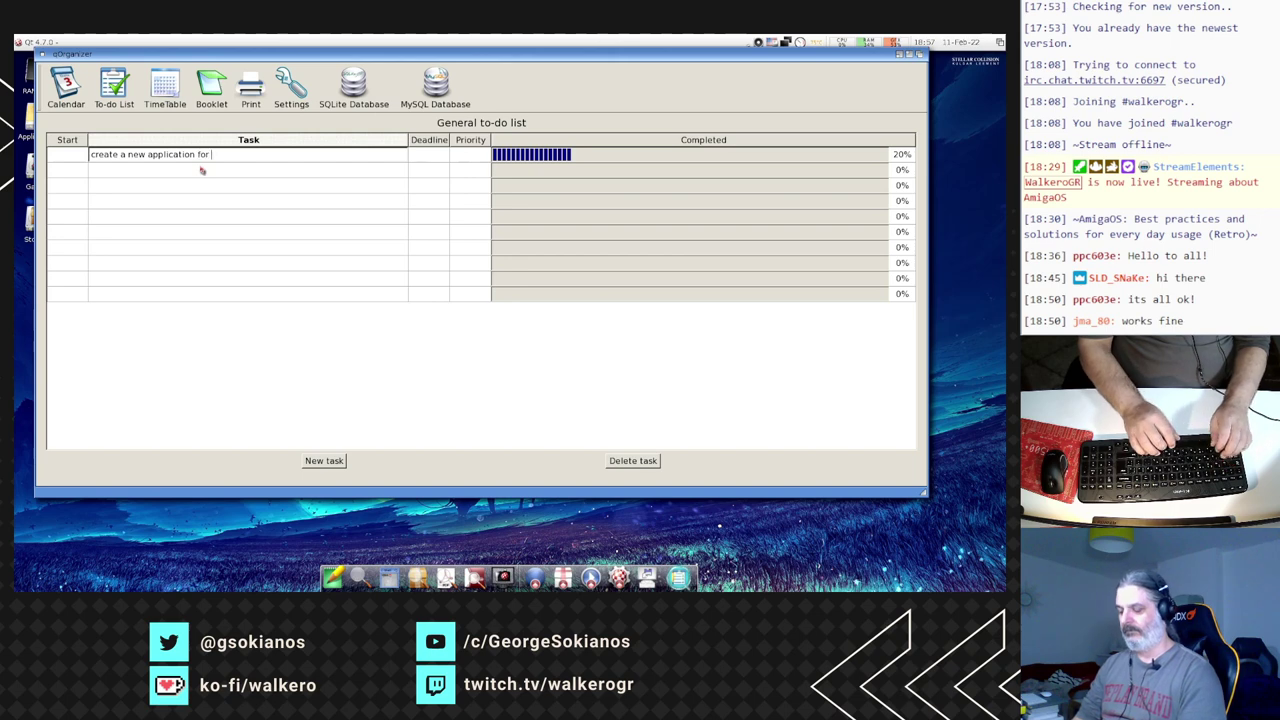
text( YT)
key(Return)
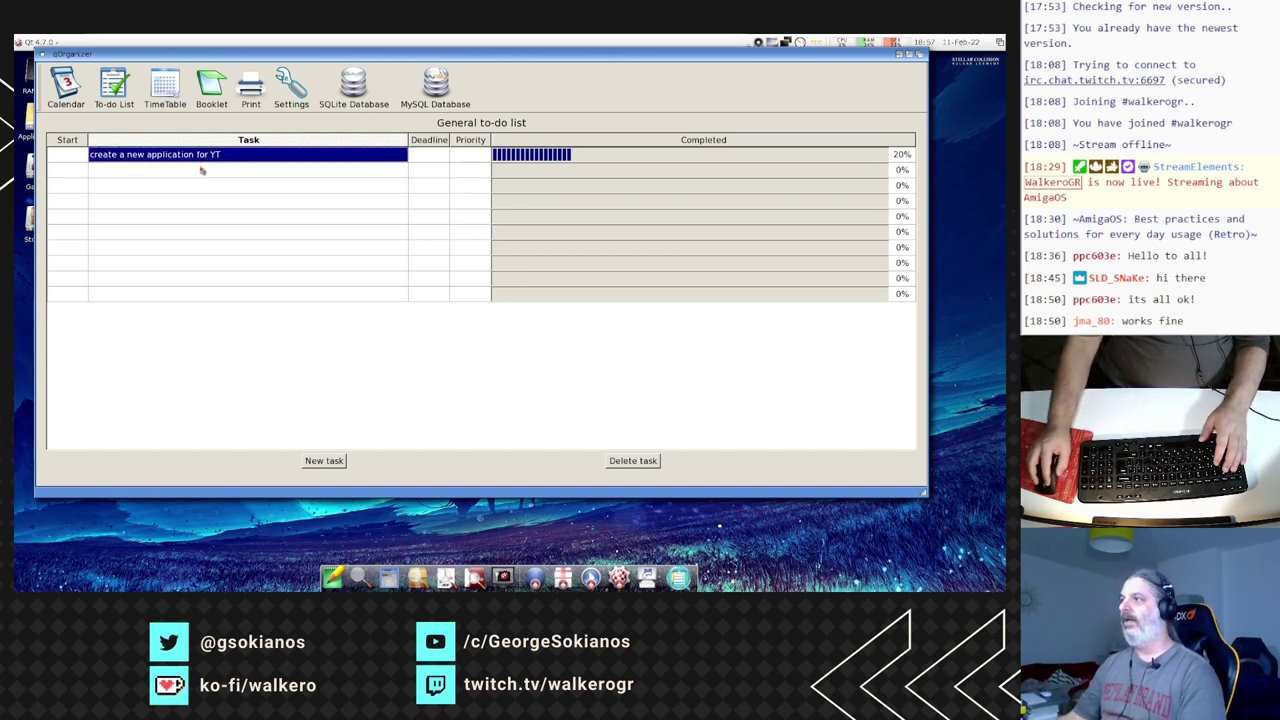
- Set the task's completion to 2% and return to the Calendar page
click(567, 155)
double_click(567, 155)
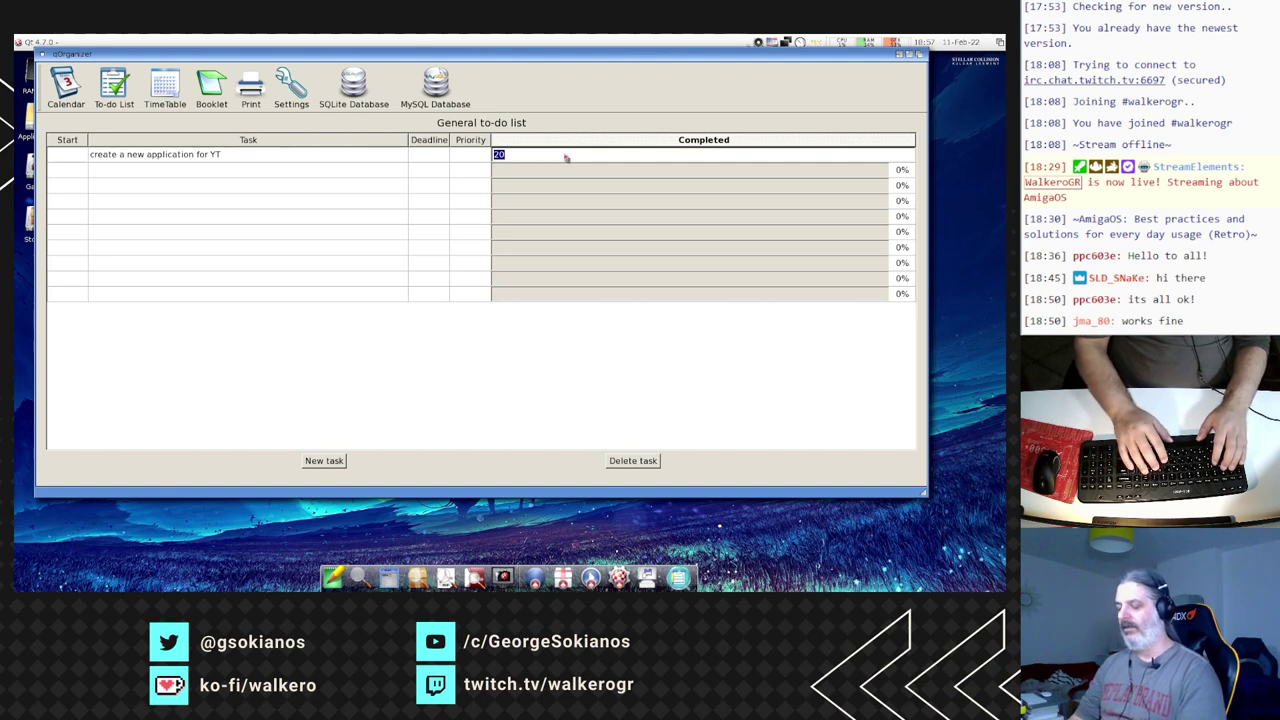
text(2)
key(Return)
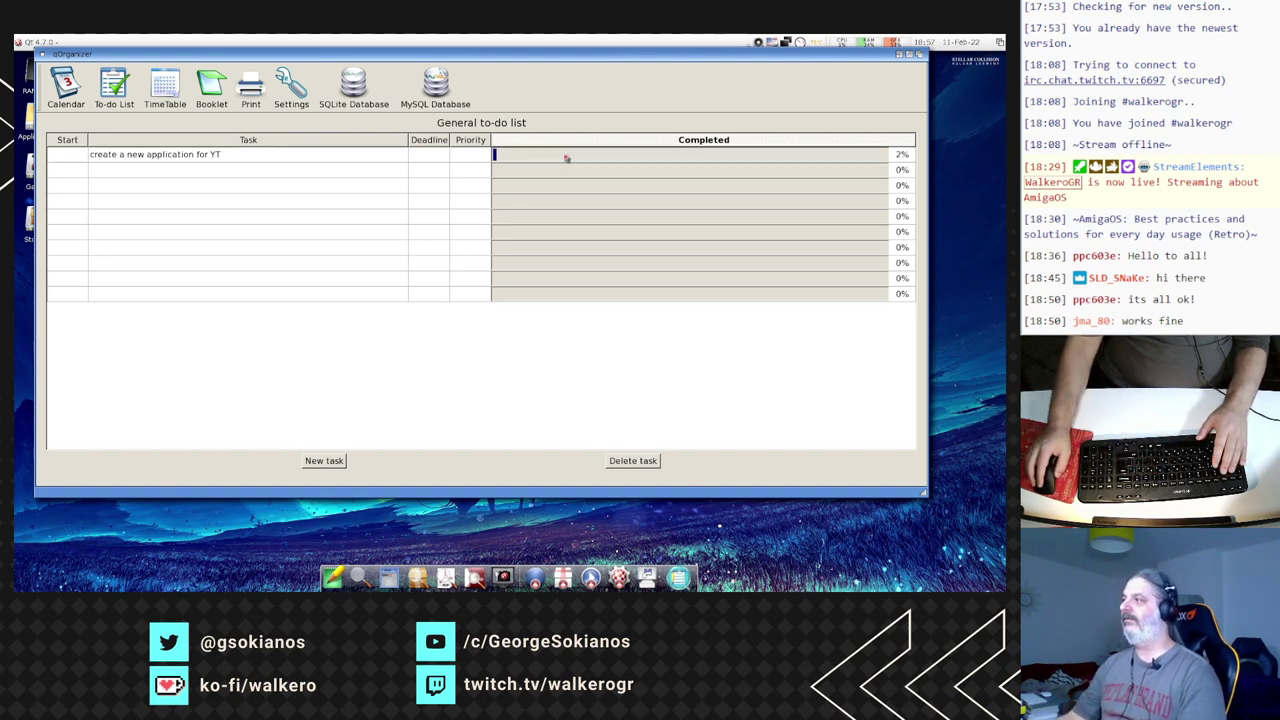
click(280, 176)
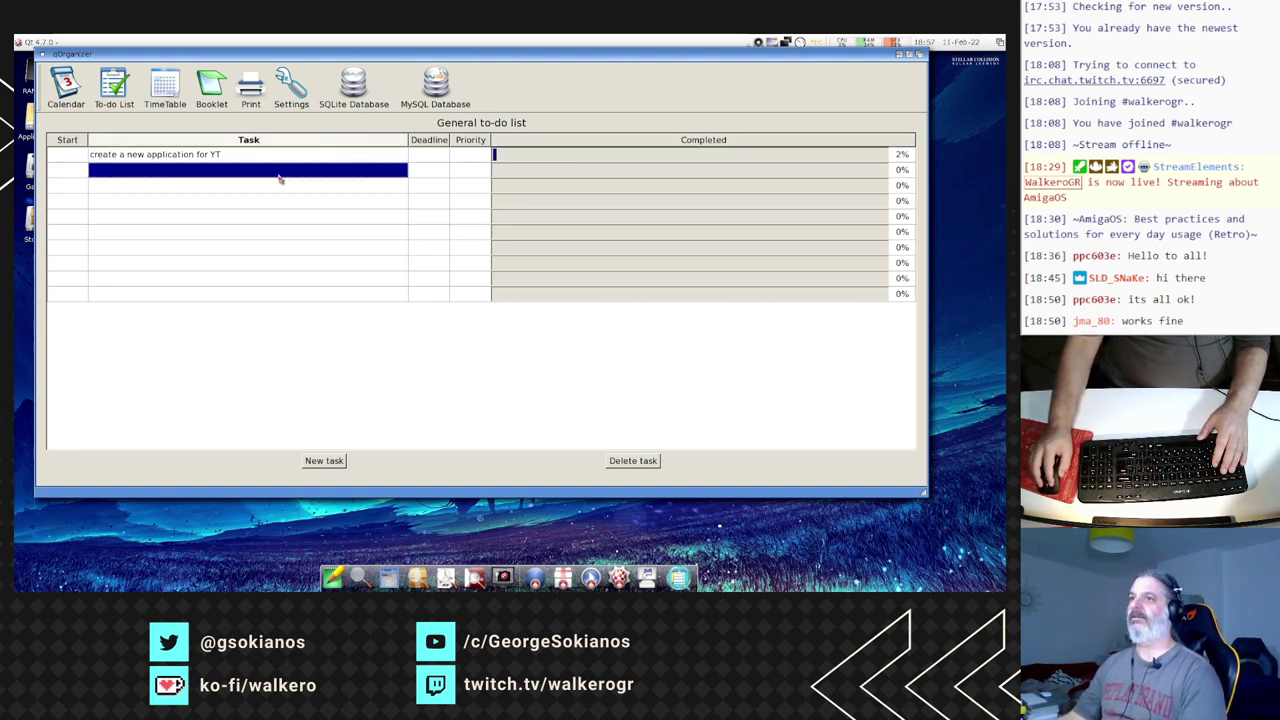
double_click(280, 176)
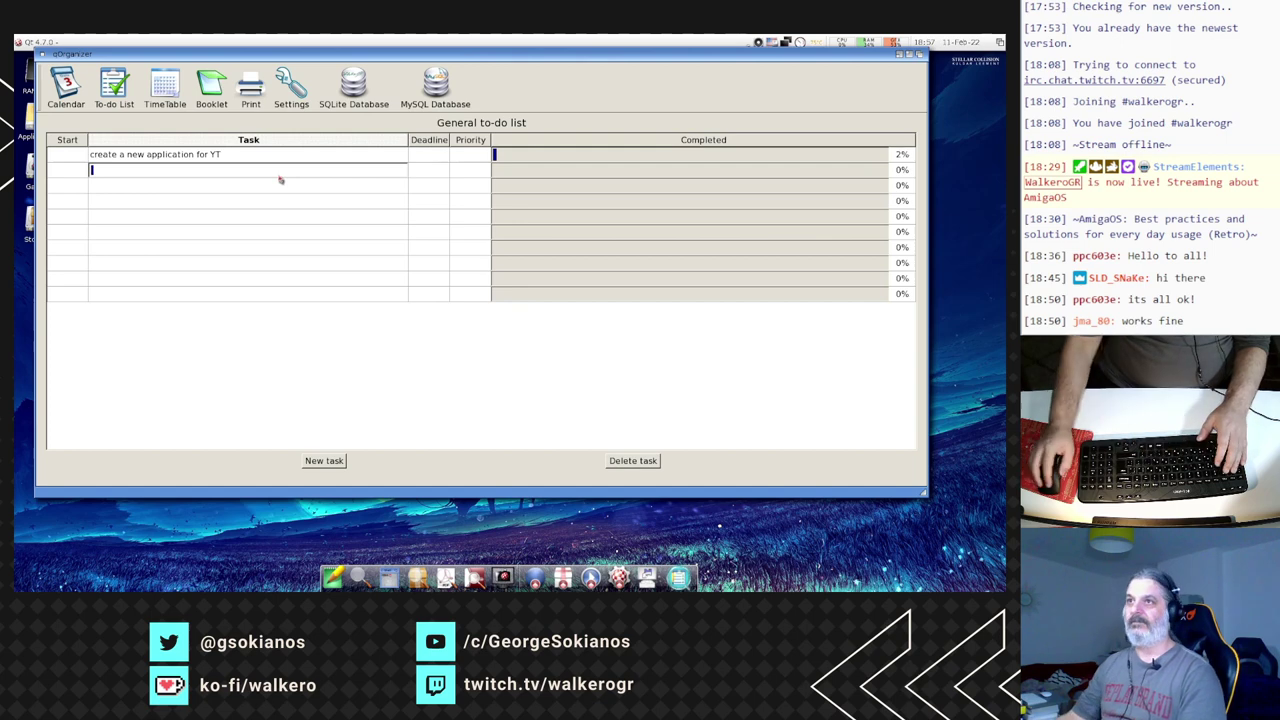
click(66, 86)
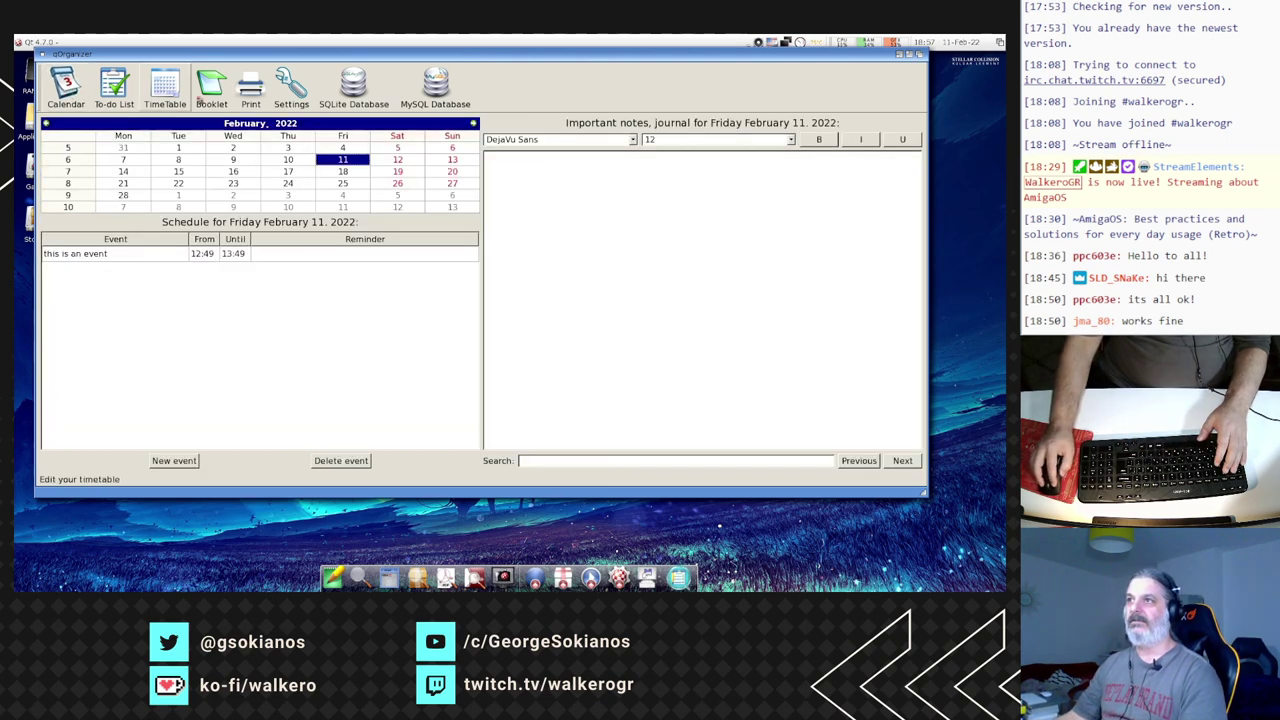
- Pass through the TimeTable page to the Booklet page of subject marks and absences
click(177, 91)
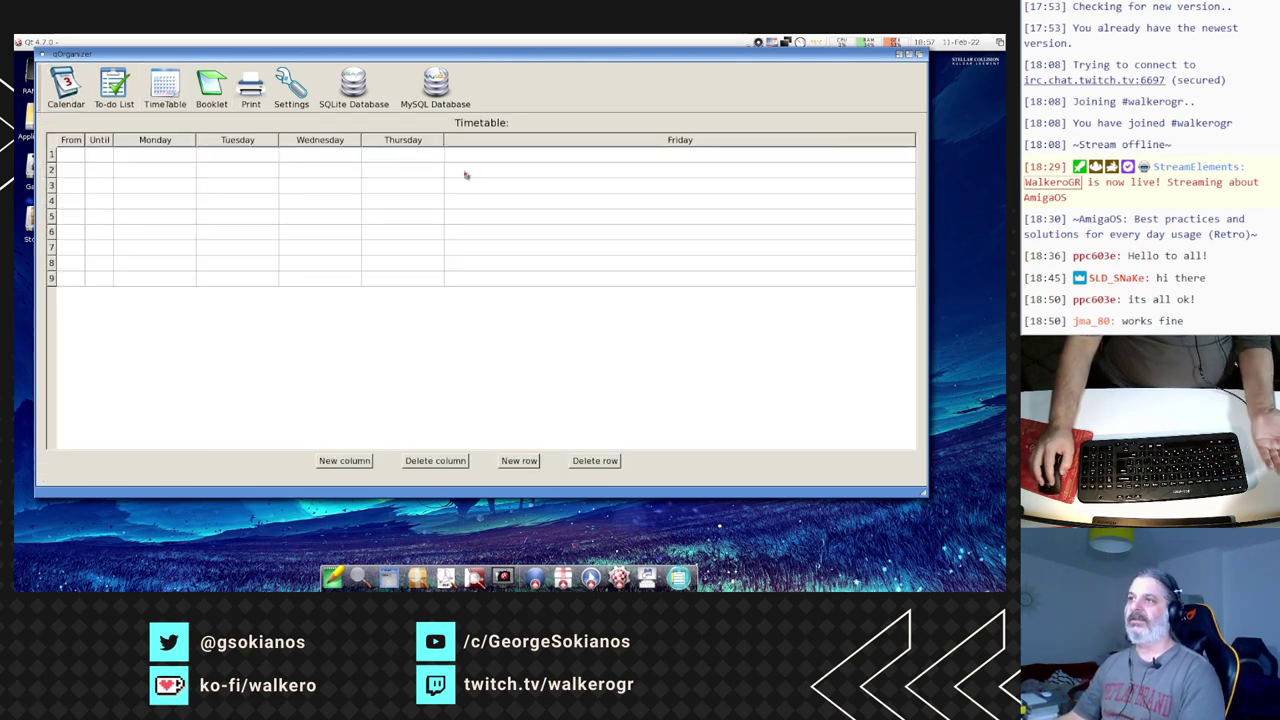
click(211, 86)
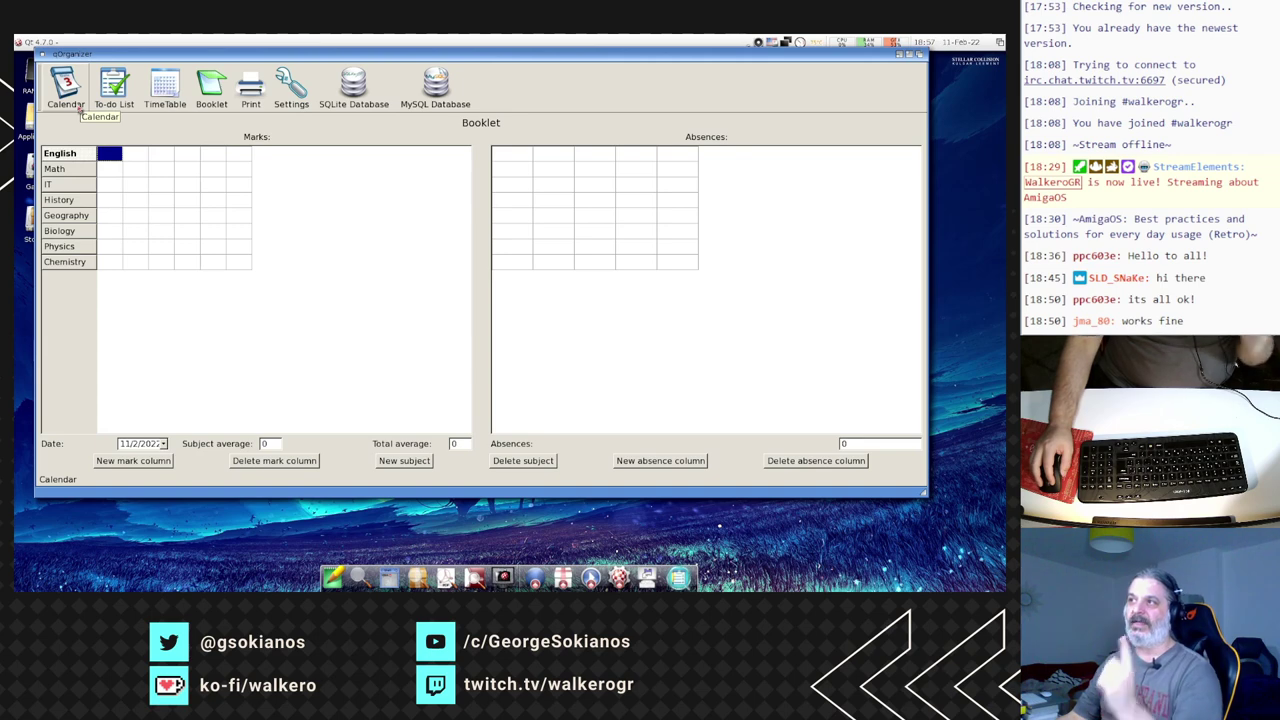
right_click(74, 50)
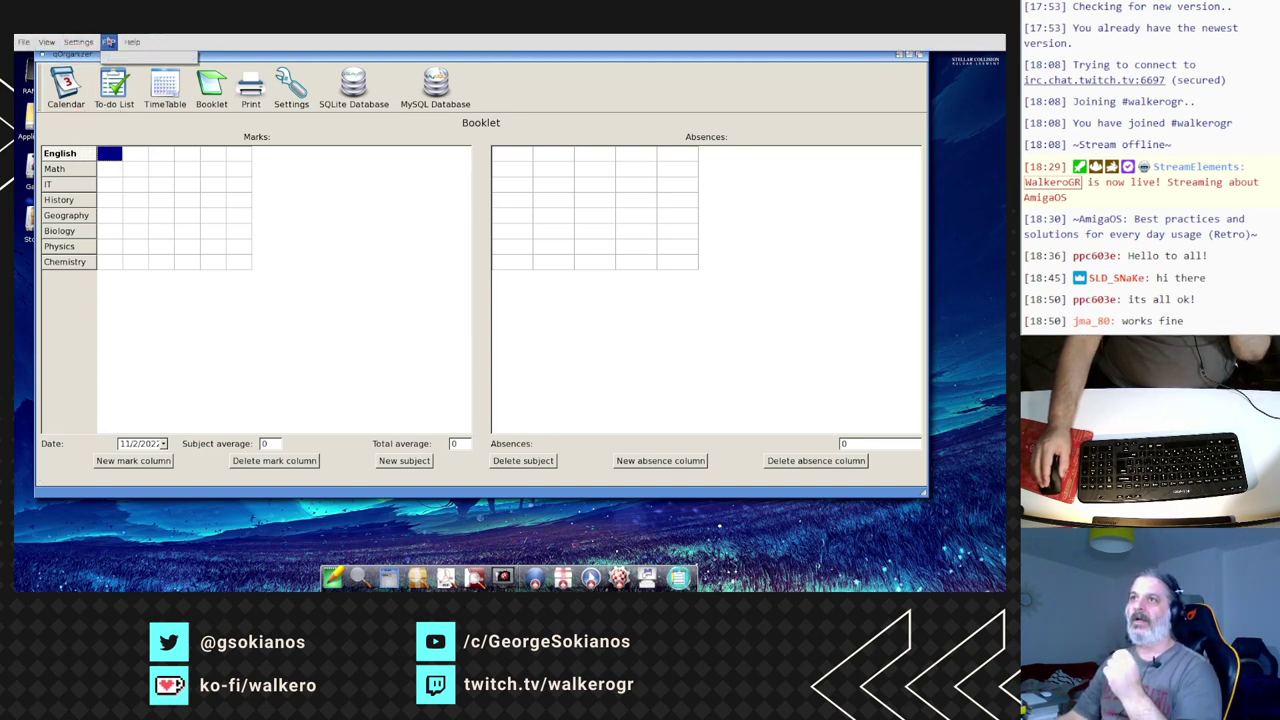
click(100, 57)
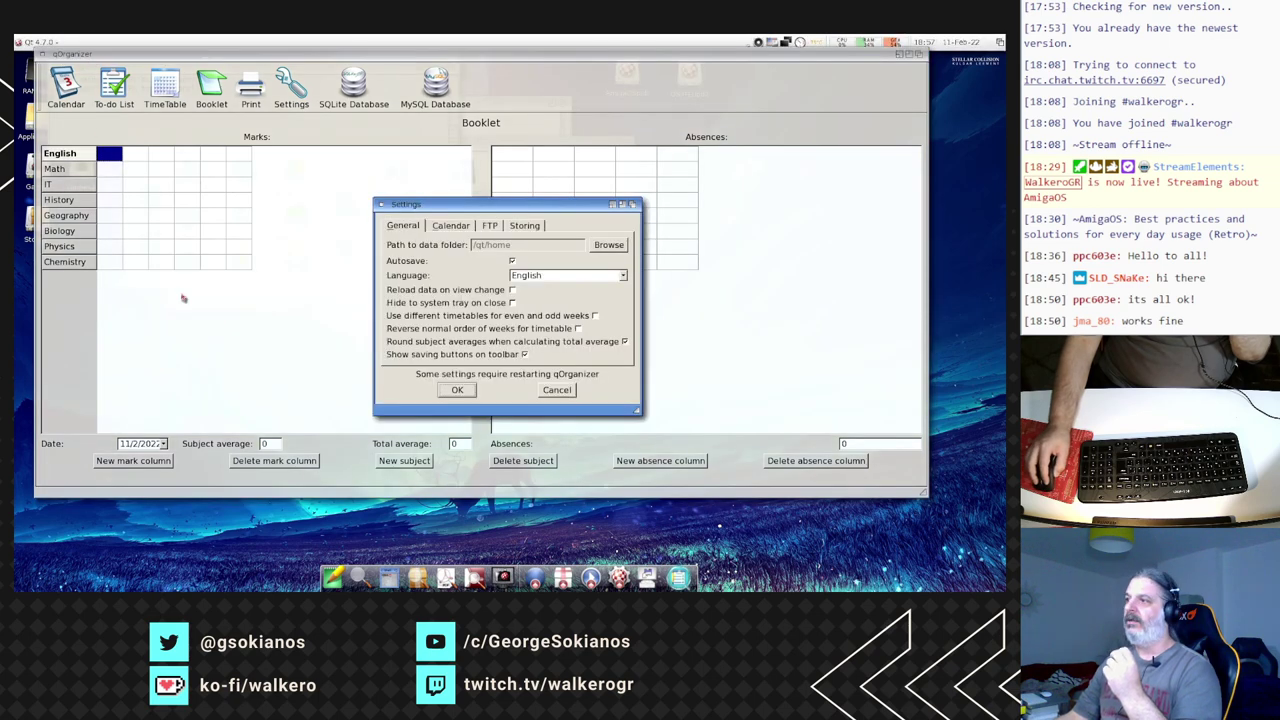
click(489, 225)
drag(491, 209, 287, 195)
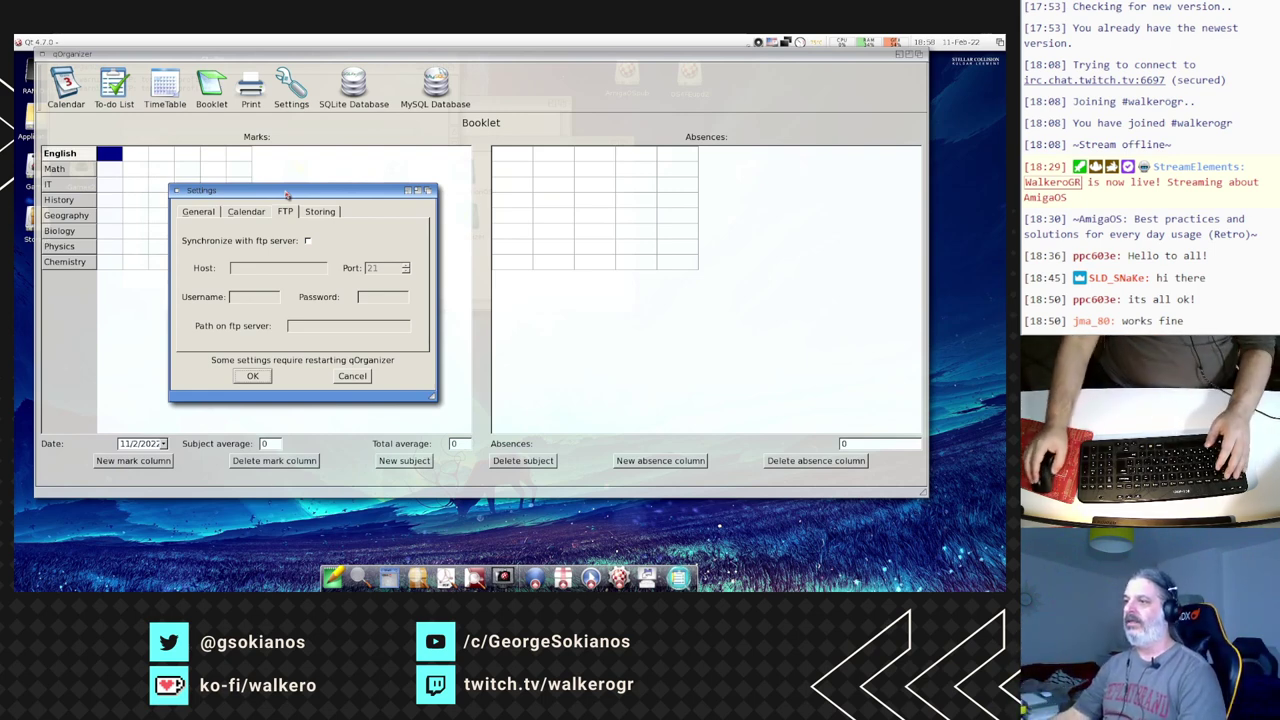
click(352, 376)
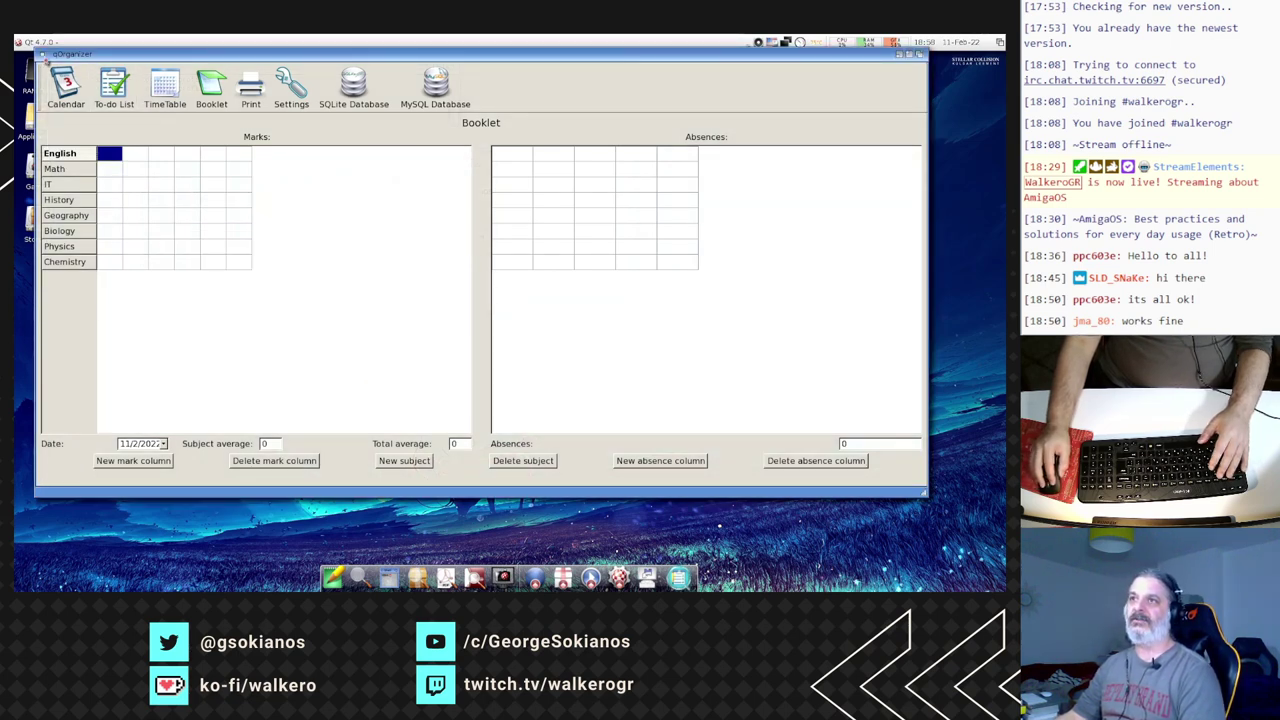
click(66, 88)
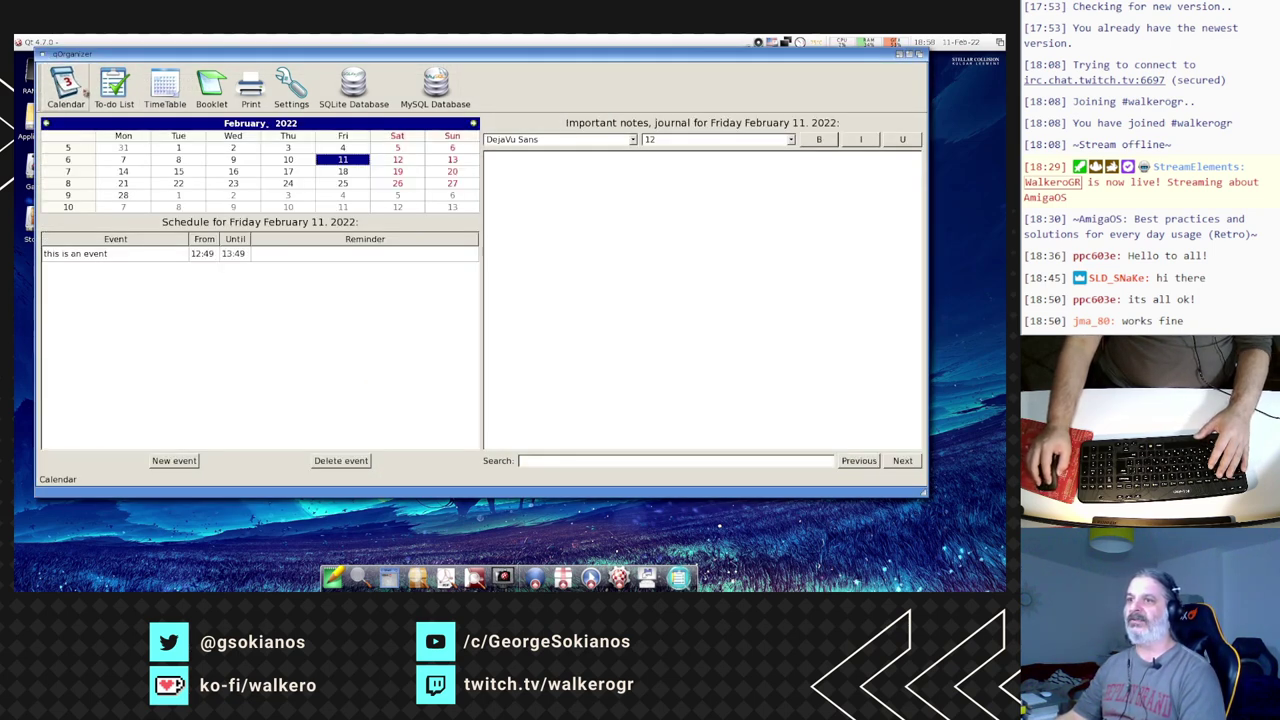
click(107, 256)
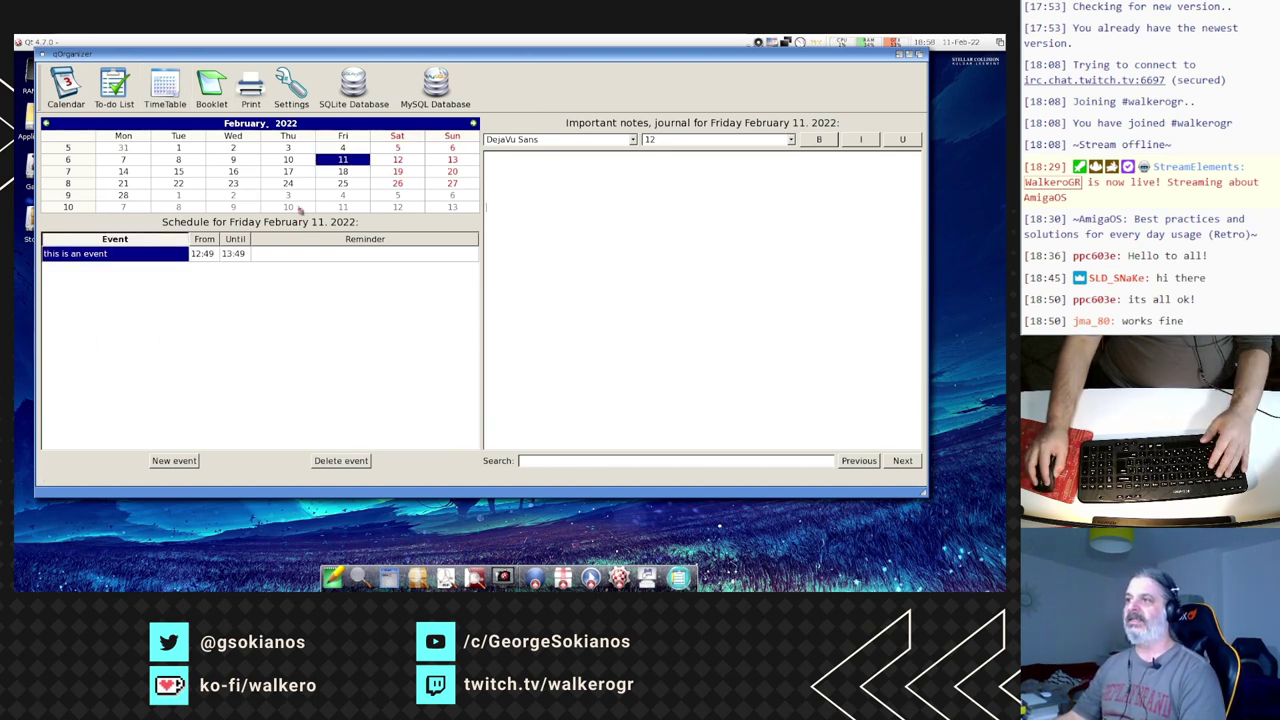
click(345, 172)
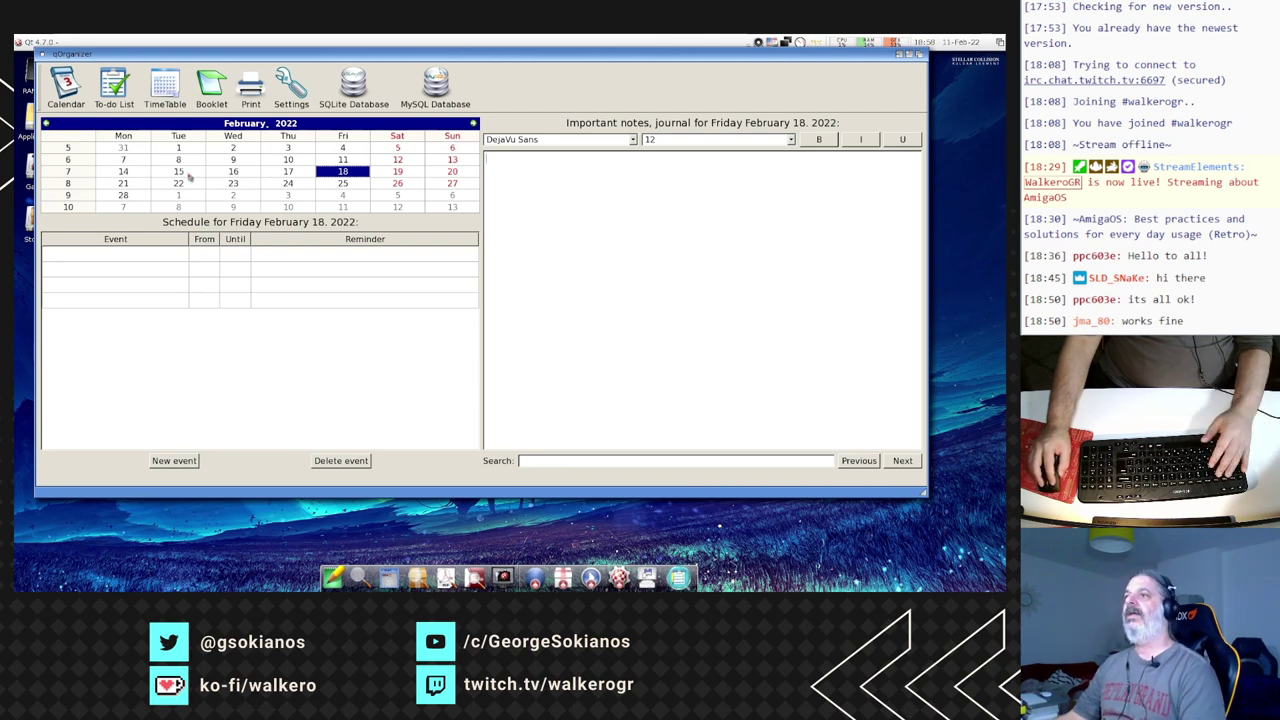
click(259, 126)
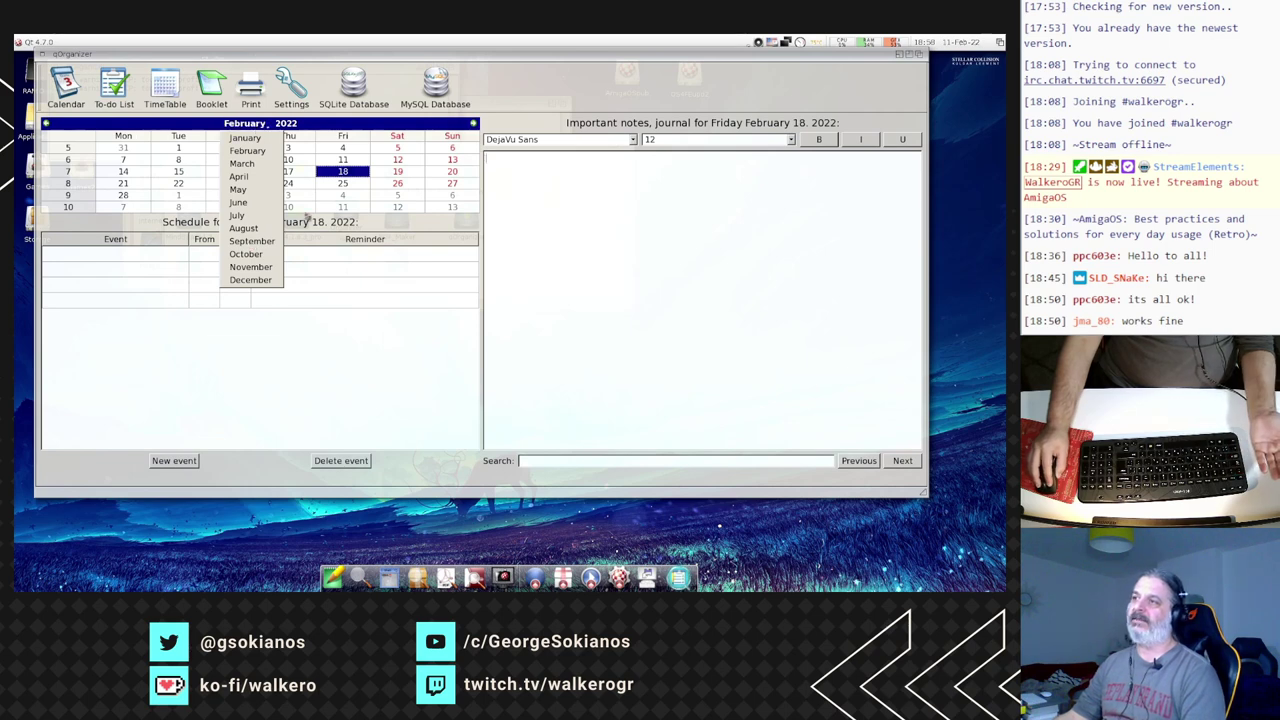
click(297, 122)
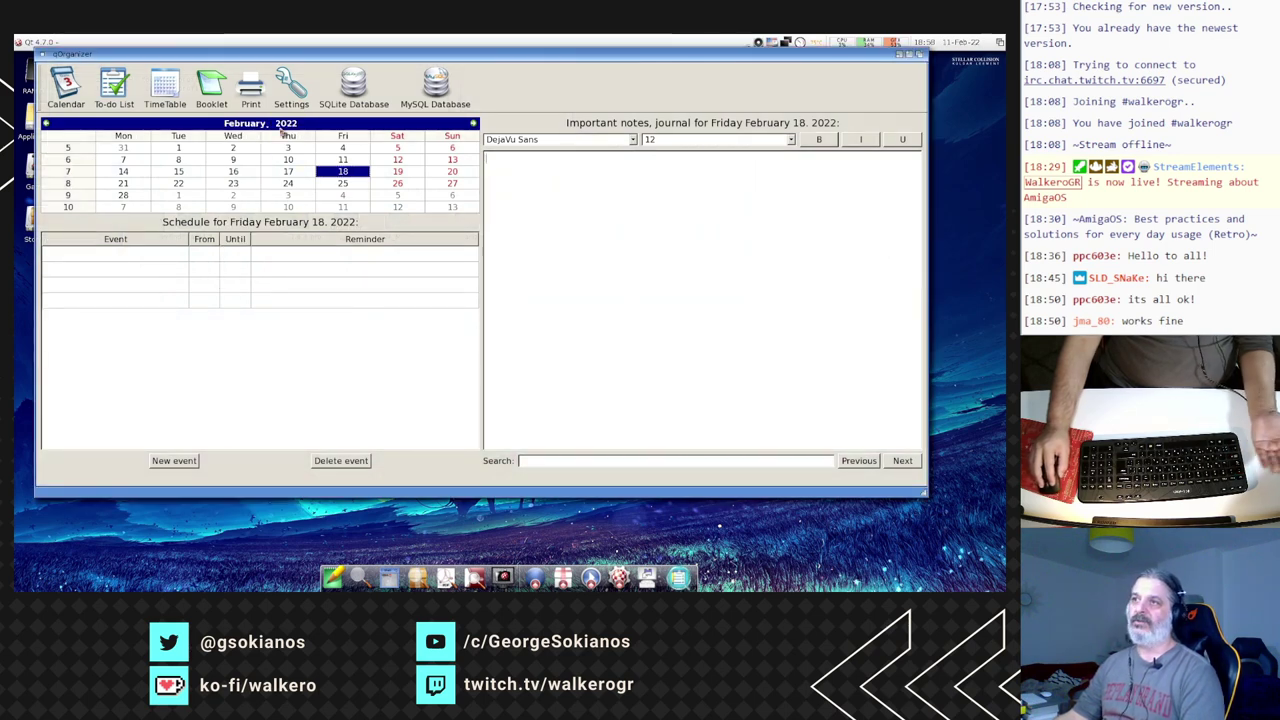
click(211, 88)
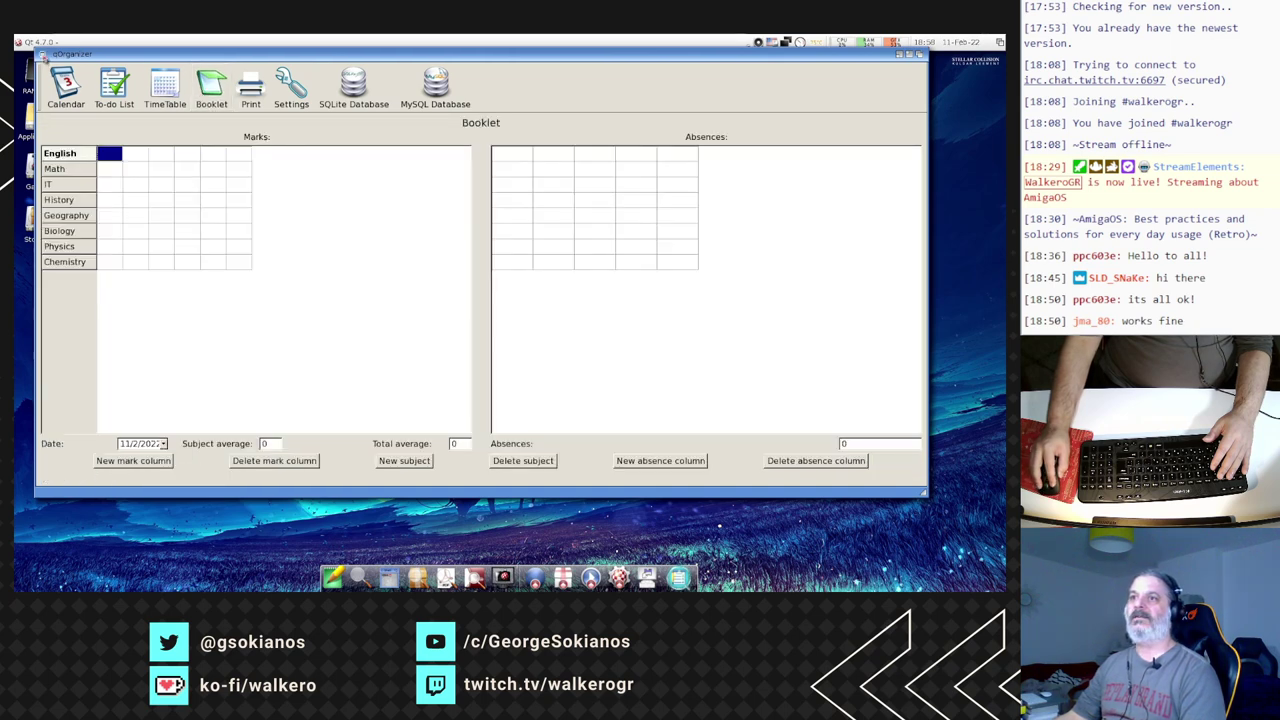
- Close qOrganizer, its libpng shell output window and the Office drawer
click(42, 55)
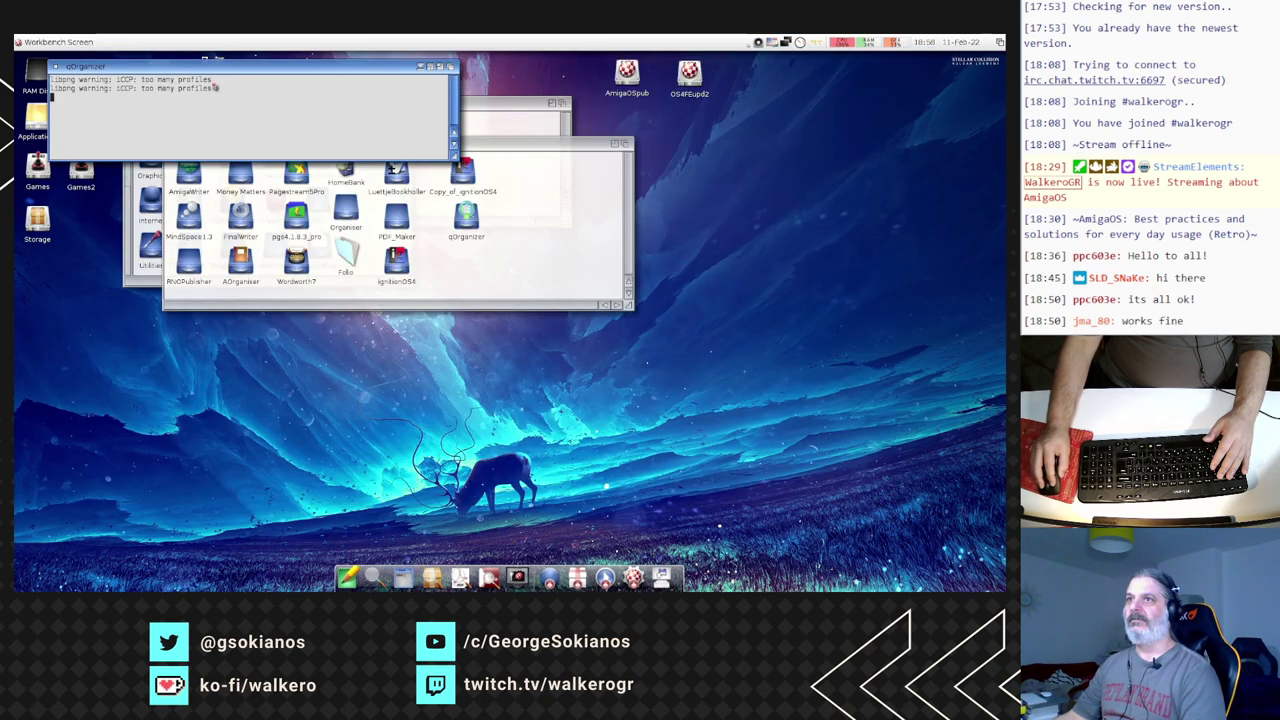
drag(62, 70, 58, 72)
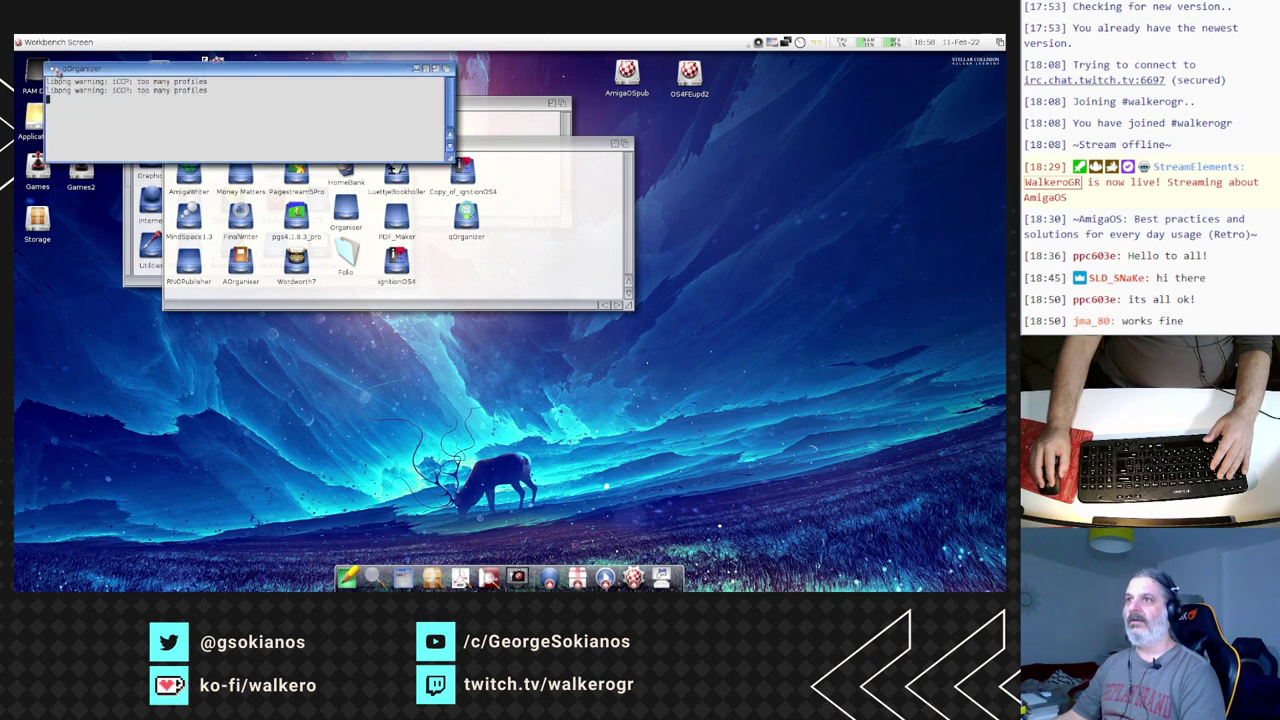
click(53, 68)
click(170, 150)
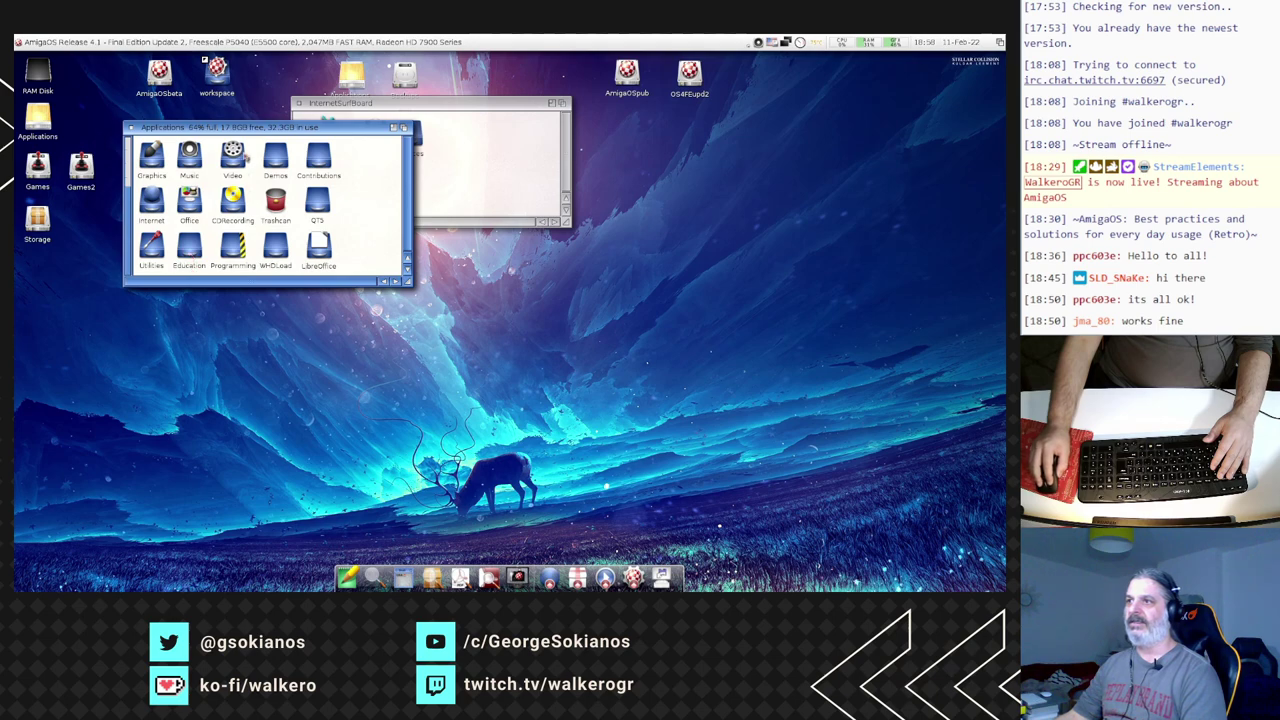
- Open Programming > SQLiteMan and launch sqliteman
double_click(236, 245)
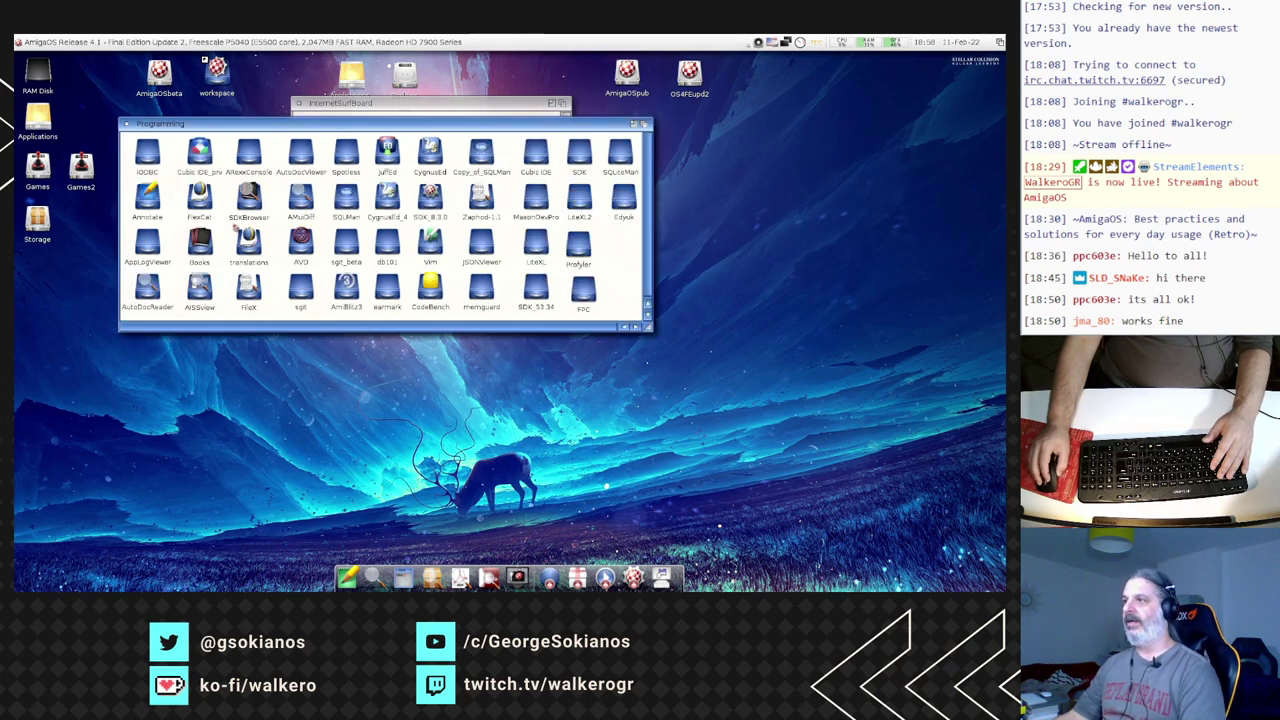
drag(319, 125, 297, 121)
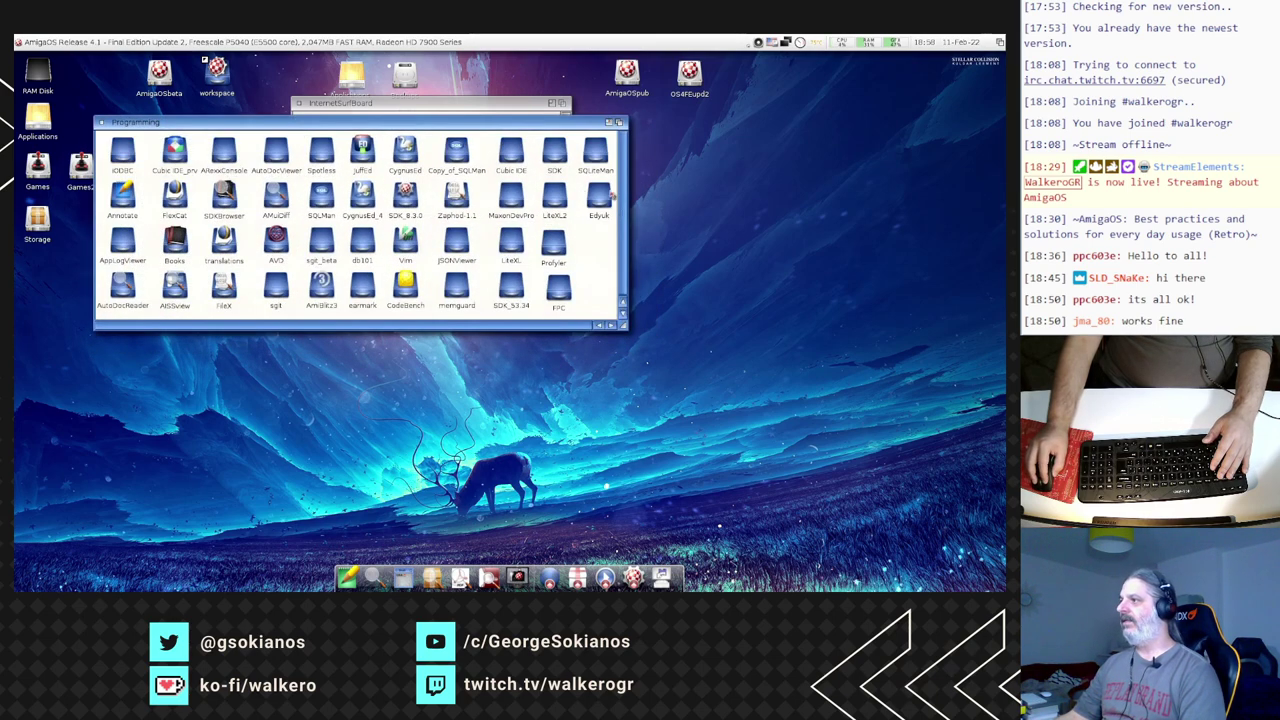
double_click(600, 152)
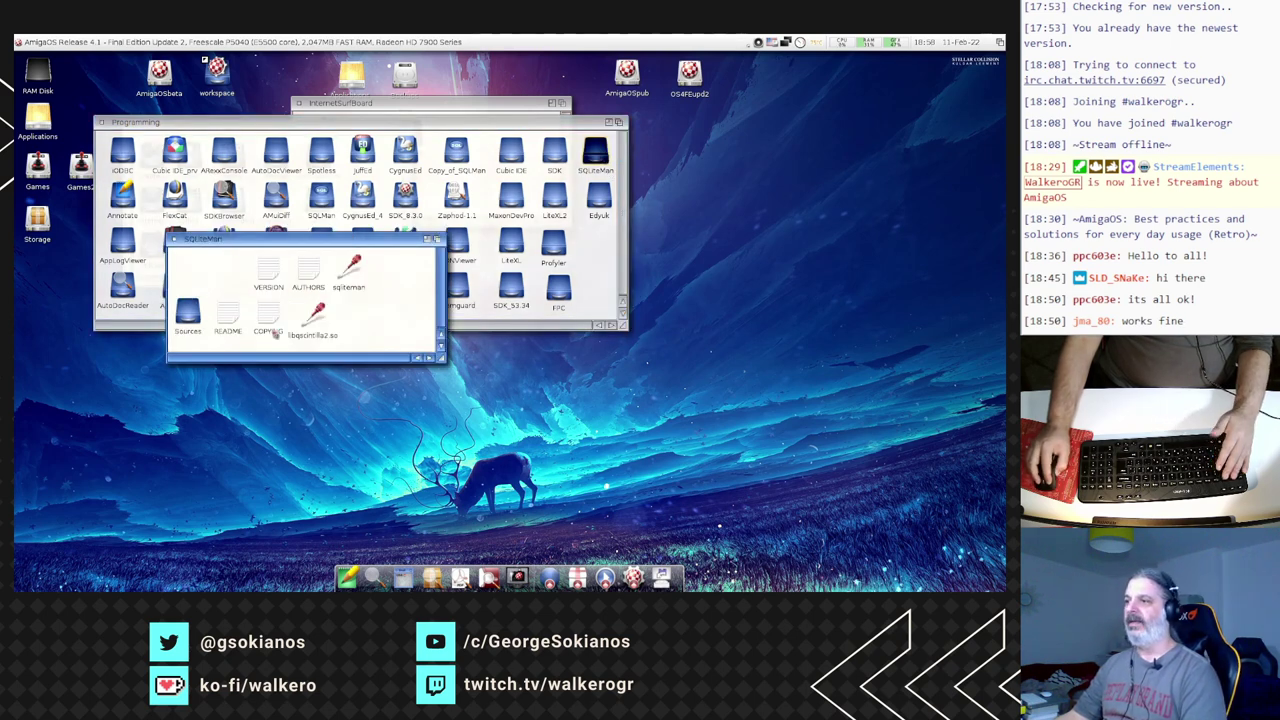
double_click(349, 266)
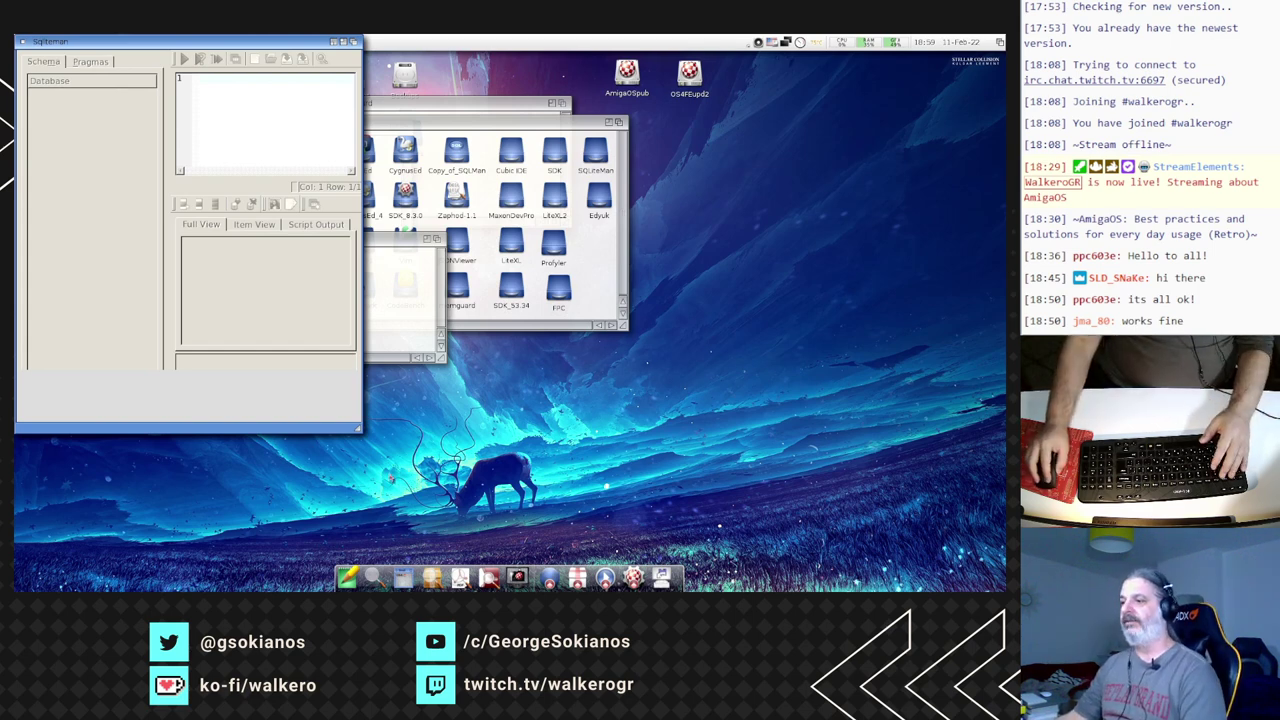
- Enlarge the Sqliteman window and bring up the Open database requester listing volumes
drag(358, 428, 744, 496)
right_click(40, 41)
mouse_move(23, 42)
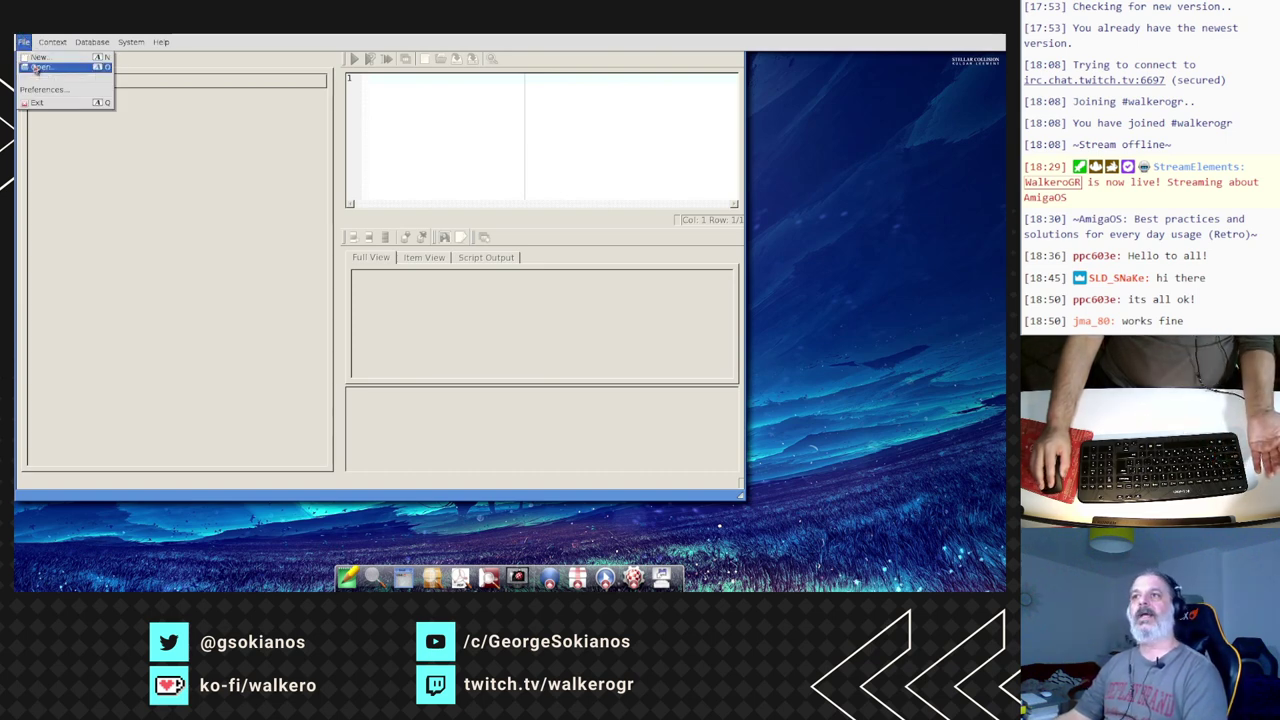
click(40, 66)
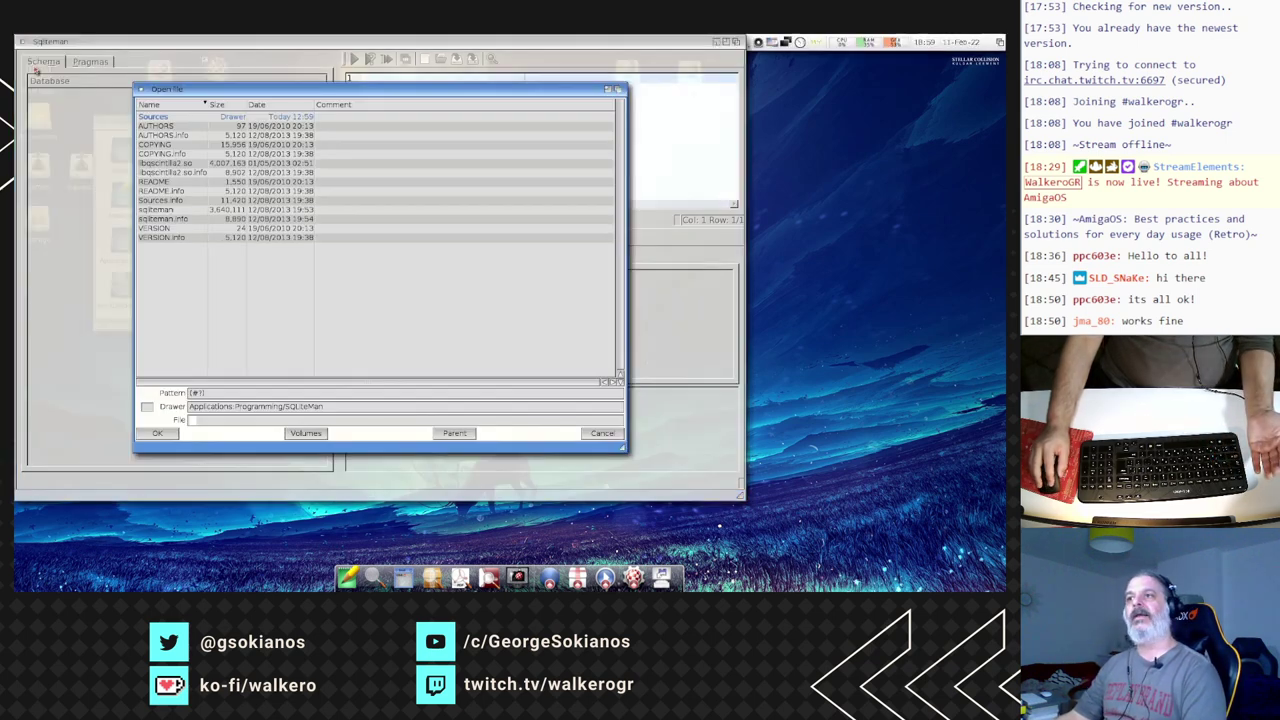
click(310, 434)
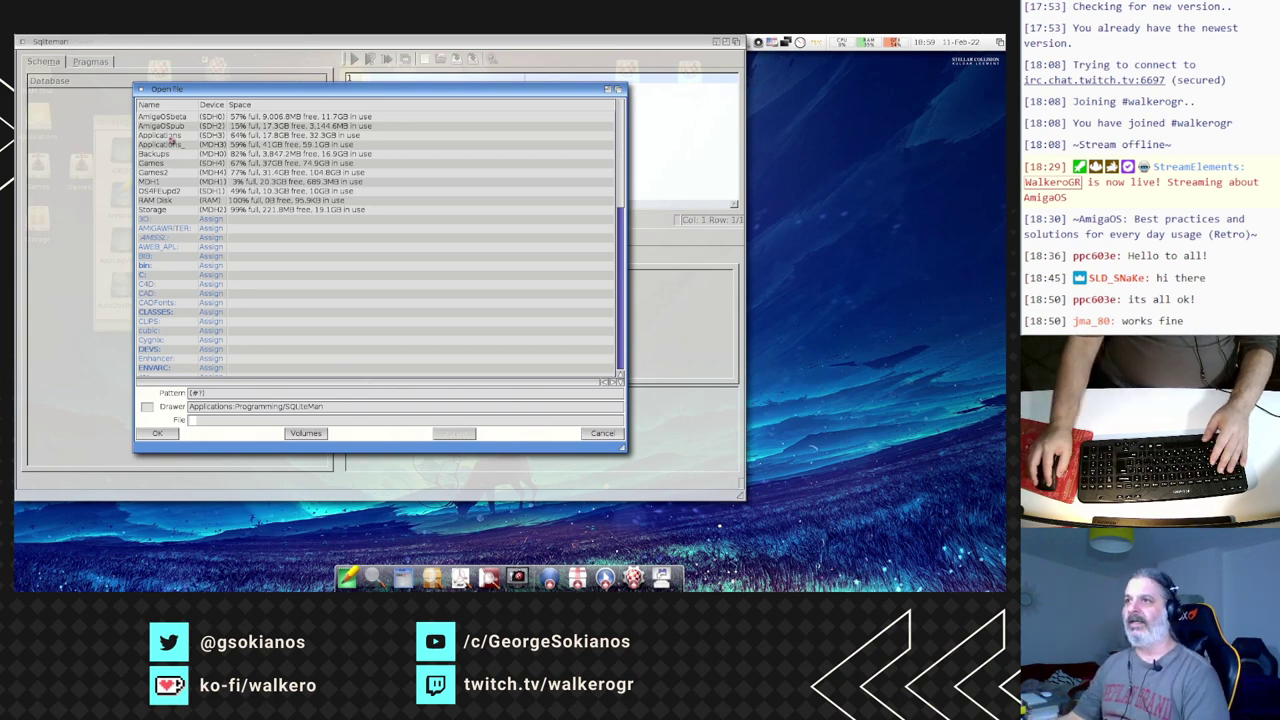
- Browse Applications > Programming > workspace > MyProjects > MediaVault and open data1.db
double_click(172, 137)
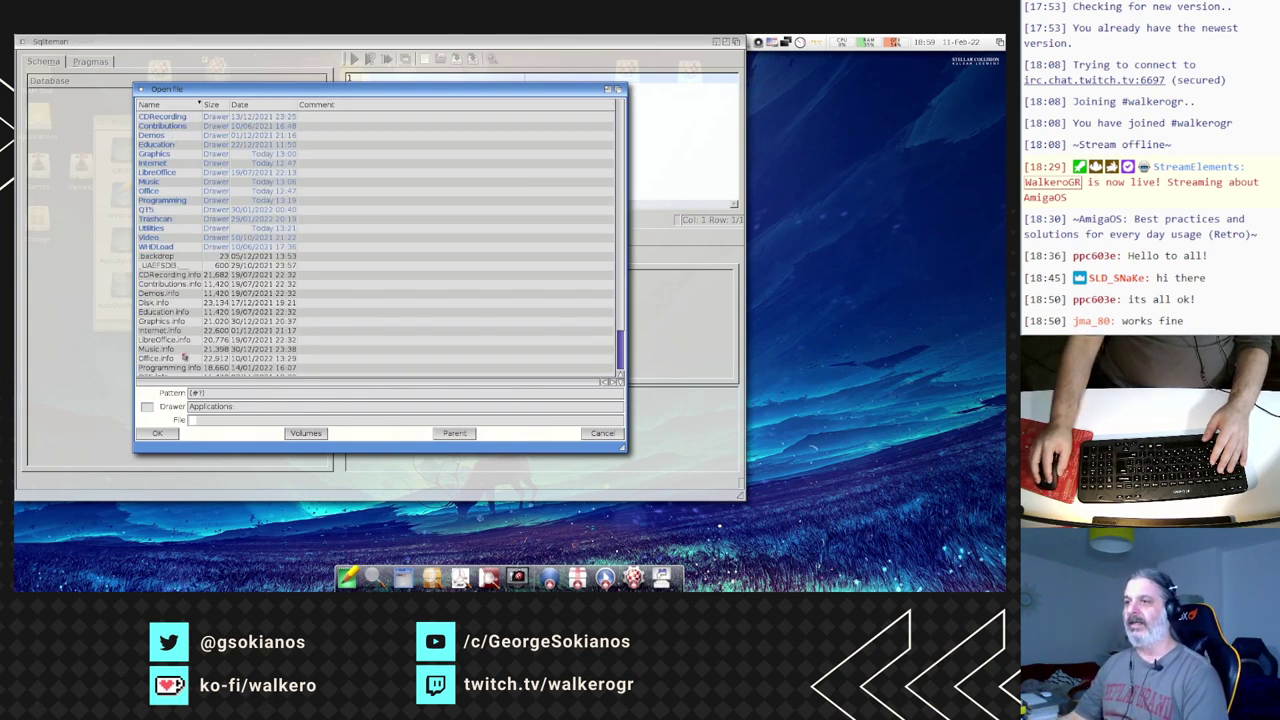
double_click(162, 200)
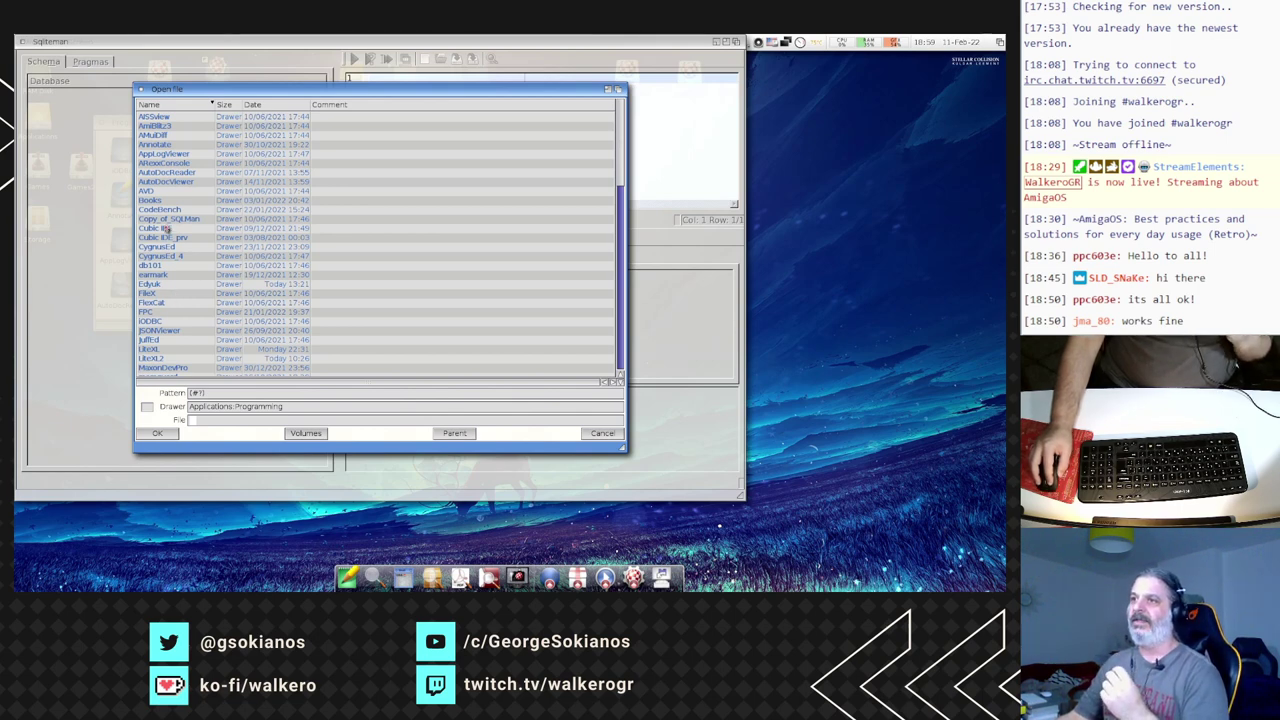
scroll(174, 260, down, 2)
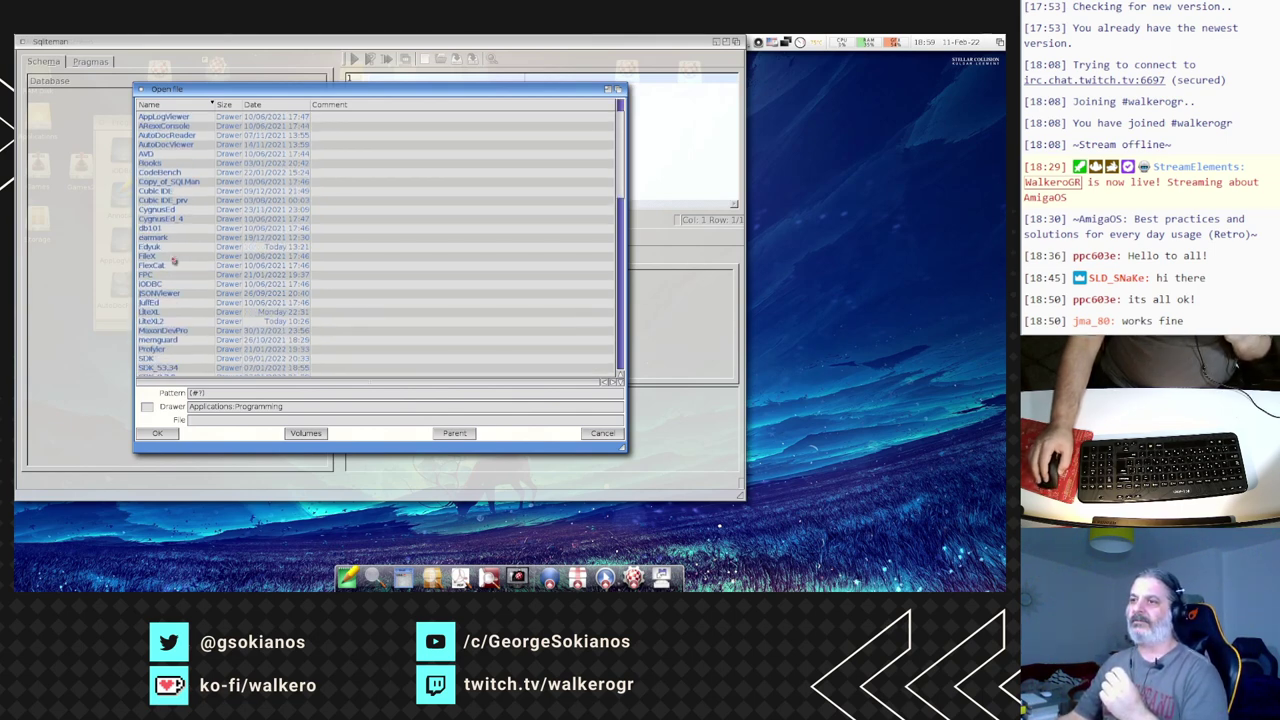
scroll(165, 330, down, 1)
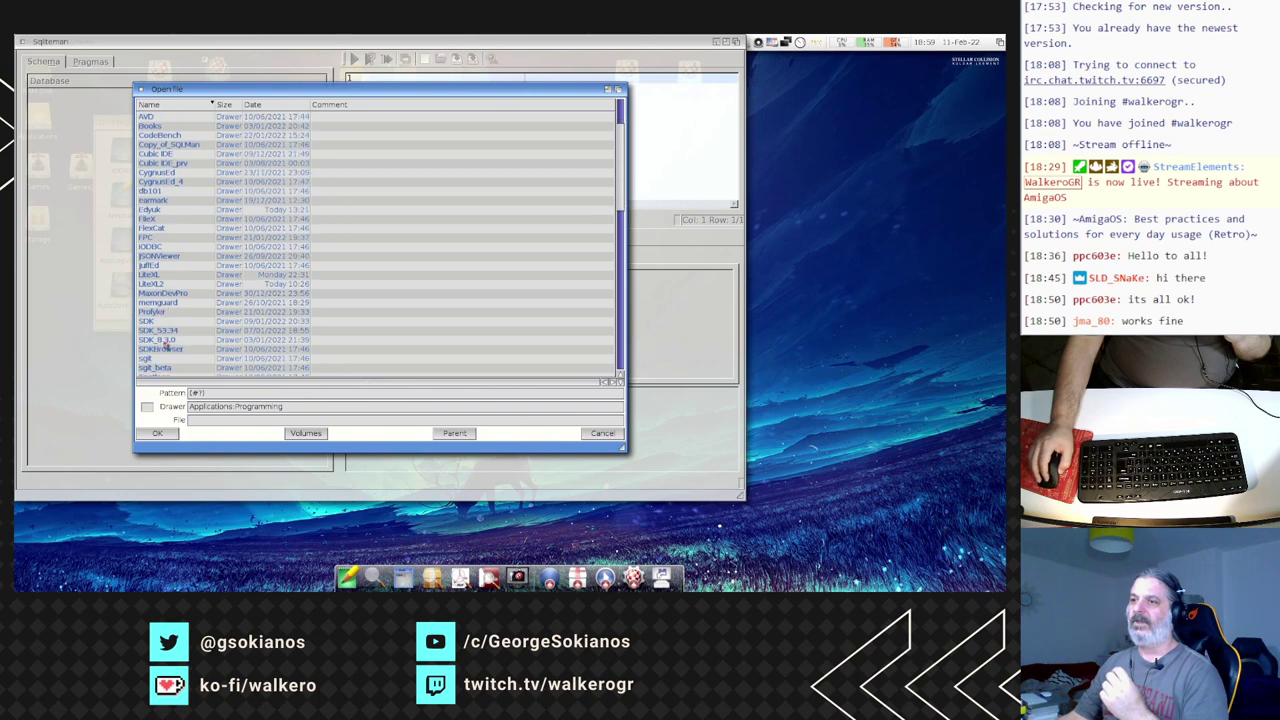
scroll(165, 345, down, 1)
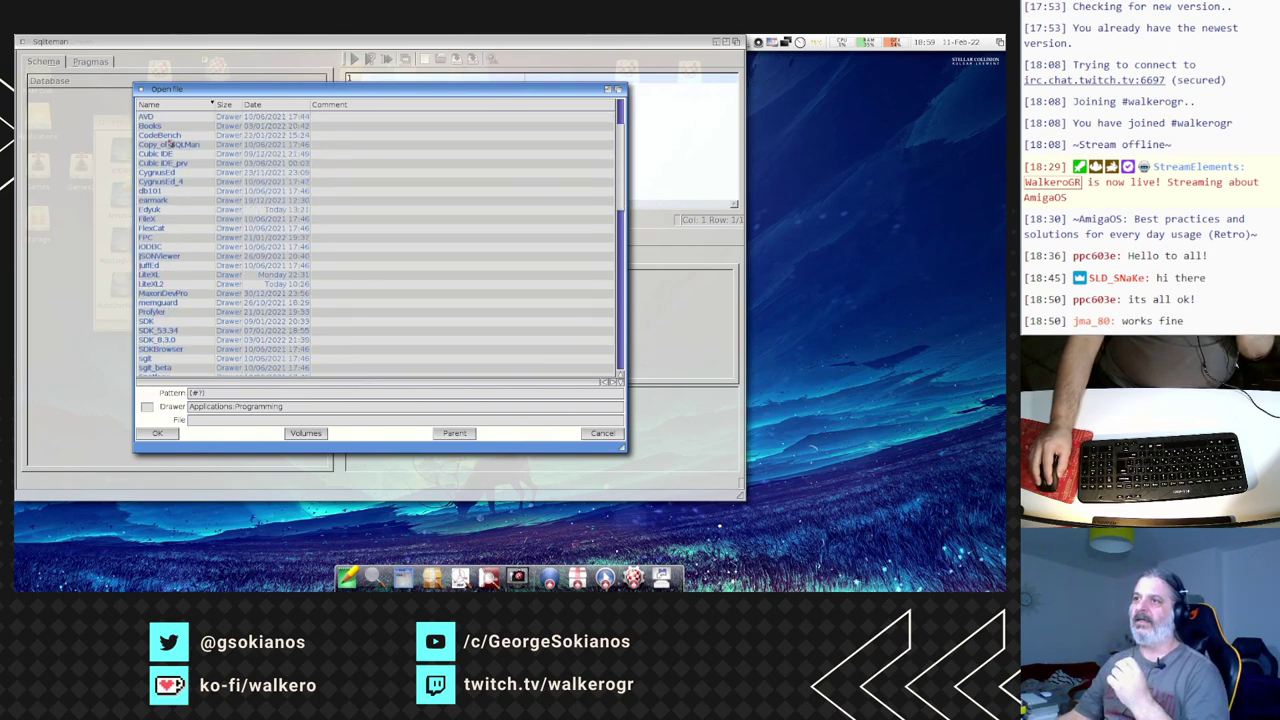
scroll(179, 210, up, 3)
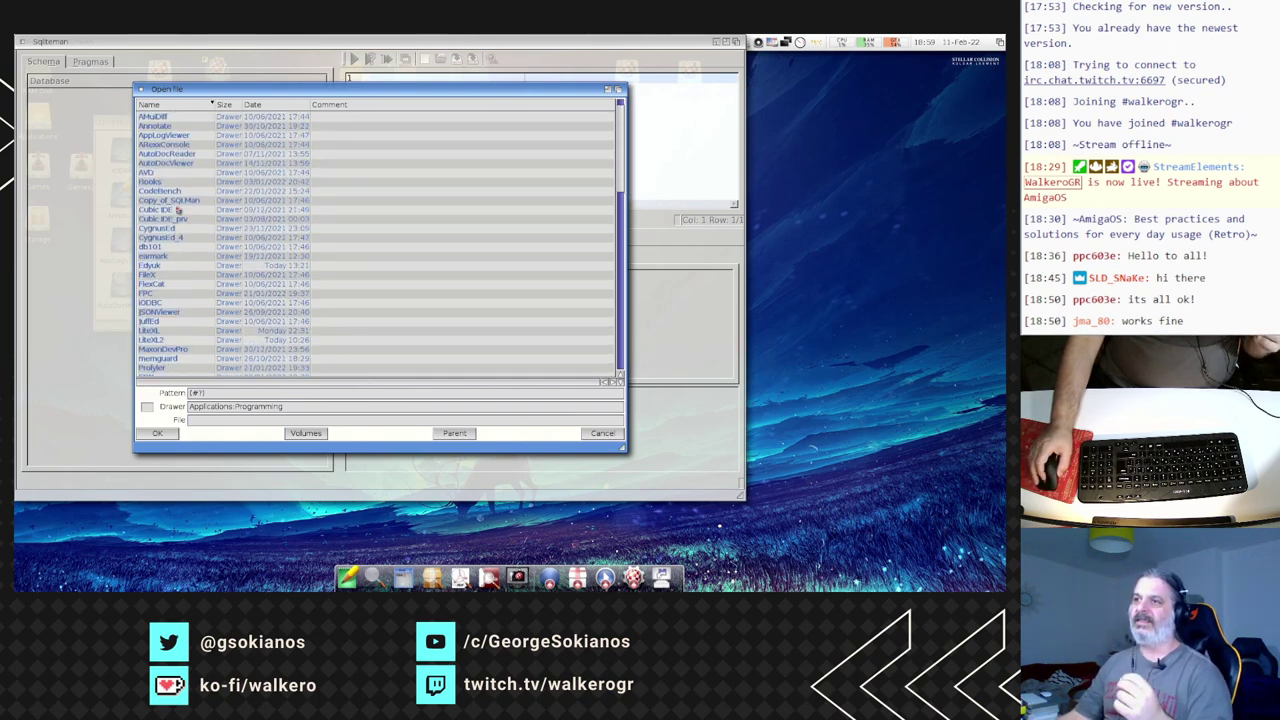
scroll(179, 210, down, 4)
scroll(180, 215, down, 3)
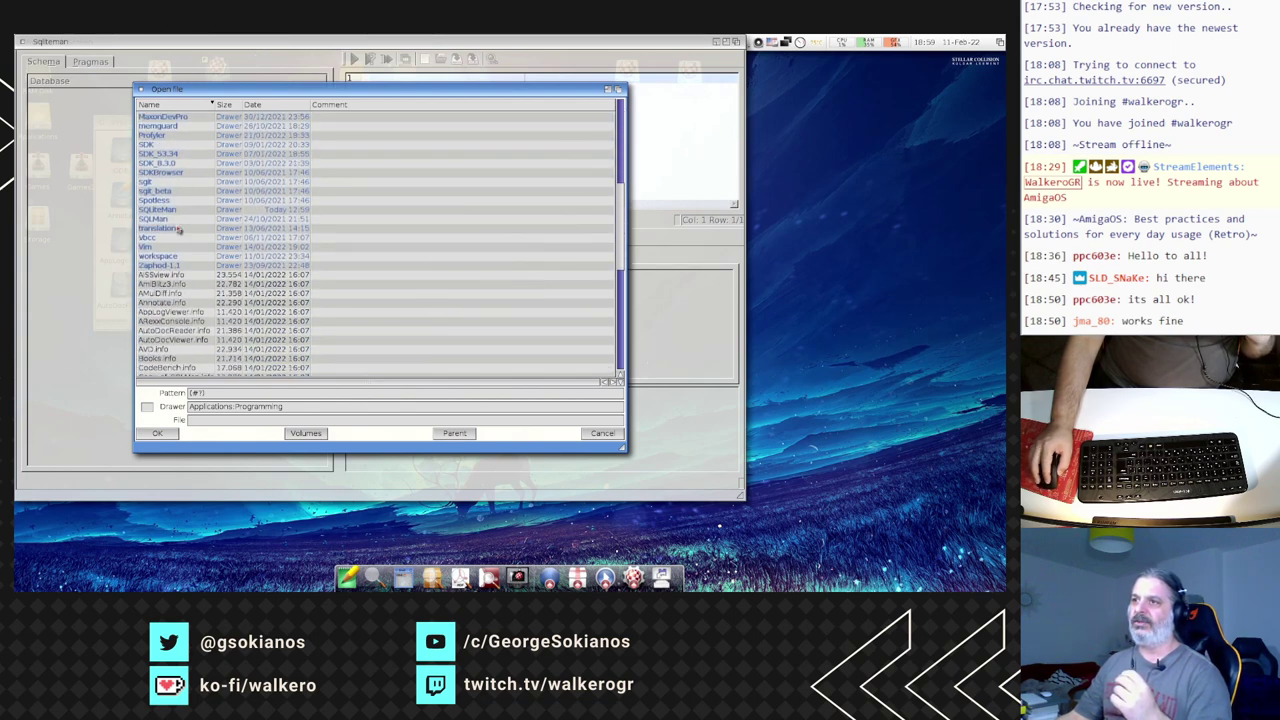
double_click(175, 246)
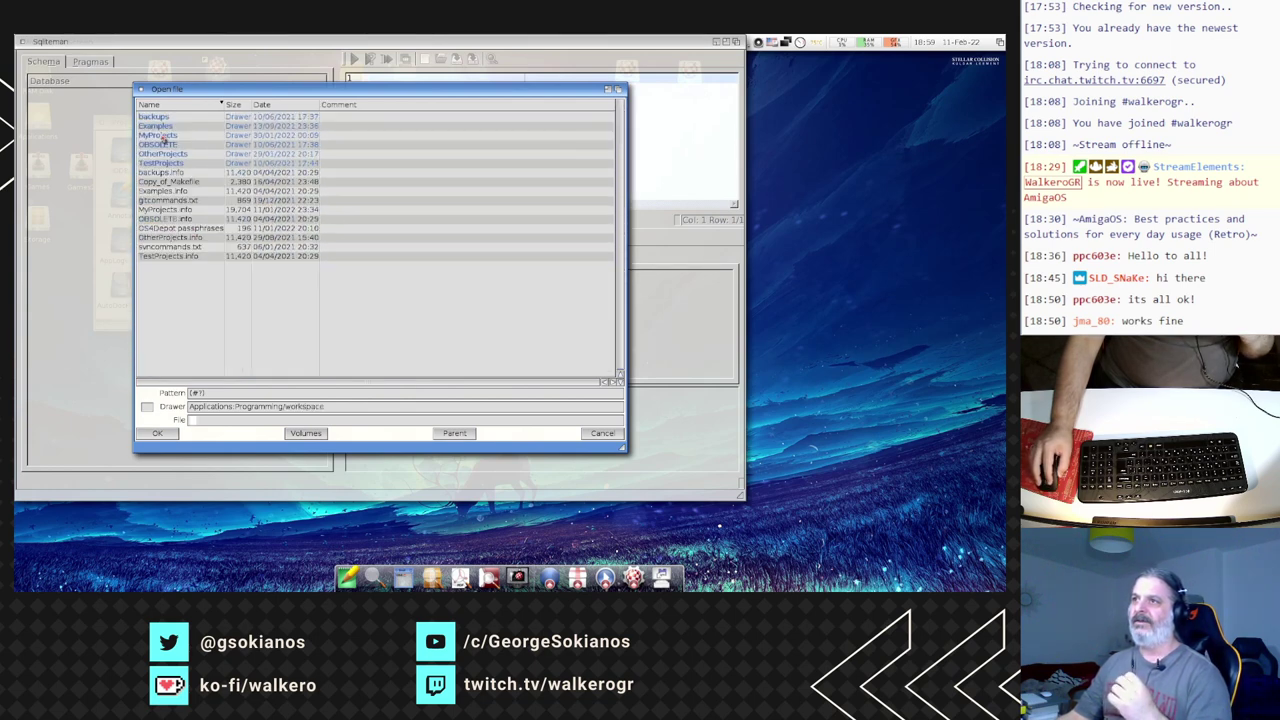
double_click(163, 136)
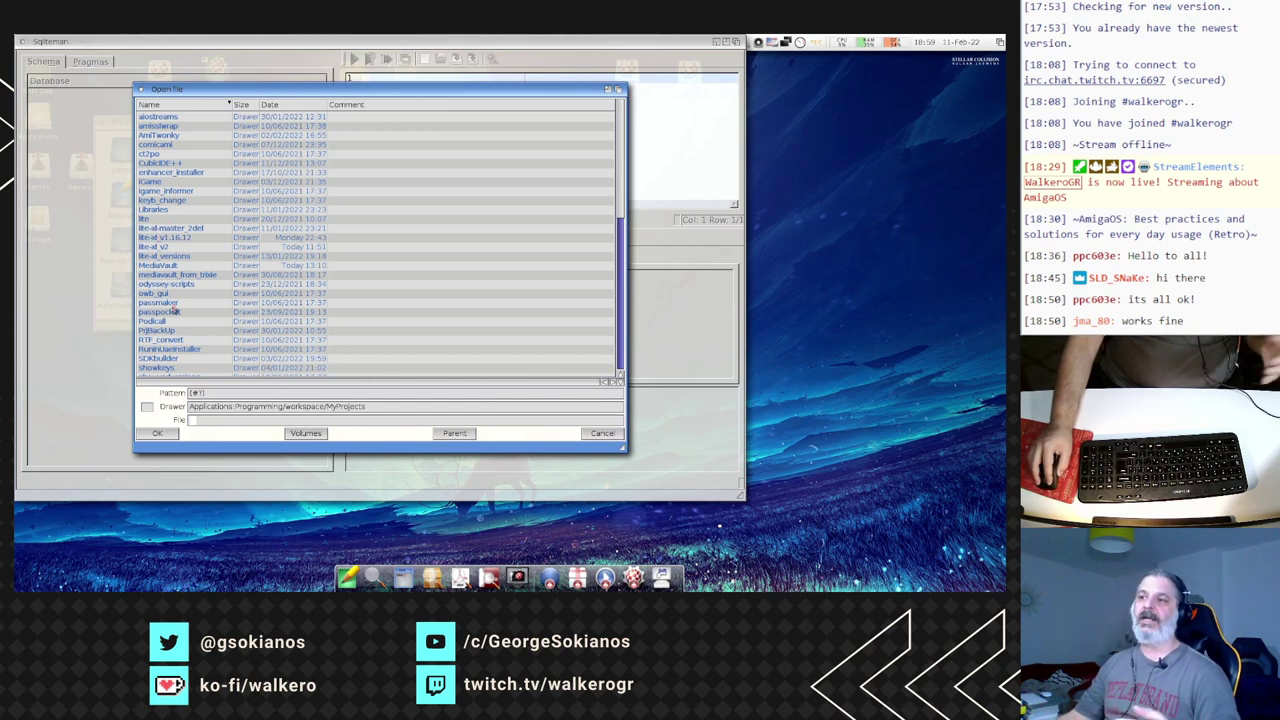
double_click(176, 266)
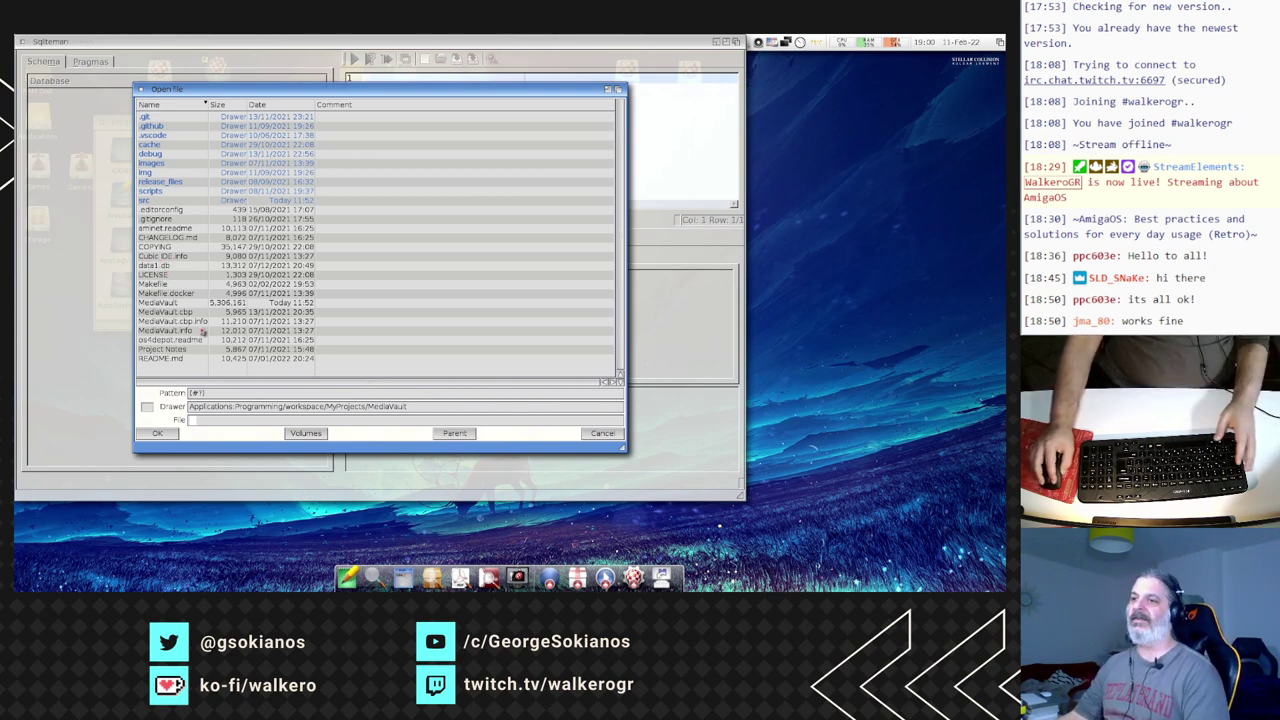
double_click(163, 268)
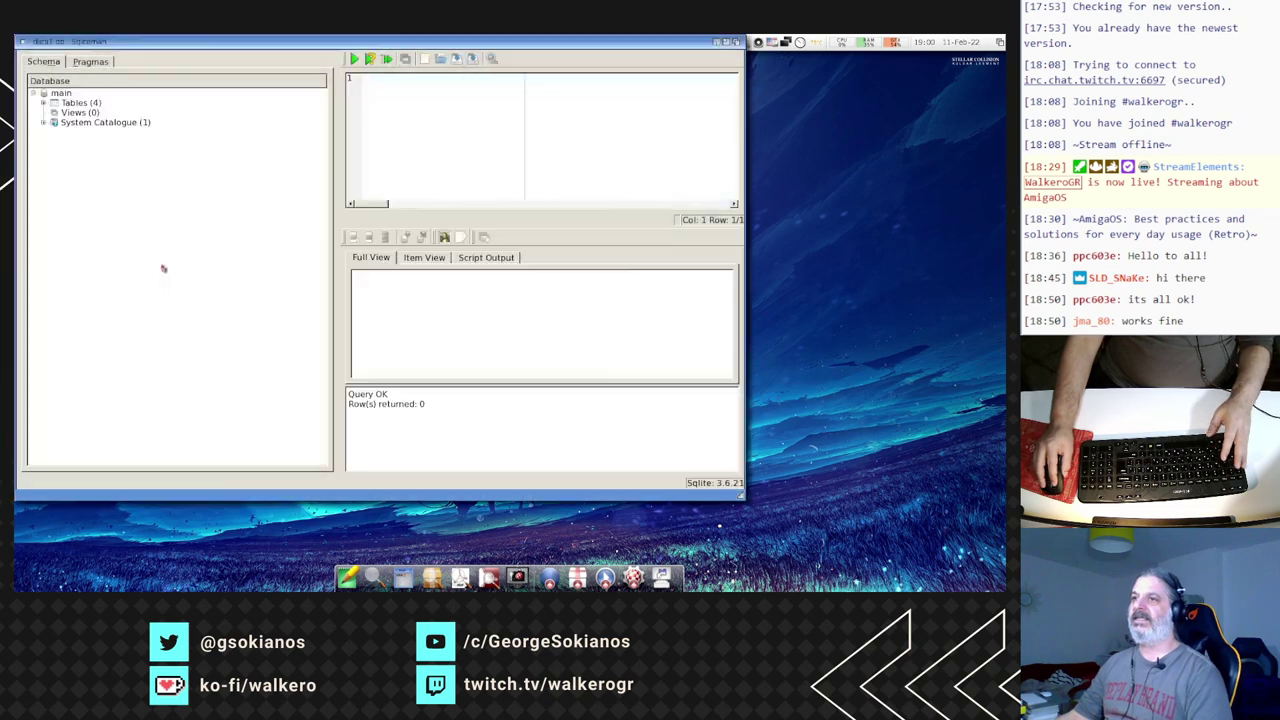
- Expand Tables (4) to list favourites, listenlater, plays and version, selecting favourites
drag(169, 44, 198, 55)
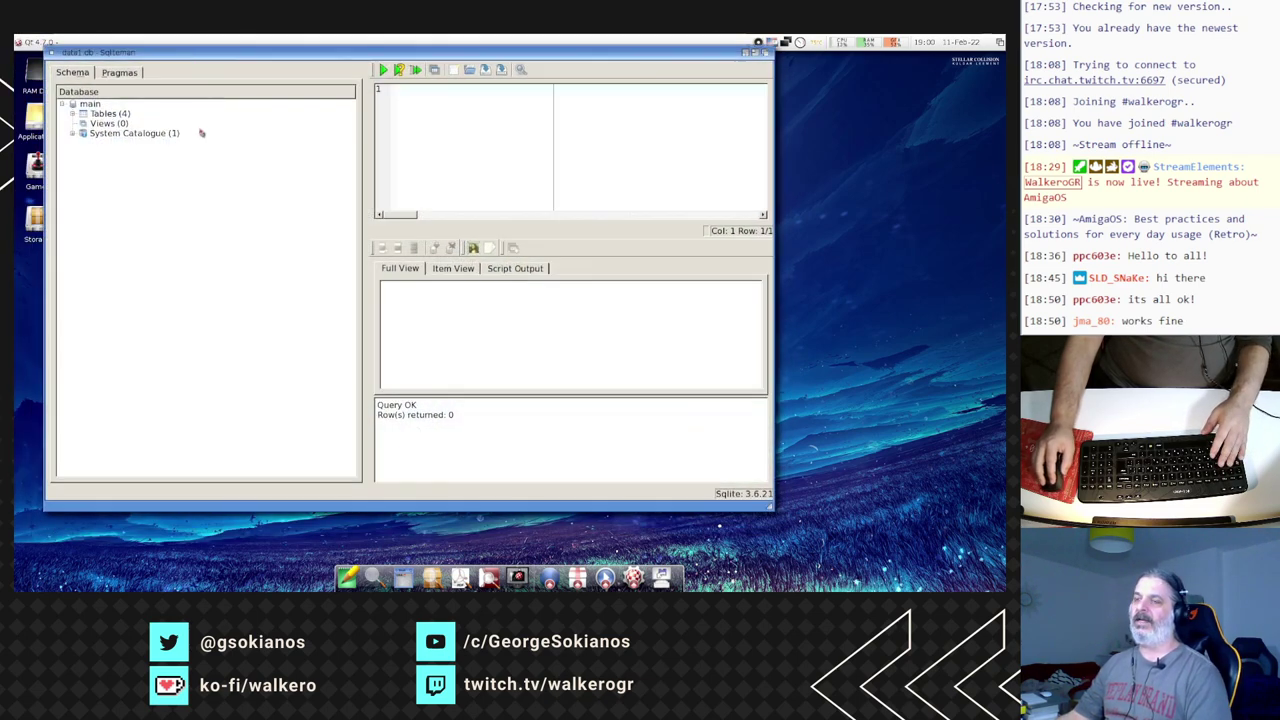
click(73, 113)
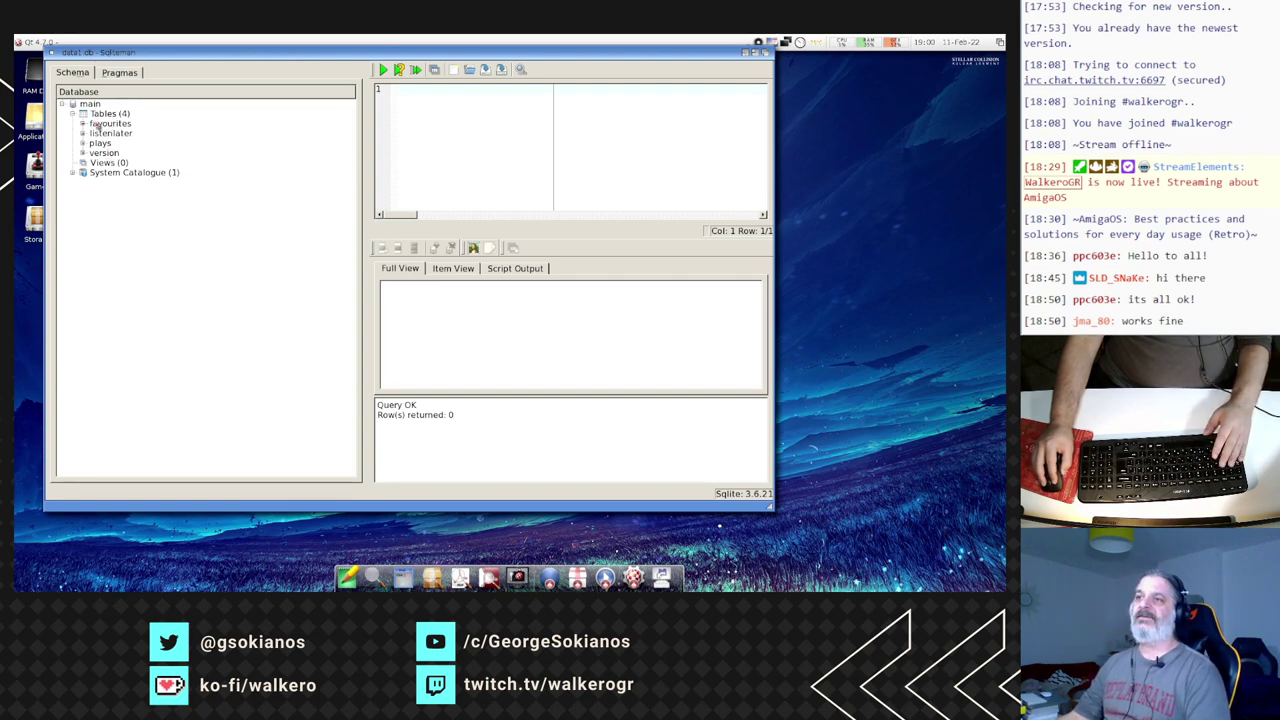
click(100, 124)
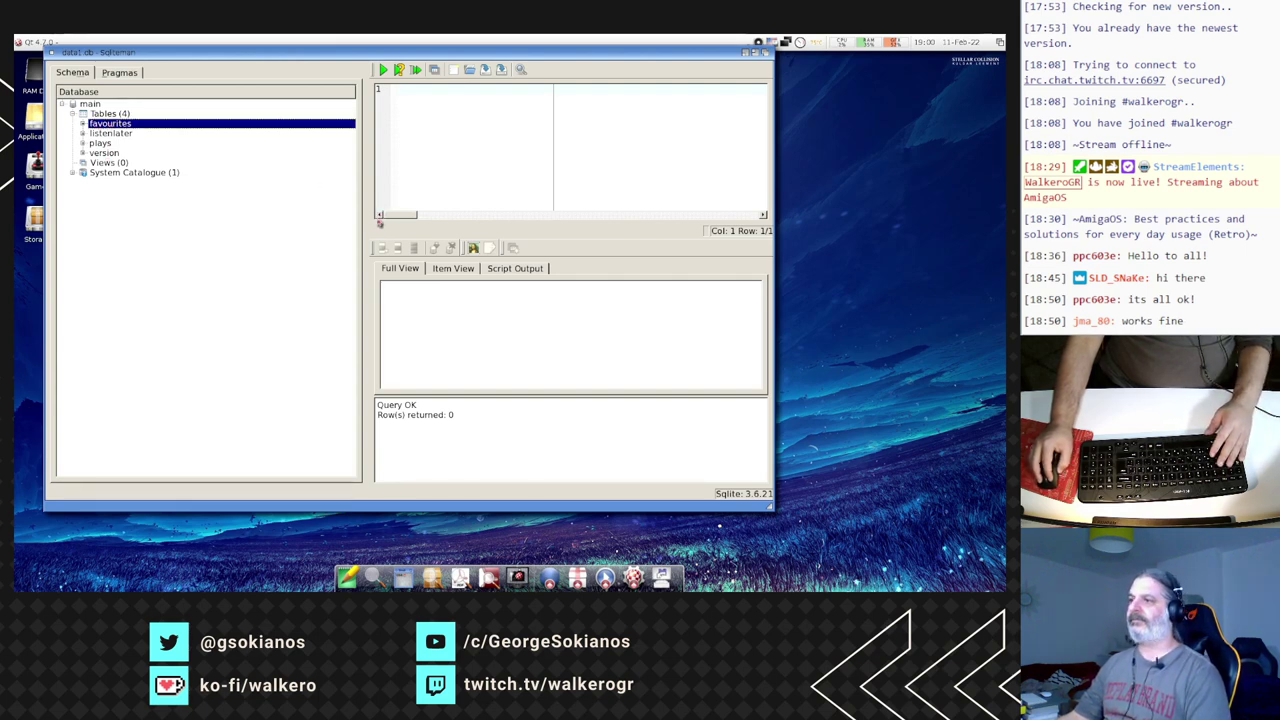
- Load the favourites table and enlarge the window and results grid to show all 8 rows
drag(368, 232, 227, 225)
double_click(110, 124)
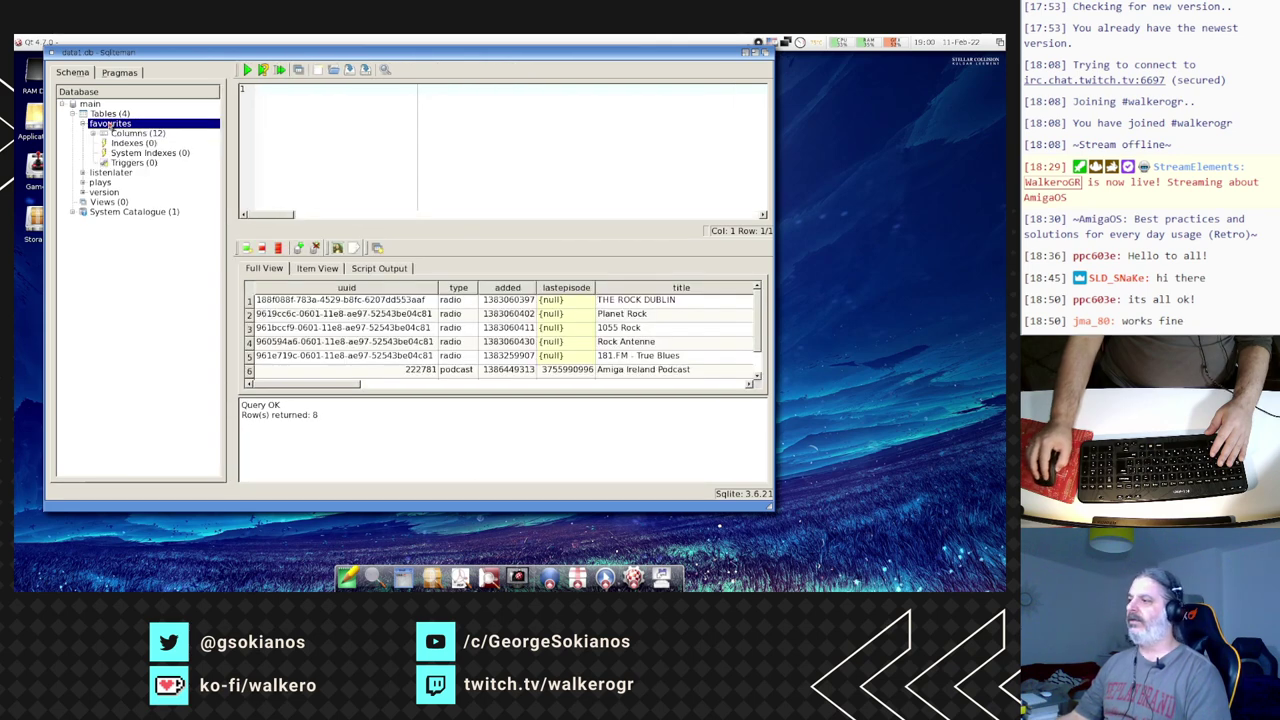
drag(768, 507, 985, 558)
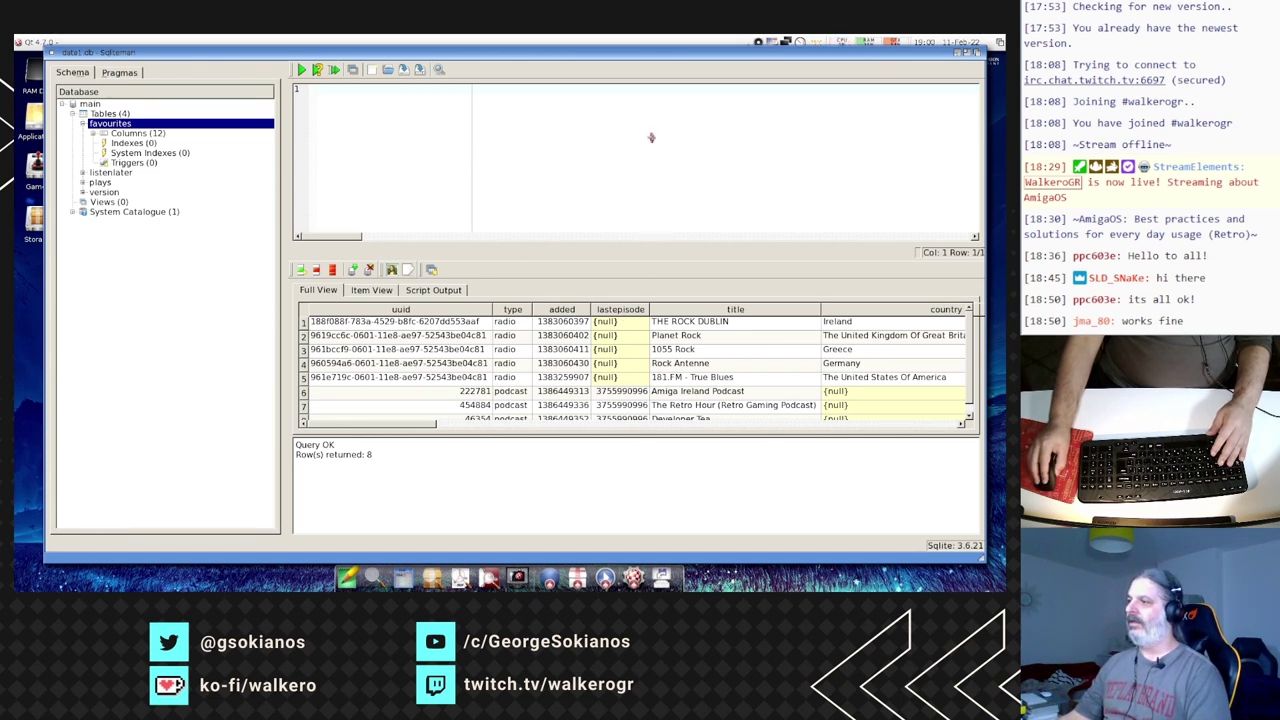
drag(651, 243, 651, 138)
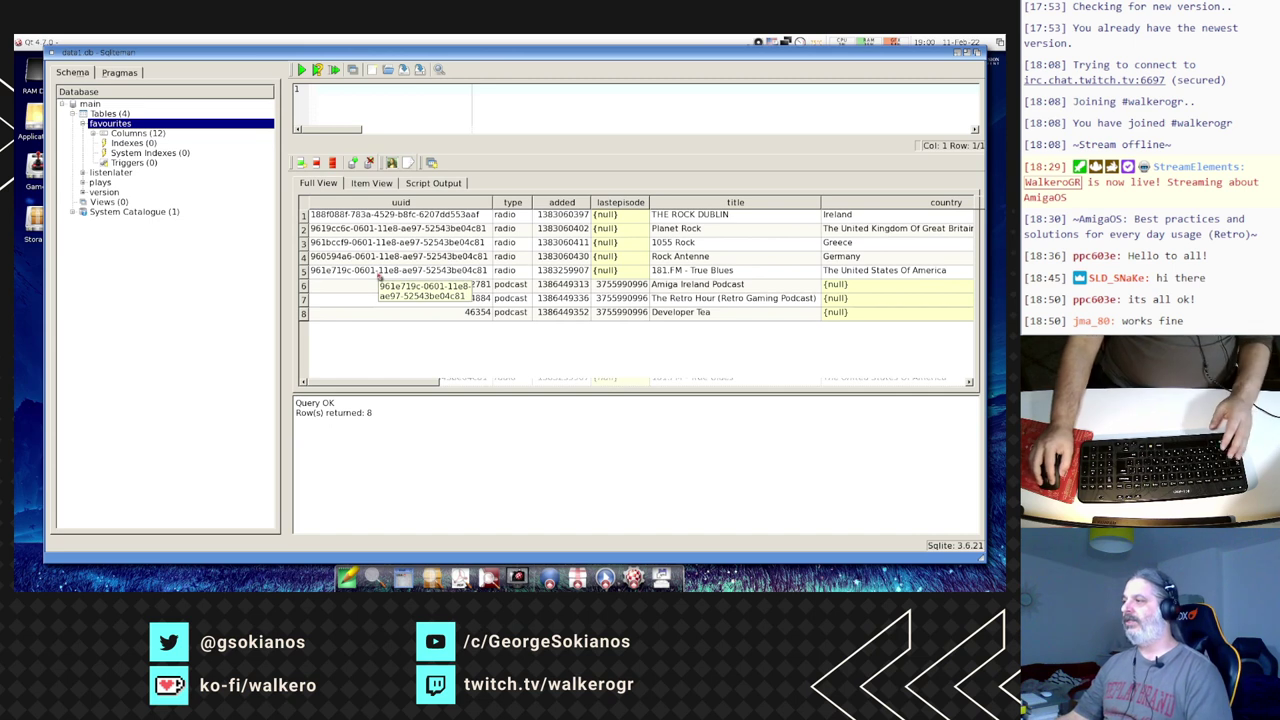
click(380, 274)
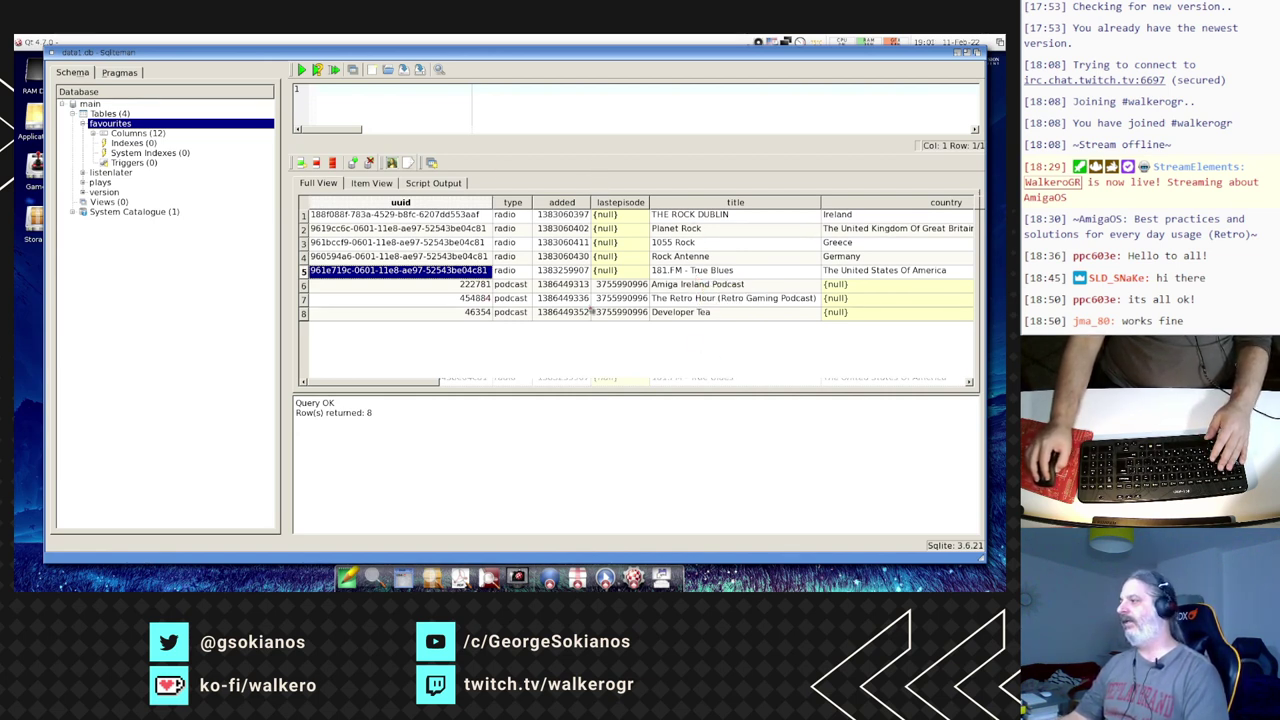
drag(420, 387, 366, 386)
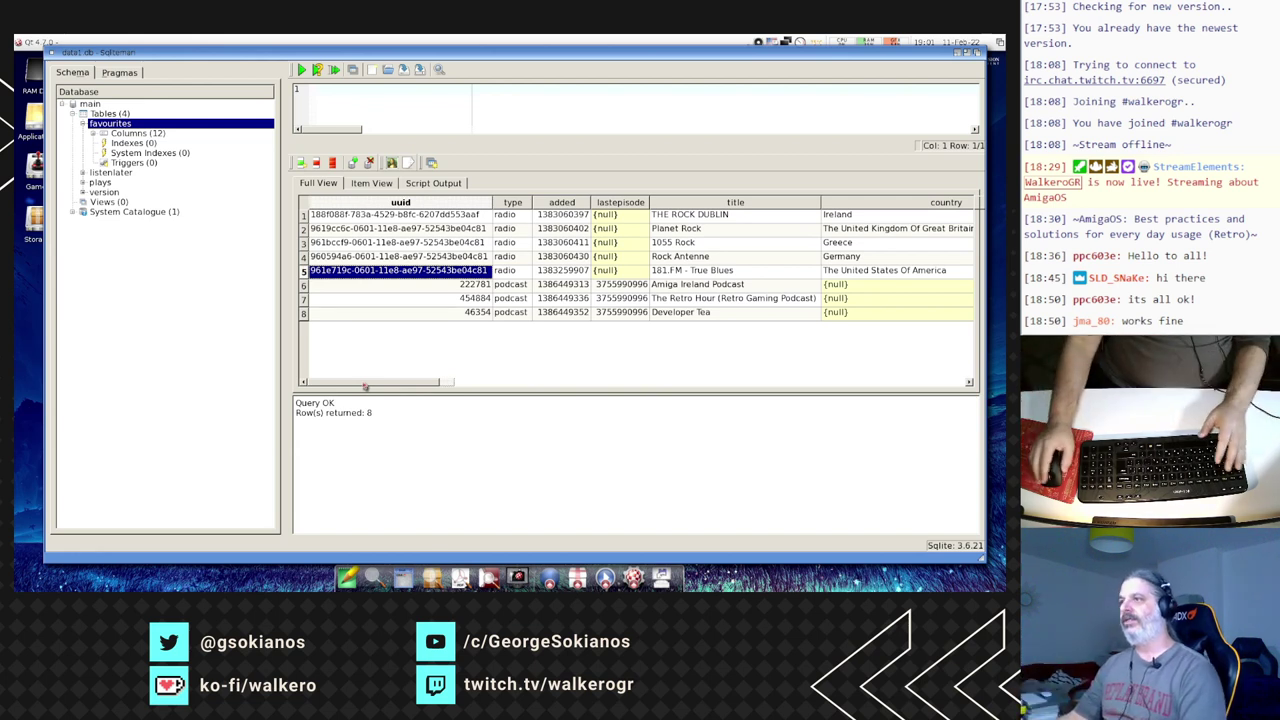
click(404, 88)
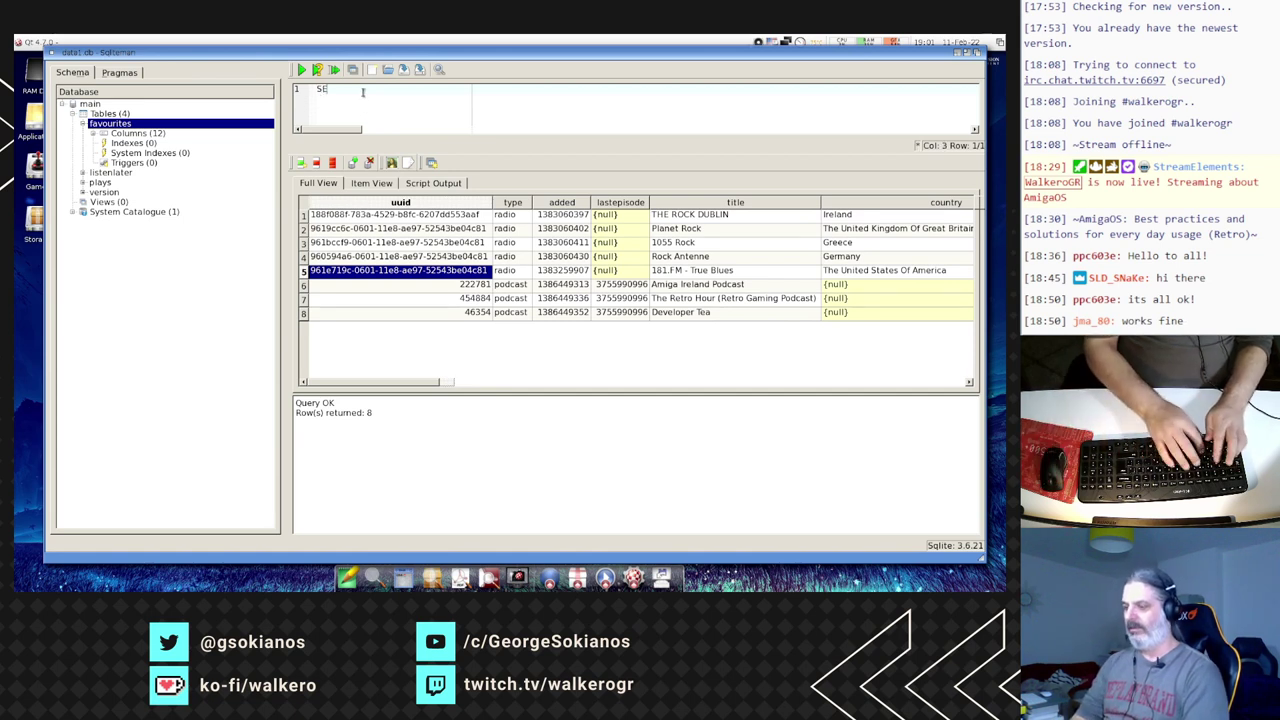
- Run SELECT * FROM favourites WHERE type = "radio" to list the five radio stations
text(SELECT)
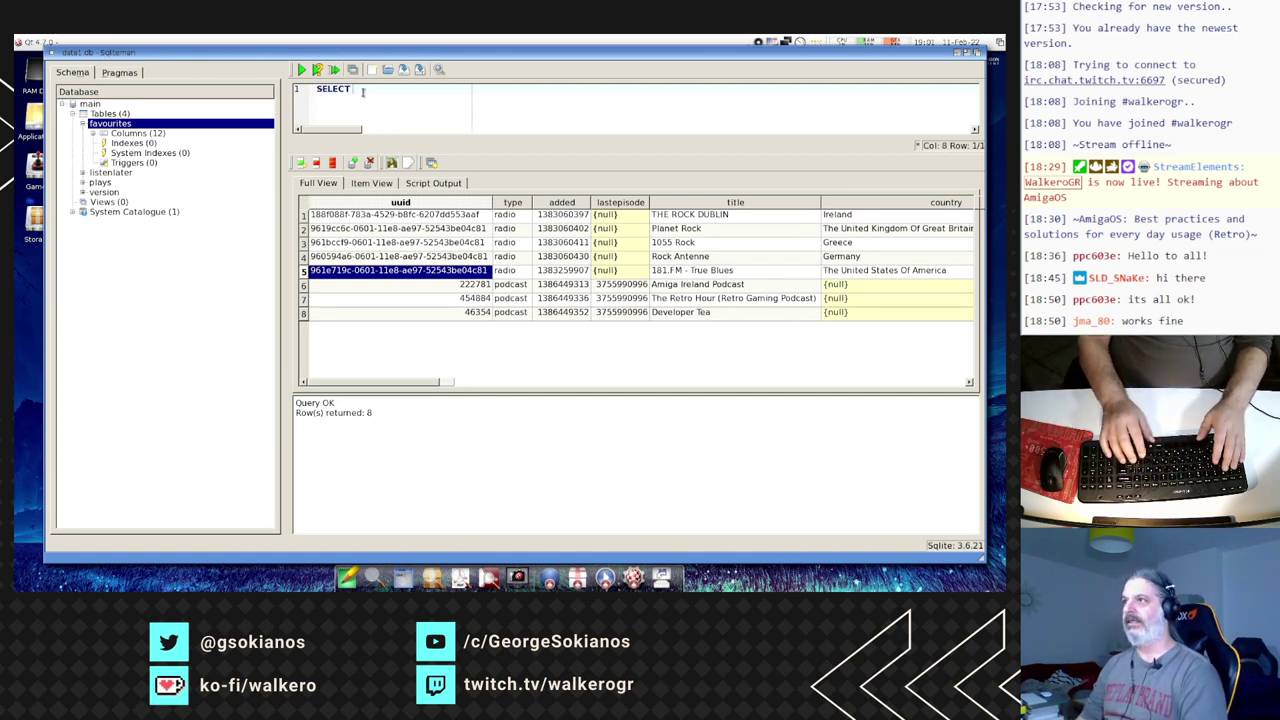
text( *)
key(Return)
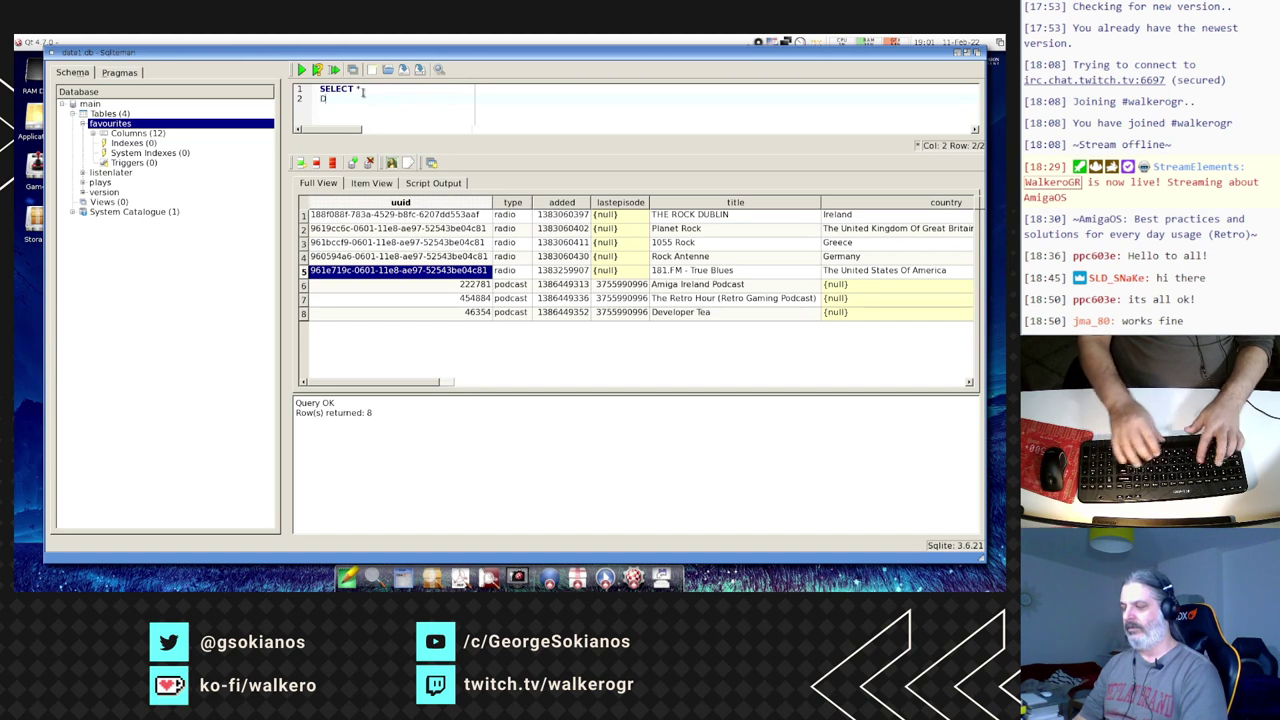
text(FROM )
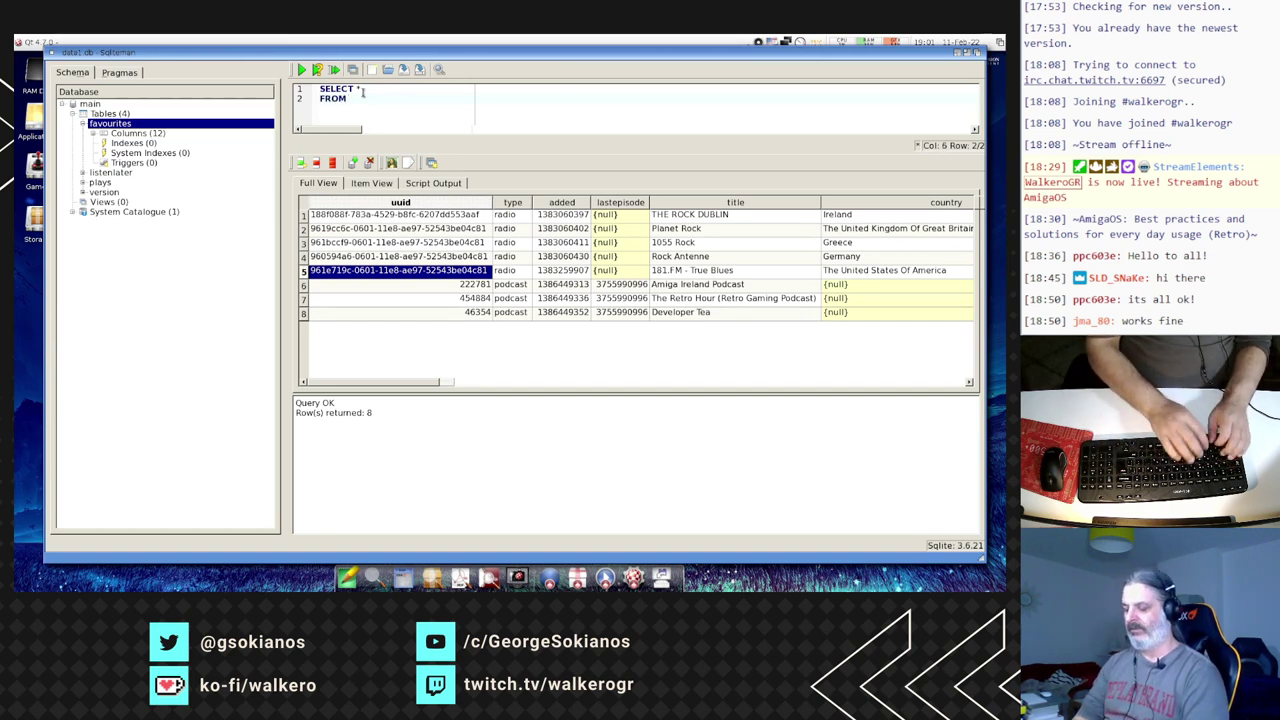
text(favourites)
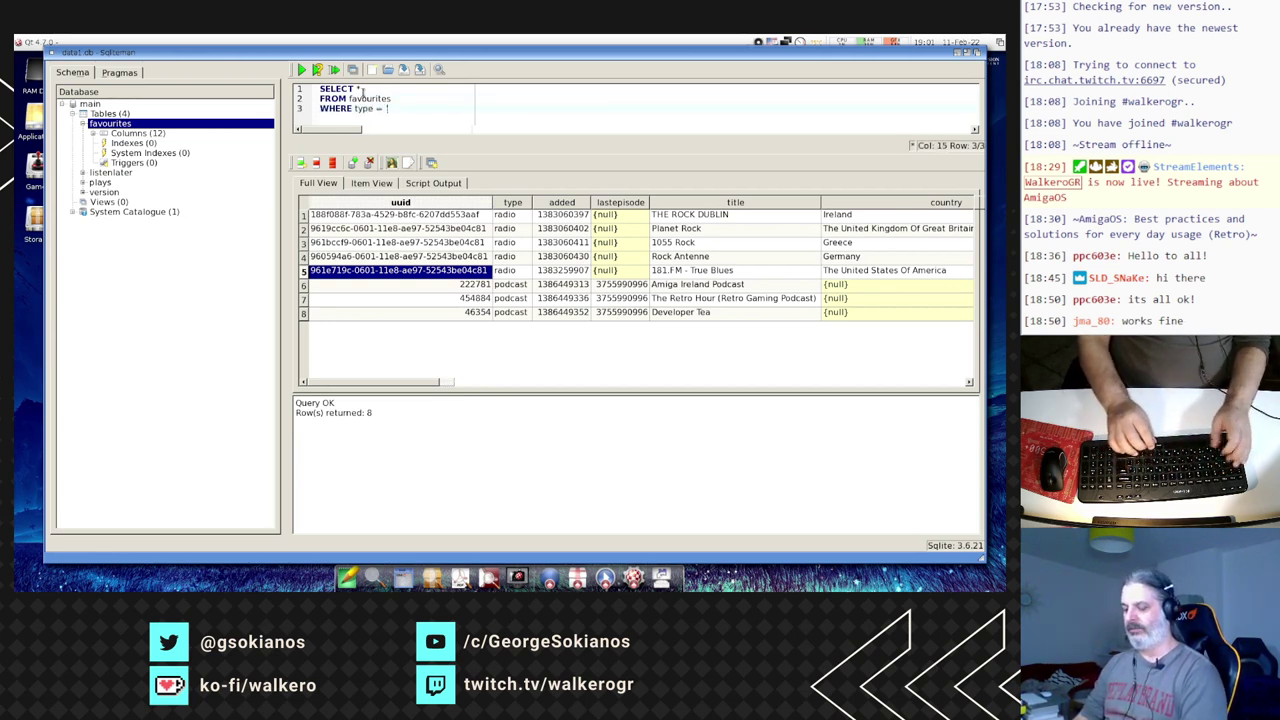
key(BackSpace)
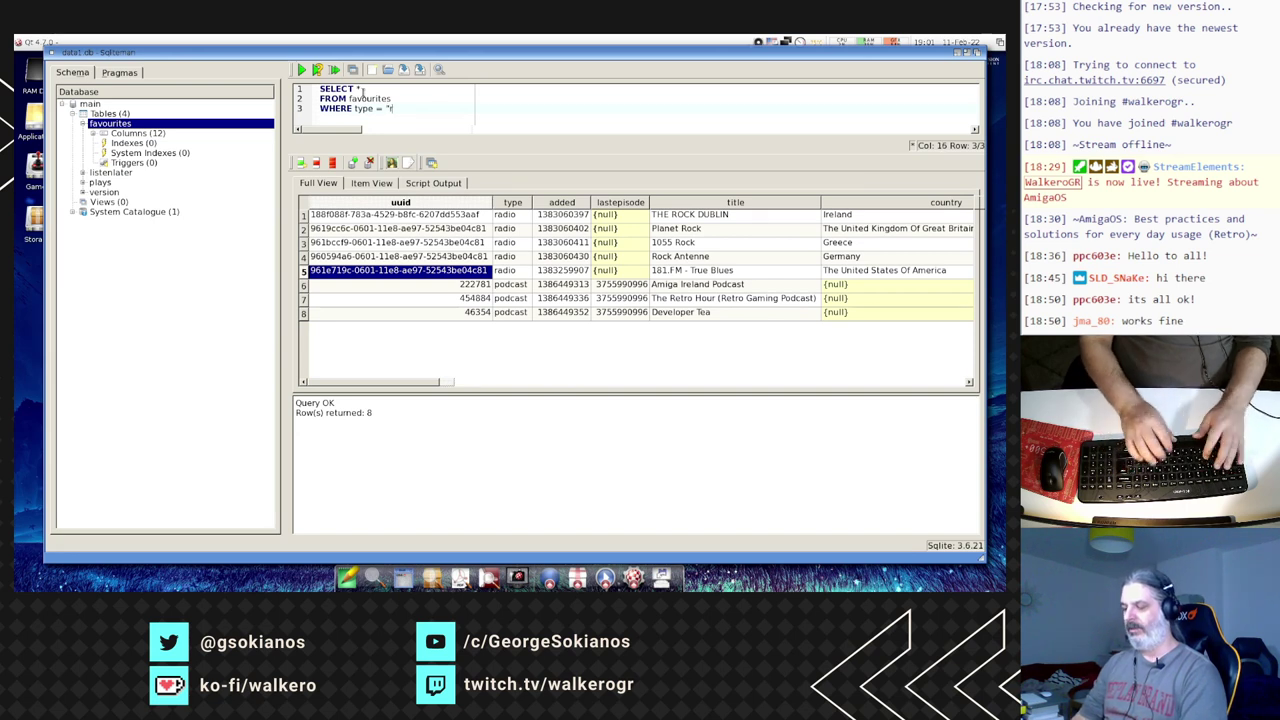
text("radio")
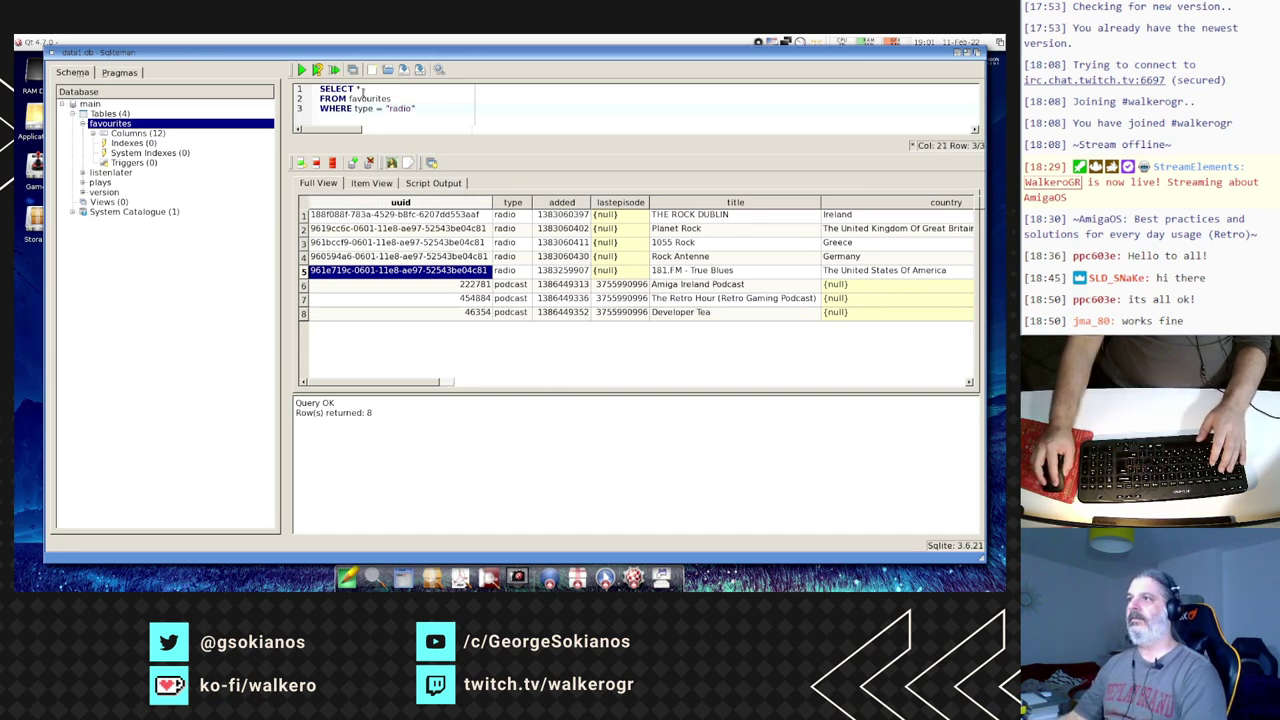
click(318, 70)
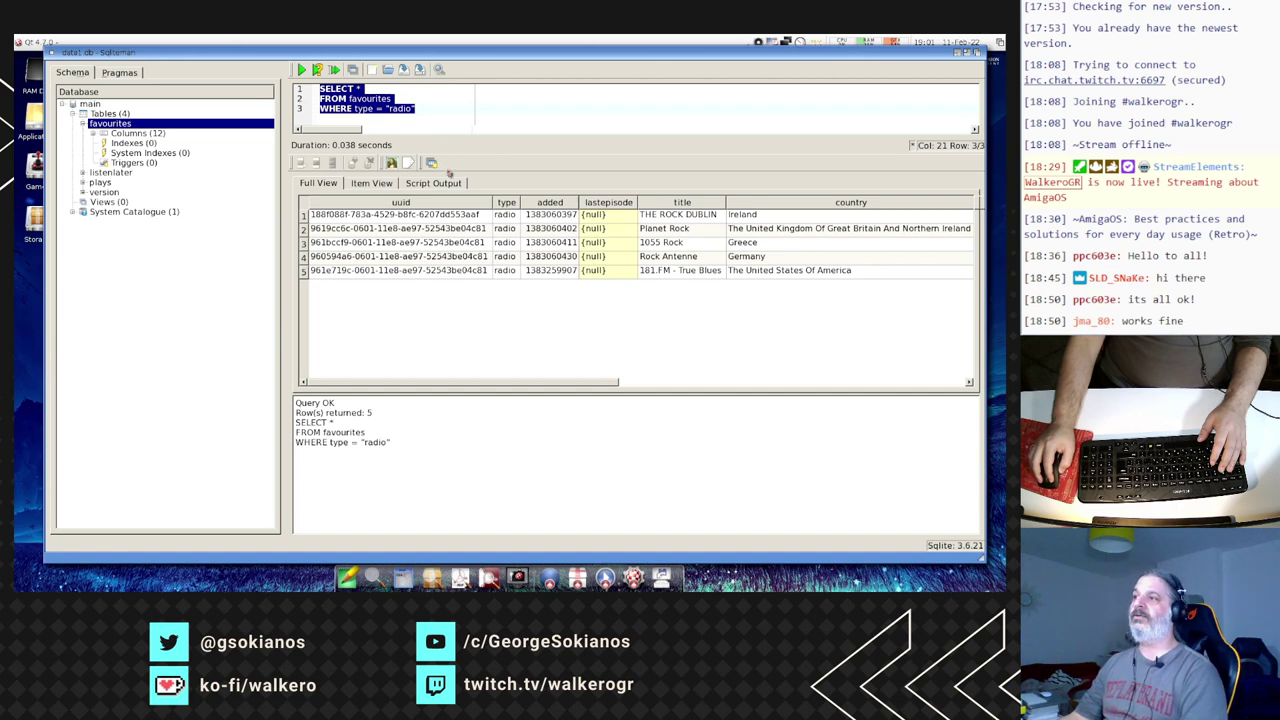
drag(447, 160, 451, 180)
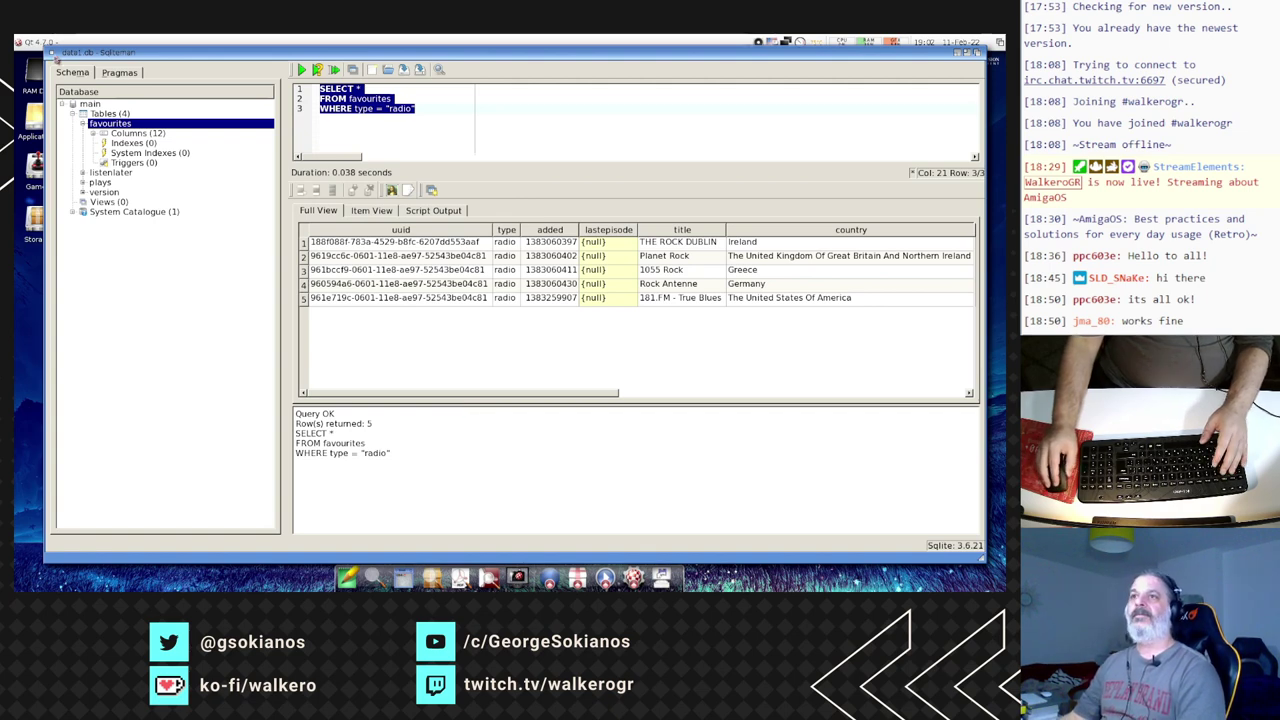
- Quit Sqliteman discarding the unsaved query, close the SQLiteMan drawer, and launch juffEd
click(32, 42)
click(52, 103)
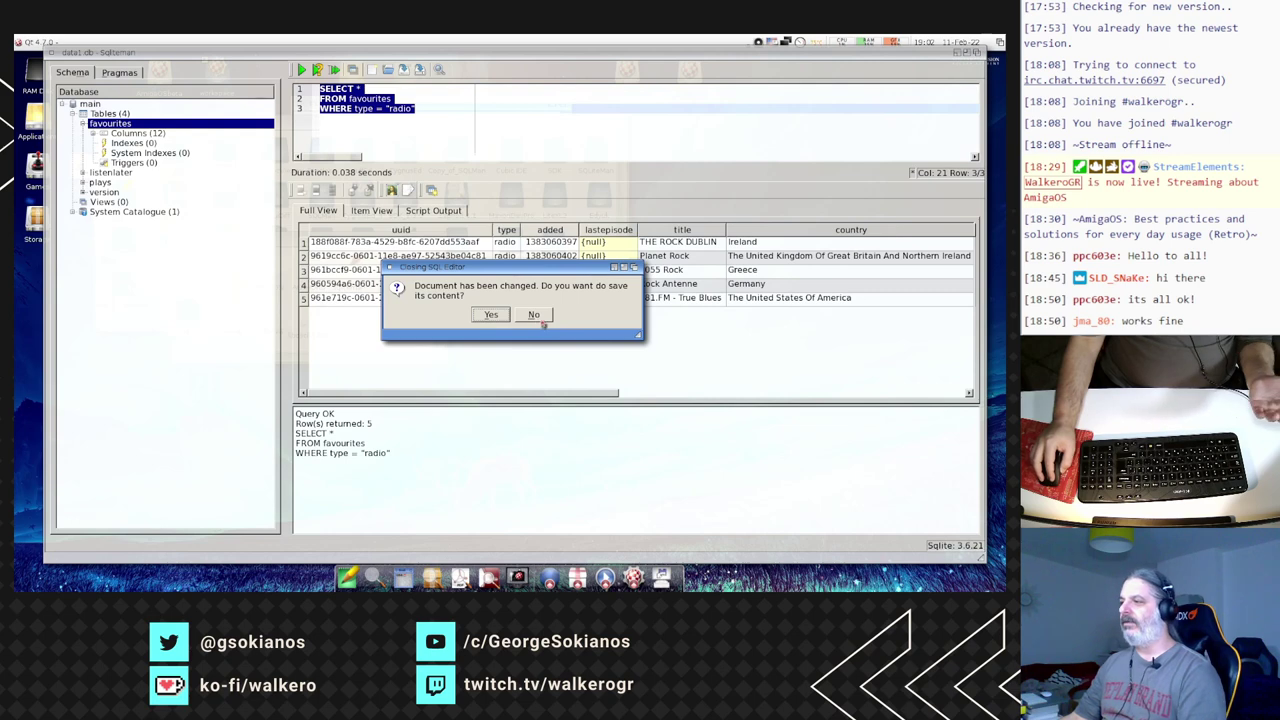
click(484, 322)
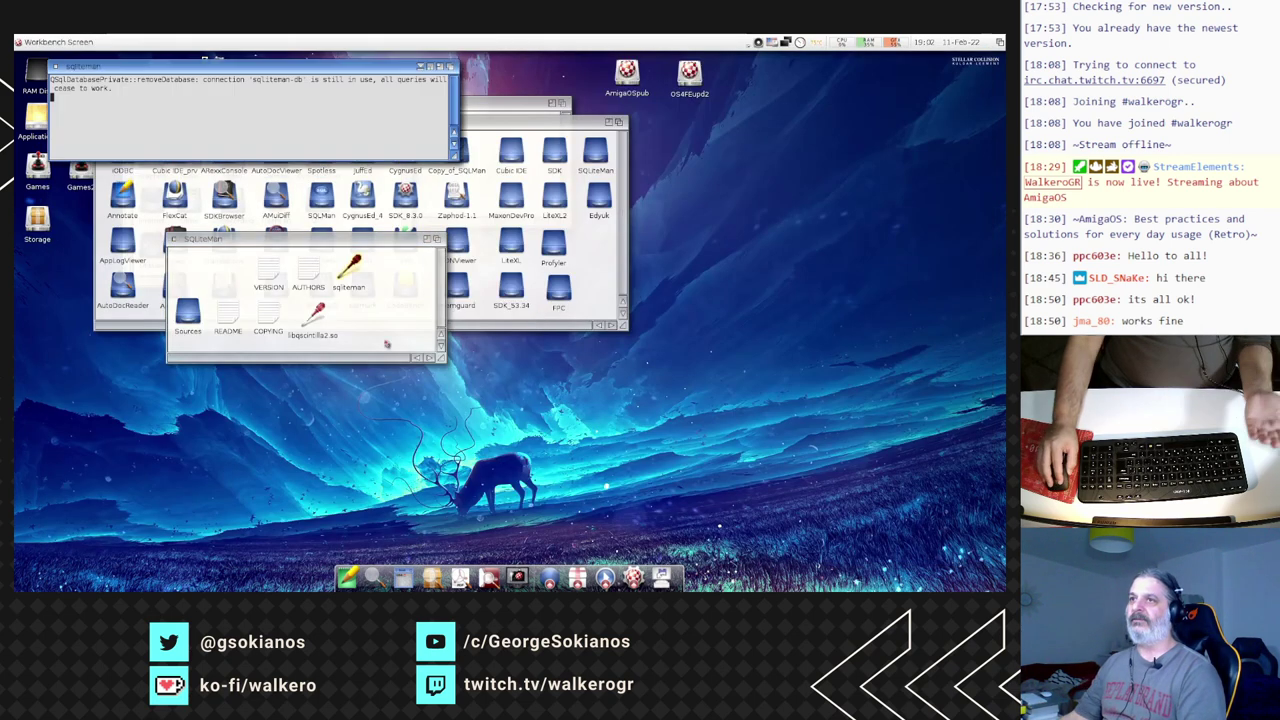
click(56, 67)
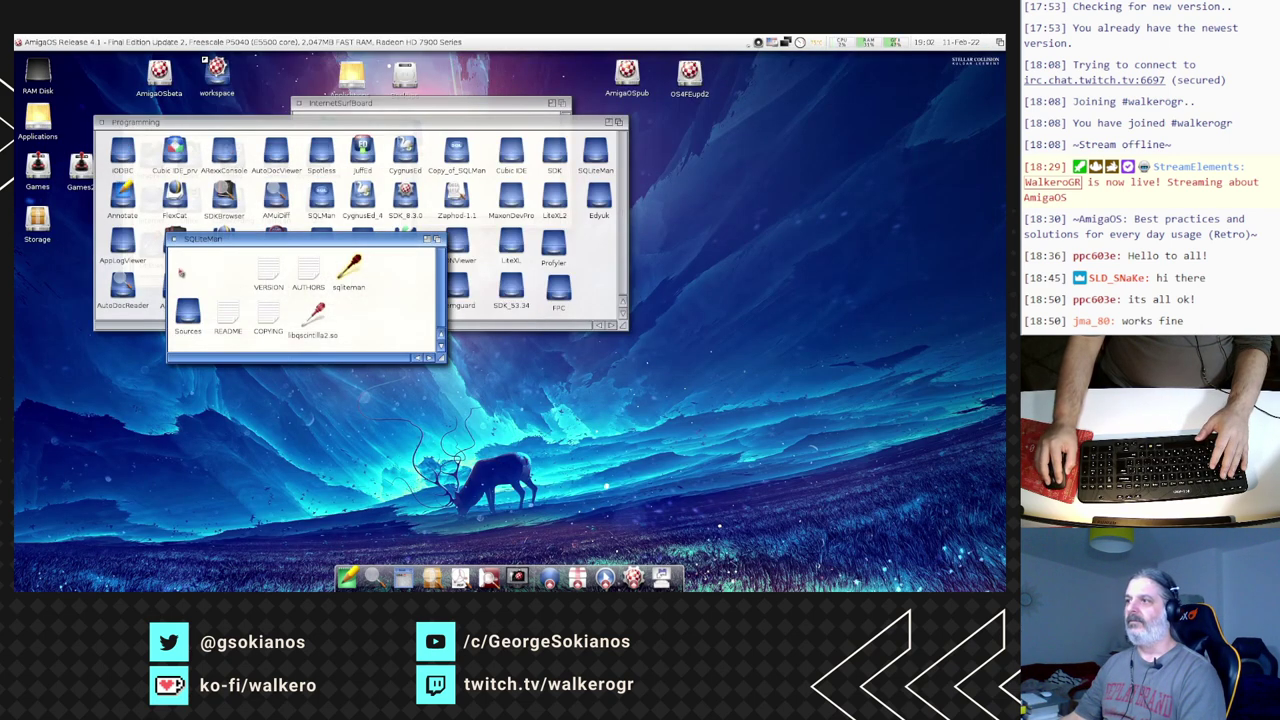
click(173, 240)
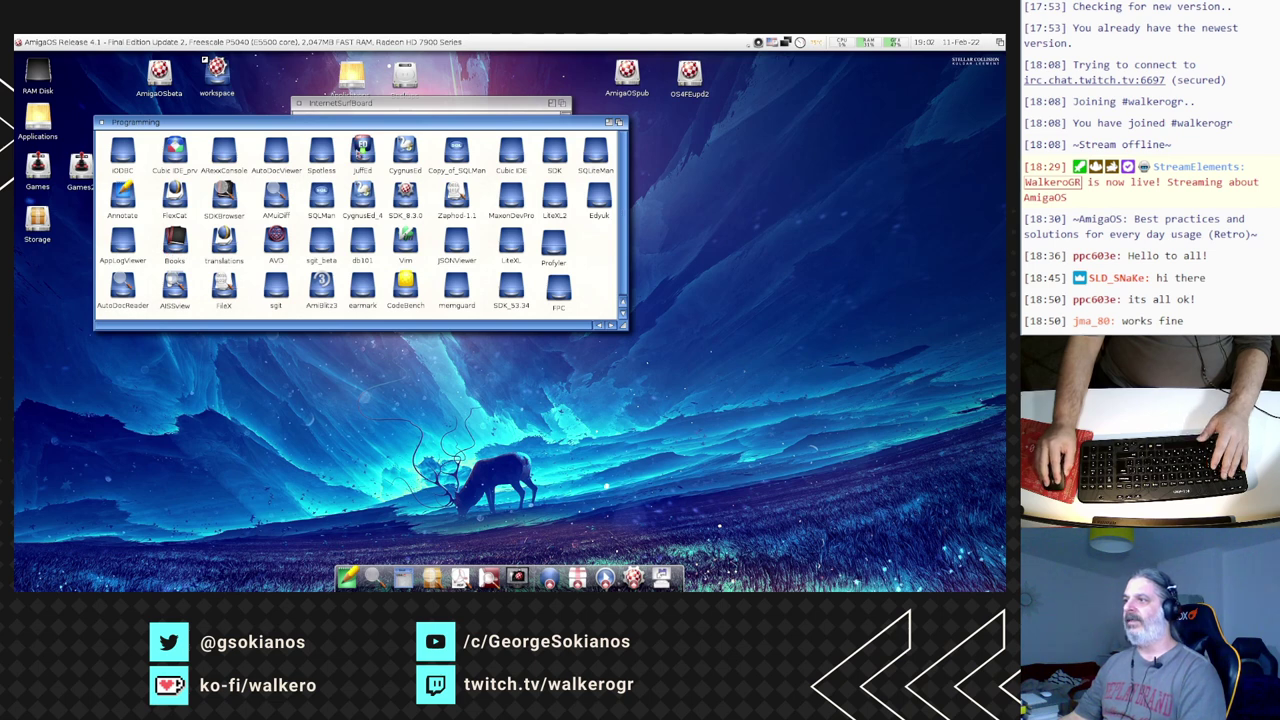
double_click(362, 152)
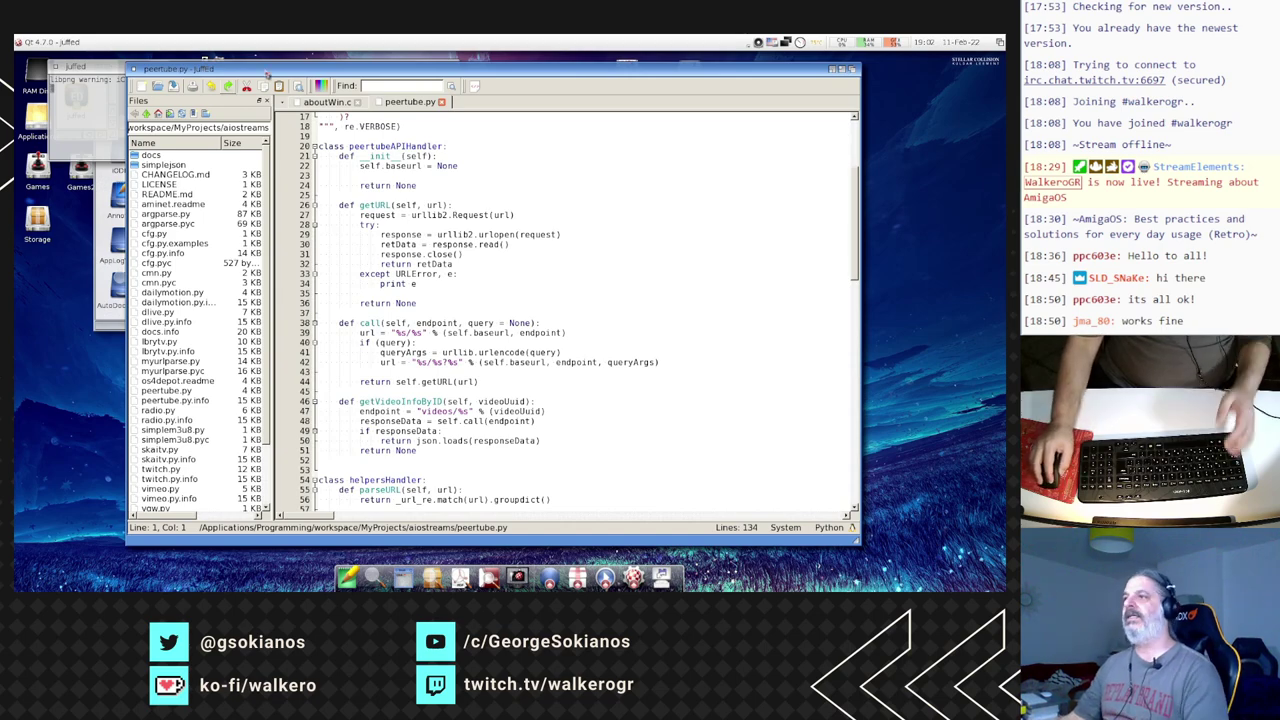
- Maximise juffEd and scroll through aboutWin.c before returning to peertube.py
click(338, 103)
scroll(423, 272, down, 20)
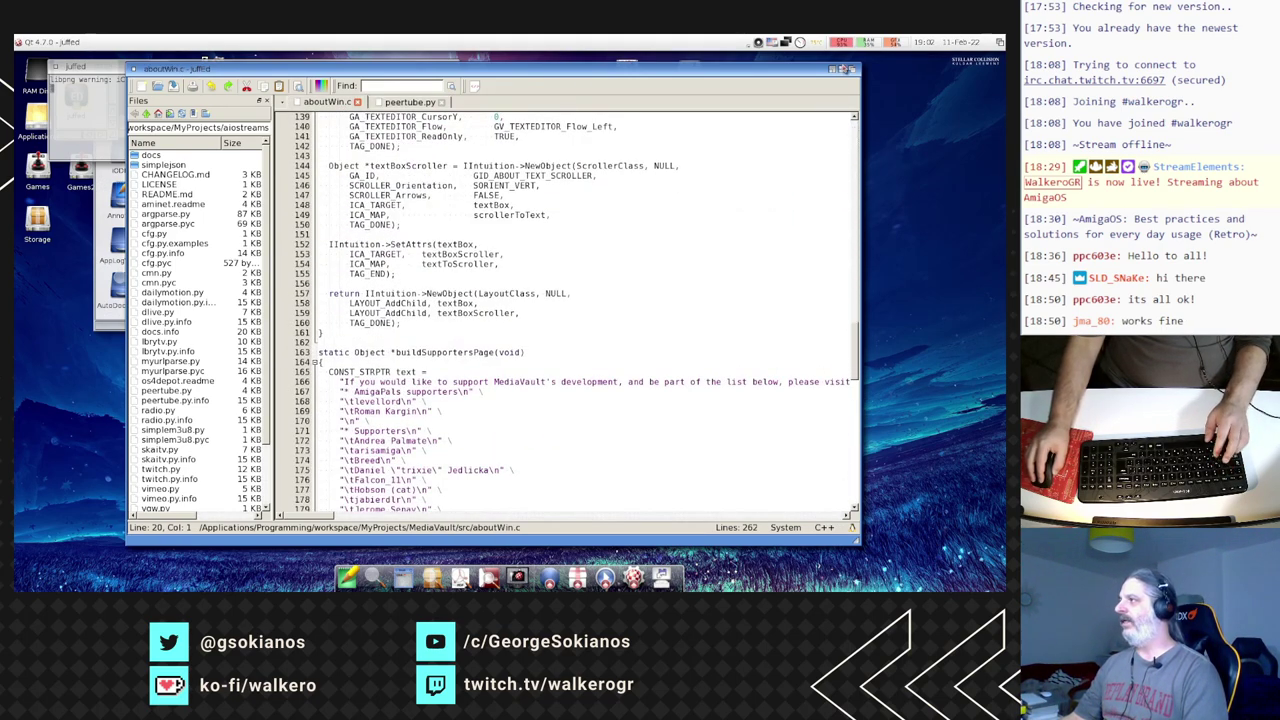
click(834, 68)
scroll(361, 235, down, 7)
scroll(361, 235, up, 20)
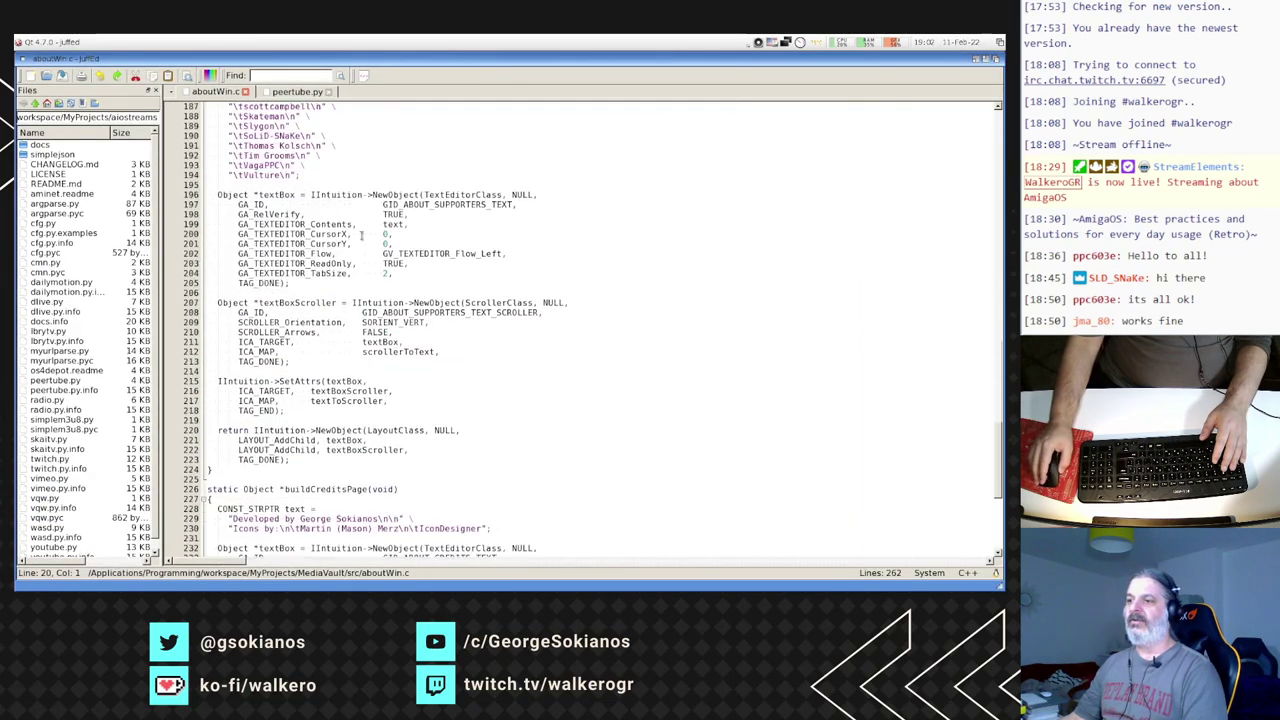
scroll(361, 235, up, 20)
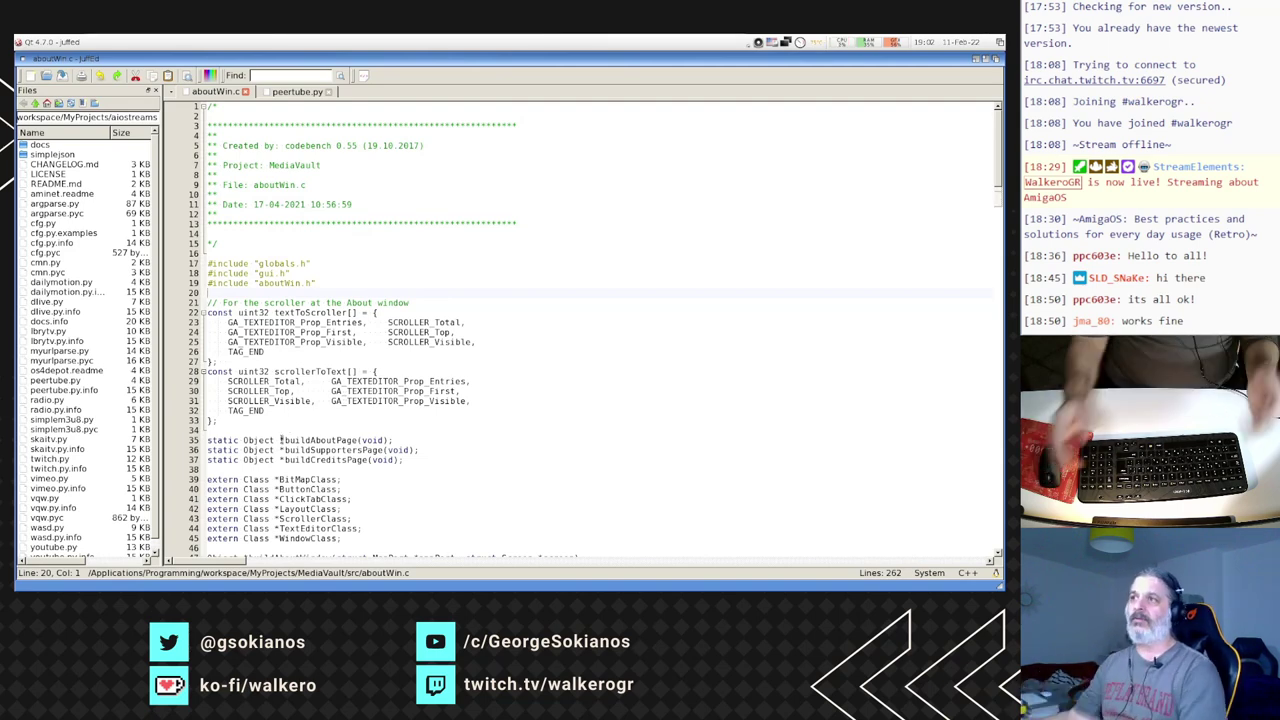
click(300, 93)
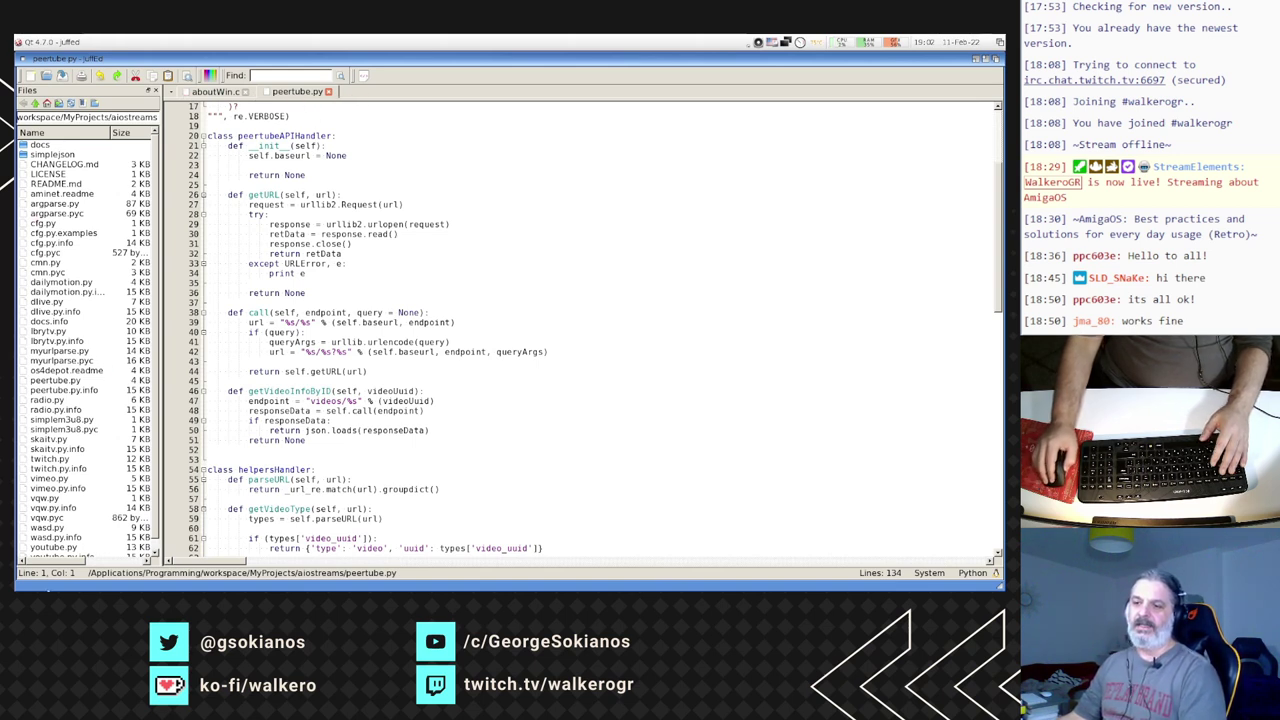
- Open vimeo.py from the Files panel in a new tab and browse the editor menus
double_click(50, 480)
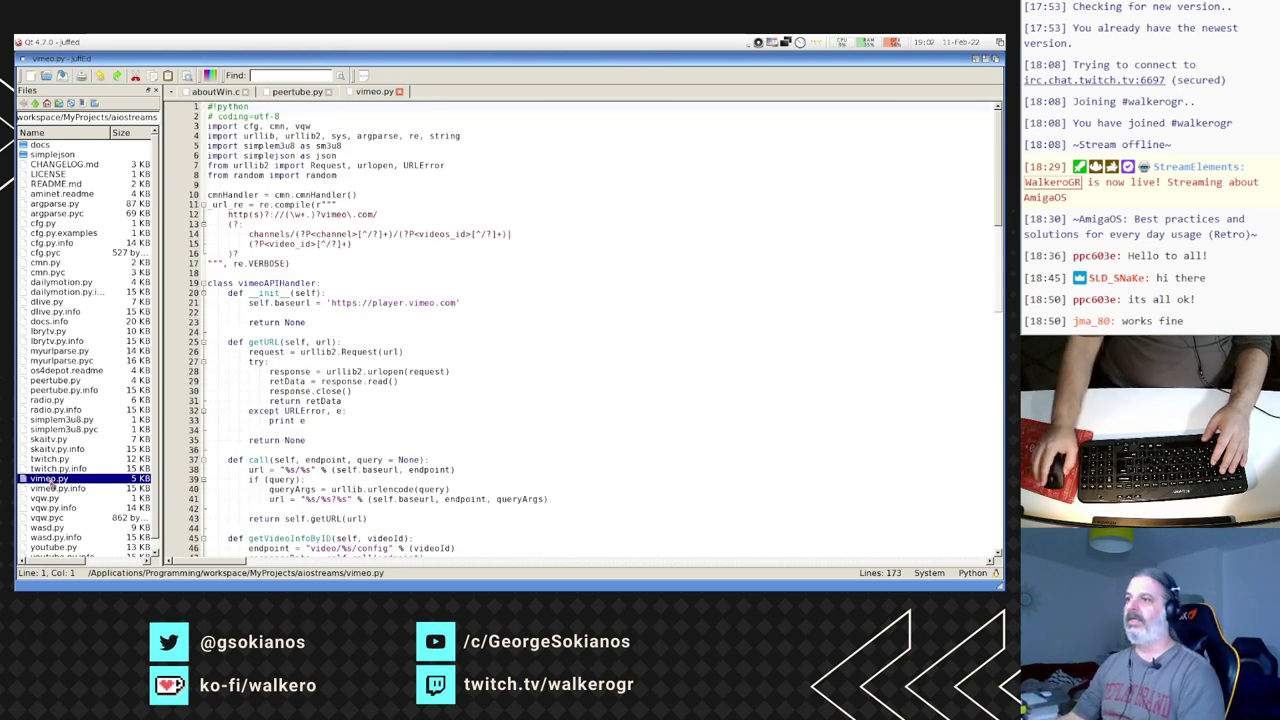
scroll(318, 271, down, 11)
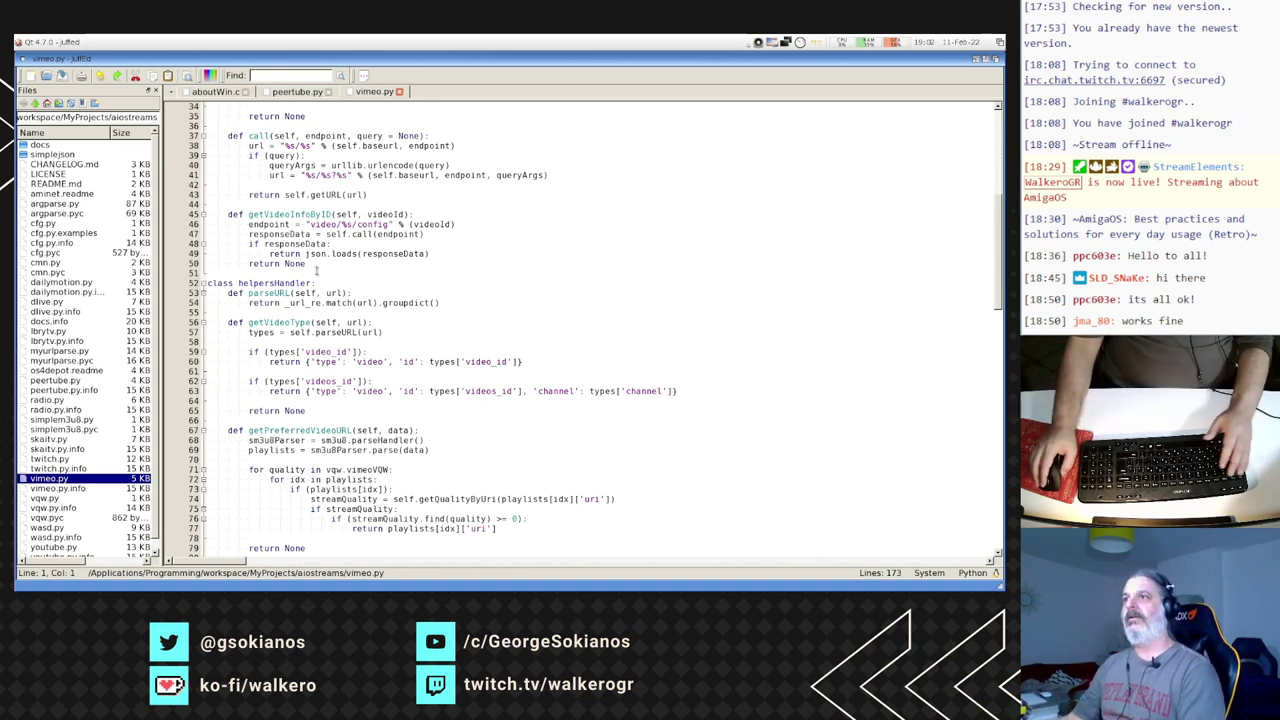
right_click(246, 155)
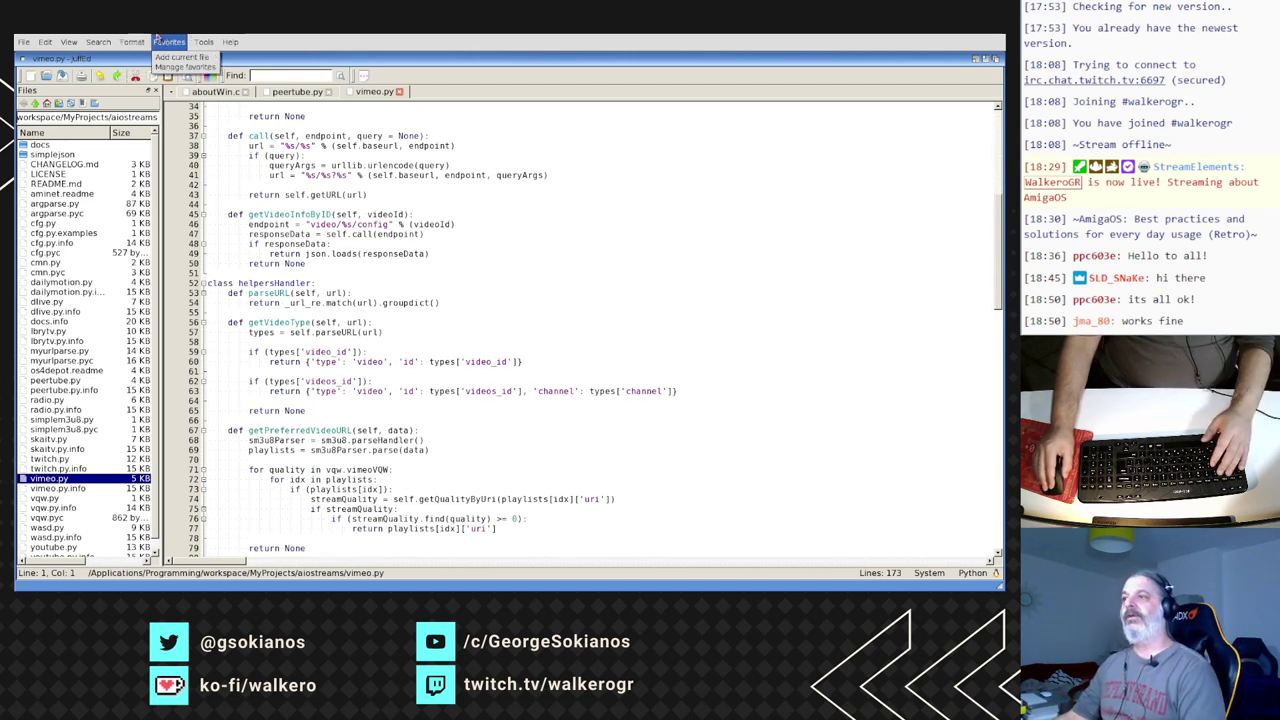
right_click(167, 37)
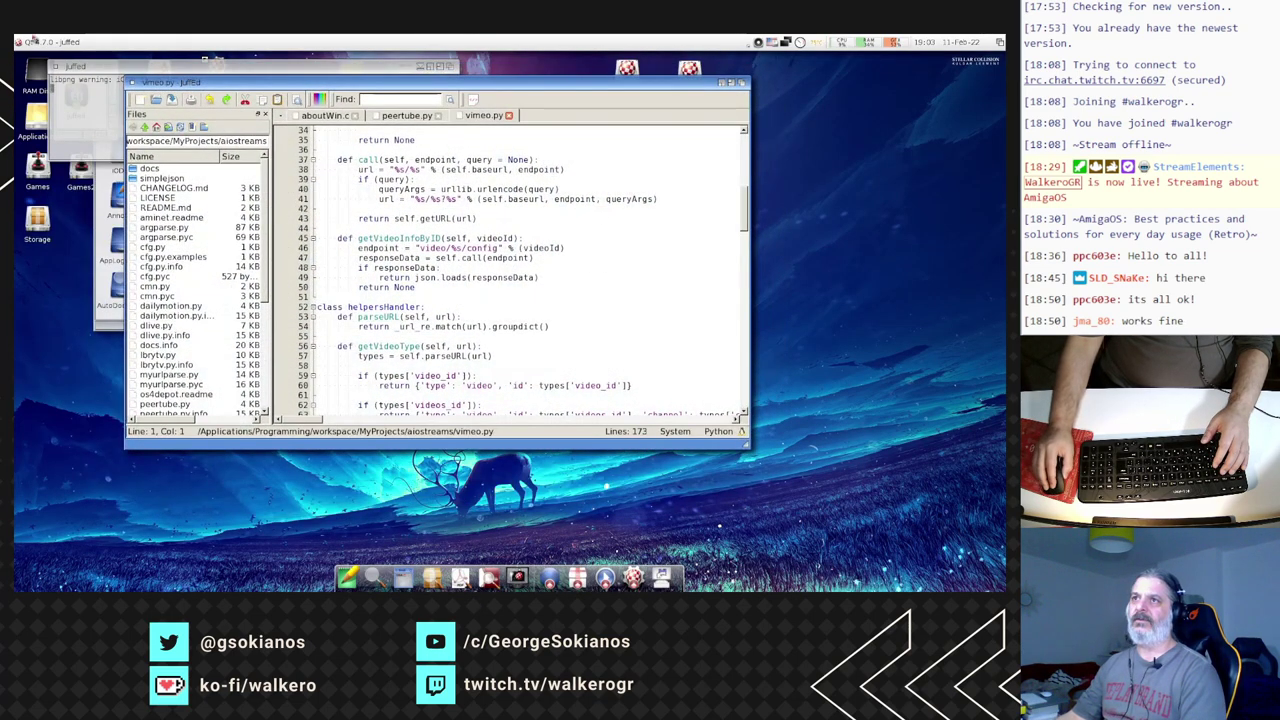
right_click(33, 40)
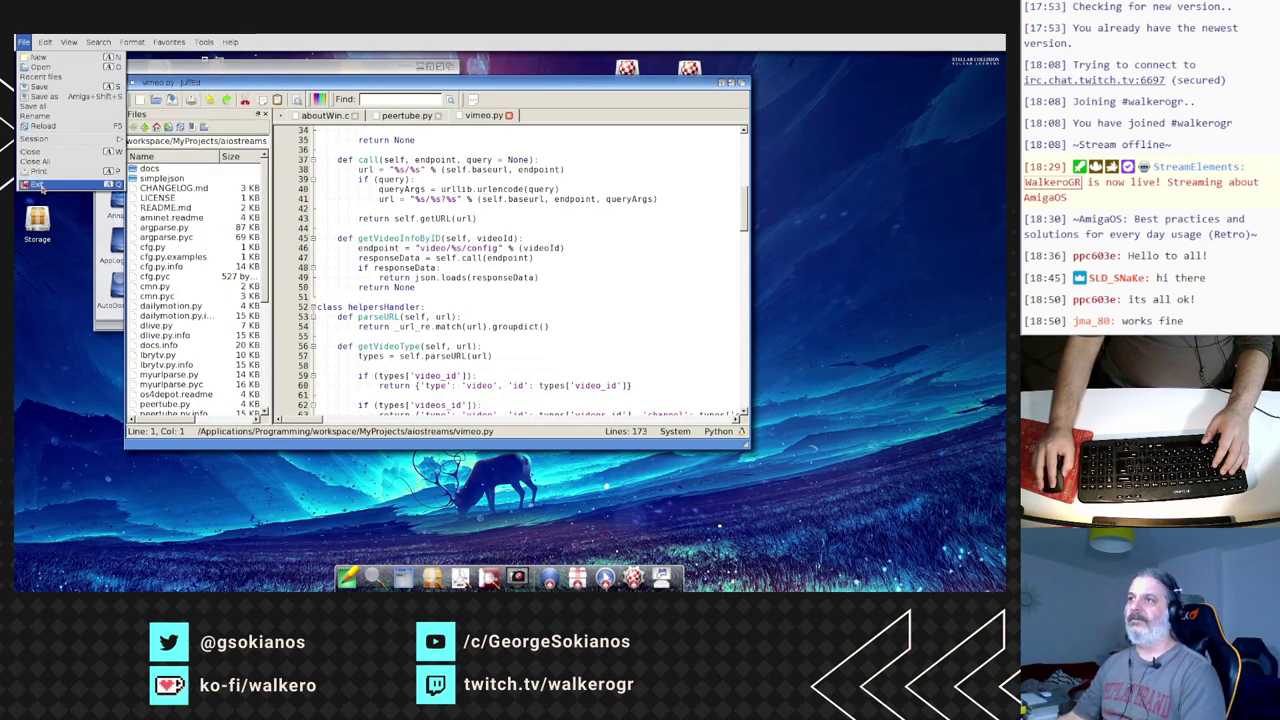
- Close juffed and the Programming drawer, then open the QT5 drawer and start textedit
click(56, 68)
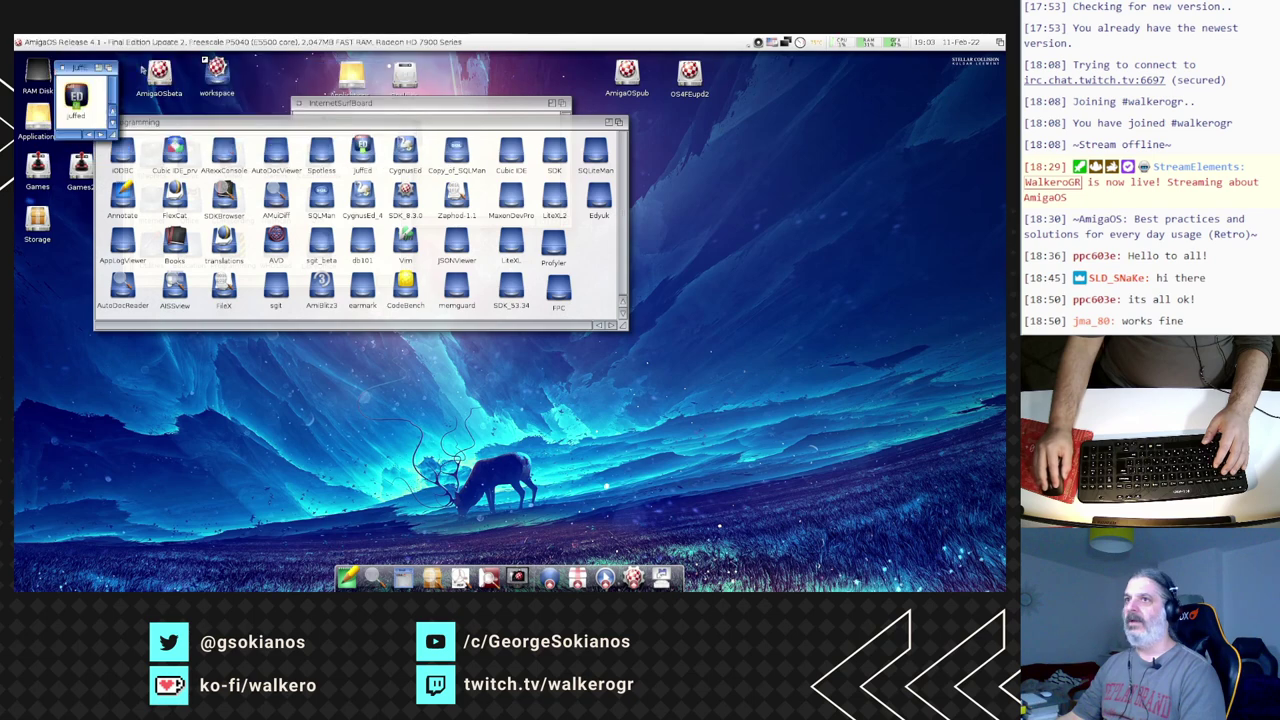
click(62, 68)
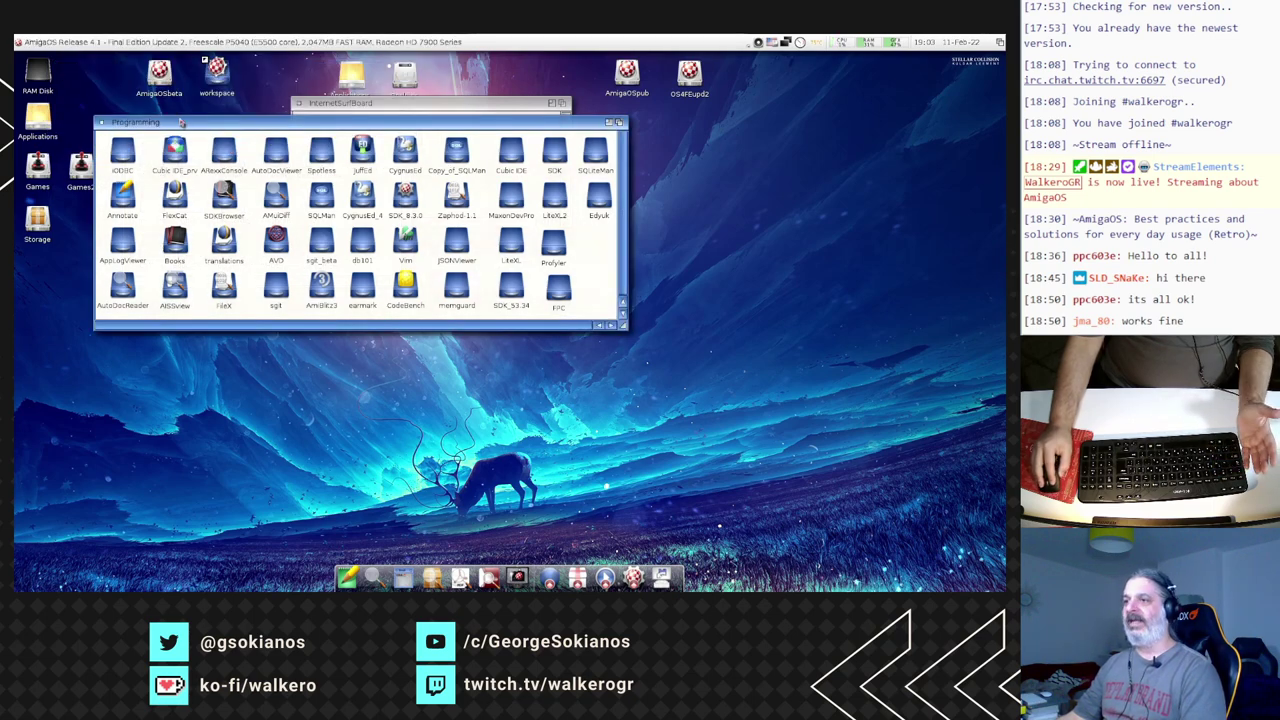
drag(181, 122, 211, 218)
click(131, 219)
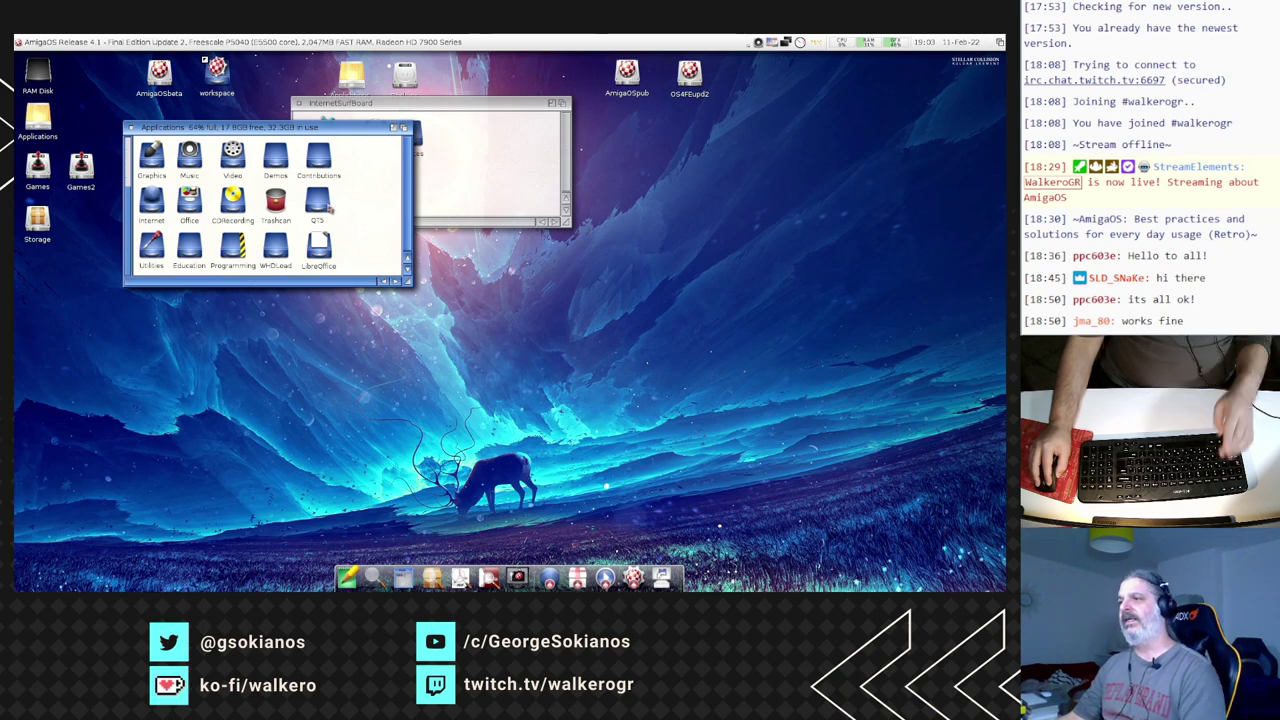
double_click(318, 203)
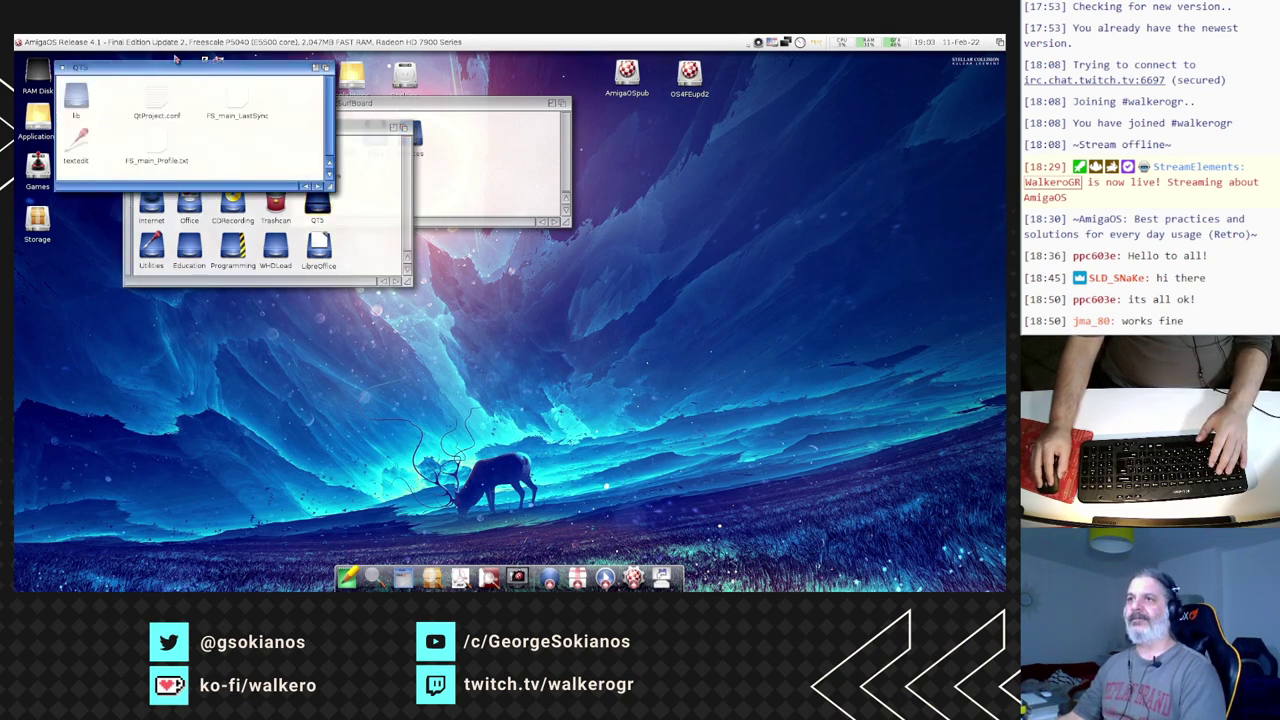
drag(175, 60, 232, 124)
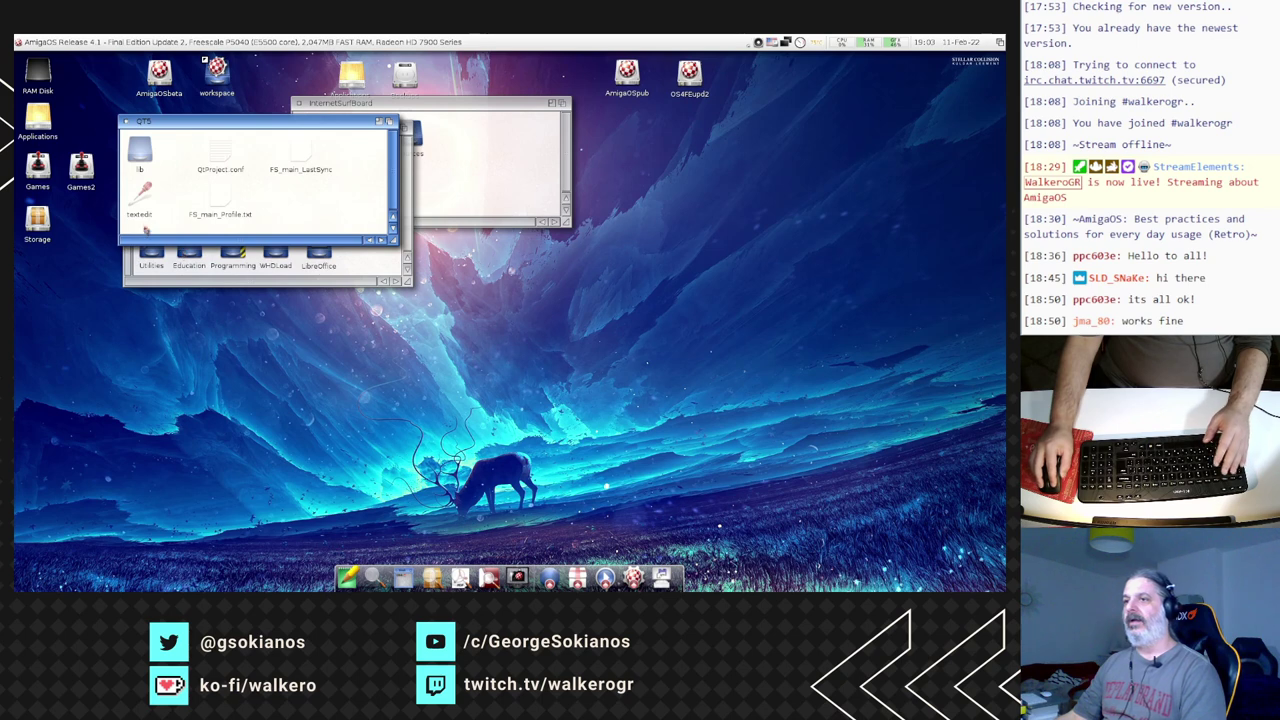
double_click(140, 197)
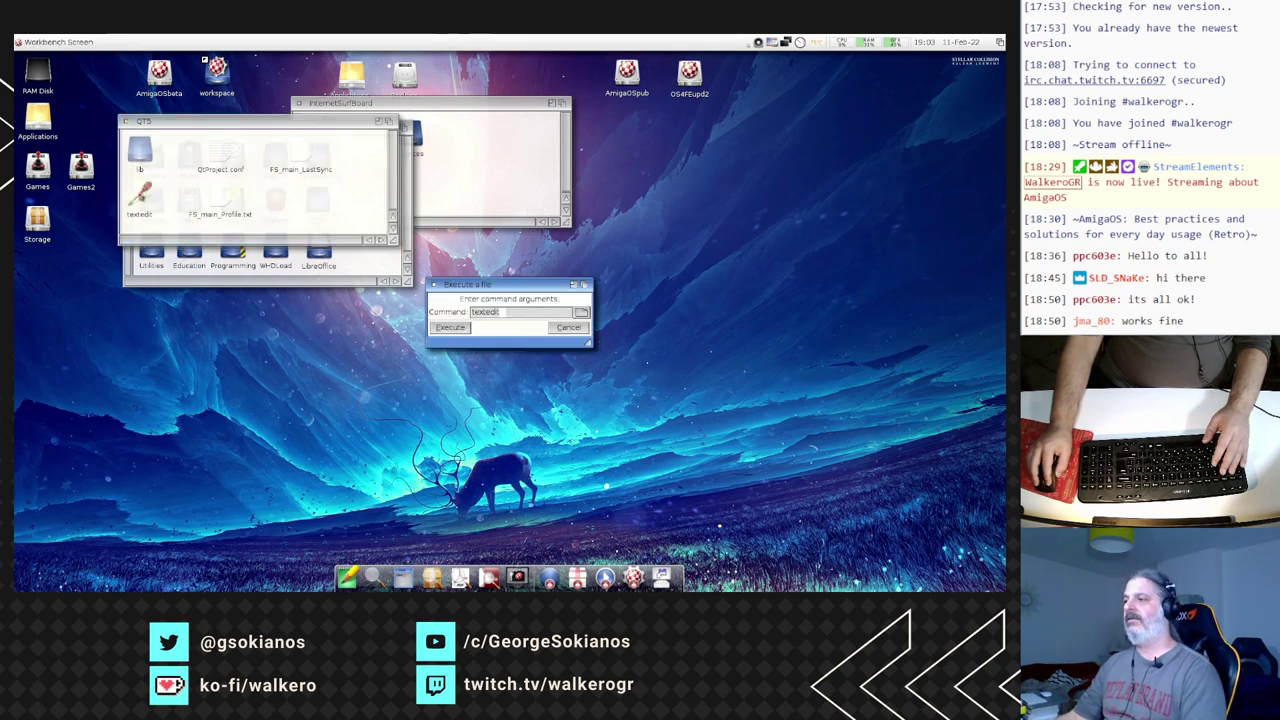
- Assign the missing dev:, qt5-amiga:, config: and remaining volumes to Applications:QT5
click(466, 327)
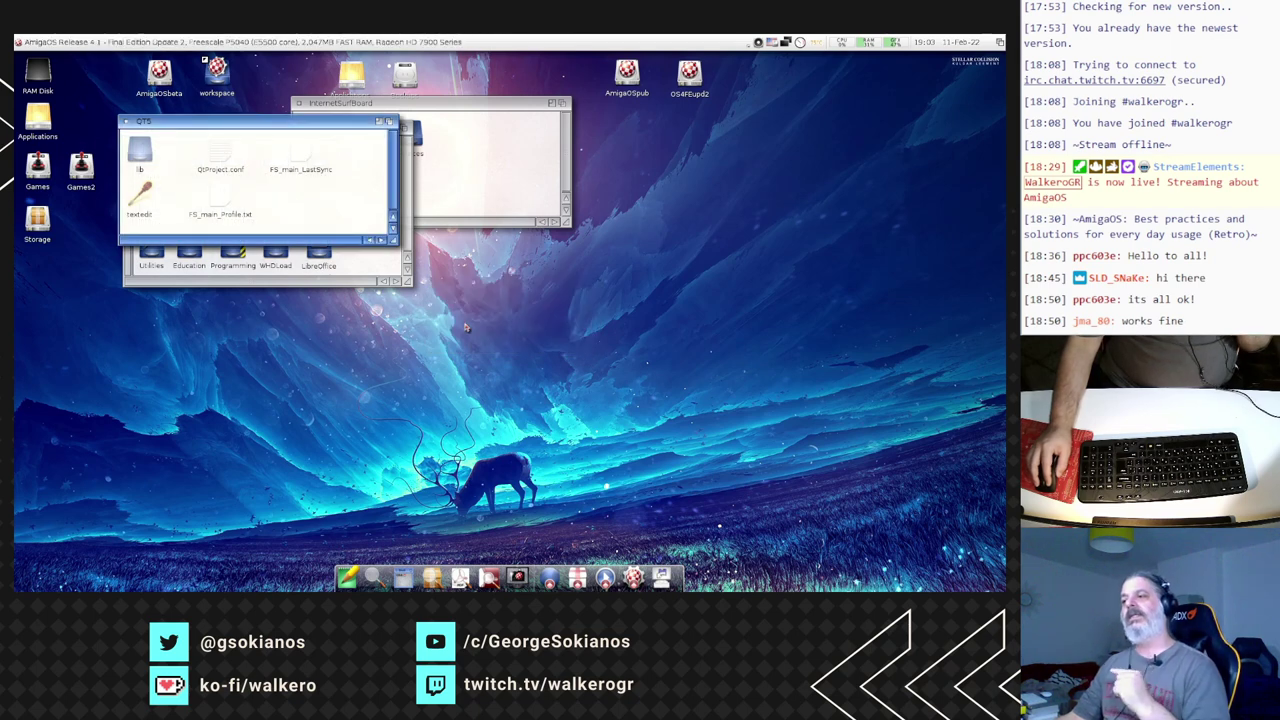
click(484, 354)
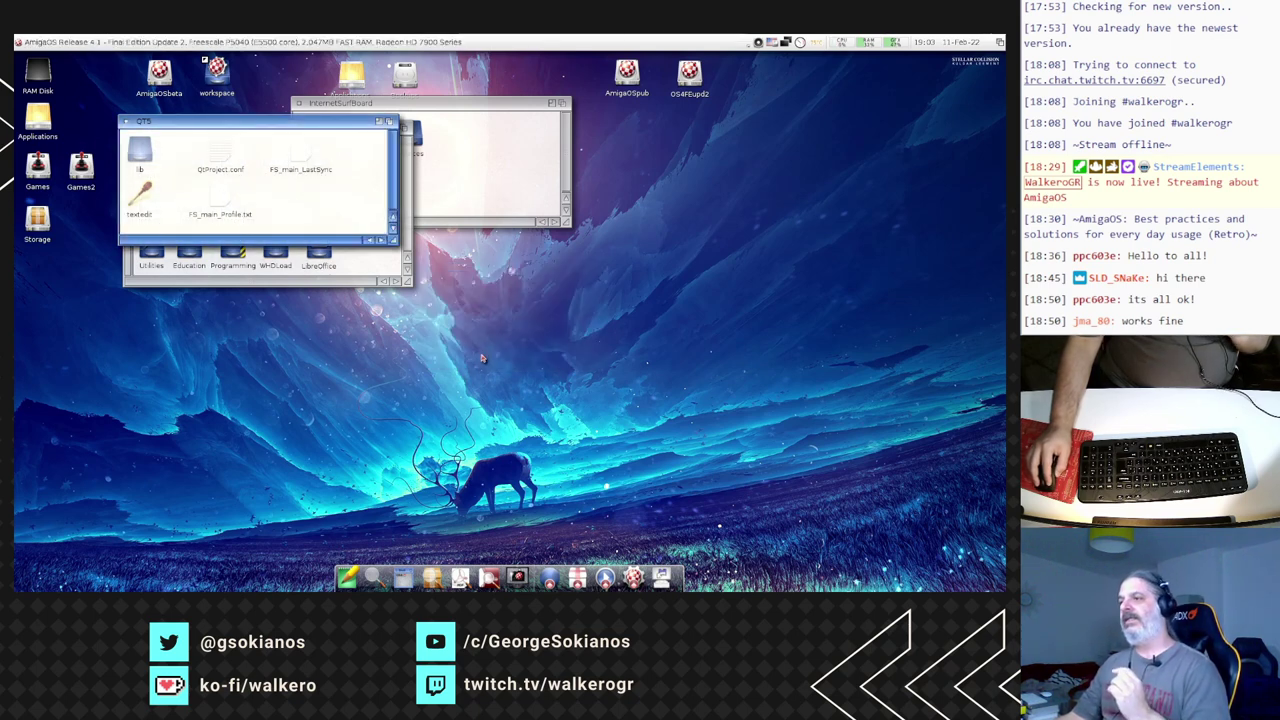
click(298, 480)
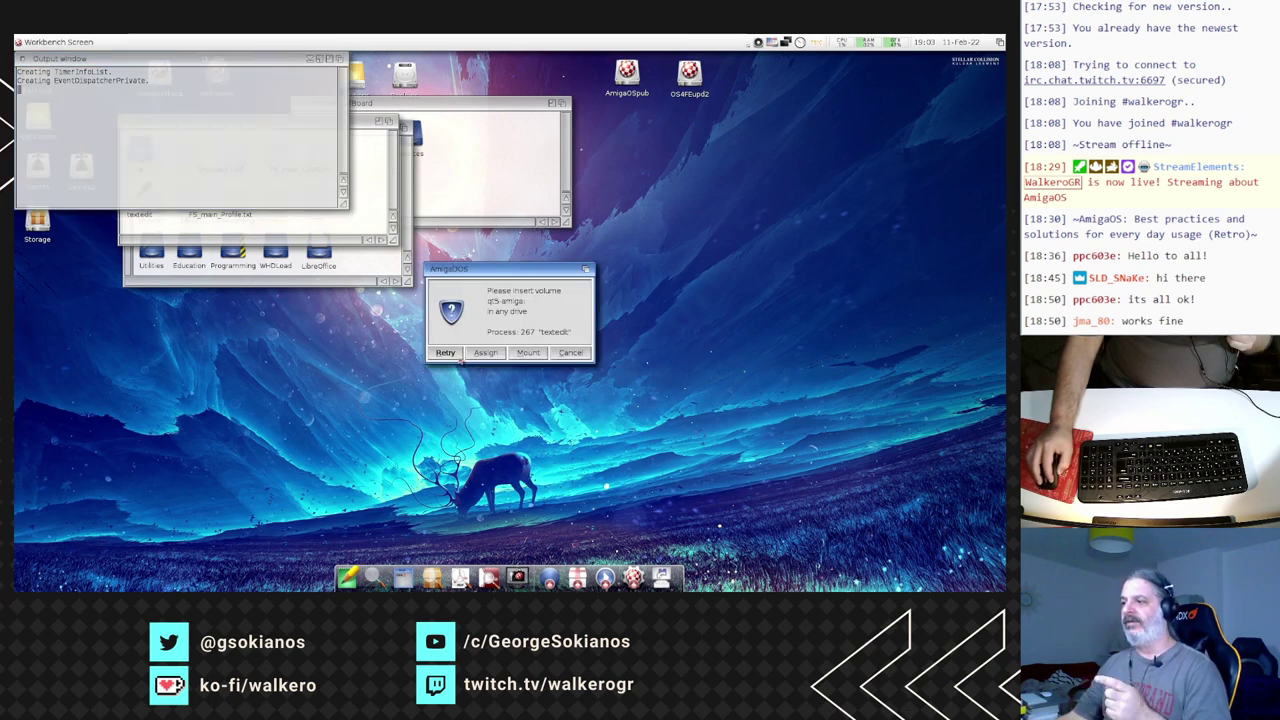
click(446, 353)
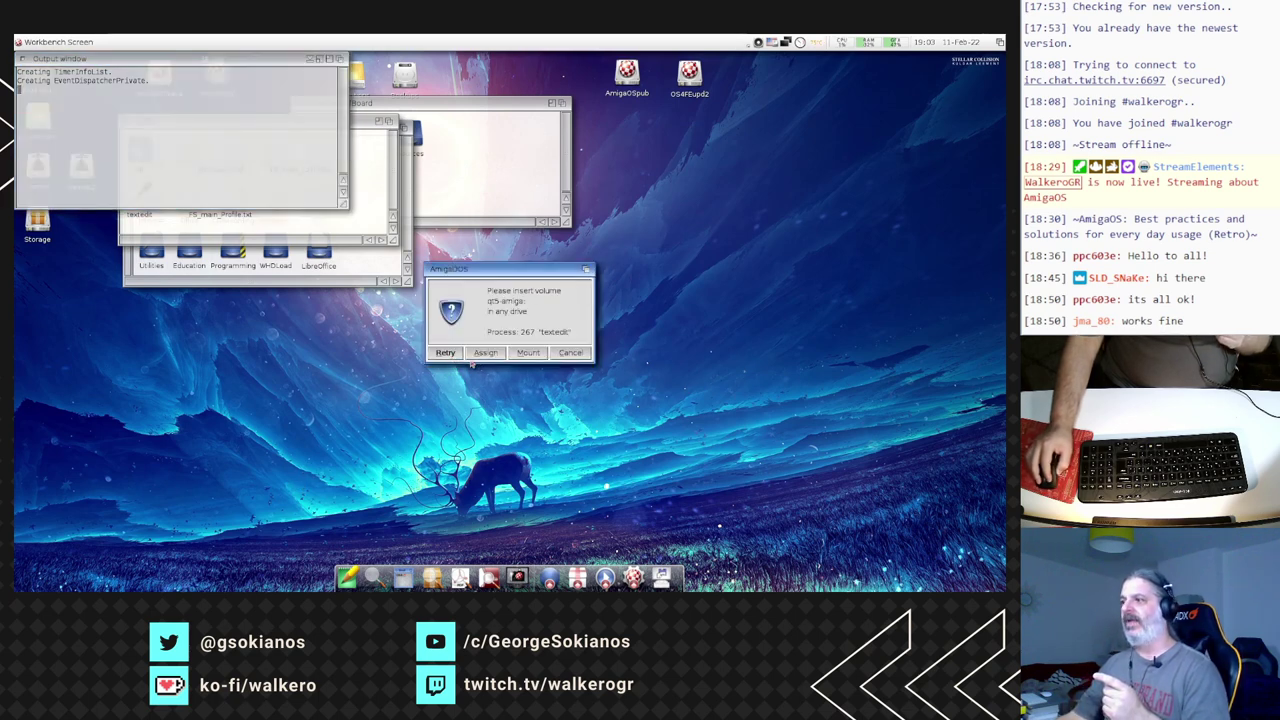
click(483, 356)
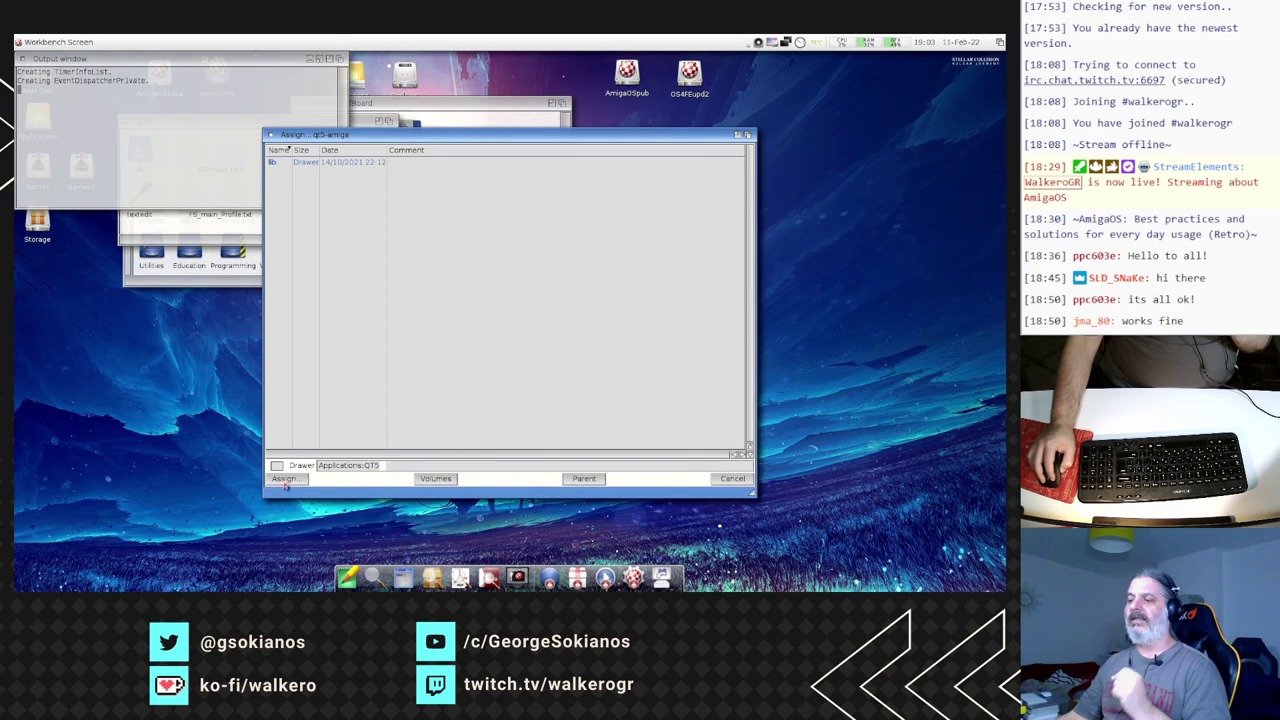
click(285, 479)
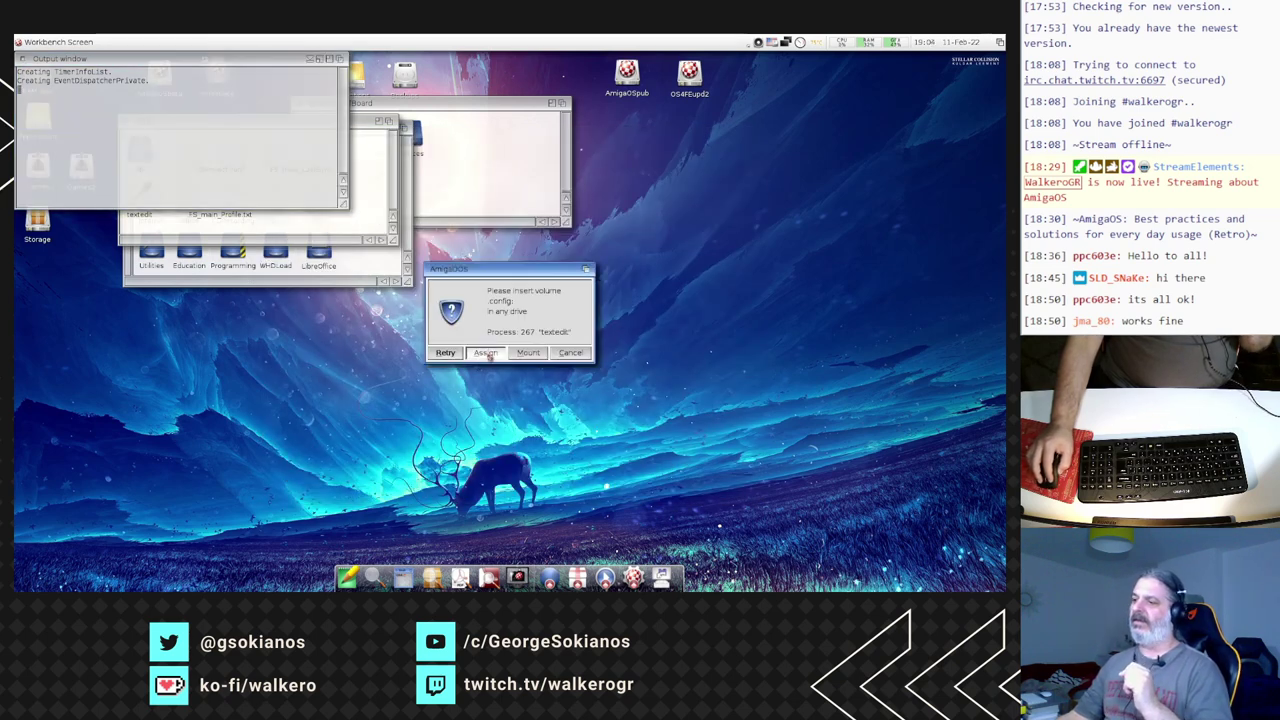
click(485, 353)
click(290, 483)
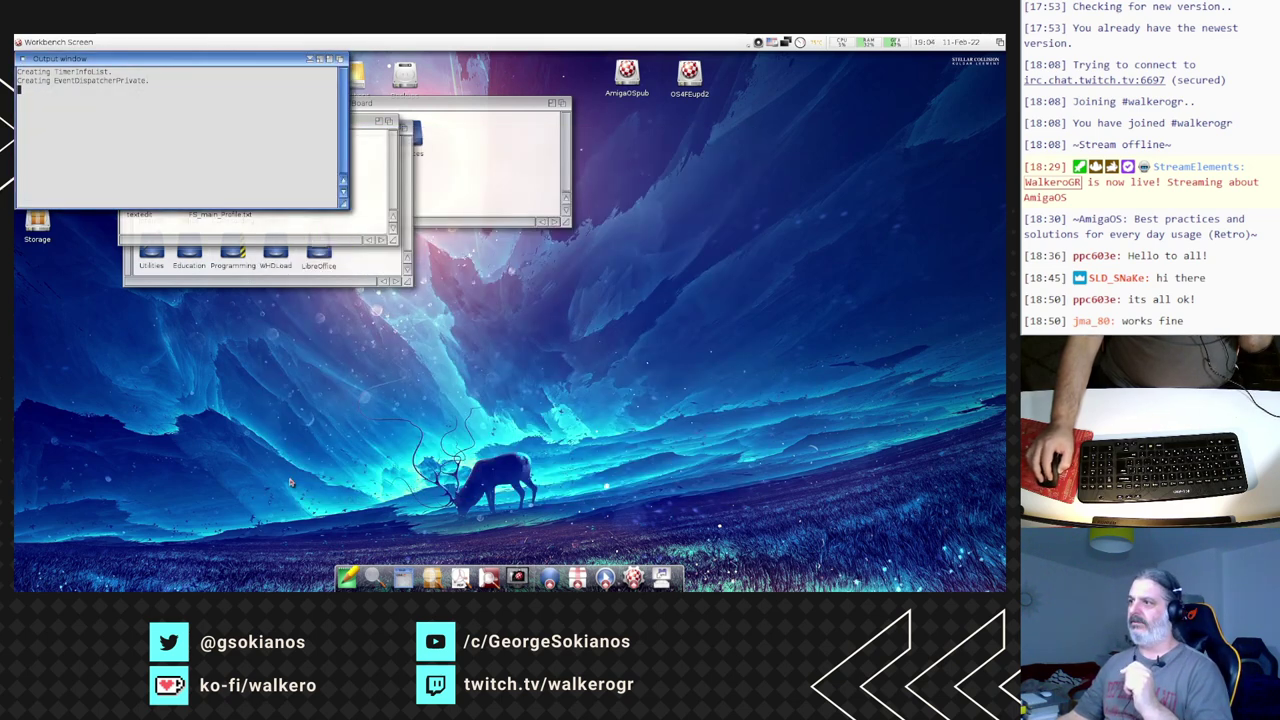
click(494, 357)
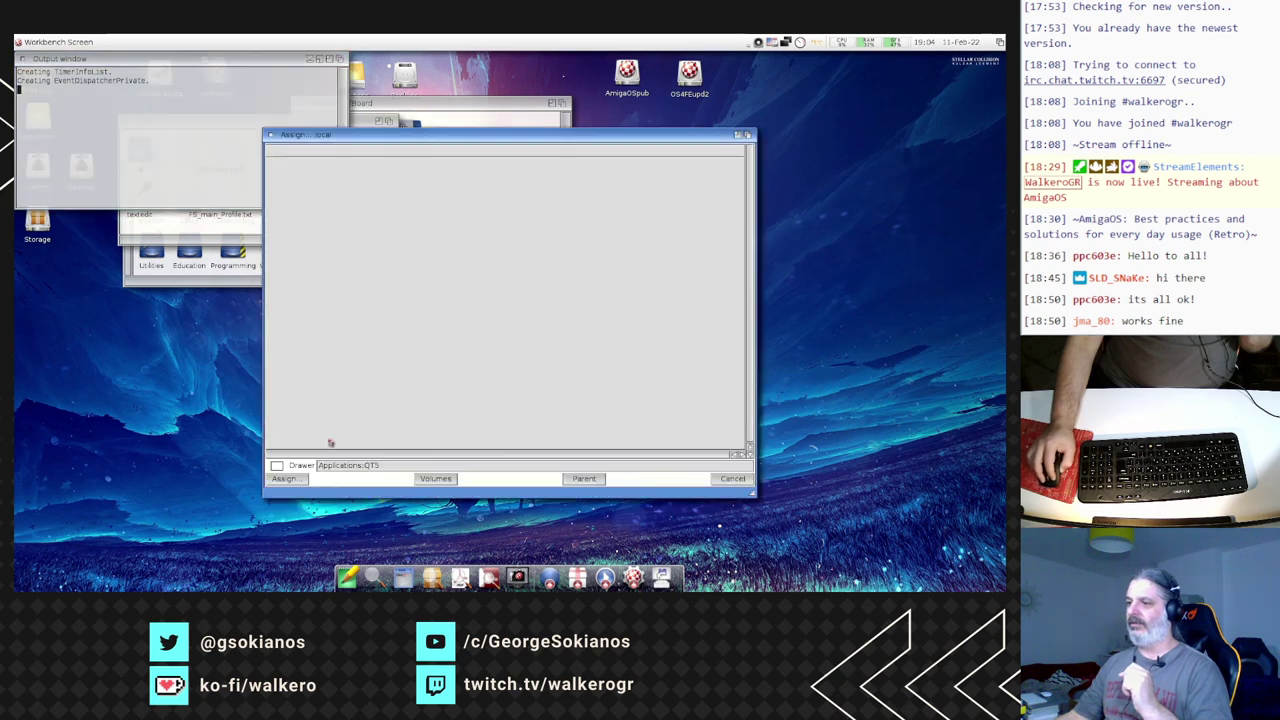
click(288, 480)
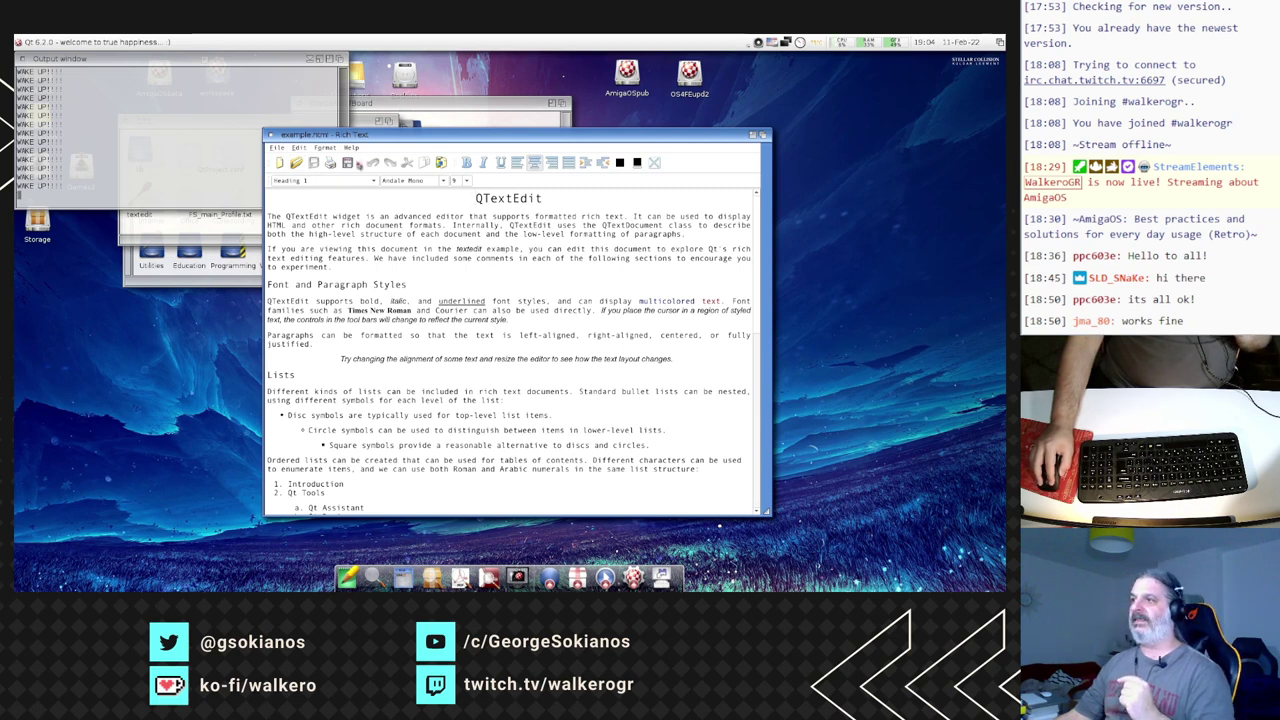
- Open Help > About Qt, look over the Qt 6.2.0 version line, and close the box with OK
click(353, 148)
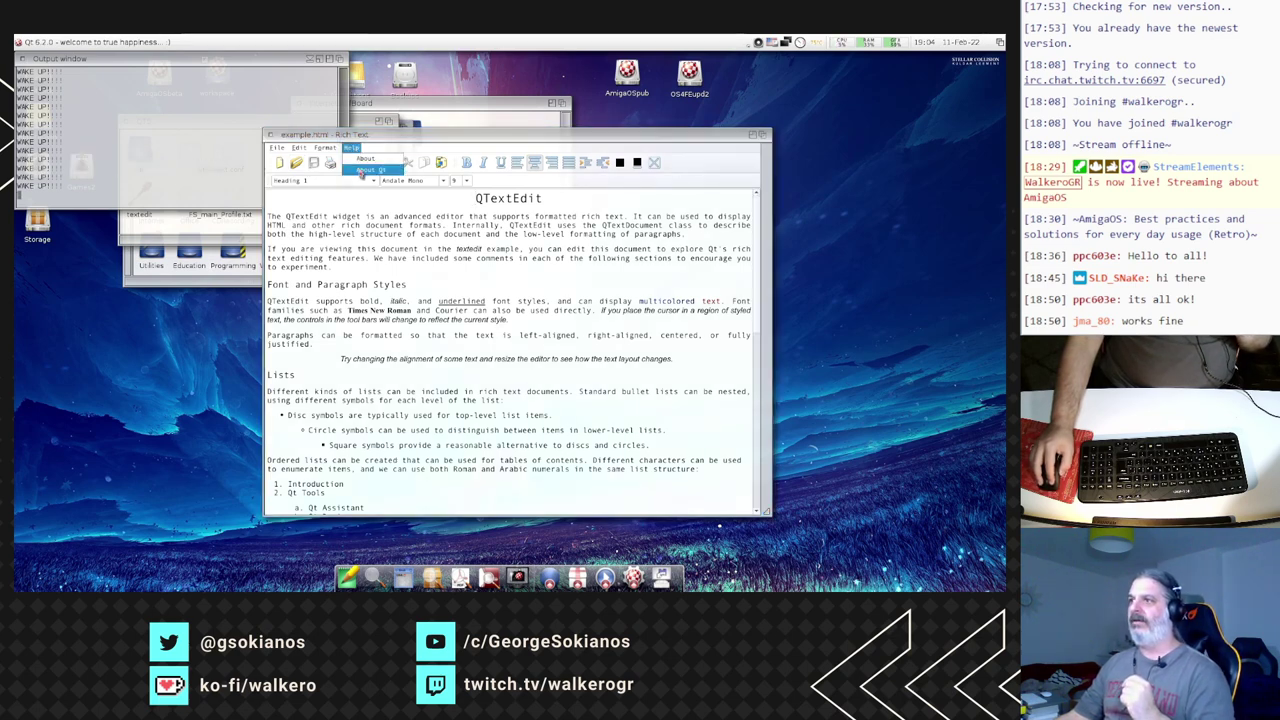
click(366, 170)
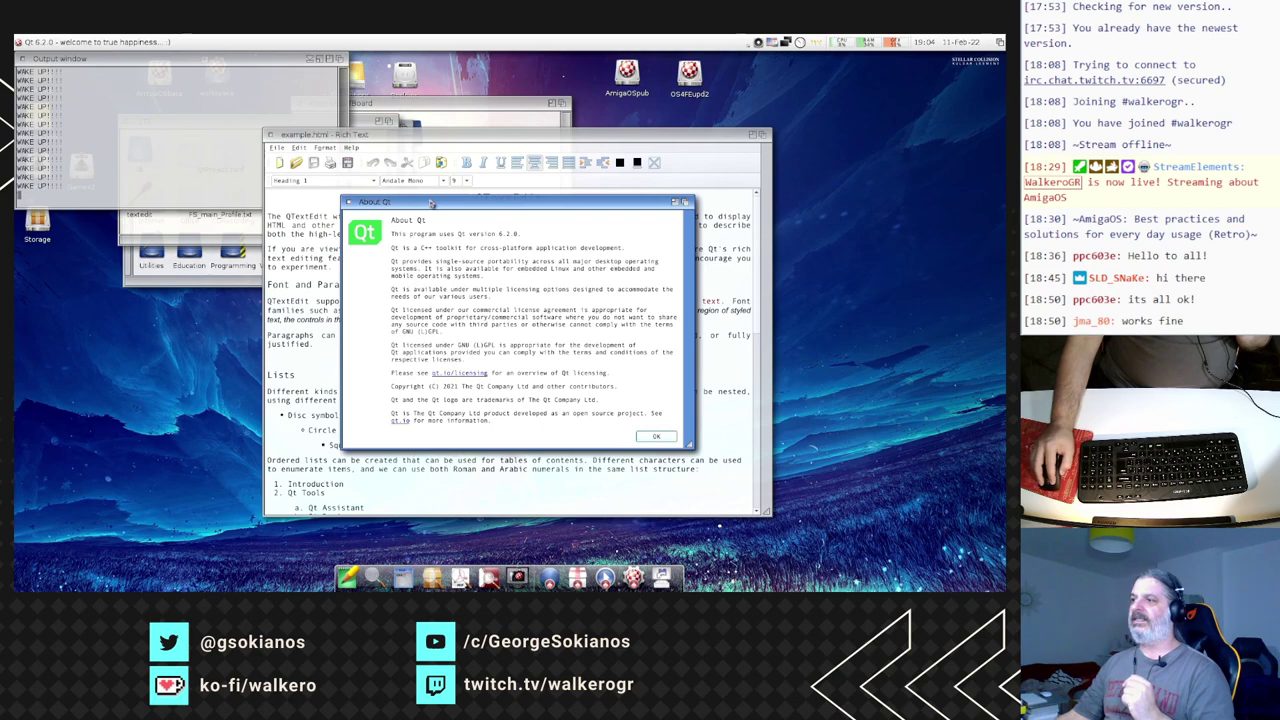
drag(432, 204, 321, 160)
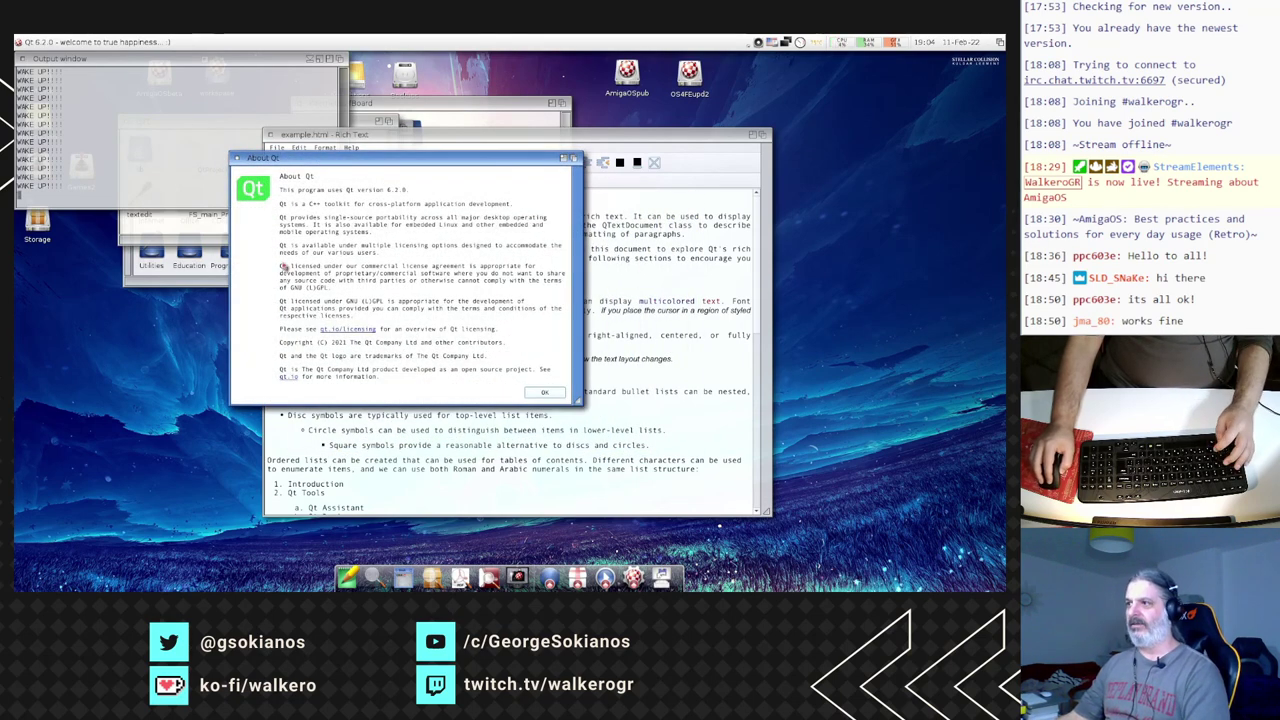
key(super+Up)
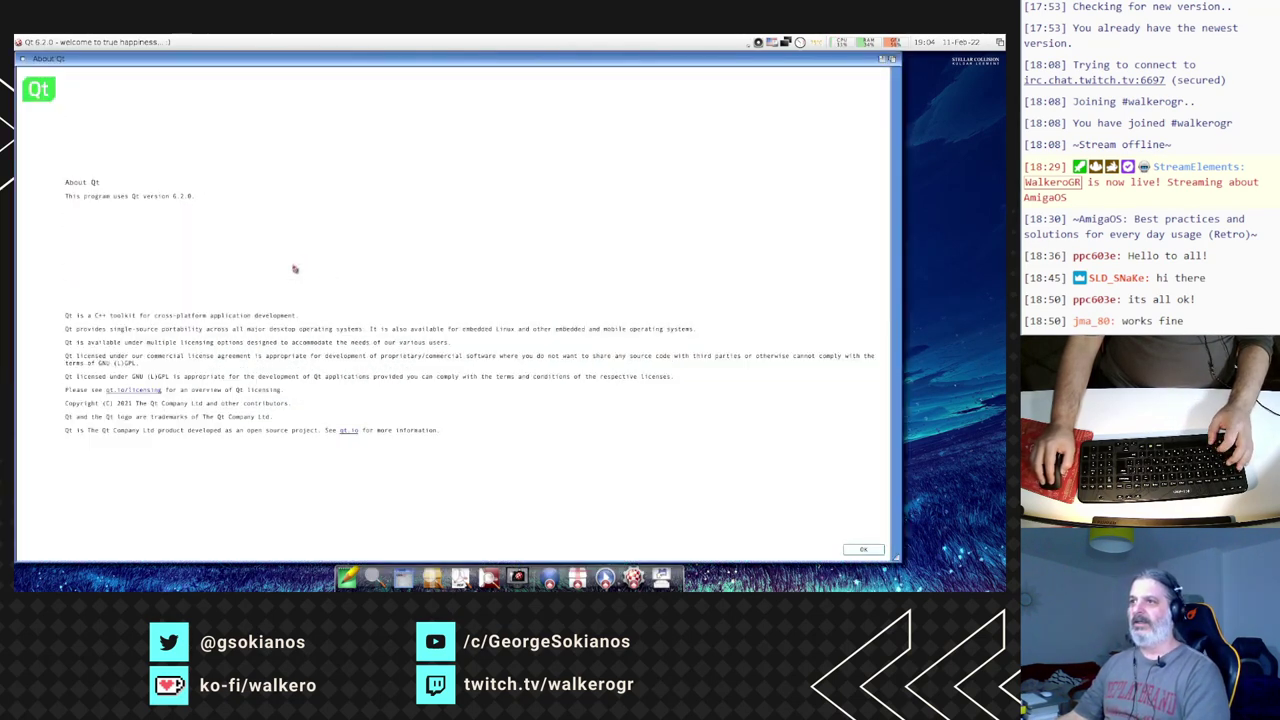
key(super+Up)
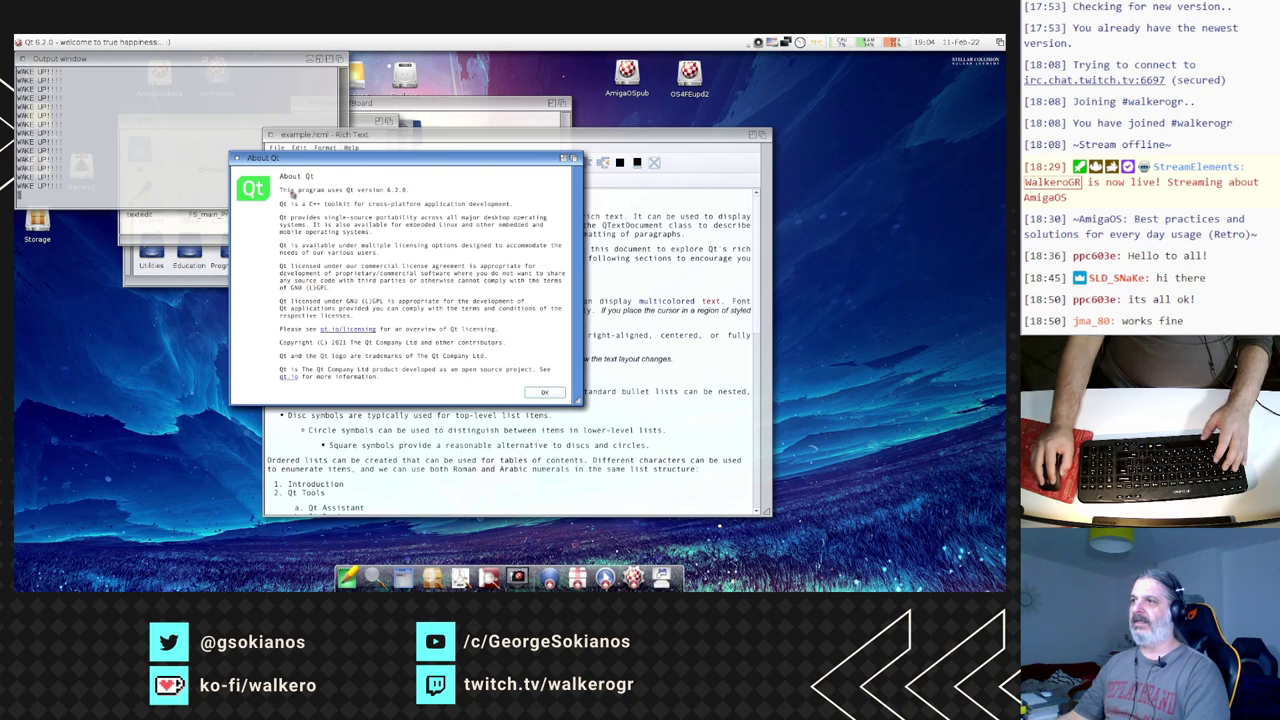
drag(292, 193, 410, 198)
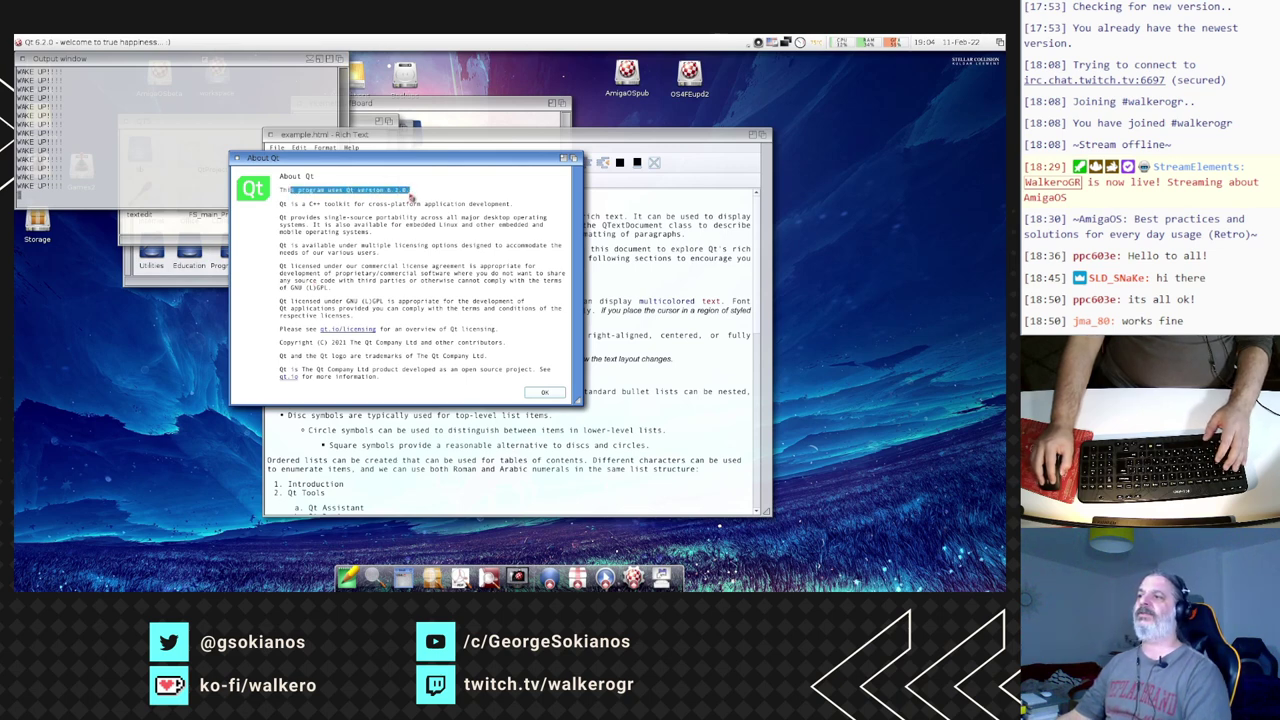
click(408, 197)
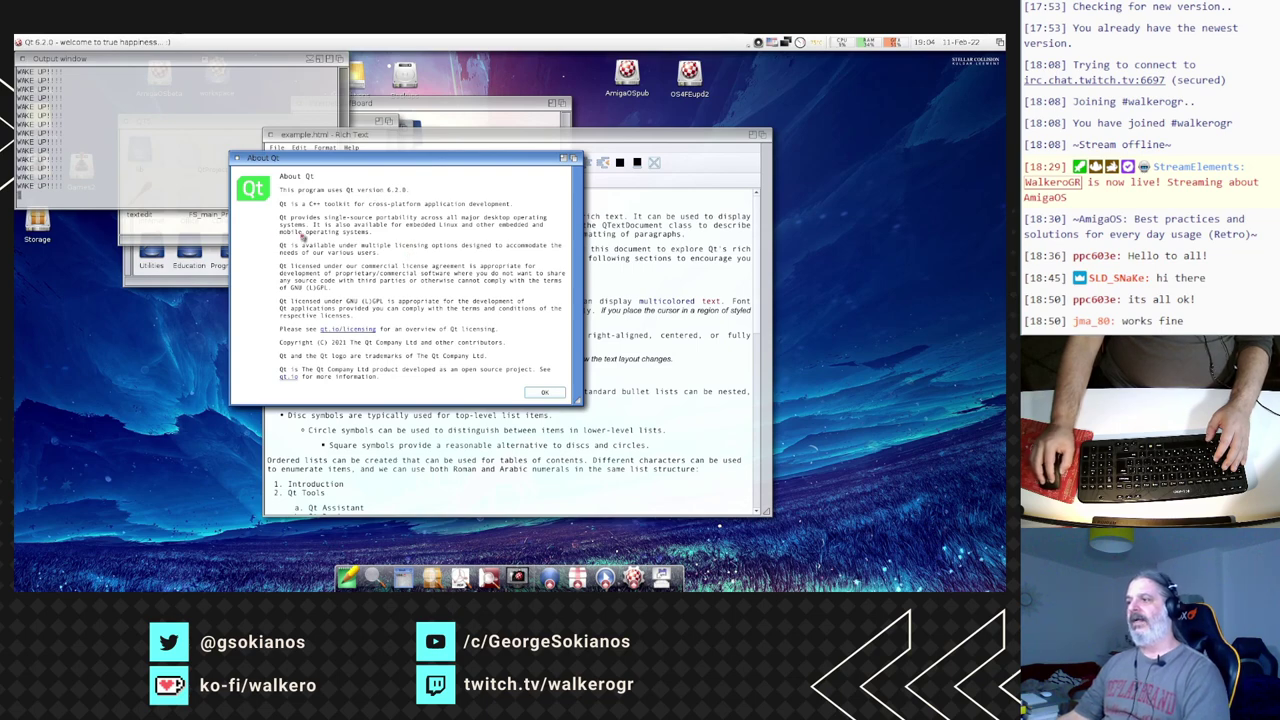
click(542, 393)
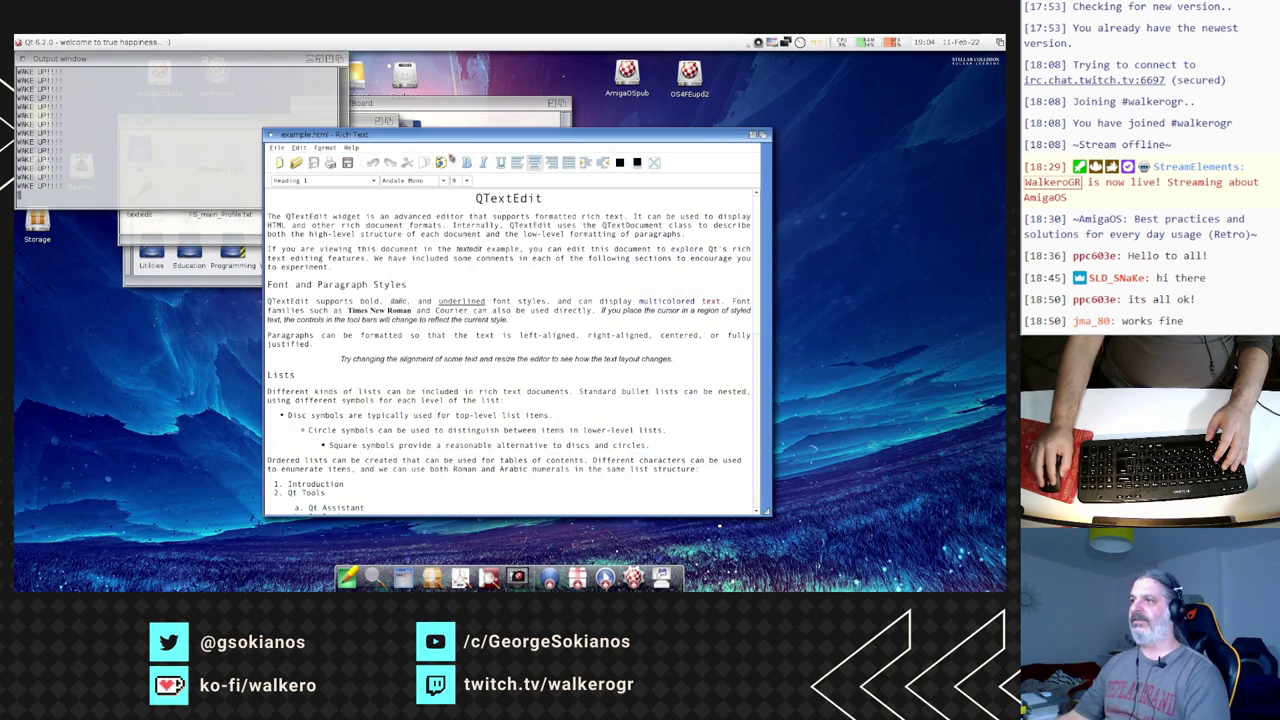
- Break the first paragraph after the opening T and type HELLO WORLD on the new line
drag(381, 138, 307, 106)
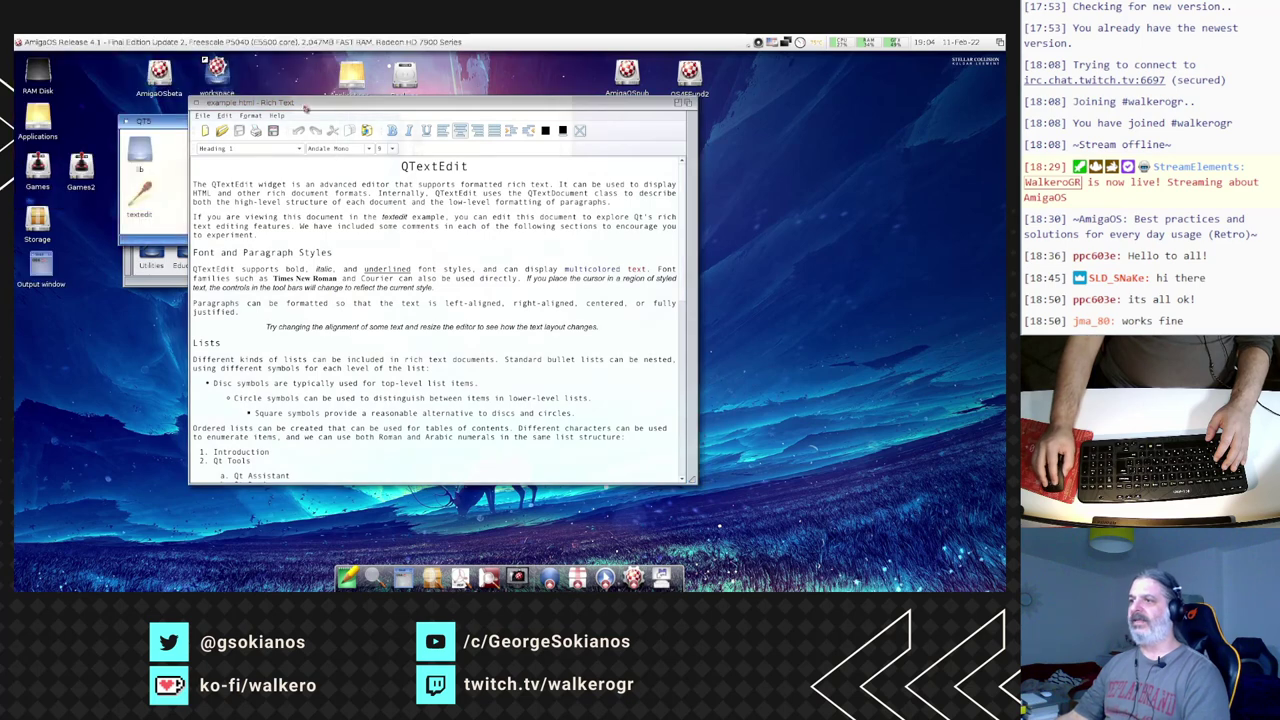
click(240, 390)
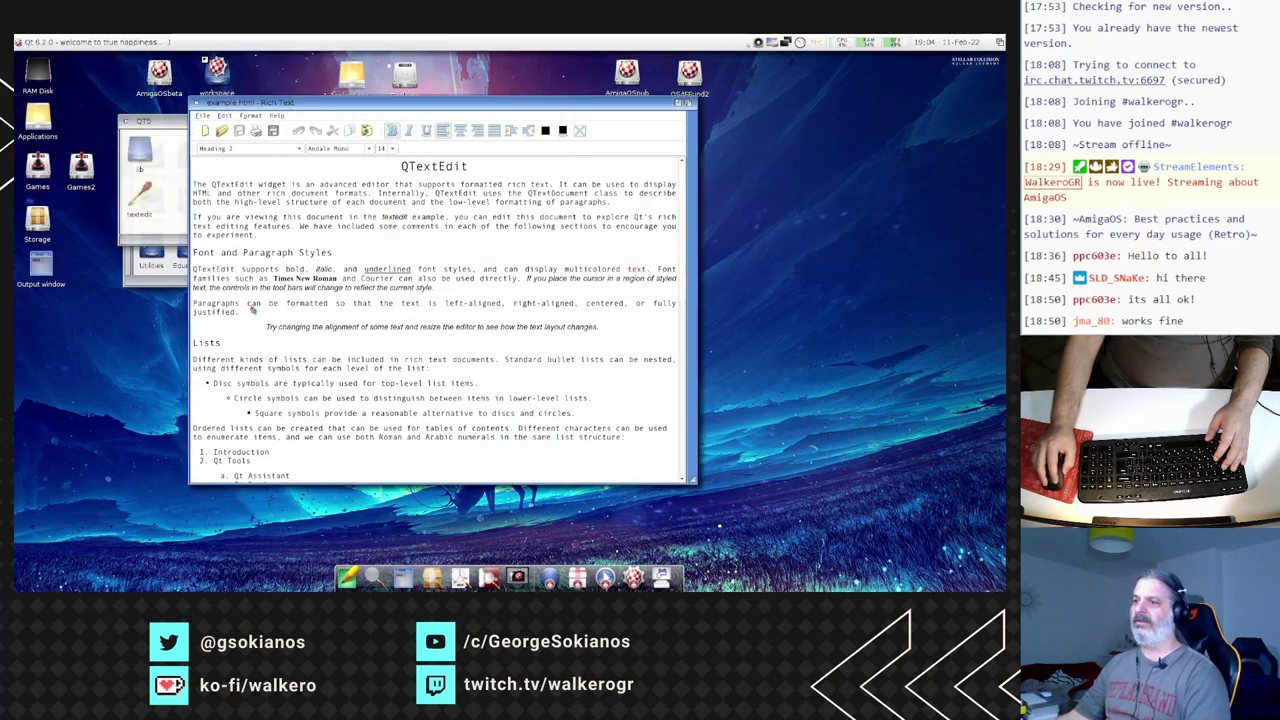
drag(234, 368, 235, 264)
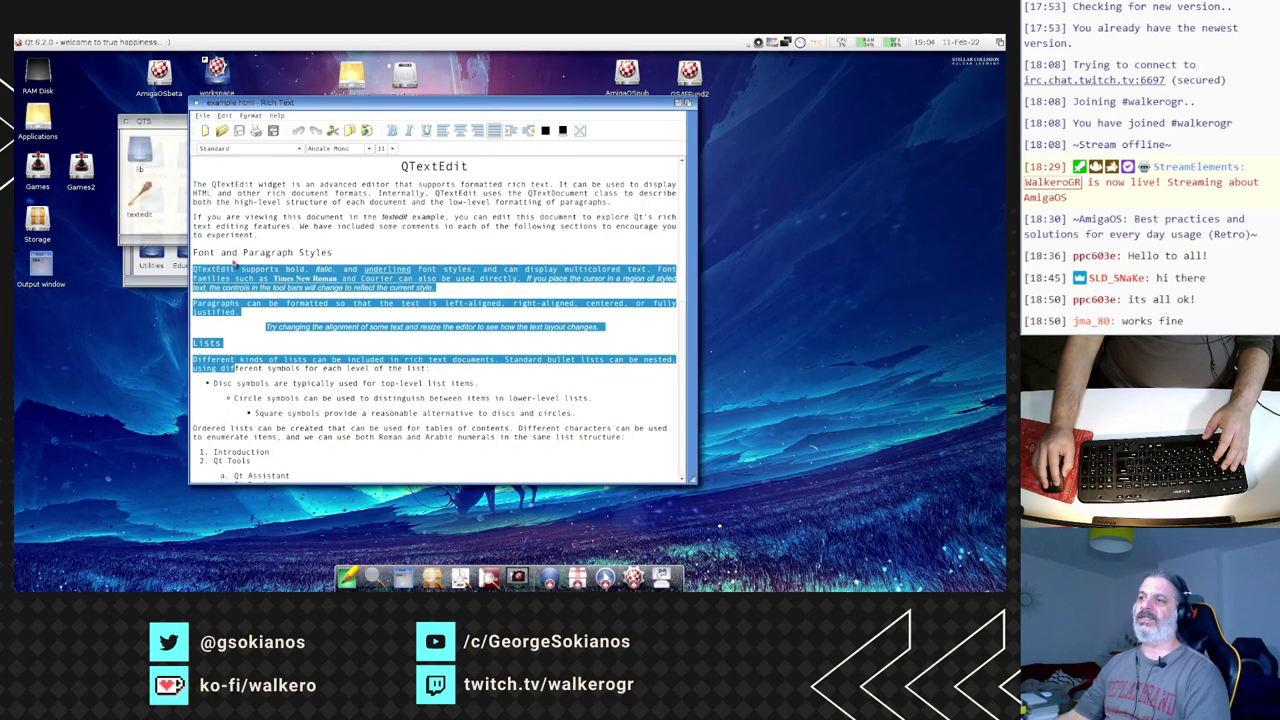
click(234, 264)
click(204, 187)
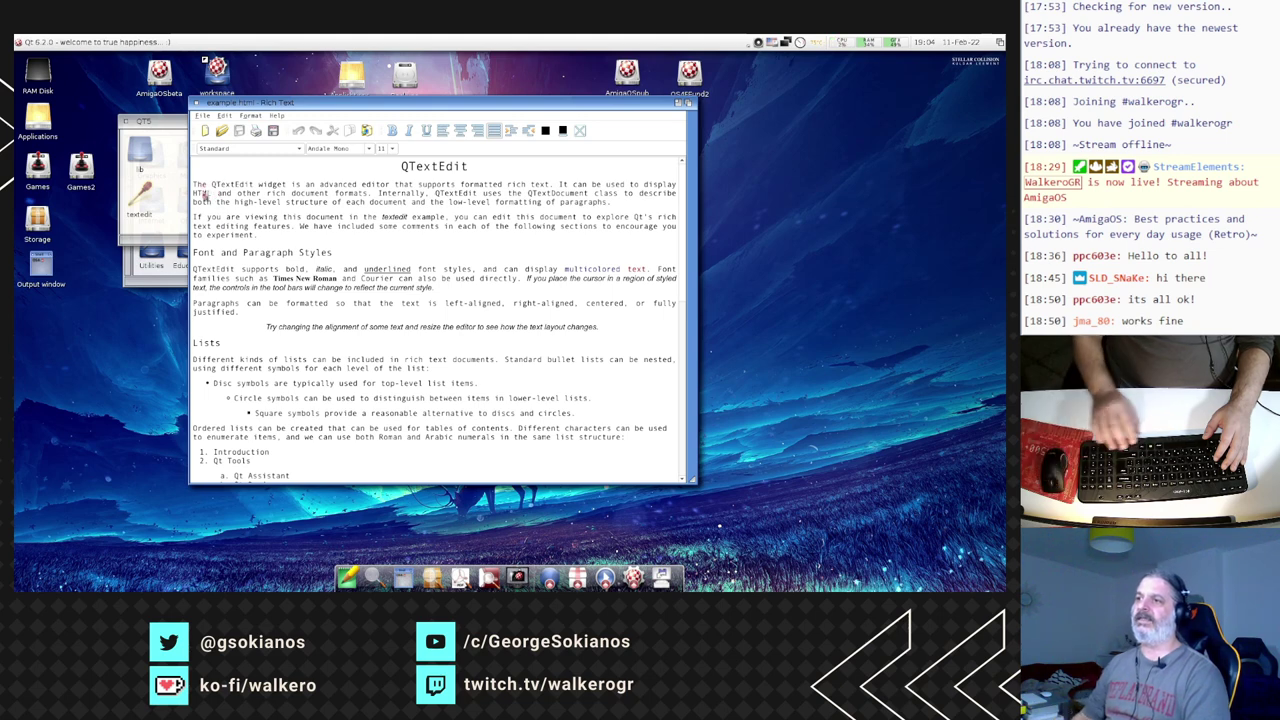
key(Return)
key(Return)
key(Return)
key(Return)
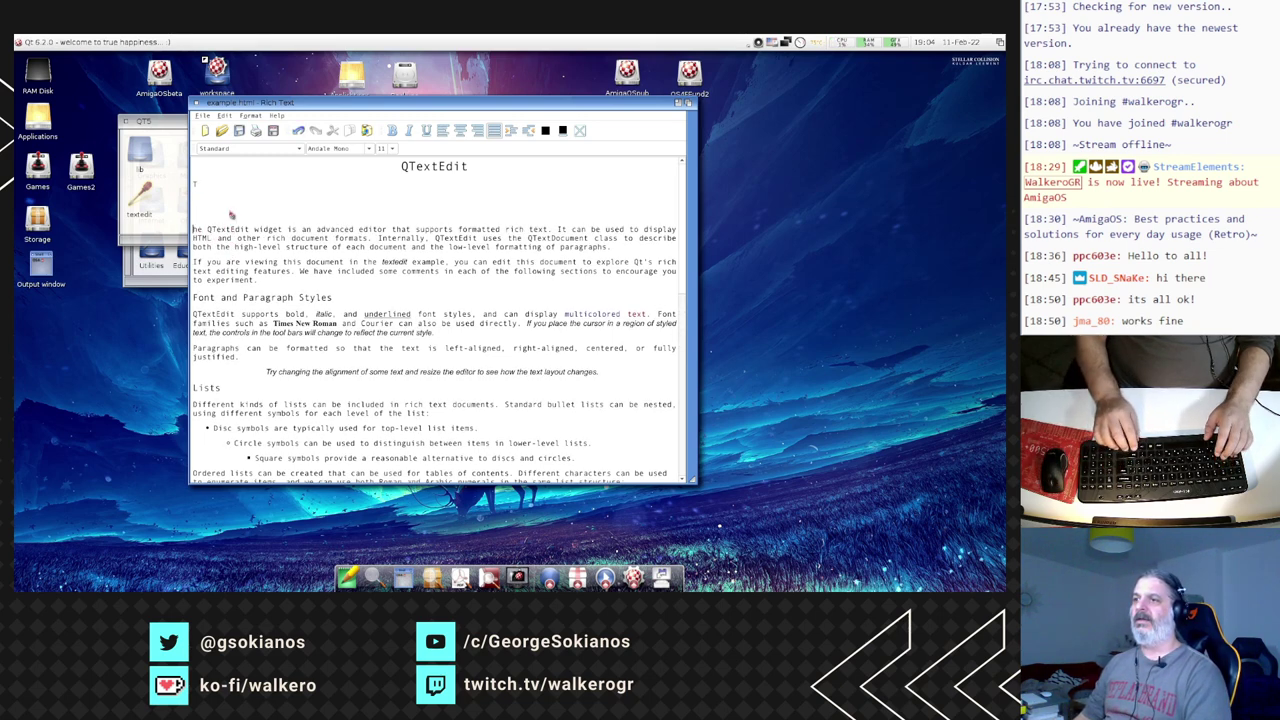
text(HELLO )
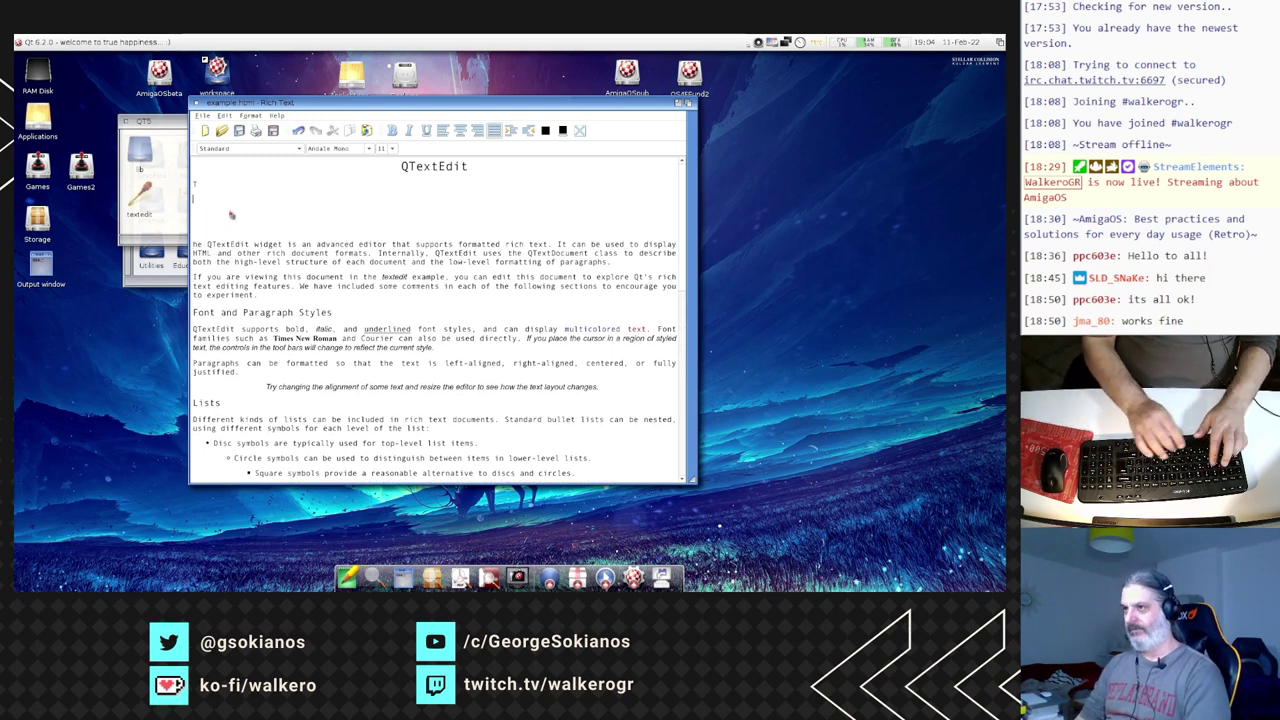
text(WORLD)
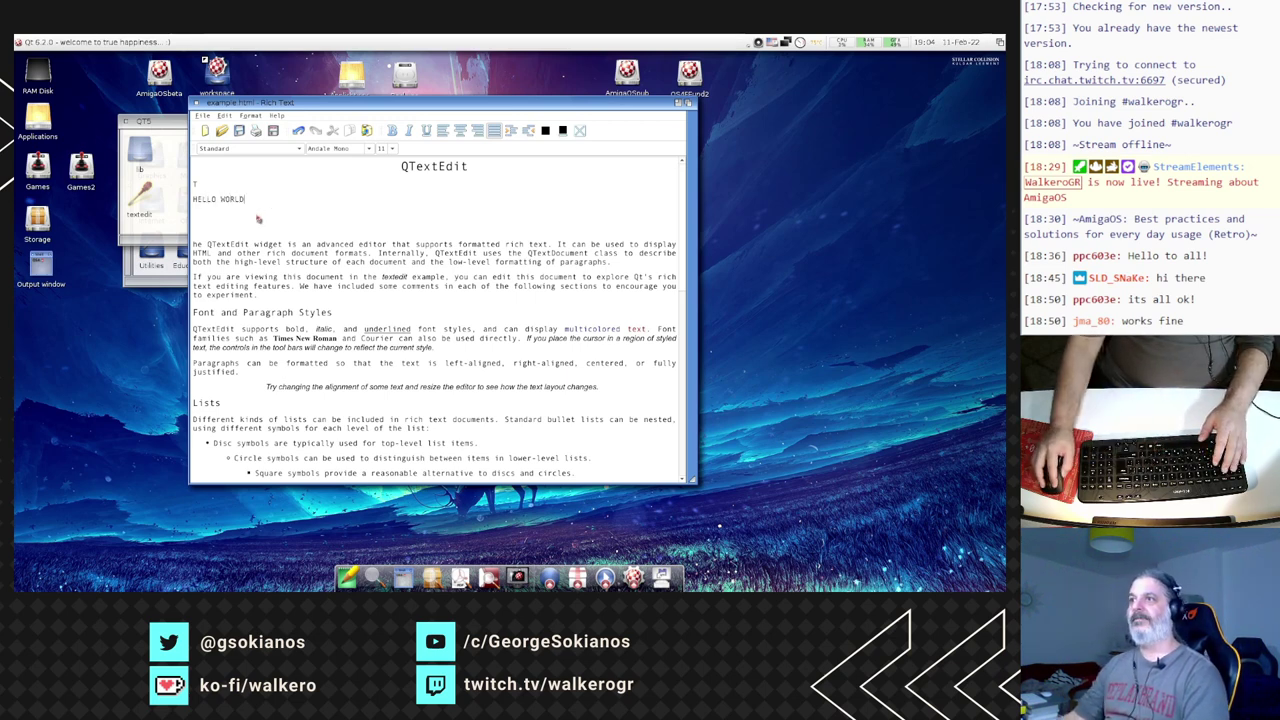
- Apply the Comic Sans MS font to the HELLO WORLD line
click(290, 148)
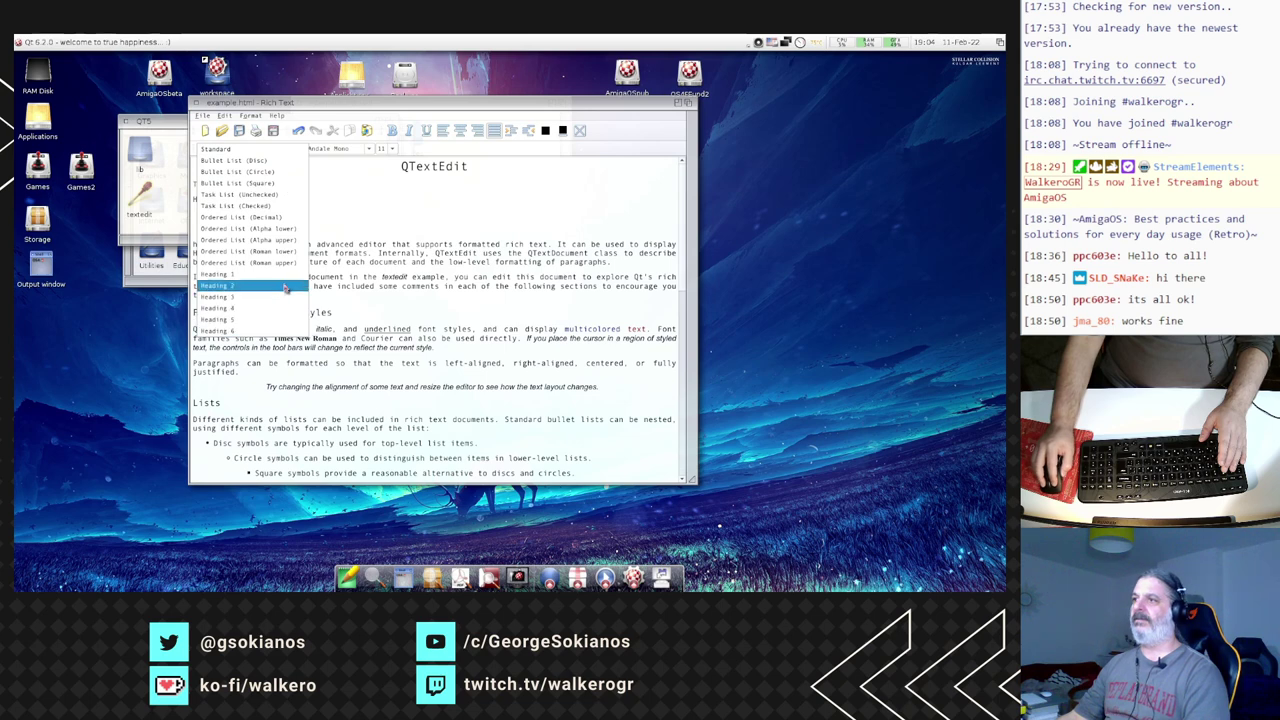
click(325, 149)
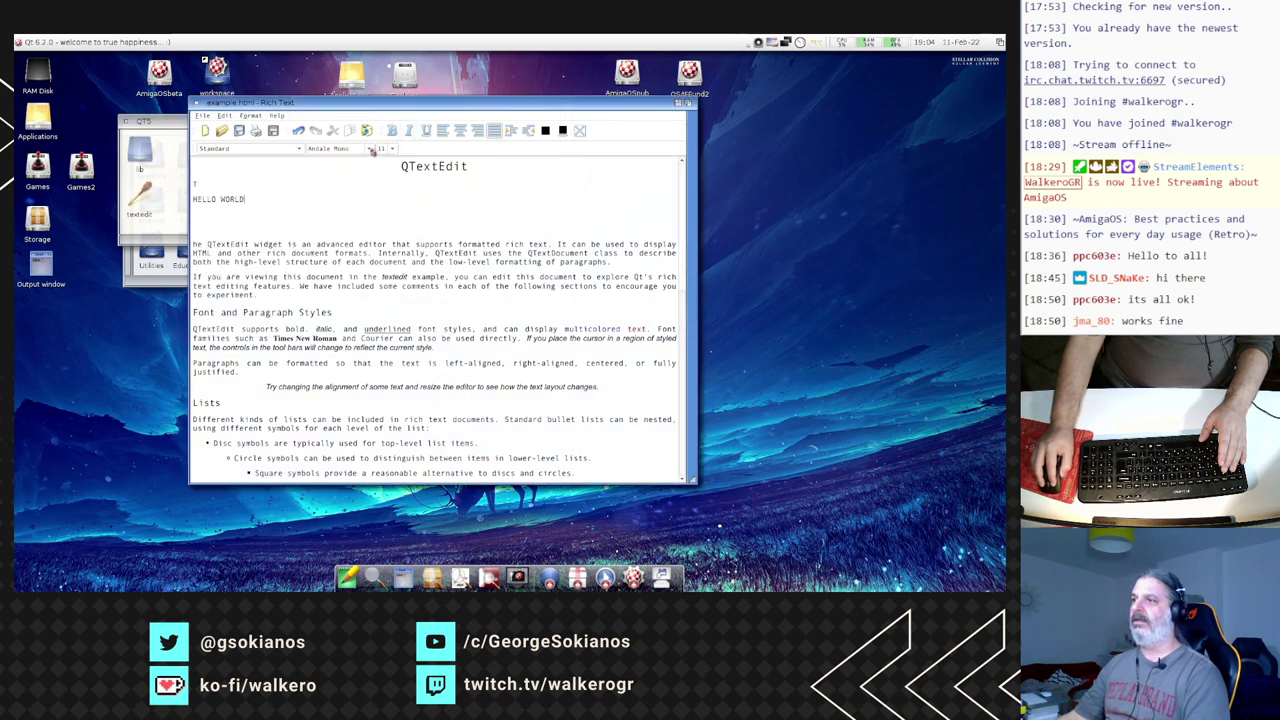
click(371, 149)
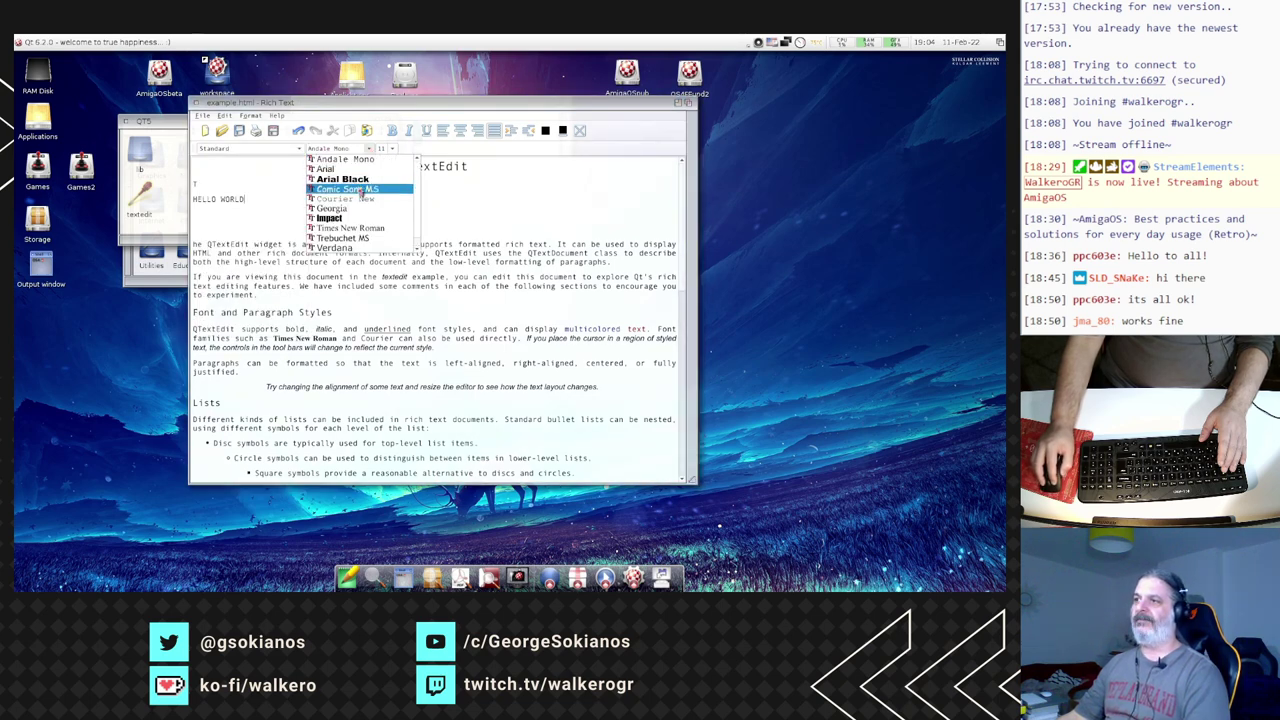
click(360, 190)
triple_click(220, 201)
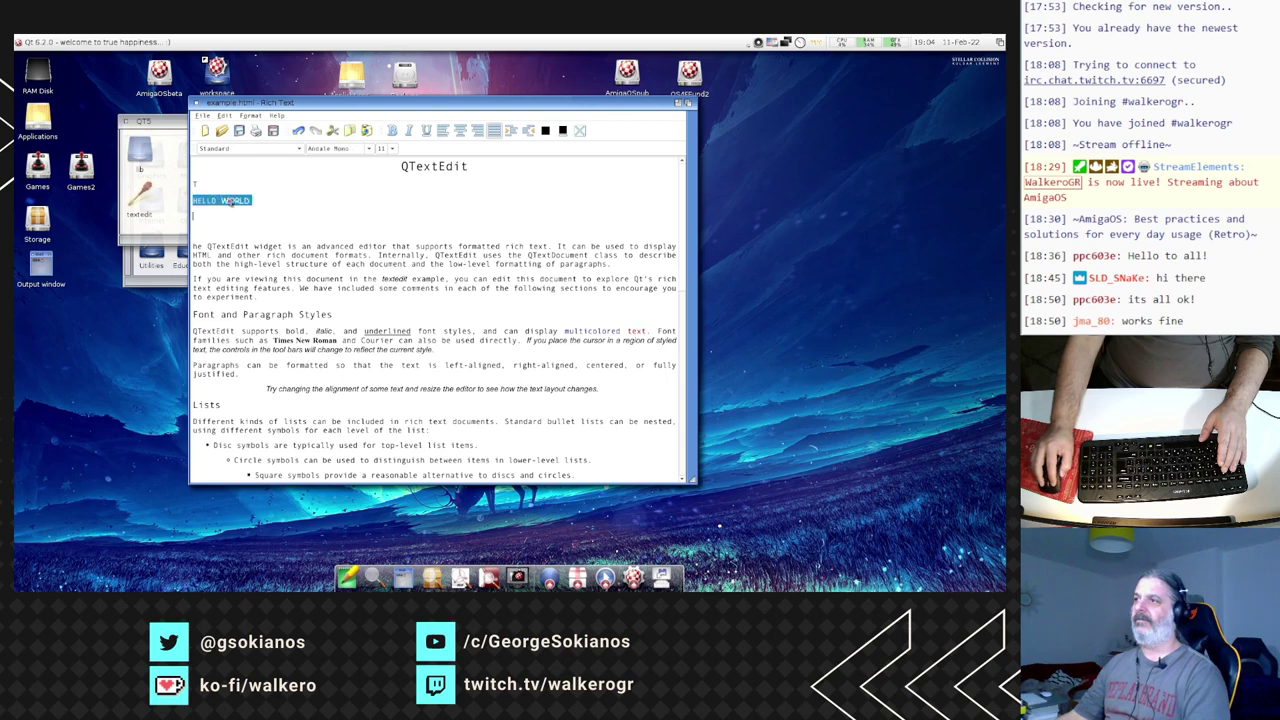
click(368, 149)
click(357, 191)
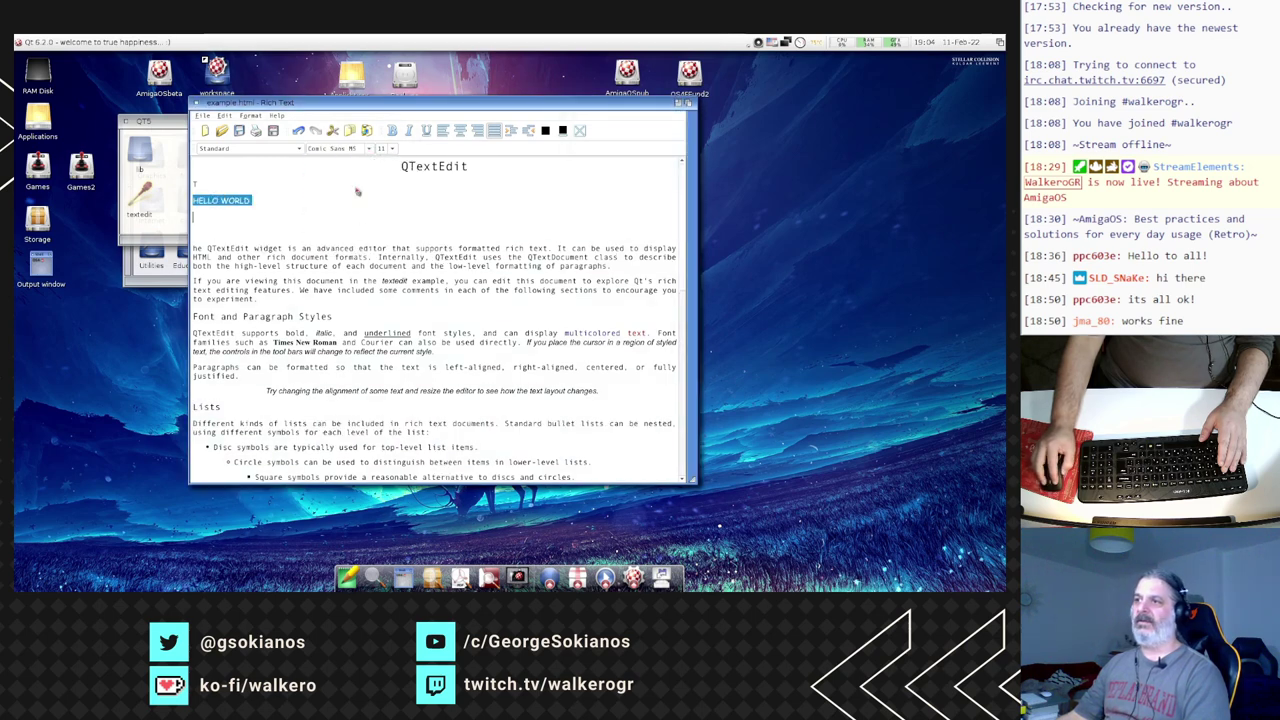
click(322, 256)
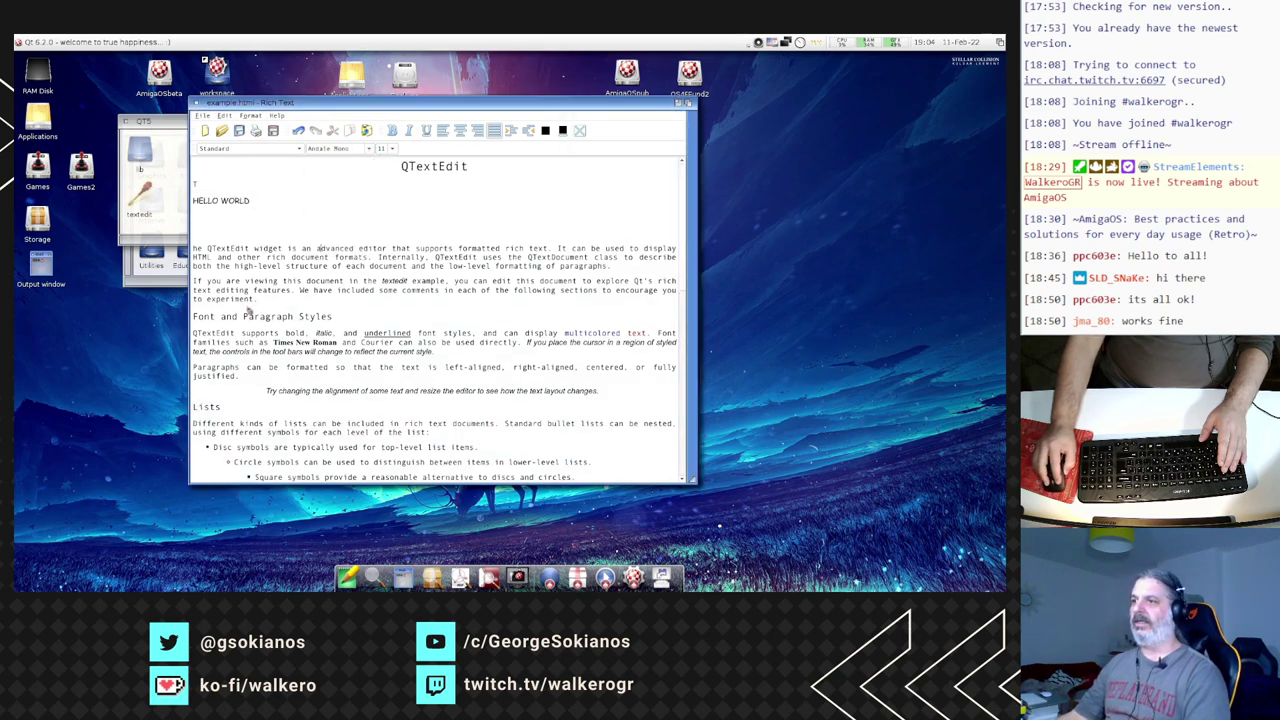
- Right-align the first two body paragraphs of the document
triple_click(229, 248)
click(460, 133)
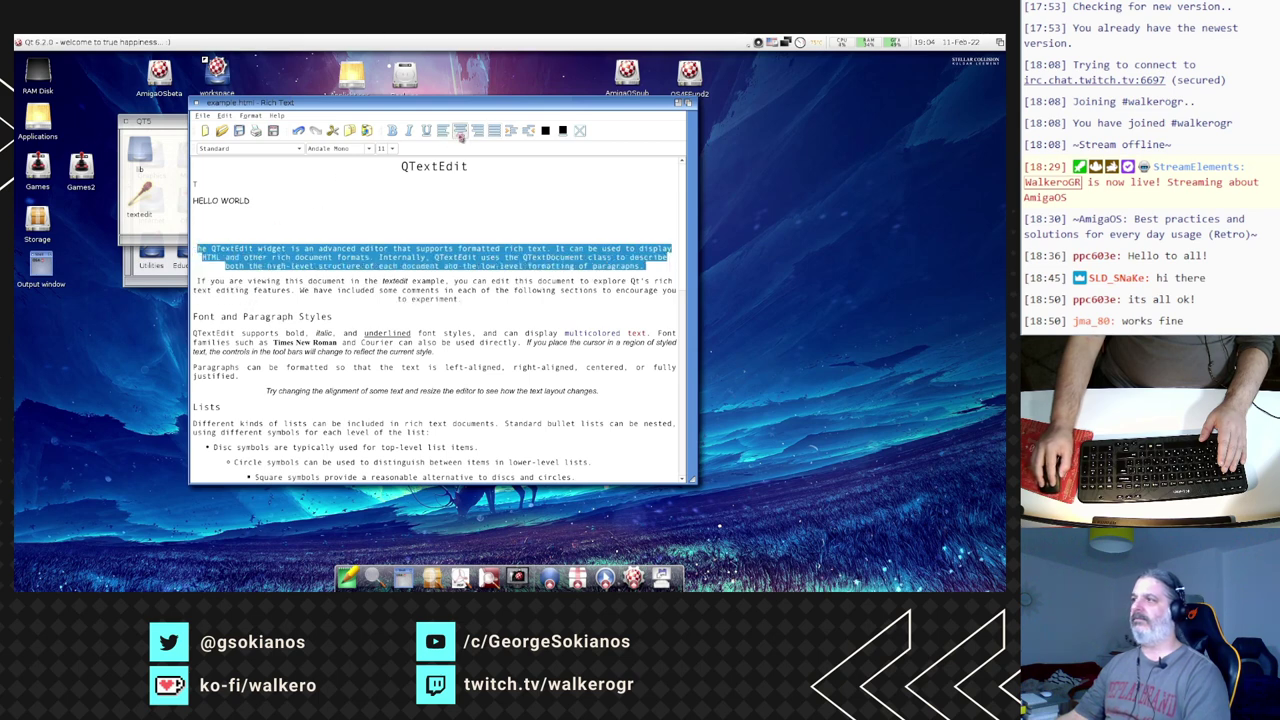
click(477, 133)
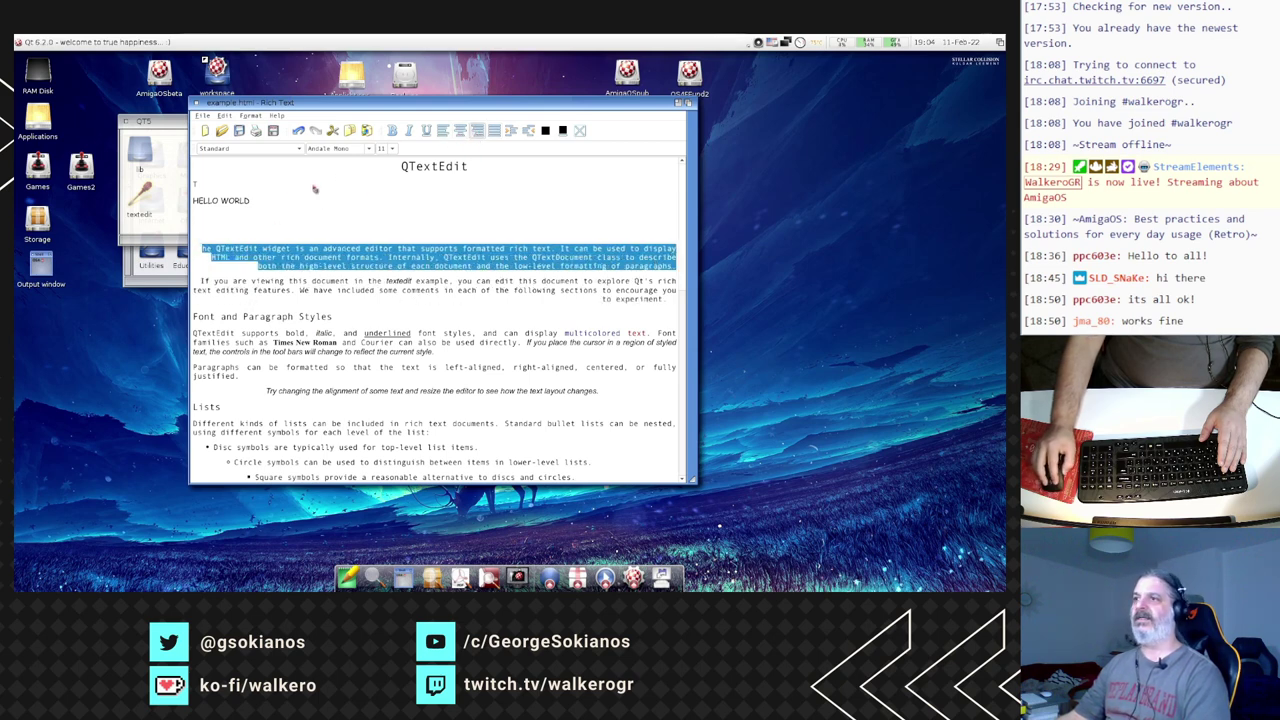
click(248, 236)
shift+click(518, 291)
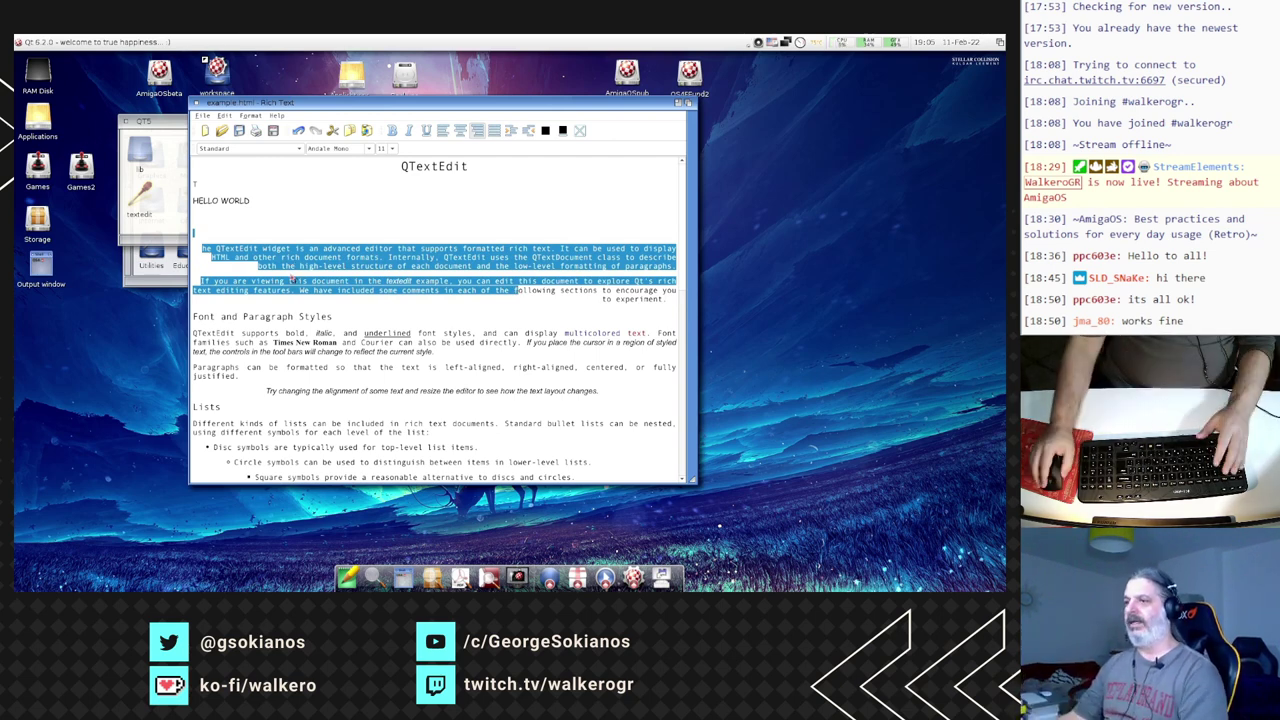
click(379, 321)
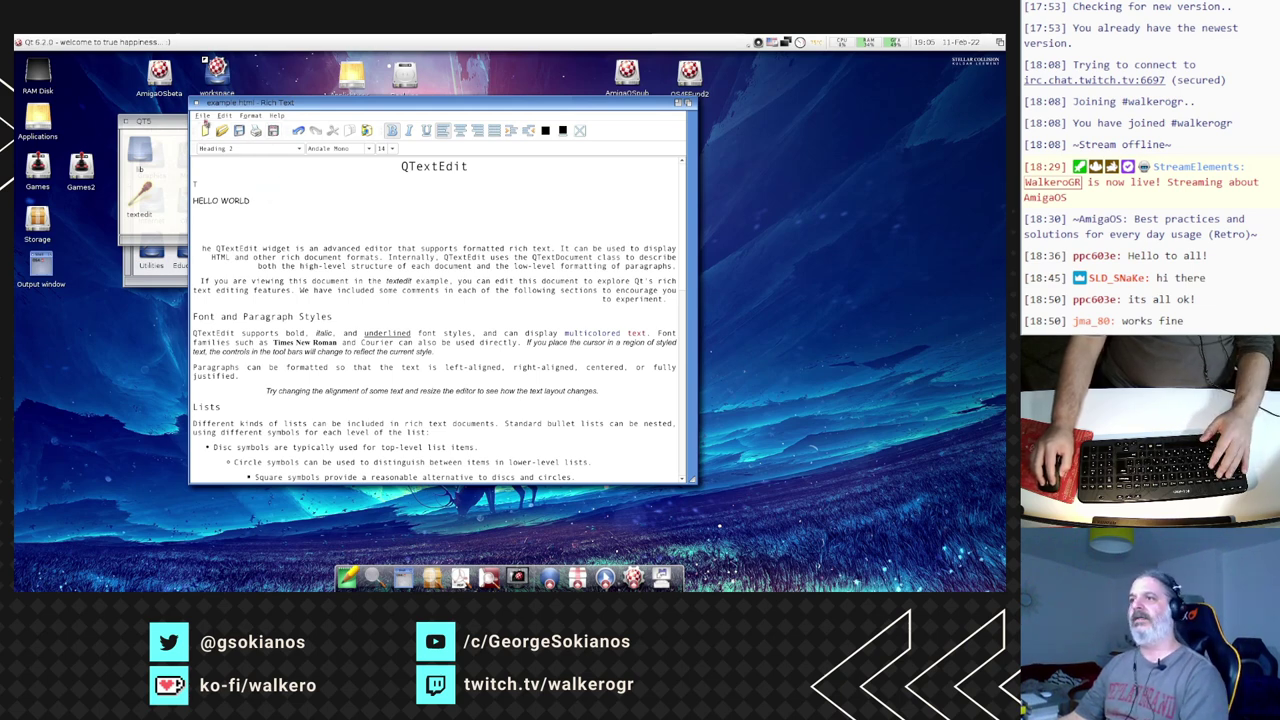
- Browse the File, Edit and Help menus without choosing any command
click(202, 115)
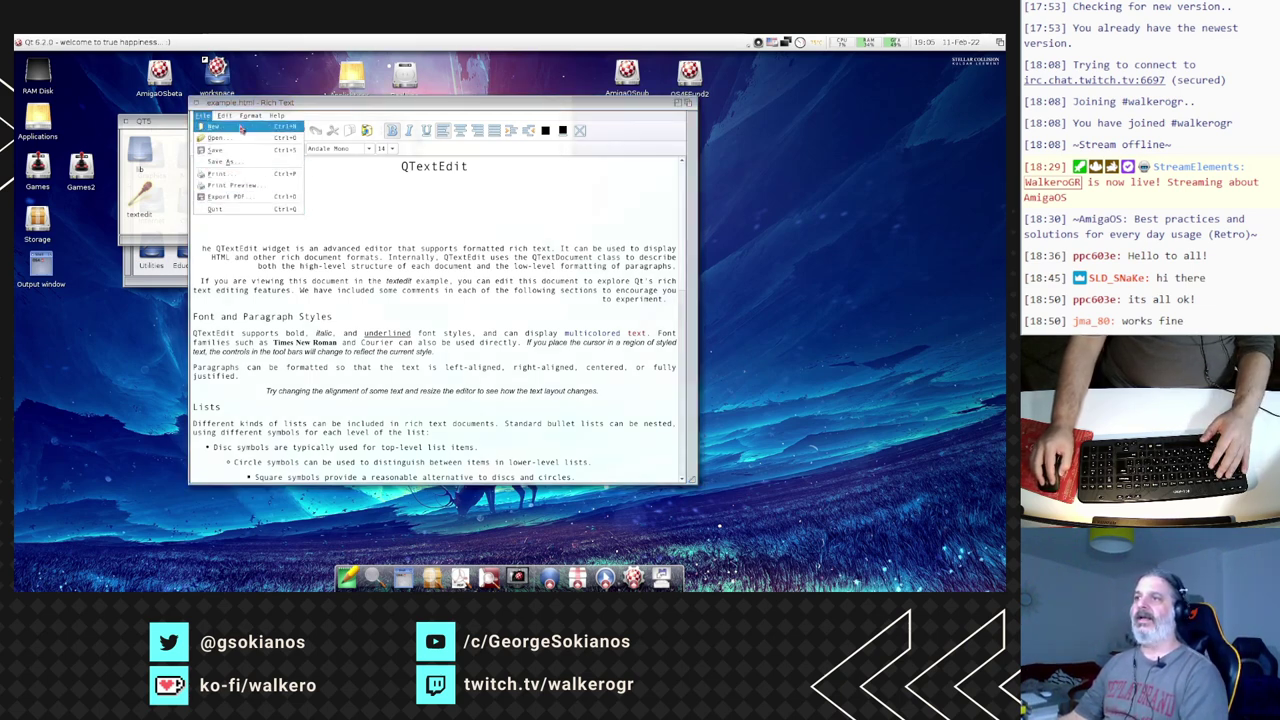
click(203, 116)
click(204, 117)
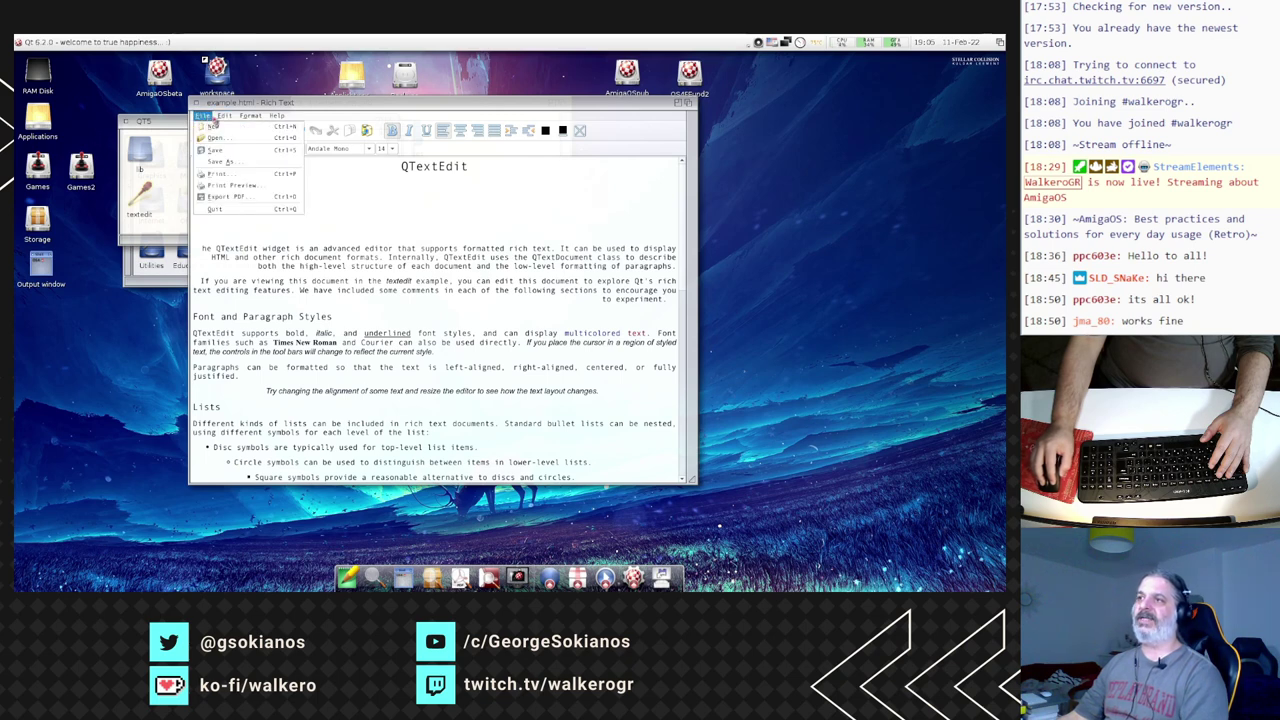
mouse_move(224, 117)
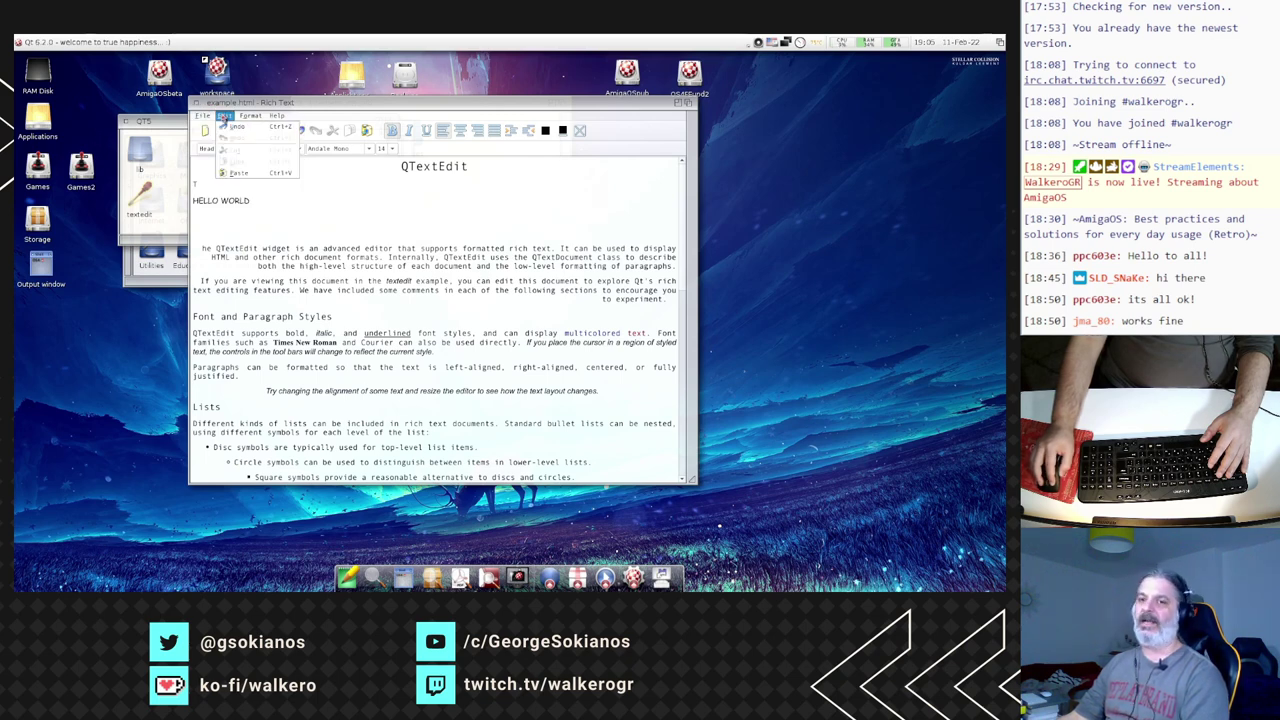
mouse_move(277, 116)
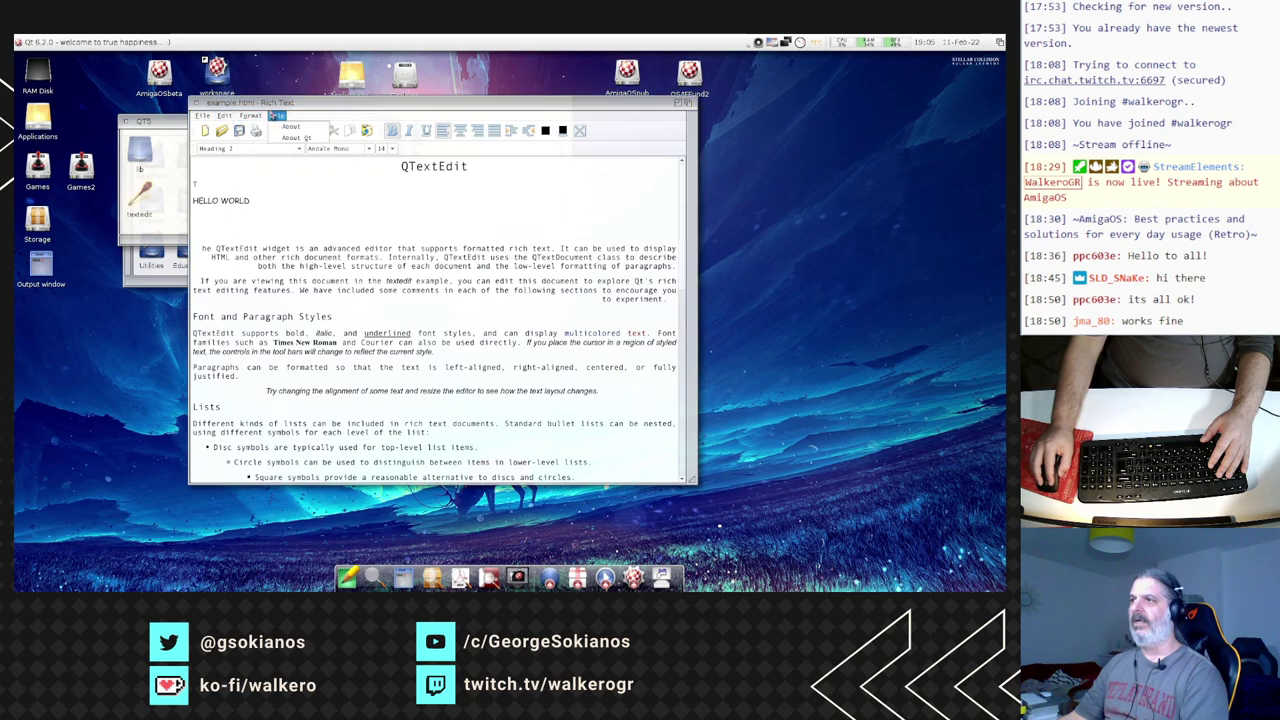
key(Escape)
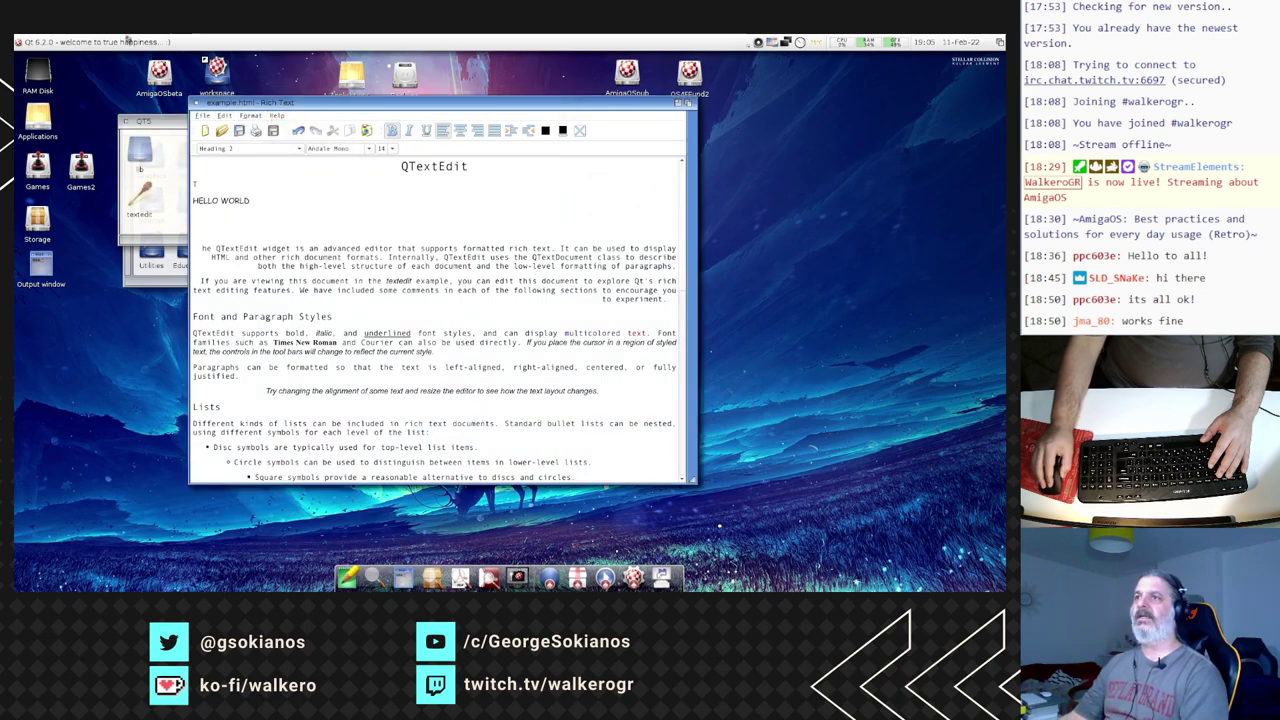
drag(236, 104, 228, 99)
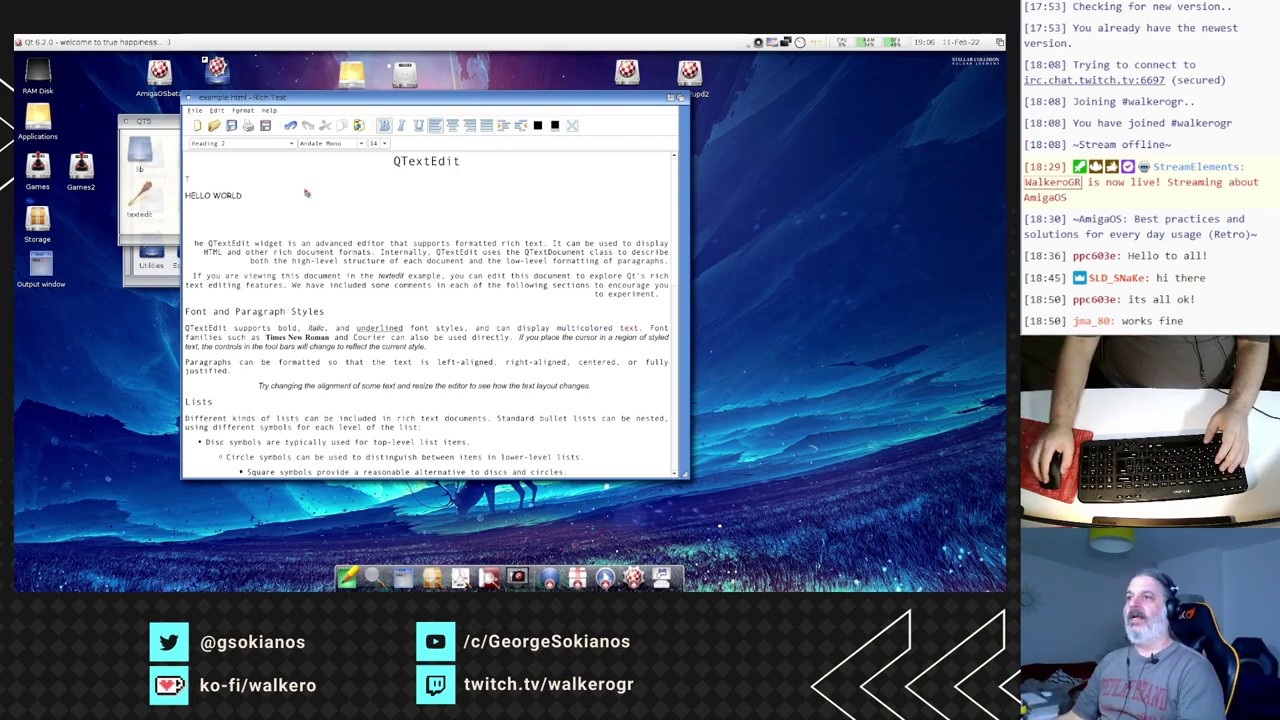
drag(268, 106, 270, 113)
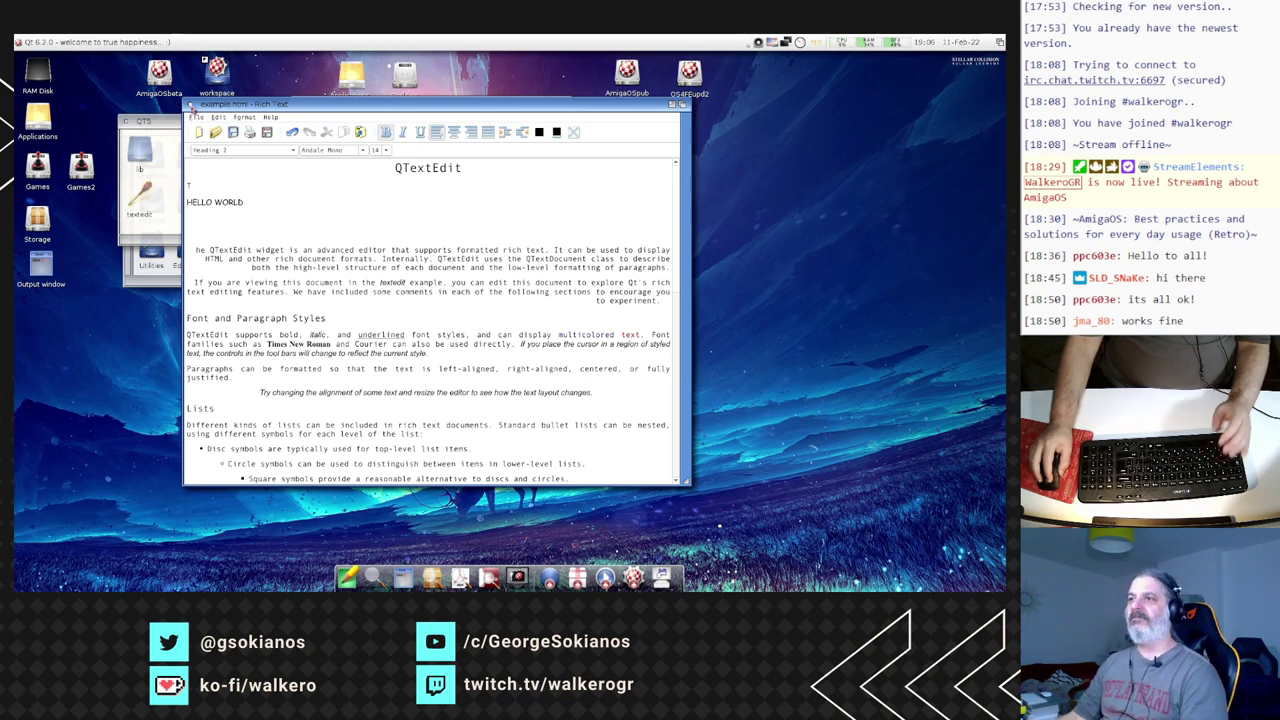
- Quit the textedit example, discarding unsaved changes, and close the QT5 drawer
click(190, 105)
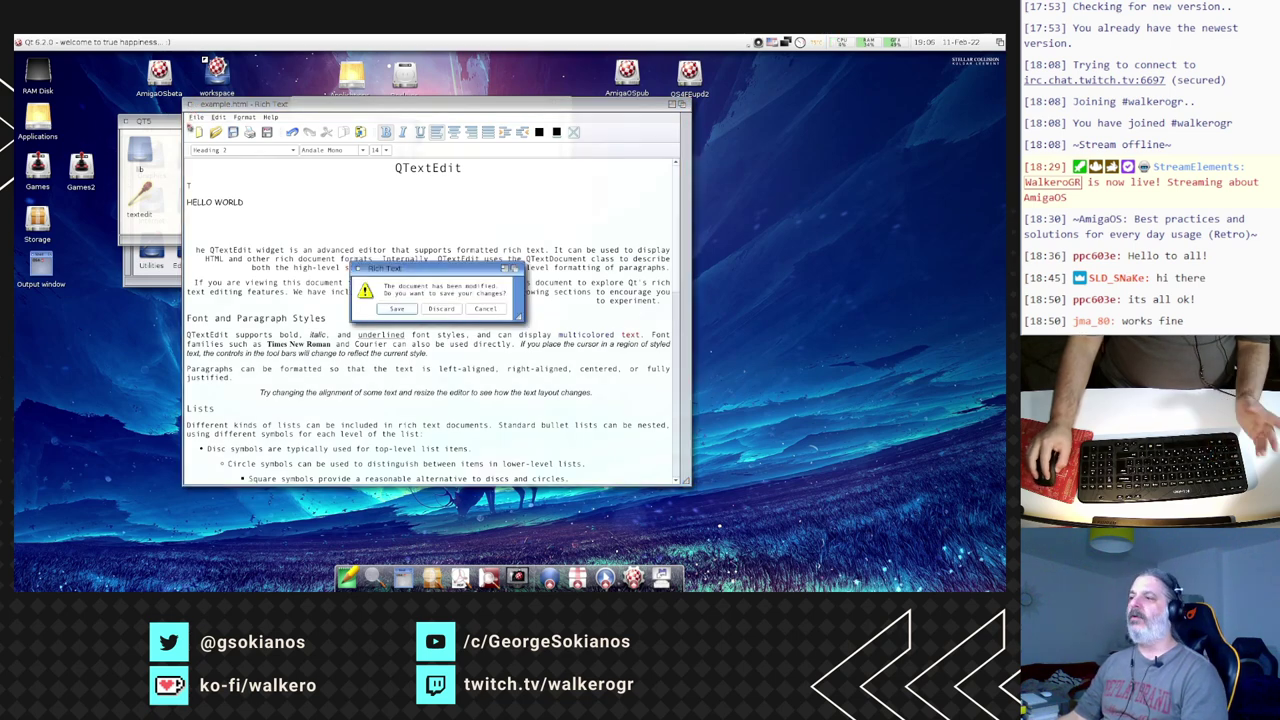
click(455, 311)
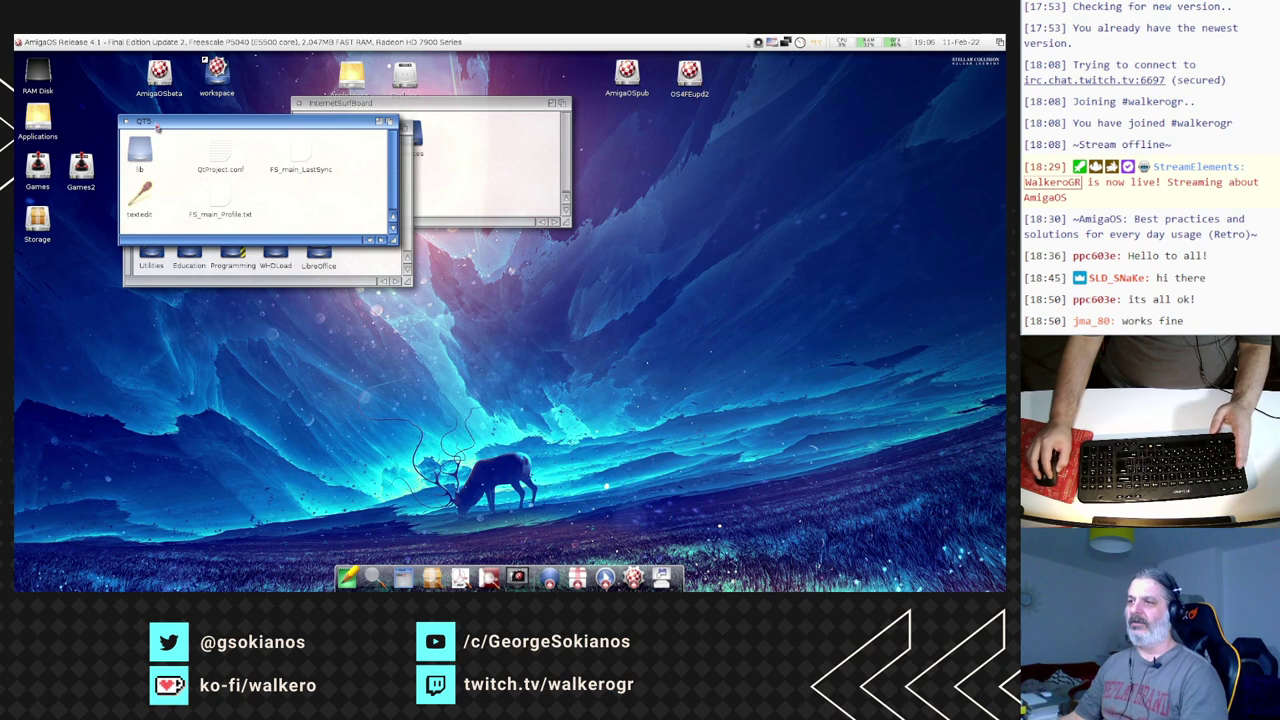
drag(158, 128, 195, 276)
click(168, 268)
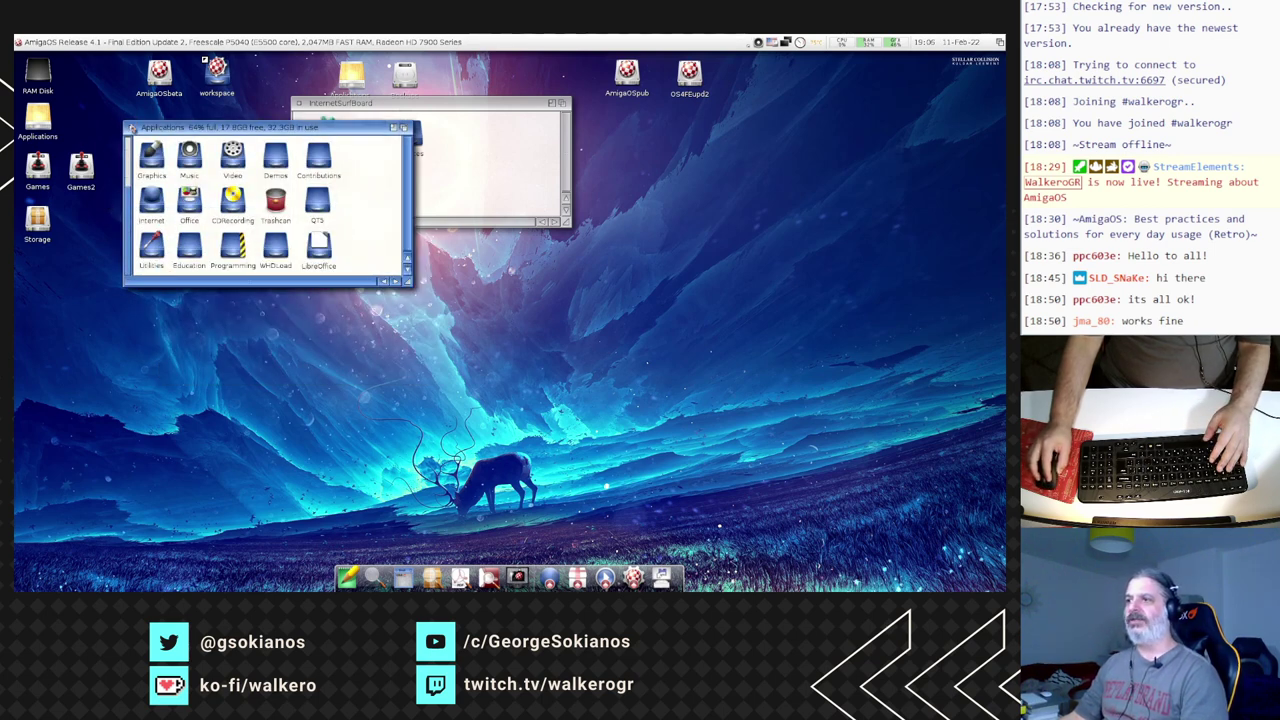
- Close the Applications and InternetSurfBoard windows, then open AmigaOSbeta and its AmiCygnix drawer
click(131, 128)
click(298, 103)
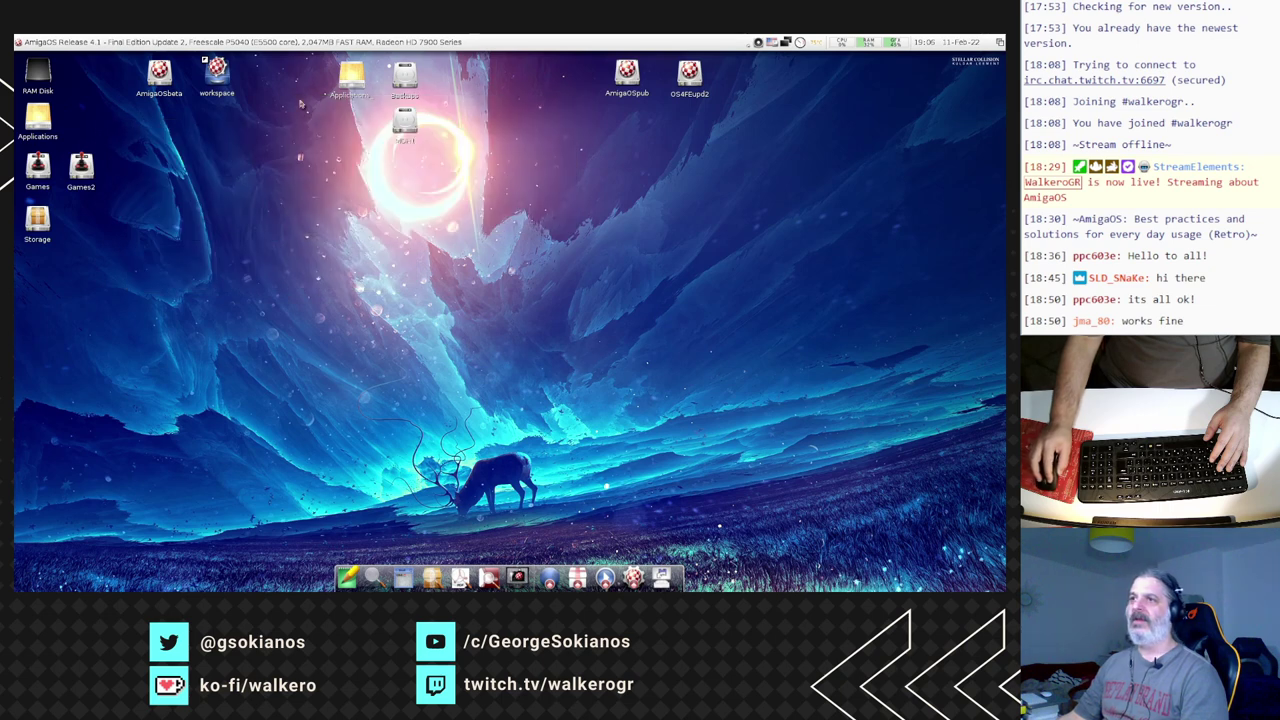
double_click(159, 74)
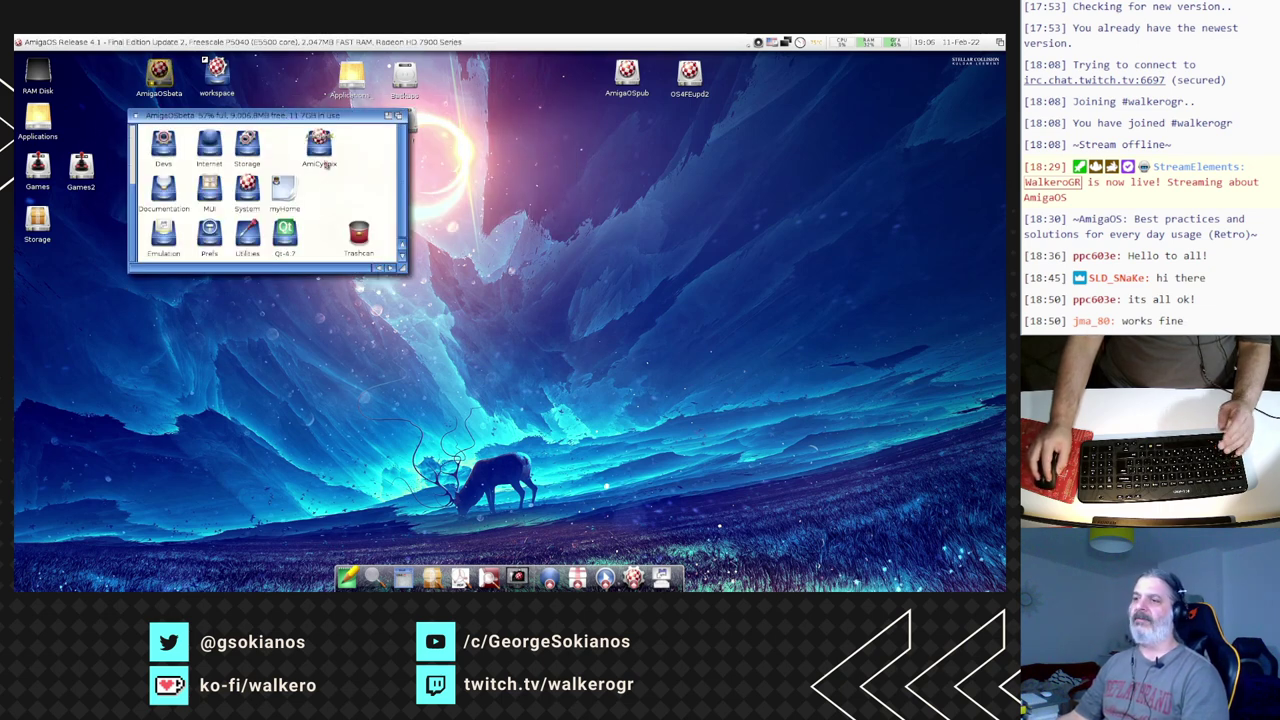
double_click(322, 146)
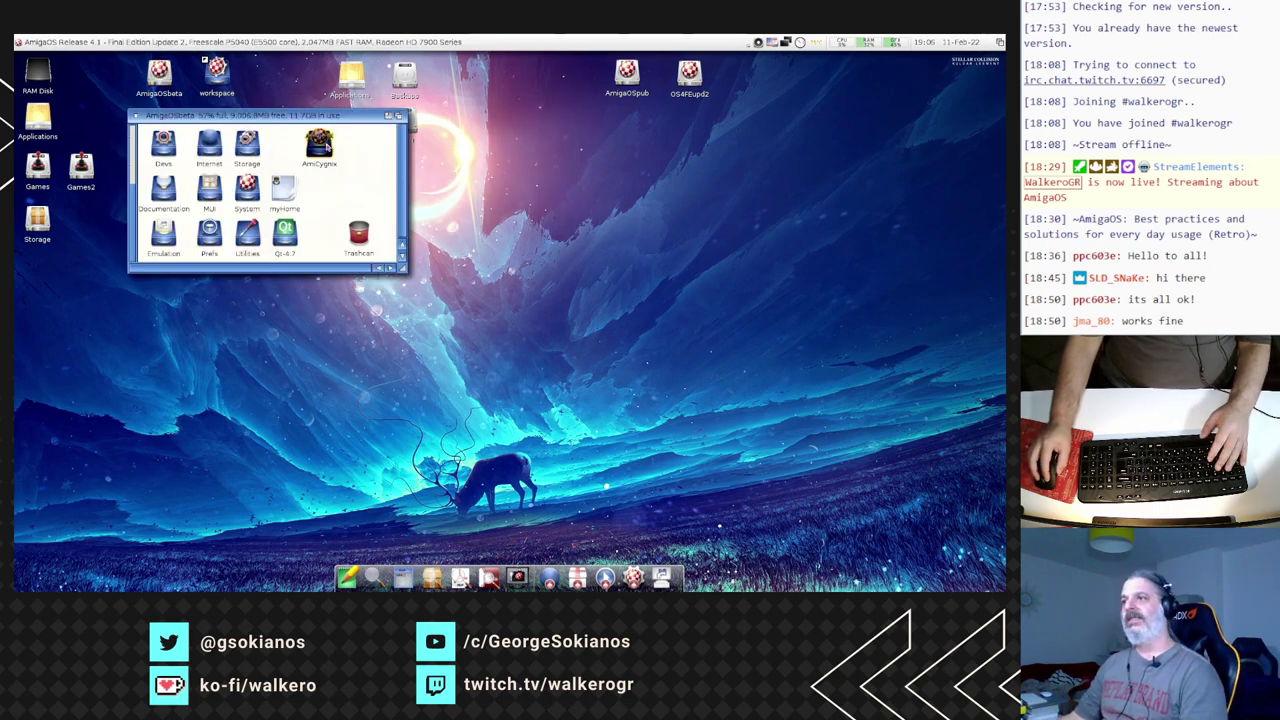
- Close the AmigaOSbeta drawer, reposition the AmiCygnix drawer, and flip to the Odyssey screen
drag(180, 67, 240, 164)
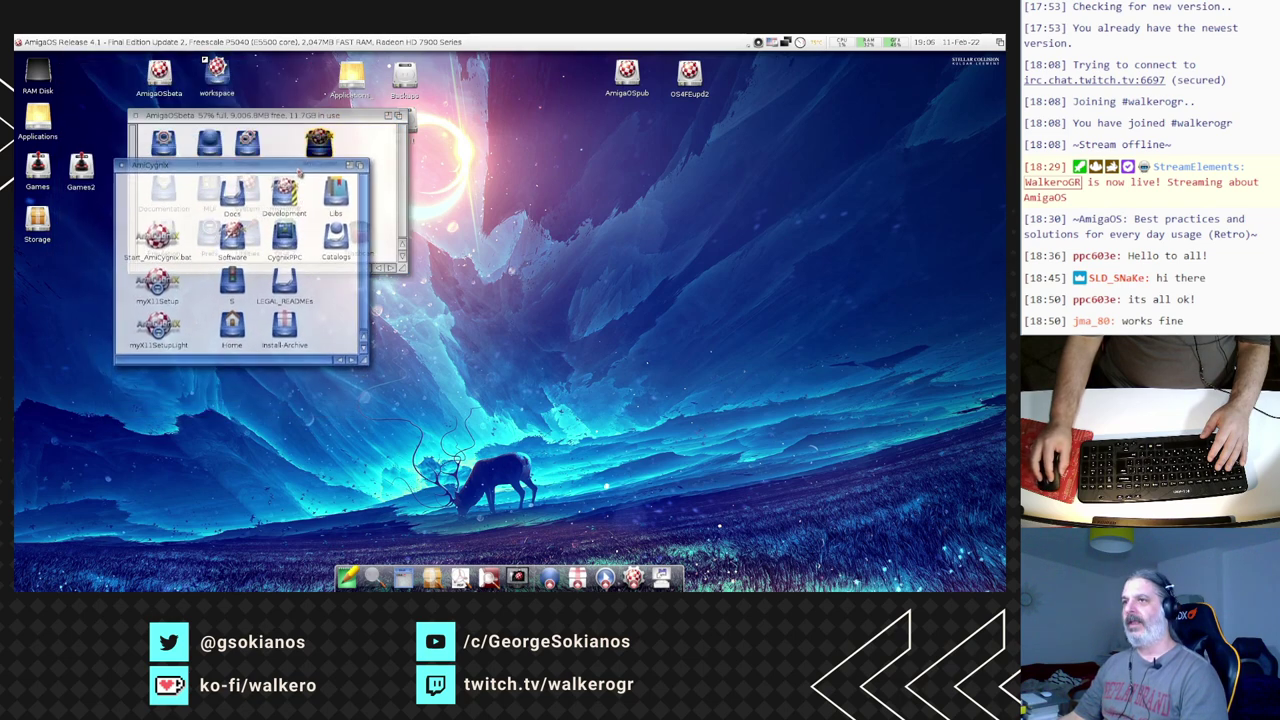
click(137, 116)
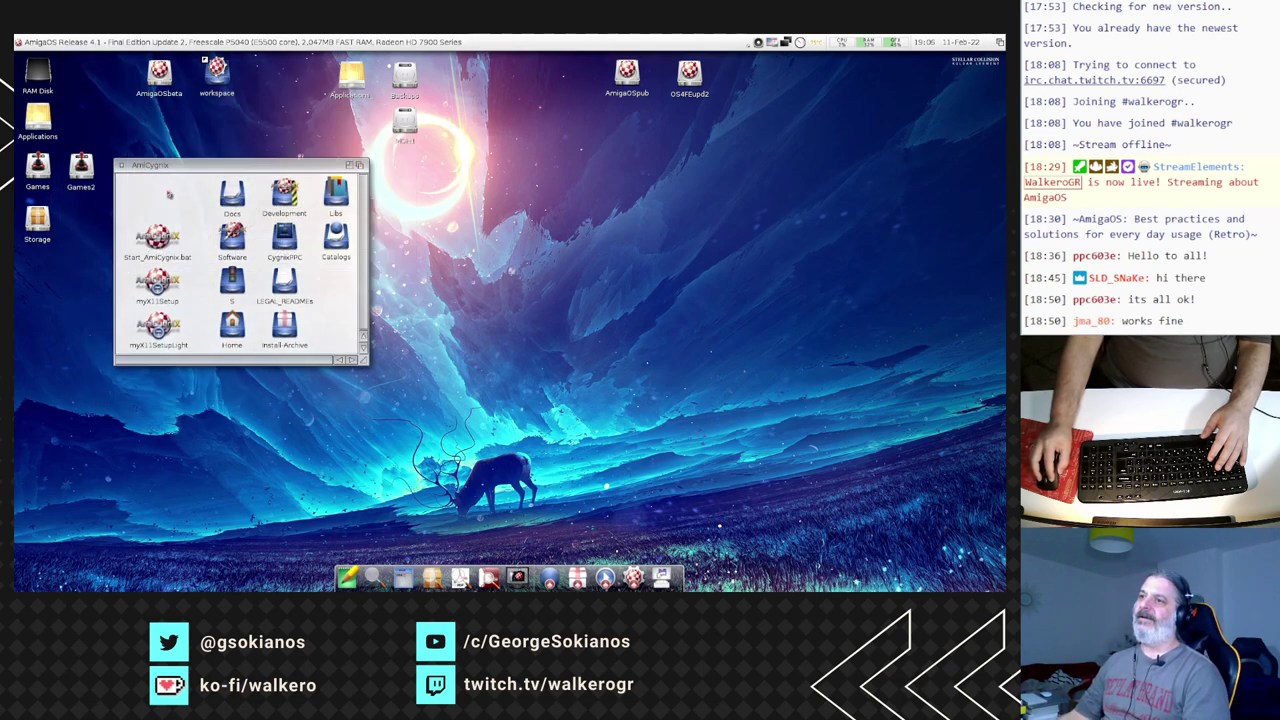
drag(185, 164, 210, 138)
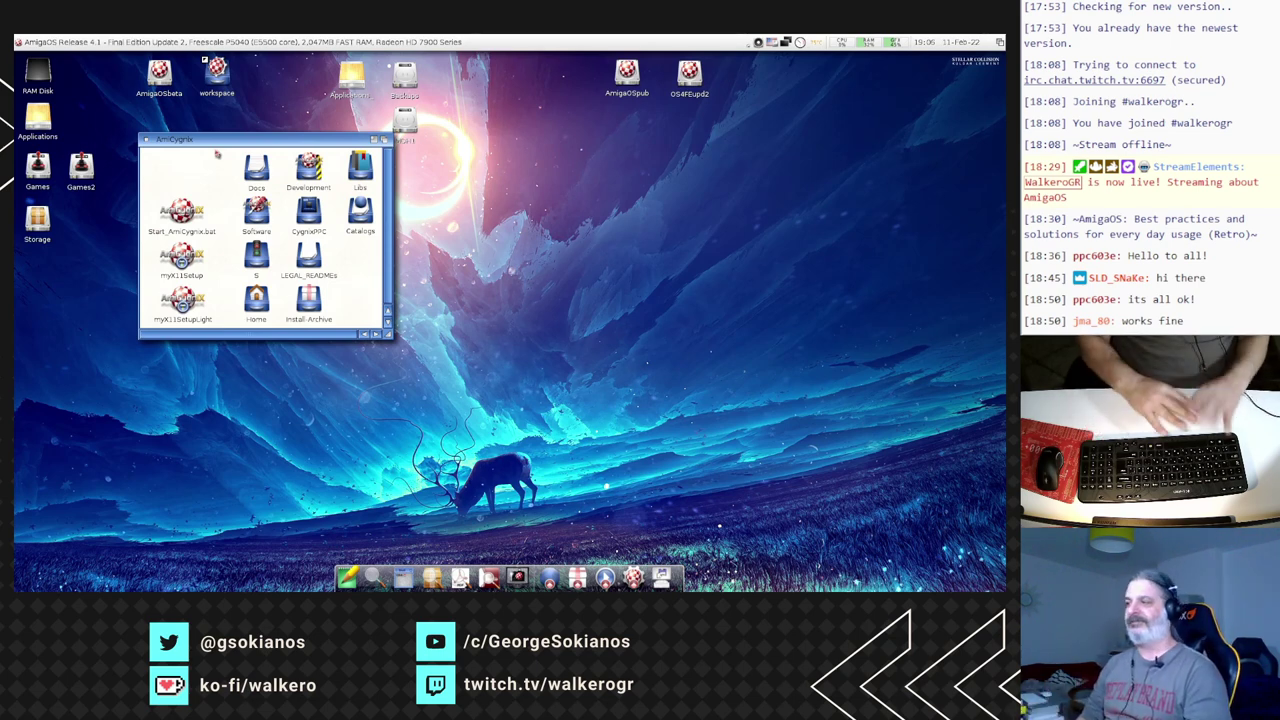
key(super+m)
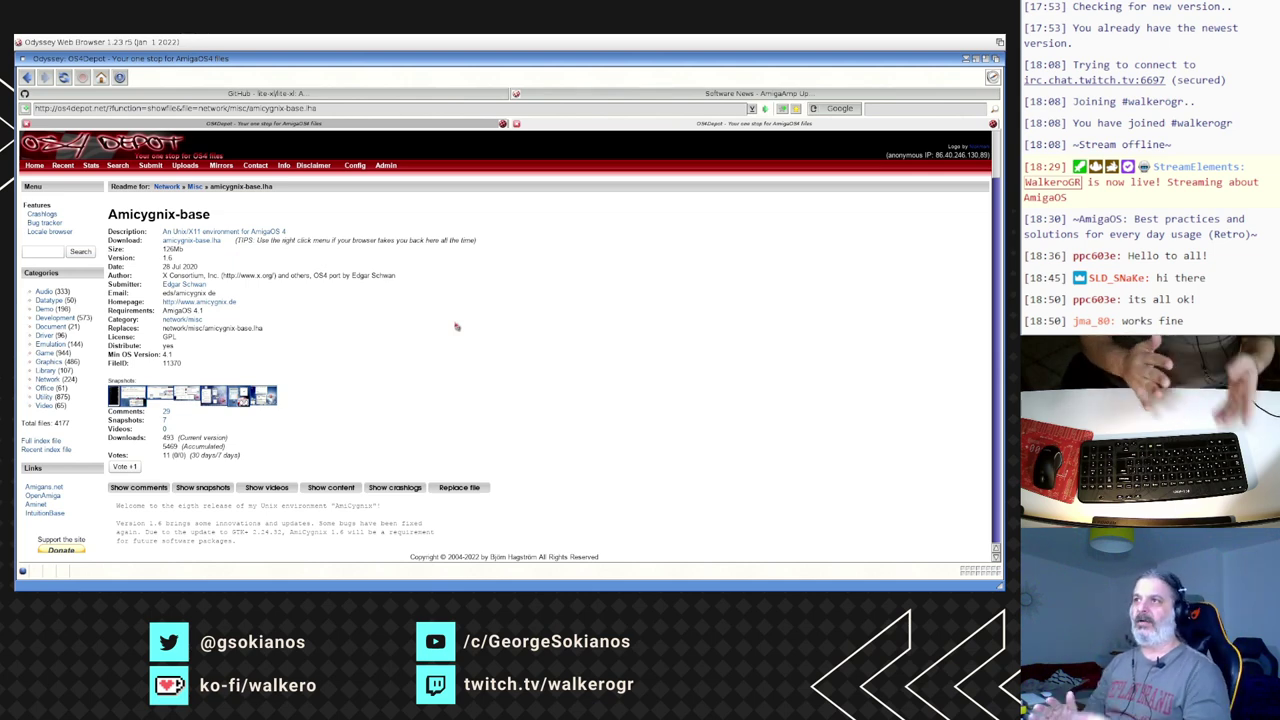
- Flip to Workbench and back, then select the page's AmigaOS 4.1 requirement value
key(super+m)
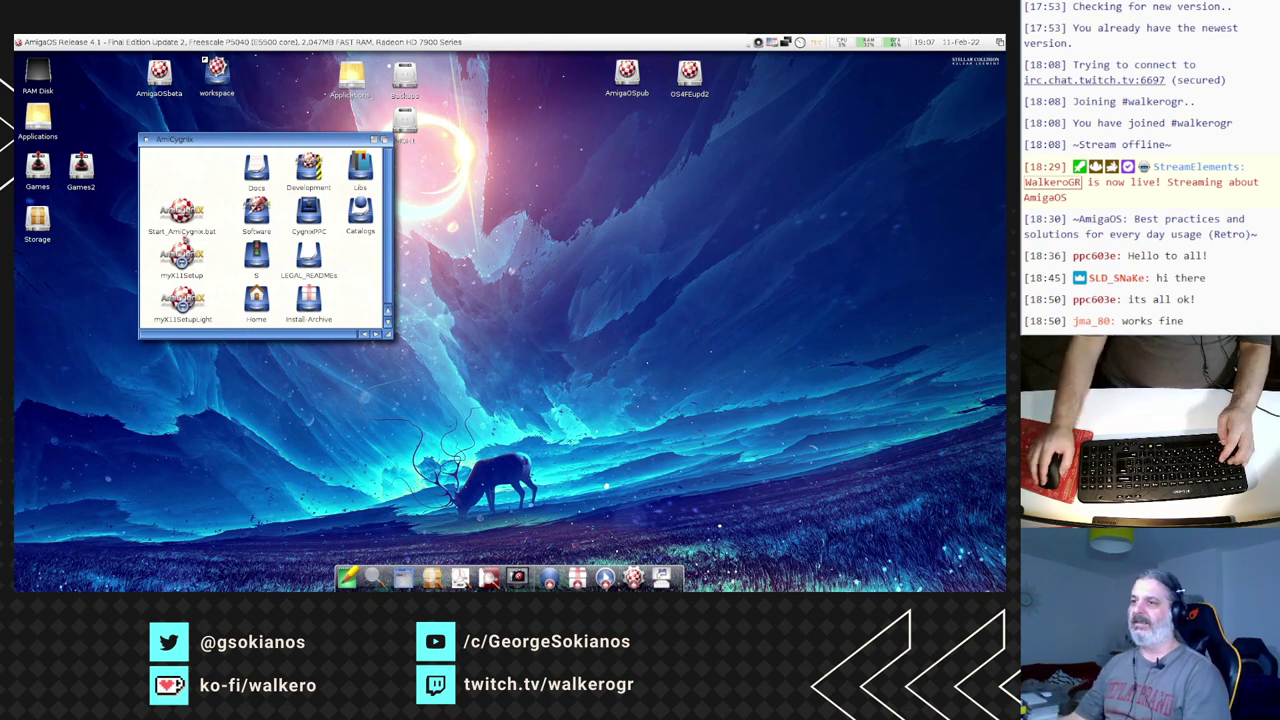
key(super+m)
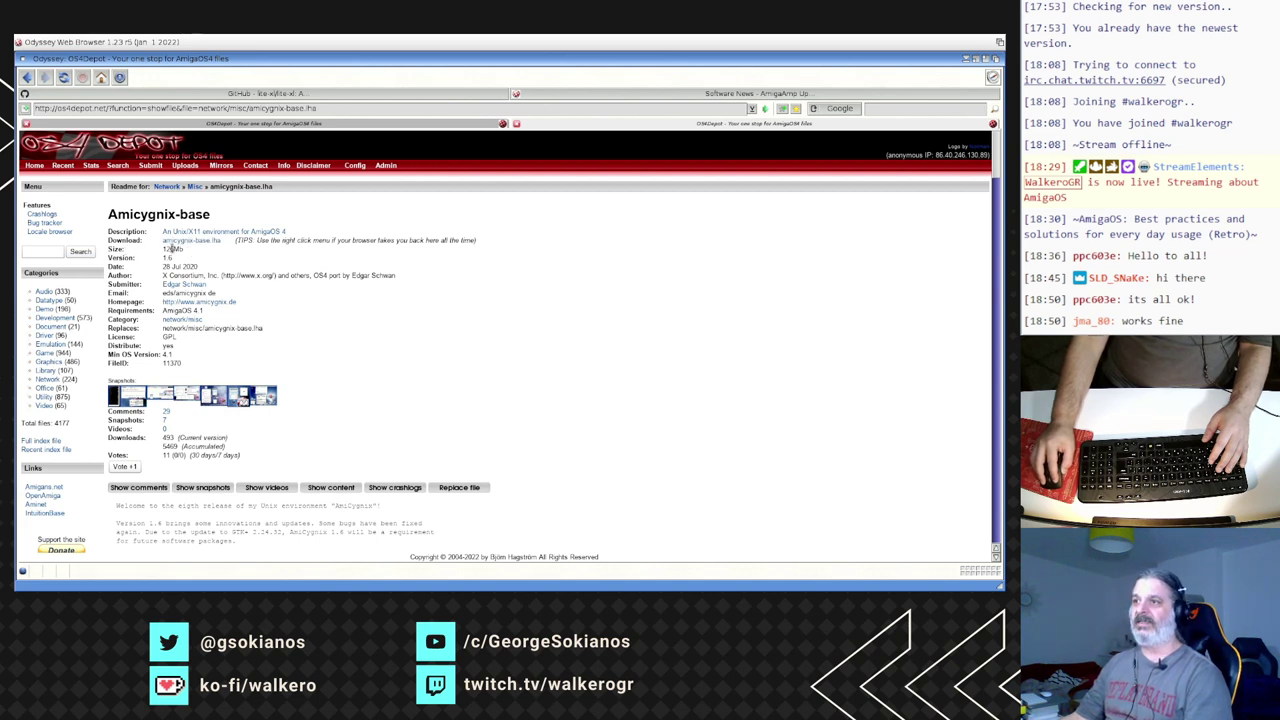
triple_click(395, 318)
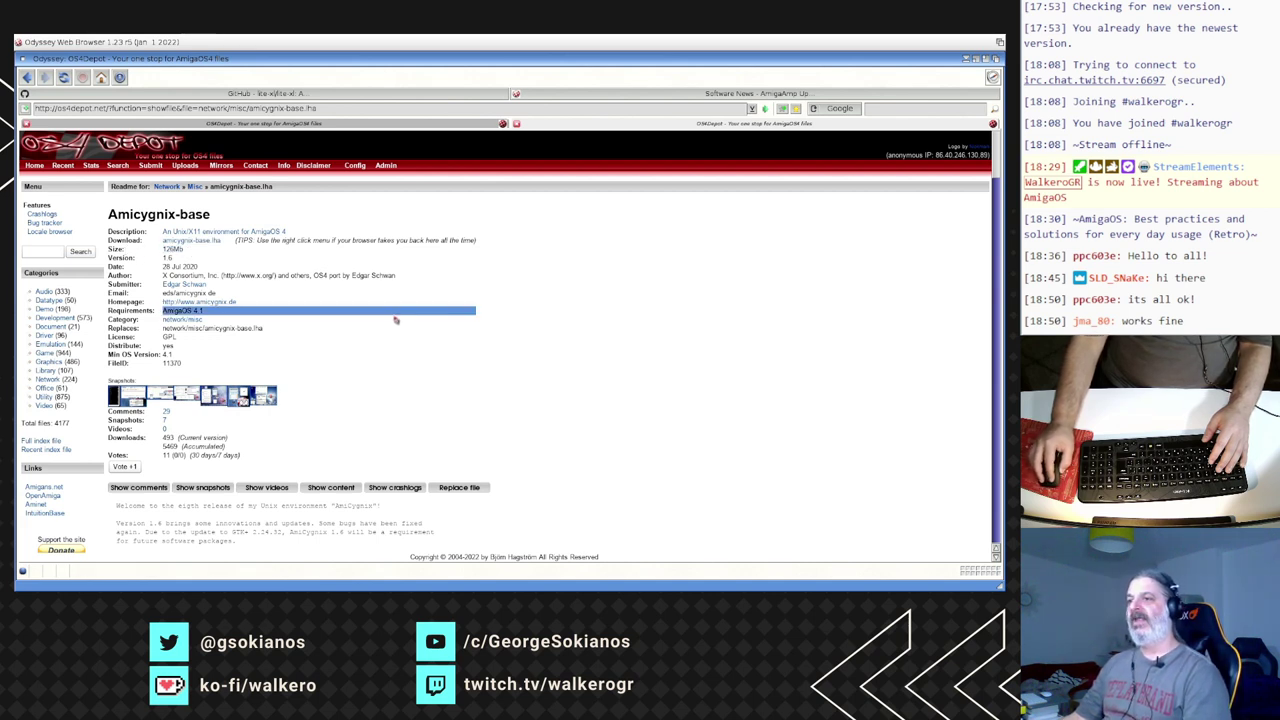
- Search OS4Depot for amicygnix, list up to 200 results, and scroll through them
click(46, 251)
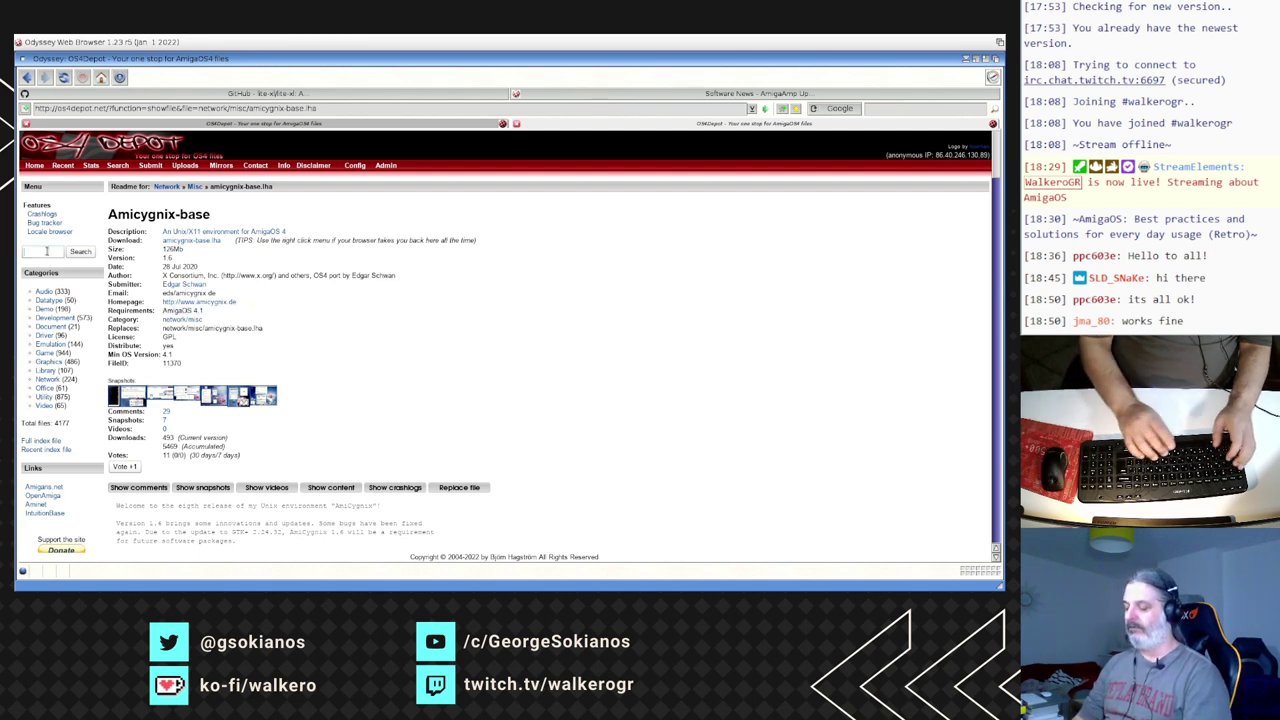
text(amicygnix)
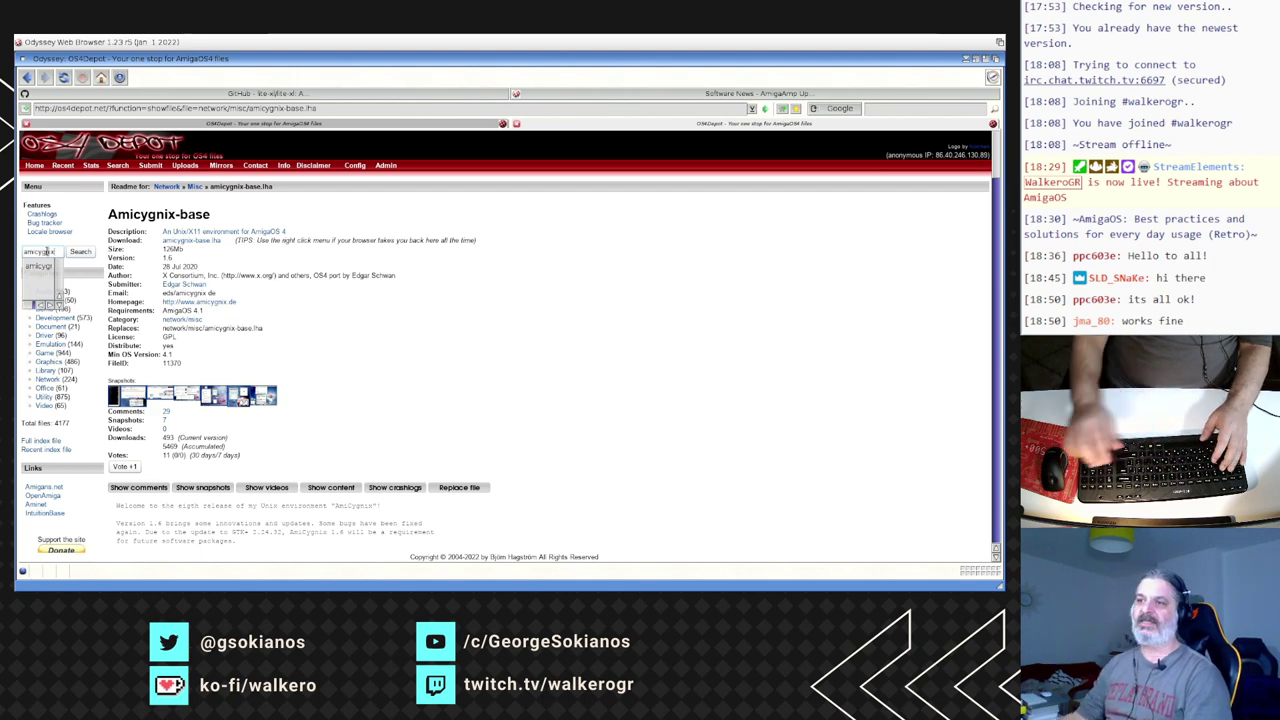
click(48, 266)
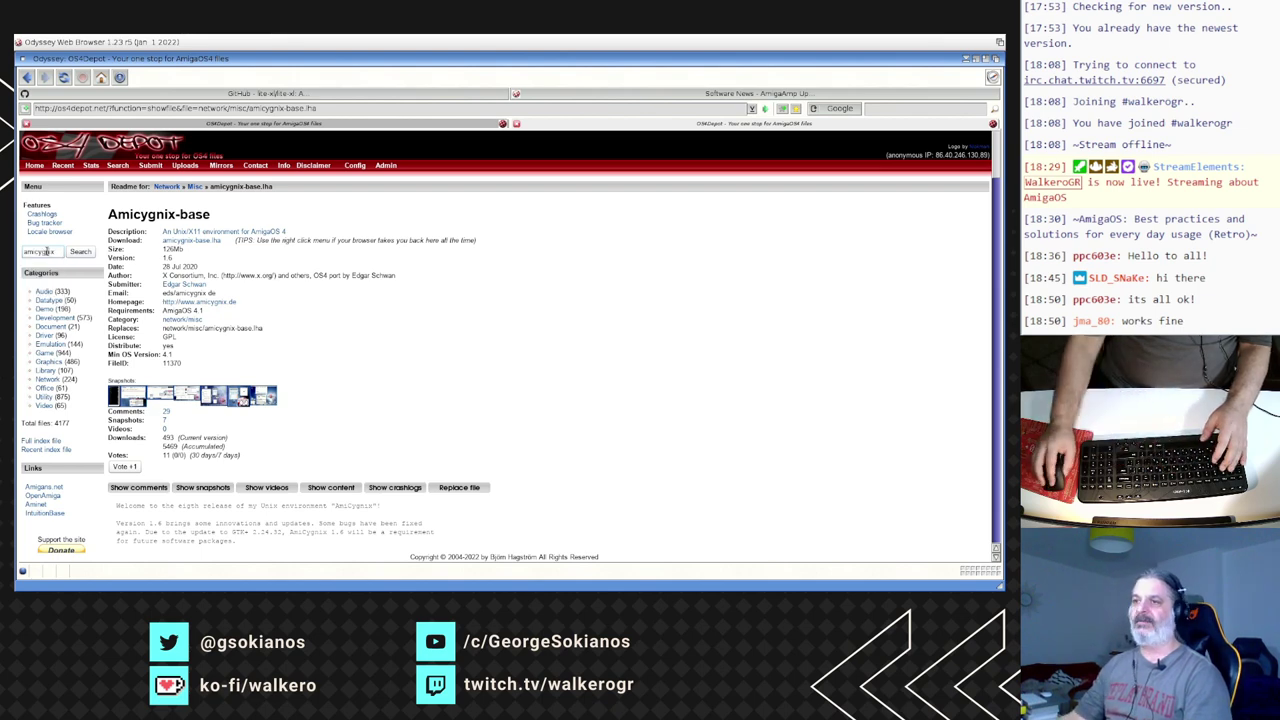
click(80, 251)
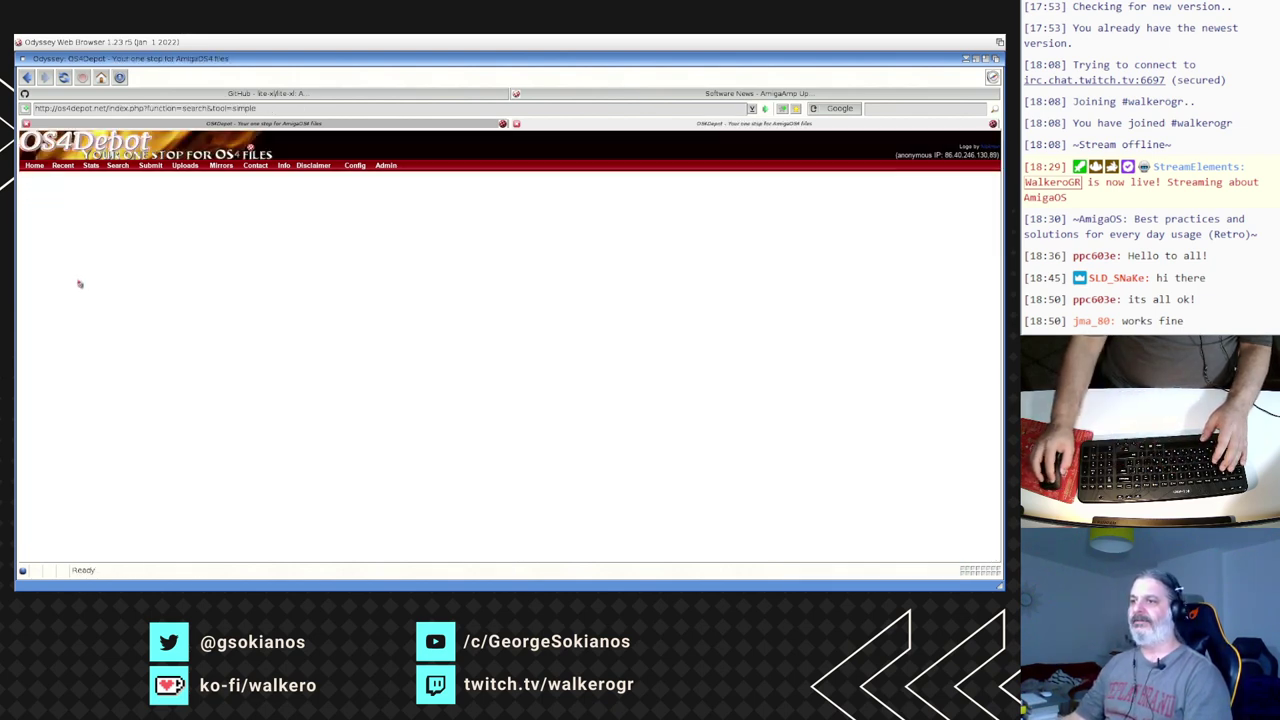
click(436, 289)
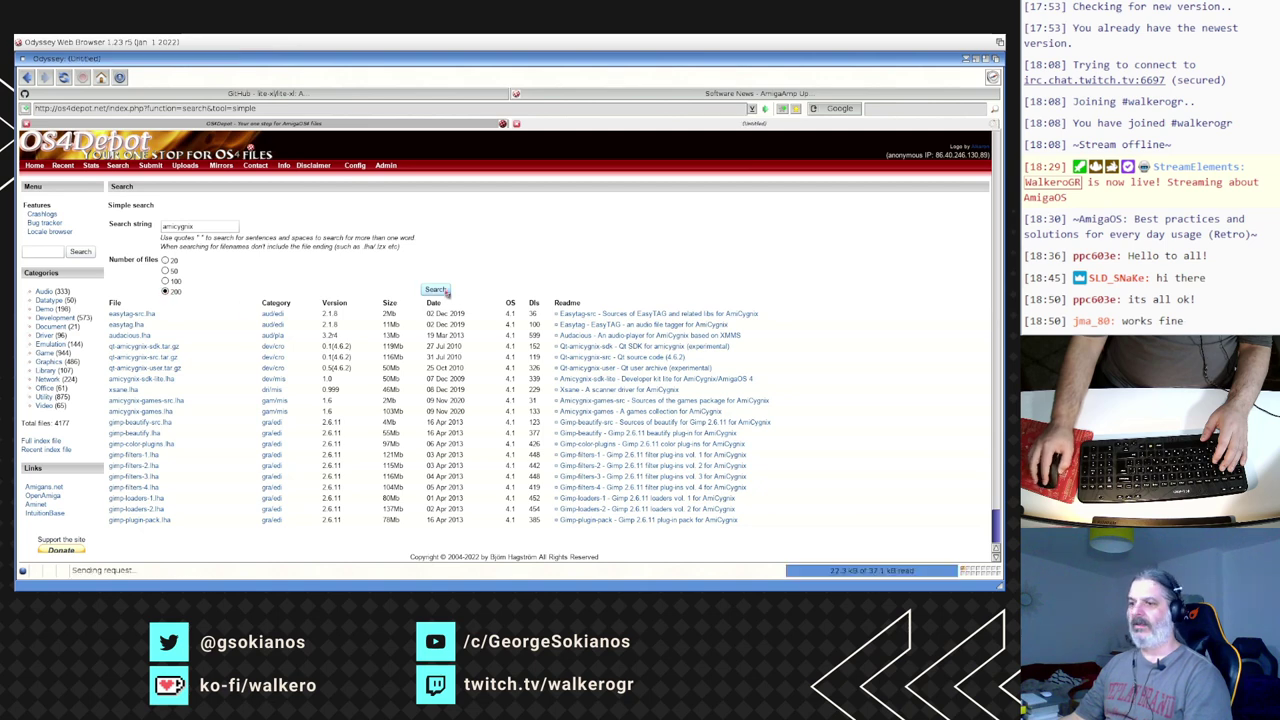
scroll(404, 362, down, 3)
scroll(404, 360, down, 3)
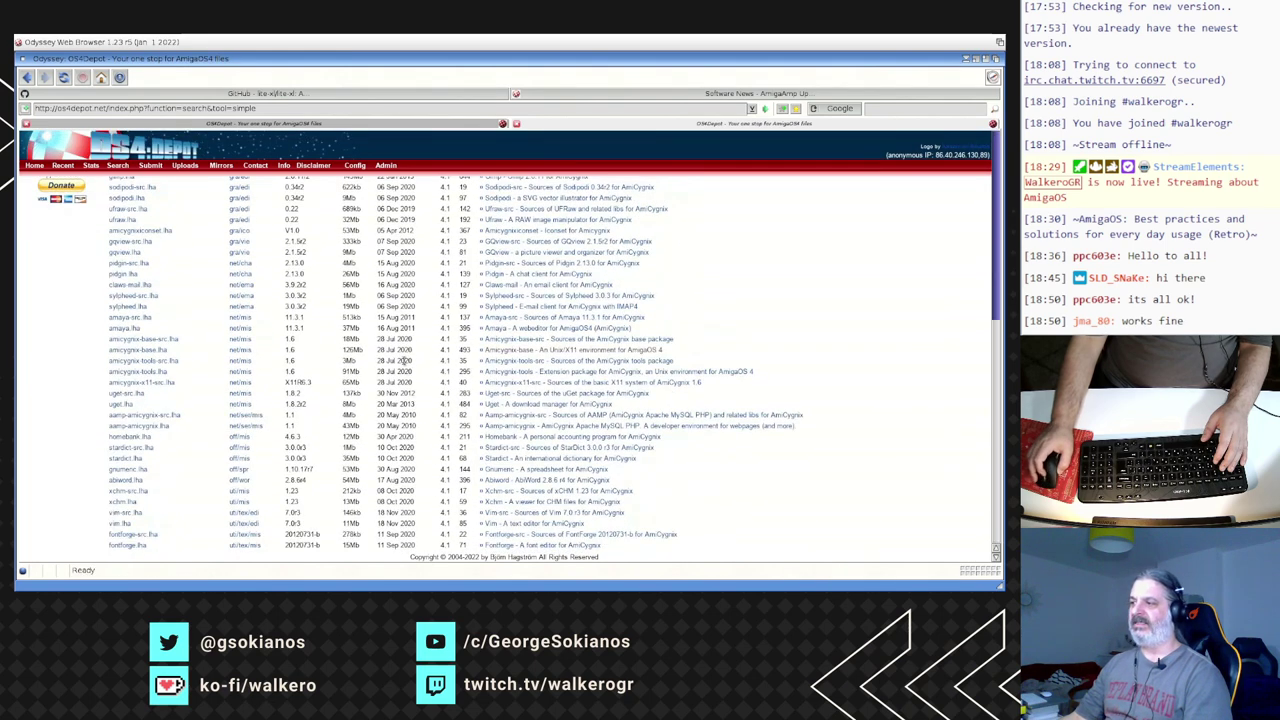
scroll(403, 365, up, 3)
scroll(403, 360, down, 3)
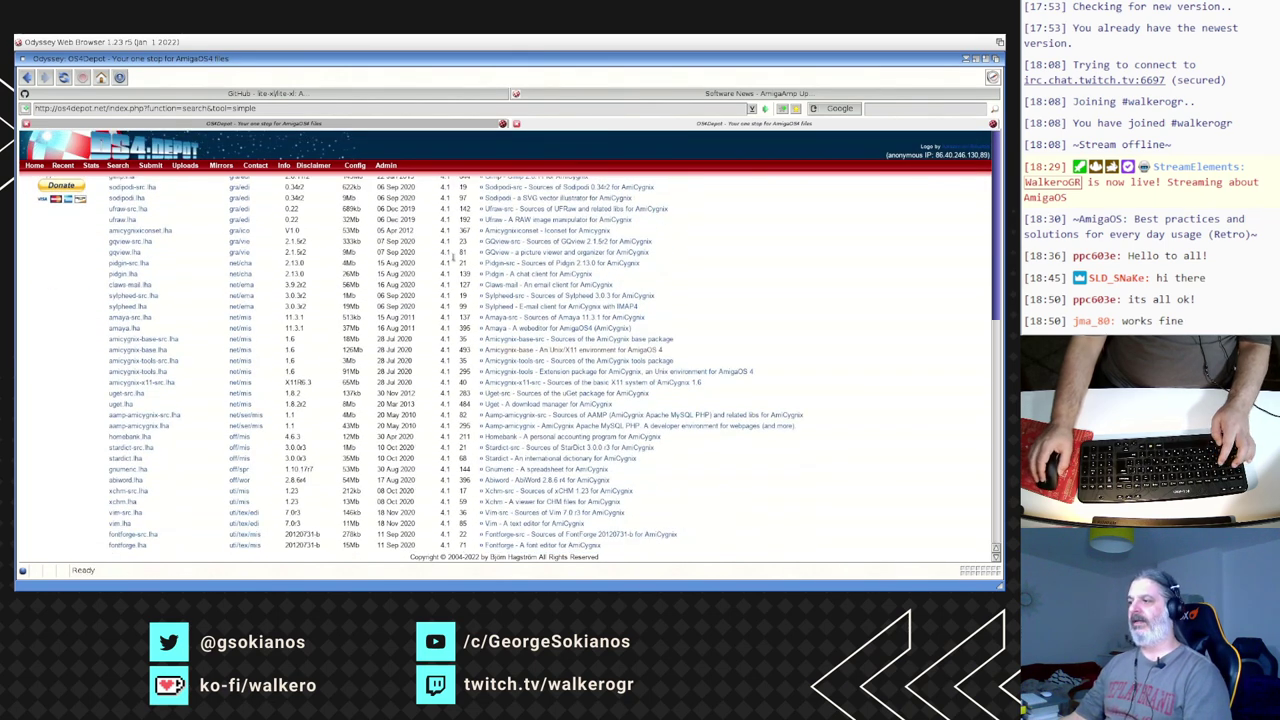
key(super+m)
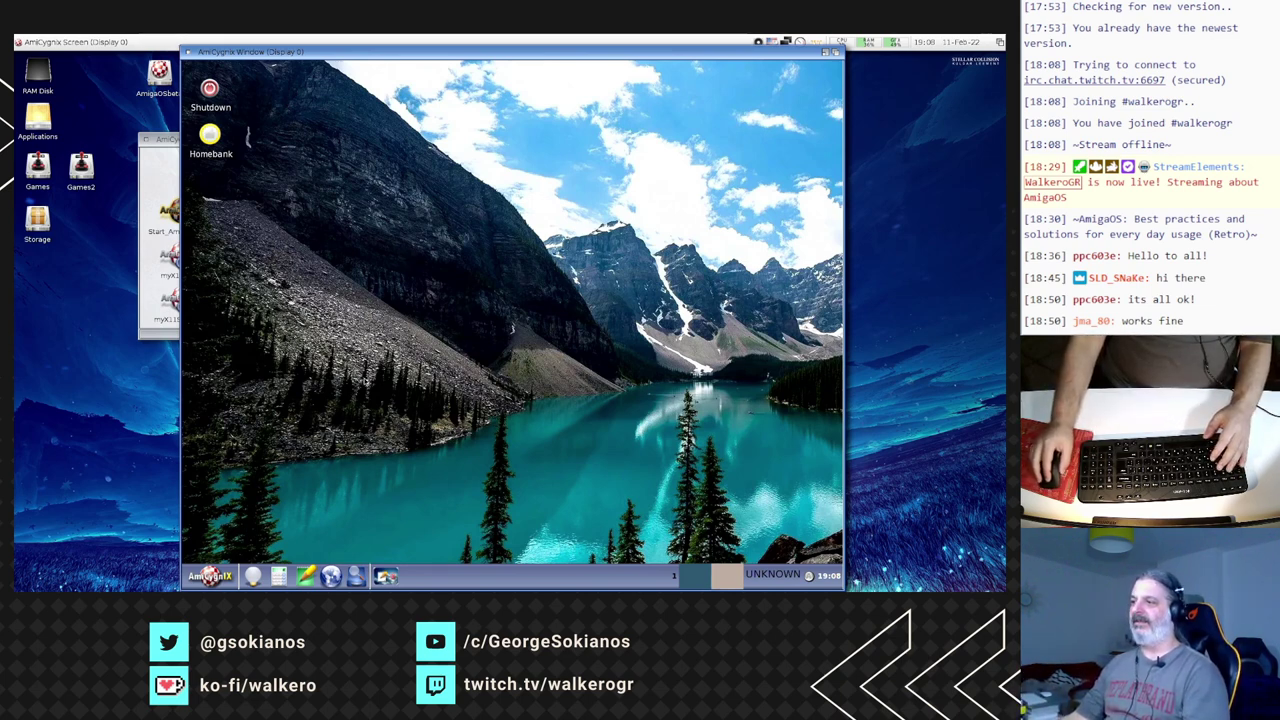
- Switch between virtual desktops with the pager and launch the Calculator from the taskbar
click(719, 579)
click(708, 578)
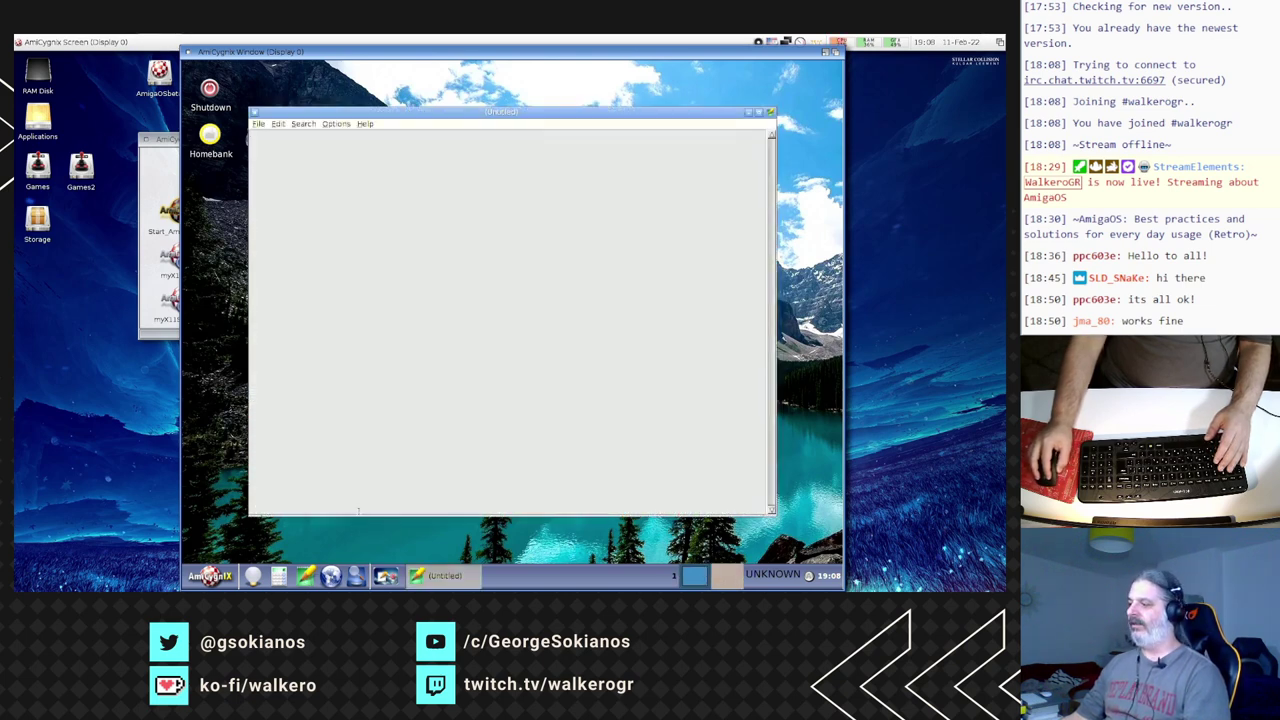
click(720, 578)
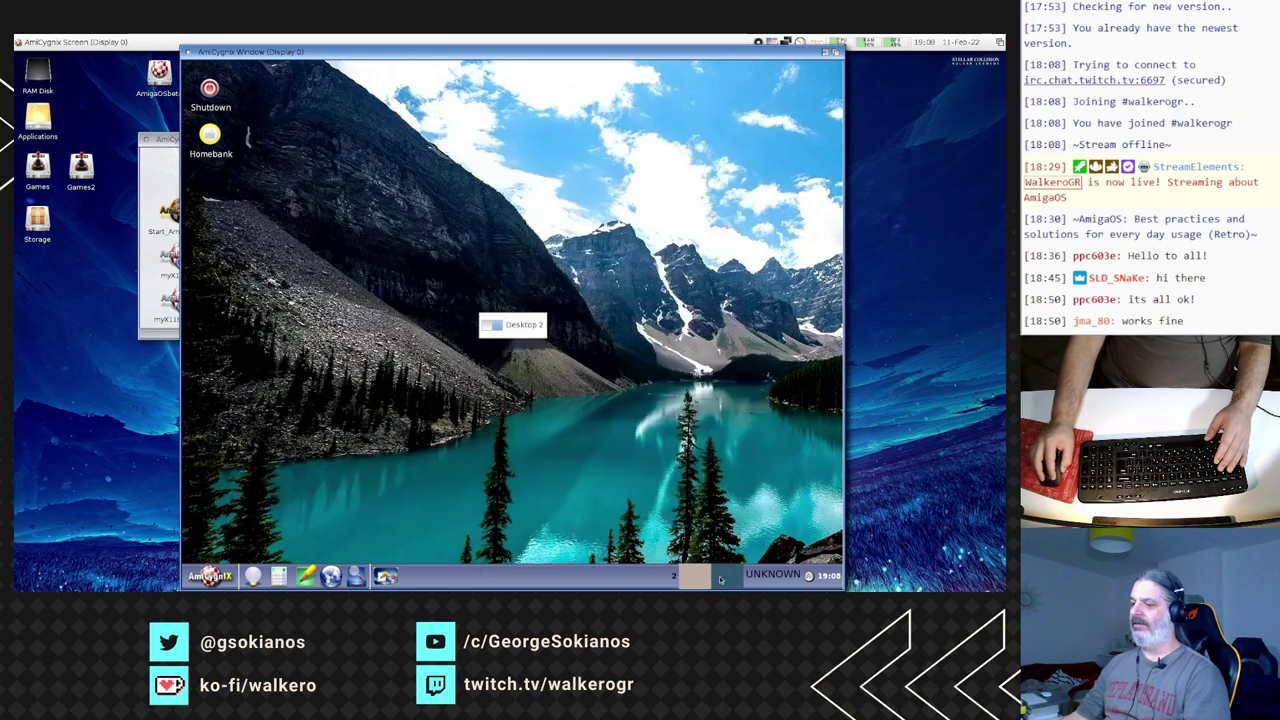
click(280, 577)
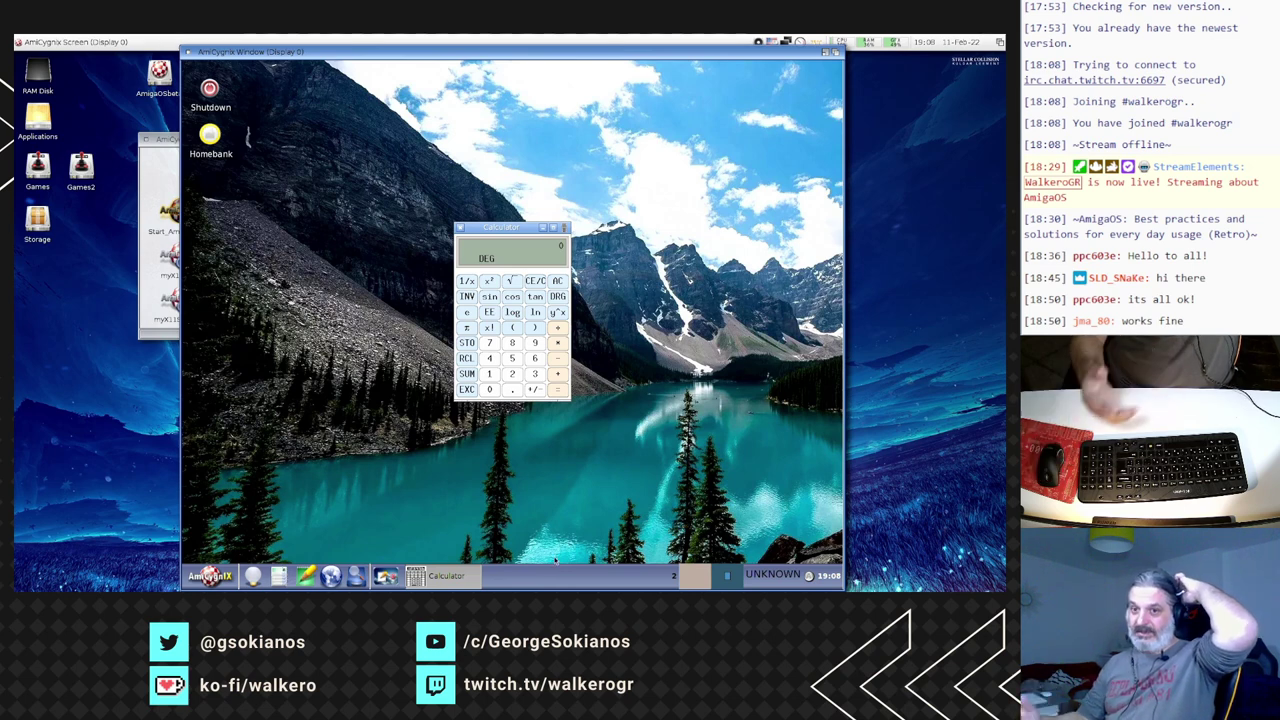
- Close the Calculator, then quit the Untitled editor with Ctrl+Q
click(706, 577)
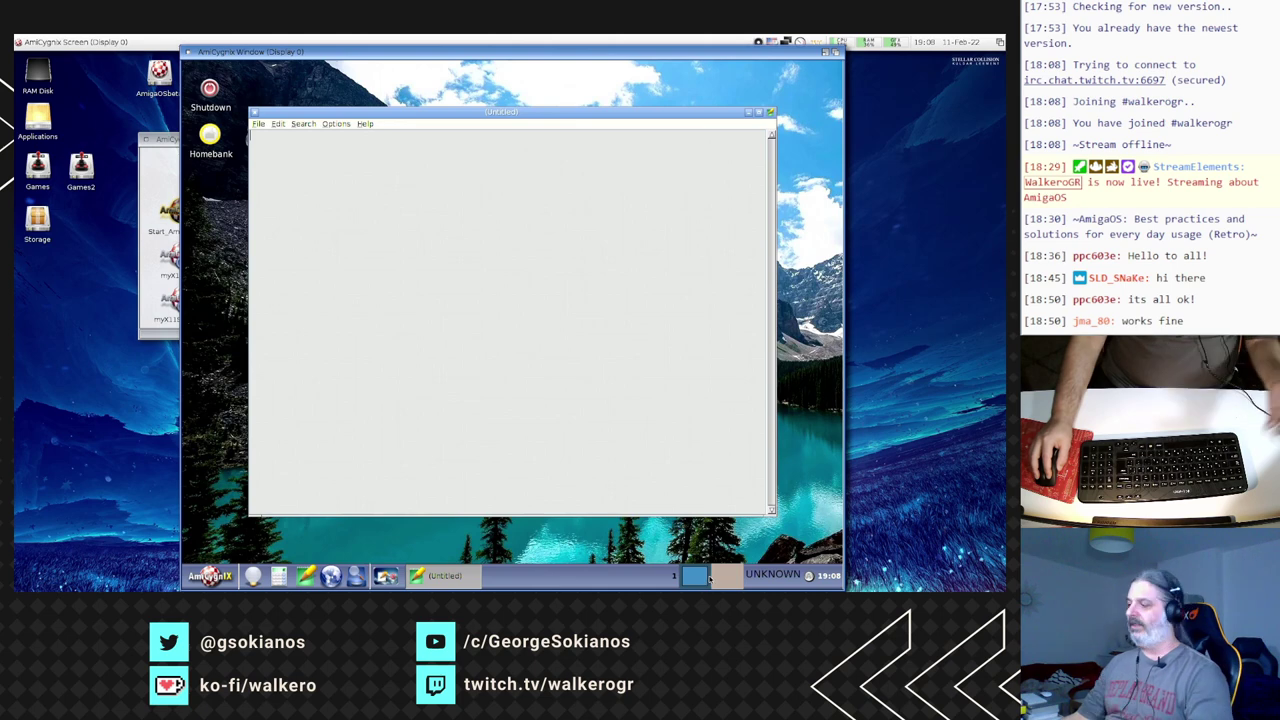
click(706, 577)
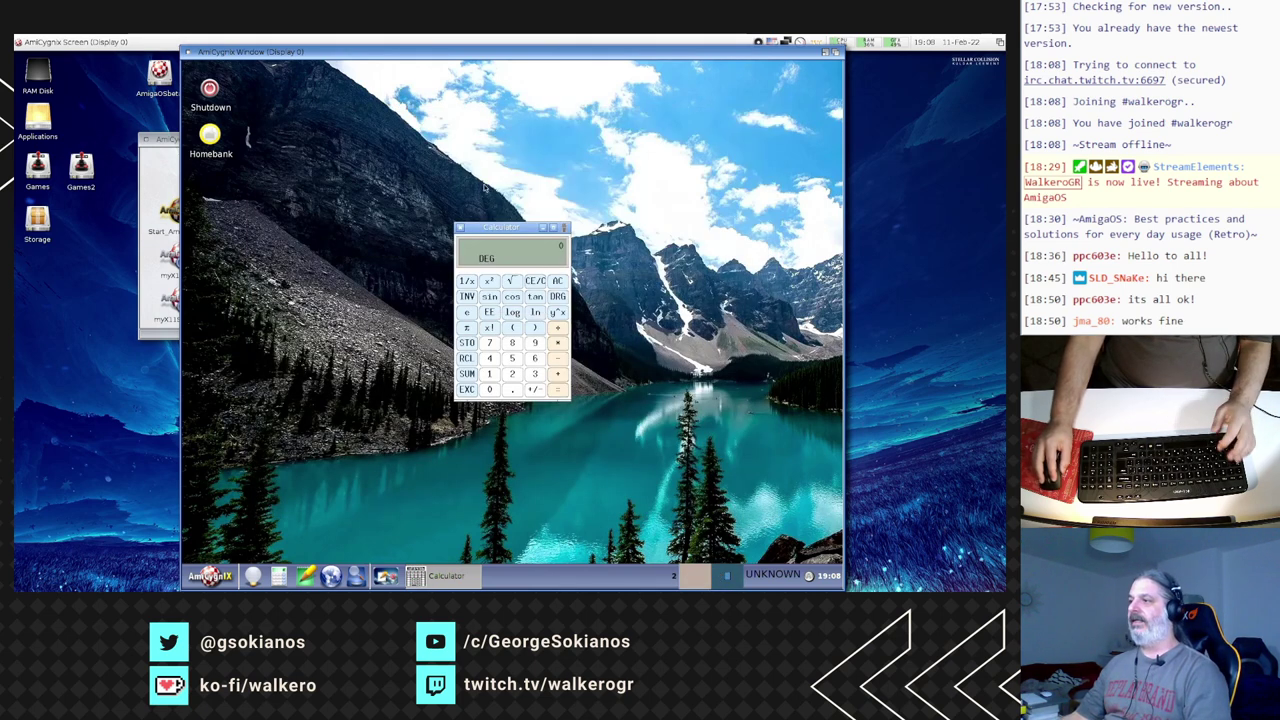
click(461, 229)
click(687, 577)
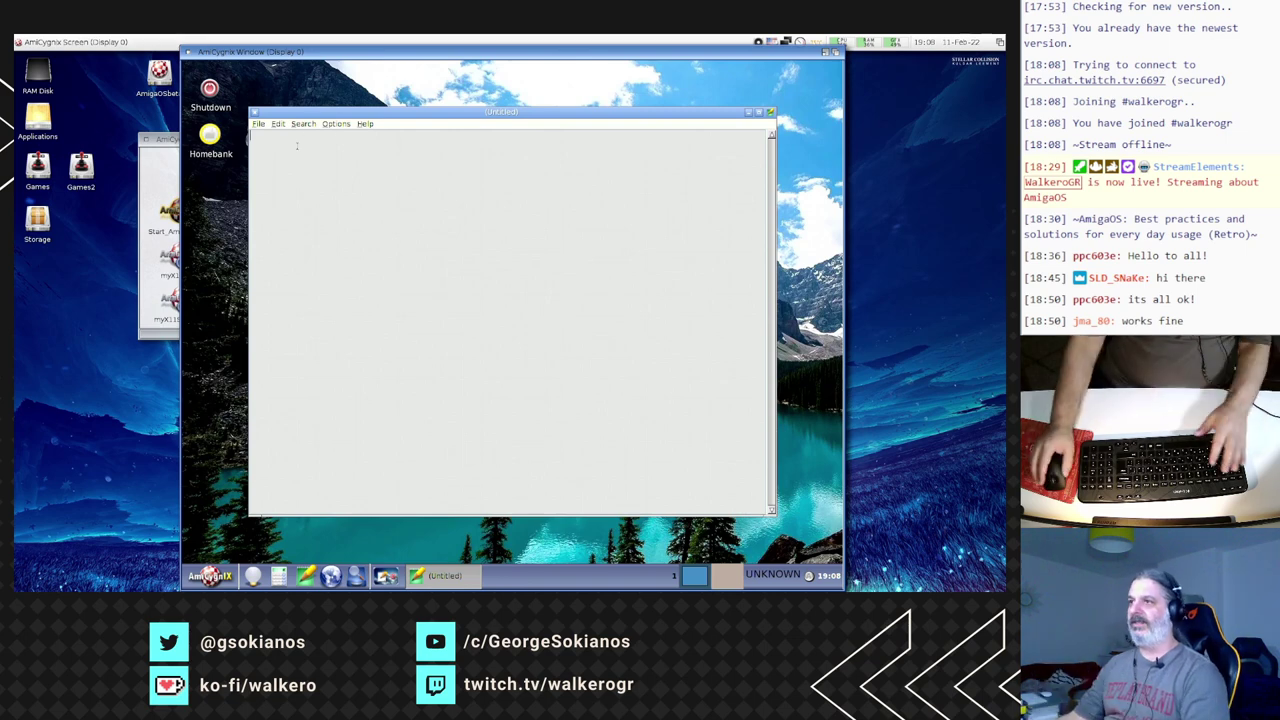
key(ctrl+q)
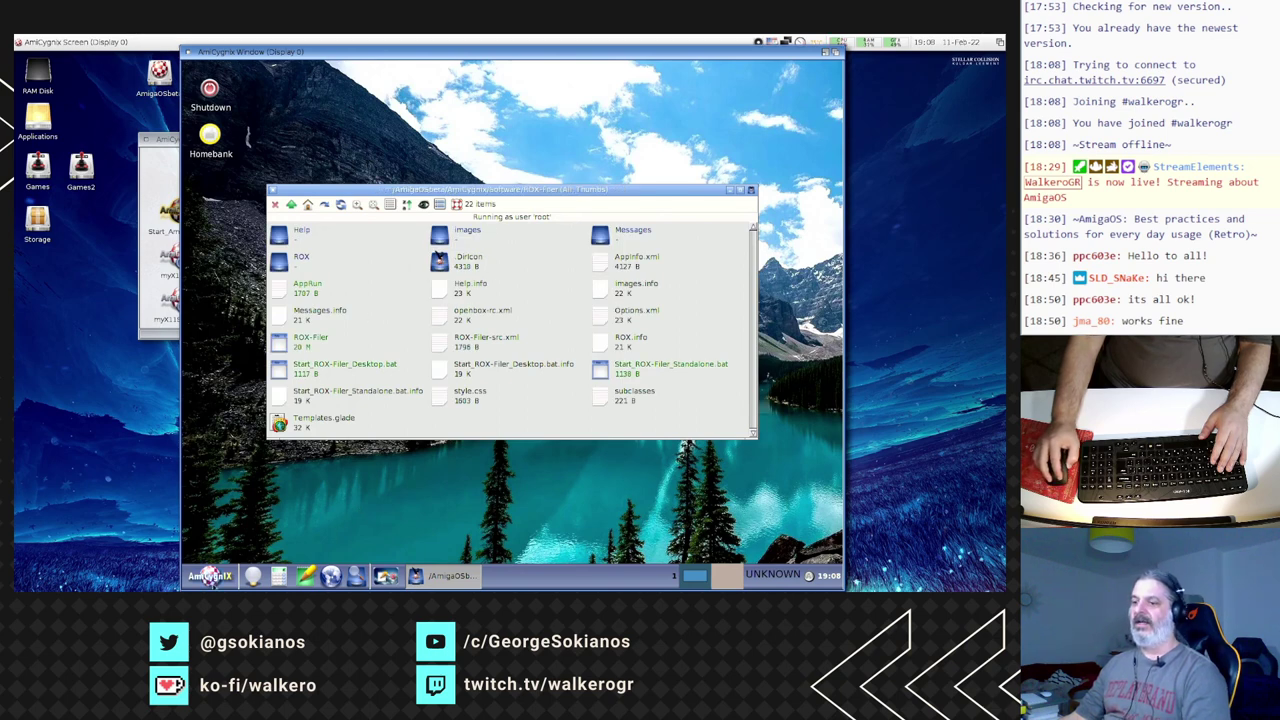
- Launch EasyTAG from the start menu's Audio & Video section and close the ROX-Filer window
click(209, 577)
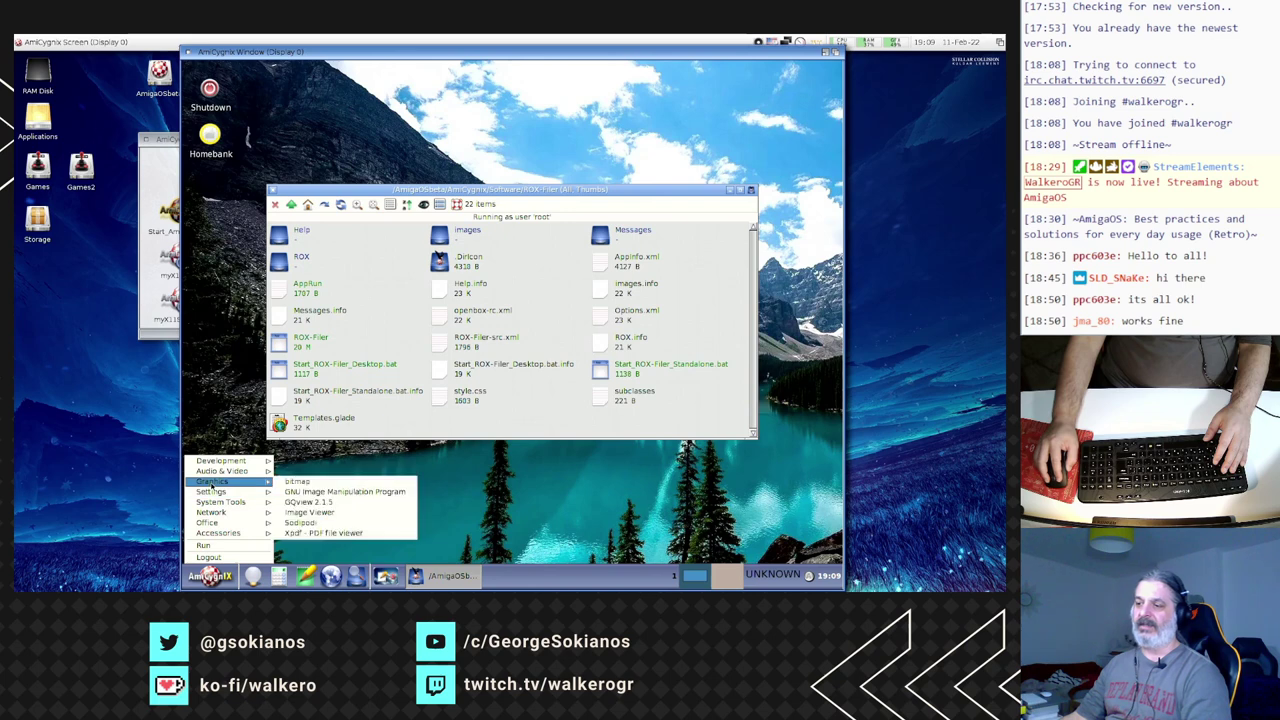
mouse_move(211, 463)
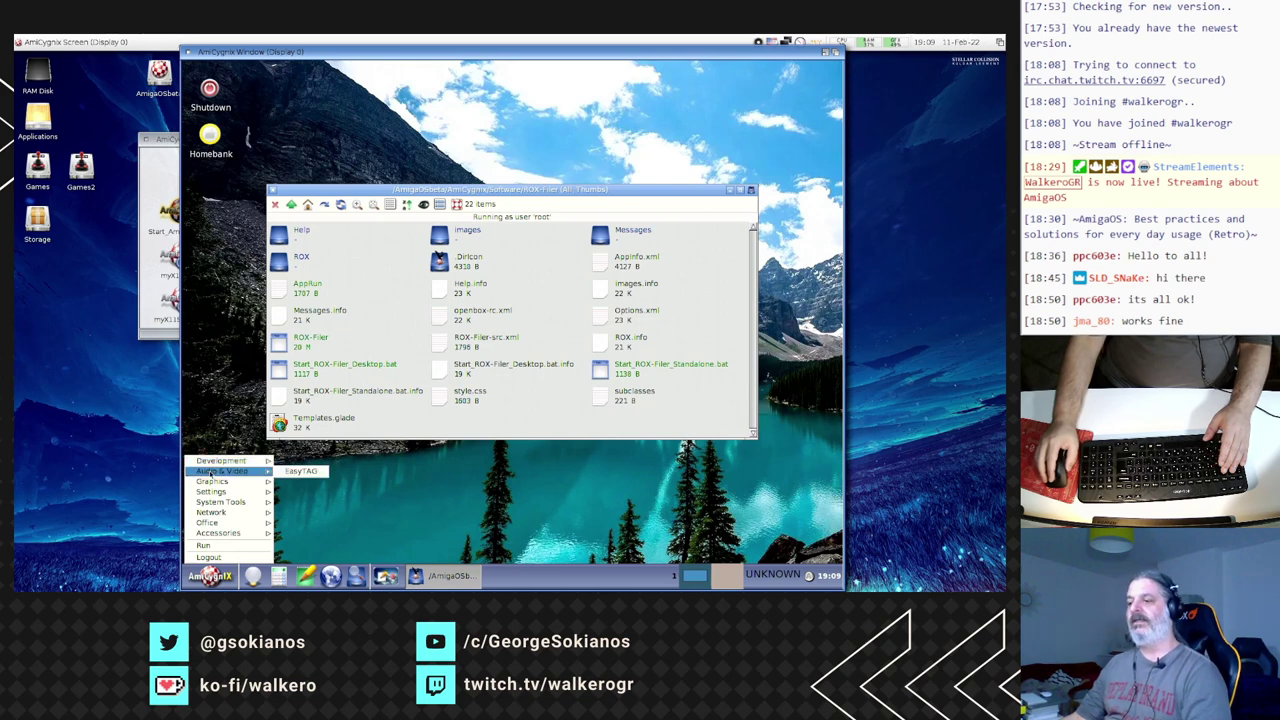
click(302, 472)
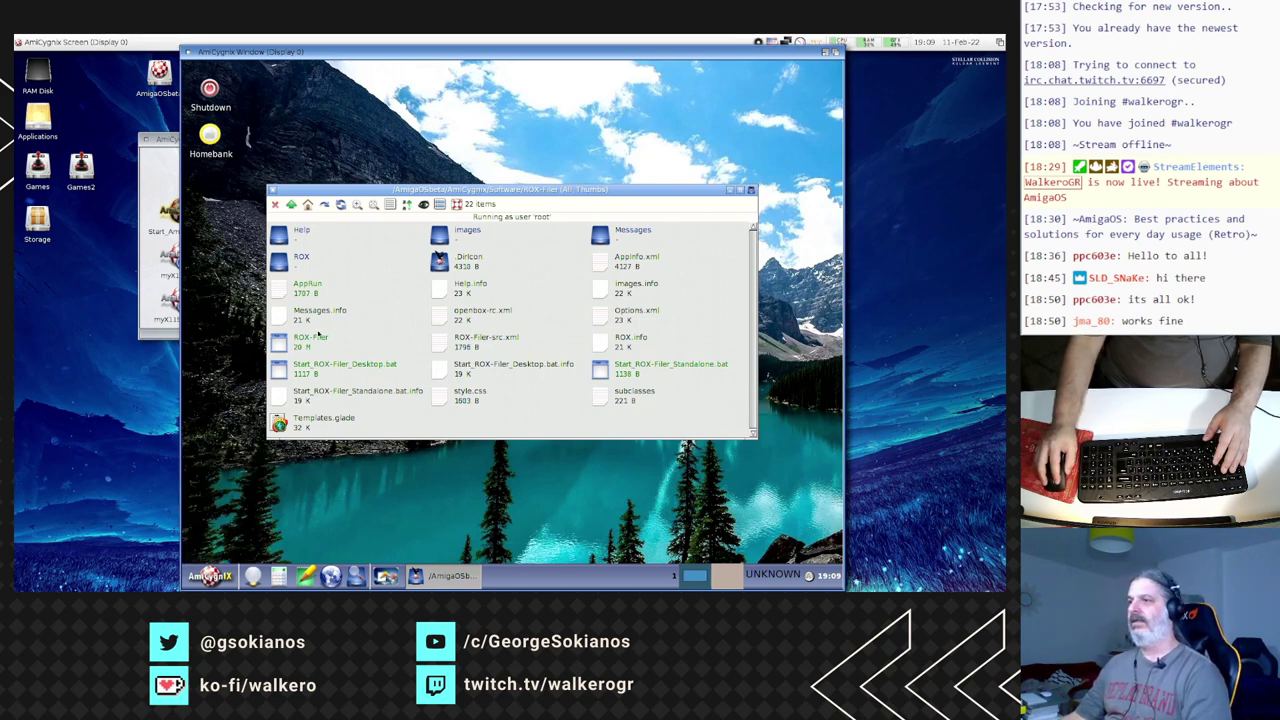
click(274, 189)
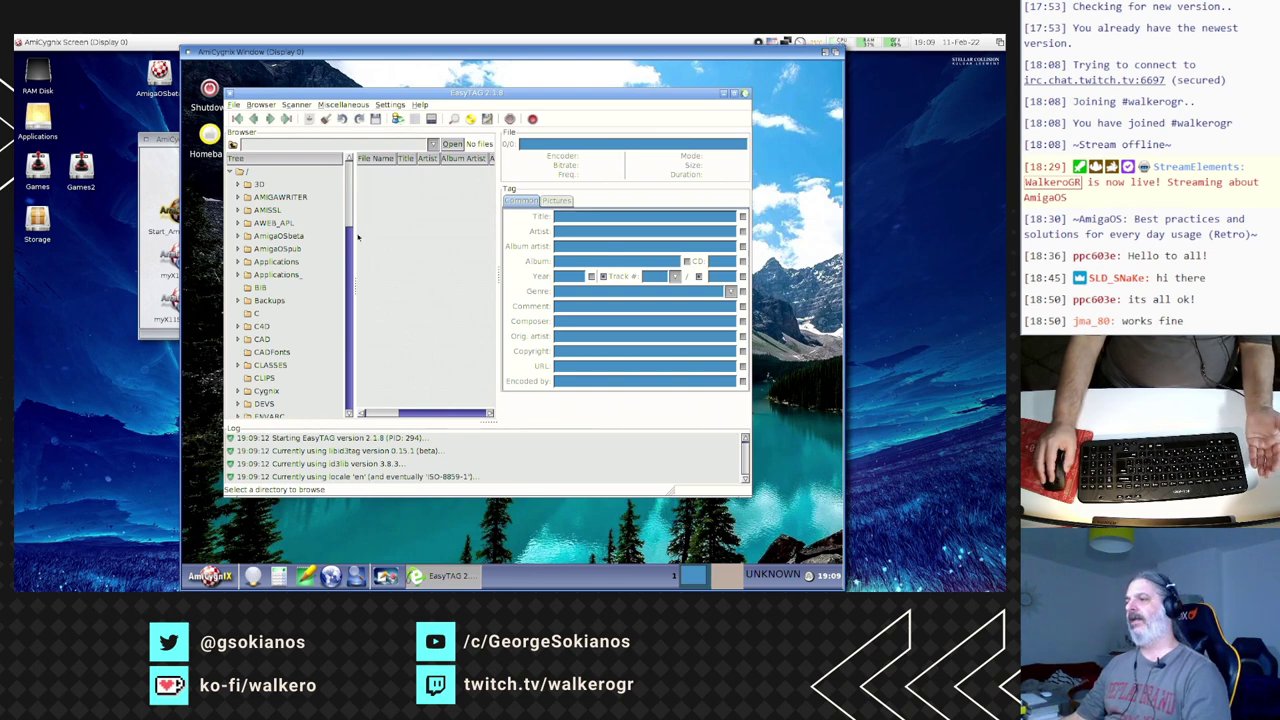
- Open and dismiss EasyTAG's Settings menu, then nudge its window to the right
click(389, 104)
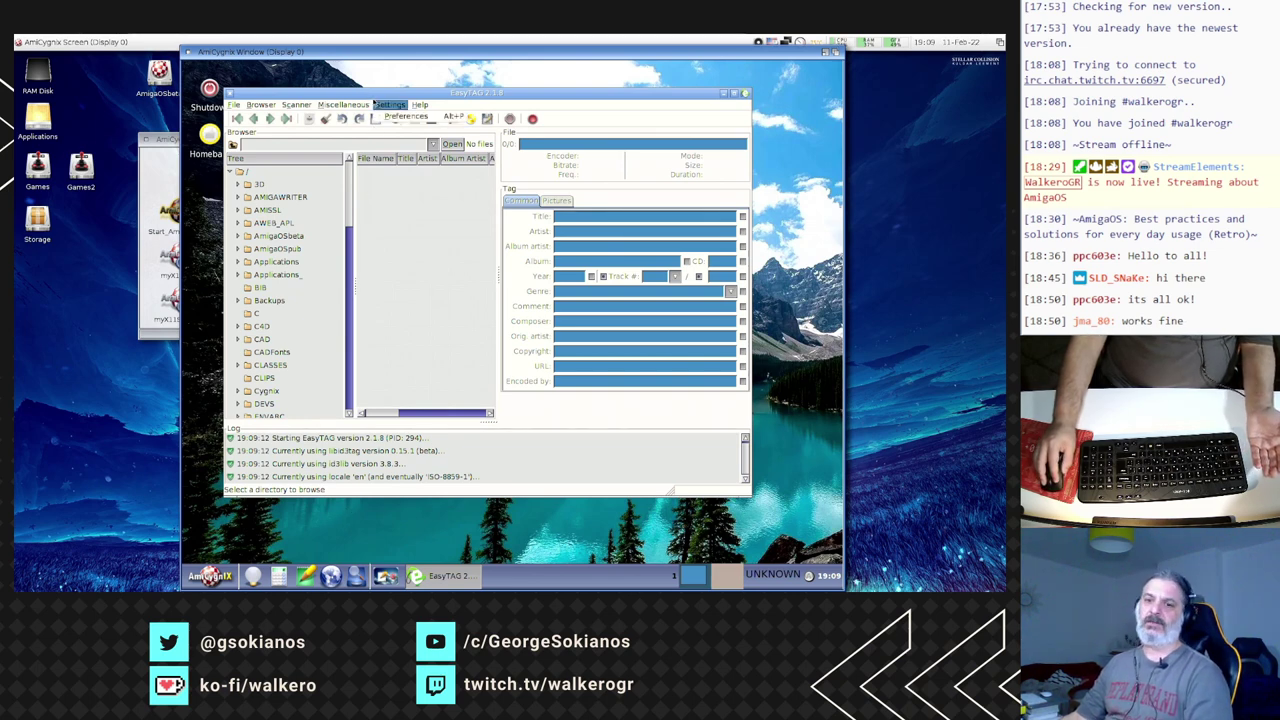
click(392, 91)
drag(395, 93, 415, 84)
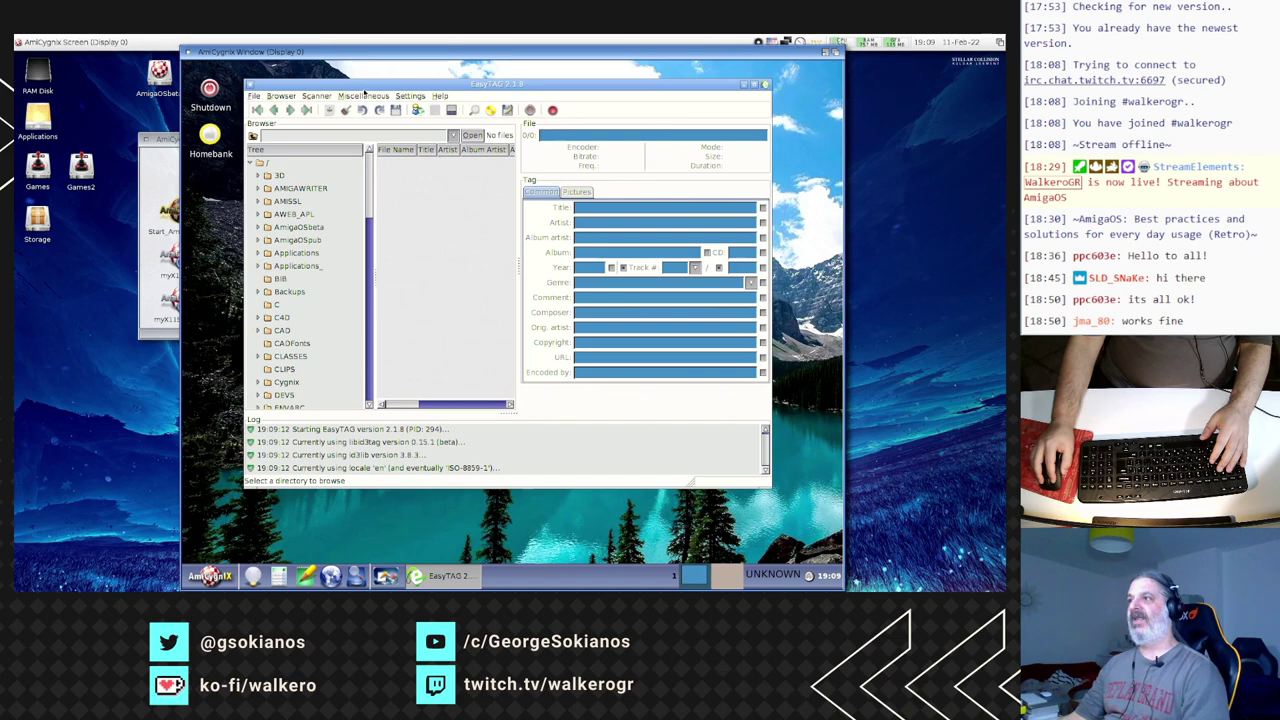
drag(365, 90, 381, 94)
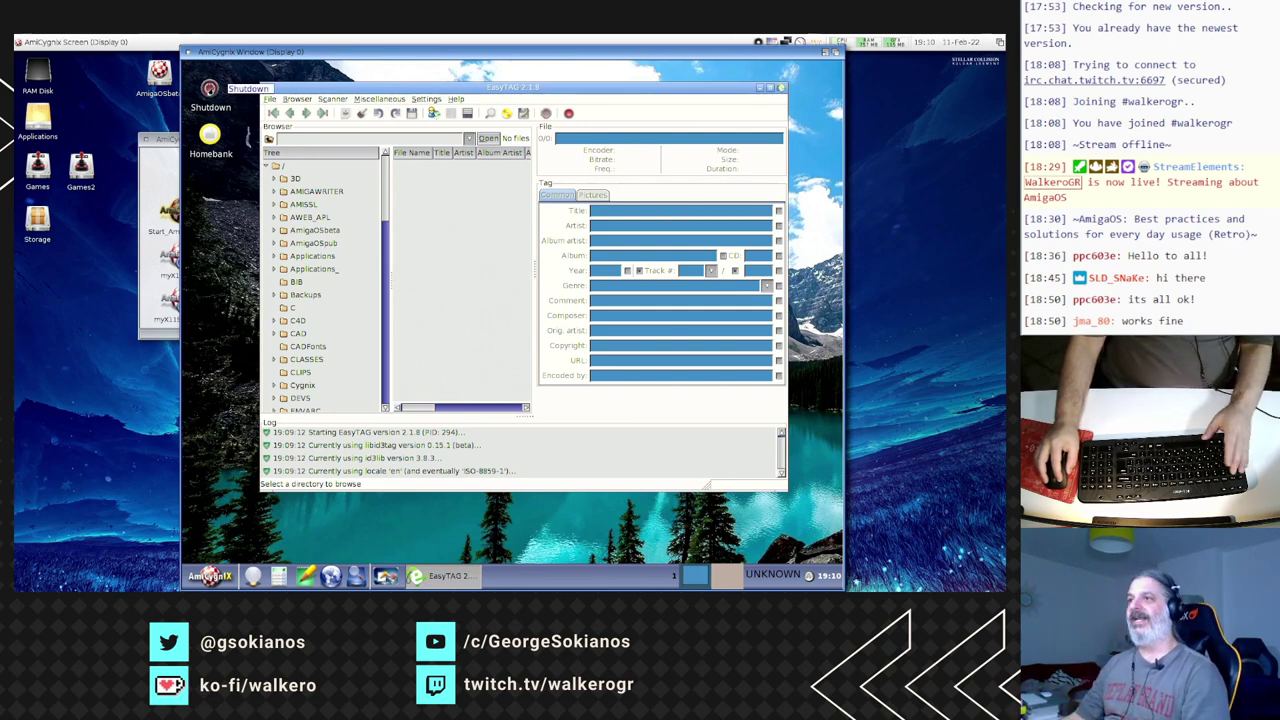
- Quit EasyTAG via its close gadget, confirming the Quit prompt
click(210, 90)
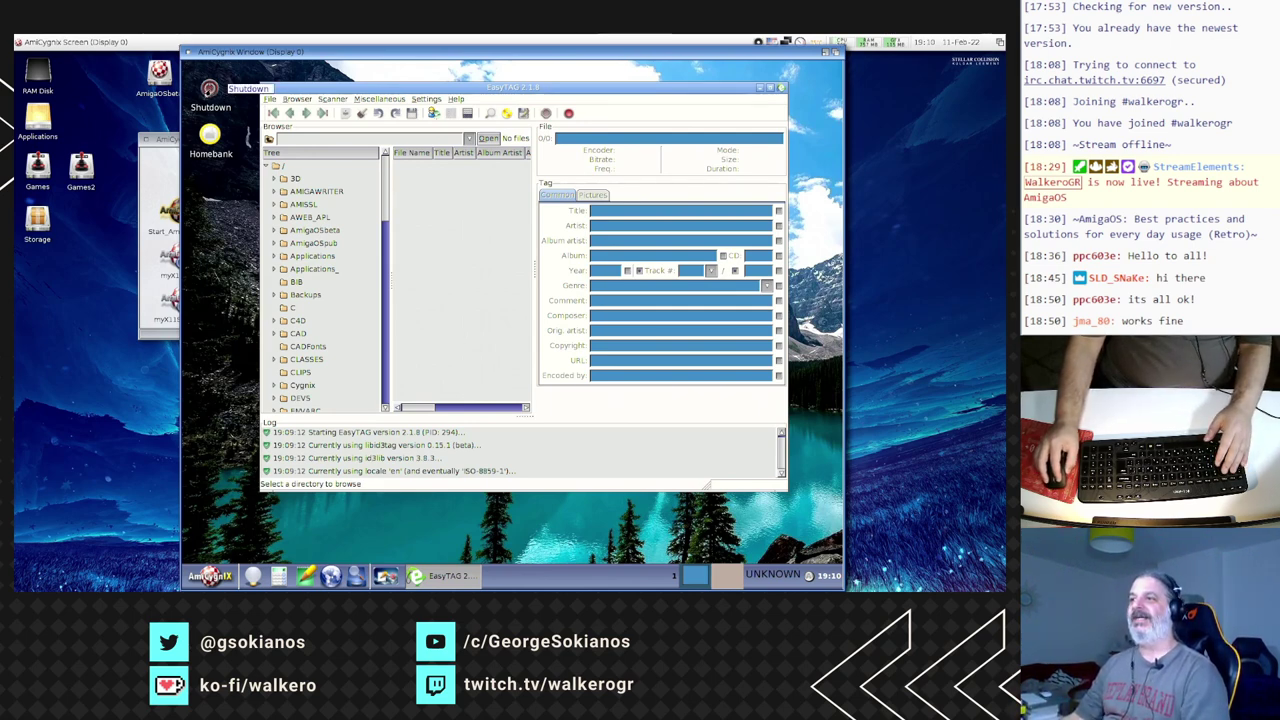
click(268, 89)
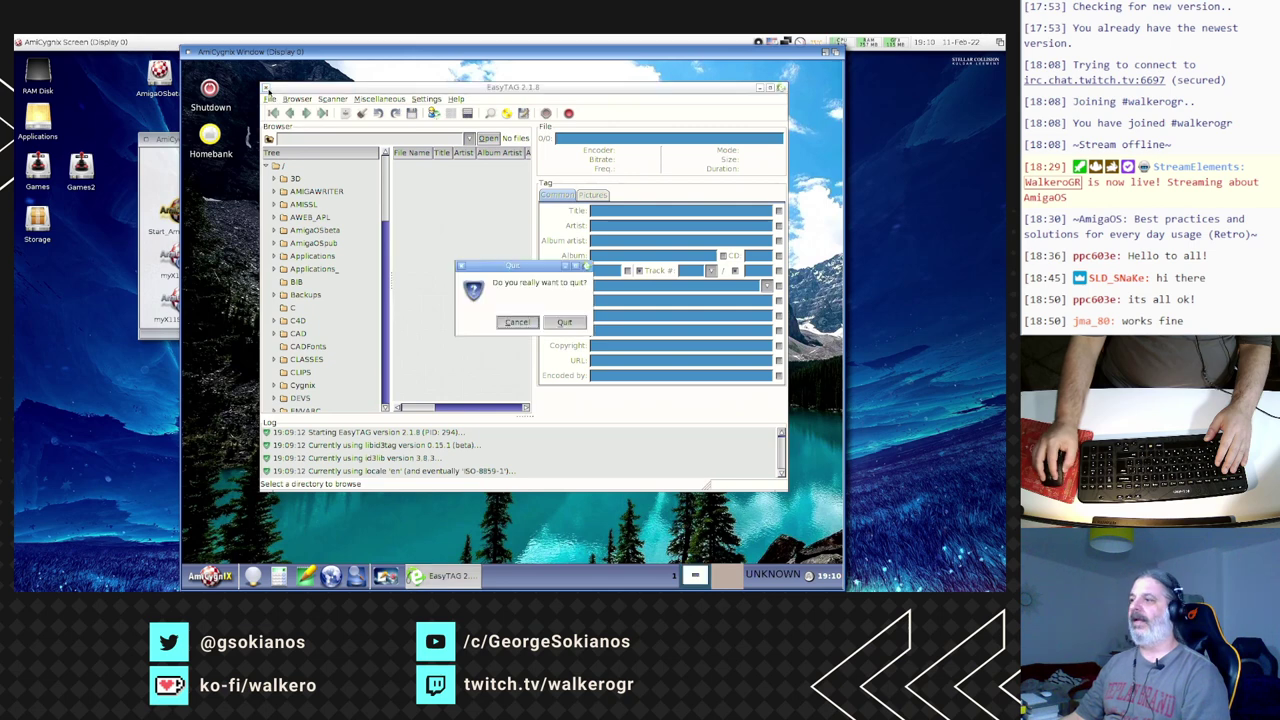
click(552, 324)
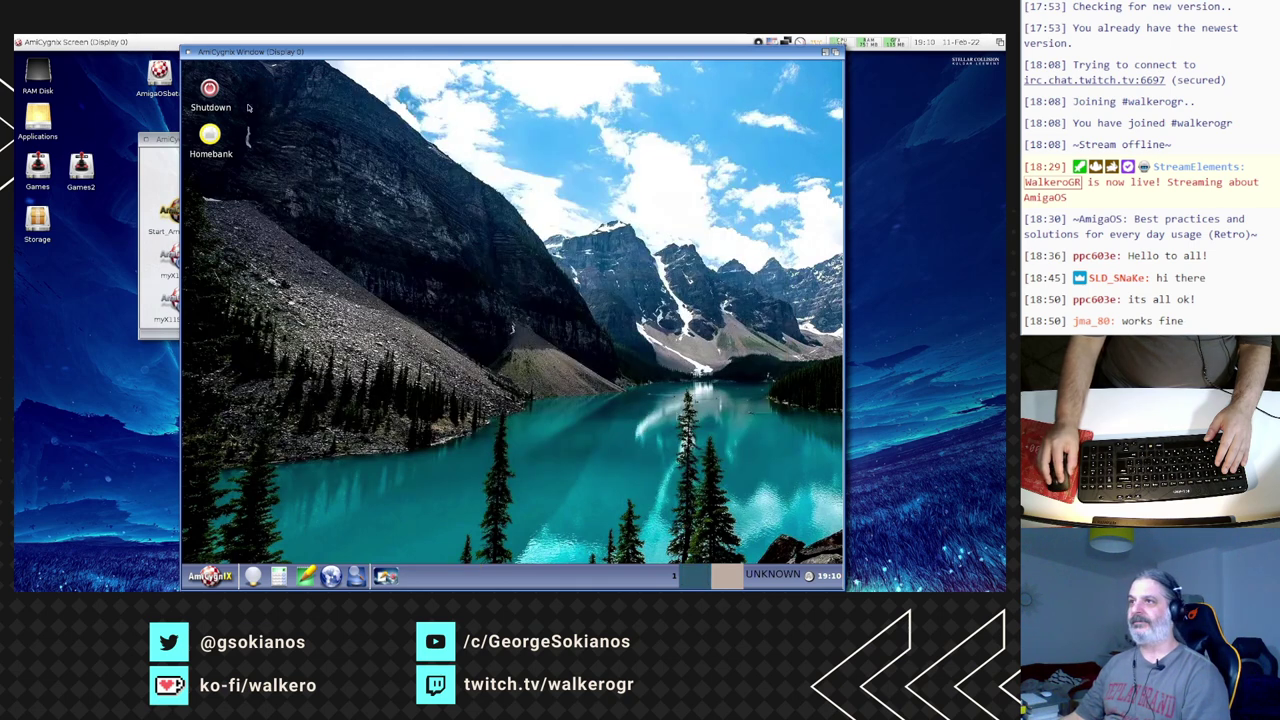
- Double-click the Shutdown desktop icon and confirm Shutdown to stop AmiCygnix
click(210, 89)
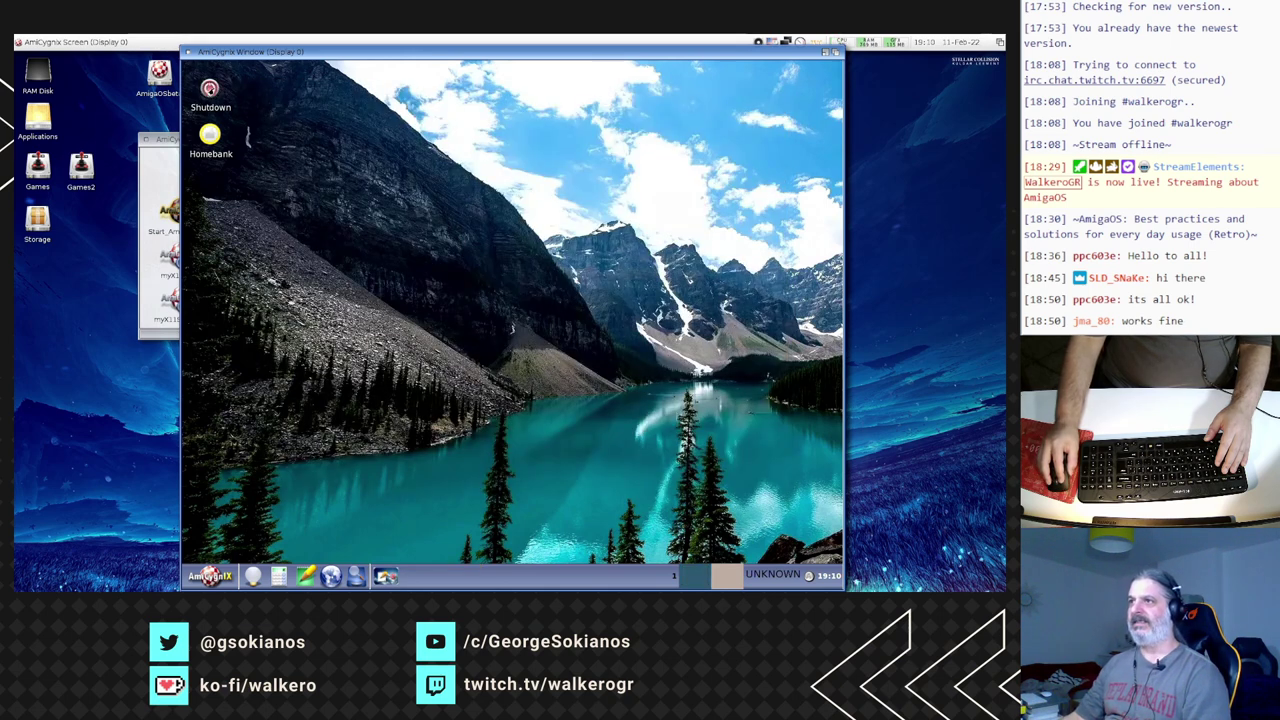
double_click(210, 89)
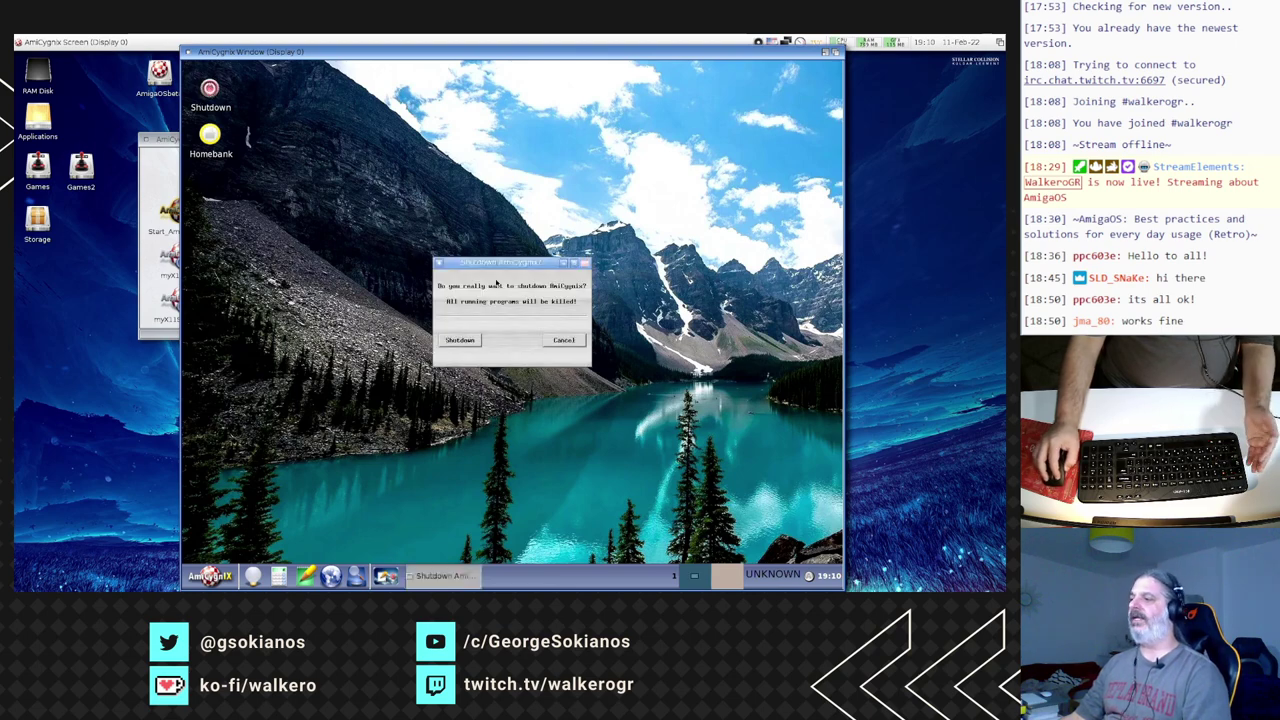
click(477, 340)
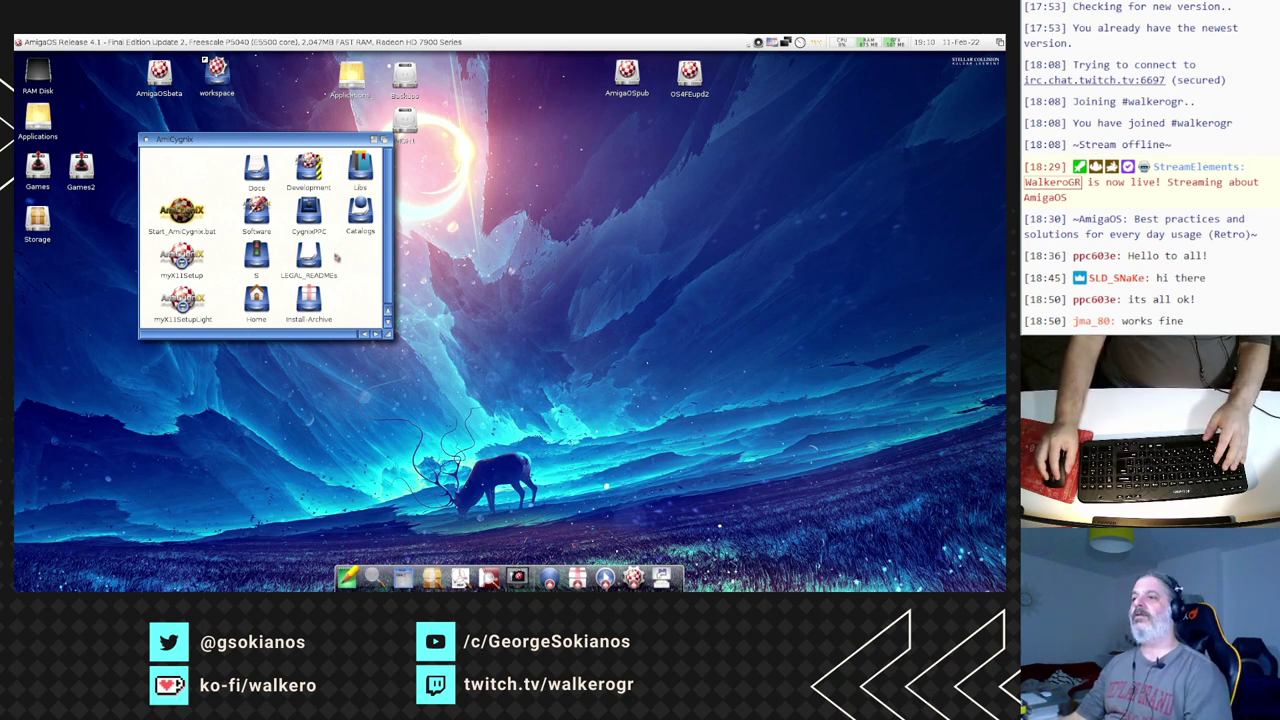
- Open Software > AbiWord-2.8 and move the AmiCygnix configuration window to the upper left
double_click(257, 214)
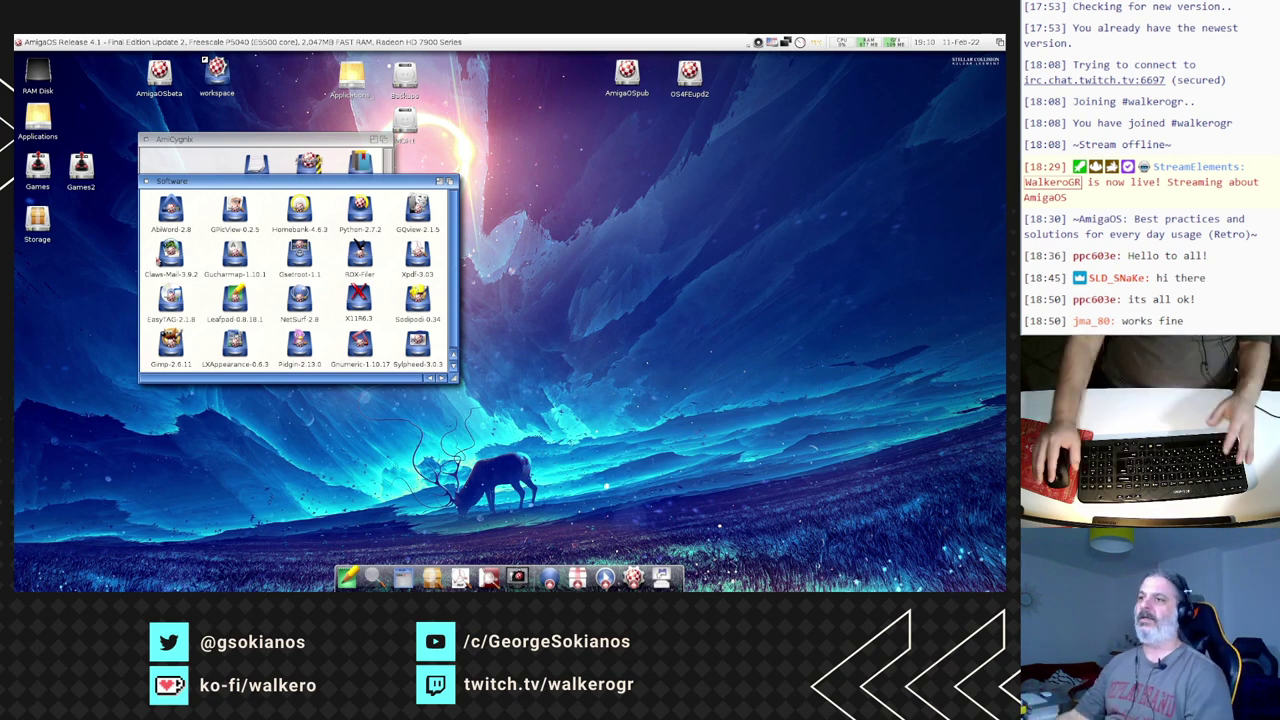
double_click(171, 212)
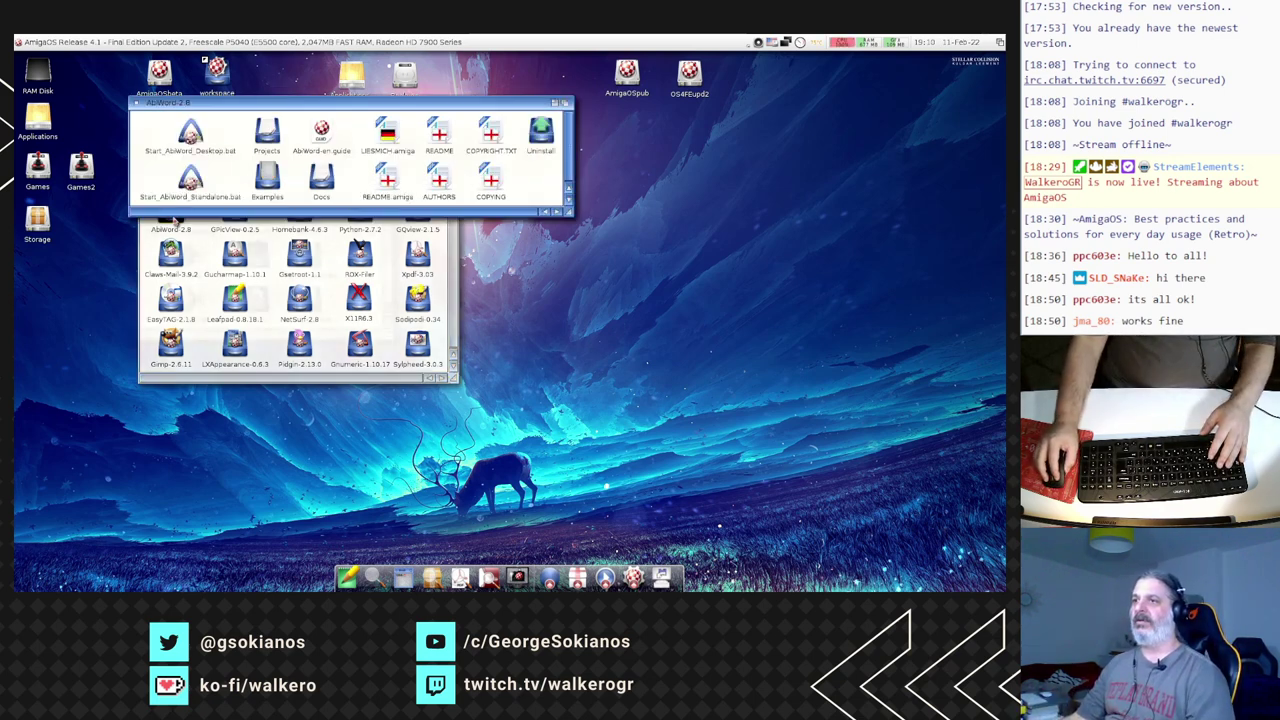
drag(204, 107, 196, 105)
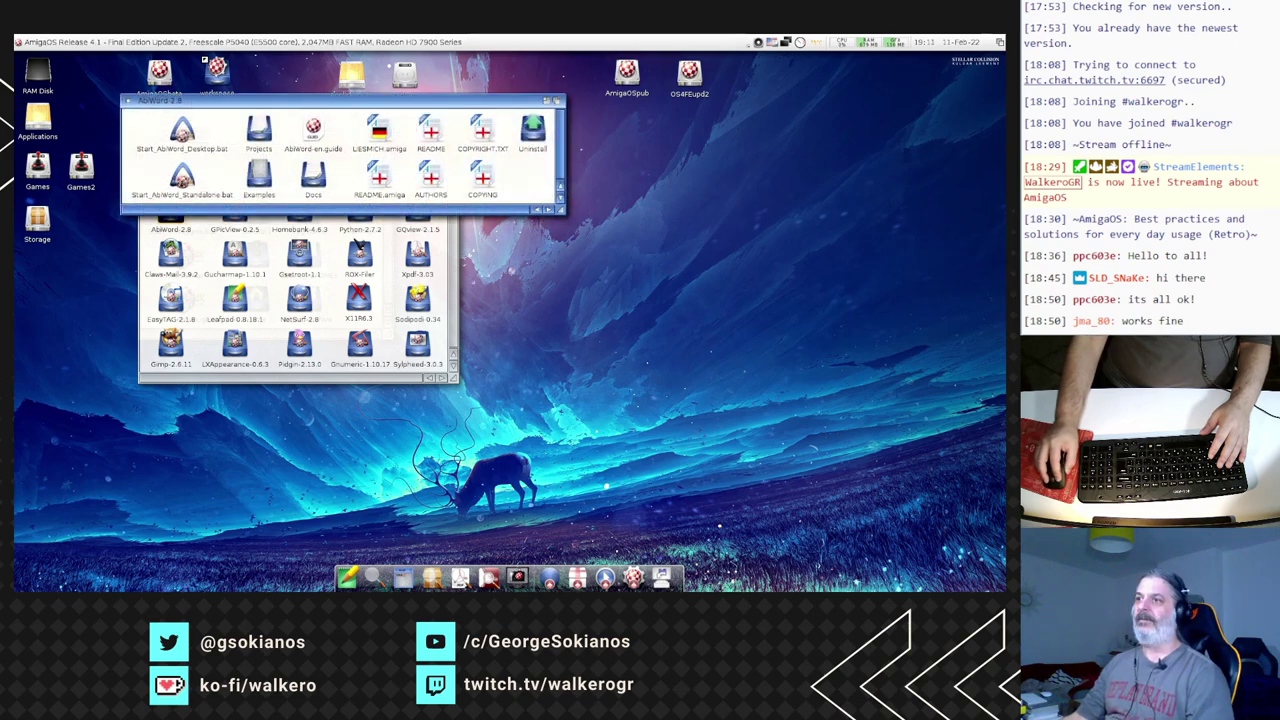
drag(536, 272, 333, 188)
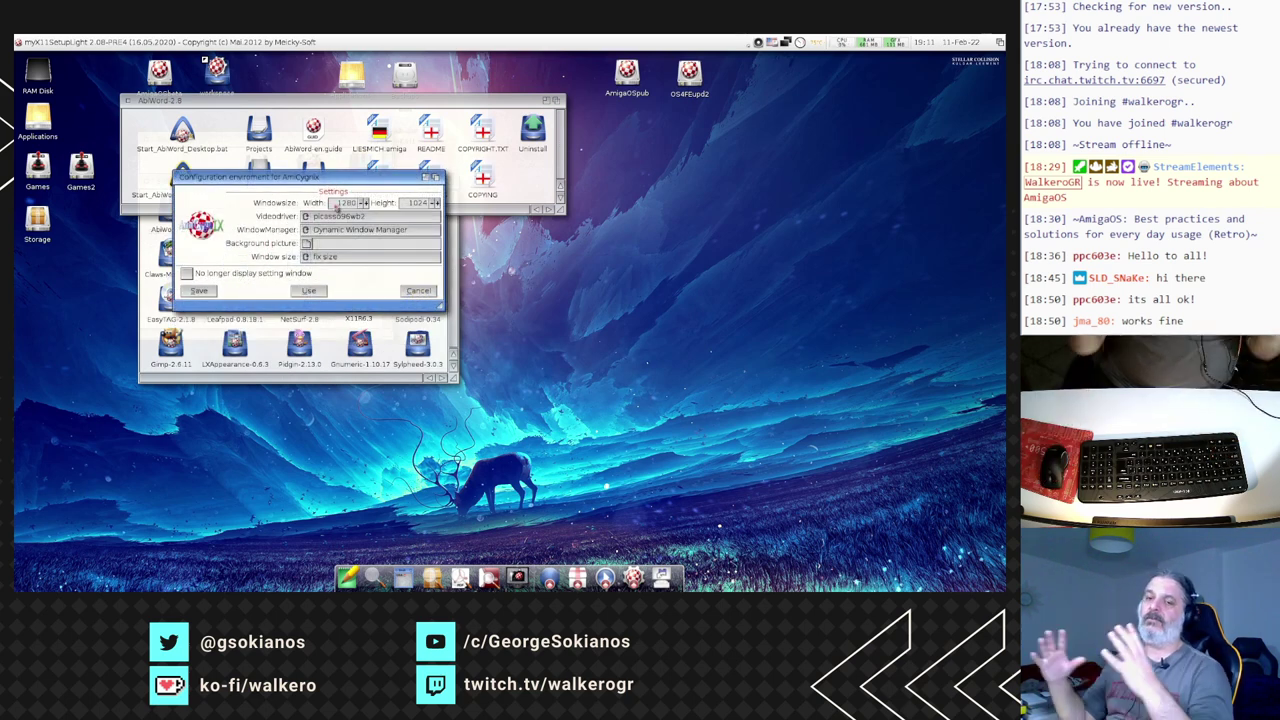
- Keep Dynamic Window Manager at 1280×1024 and launch a blank AbiWord document in AmiCygnix
mouse_move(338, 205)
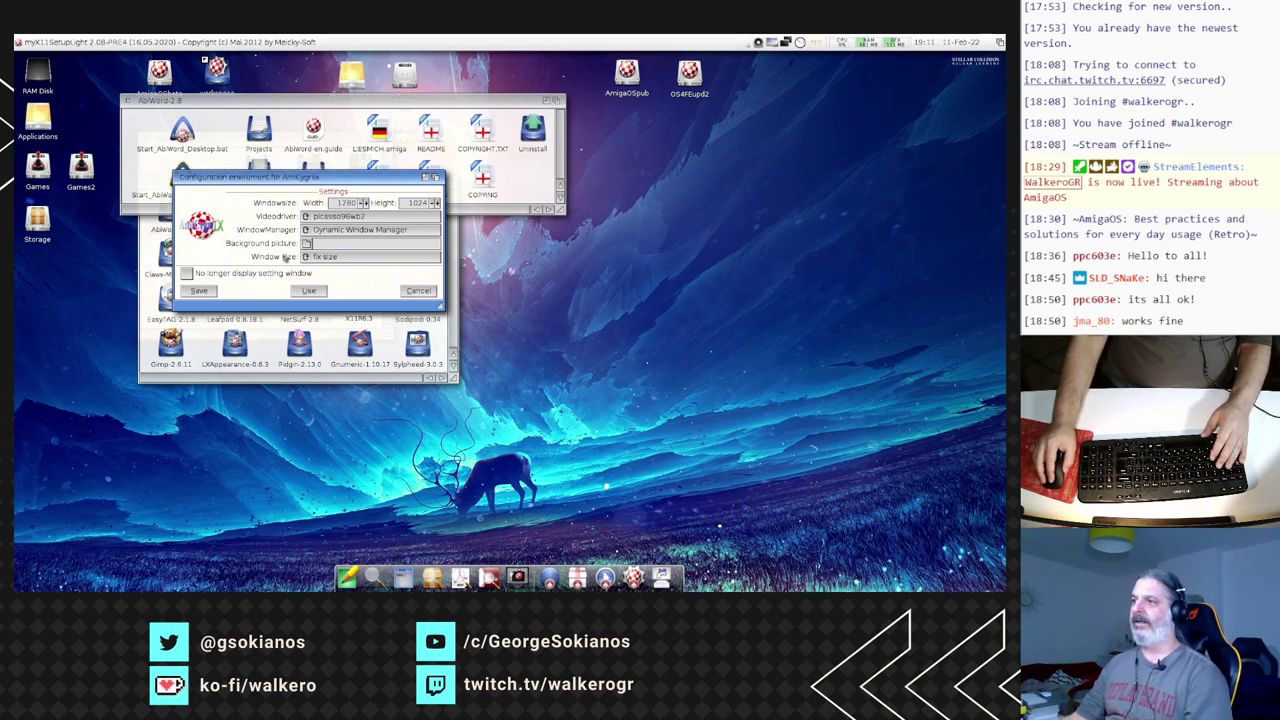
click(344, 232)
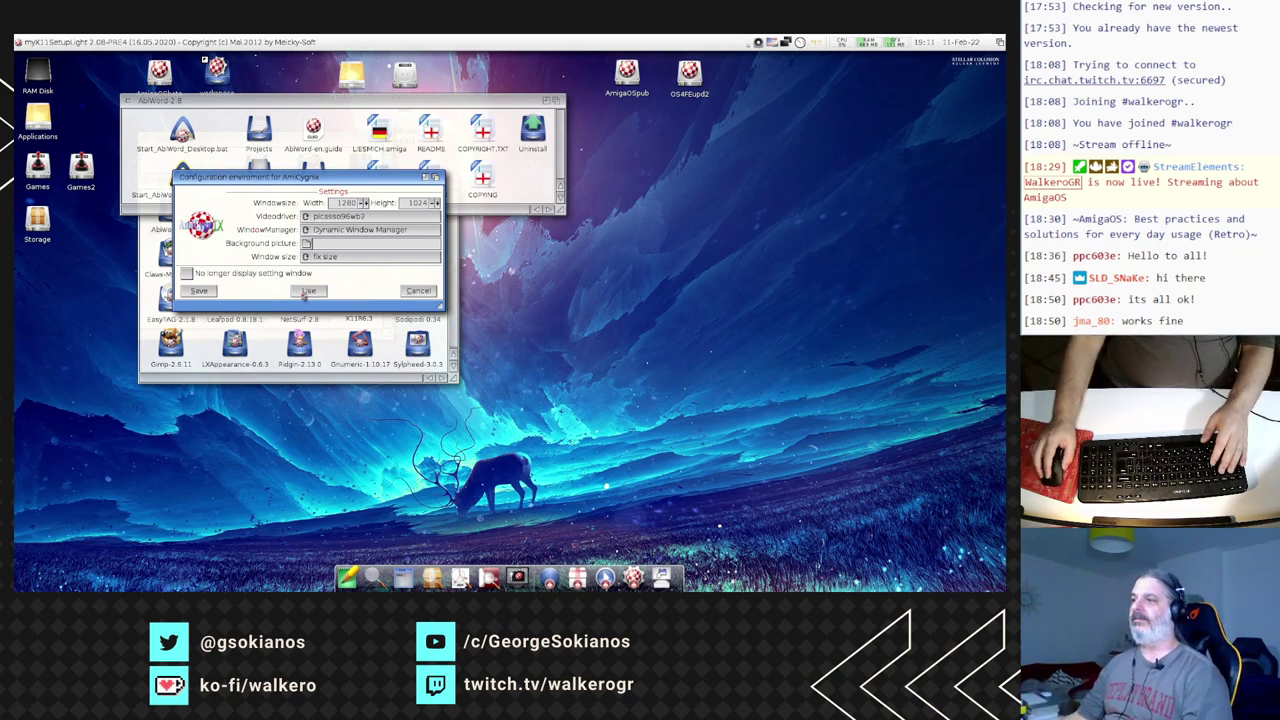
click(308, 290)
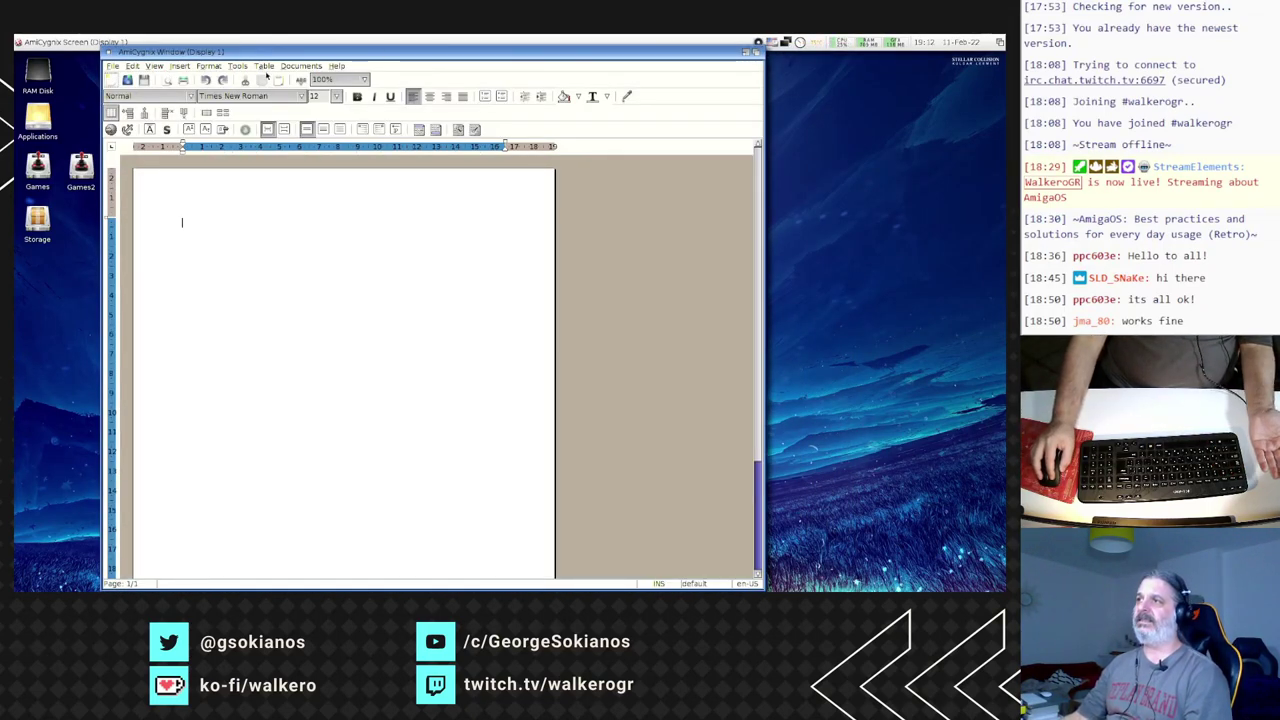
- View AbiWord's version information via Help > About abiword, then close it
click(337, 66)
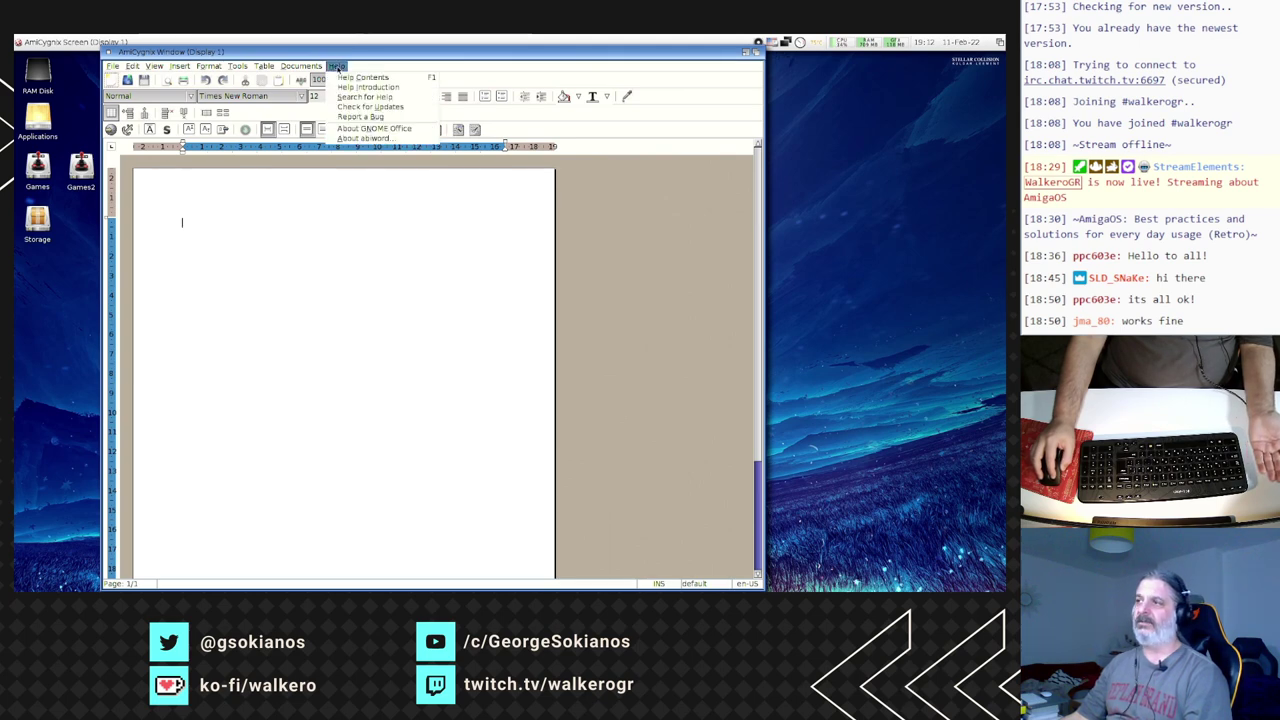
click(362, 138)
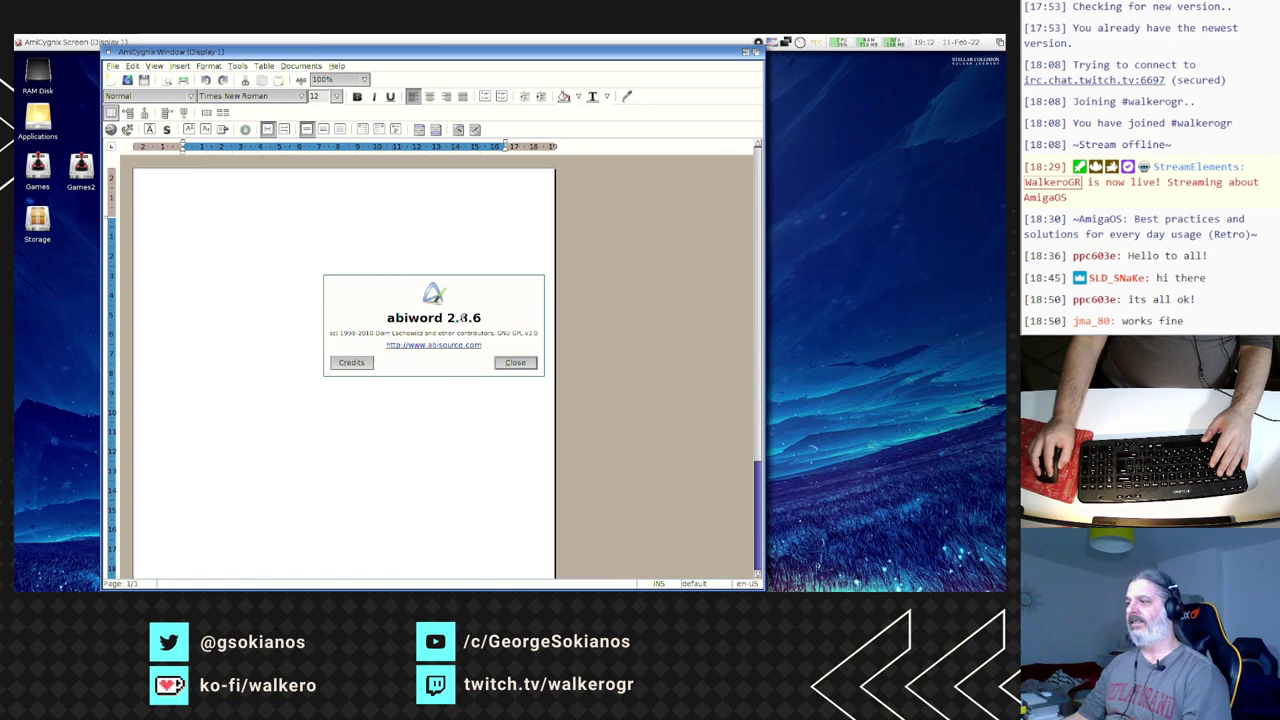
click(515, 362)
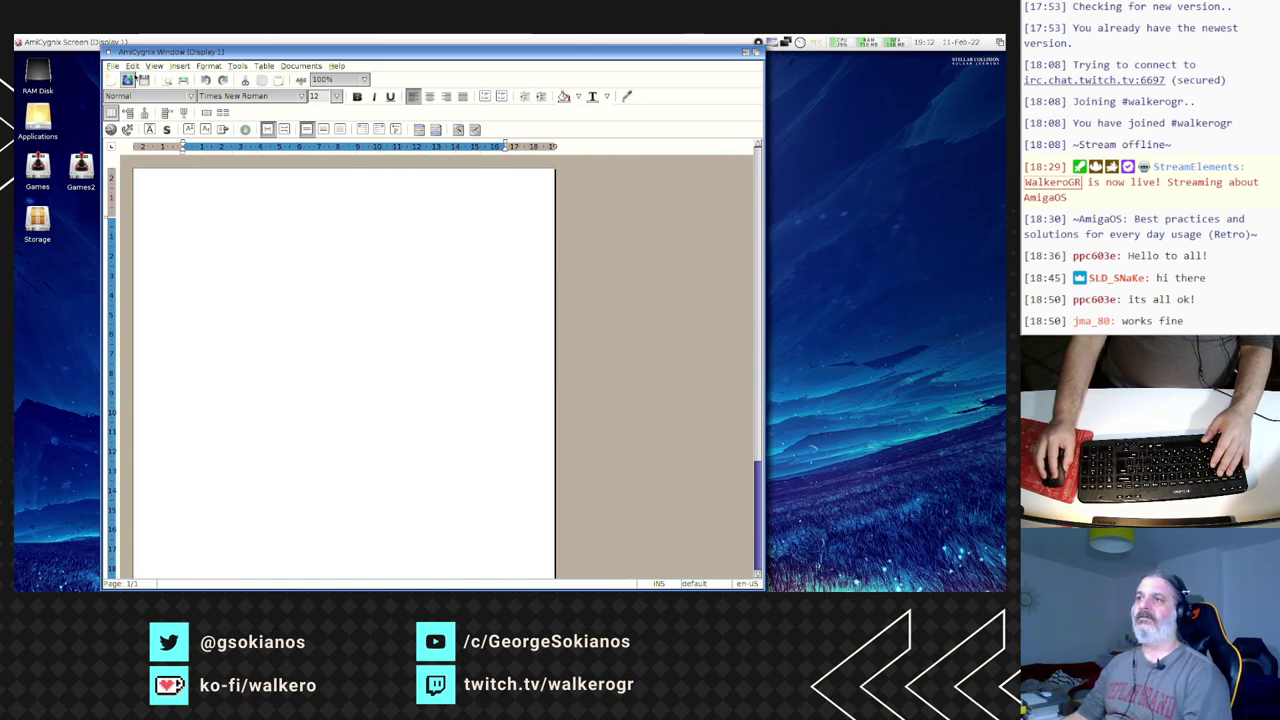
- Open AbiWord_FileImport.doc from Recently Used, leaving file type on Automatically Detected
click(128, 79)
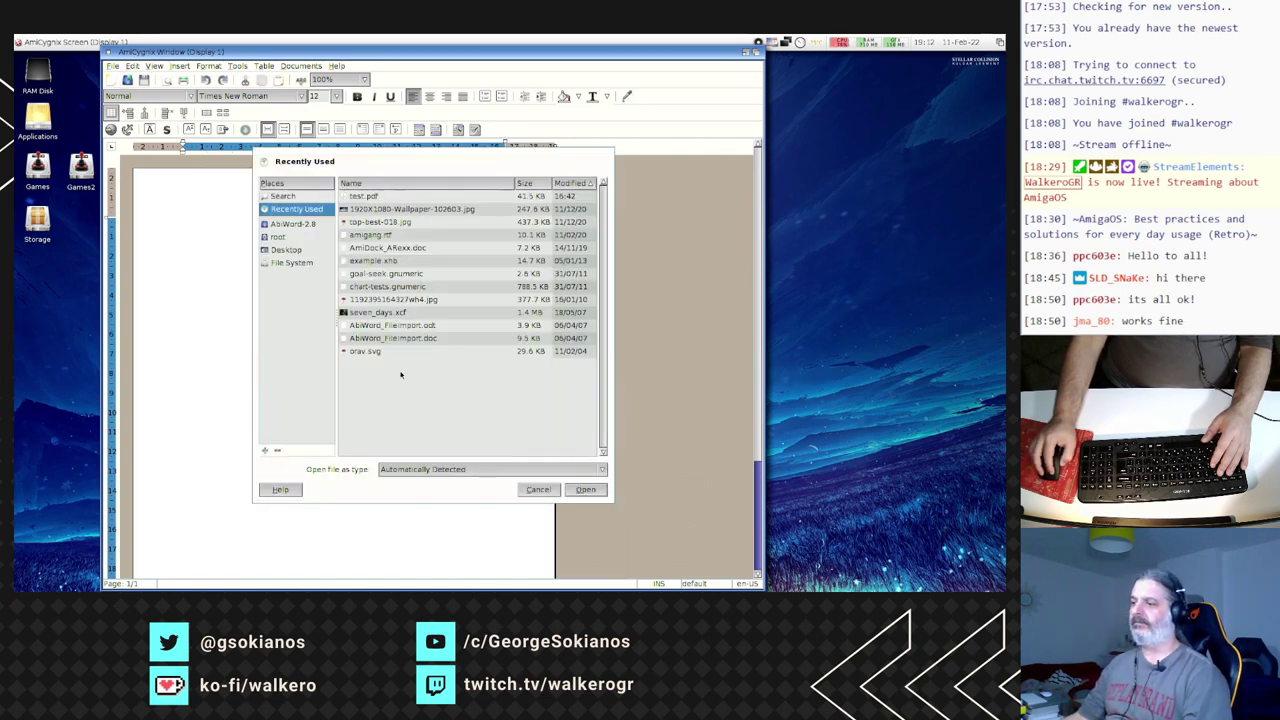
click(420, 469)
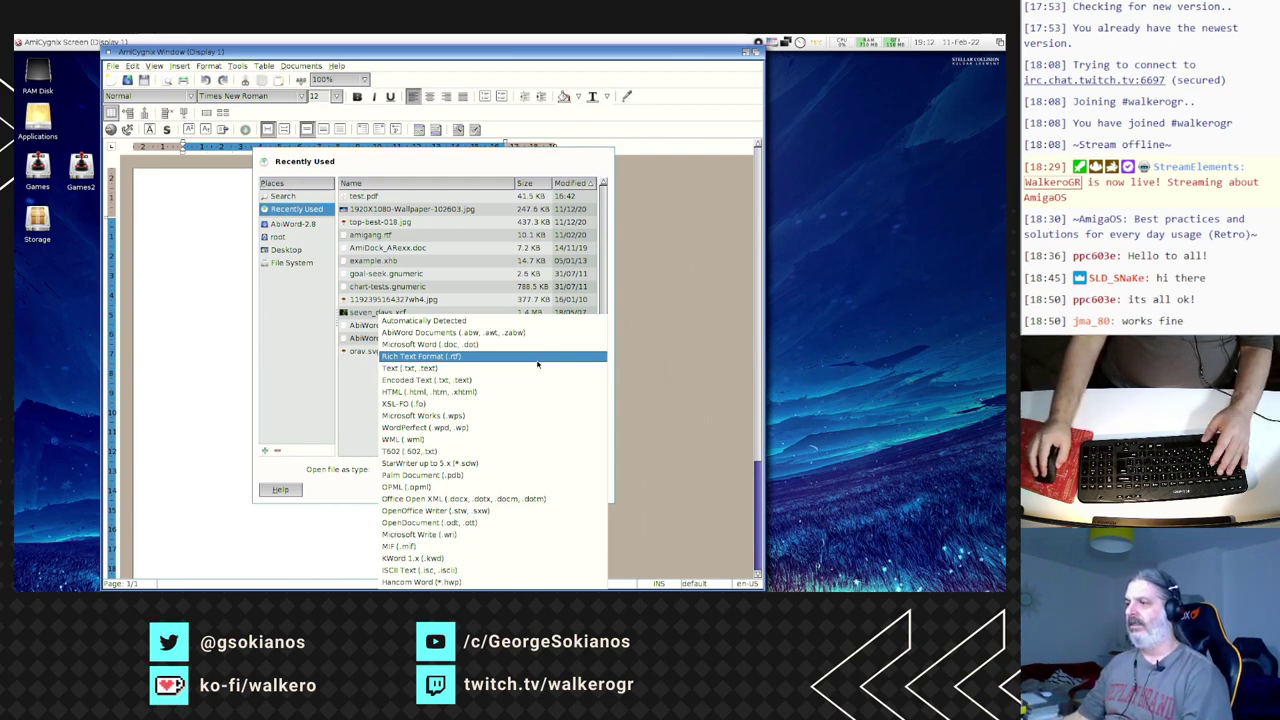
click(303, 395)
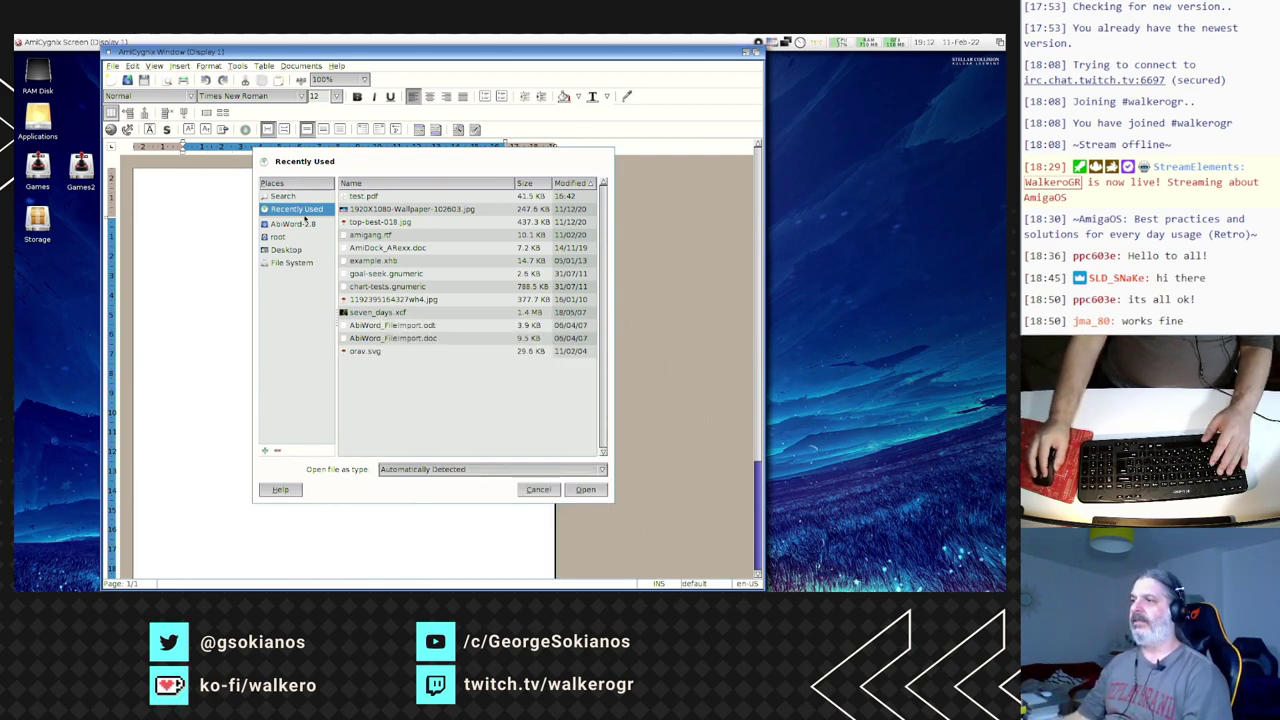
click(391, 341)
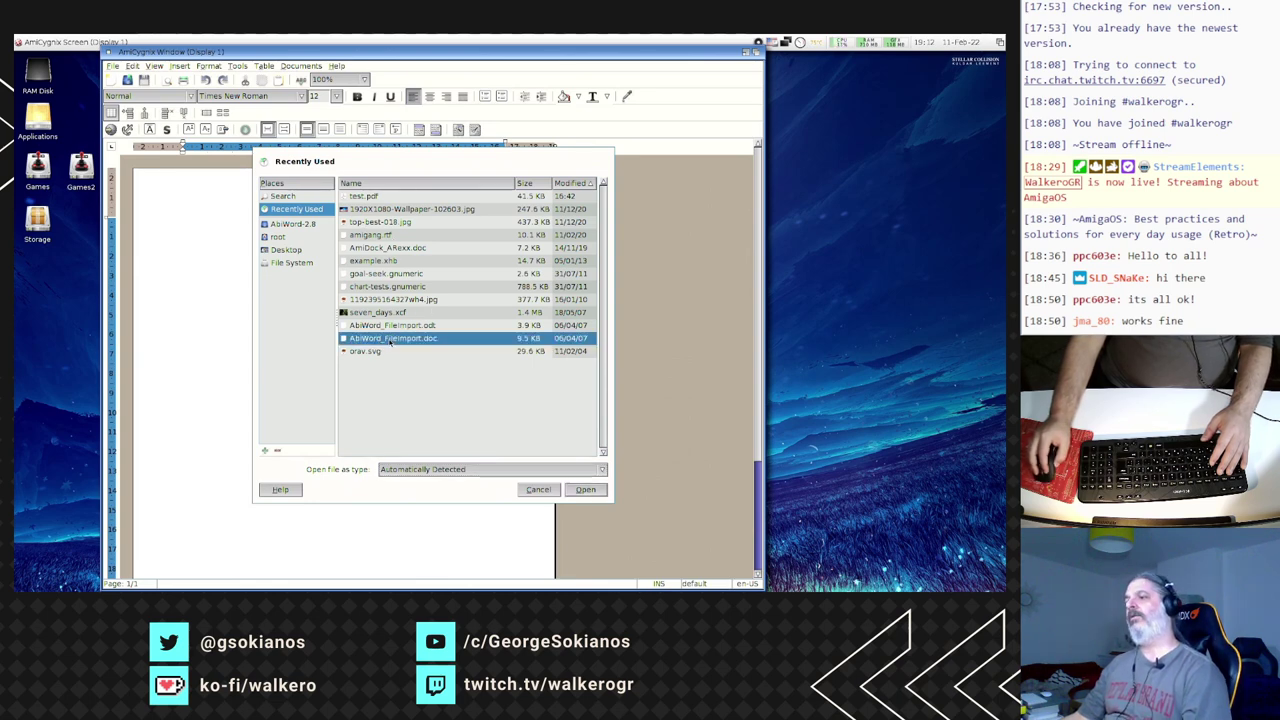
click(584, 490)
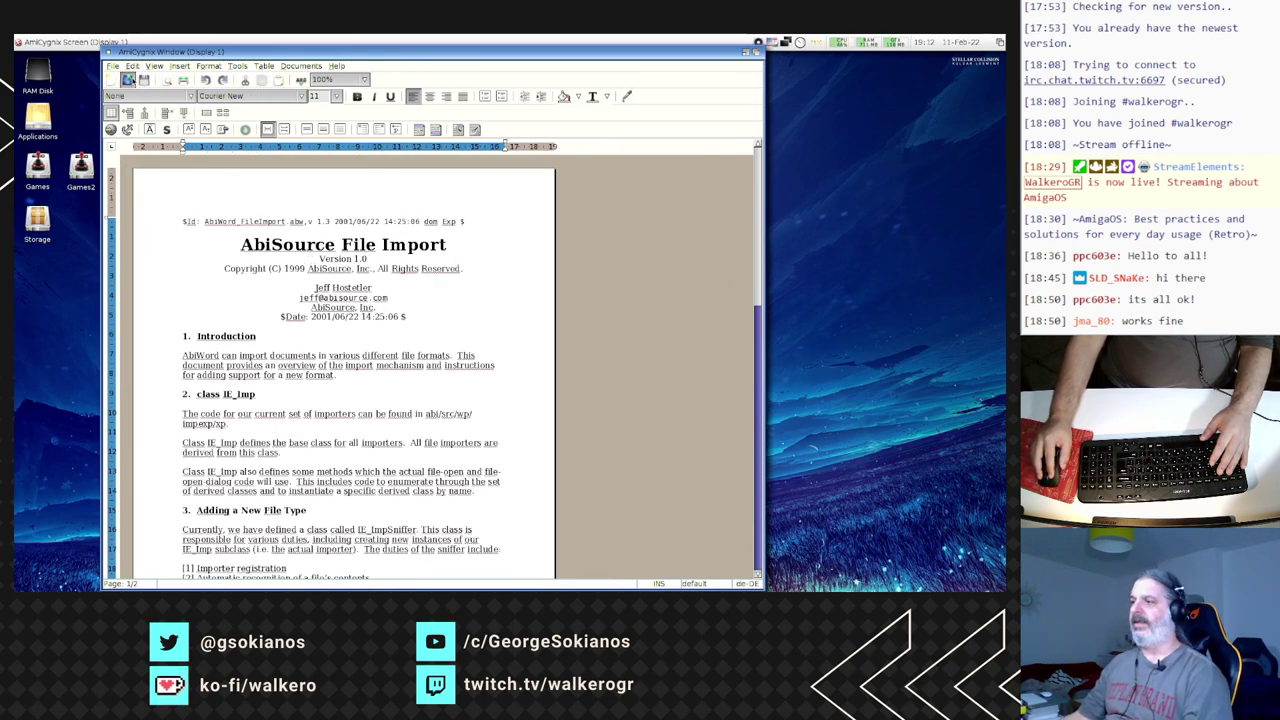
- Open amigang.rtf from Recently Used in a new window
click(128, 79)
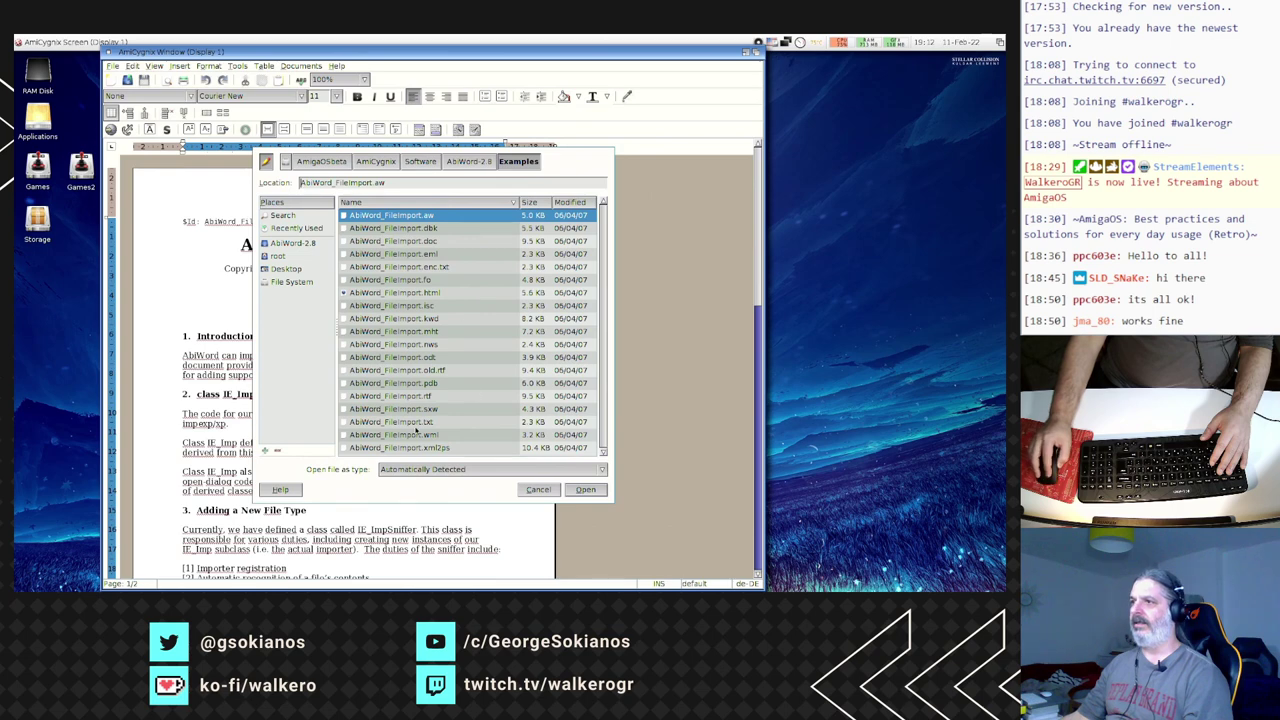
click(289, 228)
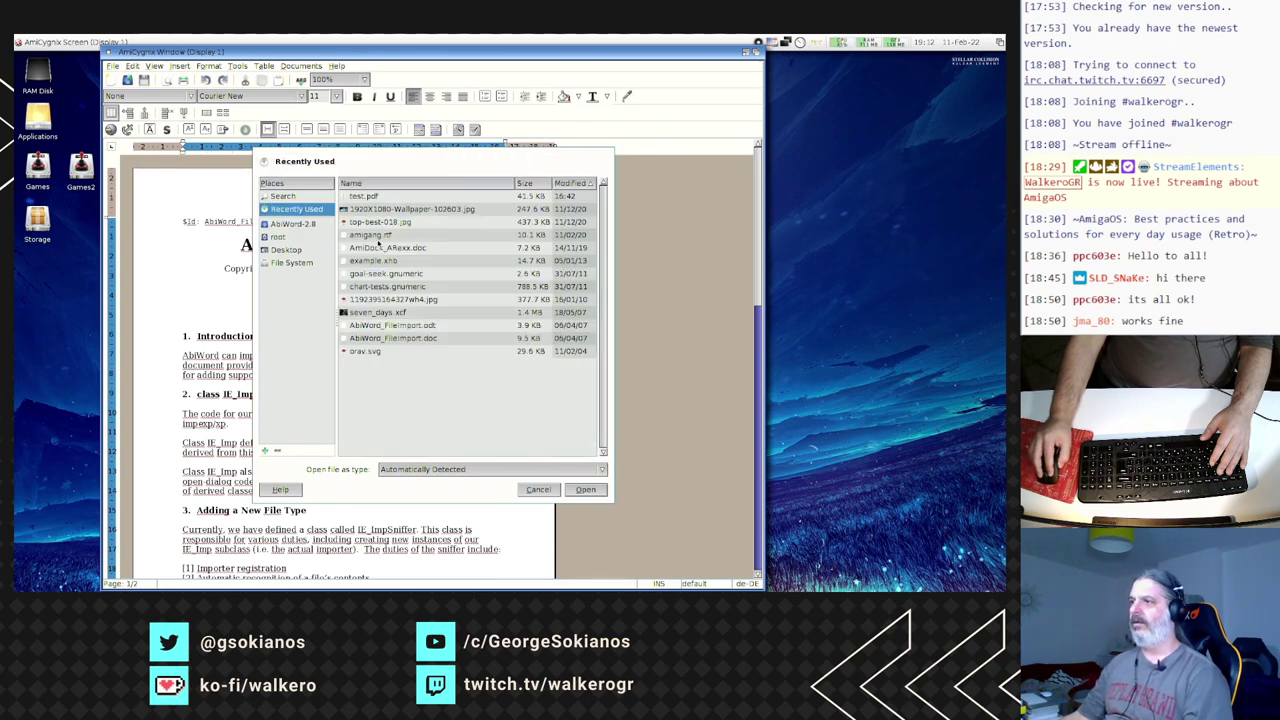
double_click(370, 236)
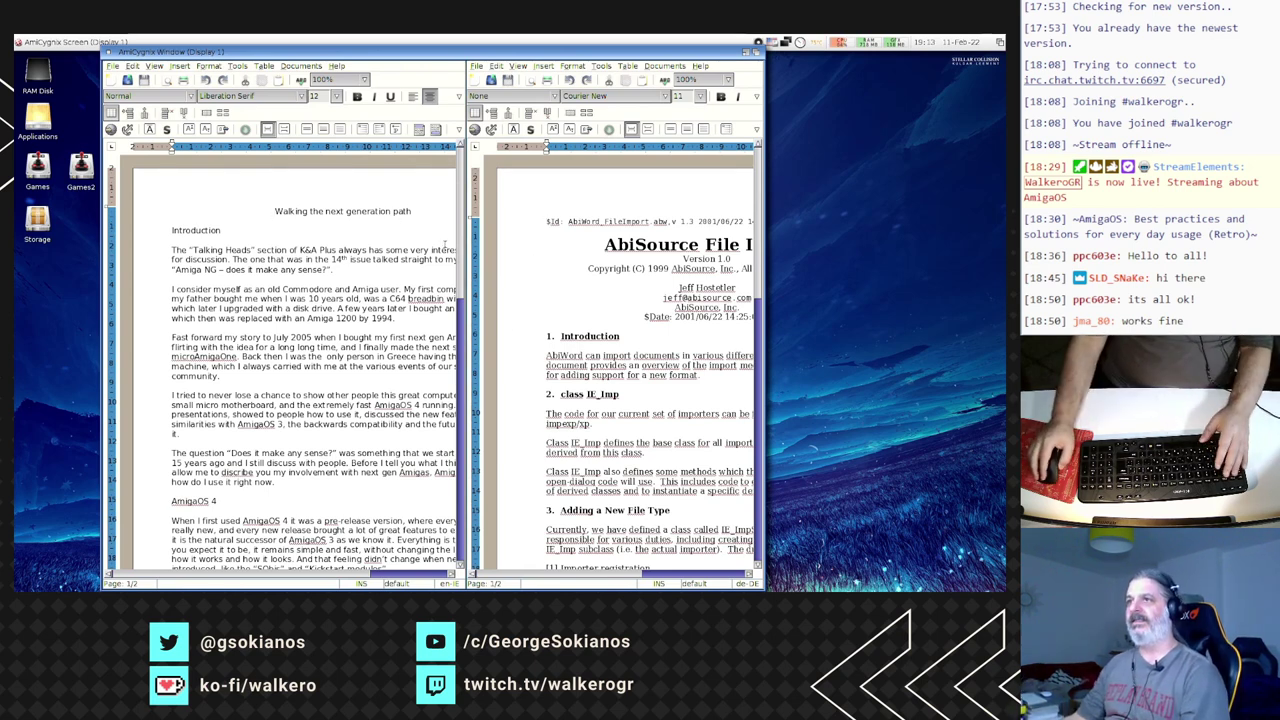
- Close the amigang.rtf document with File > Close
click(113, 66)
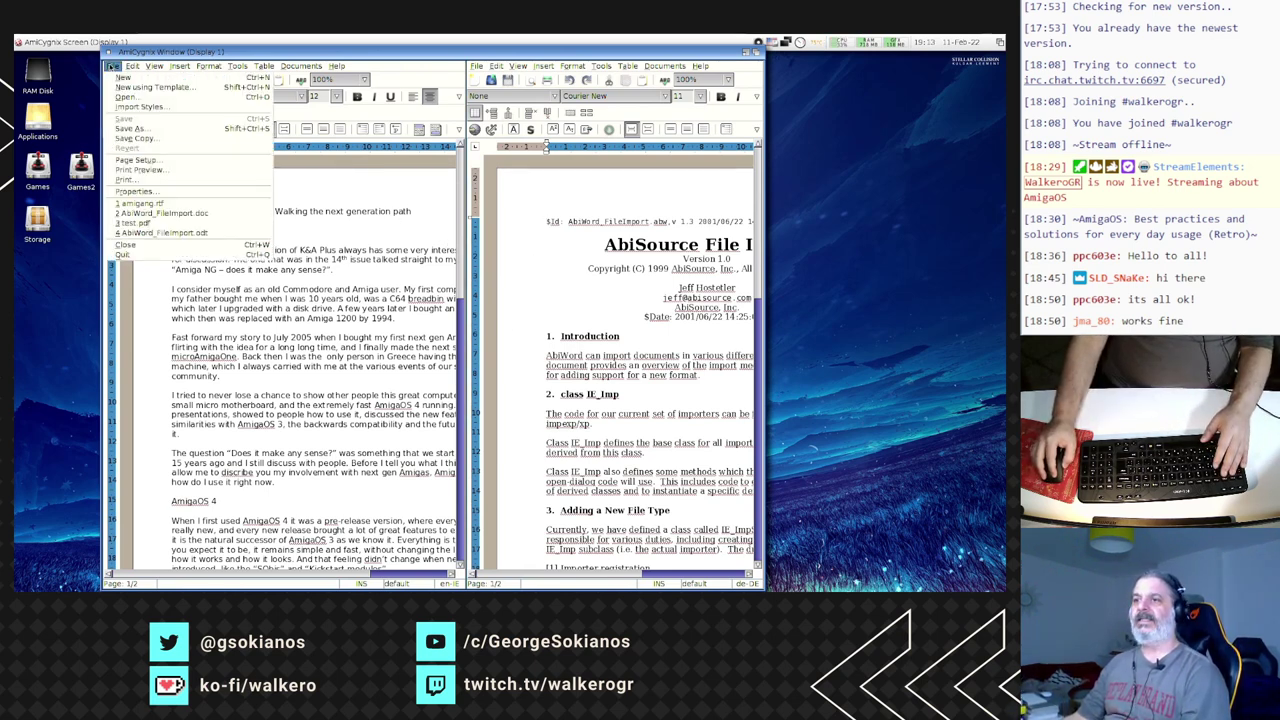
click(130, 245)
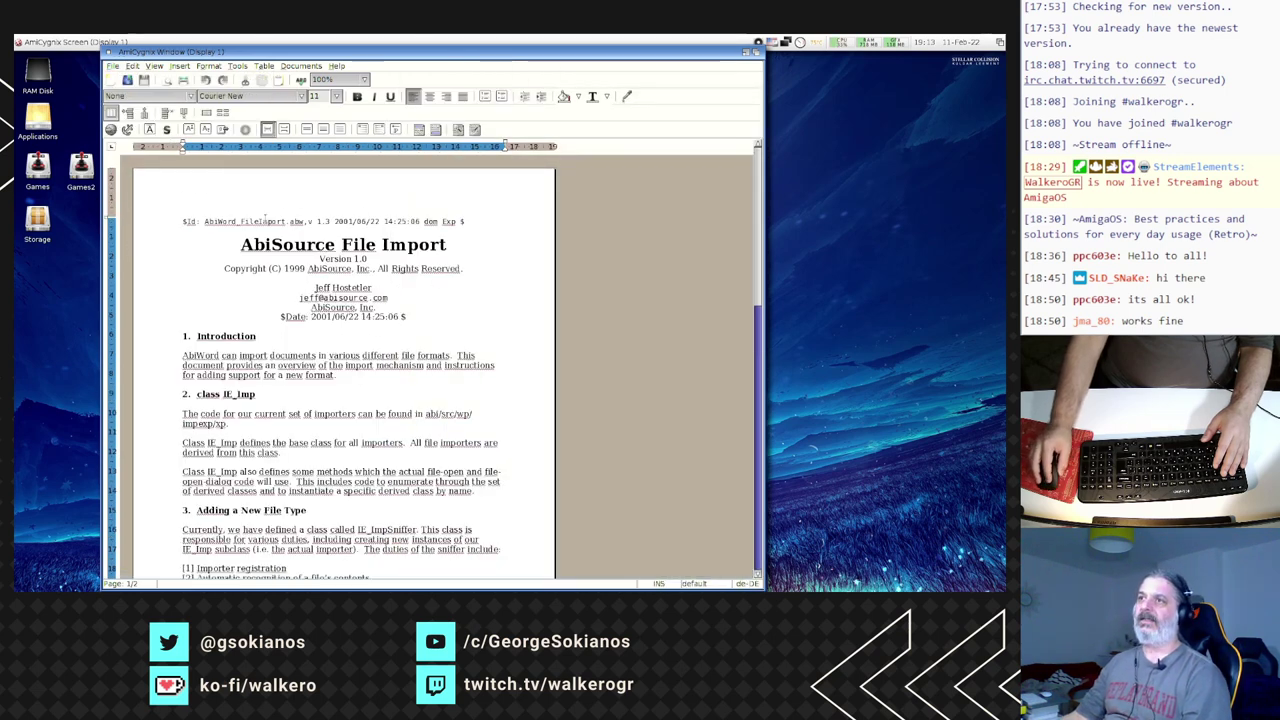
click(113, 66)
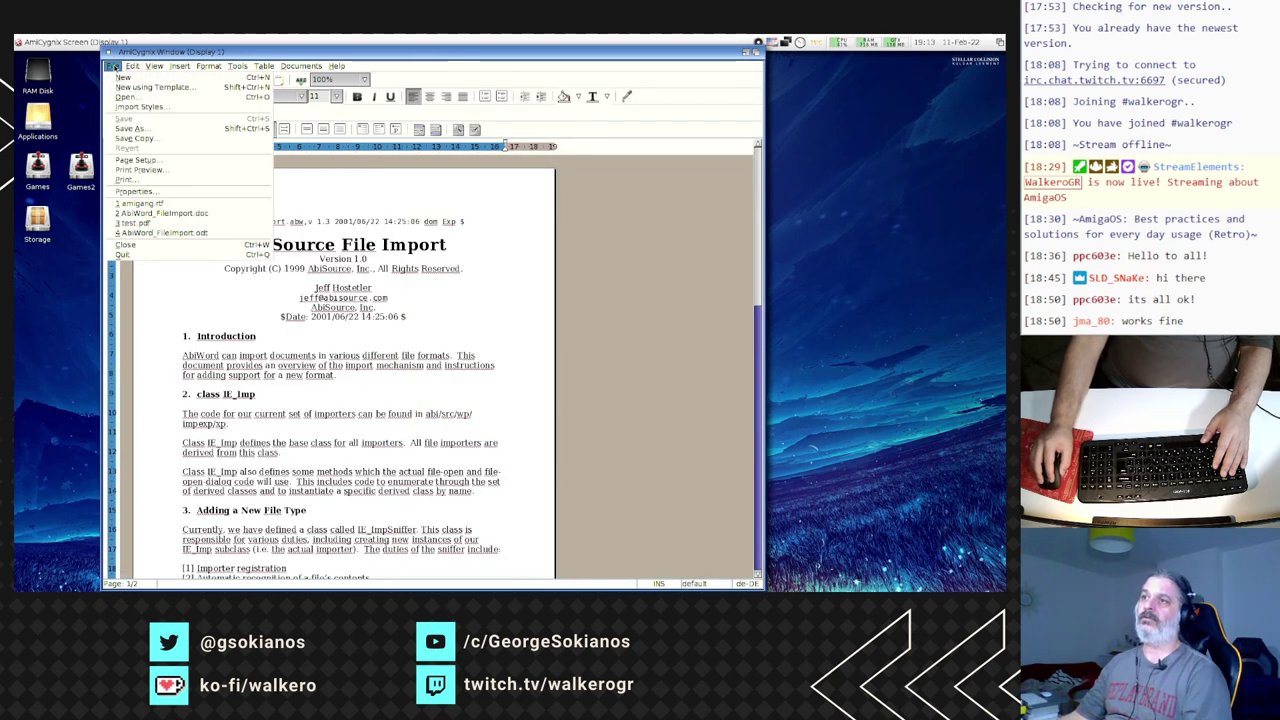
- Export a copy named test2 to RAM Disk in Portable Document Format (.pdf)
click(129, 131)
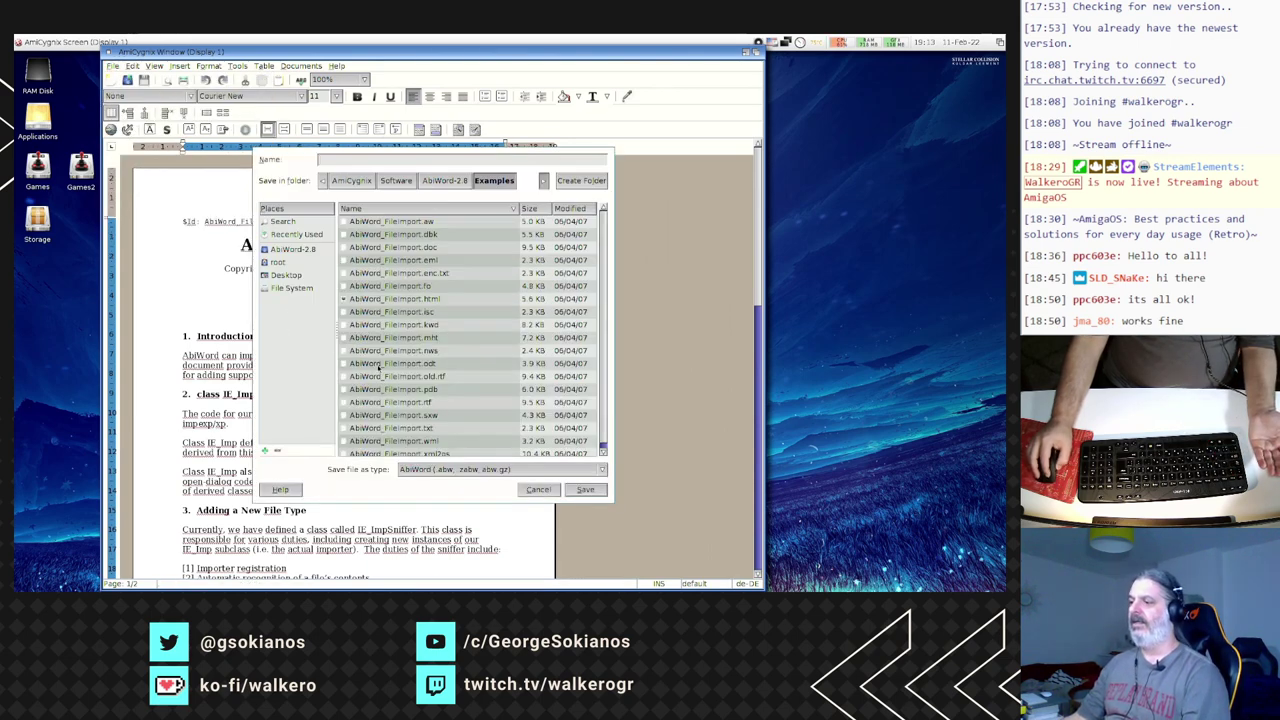
click(431, 470)
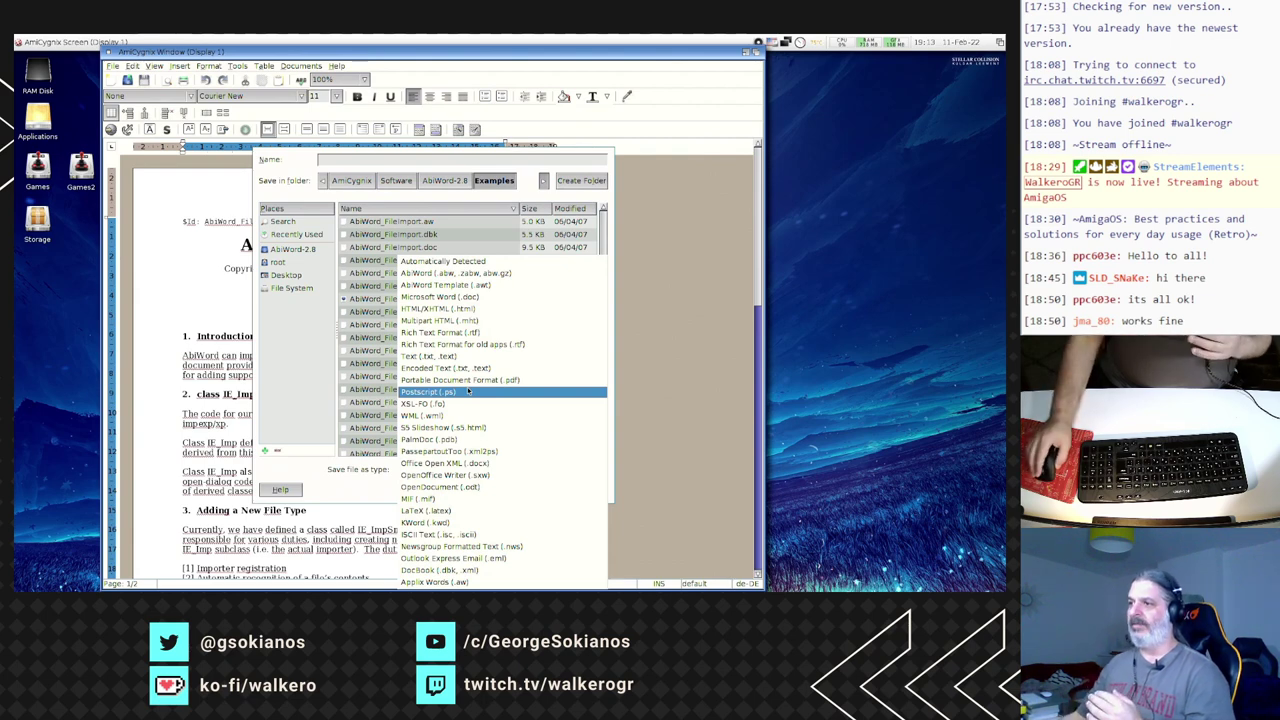
click(356, 501)
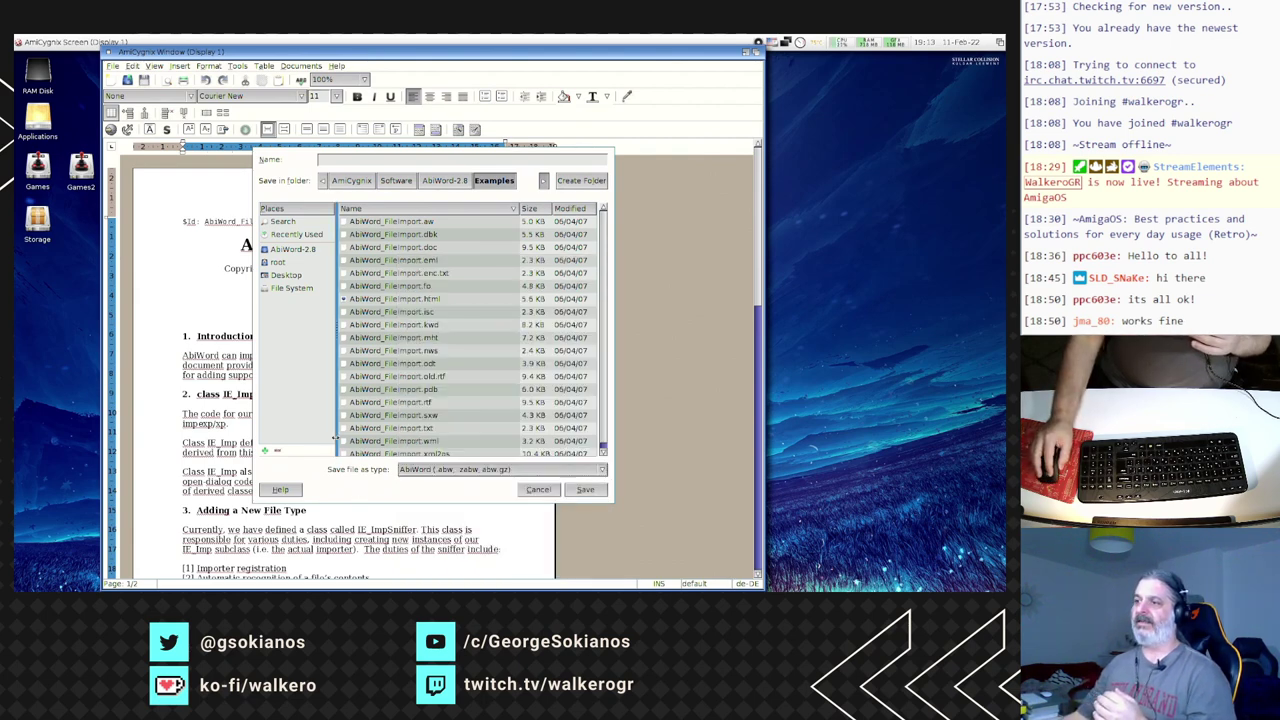
click(290, 288)
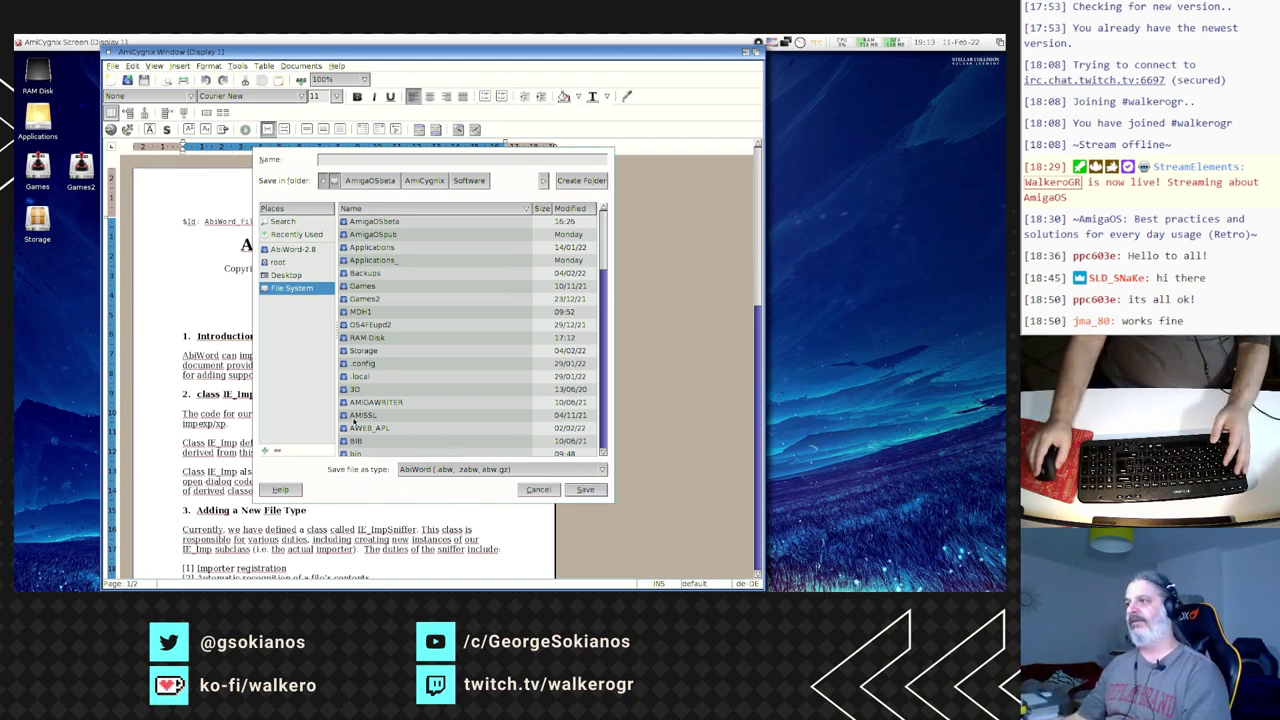
double_click(379, 339)
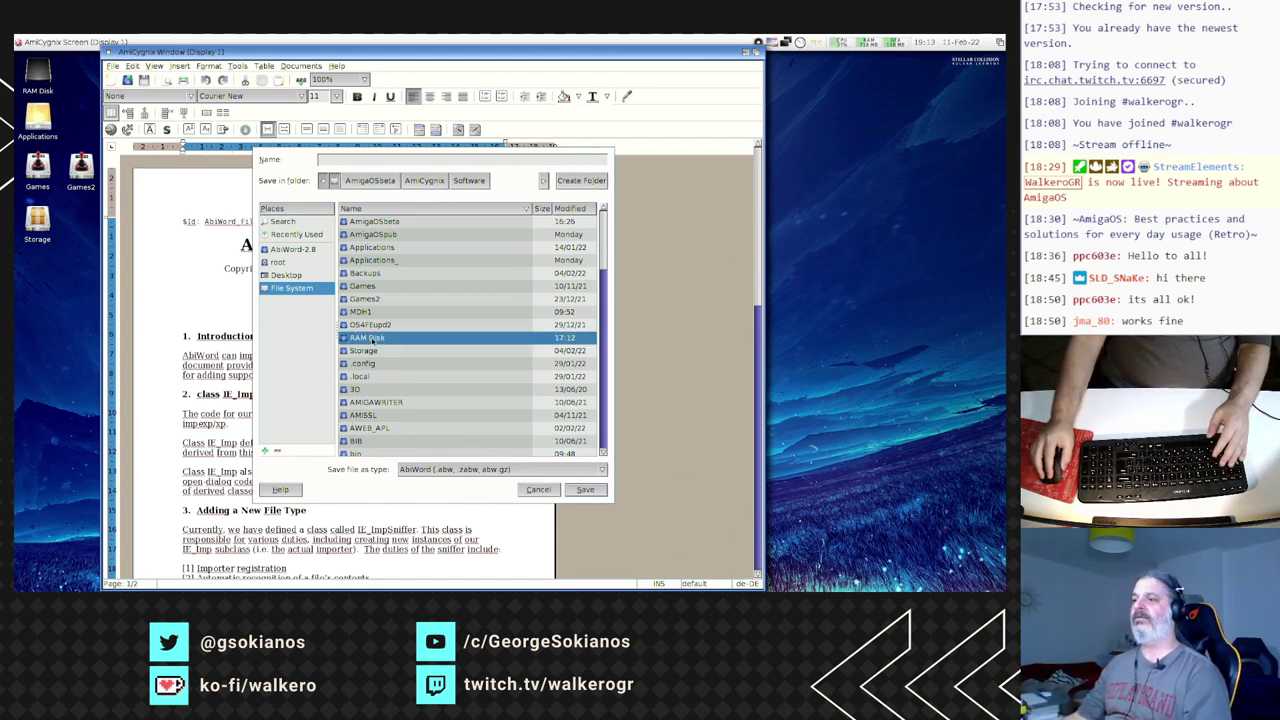
click(415, 470)
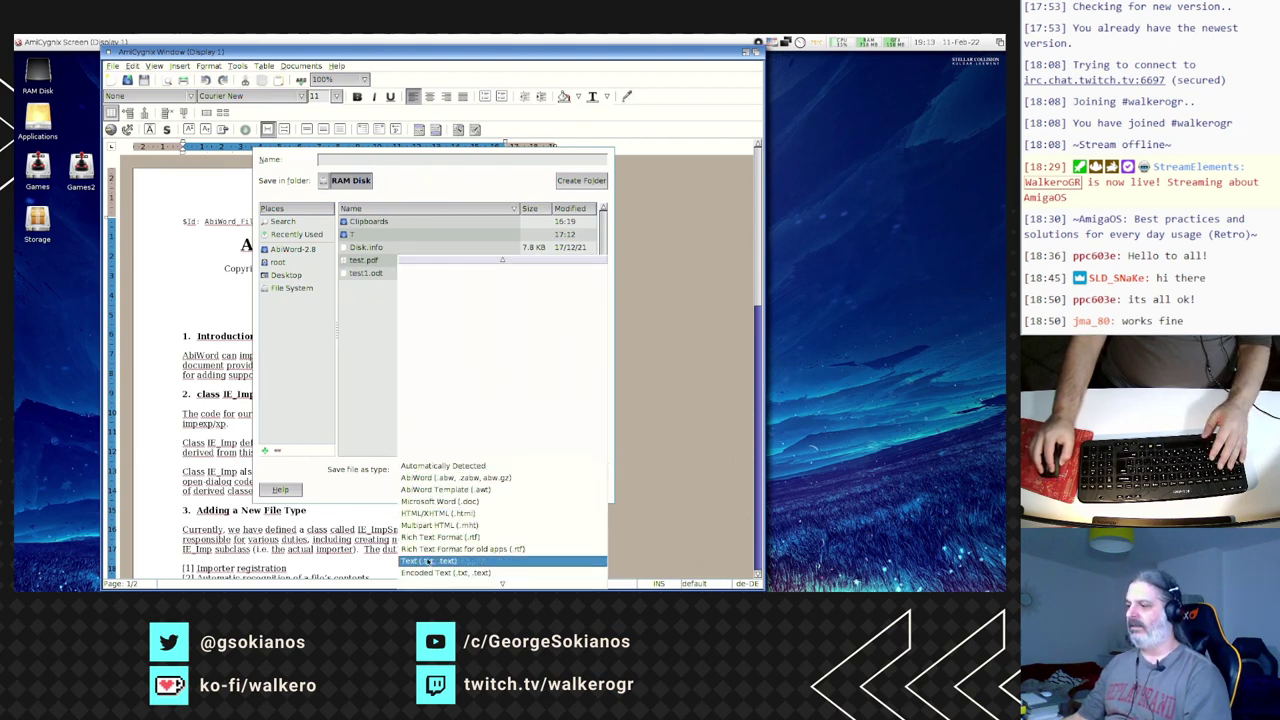
mouse_move(440, 582)
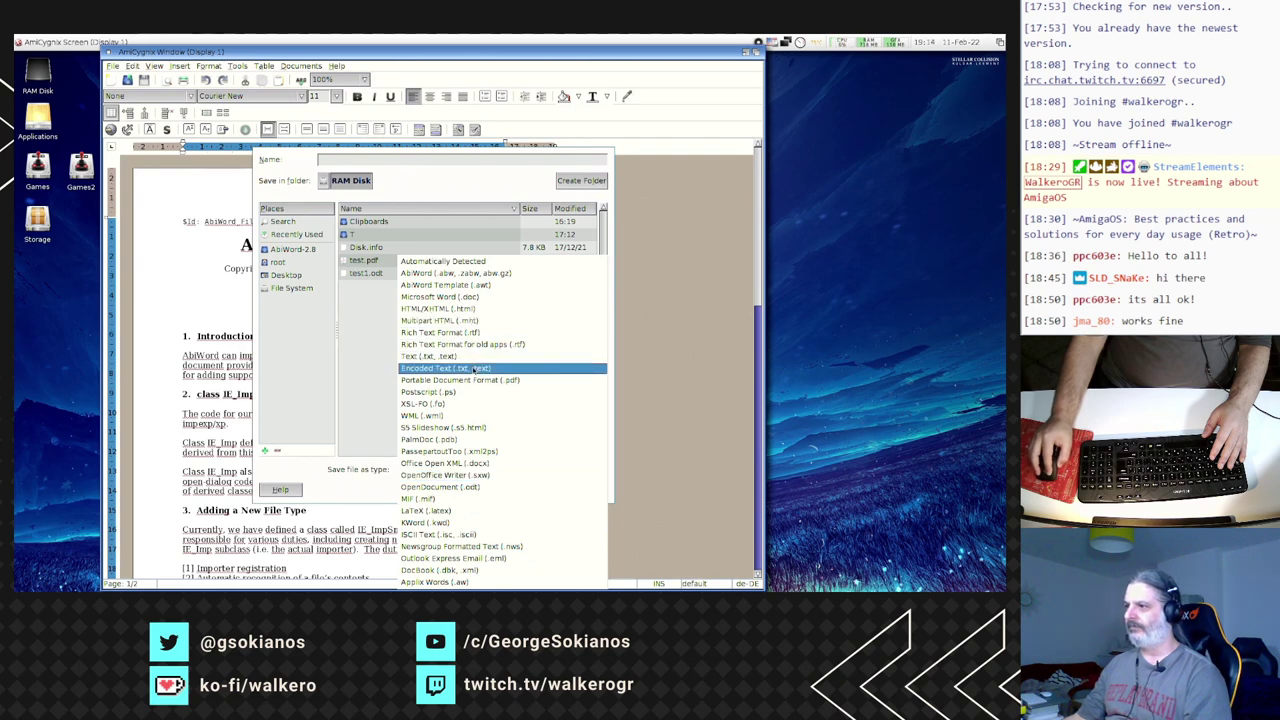
click(473, 380)
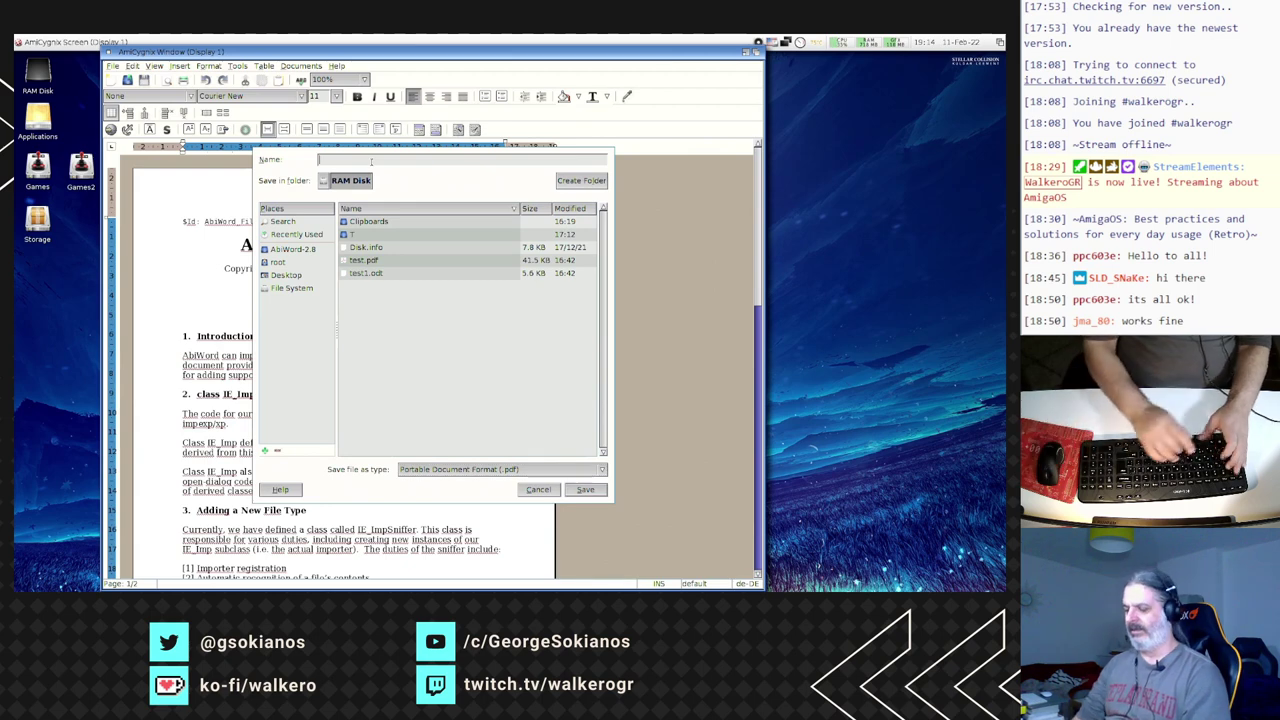
text(test2)
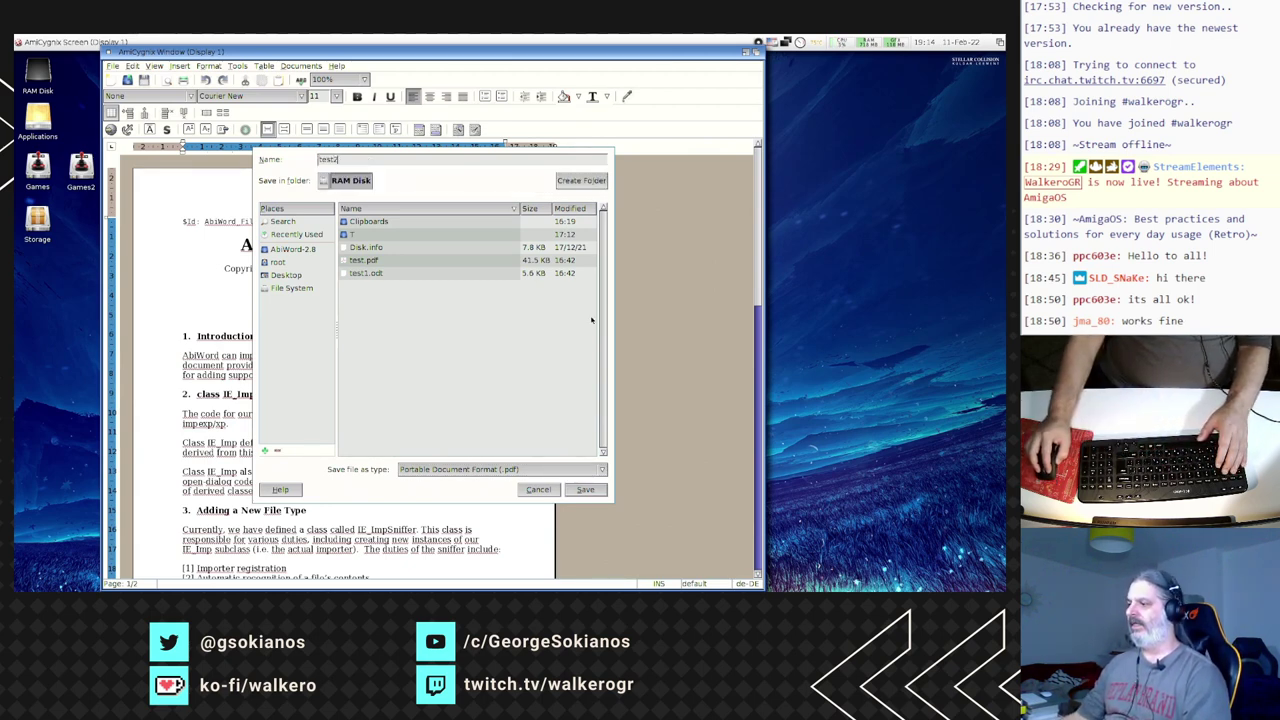
click(585, 489)
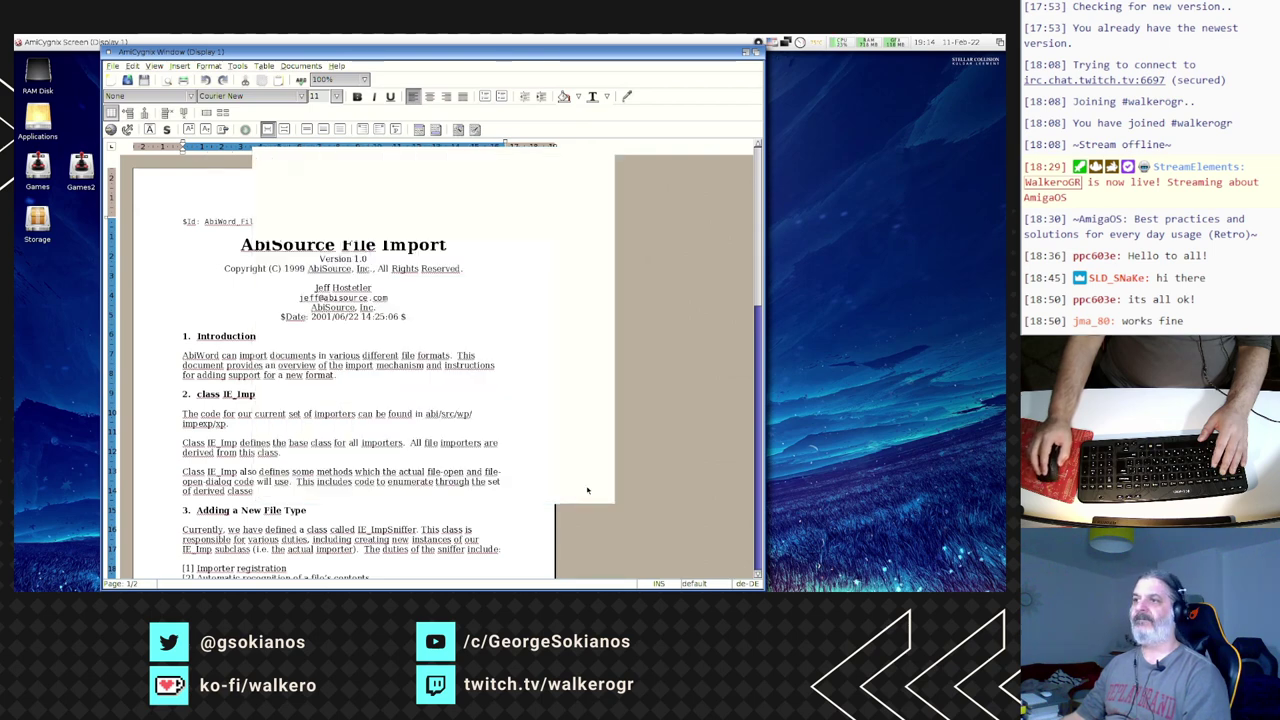
double_click(37, 72)
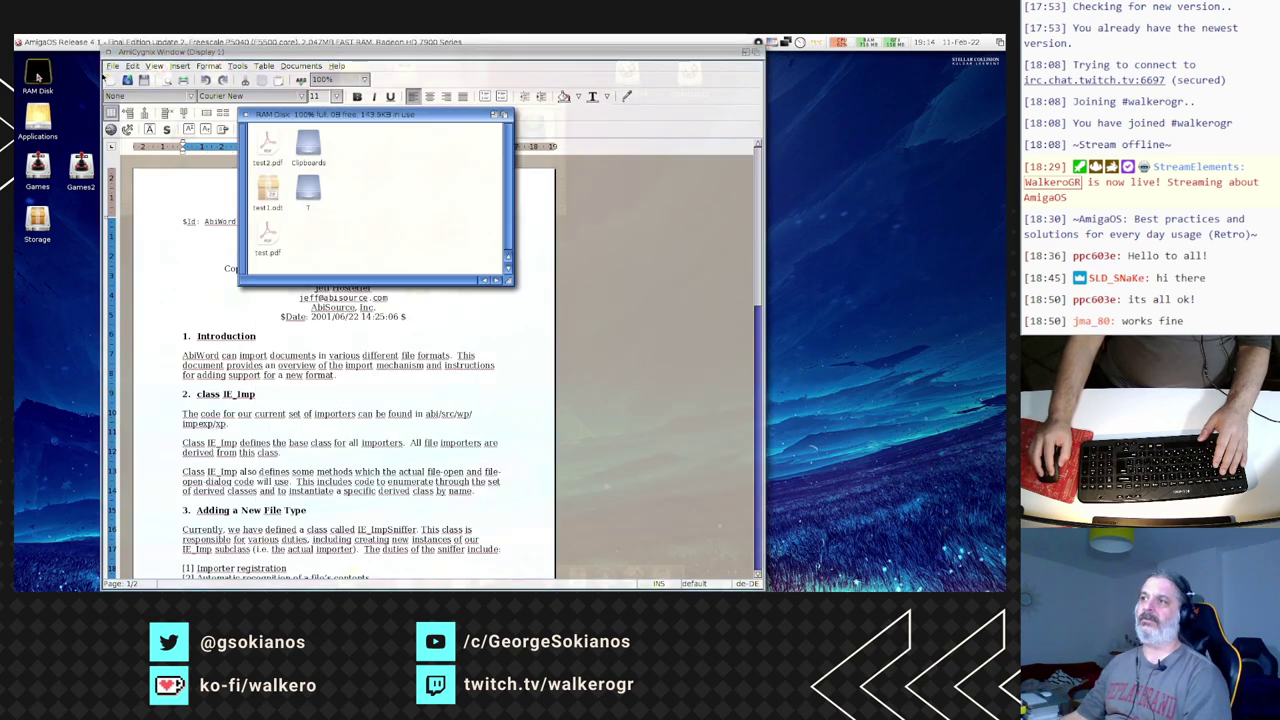
double_click(267, 145)
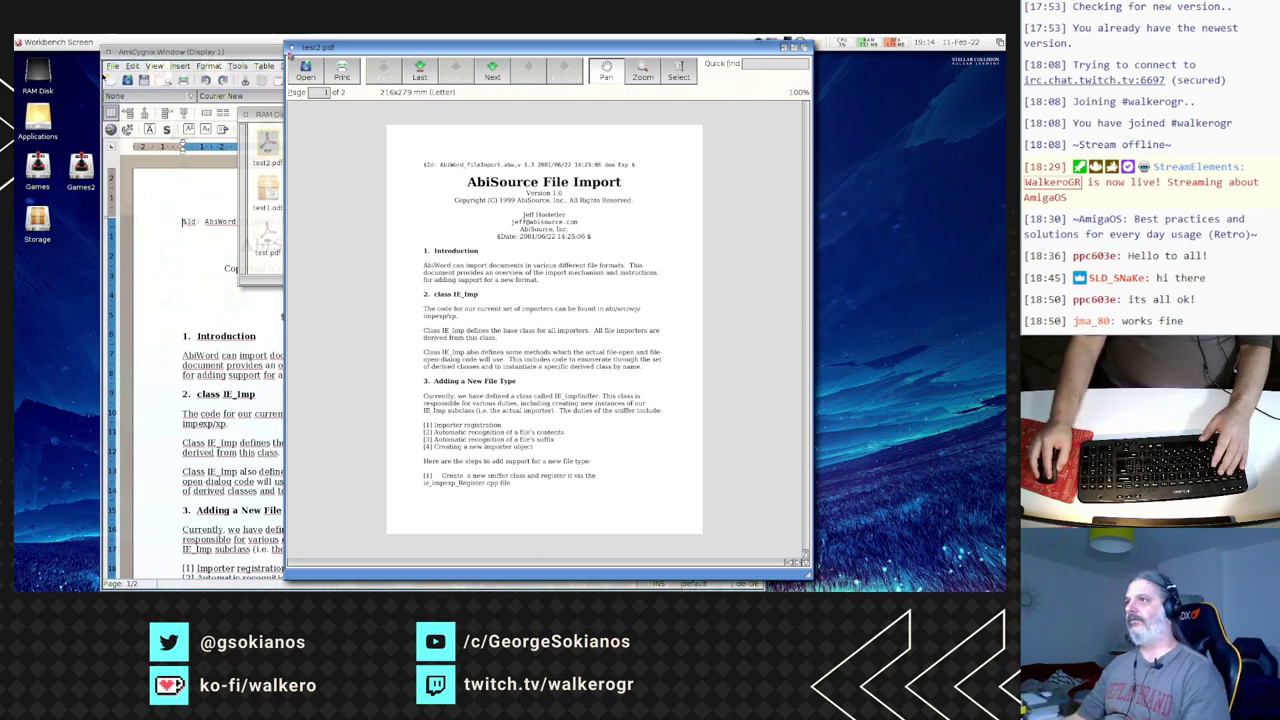
click(290, 47)
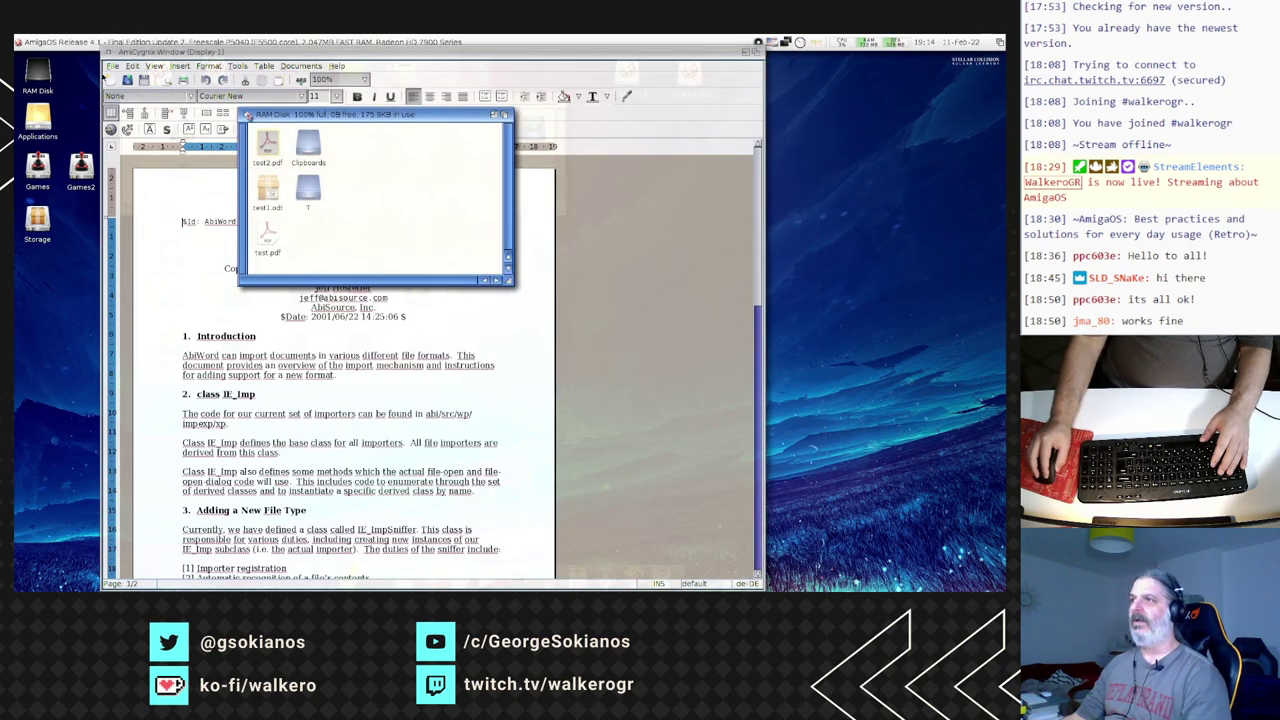
click(245, 114)
drag(328, 54, 319, 52)
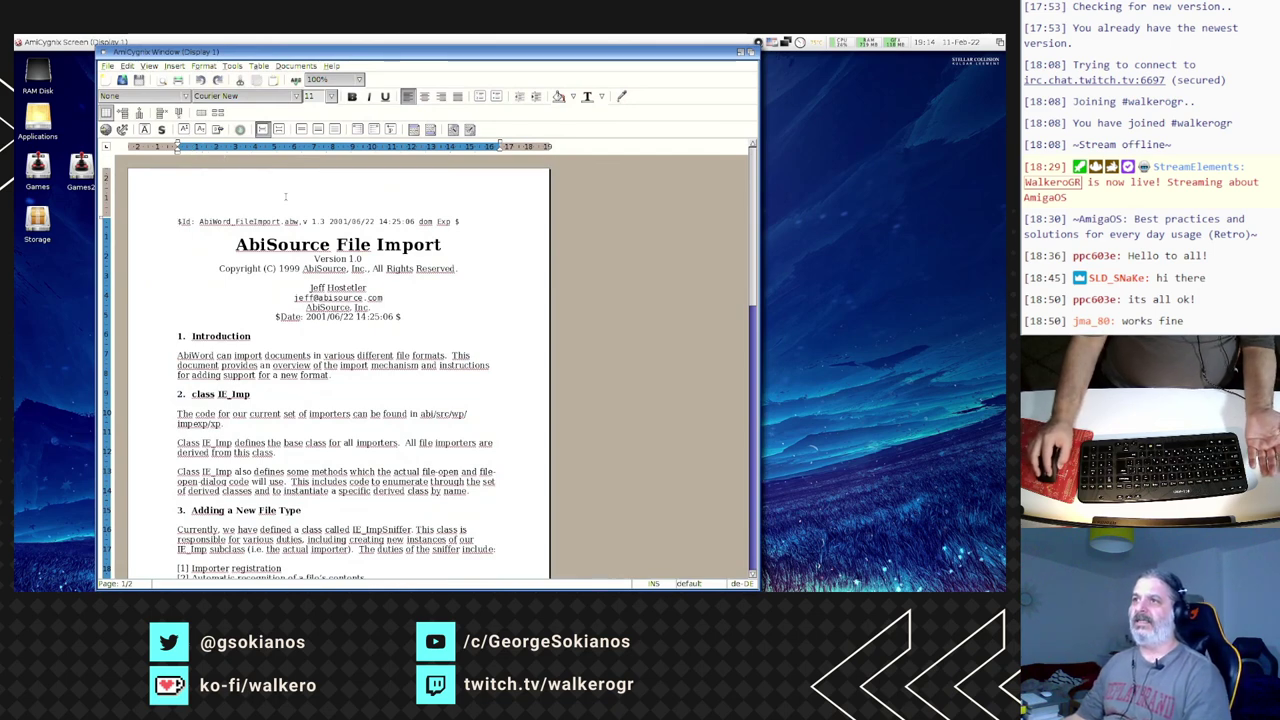
- Give the Introduction paragraph 1.5 line spacing, centre alignment and the Courier New font
click(177, 221)
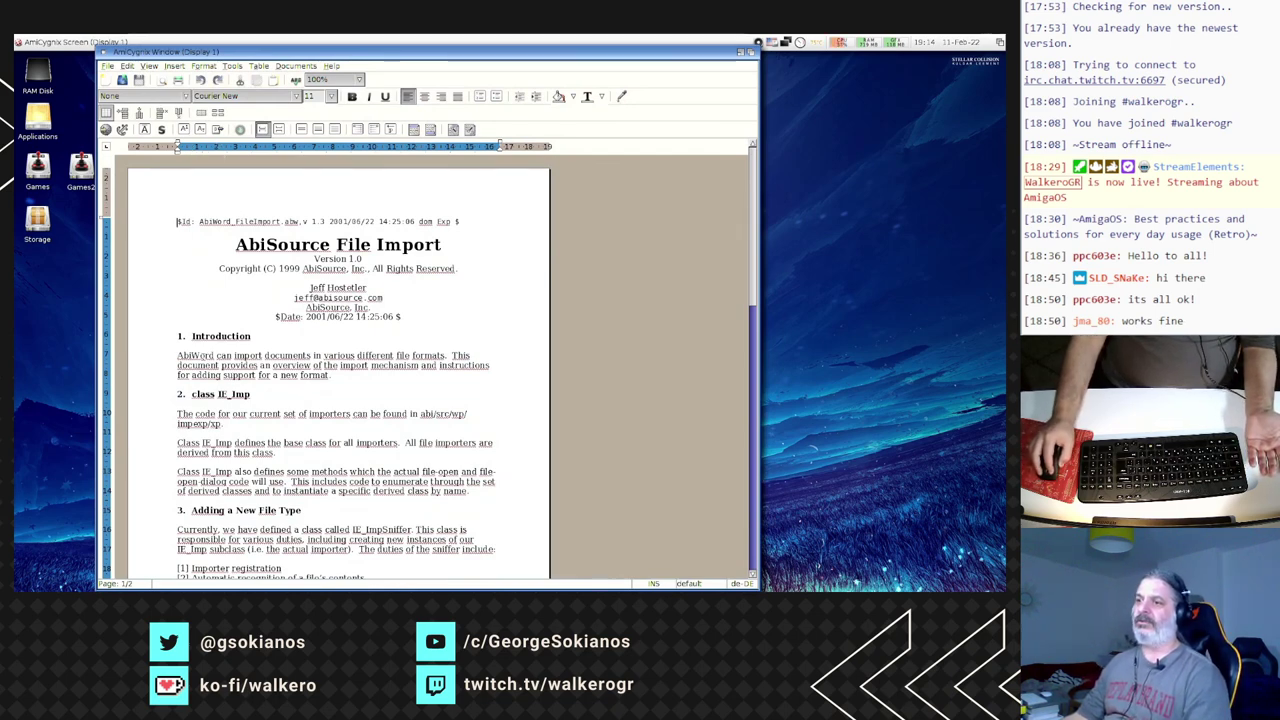
click(206, 355)
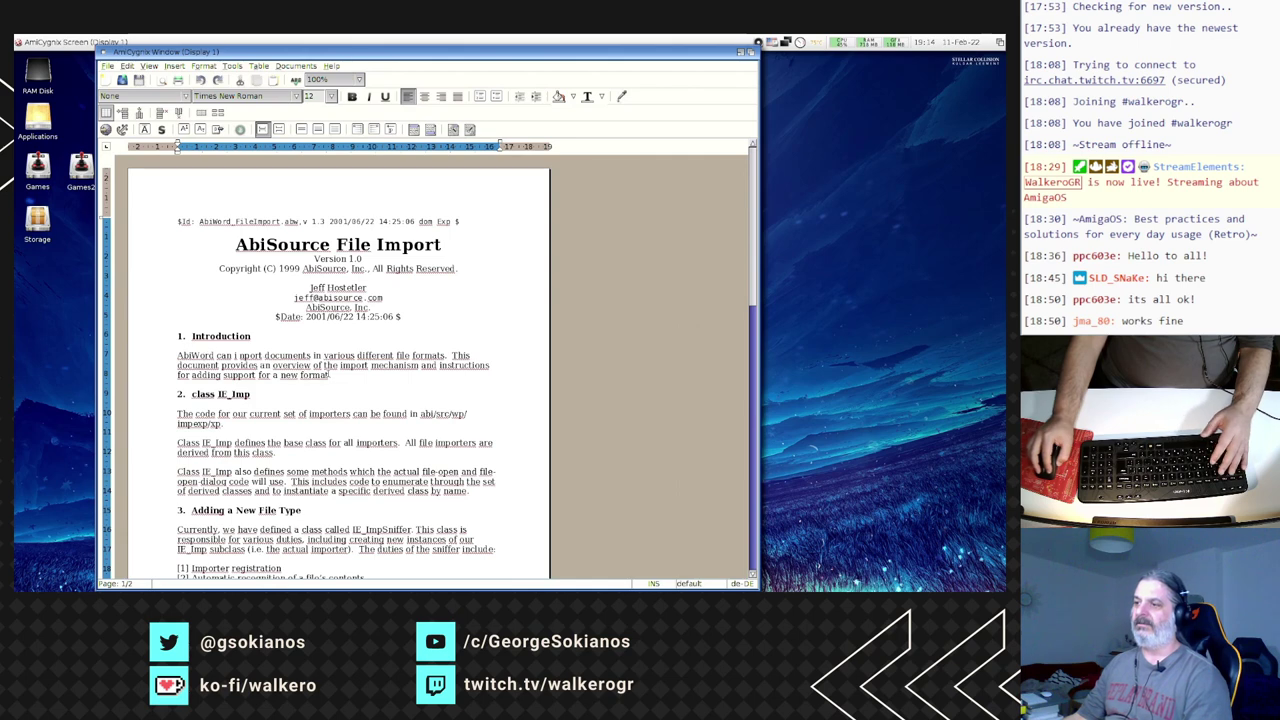
drag(330, 375, 180, 356)
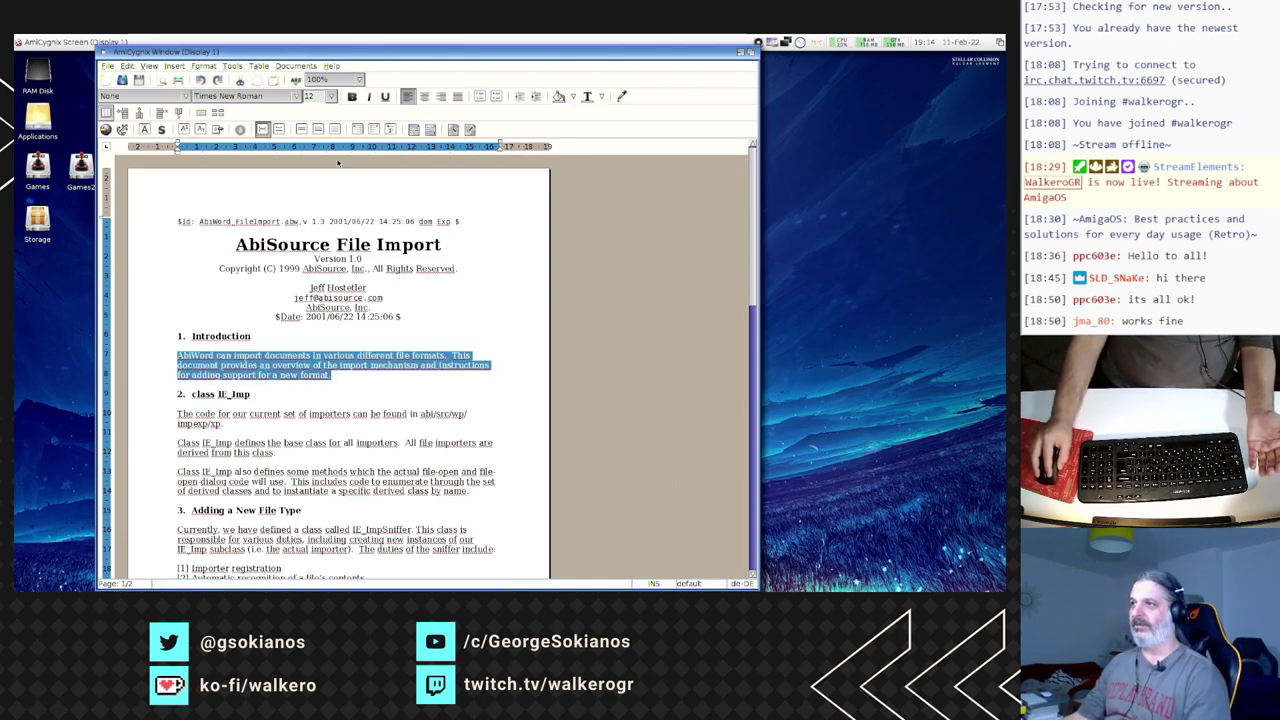
click(320, 130)
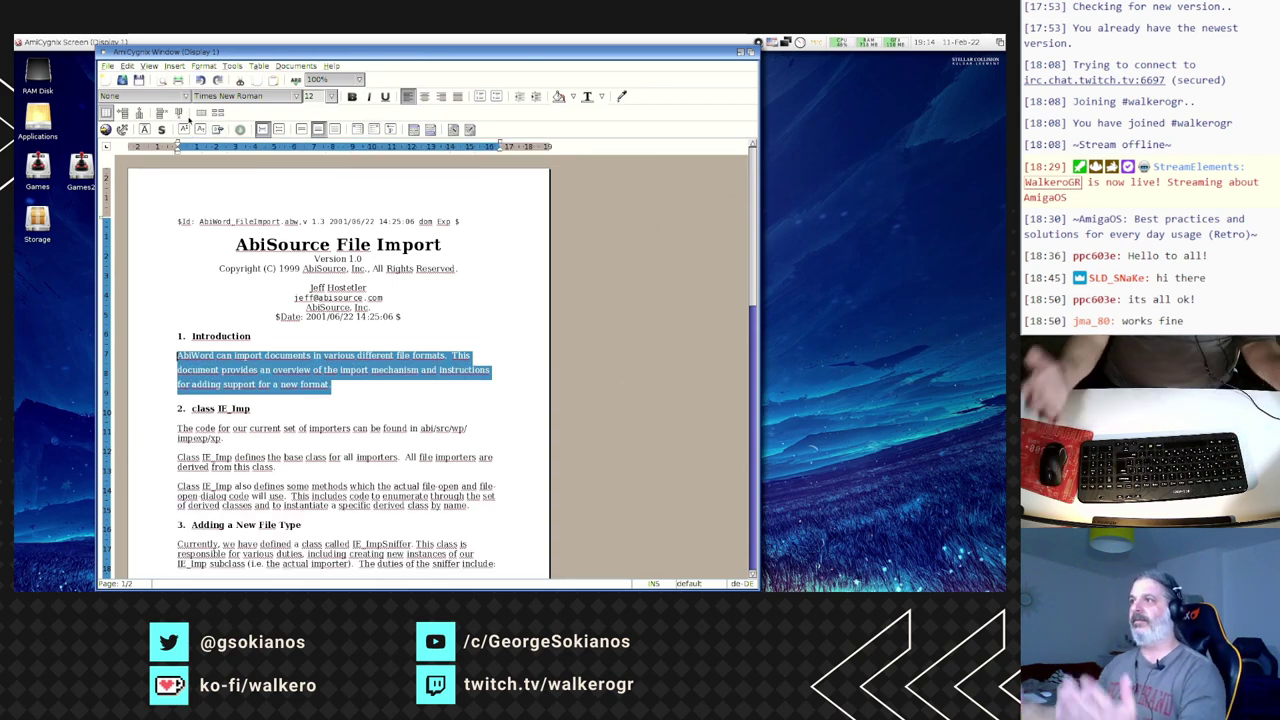
click(424, 97)
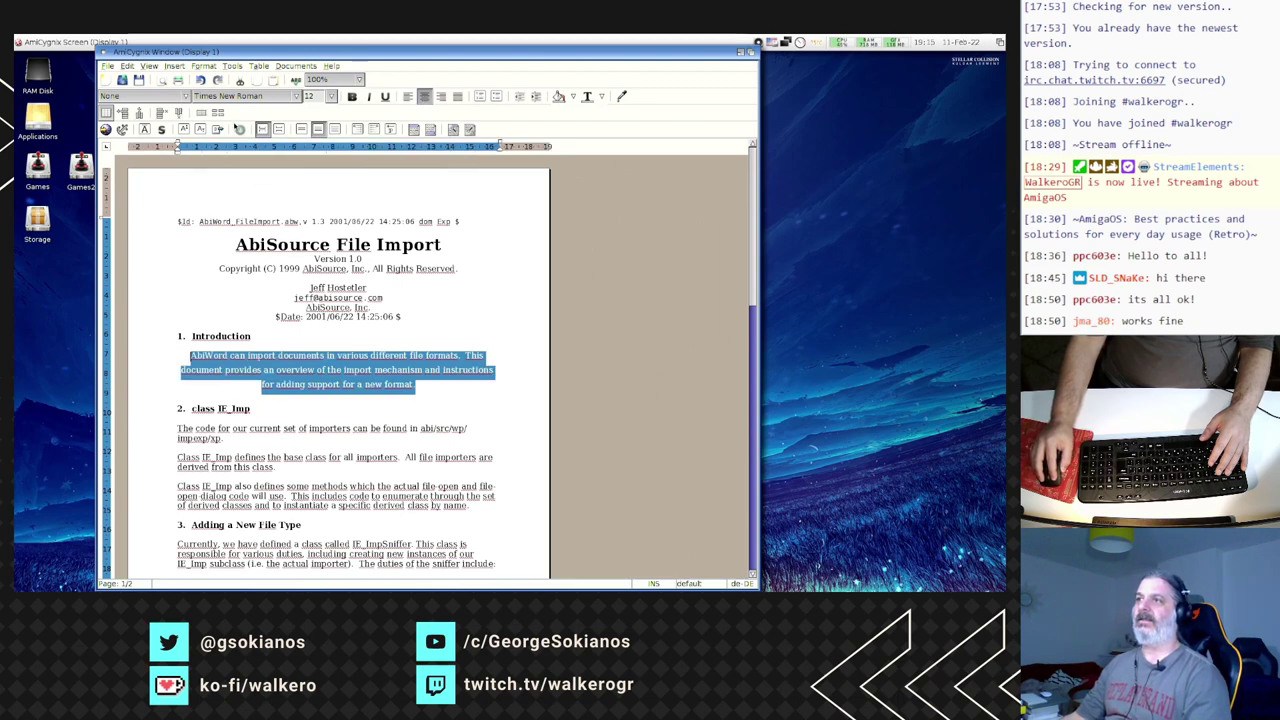
click(242, 99)
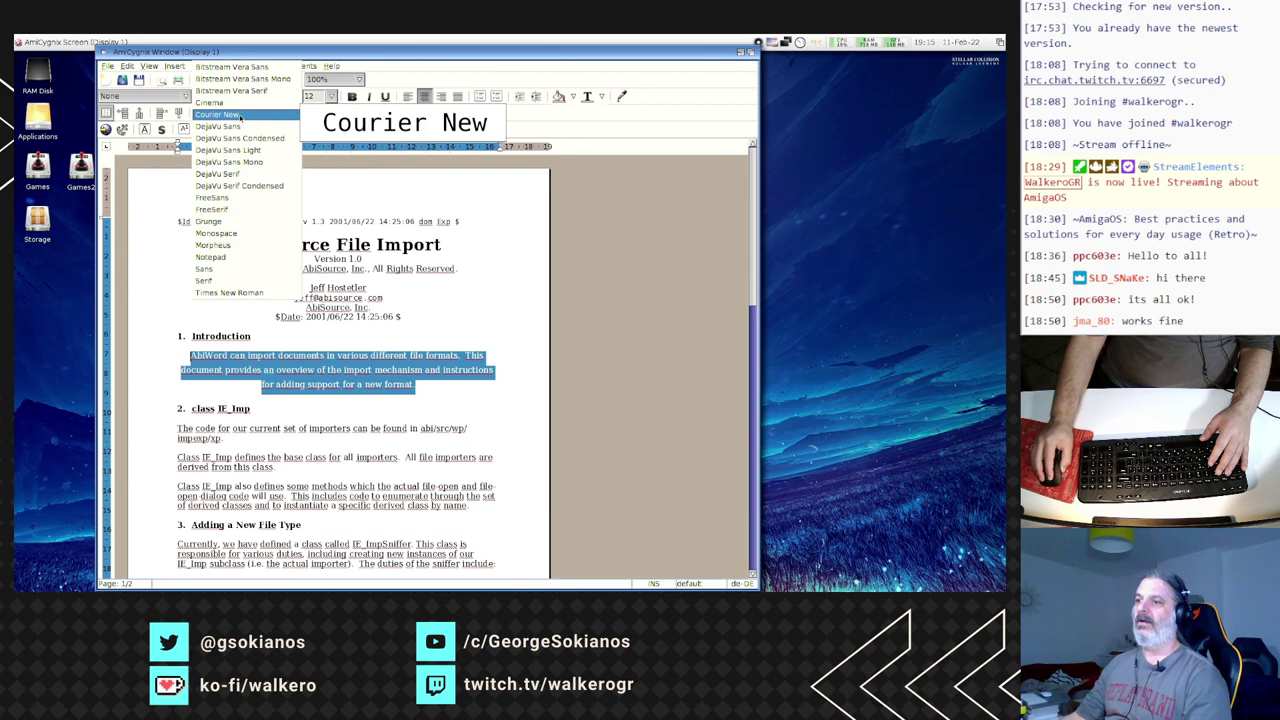
click(240, 115)
- Apply the Heading 3 style to the Introduction heading
key(Left)
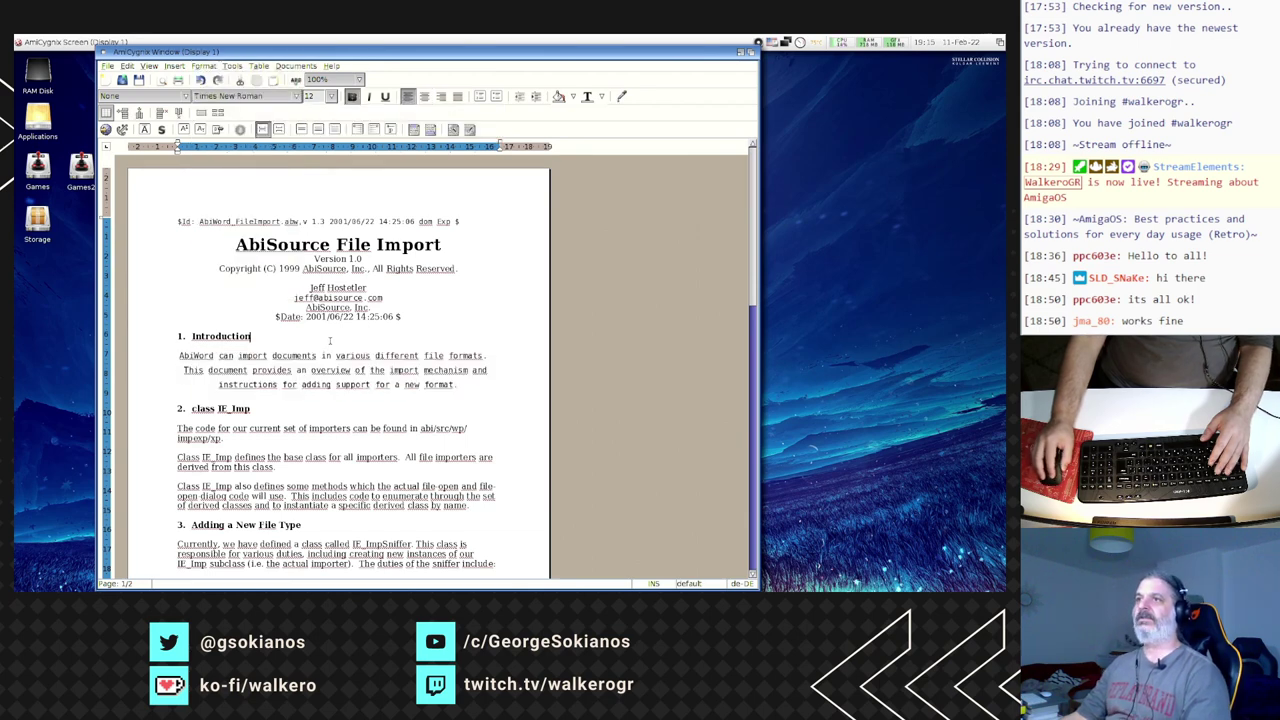
click(171, 96)
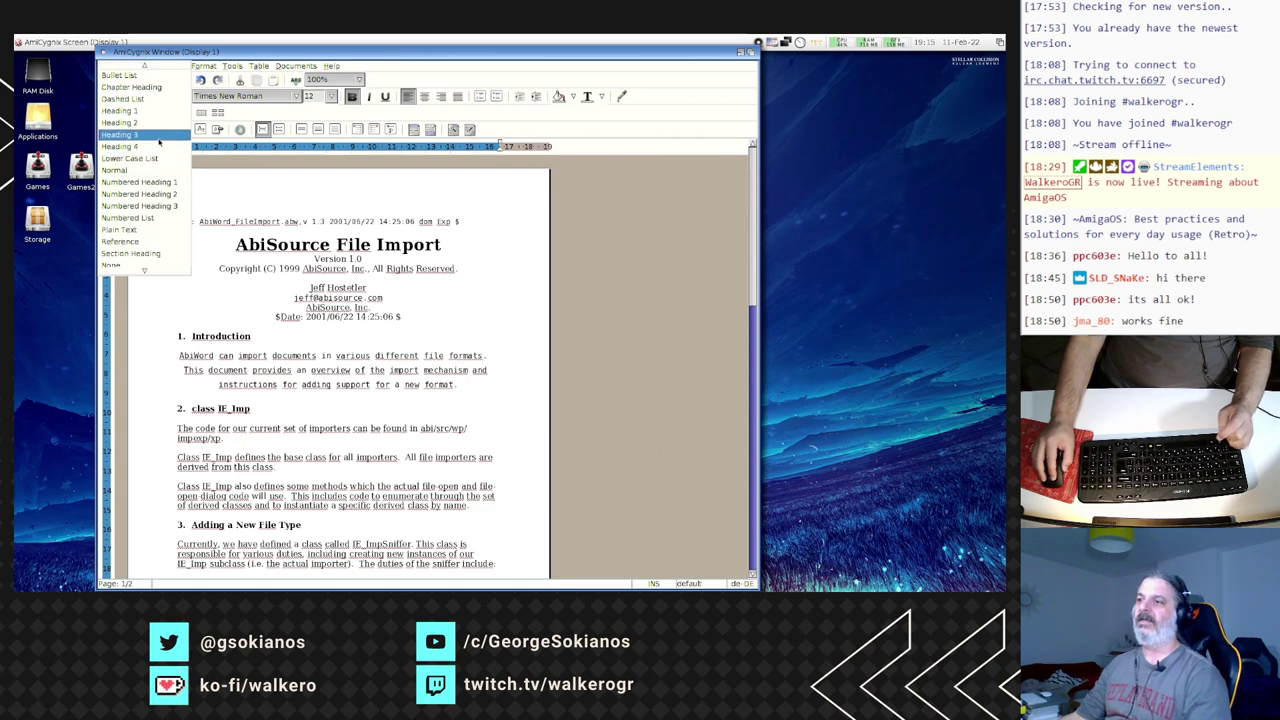
click(158, 138)
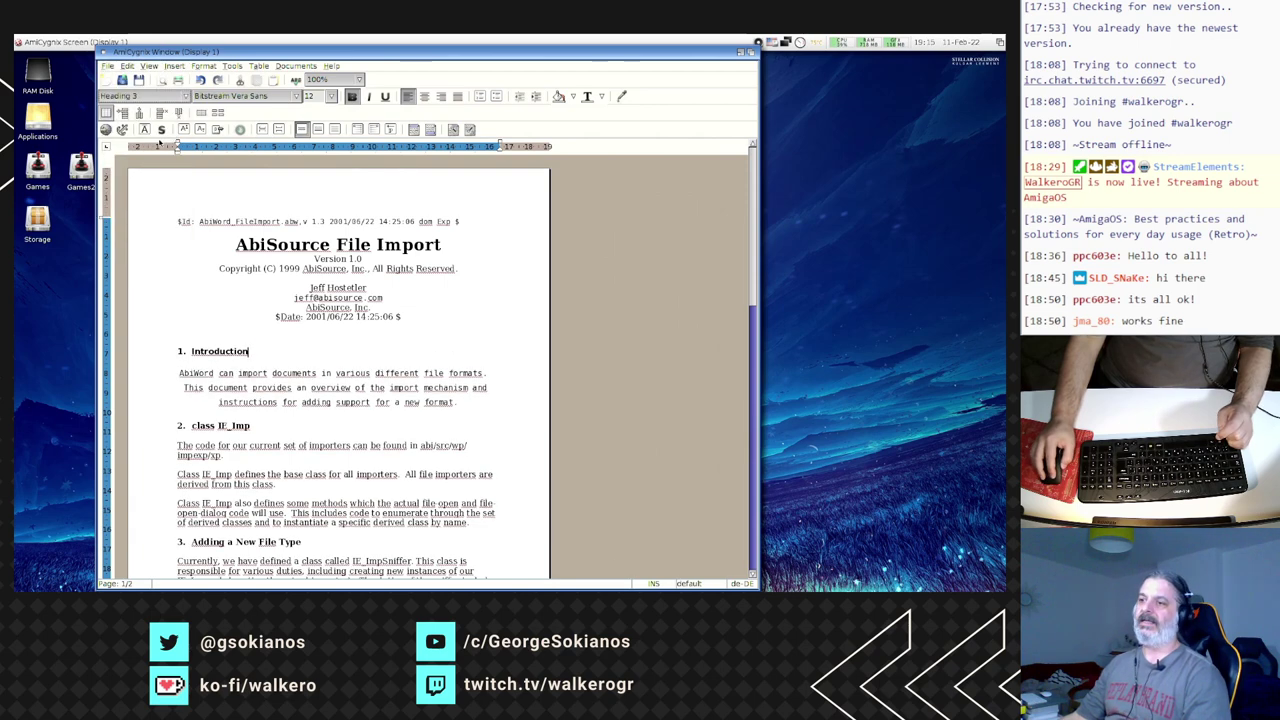
- Browse the menus without choosing anything, then place the caret on the AbiSource, Inc. line
click(149, 67)
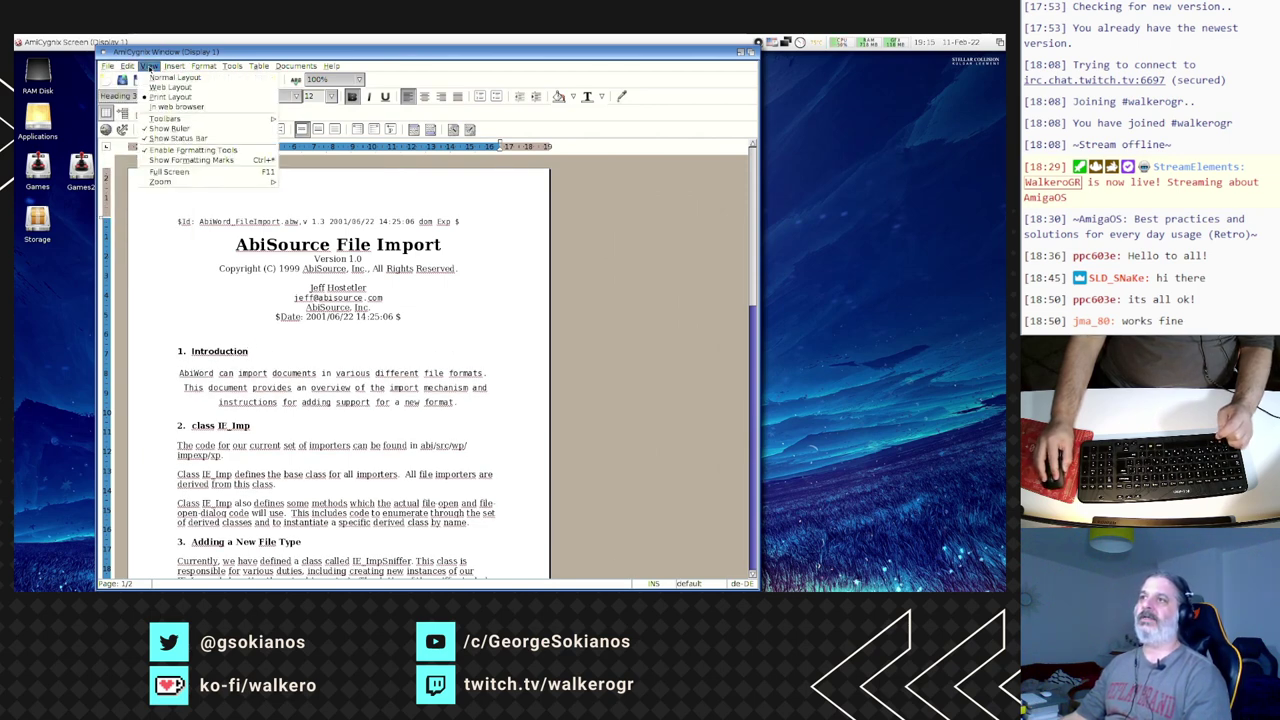
click(205, 66)
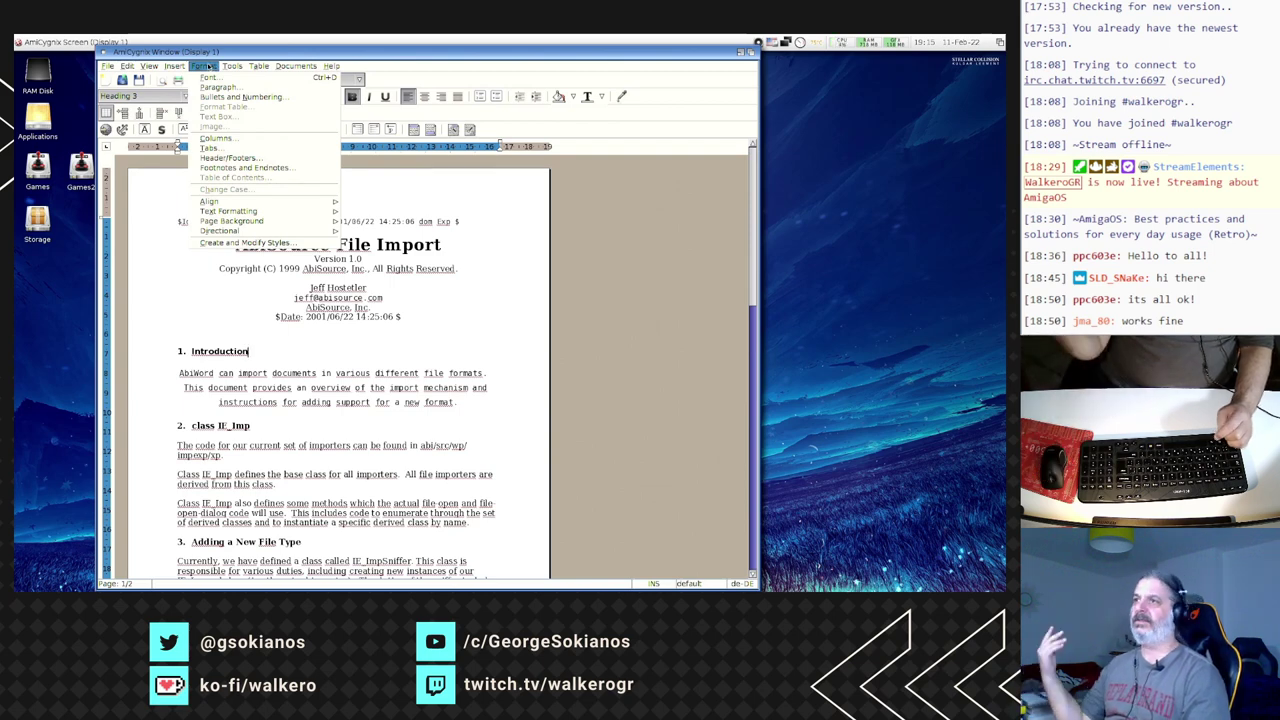
mouse_move(228, 66)
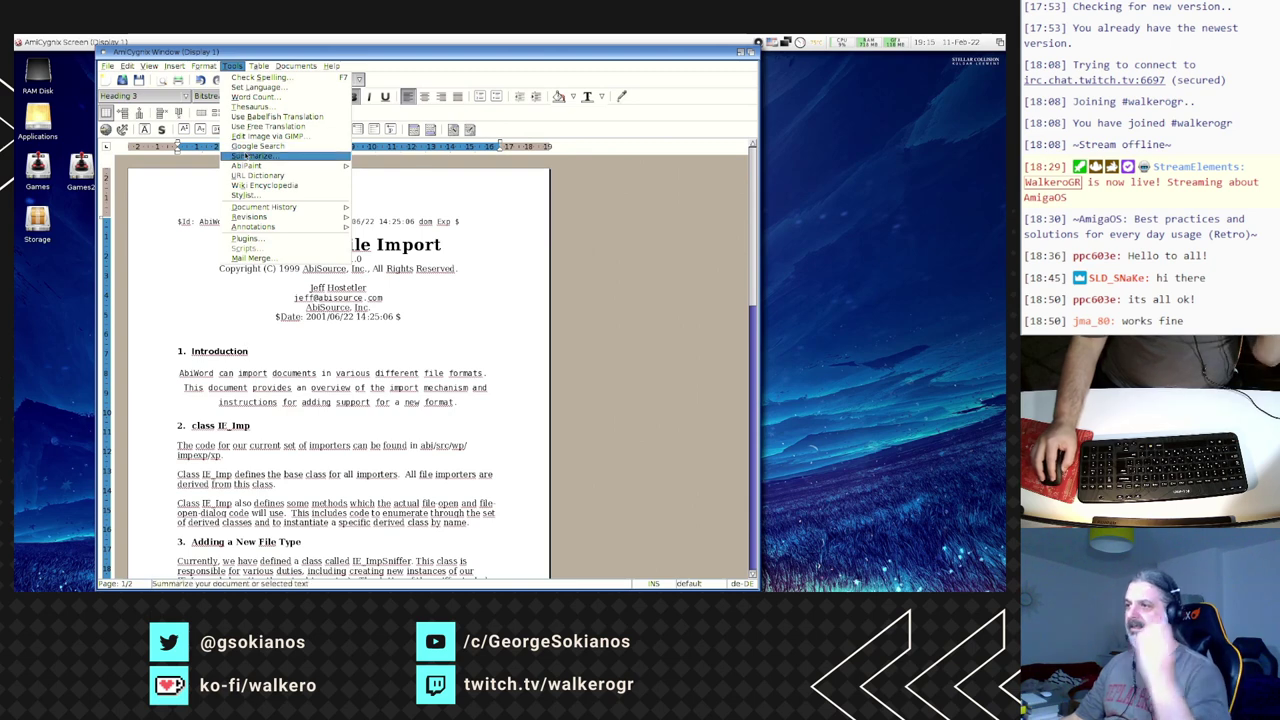
click(225, 291)
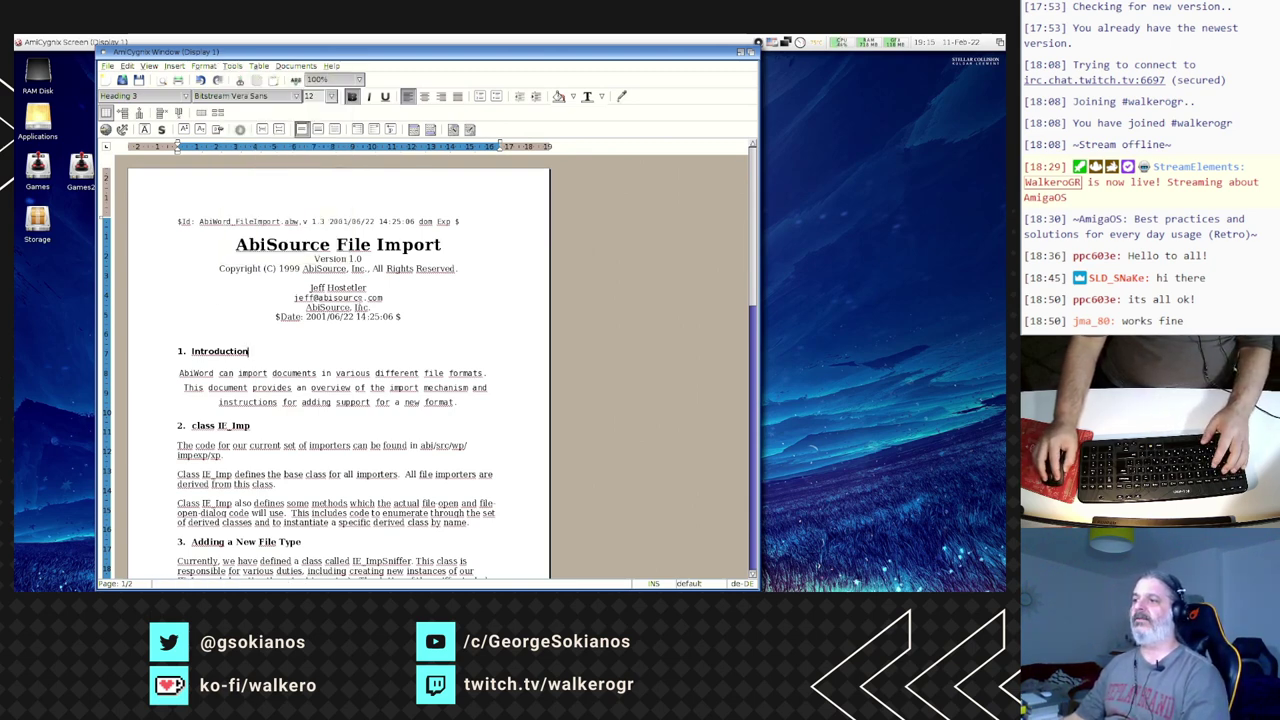
click(335, 308)
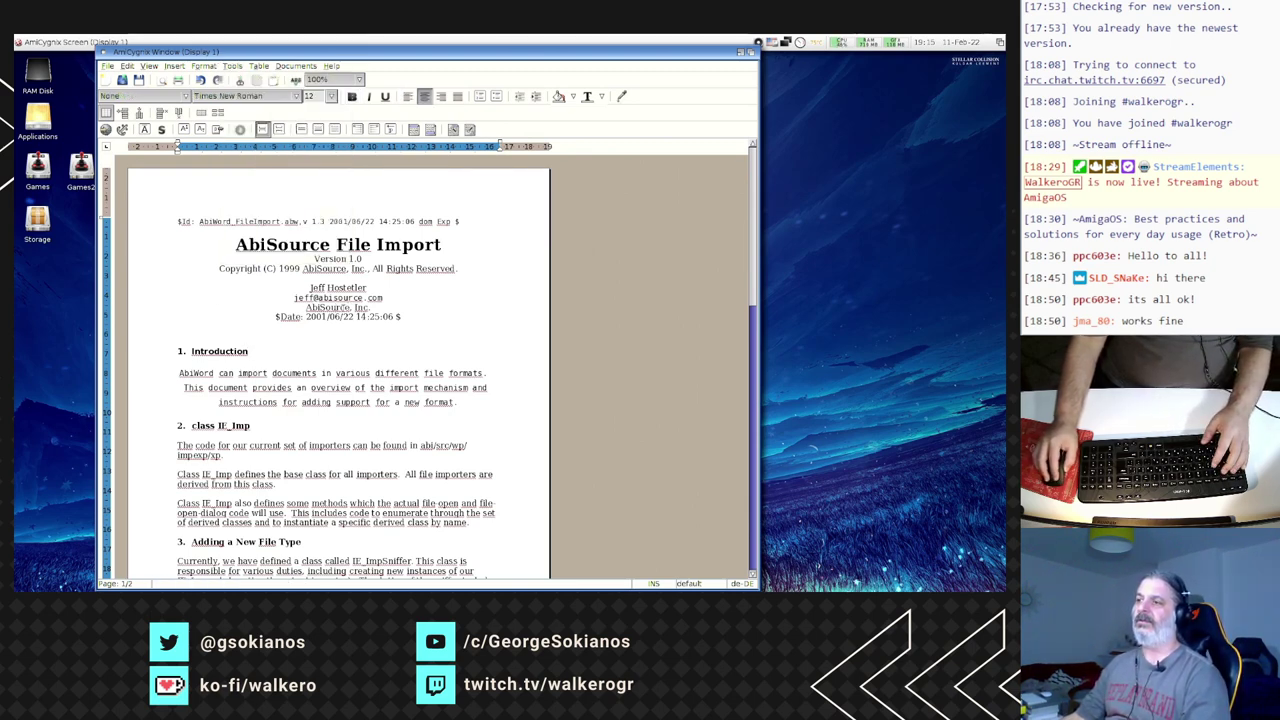
- Check spelling suggestions and the text's editing options, dismissing both menus unchanged
right_click(335, 308)
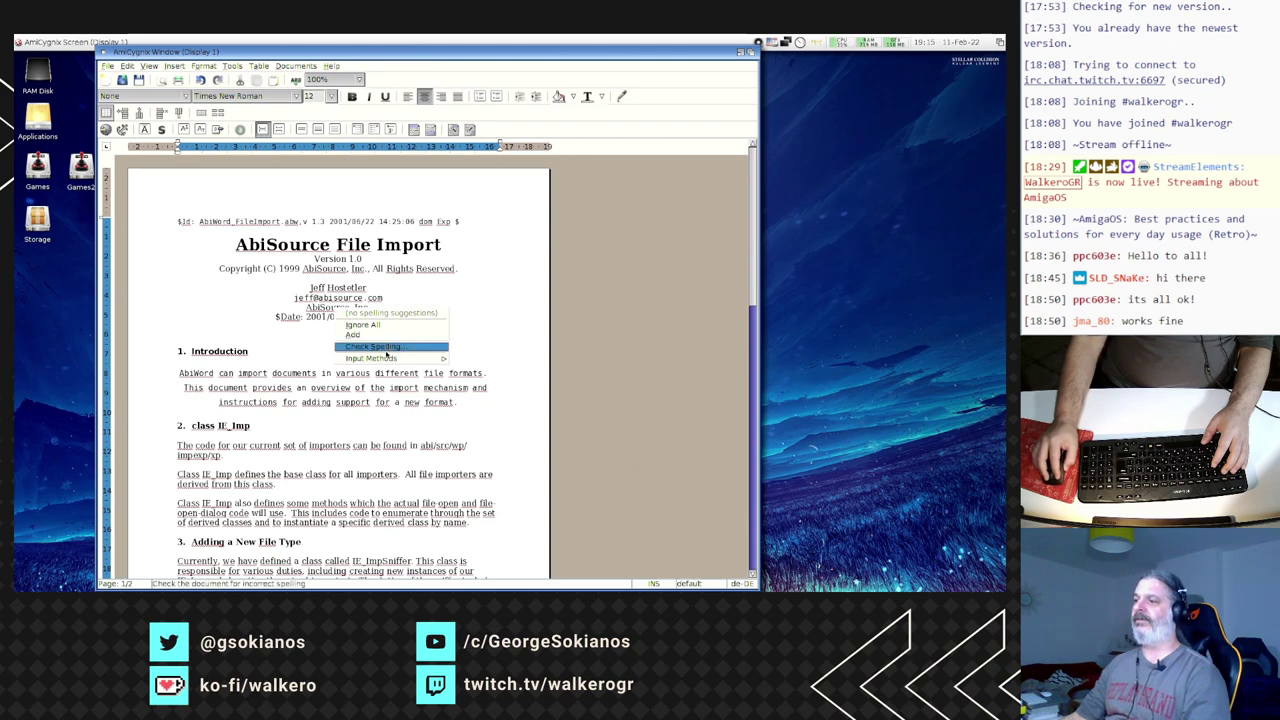
click(336, 307)
click(208, 279)
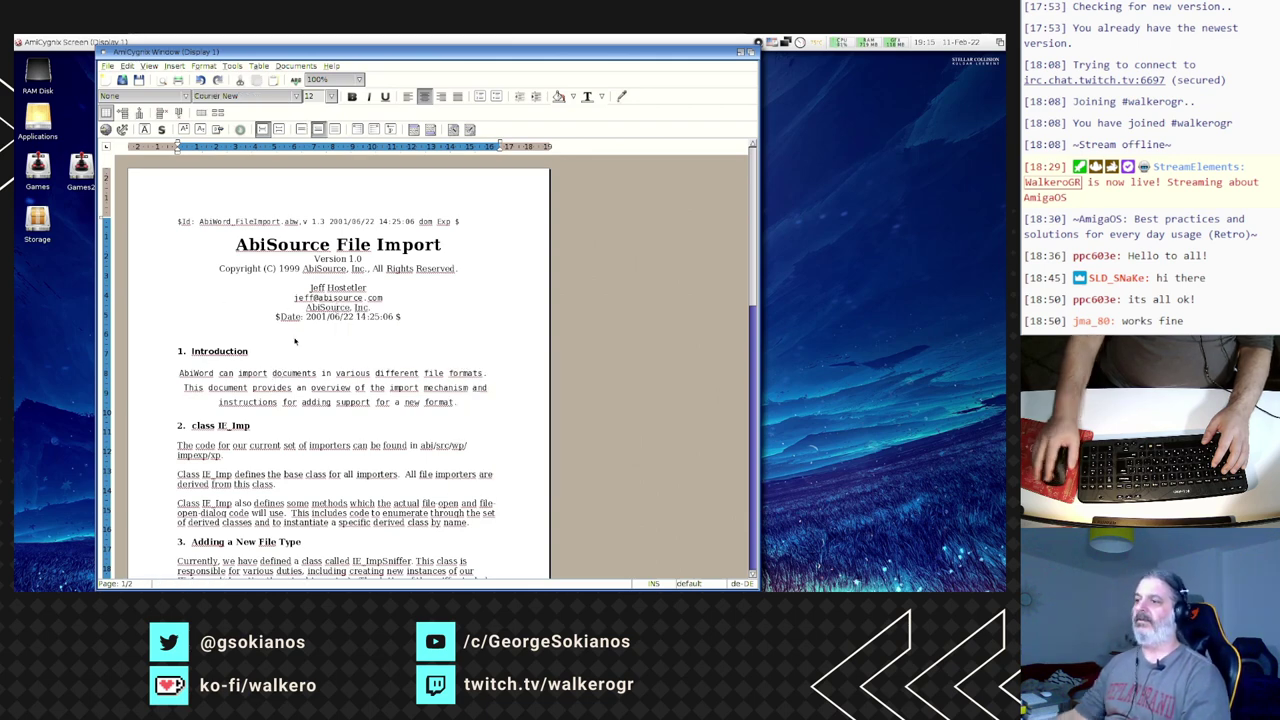
right_click(294, 339)
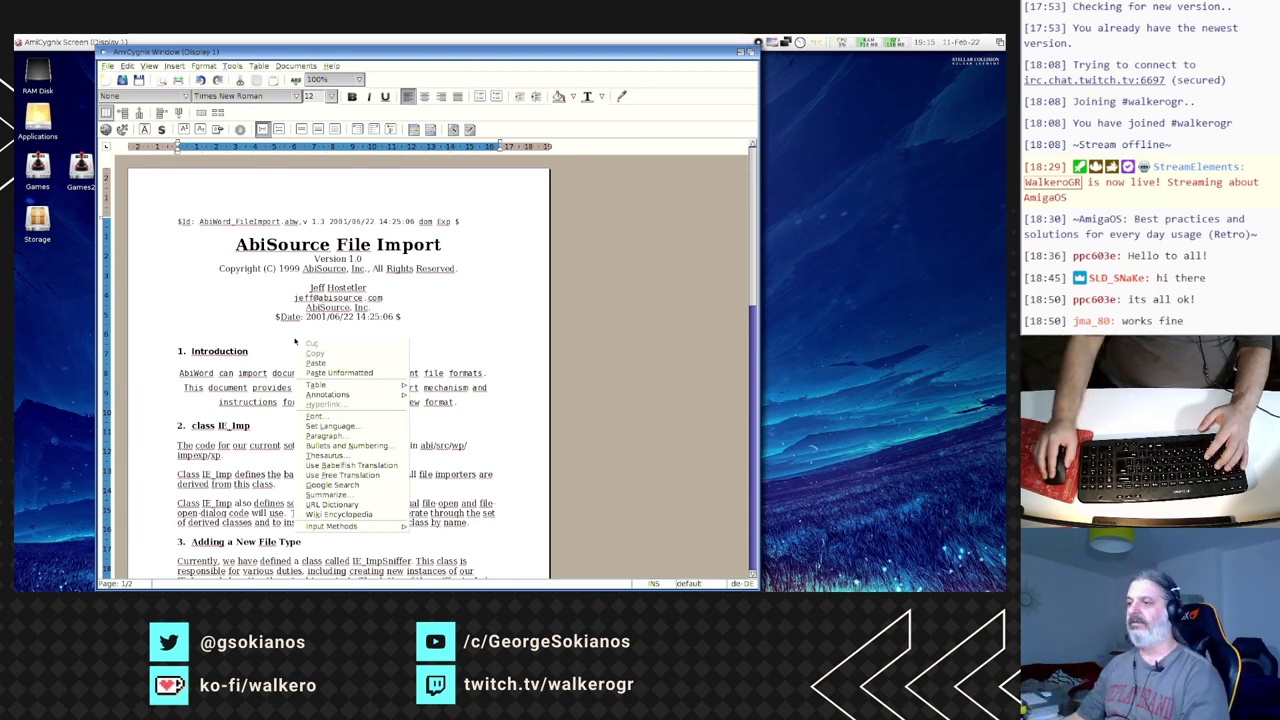
click(243, 414)
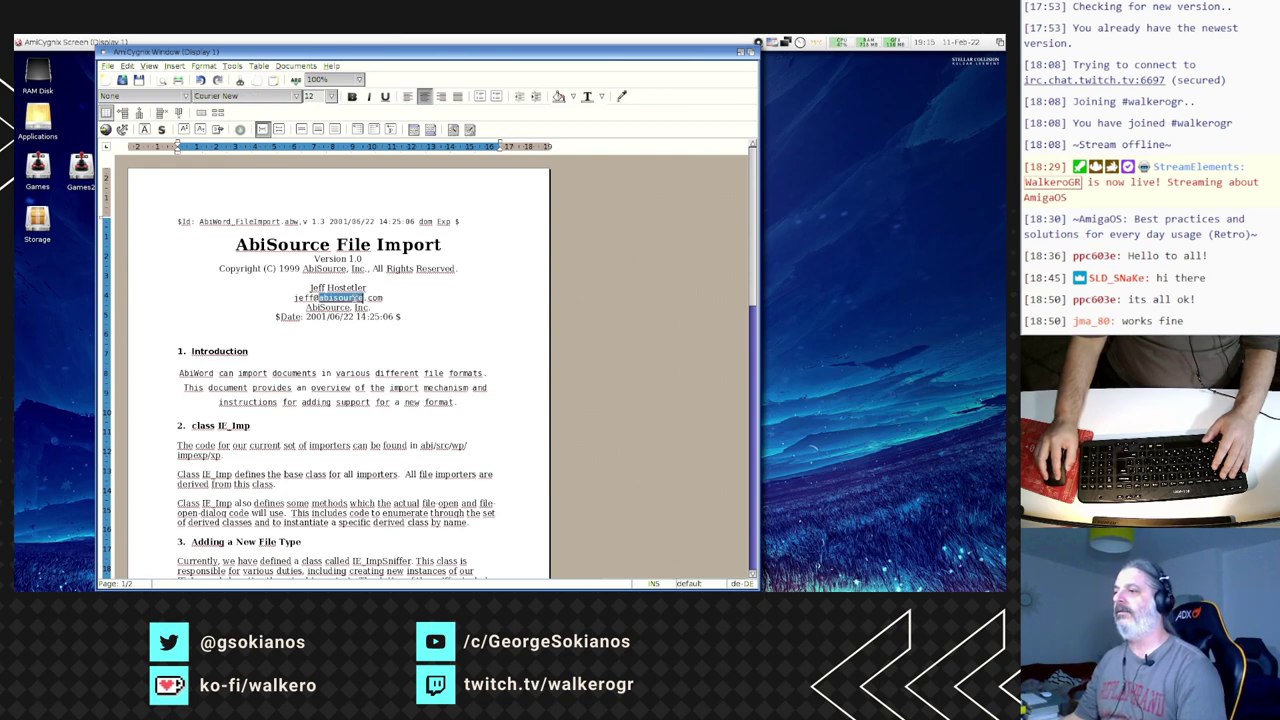
- Select the header lines from the surname to $Date and set their font colour to orange
click(340, 297)
drag(328, 288, 380, 316)
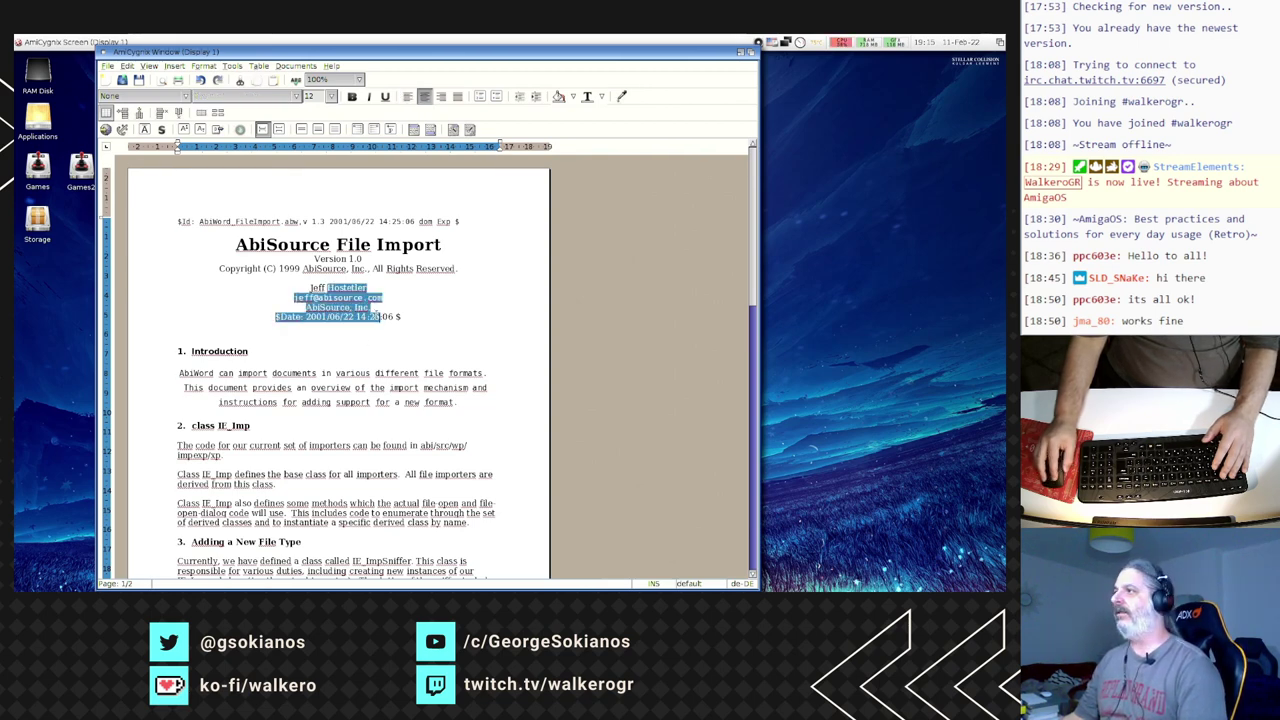
click(573, 98)
click(600, 98)
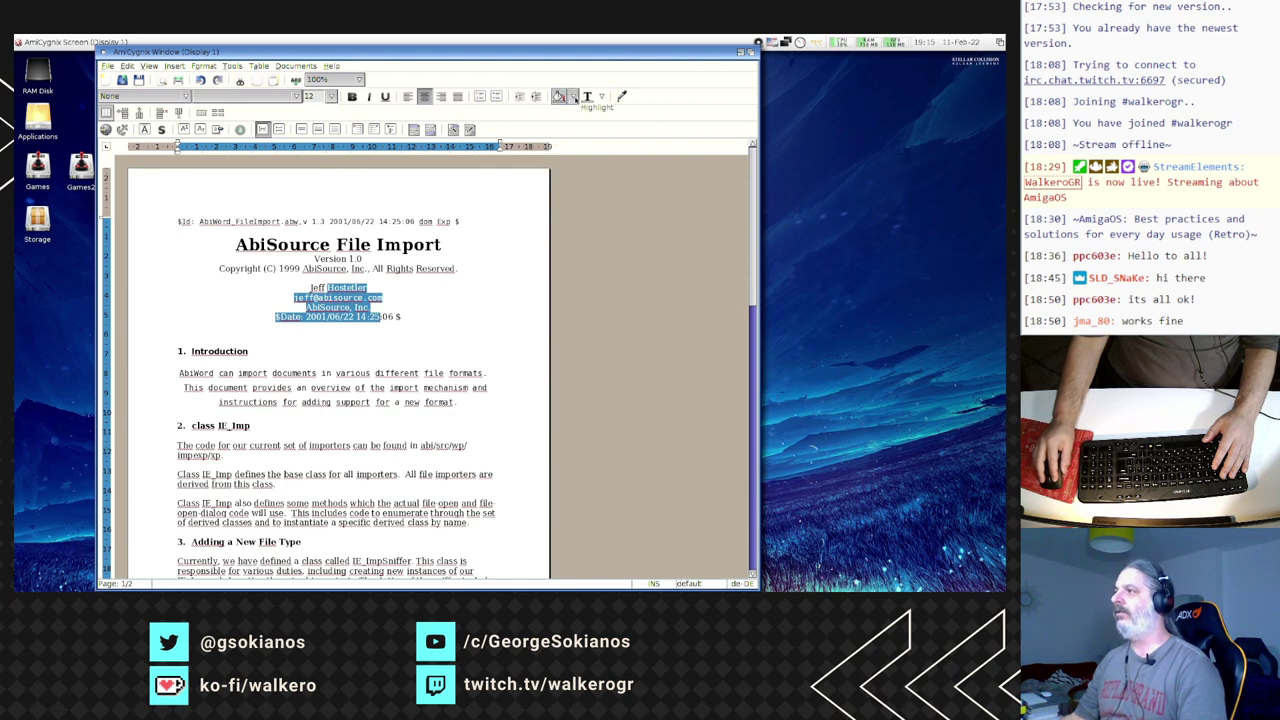
click(601, 98)
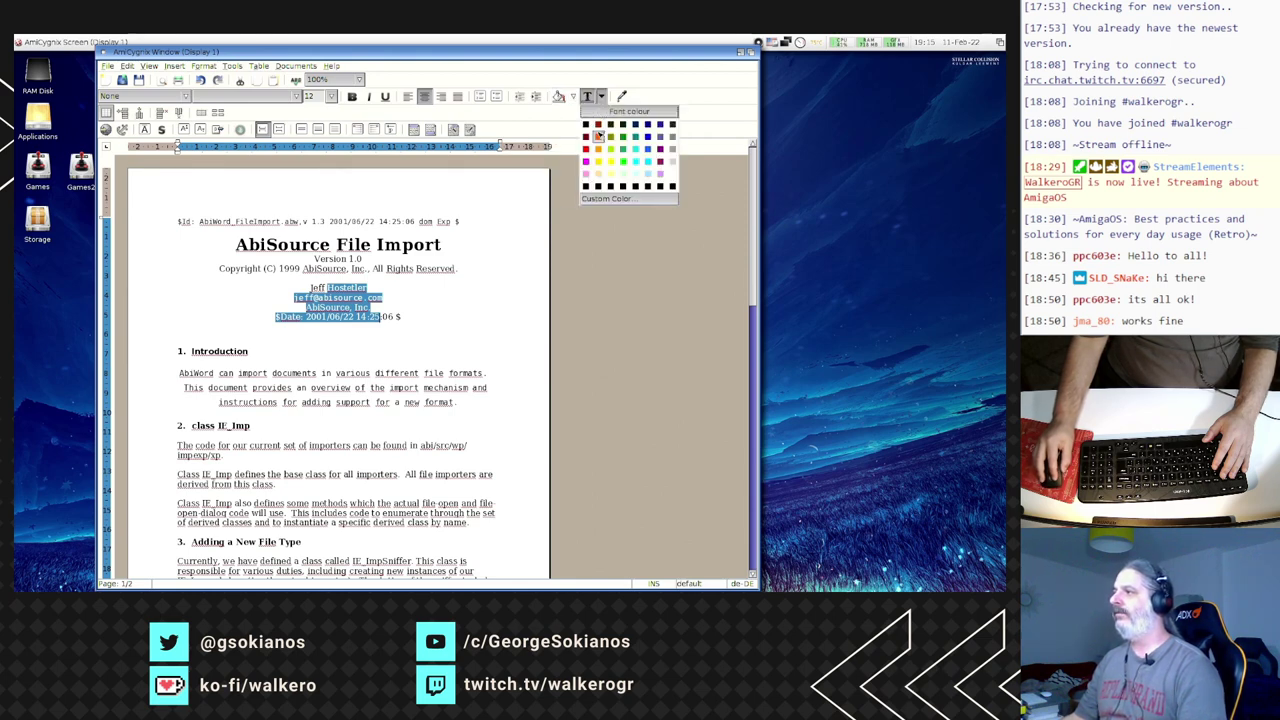
click(598, 135)
click(335, 336)
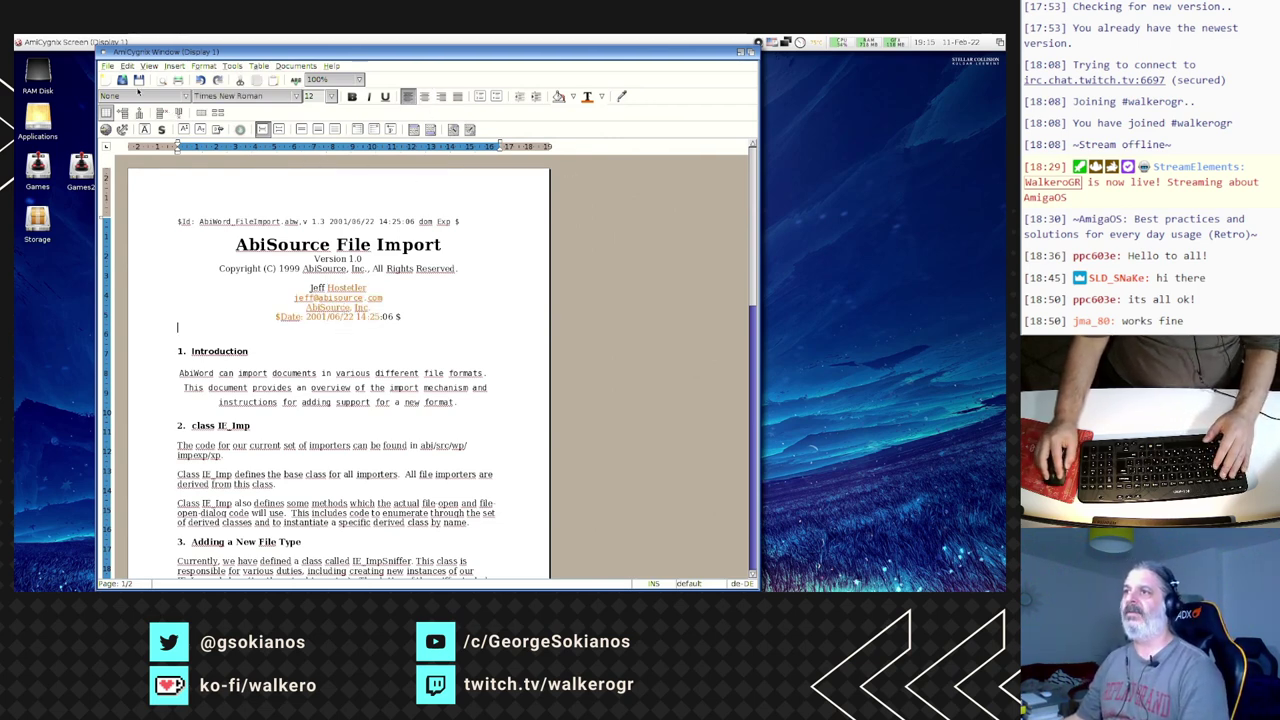
click(107, 65)
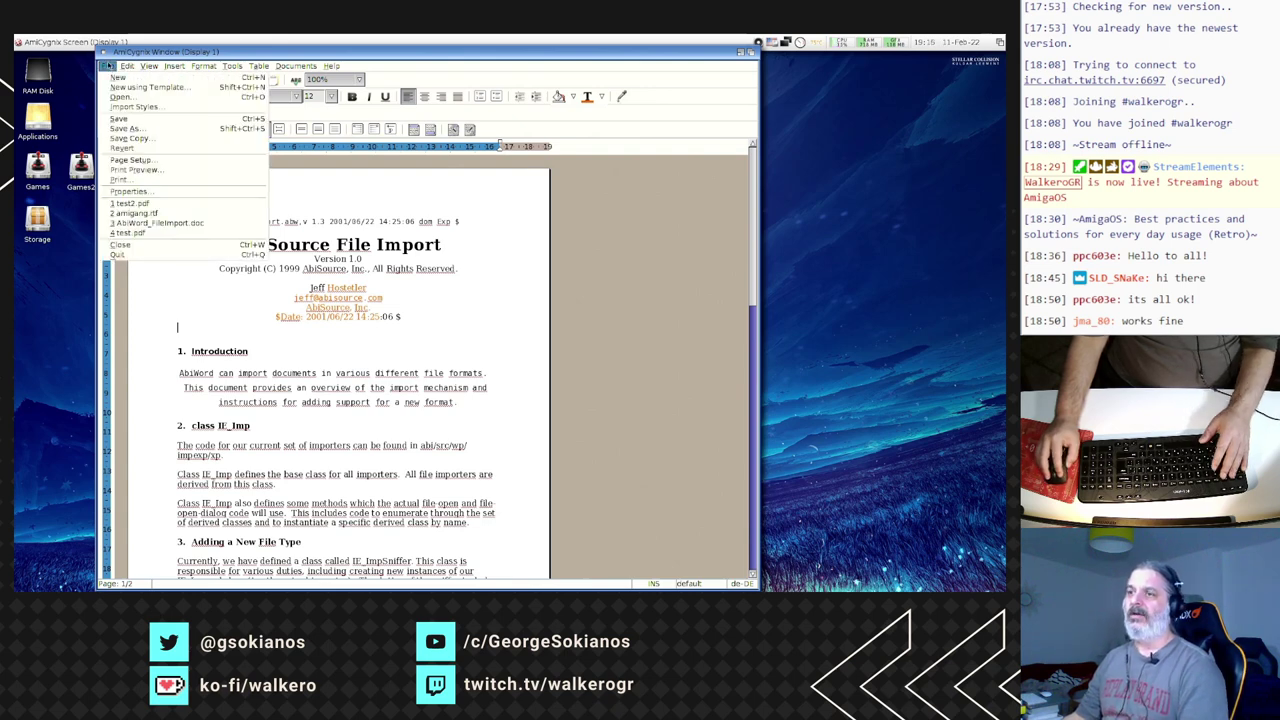
- Quit AbiWord, discarding the unsaved changes
click(129, 256)
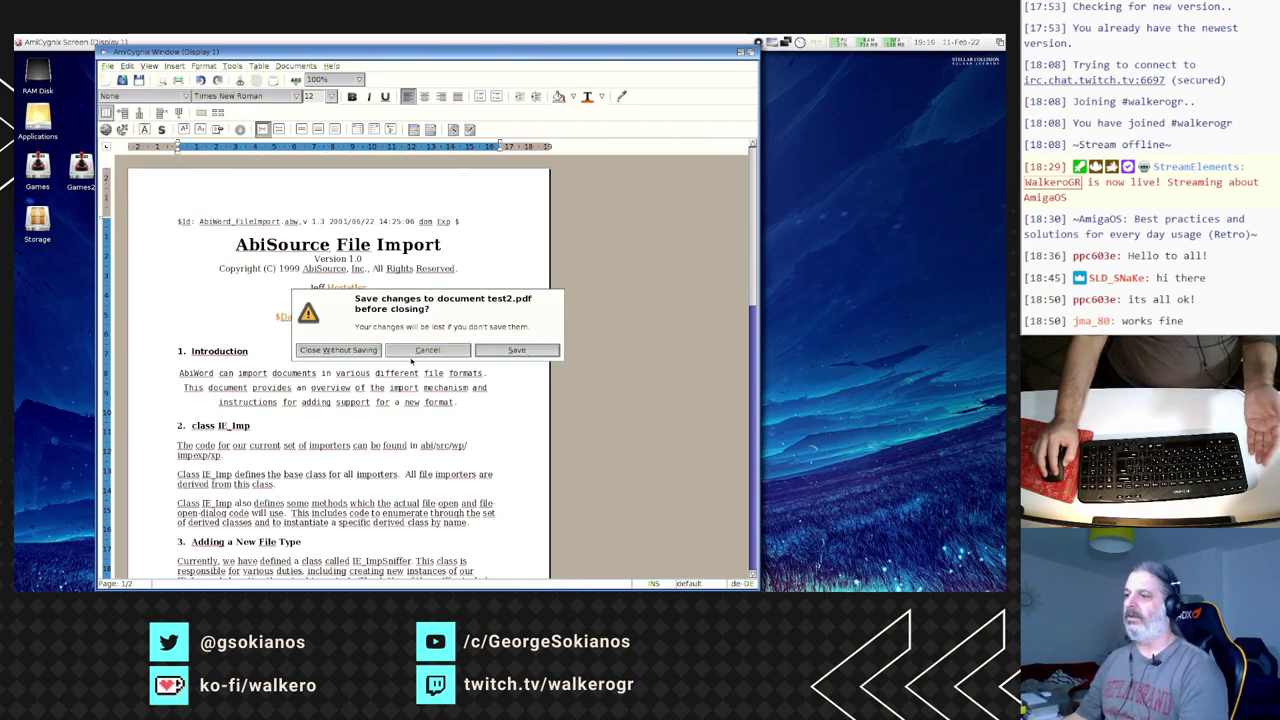
click(351, 351)
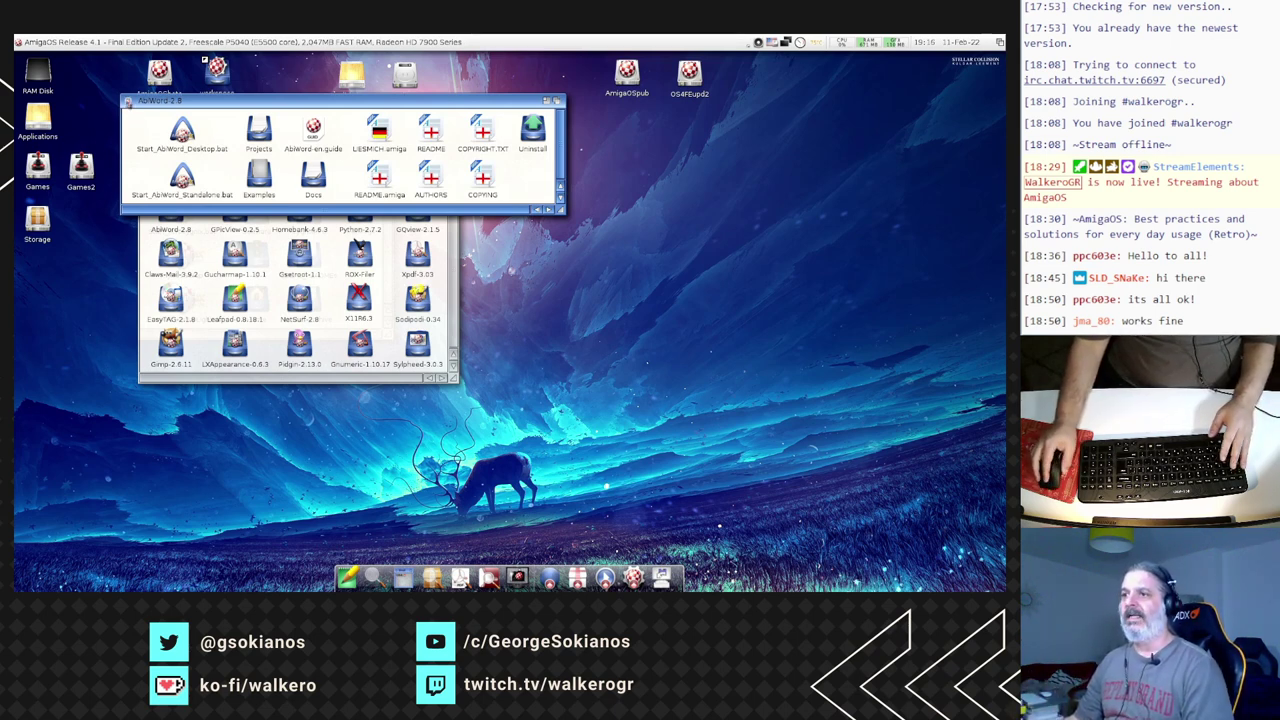
- Close the AbiWord-2.8 drawer and start Claws Mail 3.9.2 standalone via Start_Claws-Mail_Standalone.bat
click(126, 101)
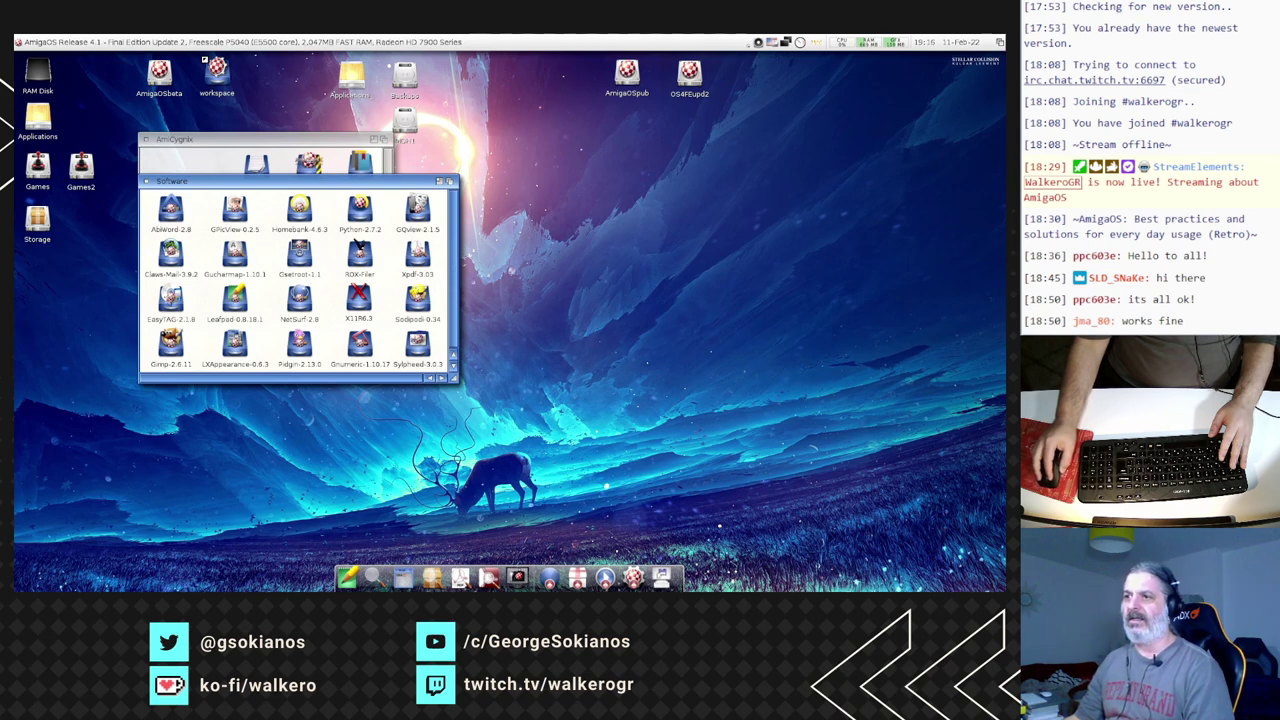
double_click(172, 260)
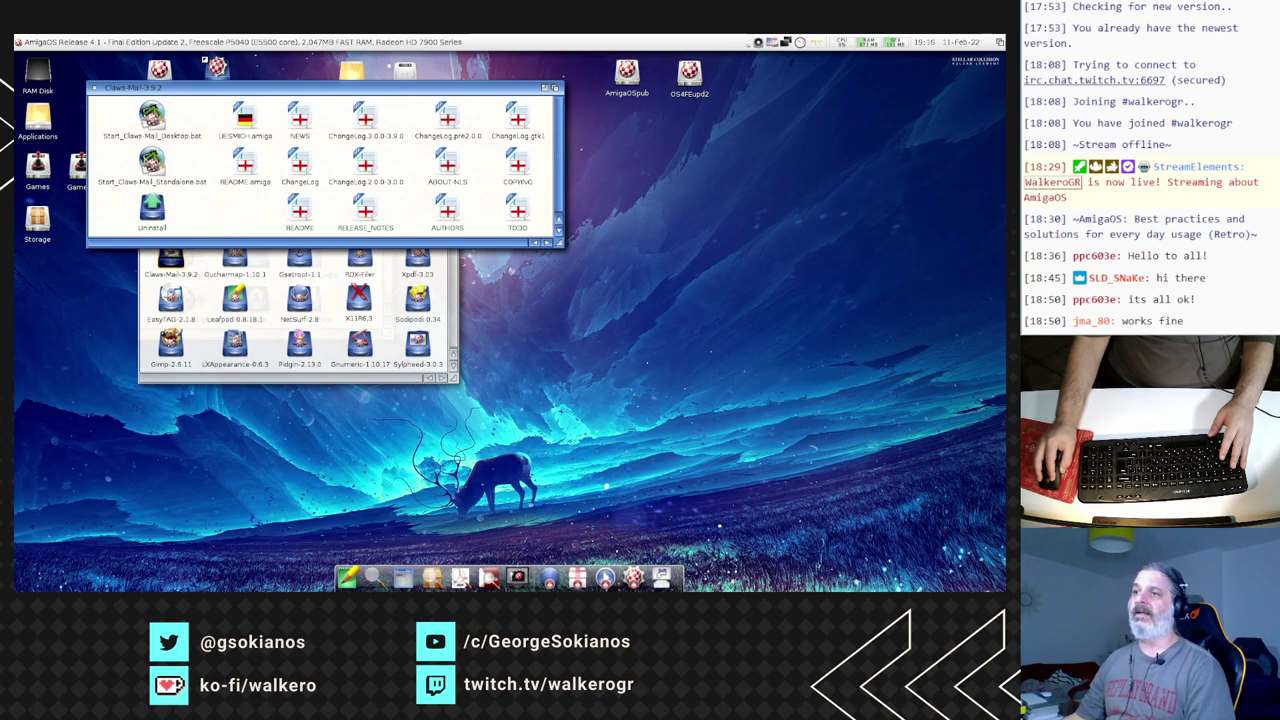
double_click(151, 160)
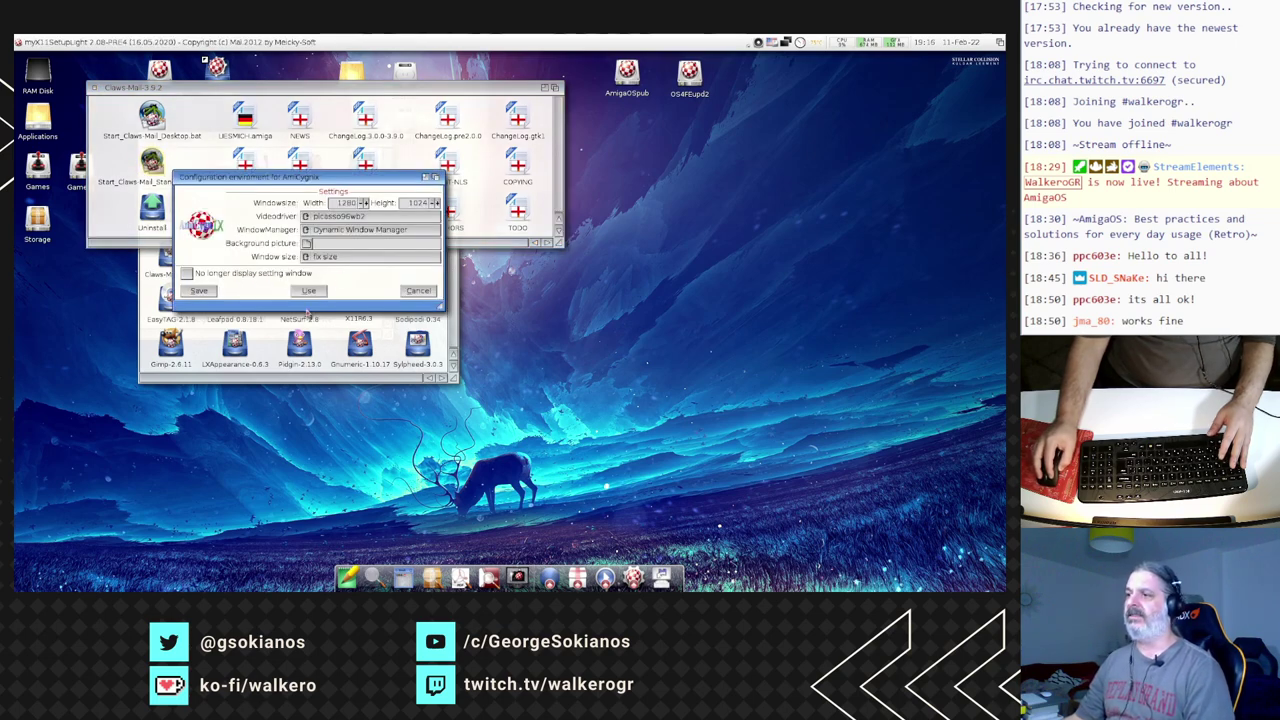
click(308, 291)
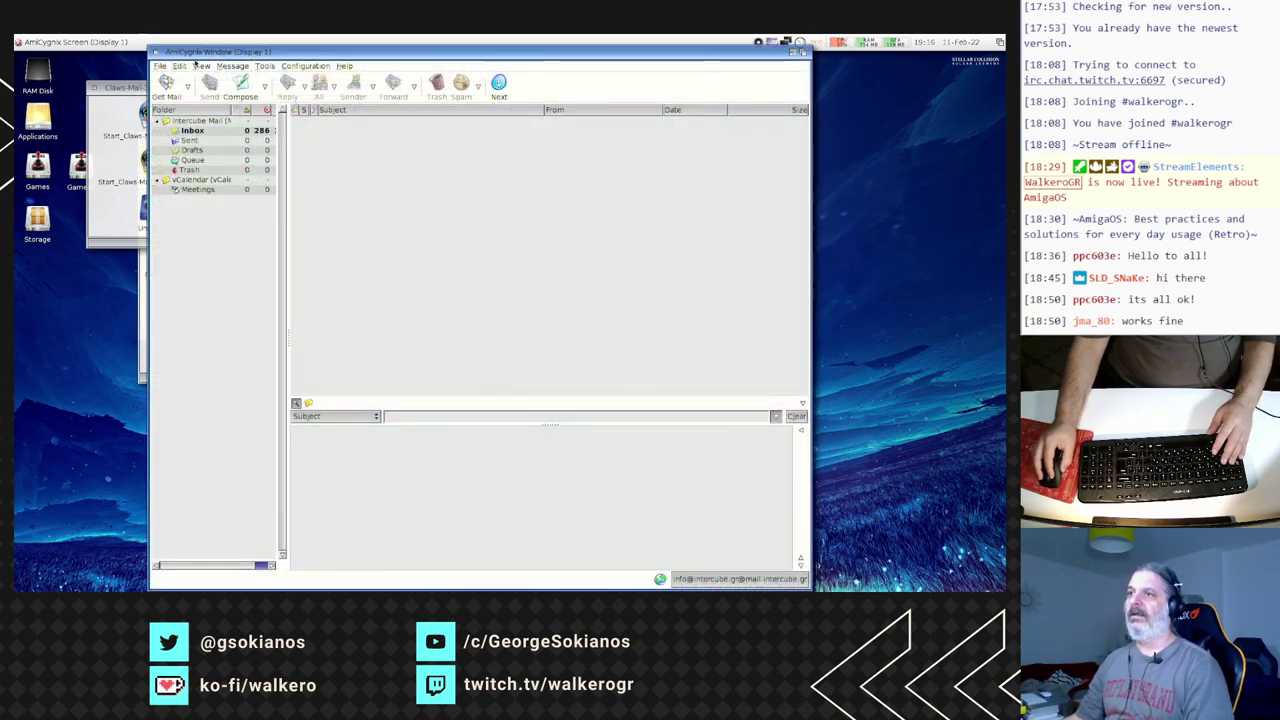
- Open a message from the Inbox and enlarge the preview pane
click(208, 130)
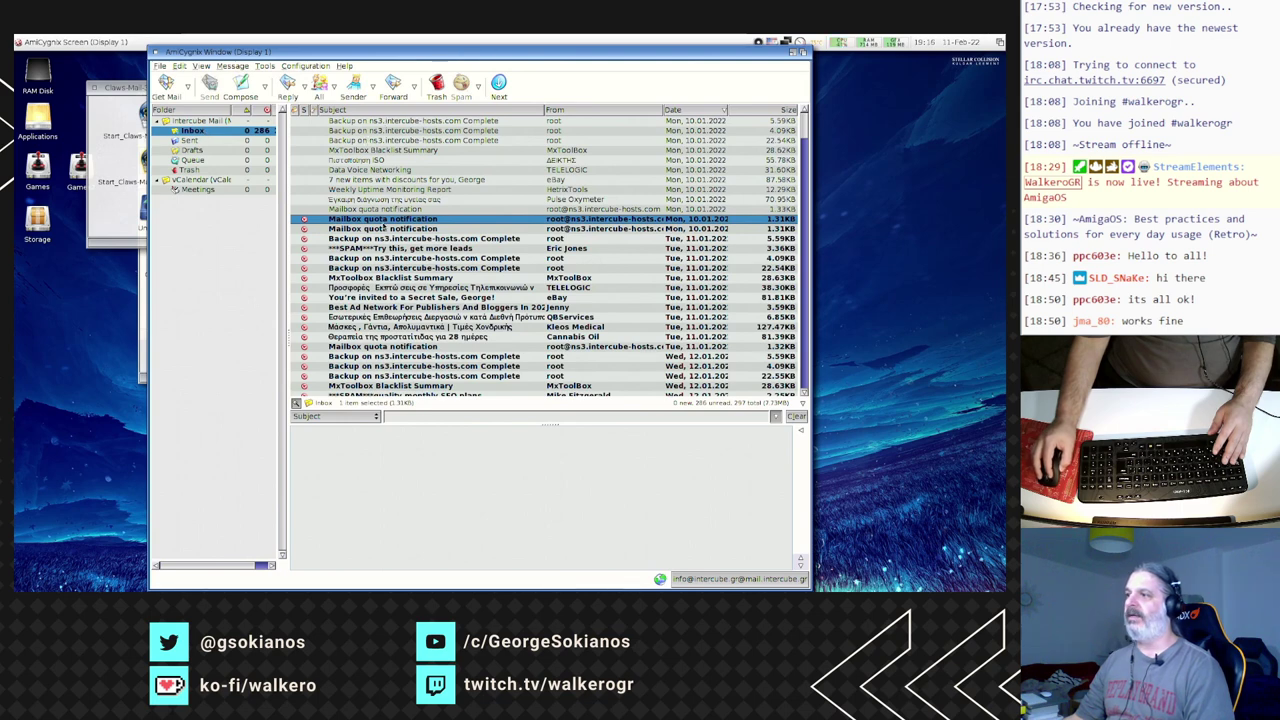
key(Down)
key(Down)
key(Down)
key(Down)
key(Down)
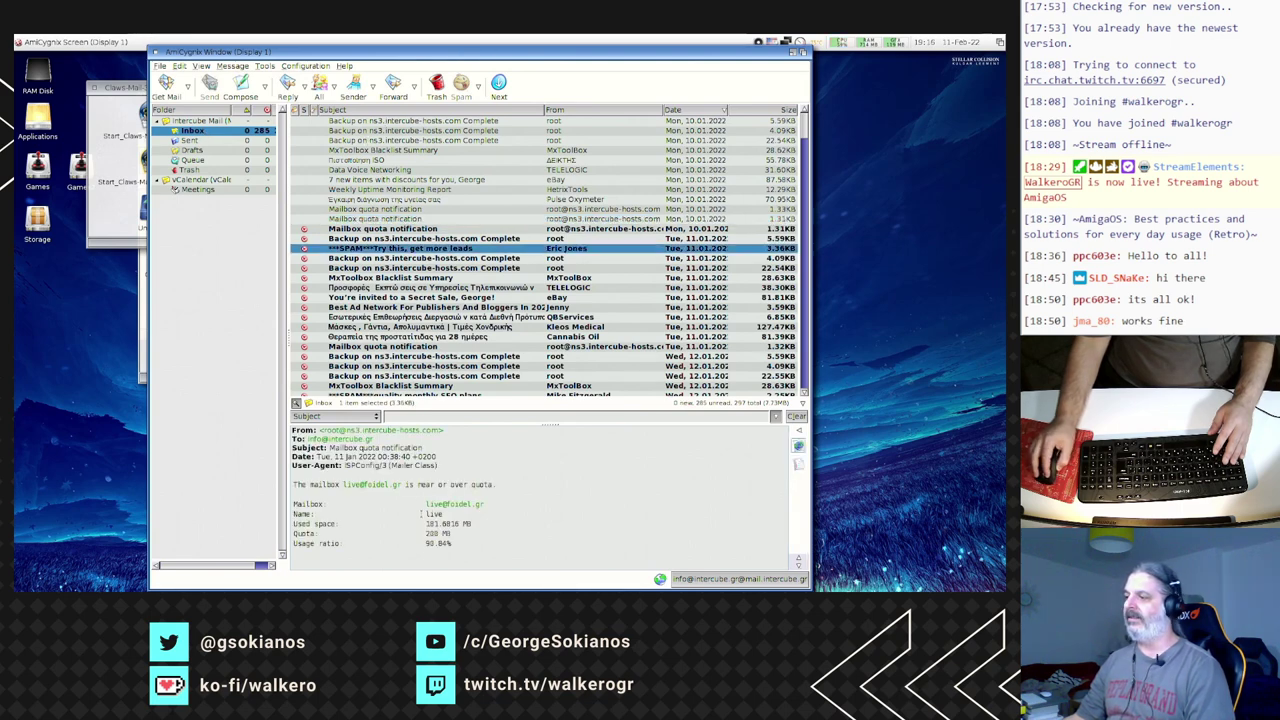
drag(553, 405, 489, 328)
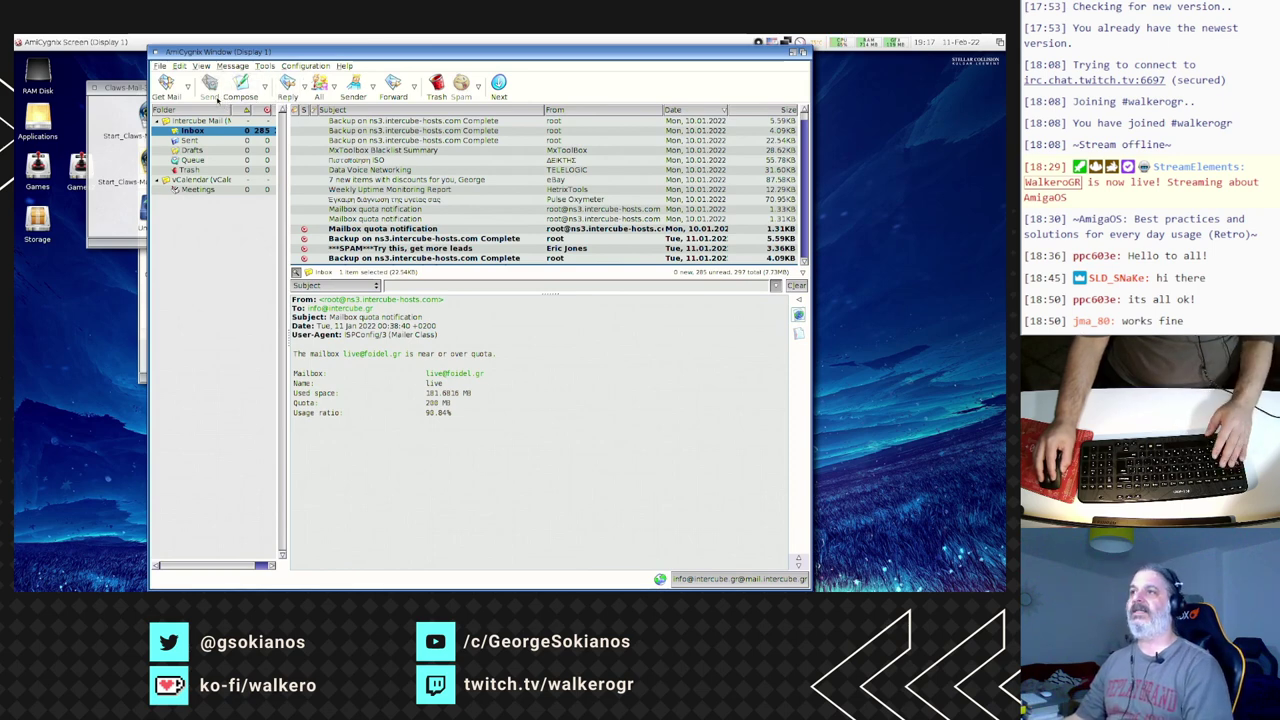
- Browse the Tools and View menus, open the vCalendar week view, then exit Claws Mail
click(266, 66)
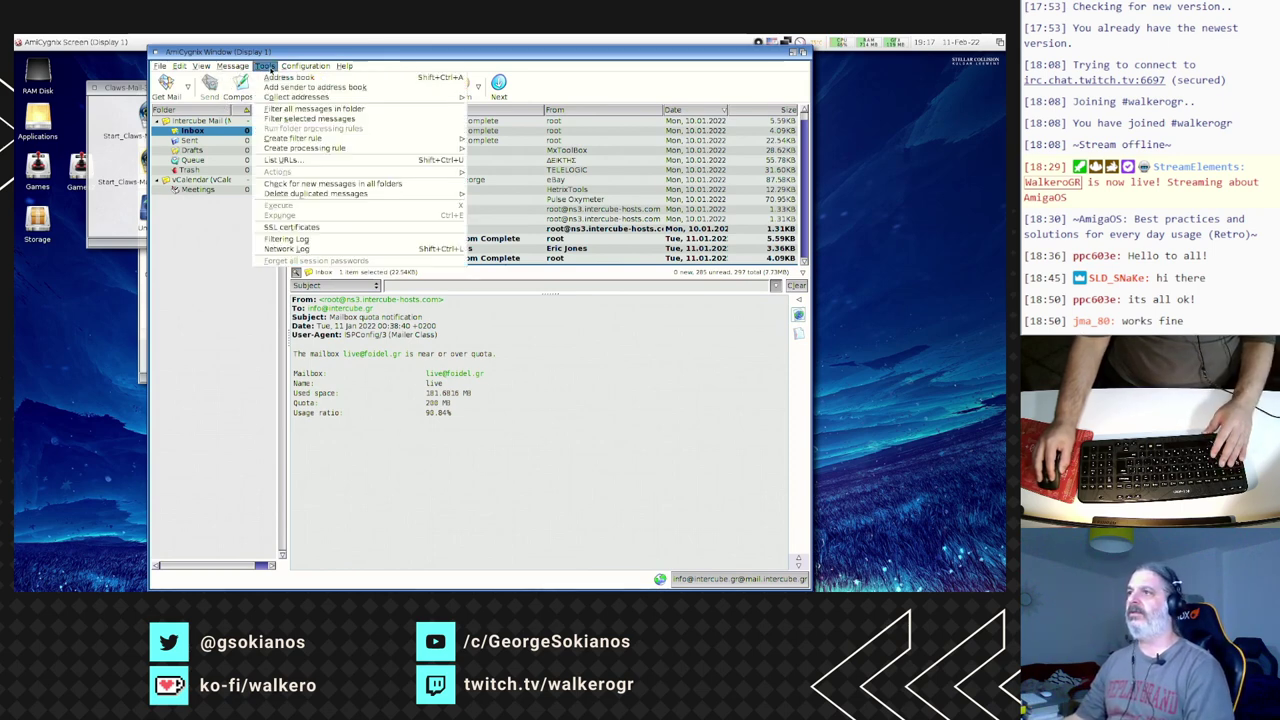
click(258, 66)
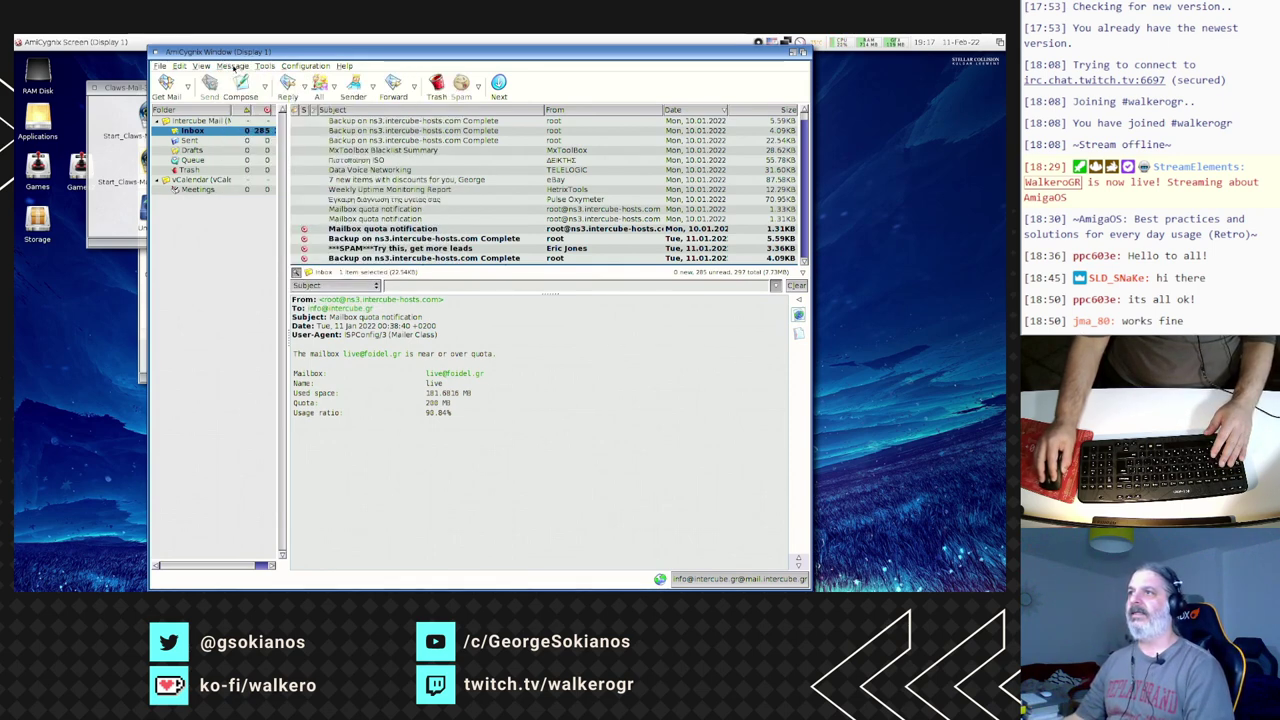
click(207, 67)
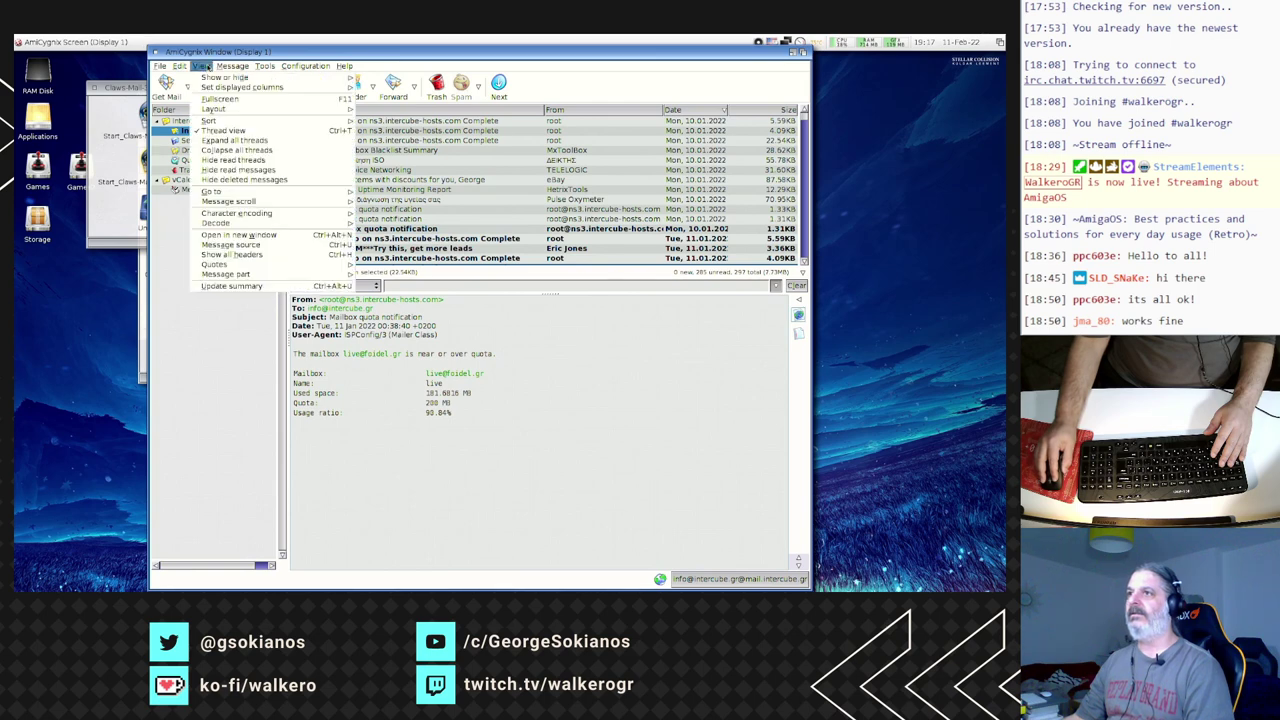
mouse_move(178, 66)
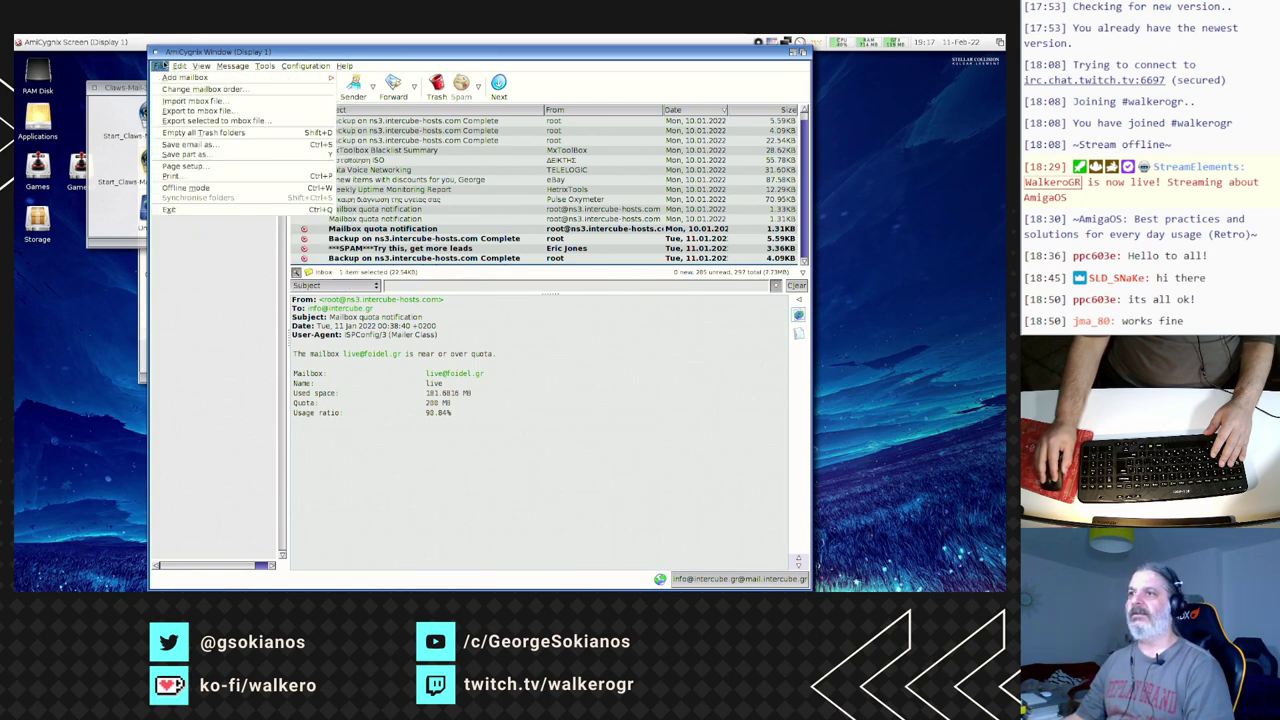
click(187, 175)
click(187, 180)
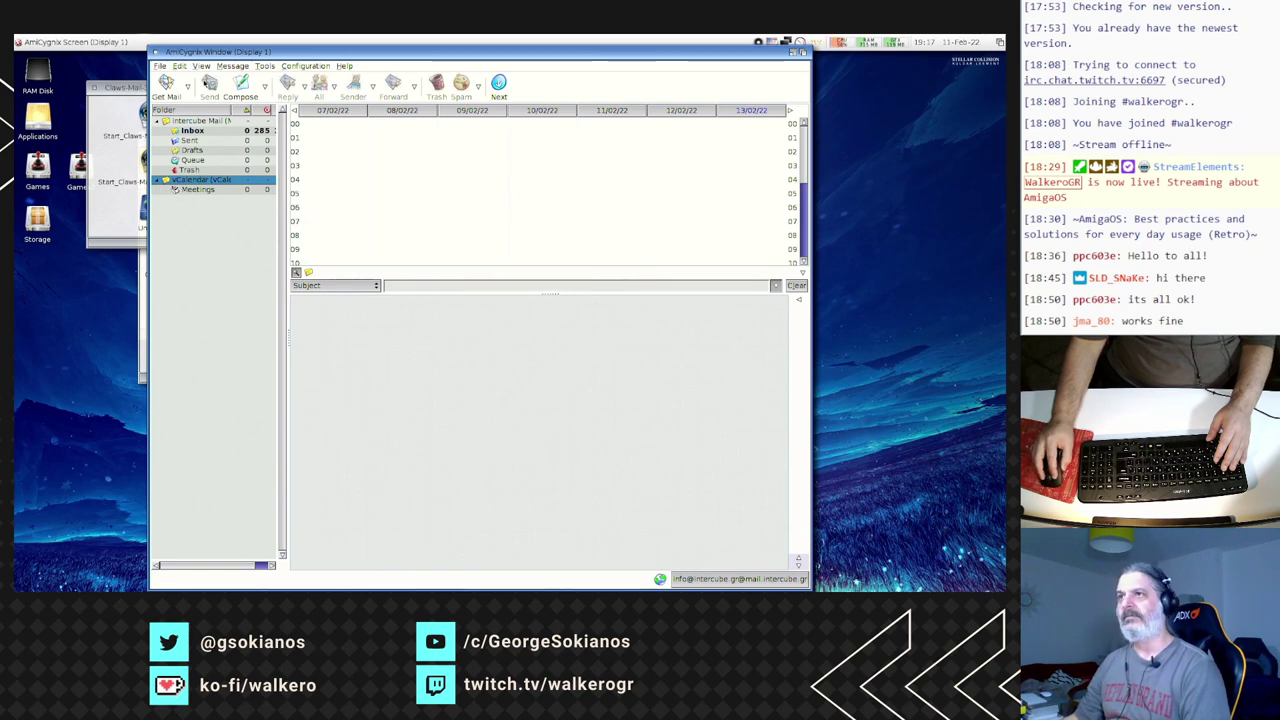
click(159, 66)
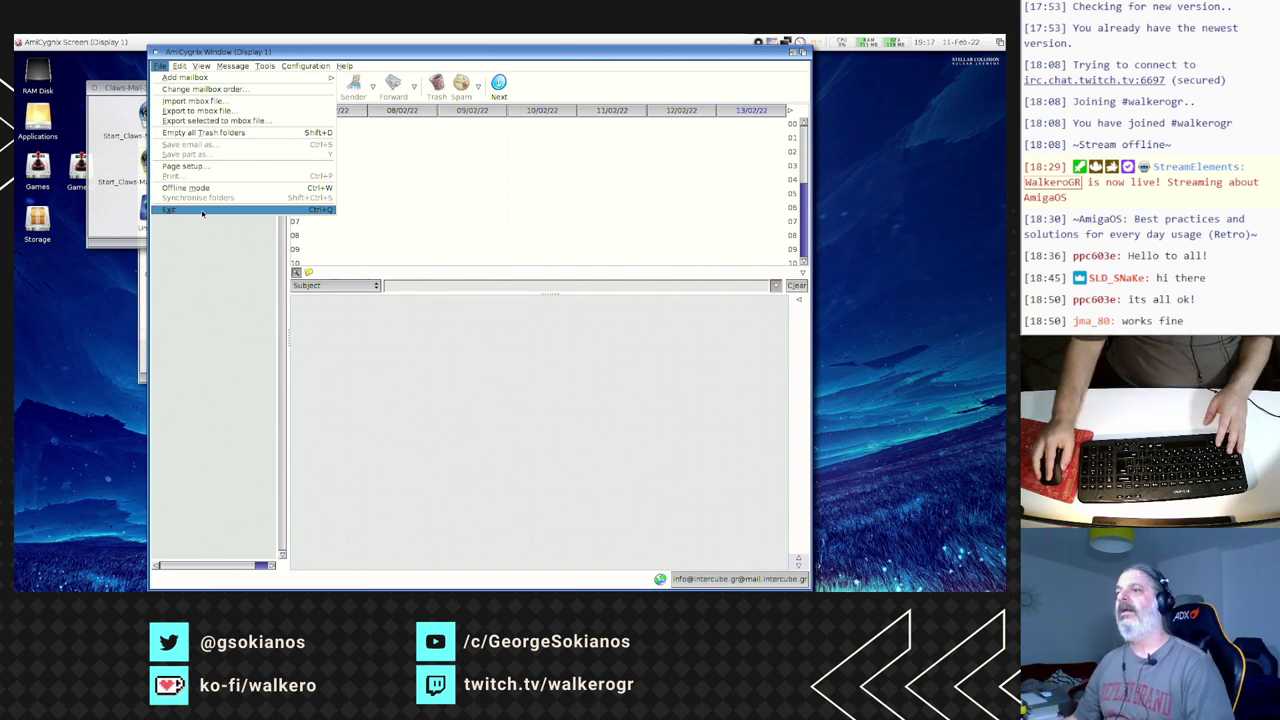
click(202, 211)
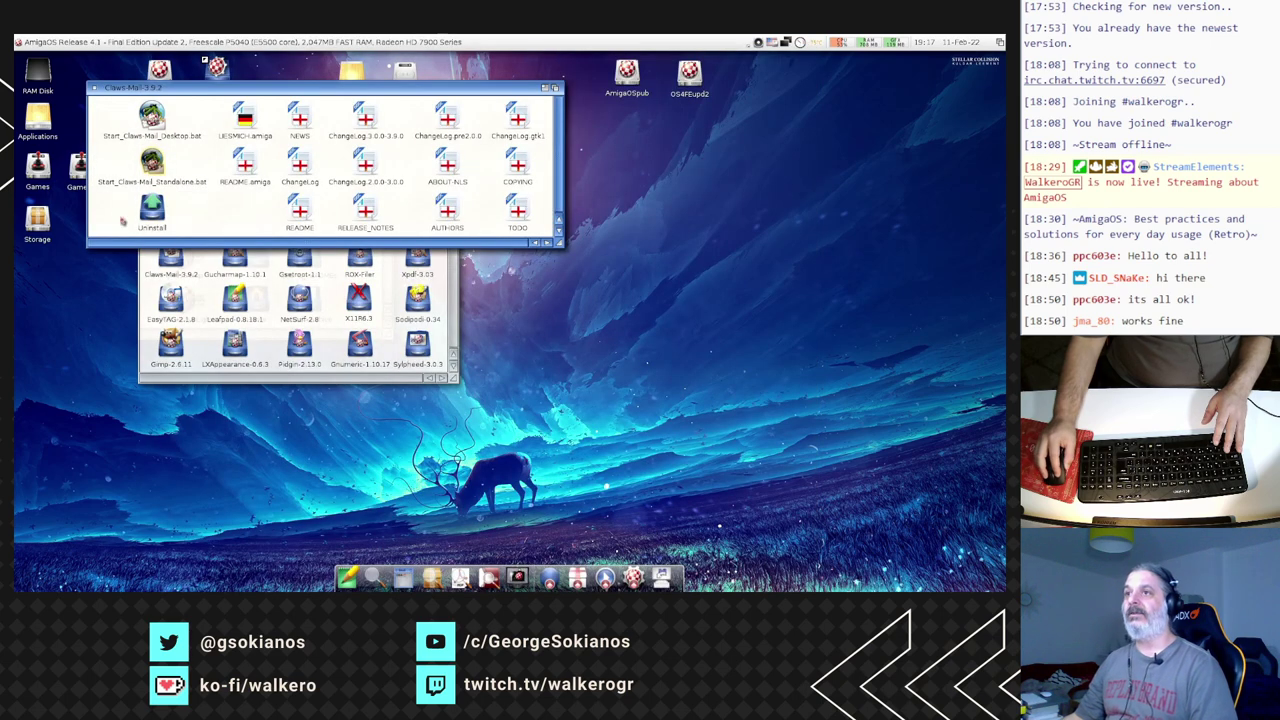
- Close the Claws-Mail drawer and start Sylpheed 3.0.3 standalone via Start_Sylpheed_Standalone.bat
click(94, 88)
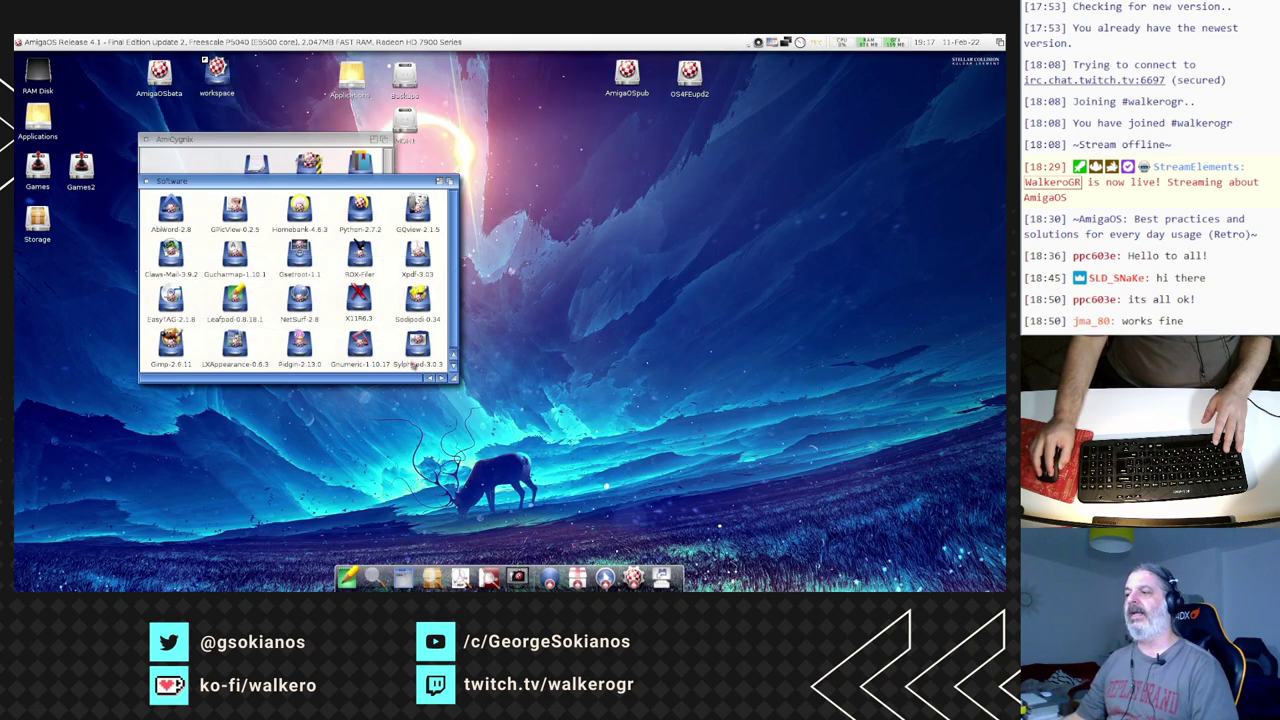
double_click(417, 345)
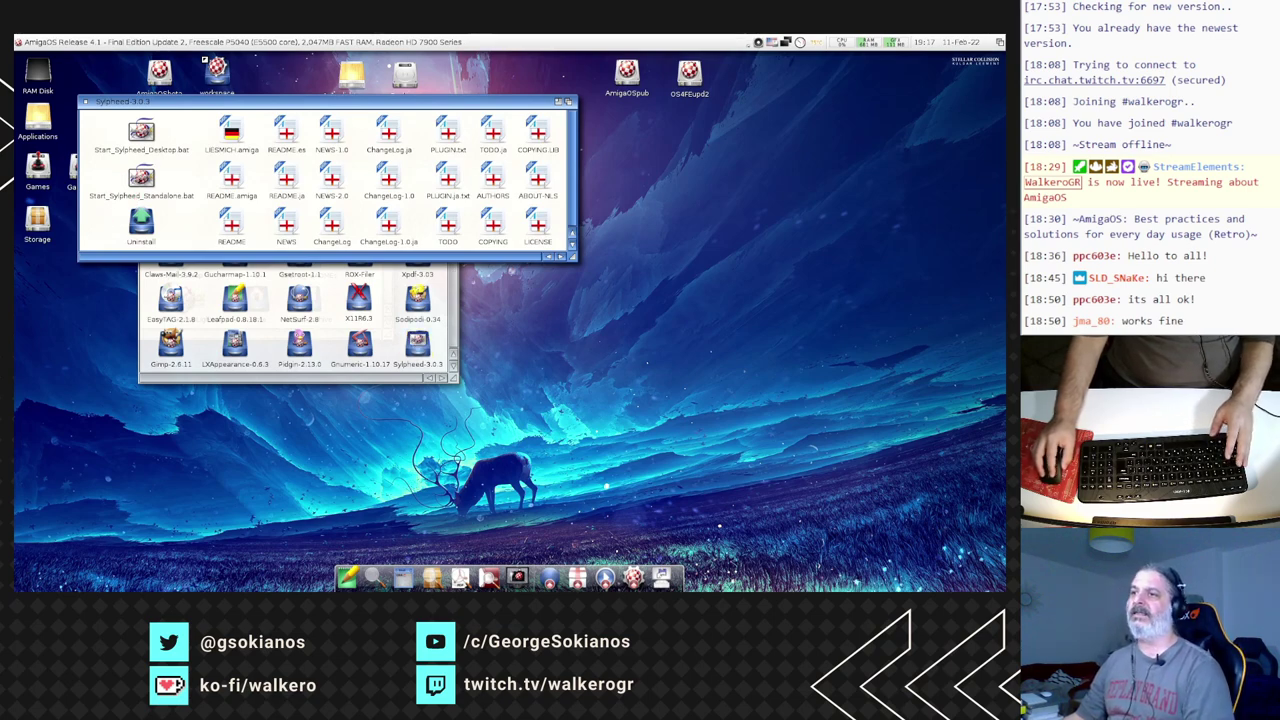
double_click(141, 178)
click(309, 291)
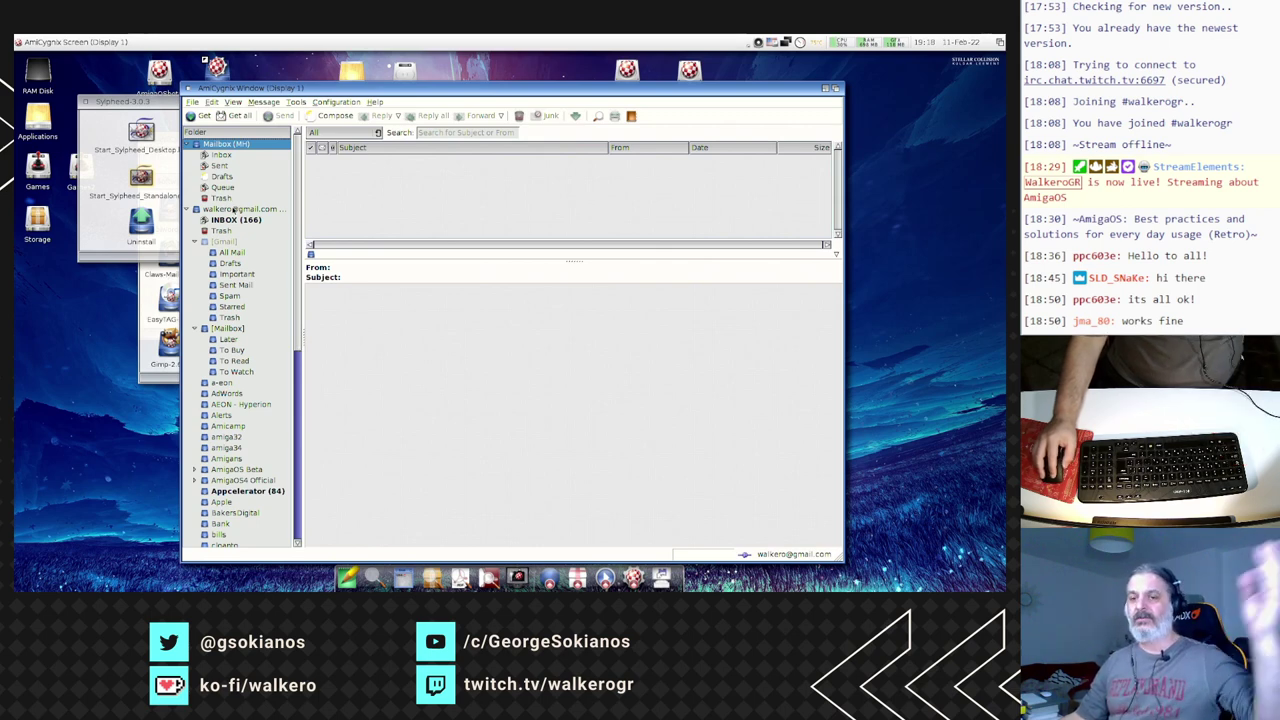
- Open the 'New to Drupal' message in Drupal groups and load its nodereference_url link in the browser
scroll(266, 421, down, 4)
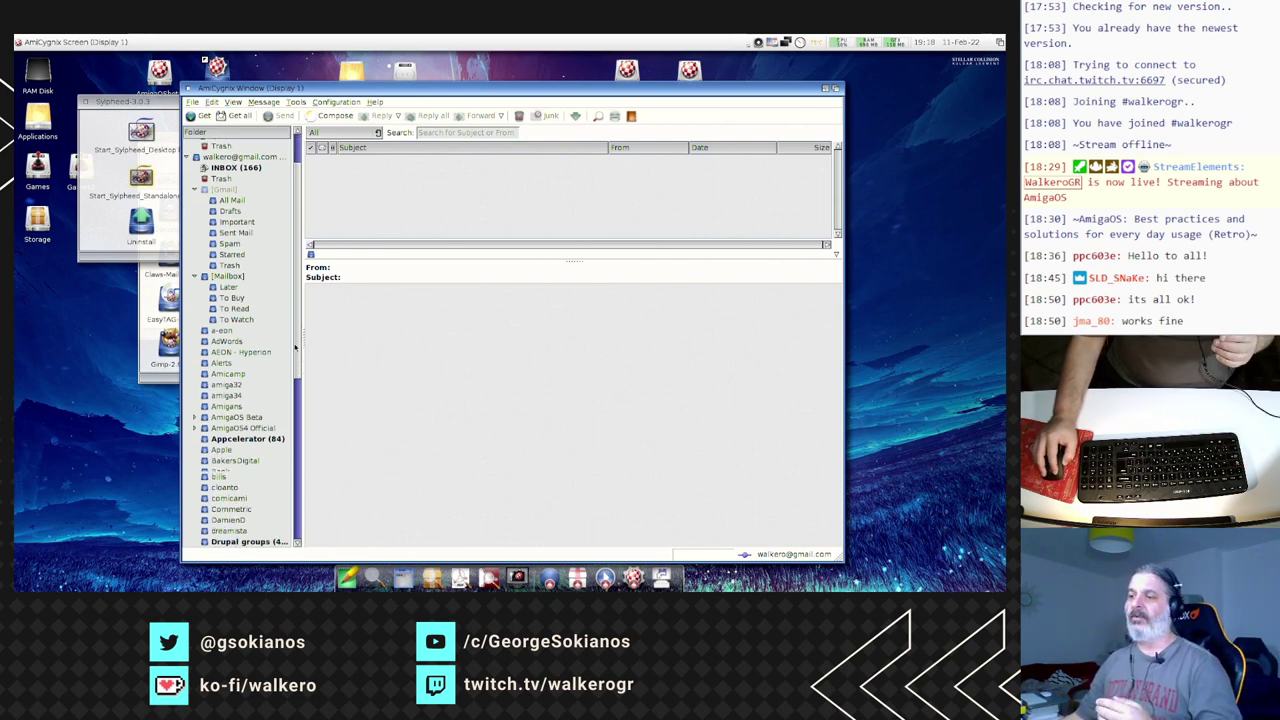
click(264, 411)
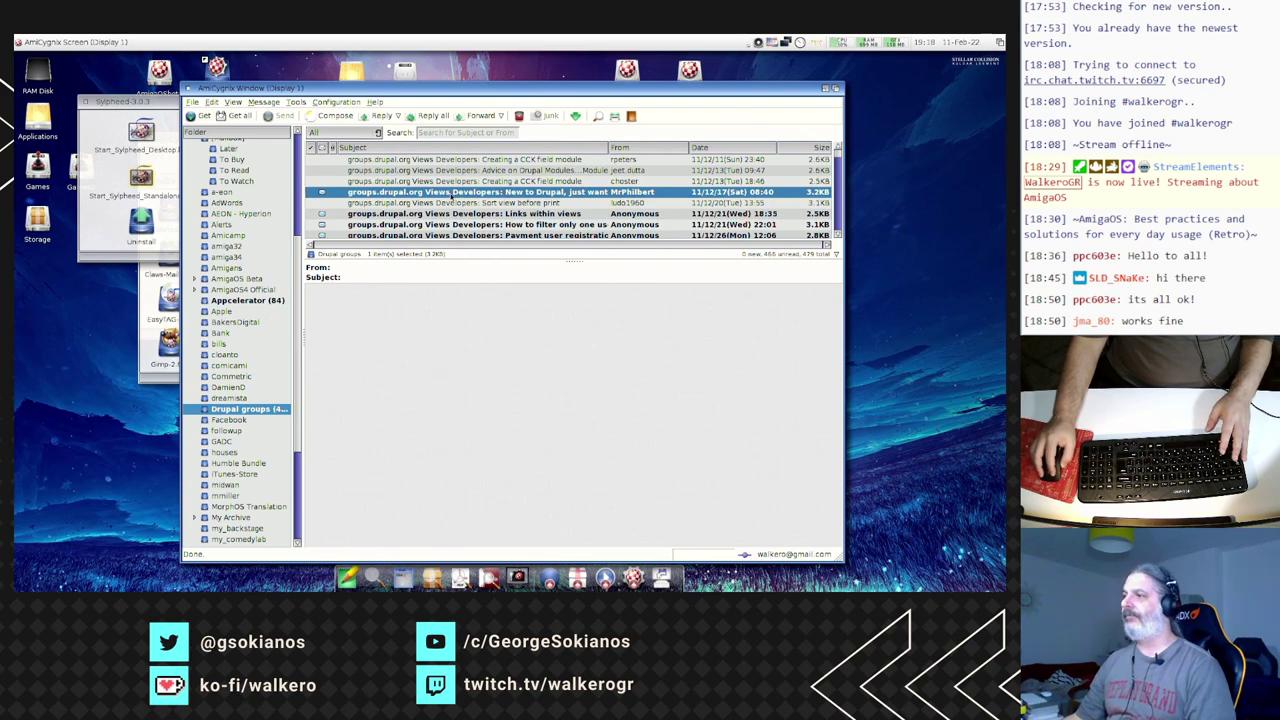
click(449, 192)
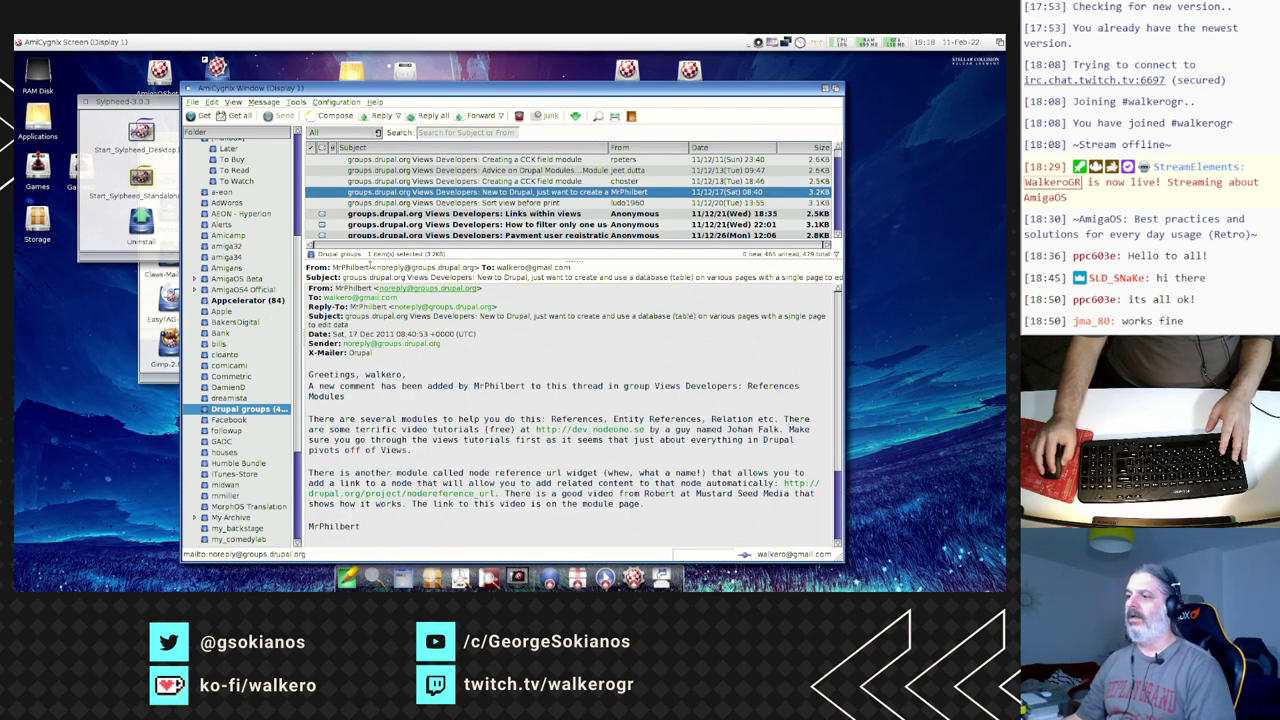
key(Down)
key(Down)
key(Down)
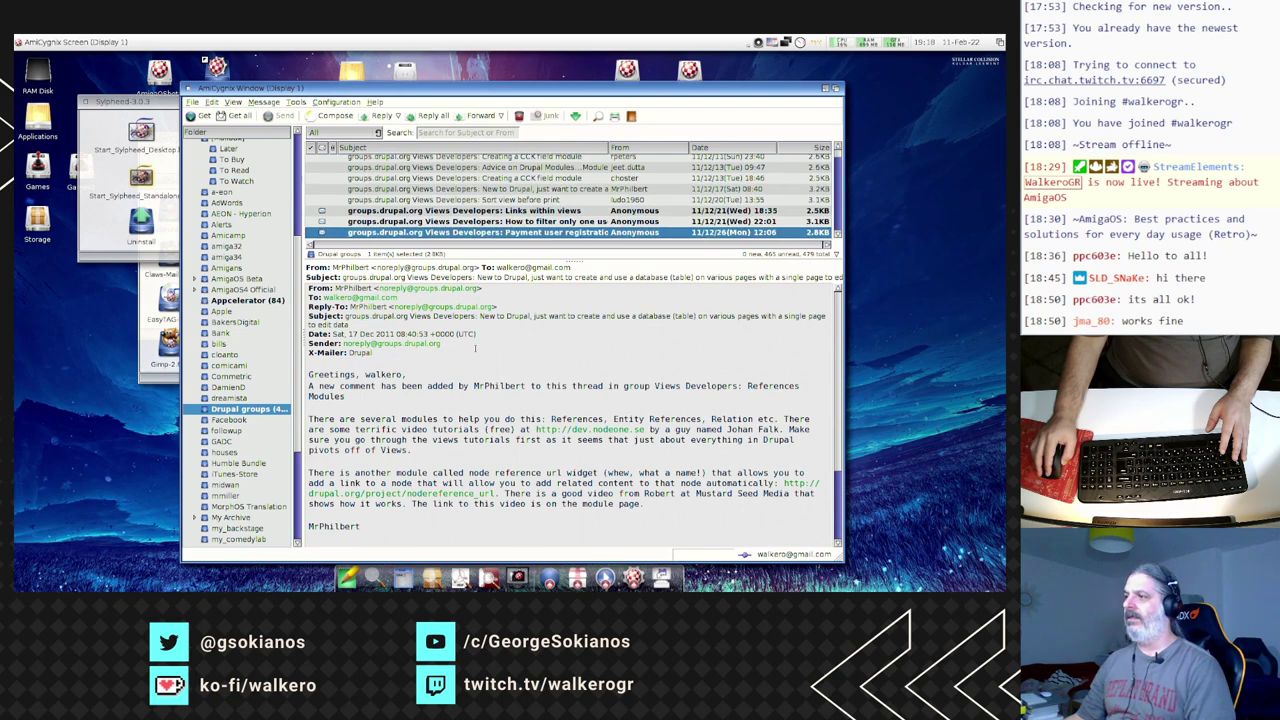
key(Up)
key(Up)
key(Up)
key(Up)
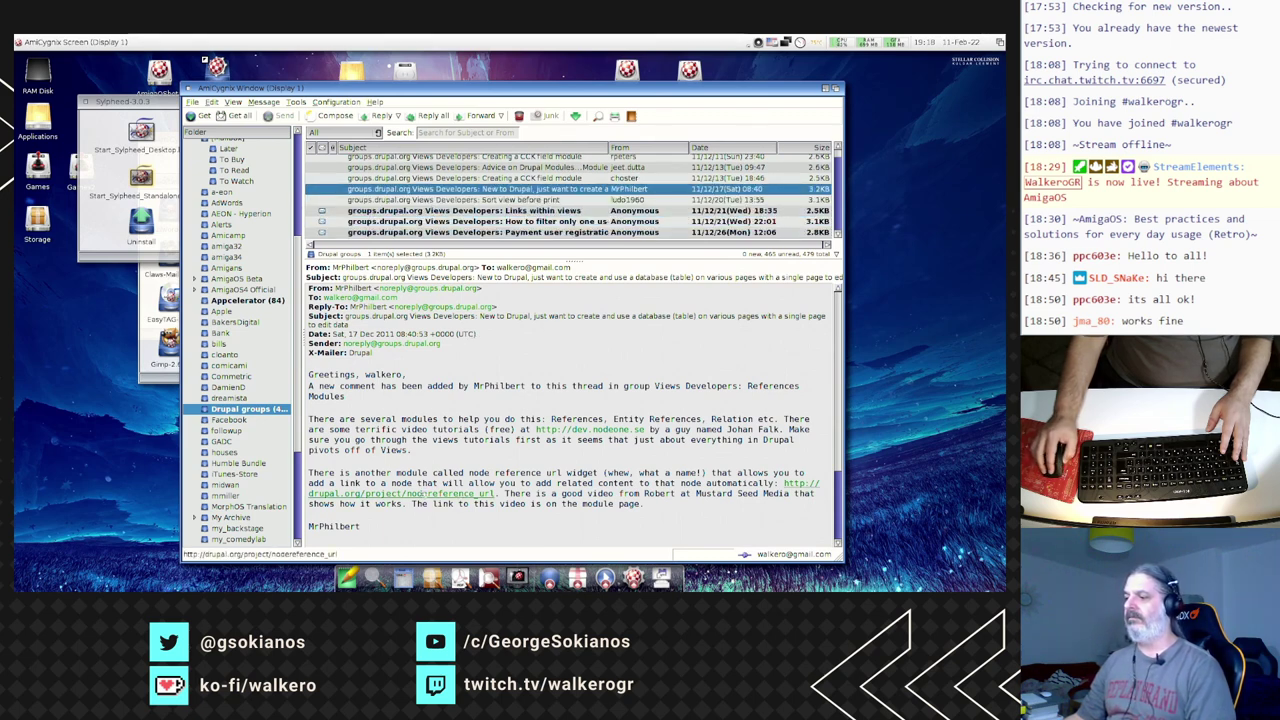
click(426, 493)
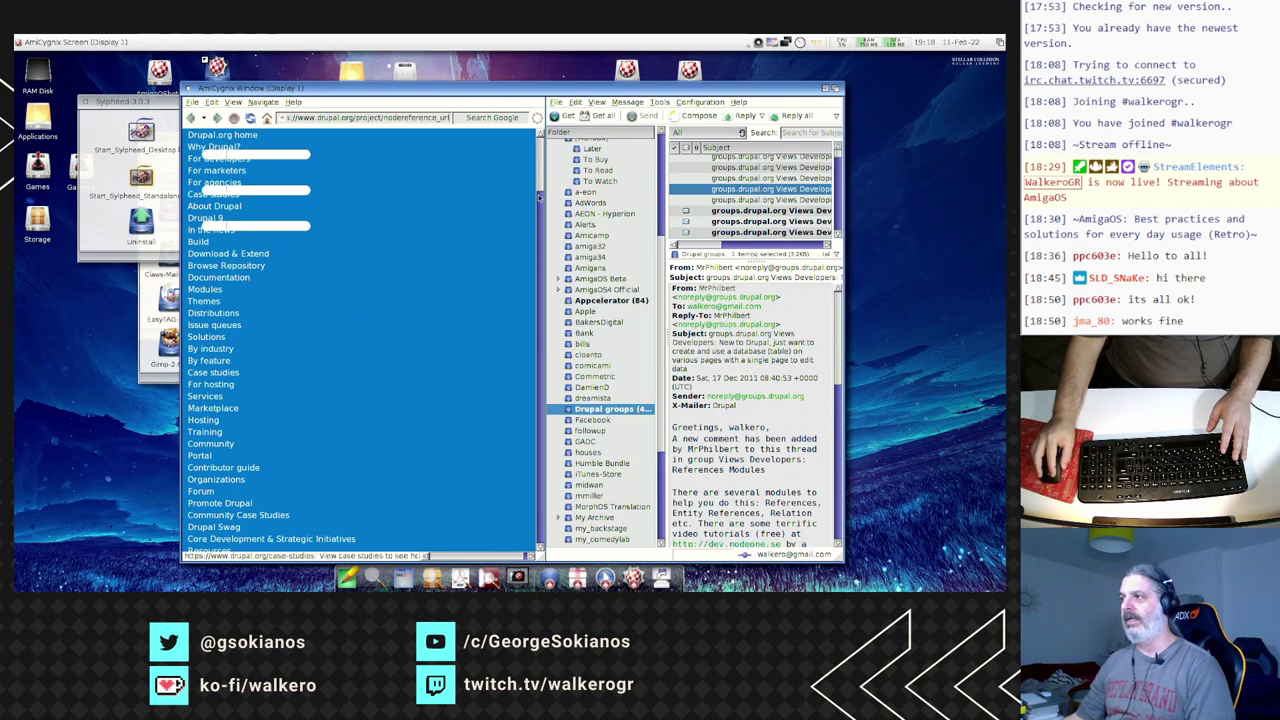
- View NetSurf's 2.8 About box, then quit the built-in browser
drag(539, 185, 533, 270)
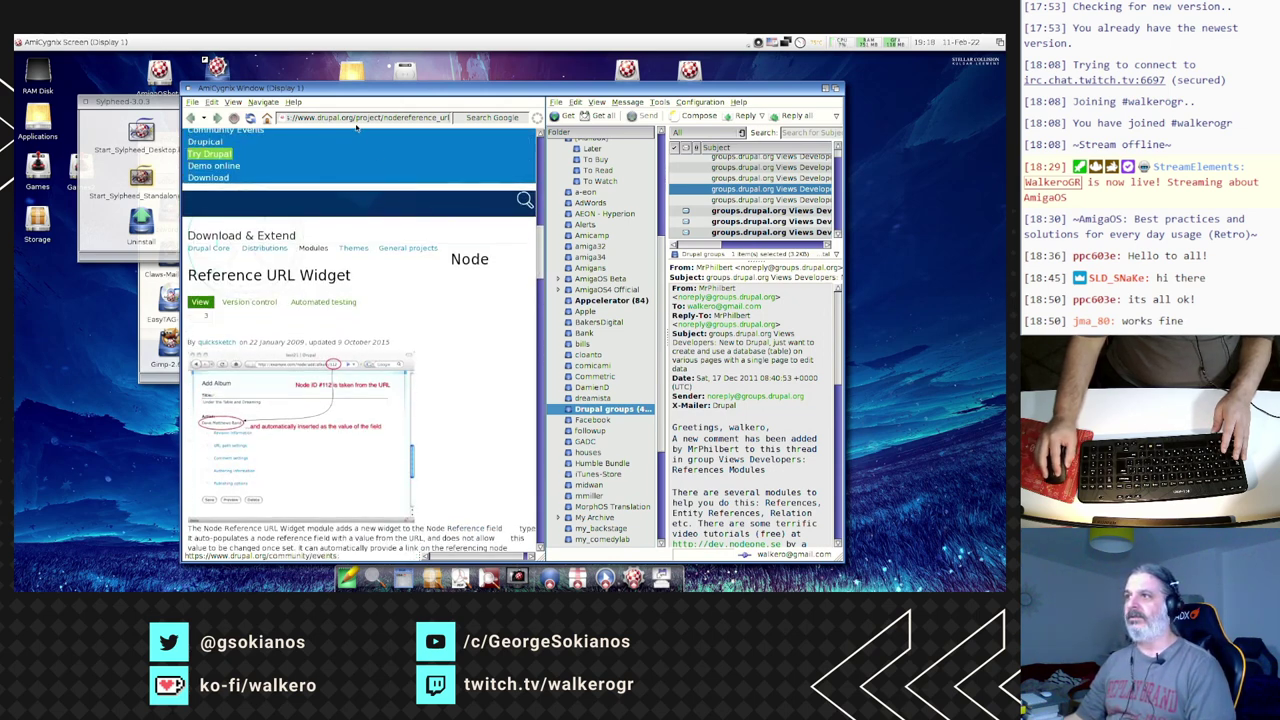
click(293, 102)
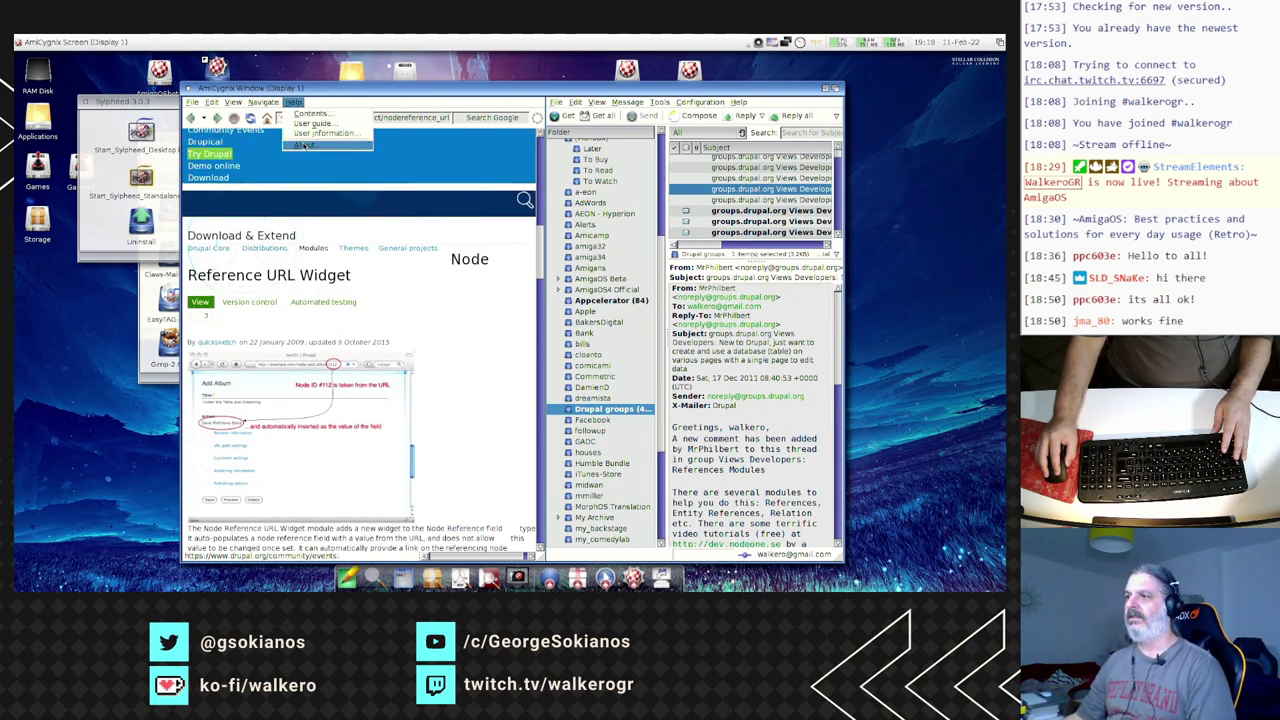
click(304, 145)
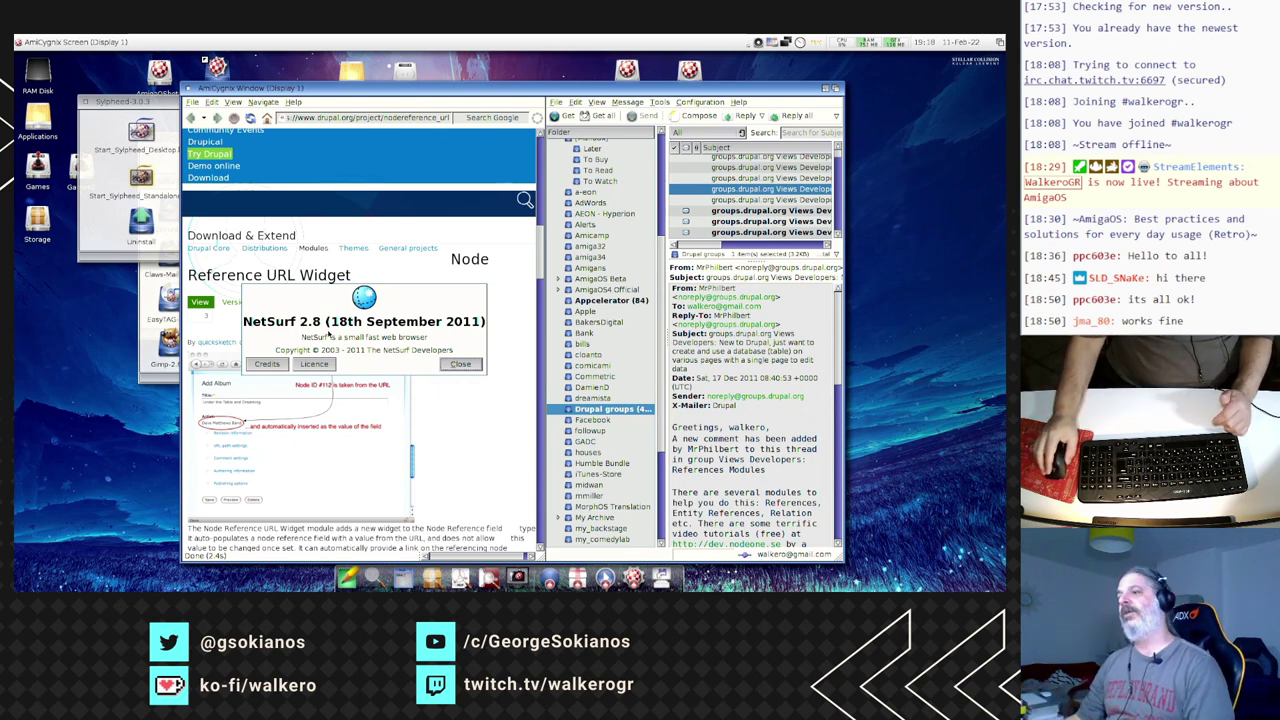
click(458, 364)
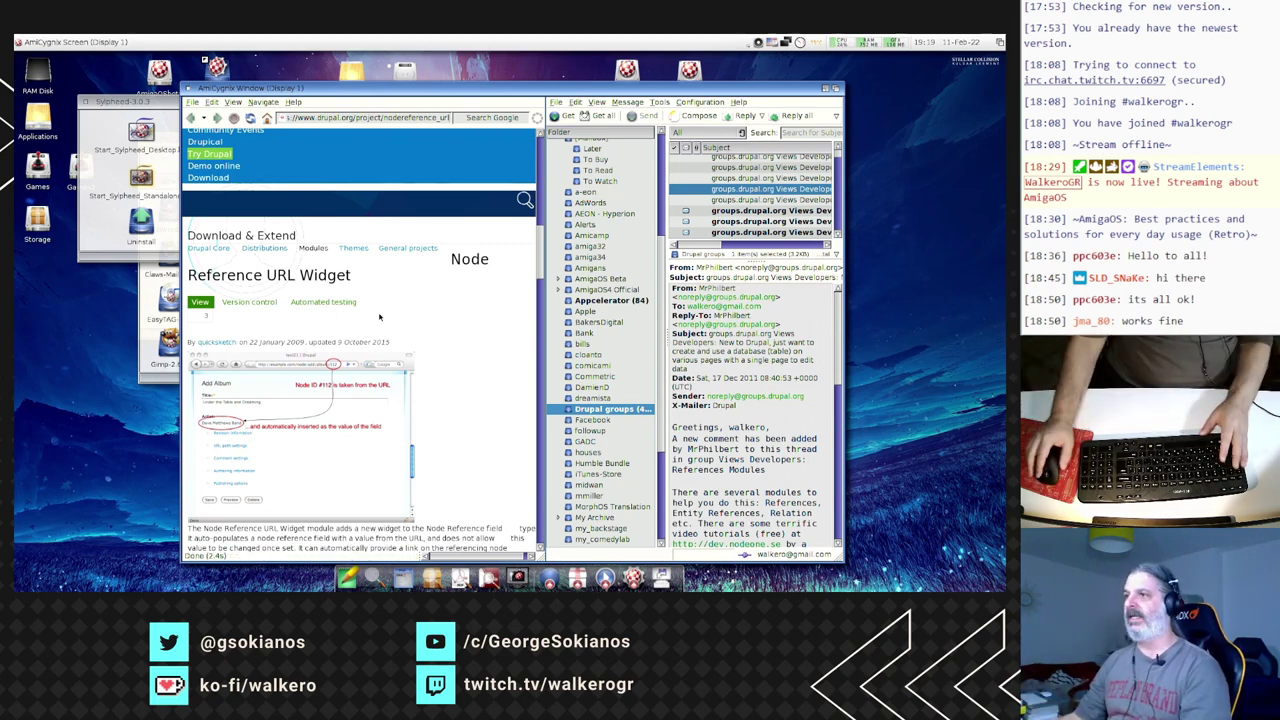
click(192, 103)
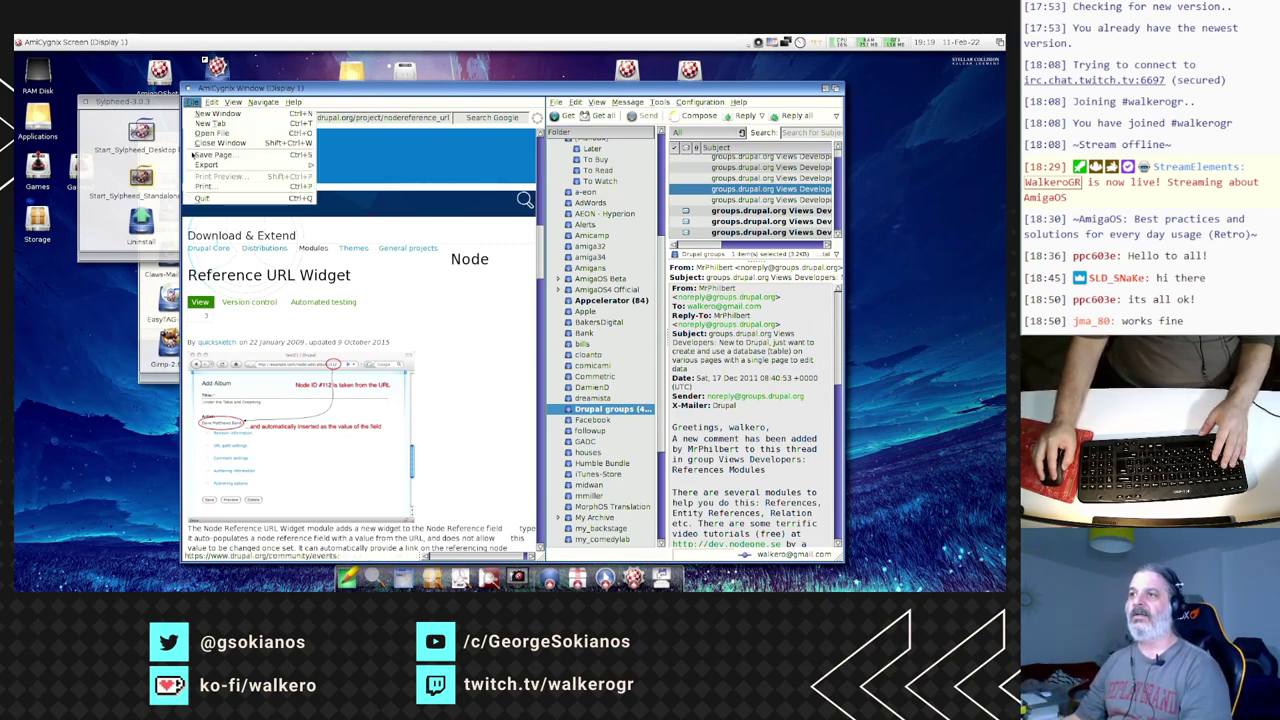
click(198, 199)
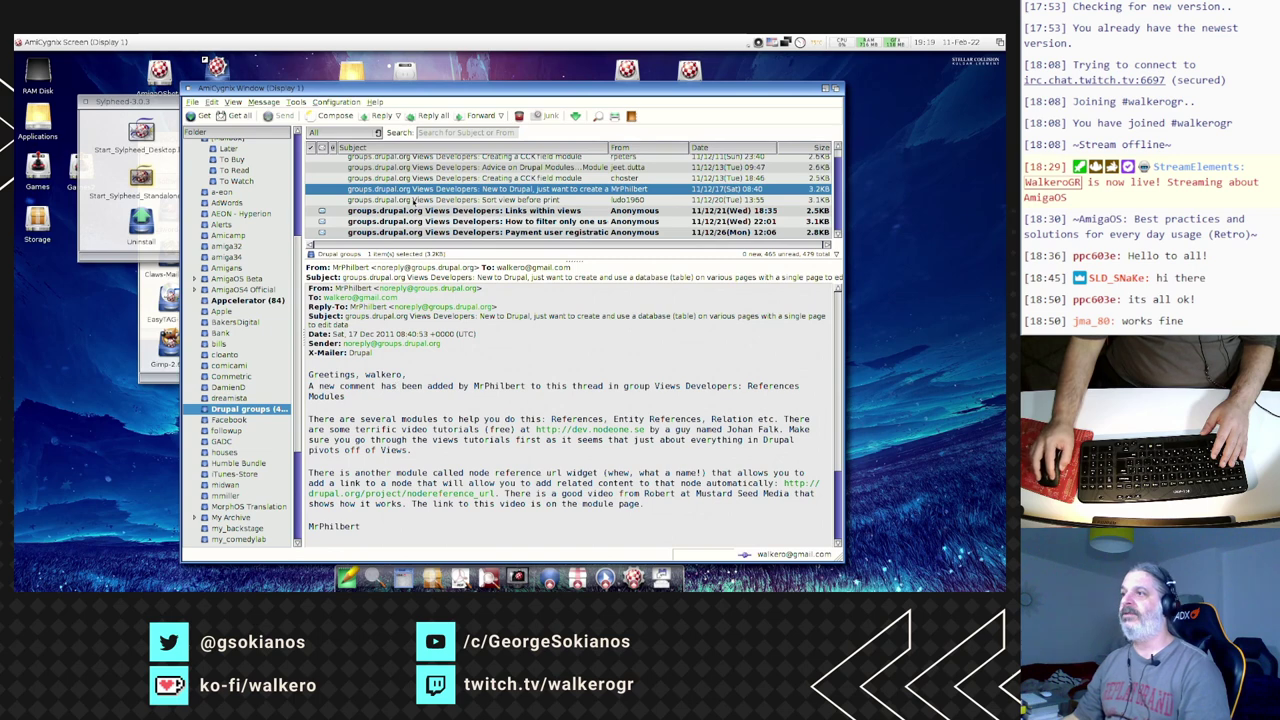
- Send a message titled 'test email' to the recipient's address, always accepting the server certificate
click(348, 117)
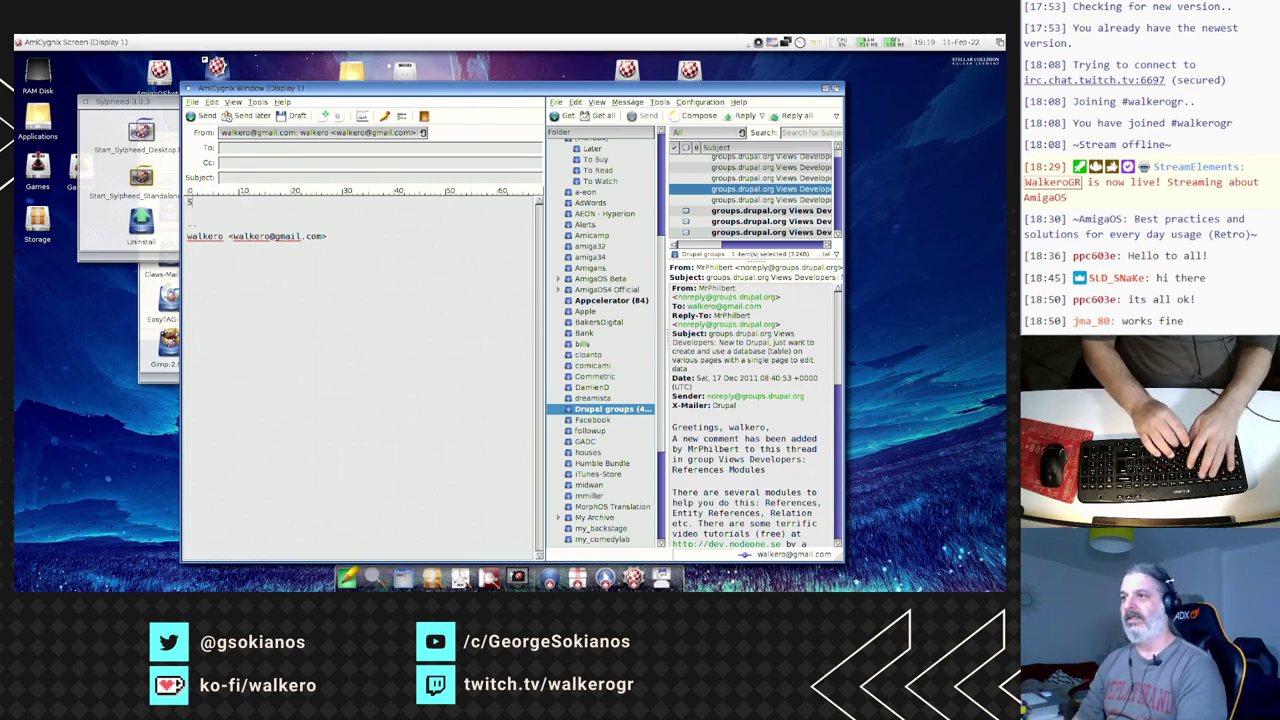
text(test email)
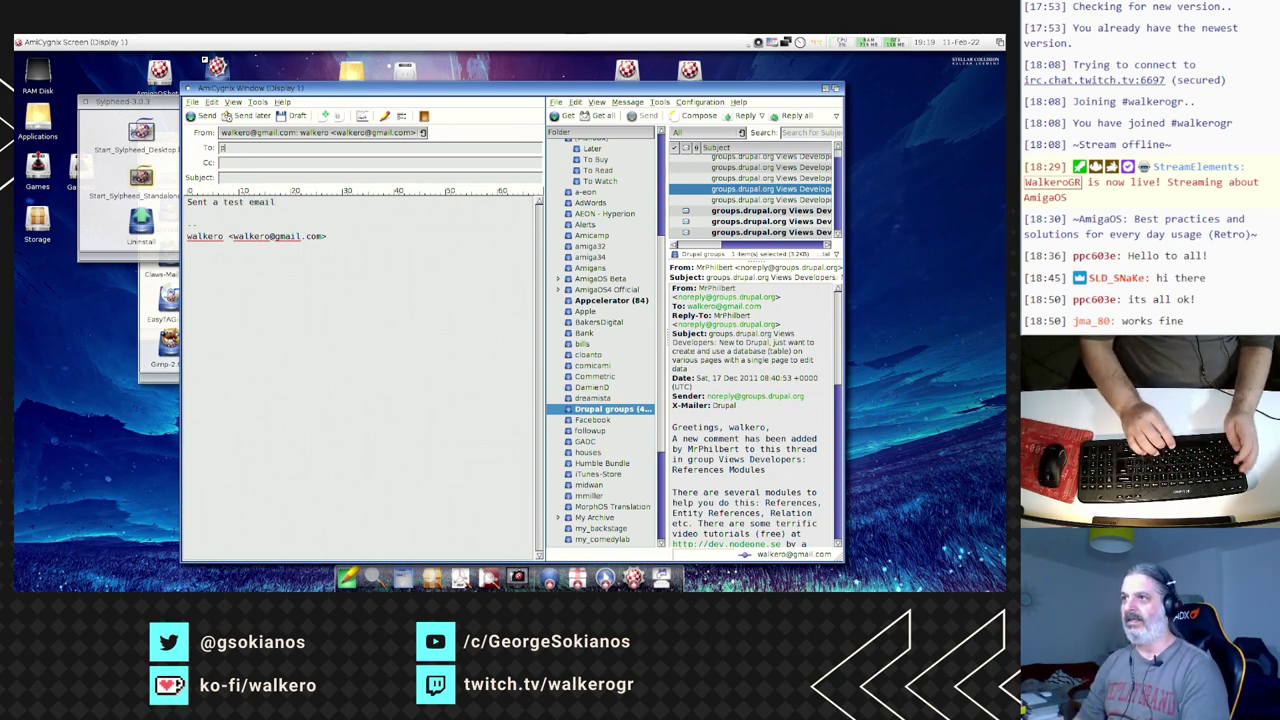
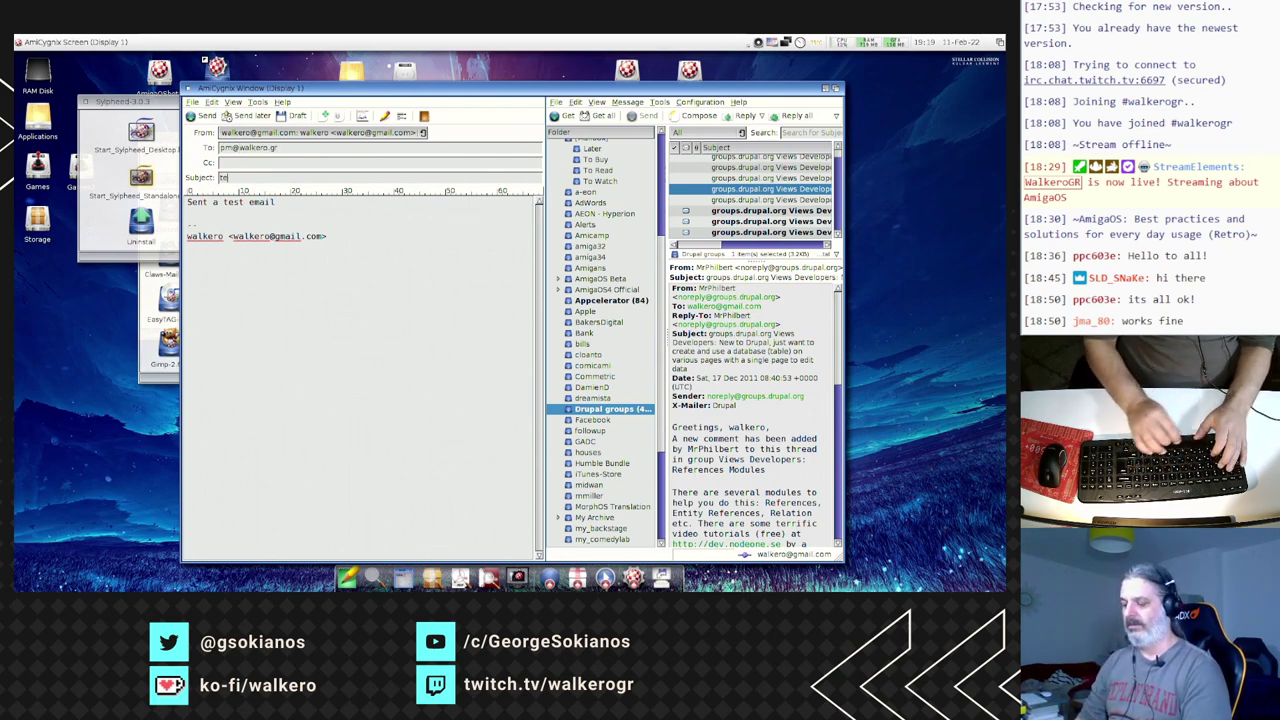
text(test email)
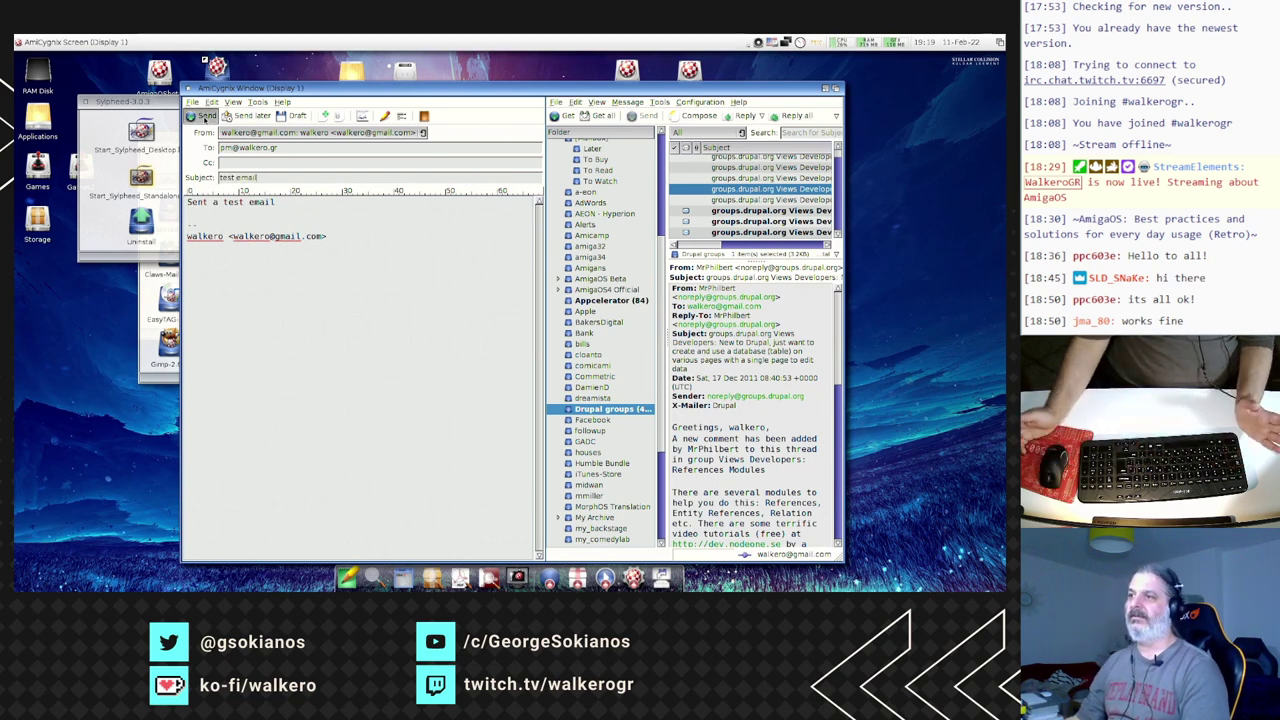
click(204, 116)
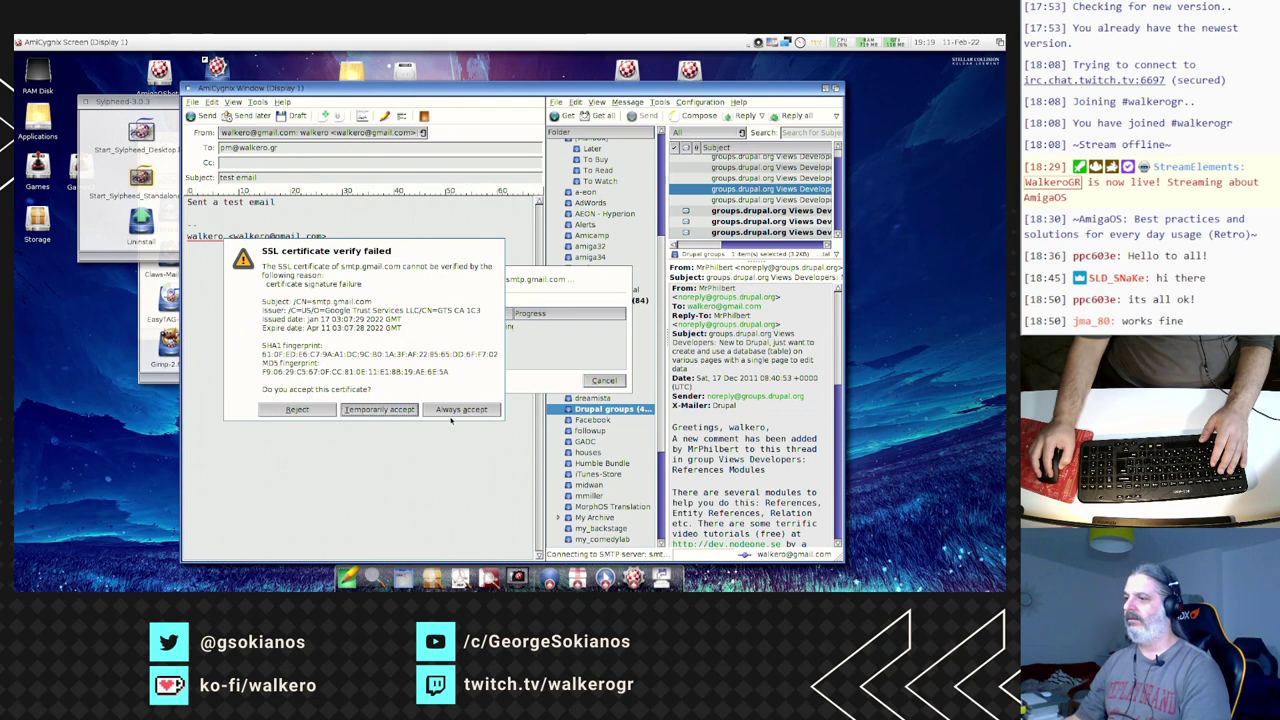
click(459, 410)
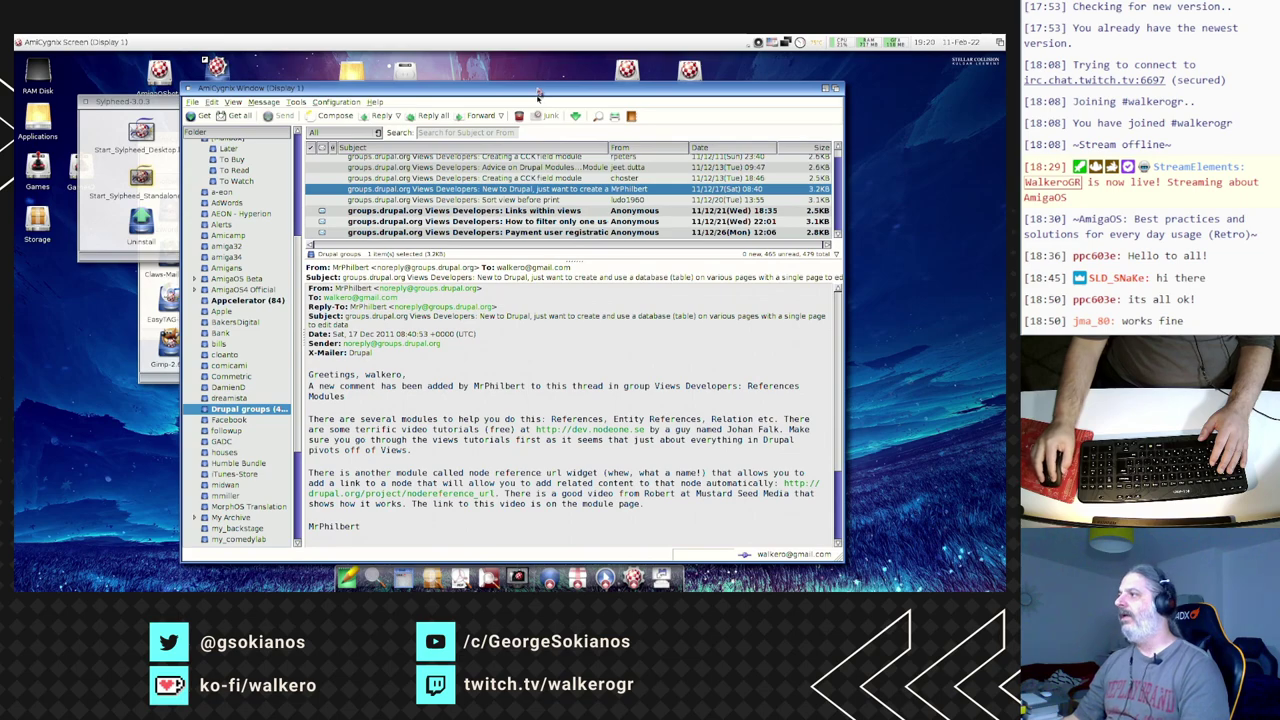
- Reposition the mail window, close the Sylpheed drawer, and exit Sylpheed
drag(546, 86, 506, 64)
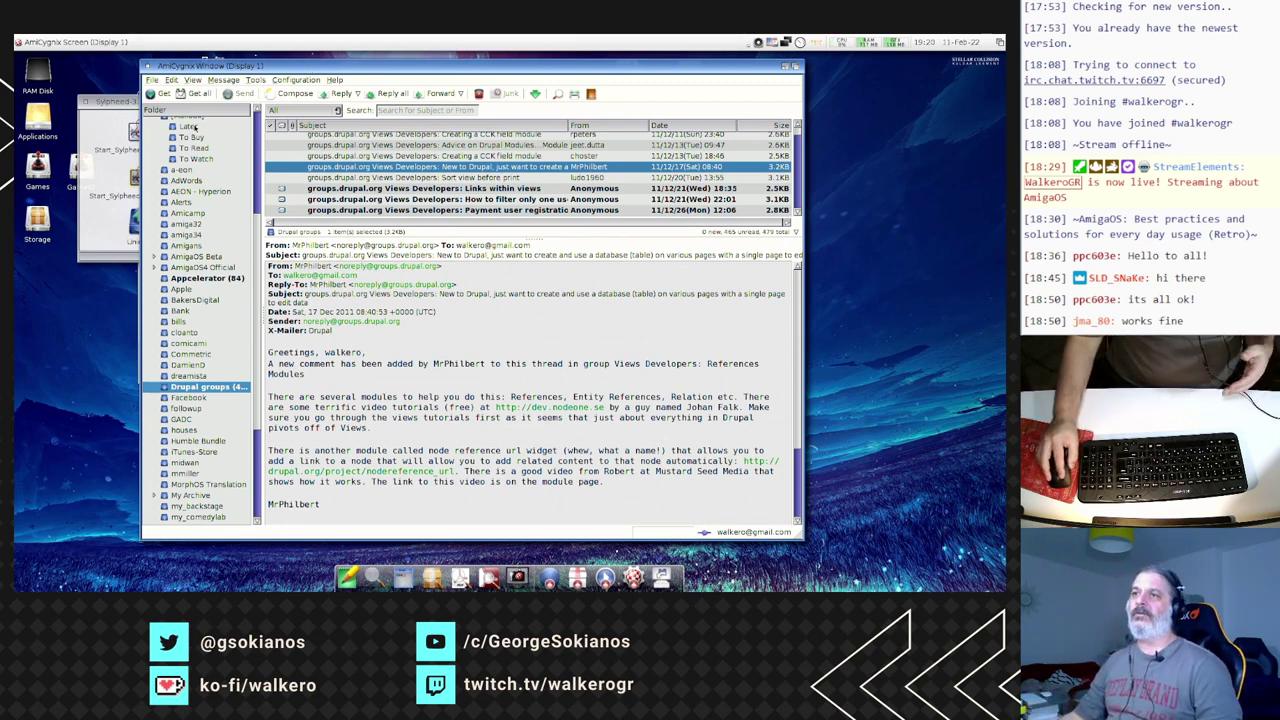
click(119, 108)
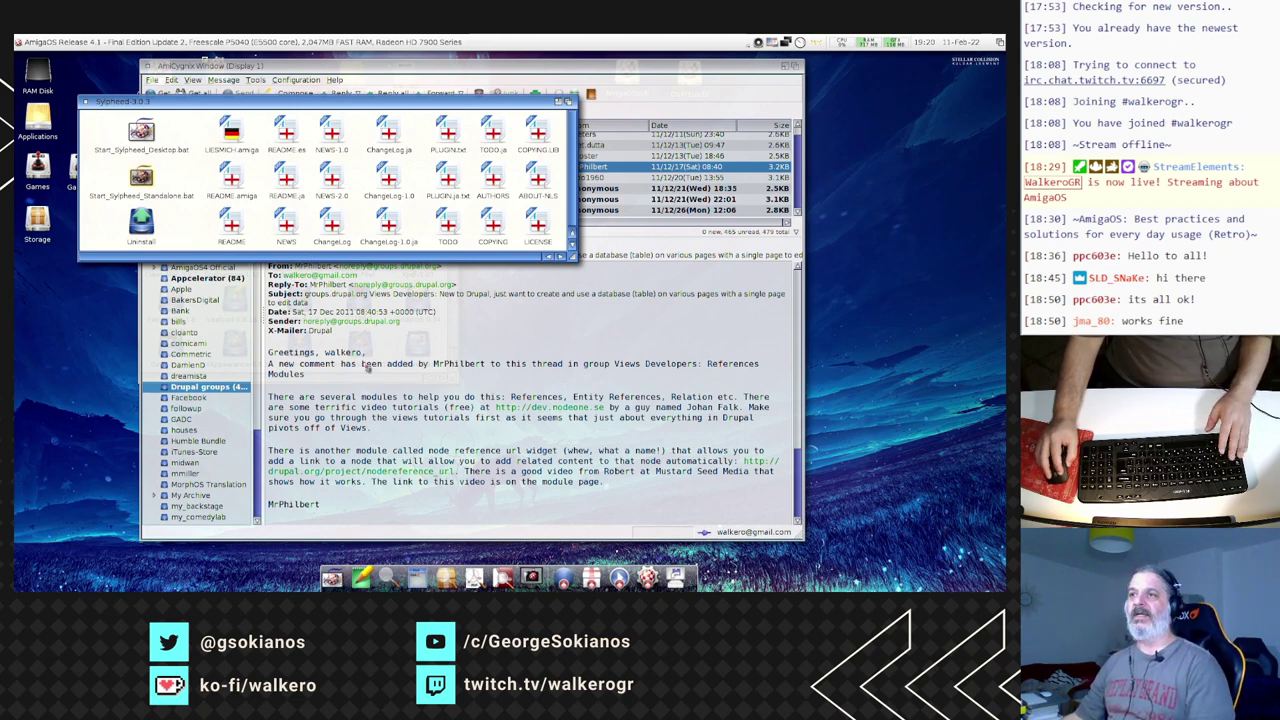
click(86, 102)
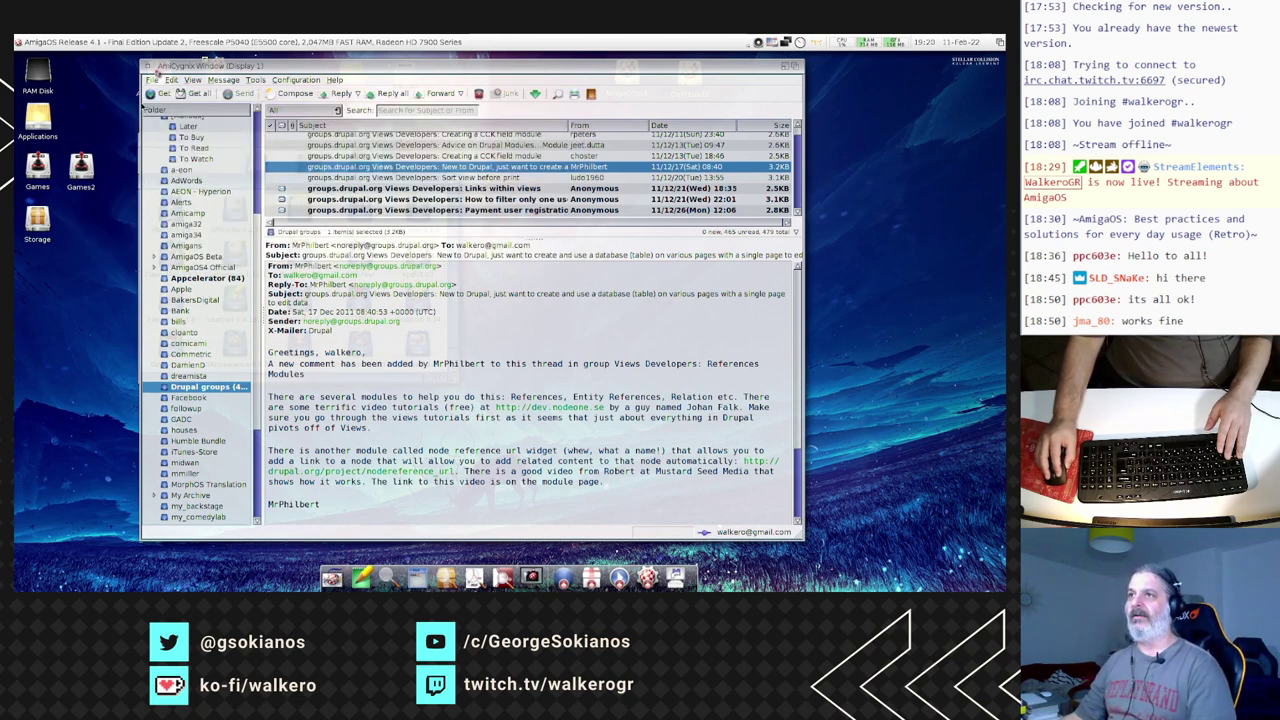
click(160, 77)
click(150, 79)
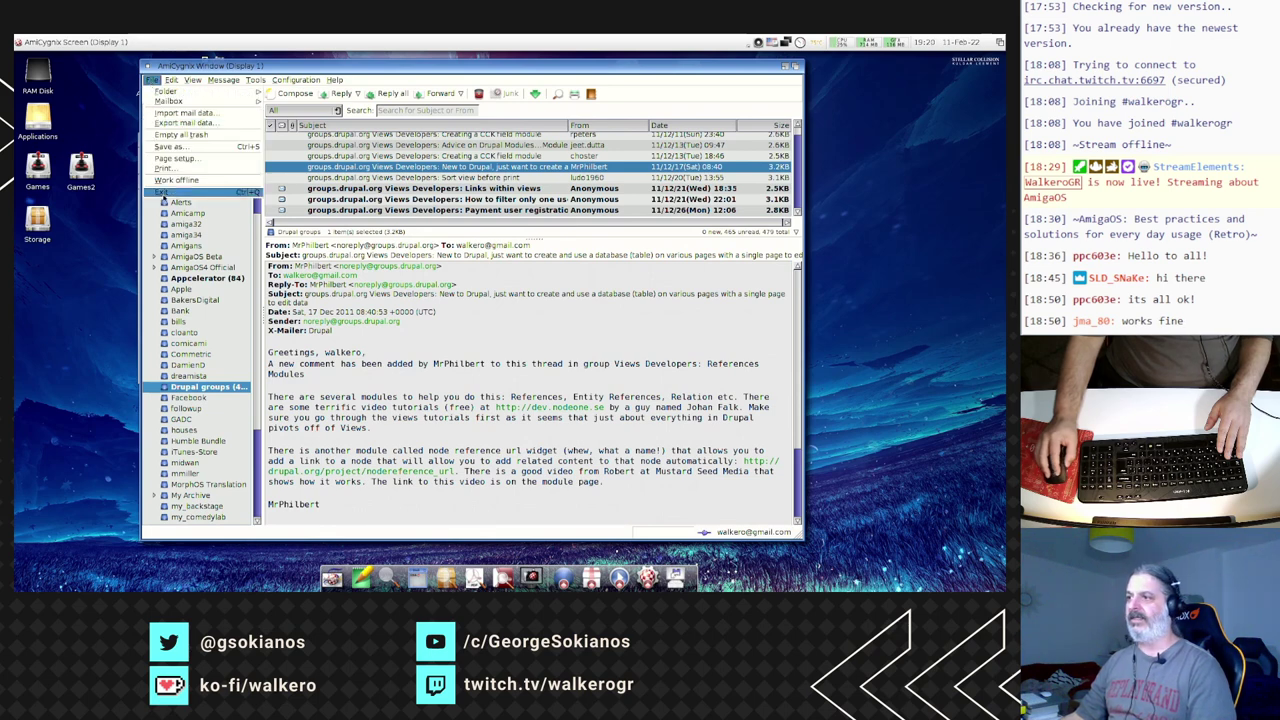
click(162, 200)
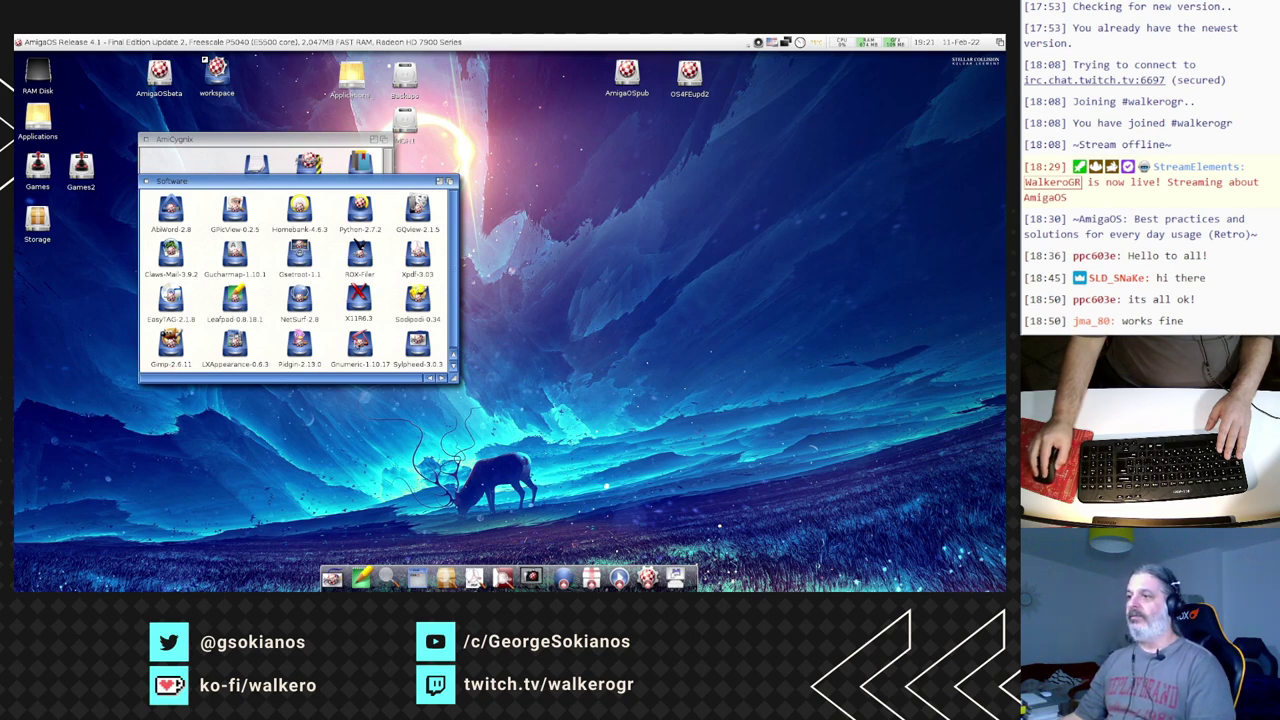
- Launch Gnumeric standalone from its drawer, accepting the display settings
double_click(359, 343)
double_click(187, 180)
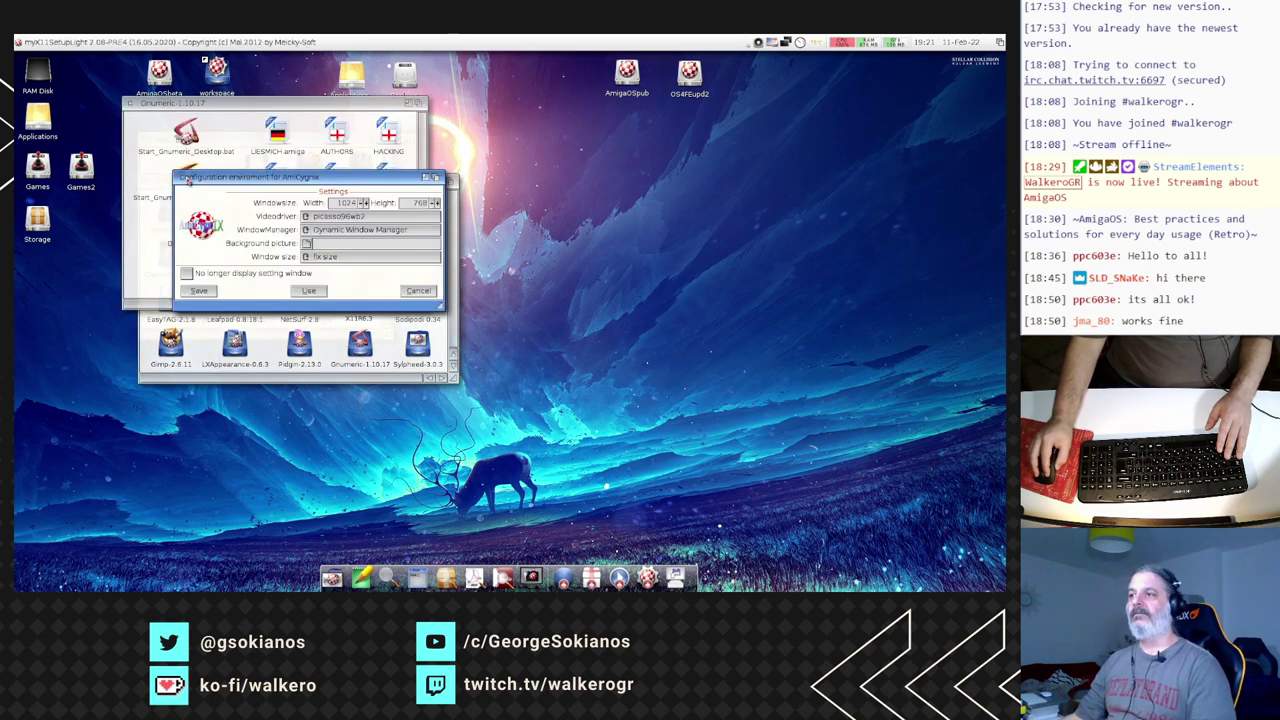
click(312, 290)
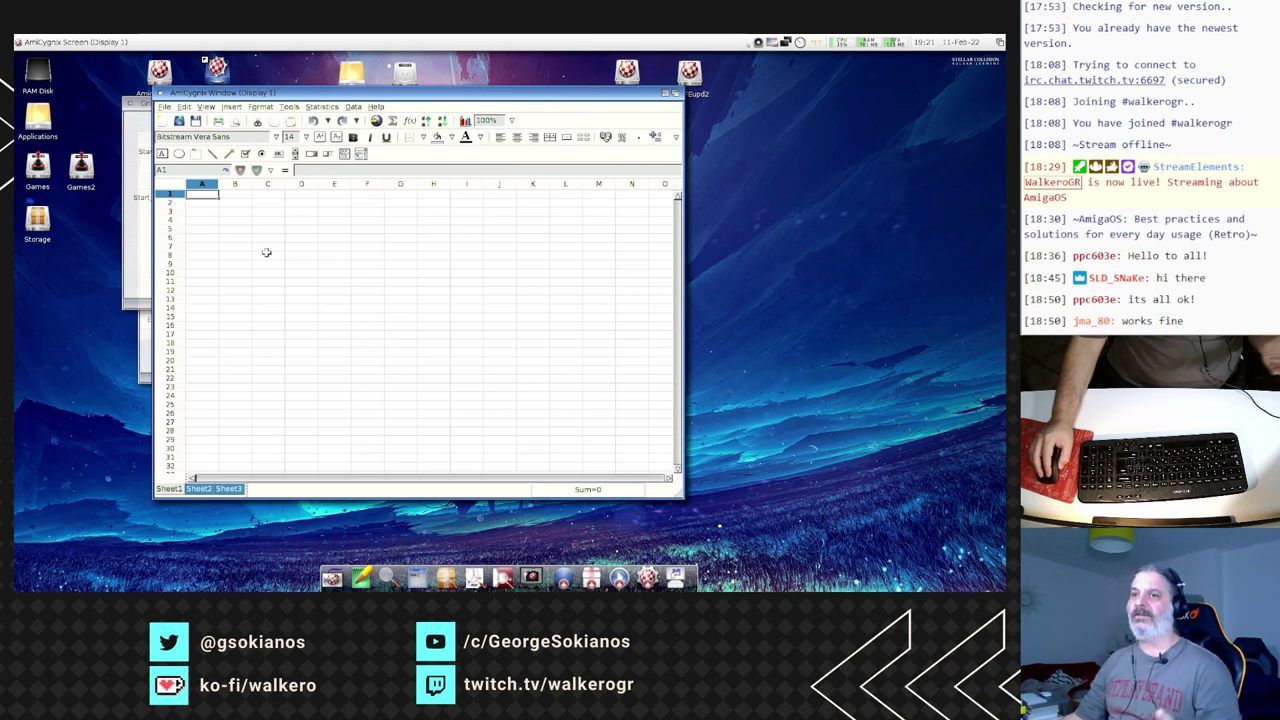
- Open the sample workbook Samples/chart-tests.gnumeric
click(179, 120)
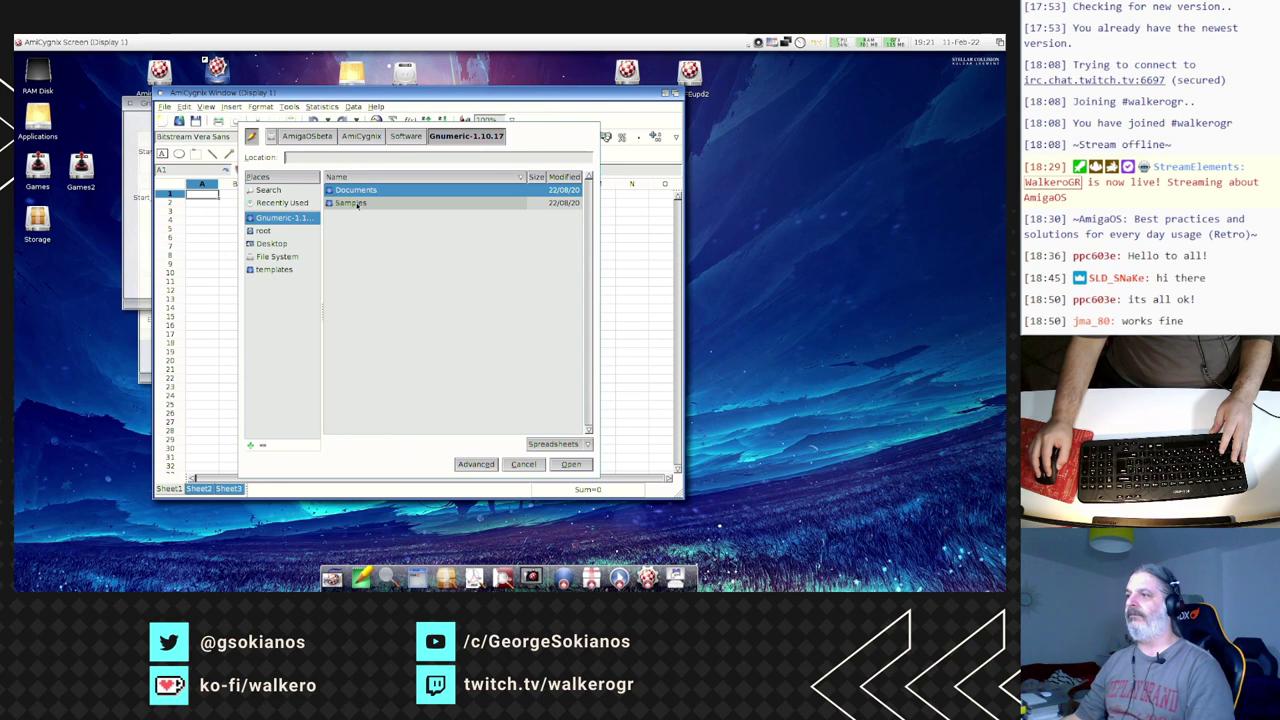
click(352, 203)
double_click(357, 204)
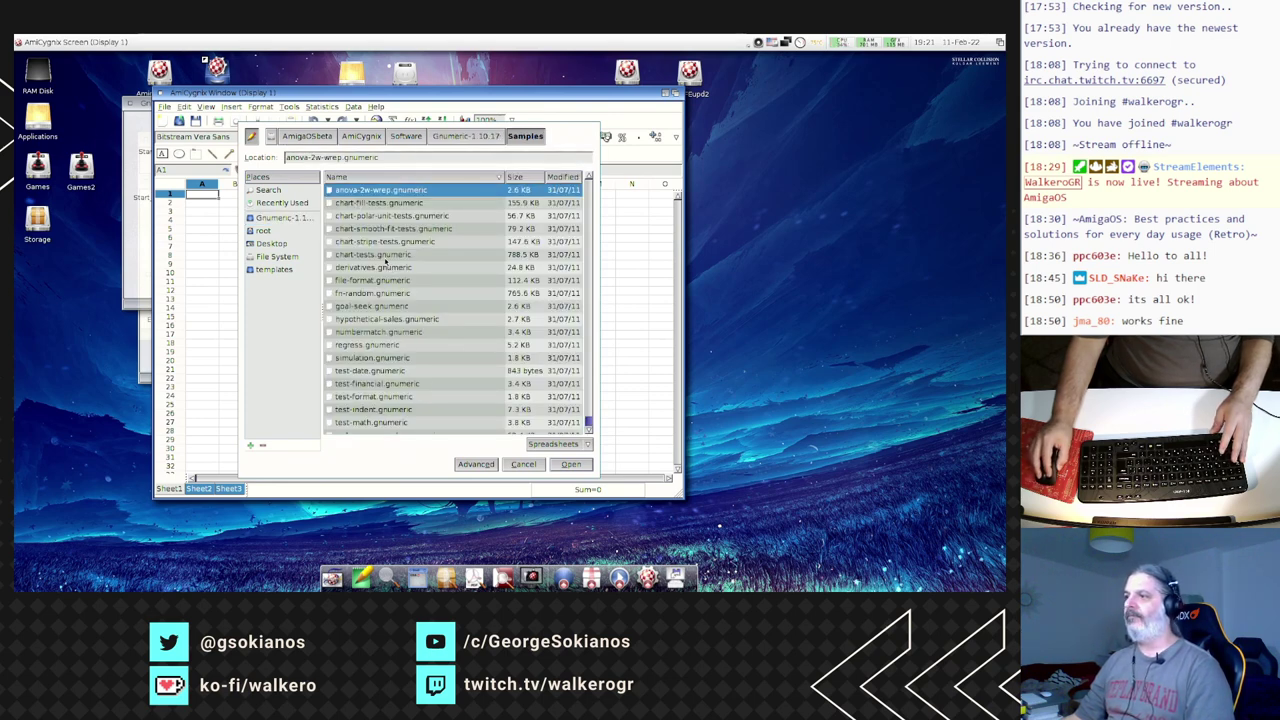
click(385, 256)
double_click(385, 256)
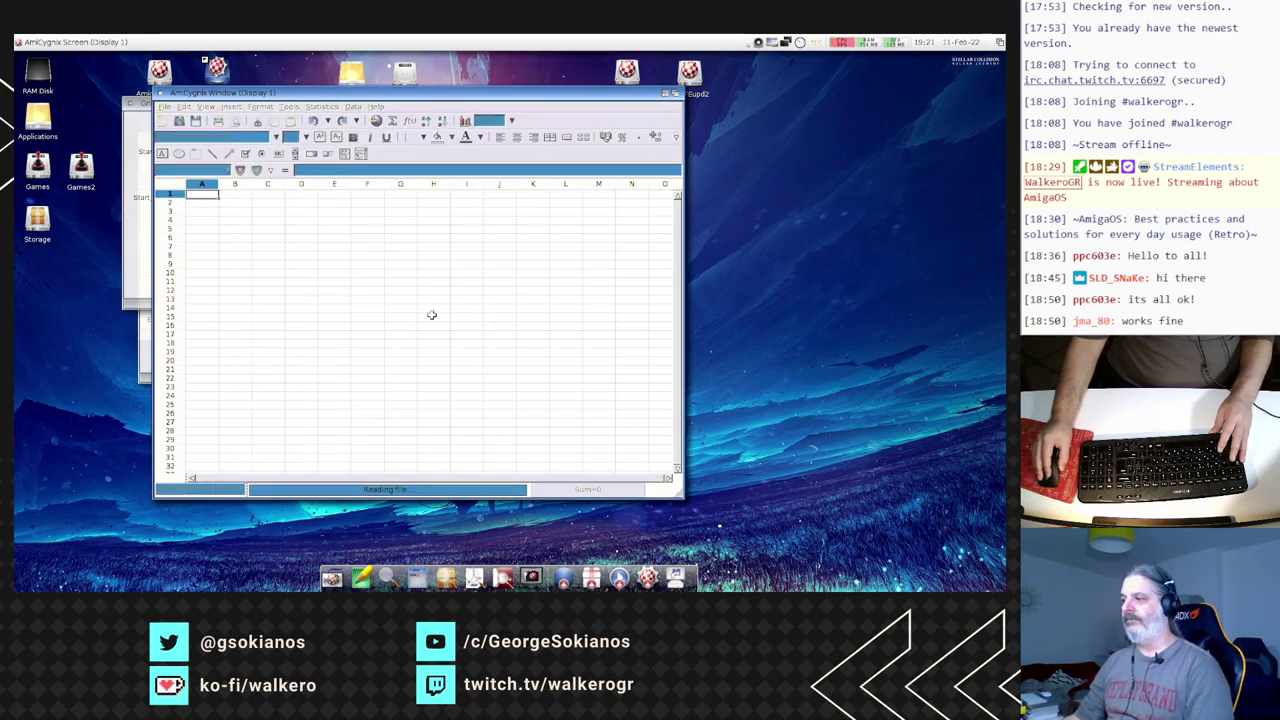
- Browse the columns and horizontal bar chart sheets, then quit Gnumeric
drag(377, 92, 328, 74)
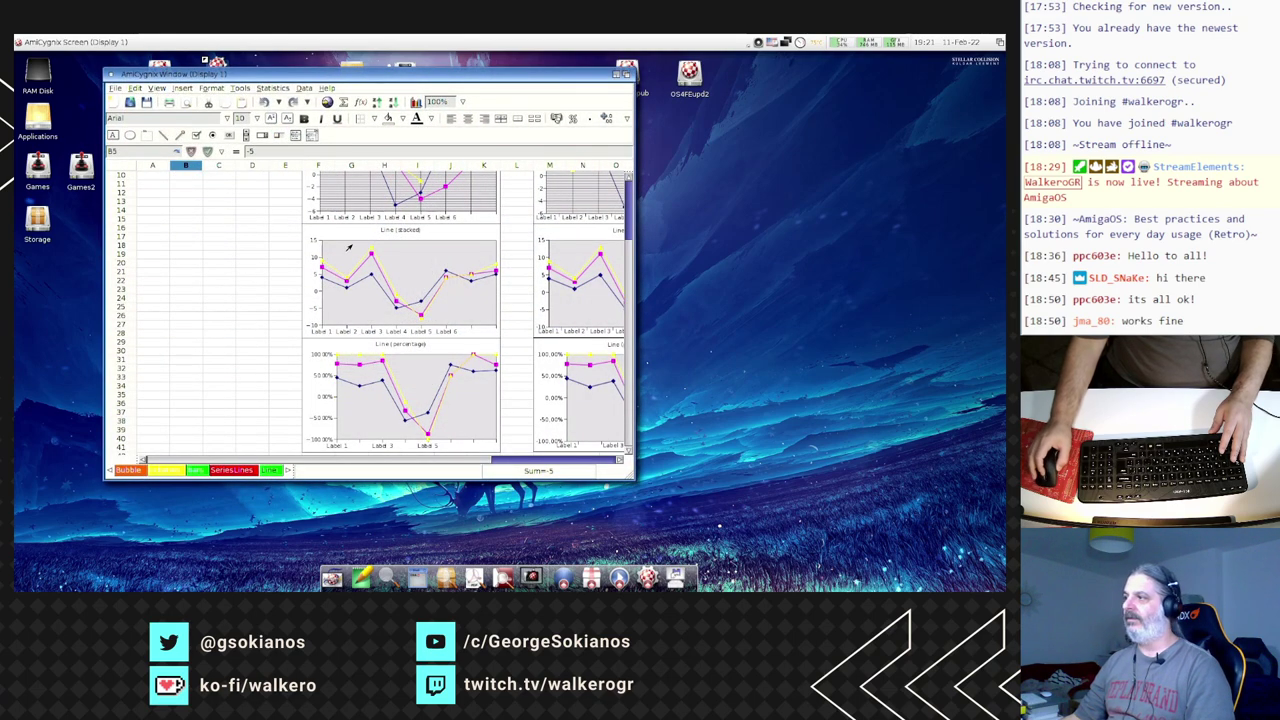
scroll(609, 262, up, 3)
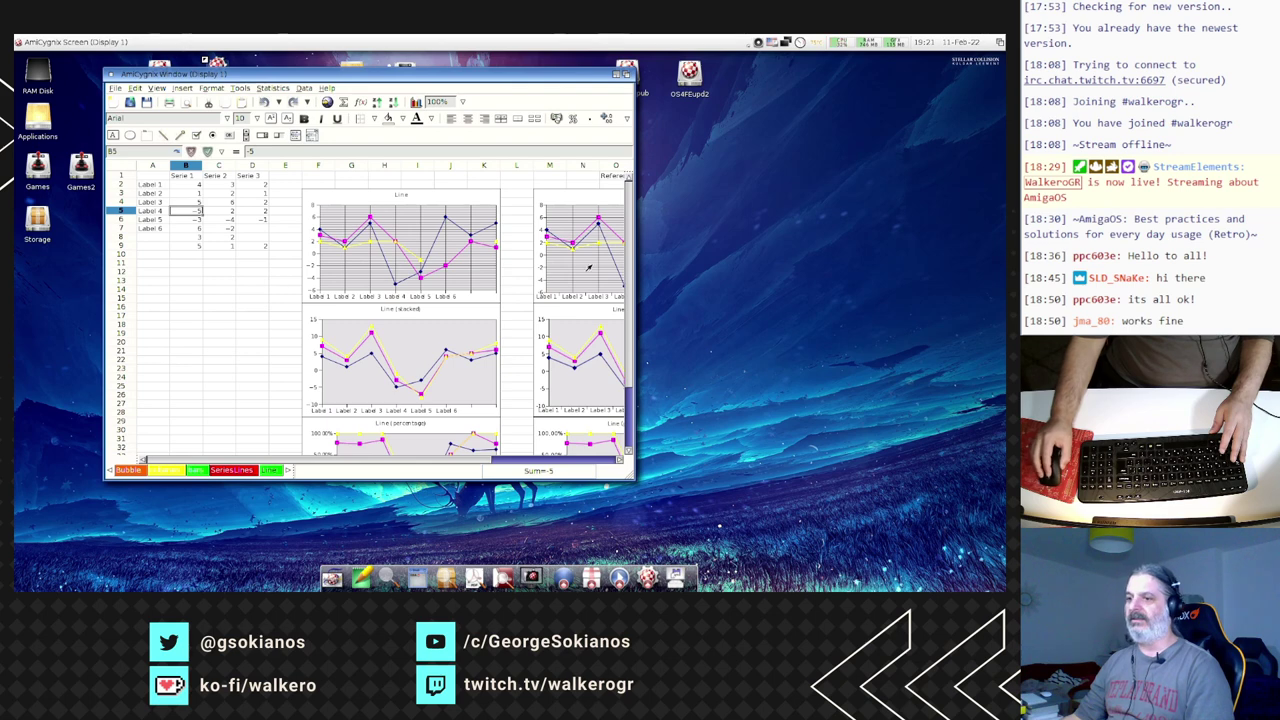
click(170, 472)
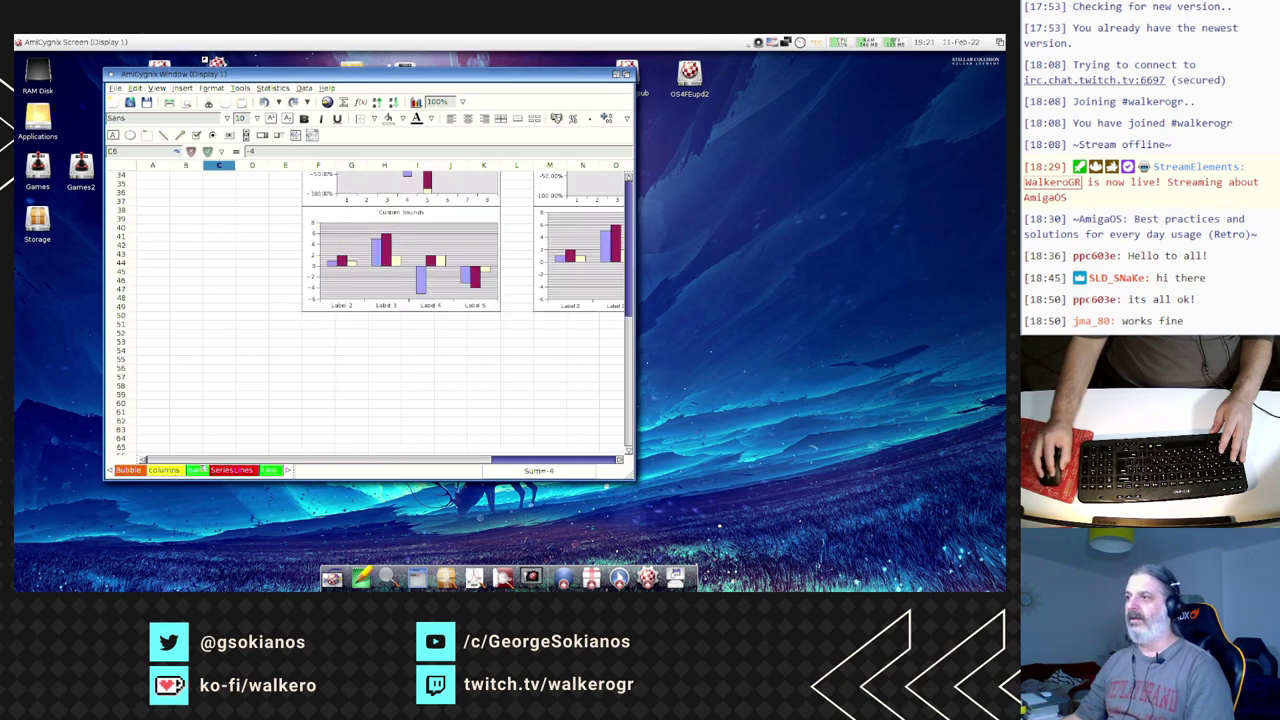
click(204, 470)
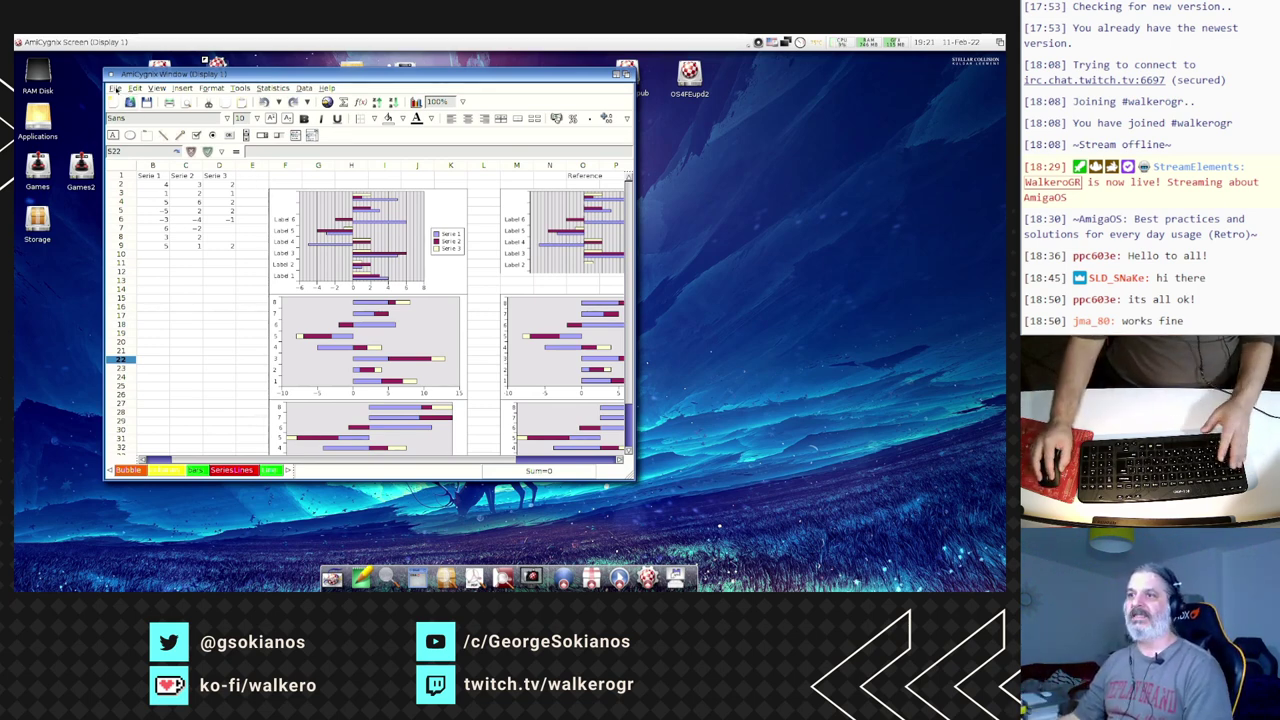
click(116, 88)
click(142, 258)
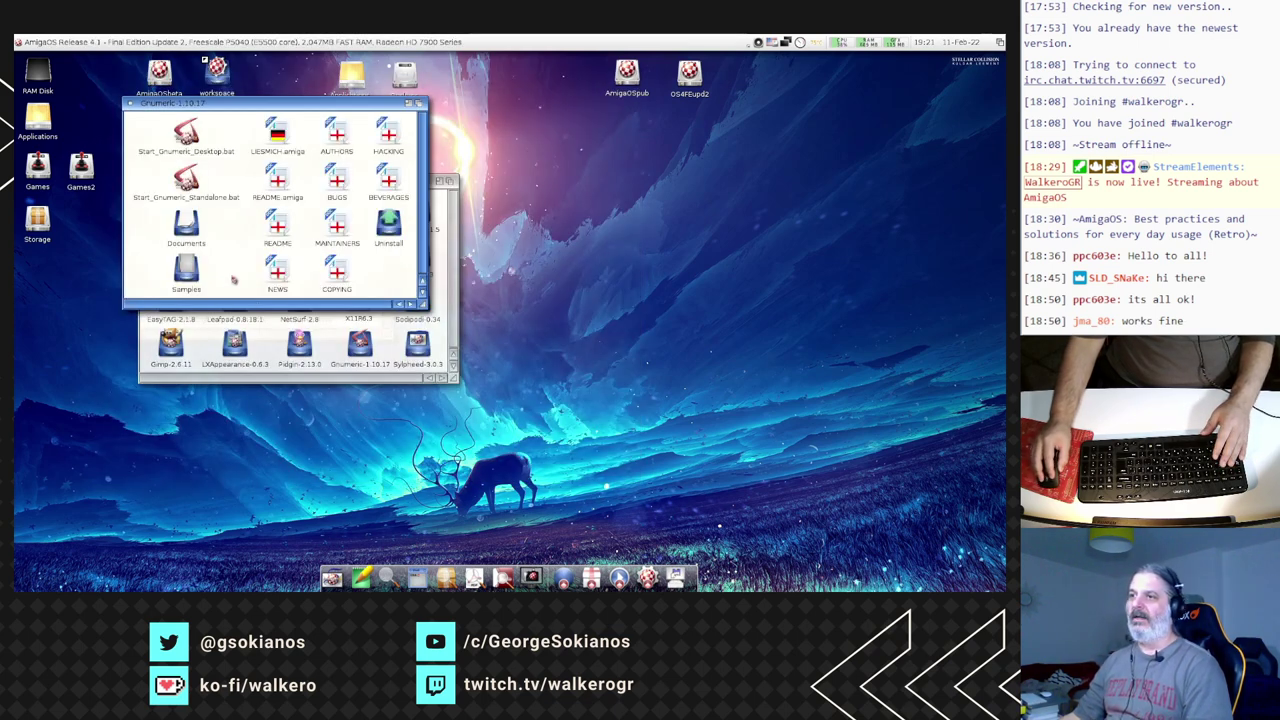
- Reopen AmiCygnix settings and change the window size from 1024 wide to 1920 x 1080
double_click(195, 188)
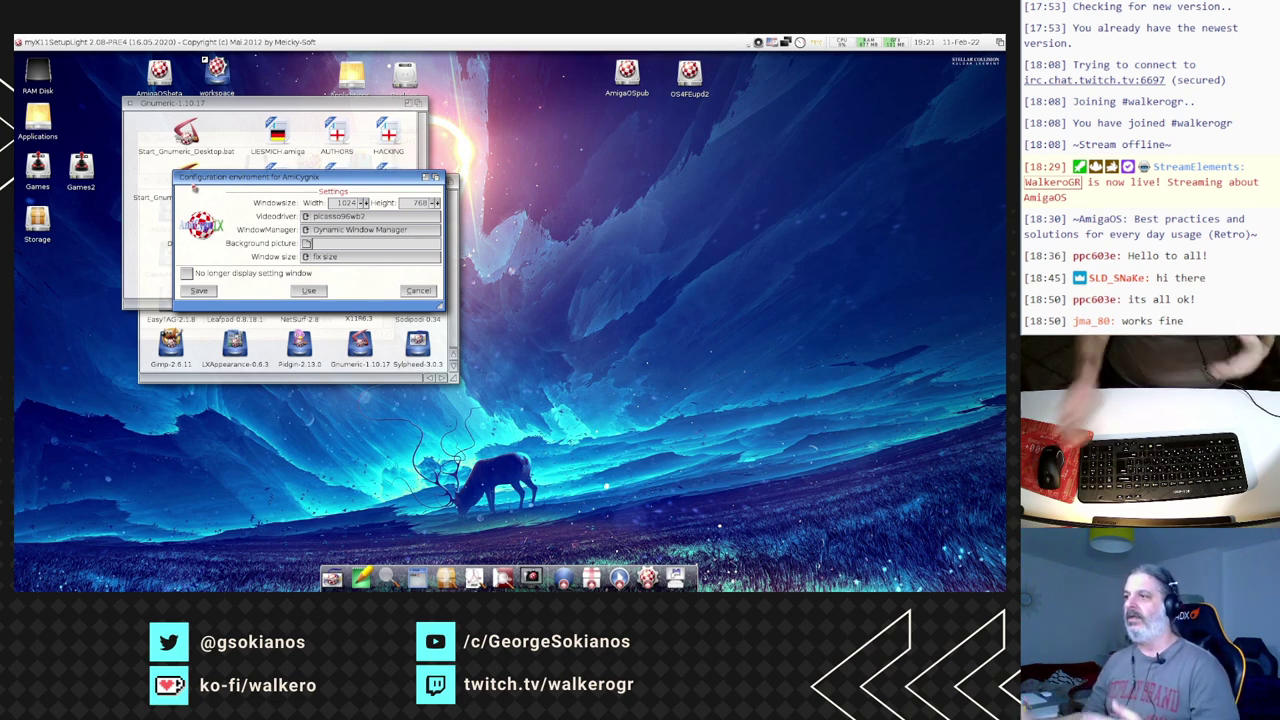
double_click(347, 203)
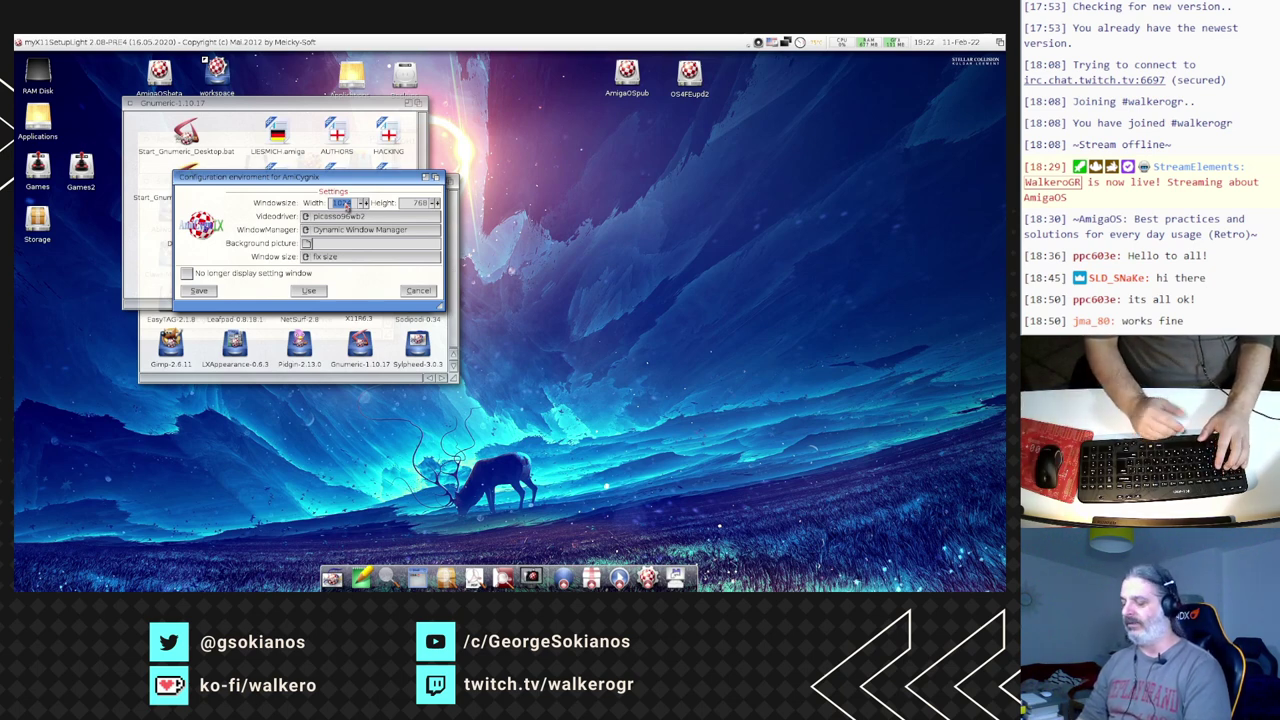
text(1920)
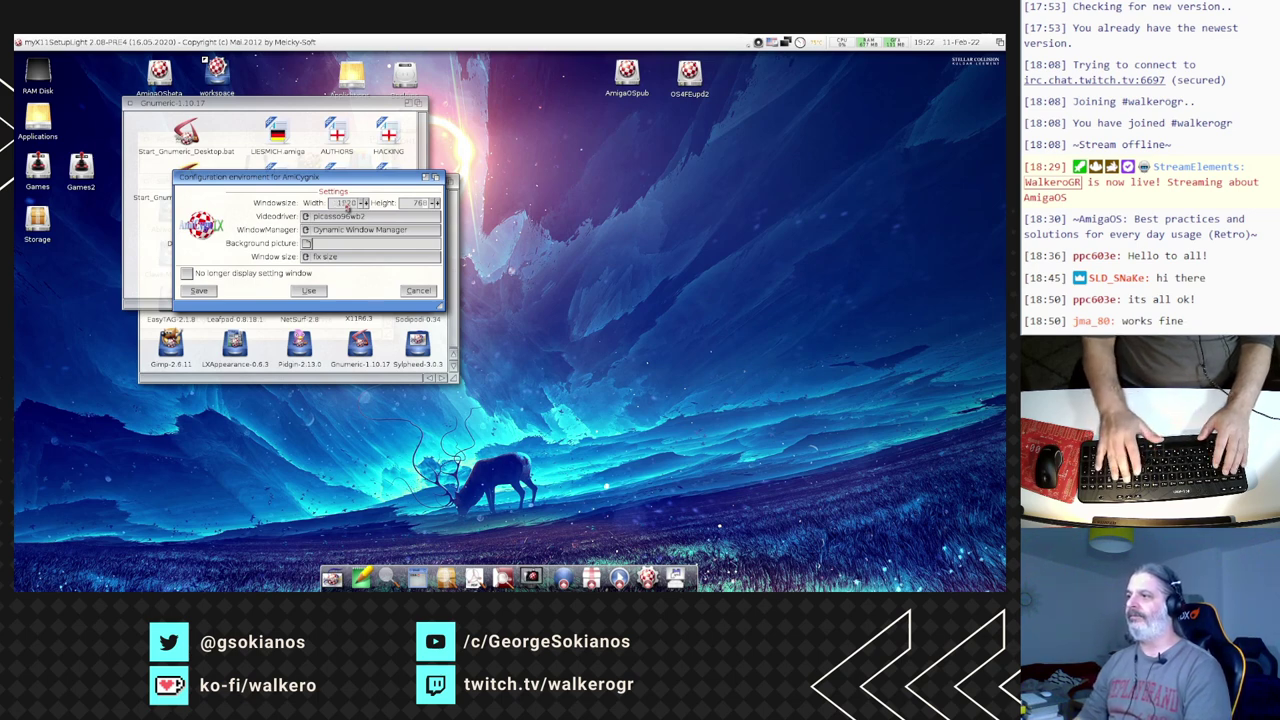
key(Tab)
text(1)
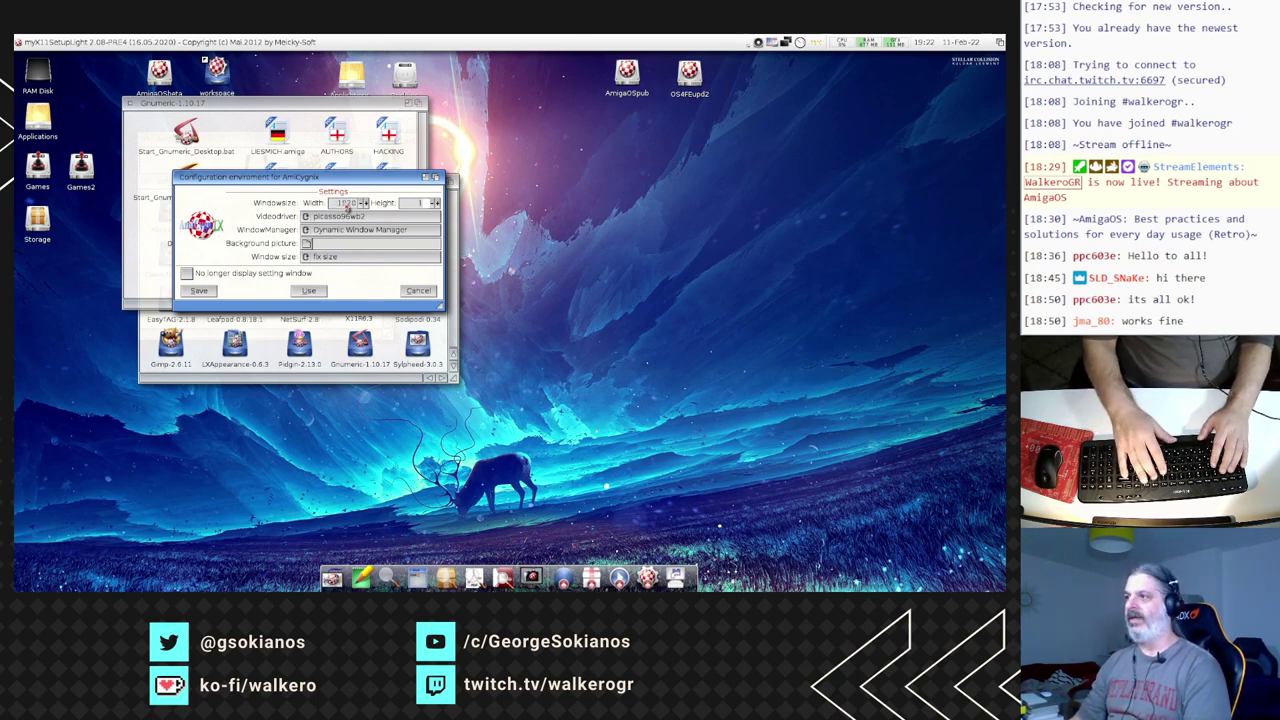
text(080)
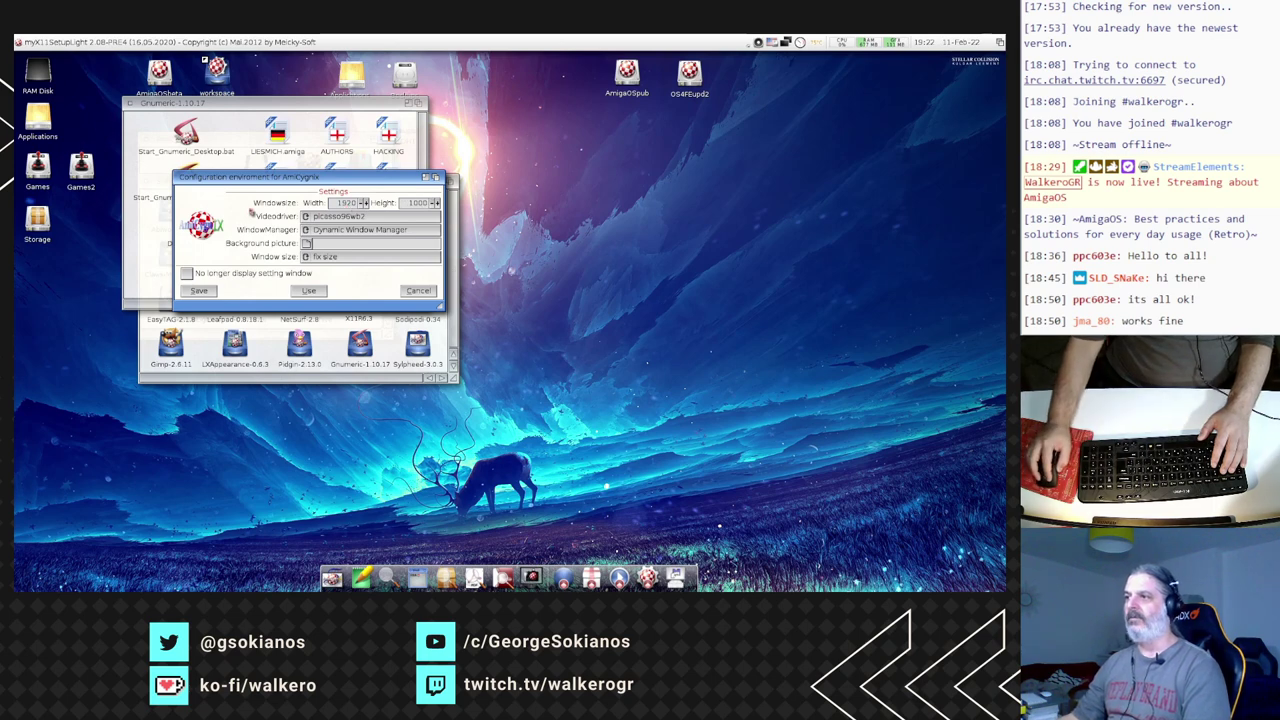
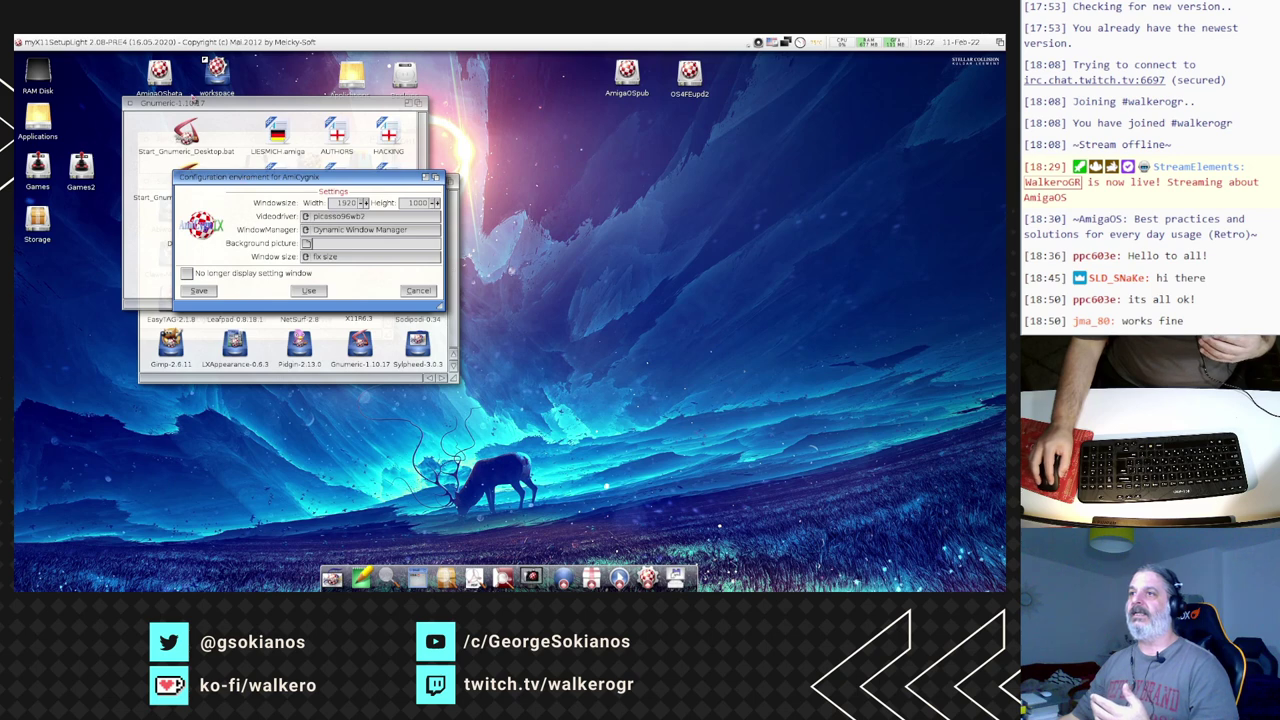
- Read the Display-Driver-GB.pdf guide from the AmiCygnix PDF drawer, then close it
double_click(170, 88)
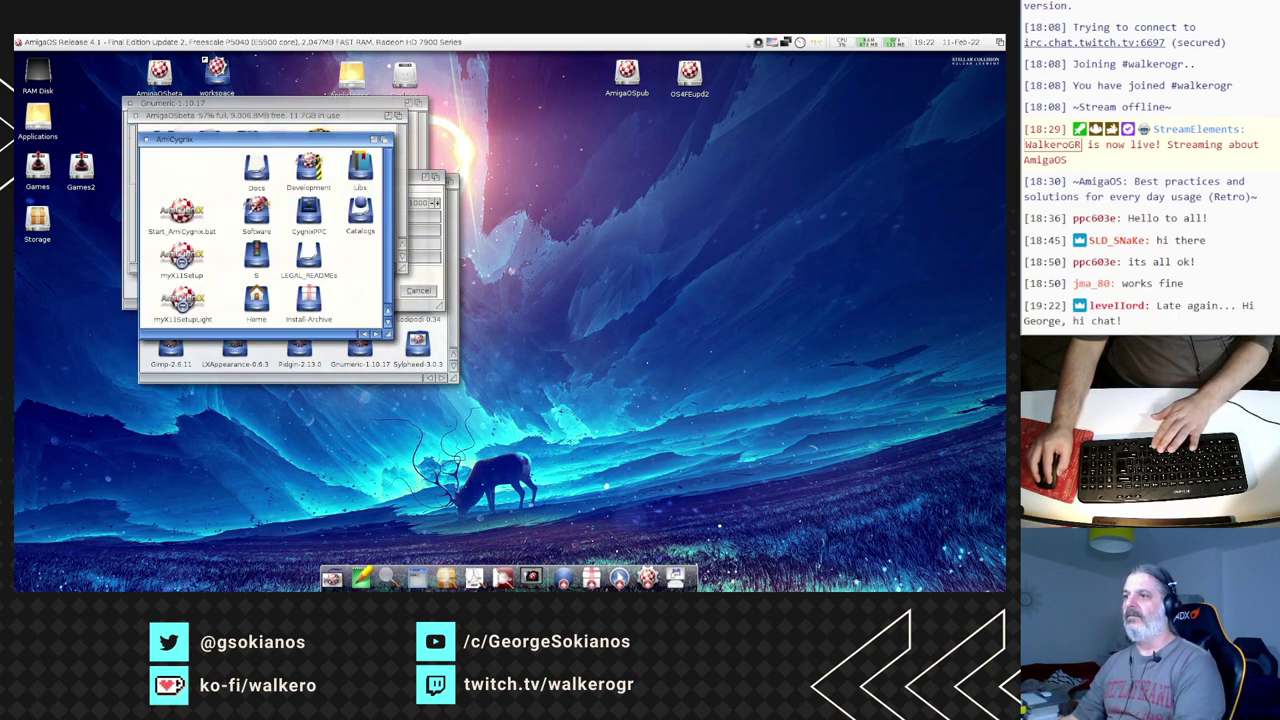
double_click(257, 160)
double_click(255, 172)
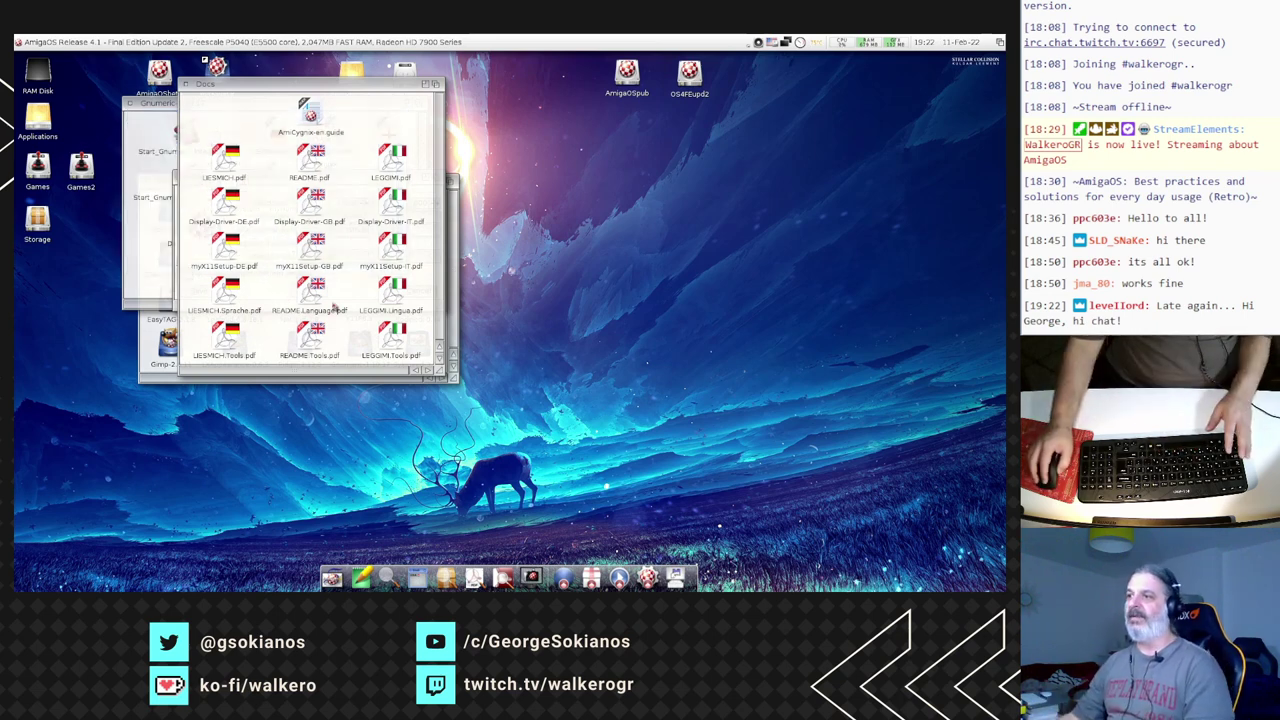
double_click(311, 203)
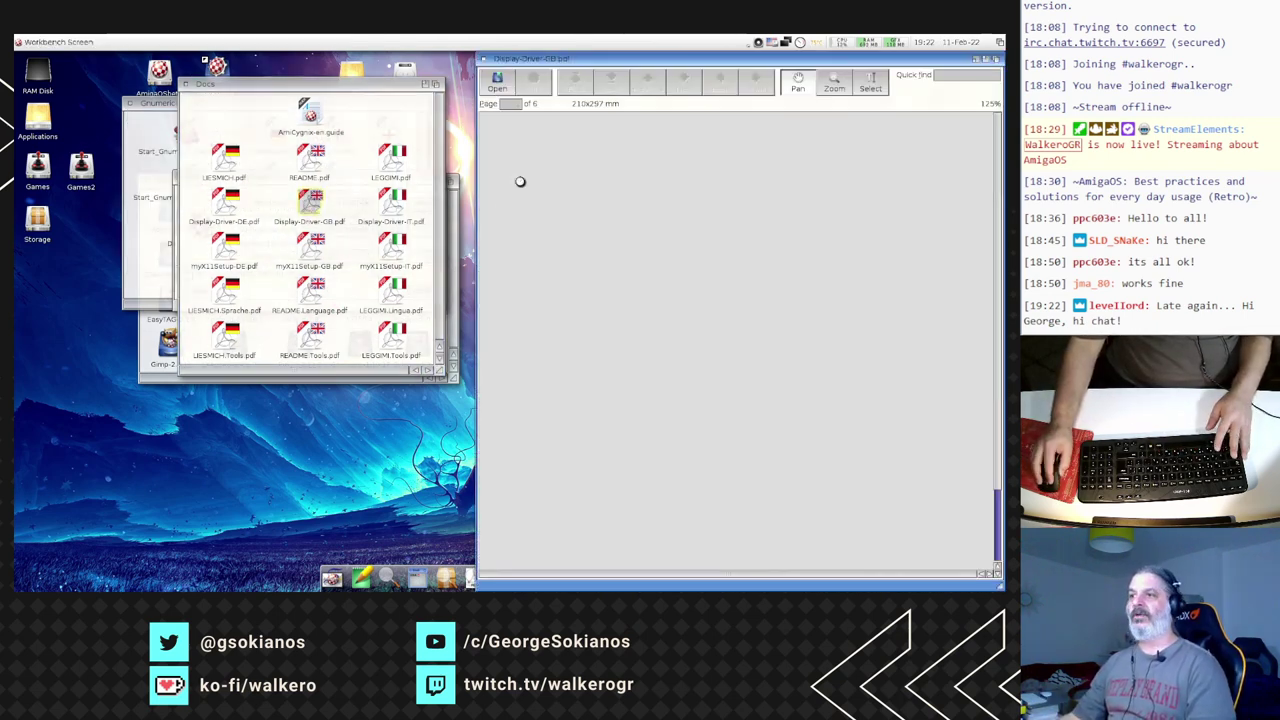
click(186, 86)
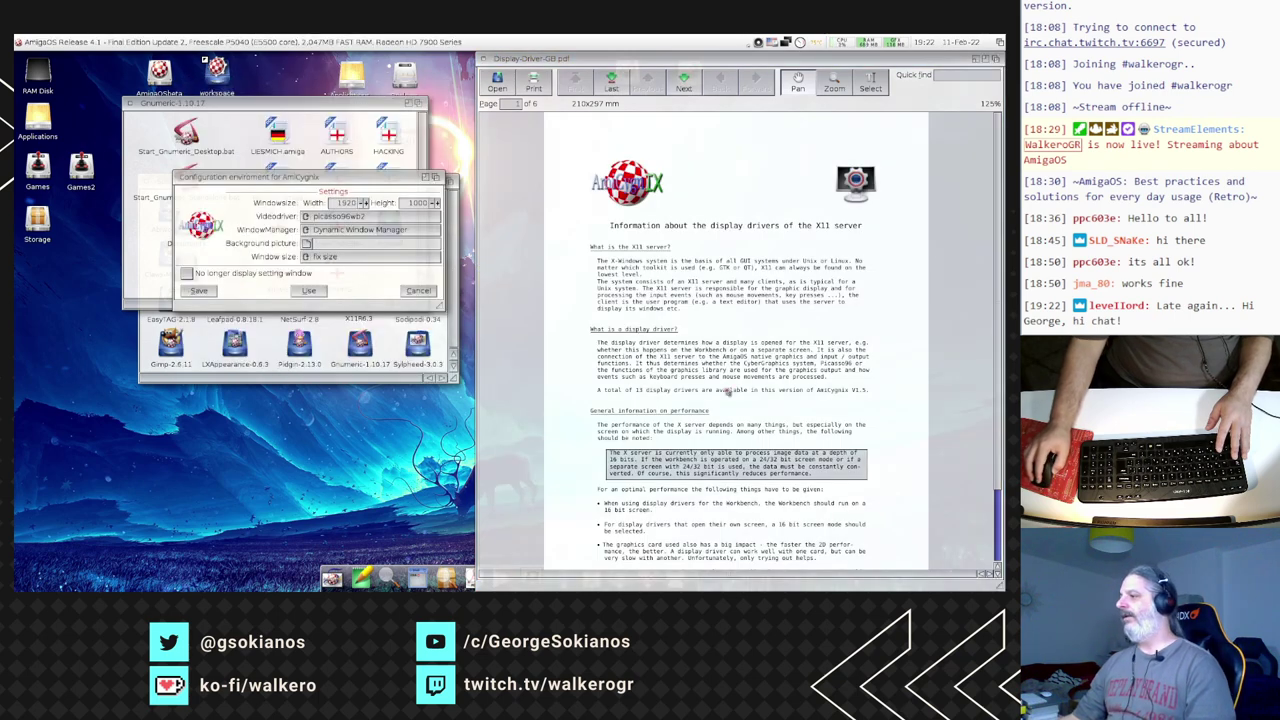
click(728, 391)
scroll(724, 386, down, 10)
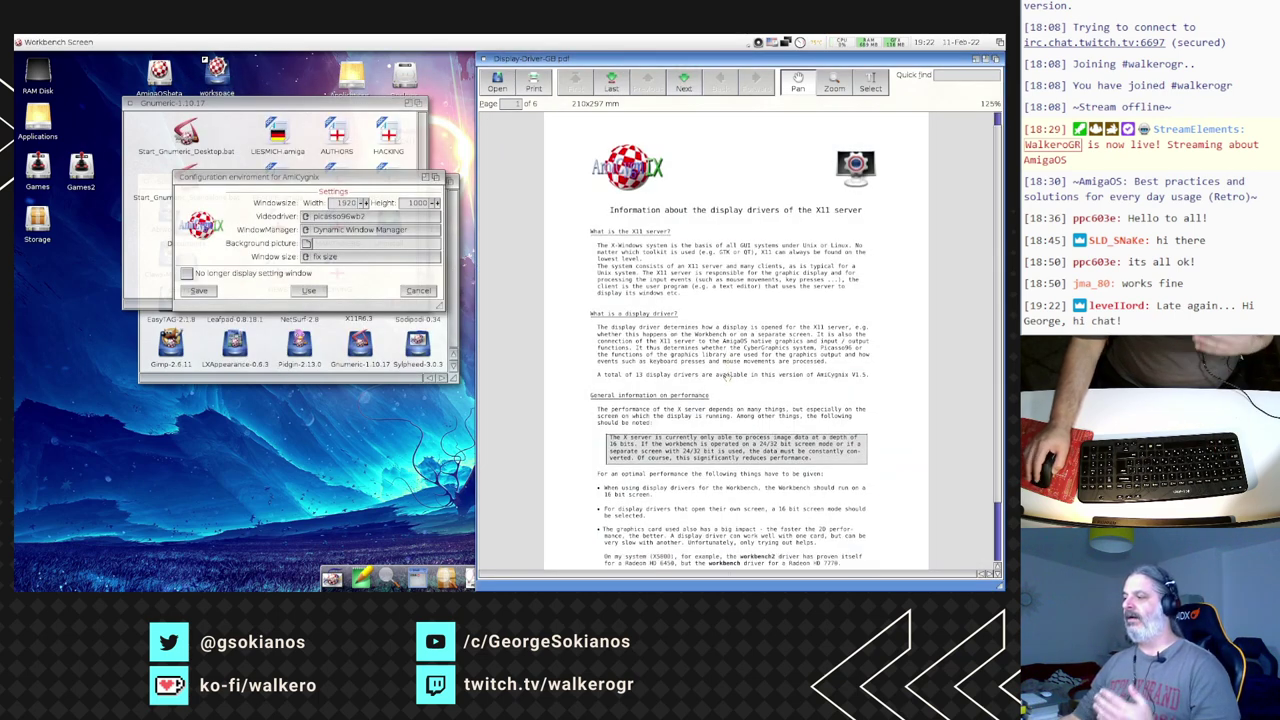
scroll(727, 376, up, 1)
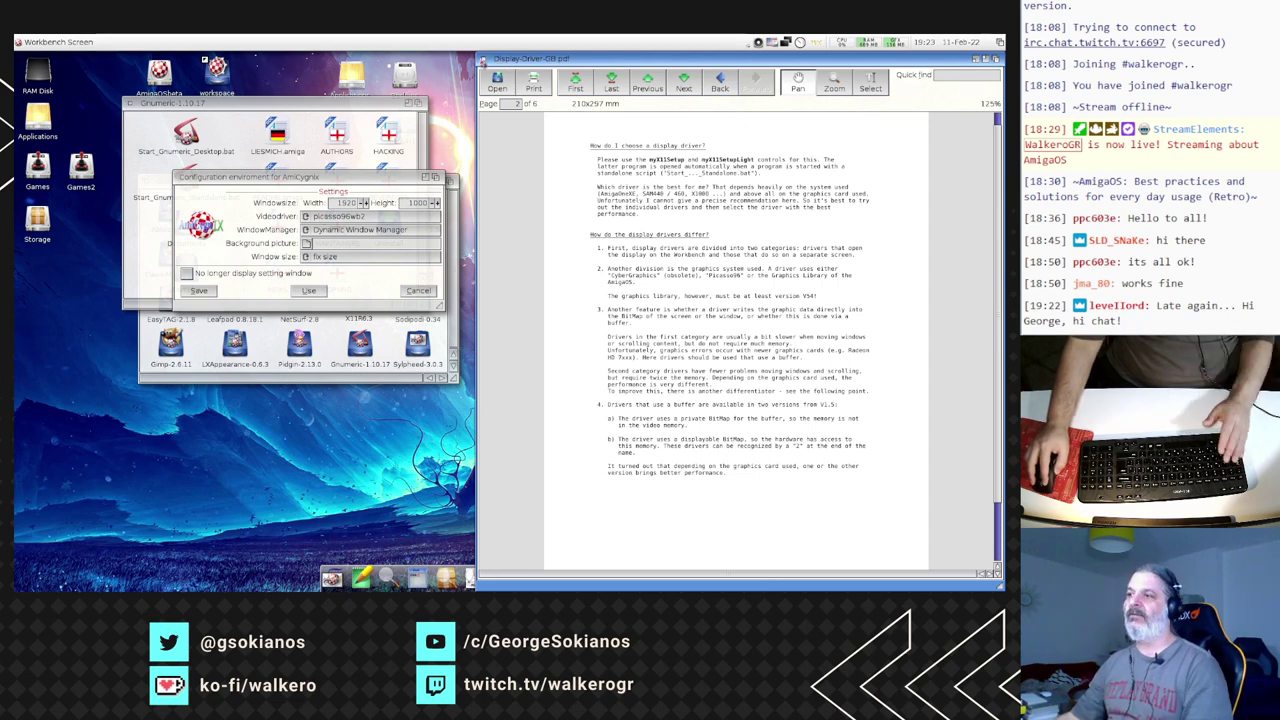
key(super+q)
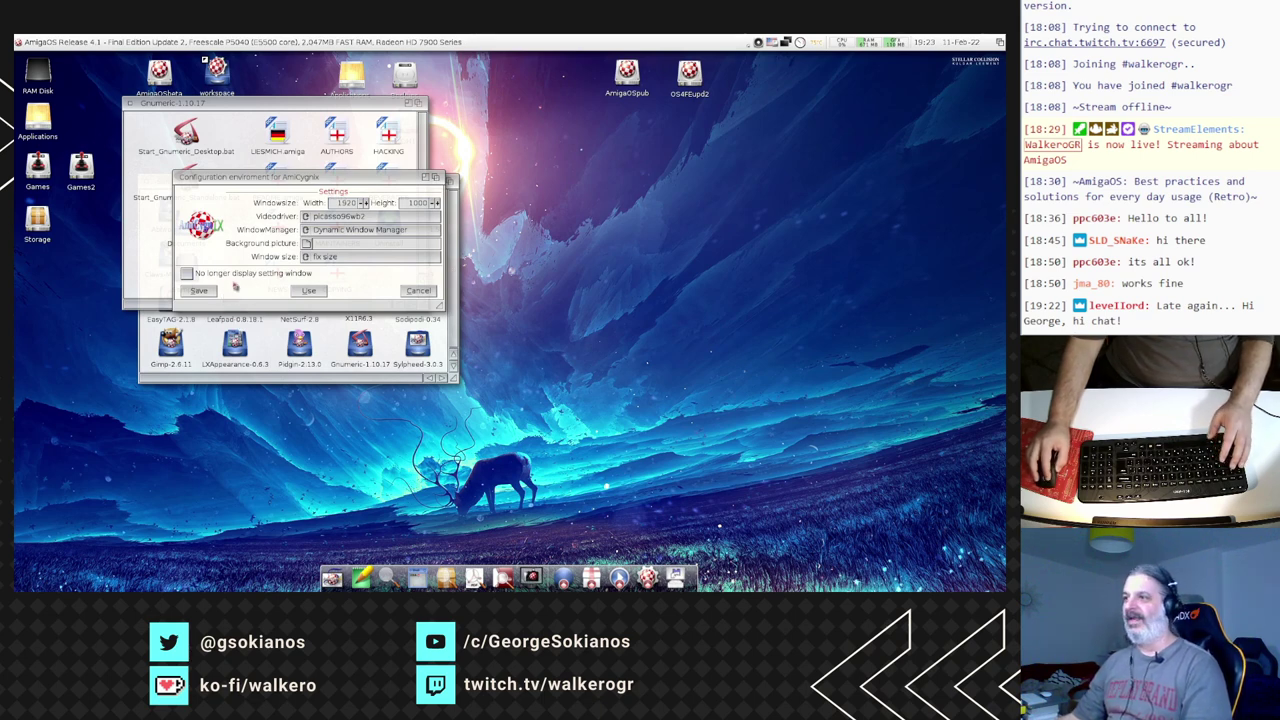
- Tick 'No longer display setting window' and accept the settings to start Gnumeric
click(347, 294)
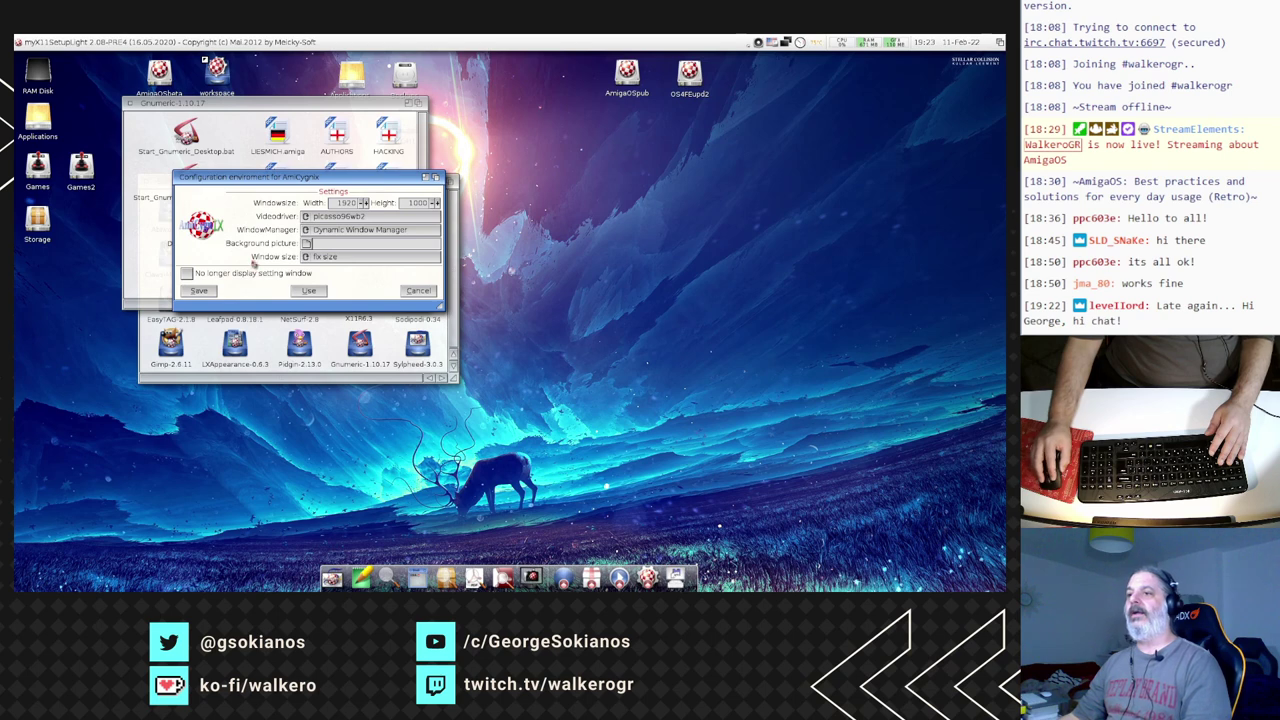
click(188, 276)
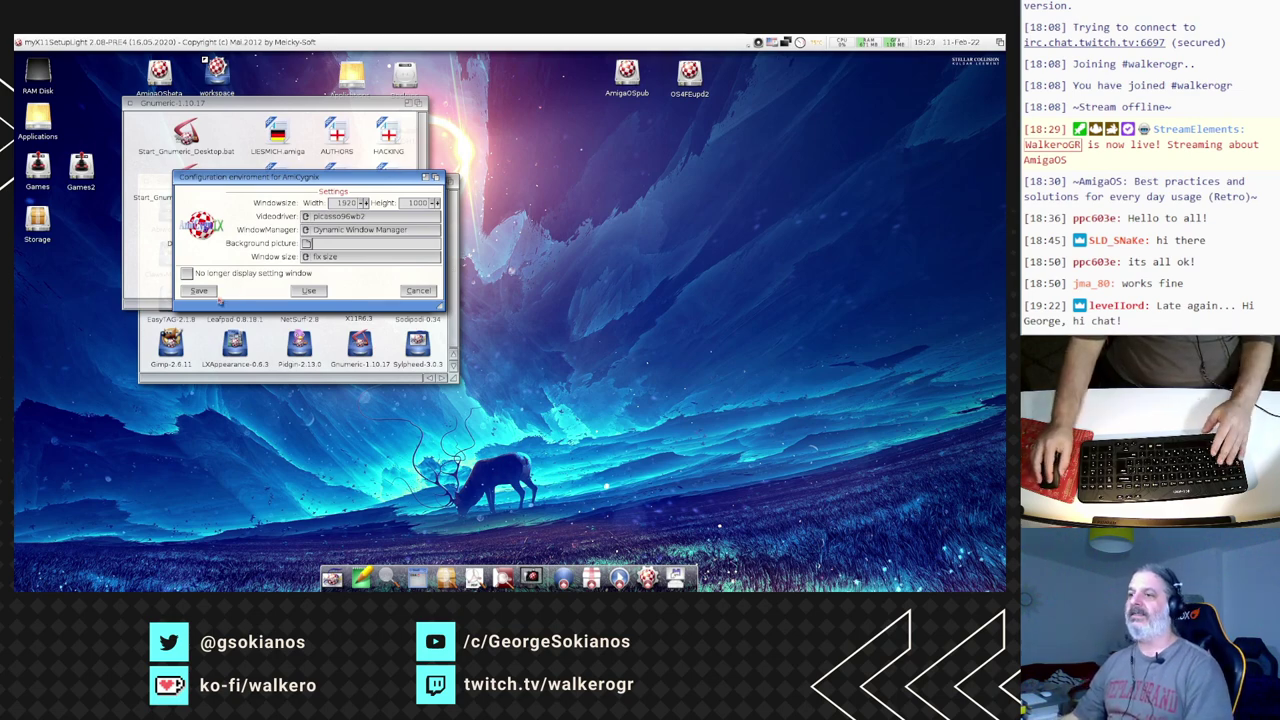
click(210, 292)
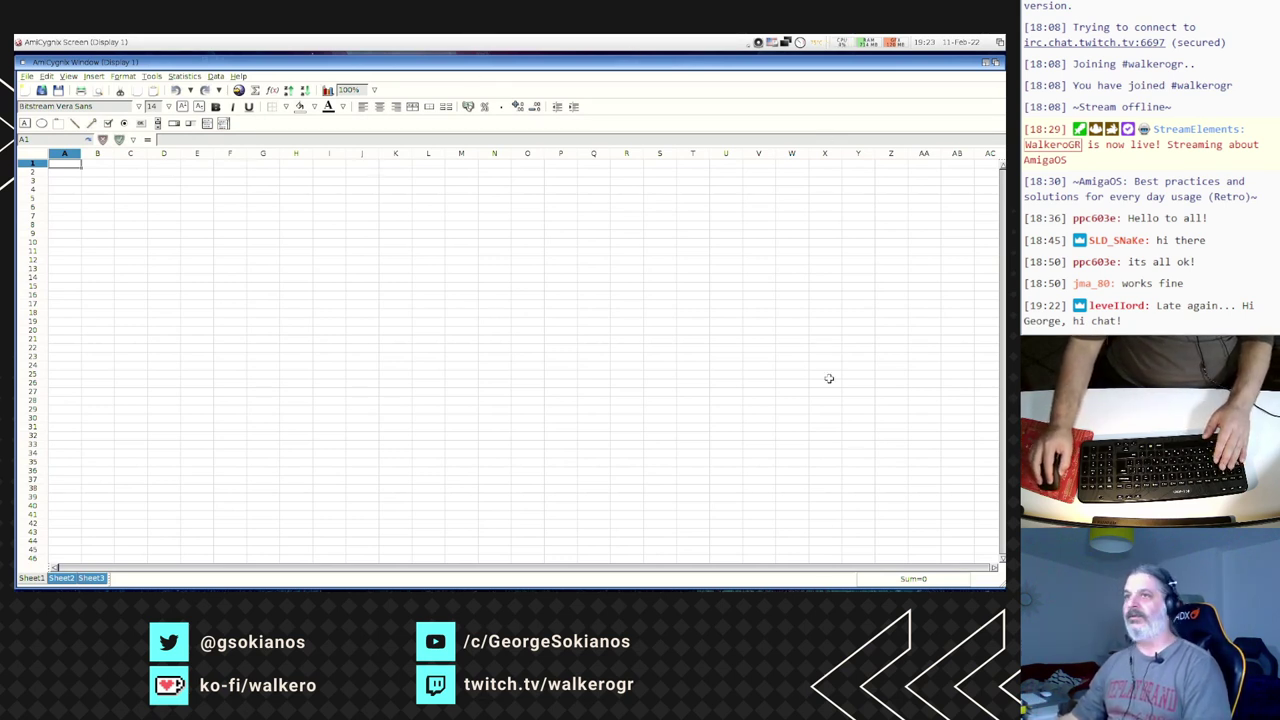
- Open the chart-tests.gnumeric workbook from the Samples folder
click(47, 77)
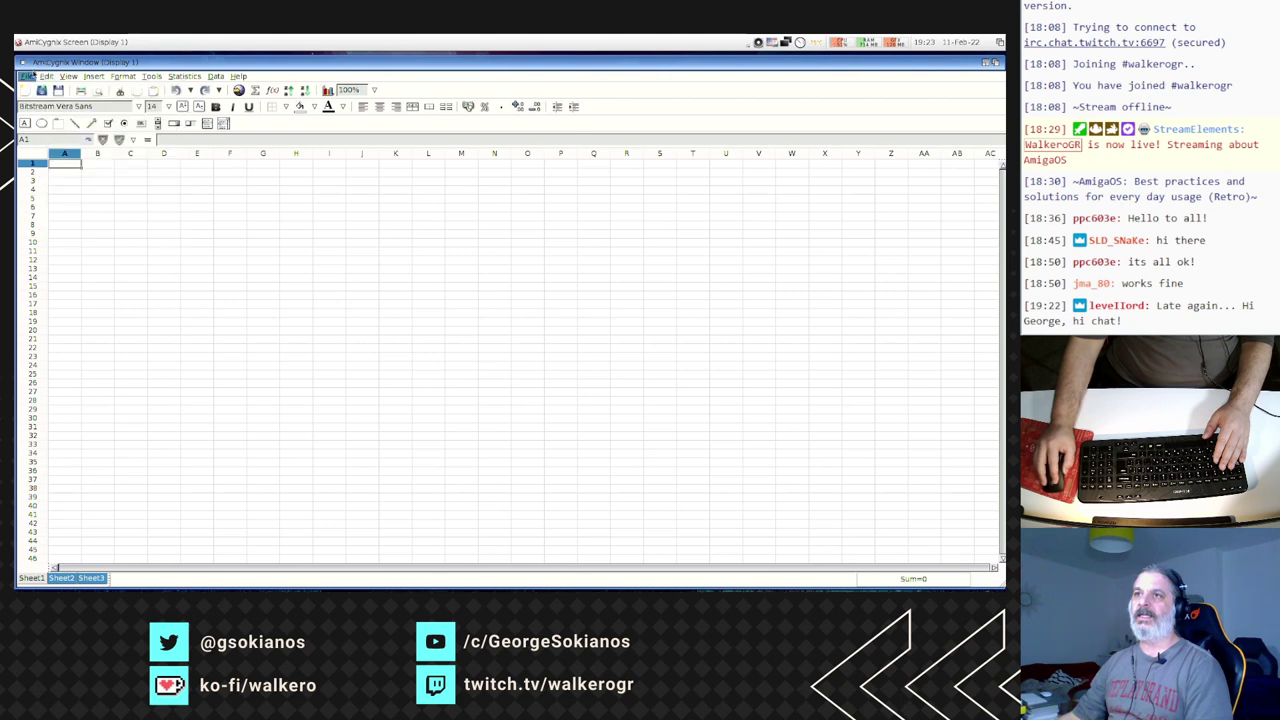
click(28, 77)
click(38, 107)
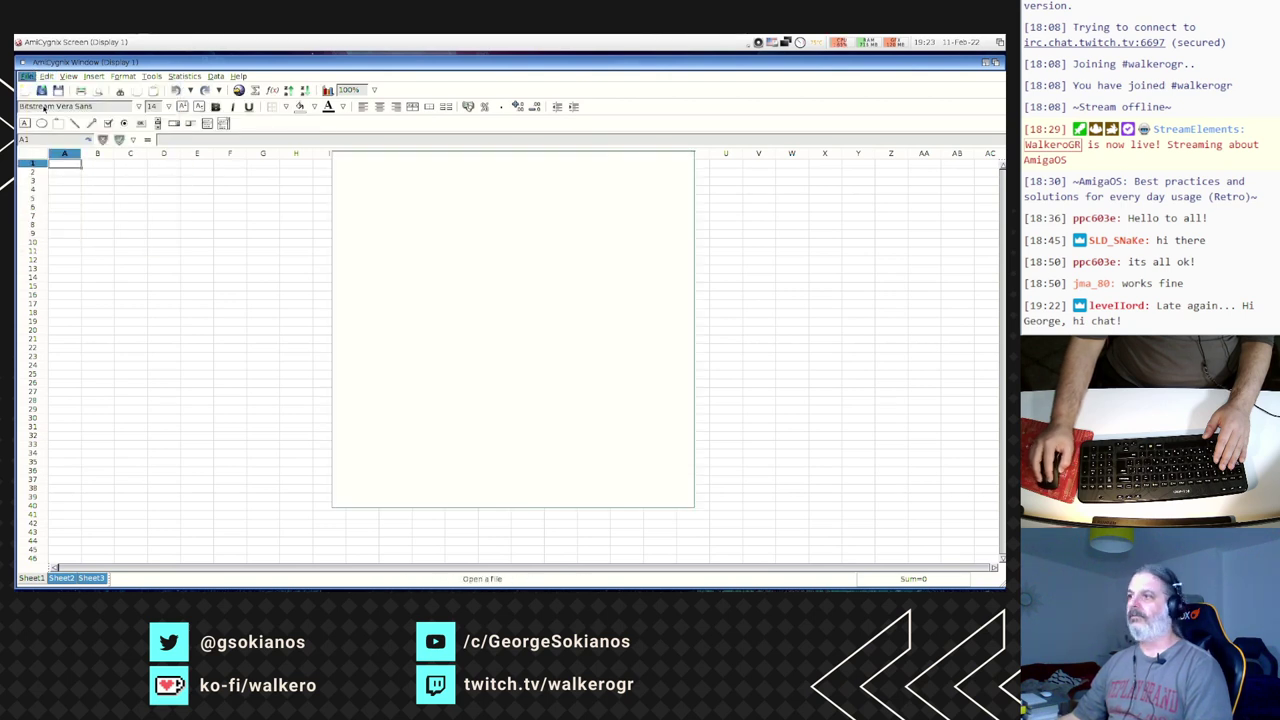
double_click(448, 232)
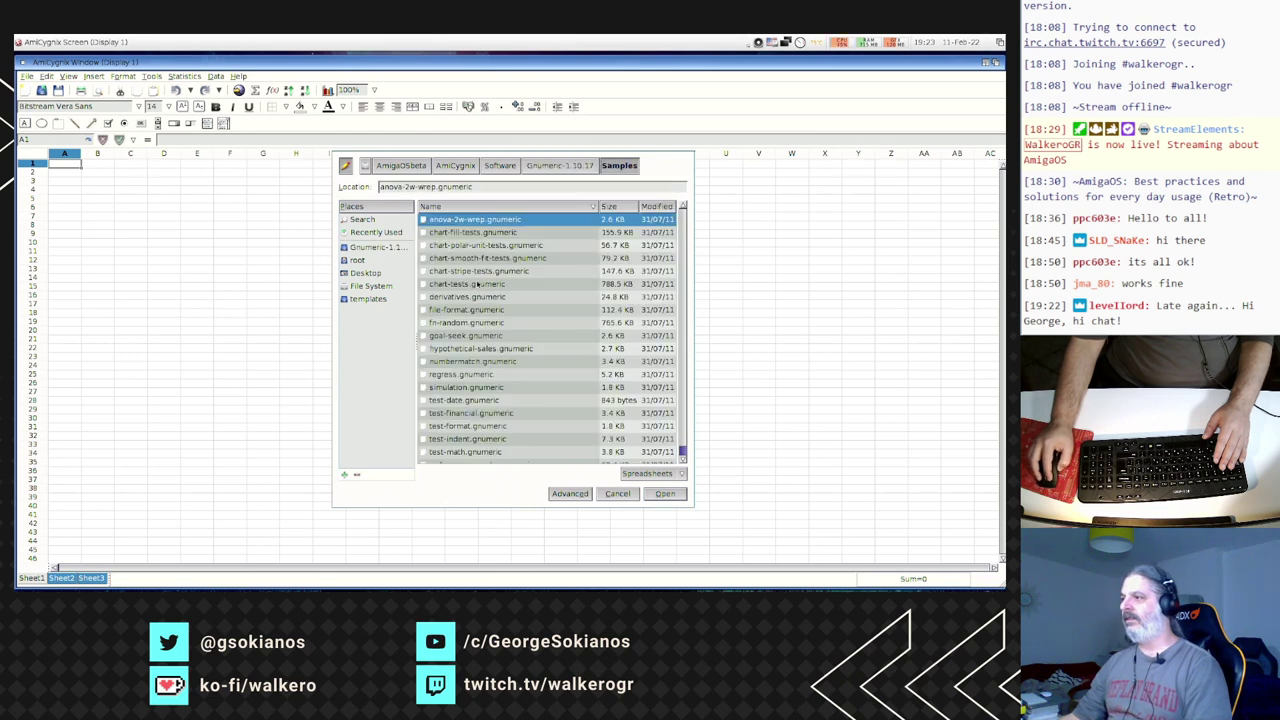
double_click(476, 285)
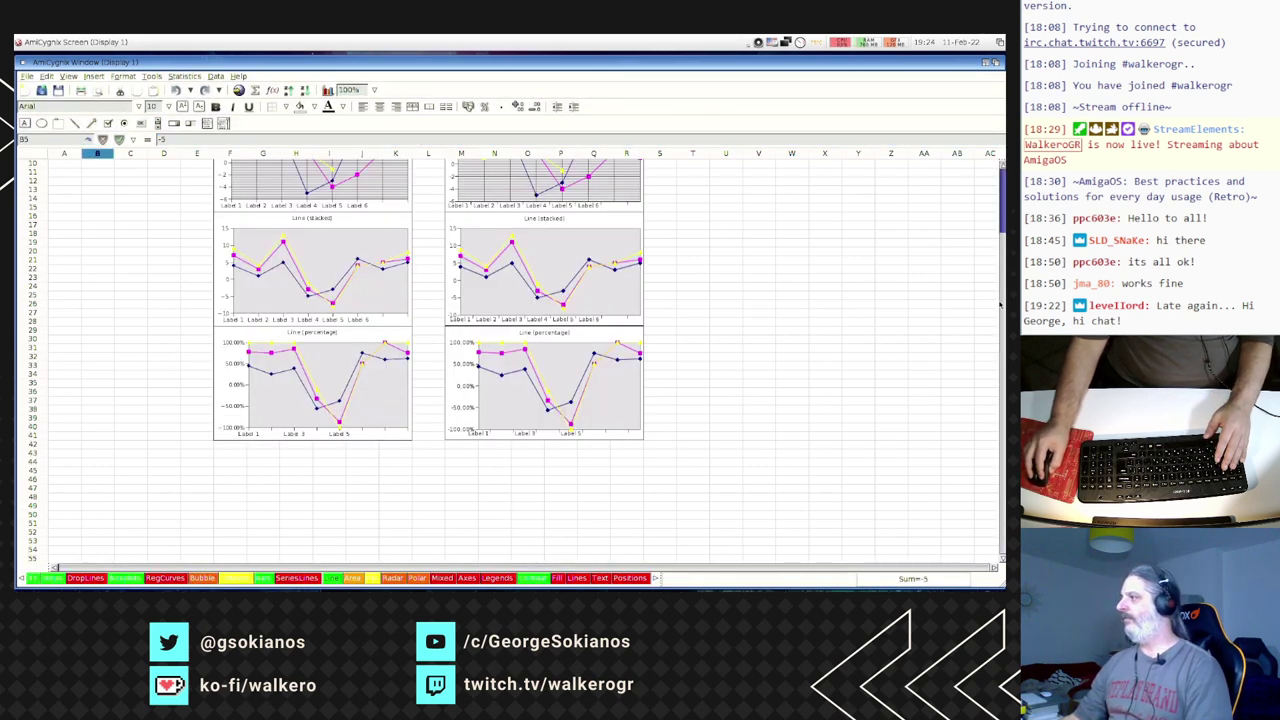
- Page through the XY, box-plot, RegCurves, Bubble, column, bar, SeriesLines and Lines sheets to Area
scroll(980, 182, up, 3)
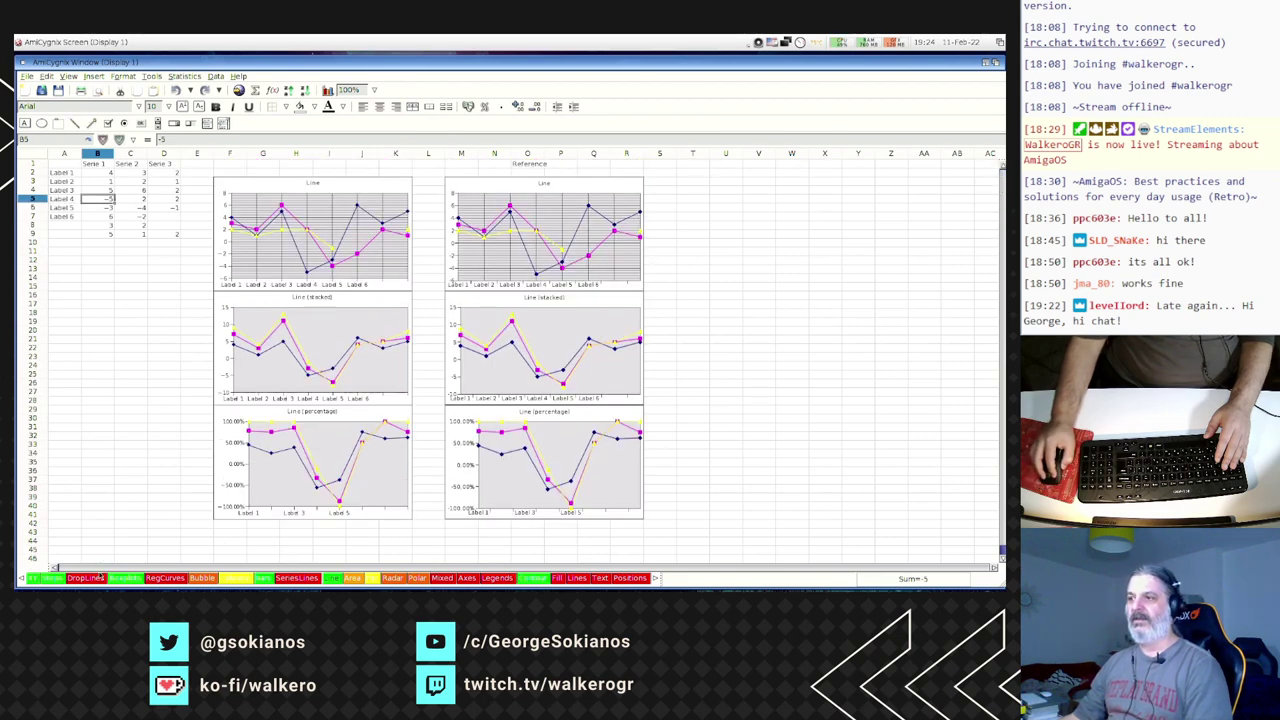
click(124, 578)
click(124, 579)
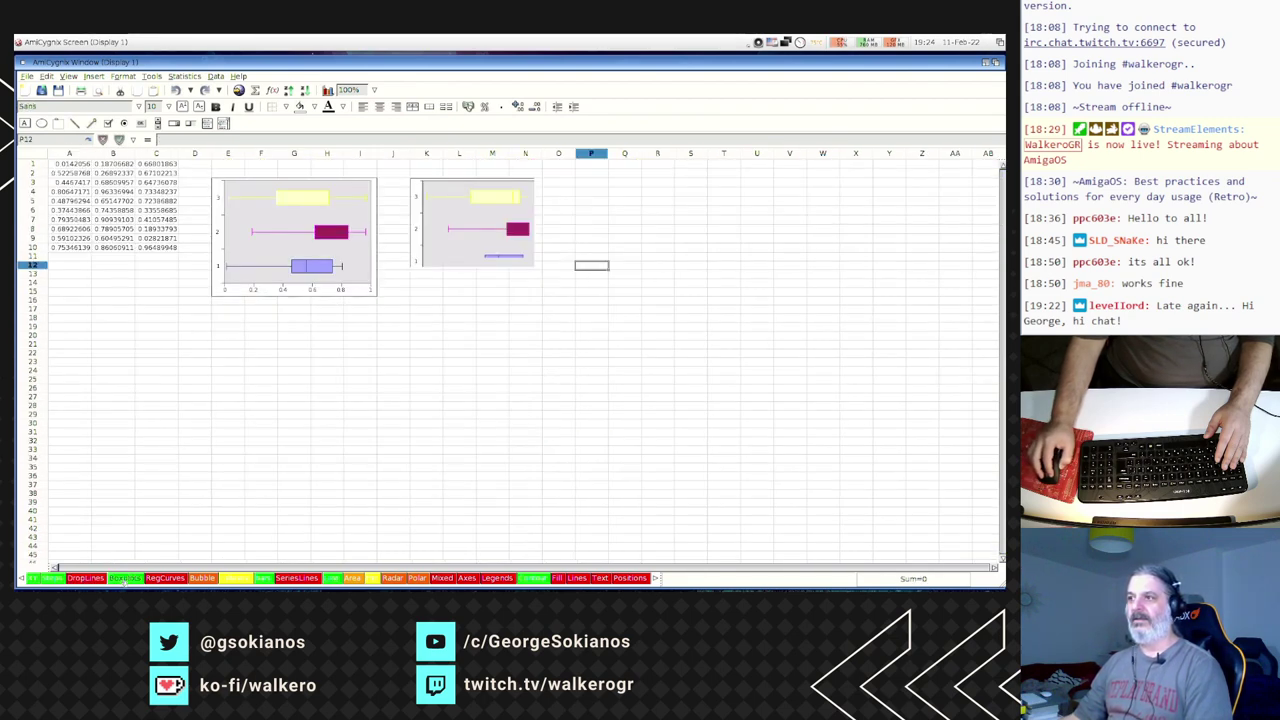
click(165, 578)
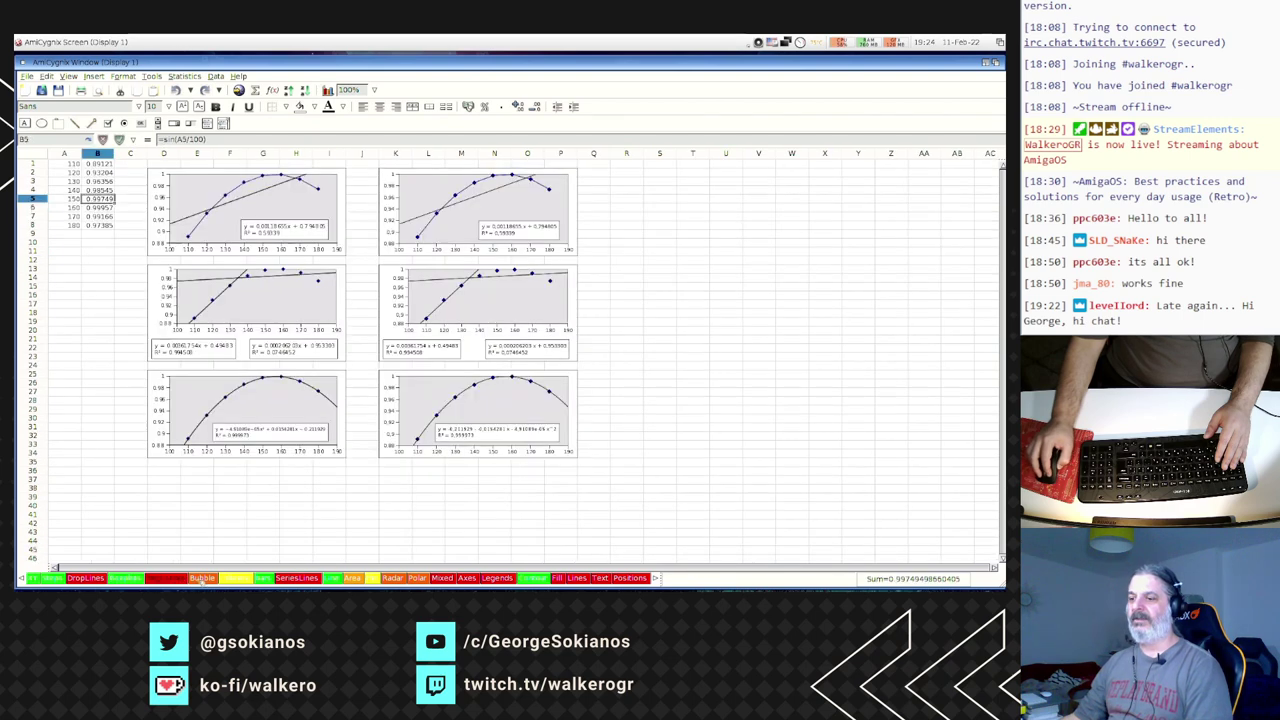
click(216, 579)
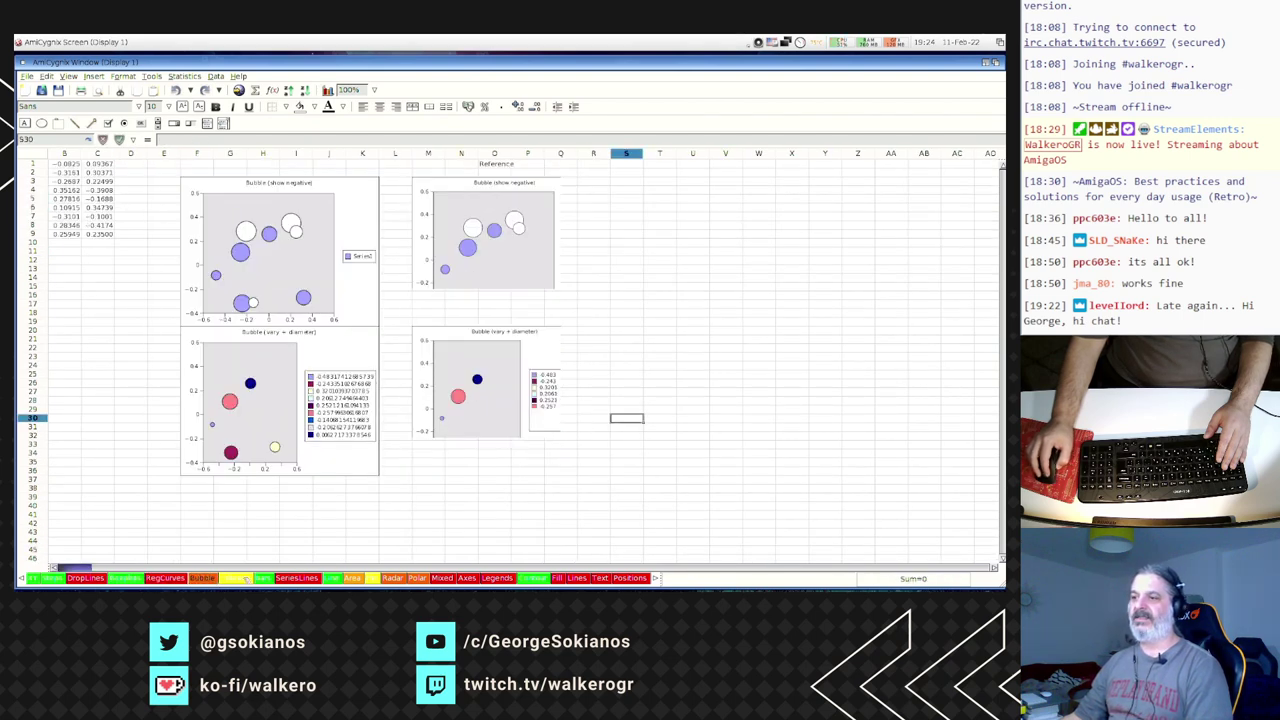
click(246, 579)
click(264, 579)
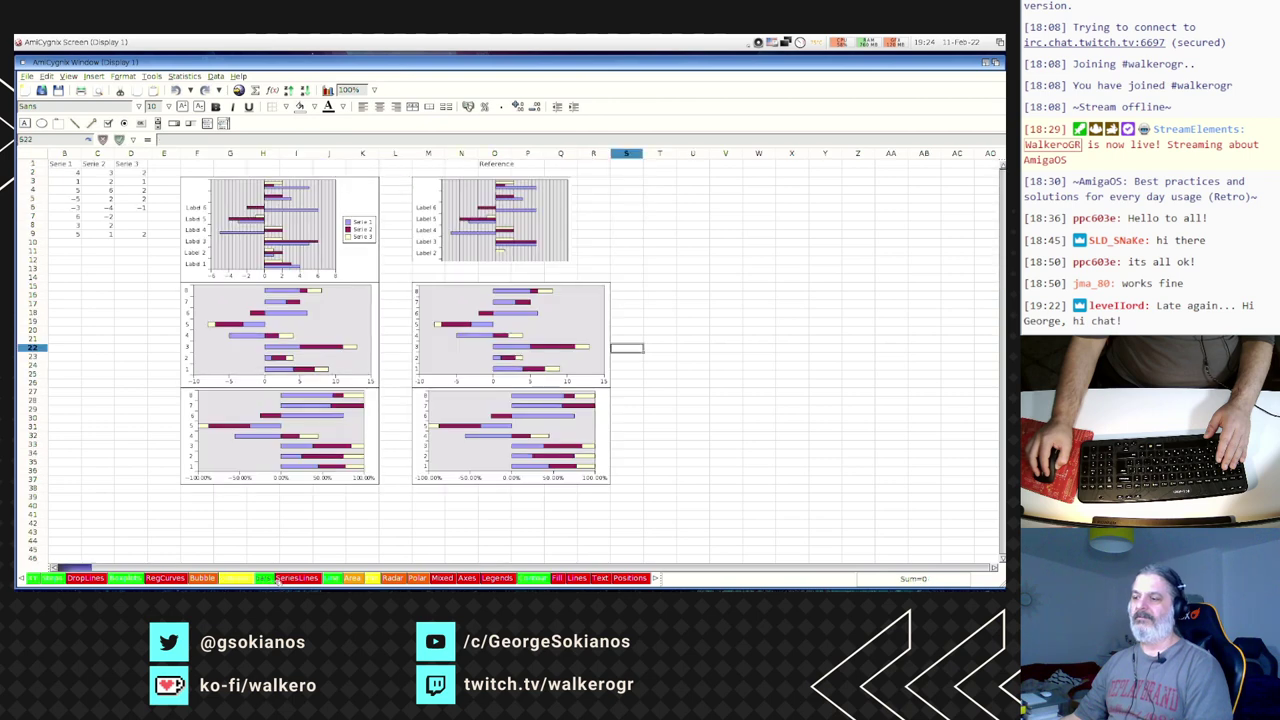
click(282, 580)
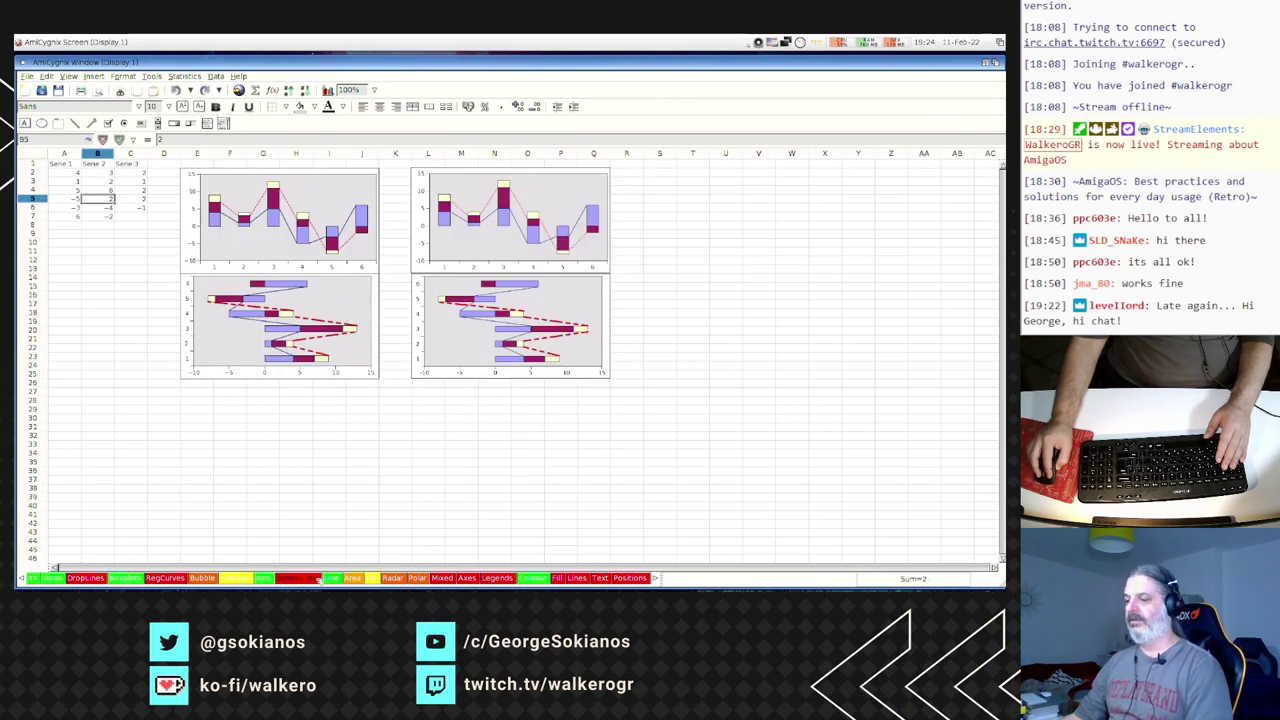
click(338, 580)
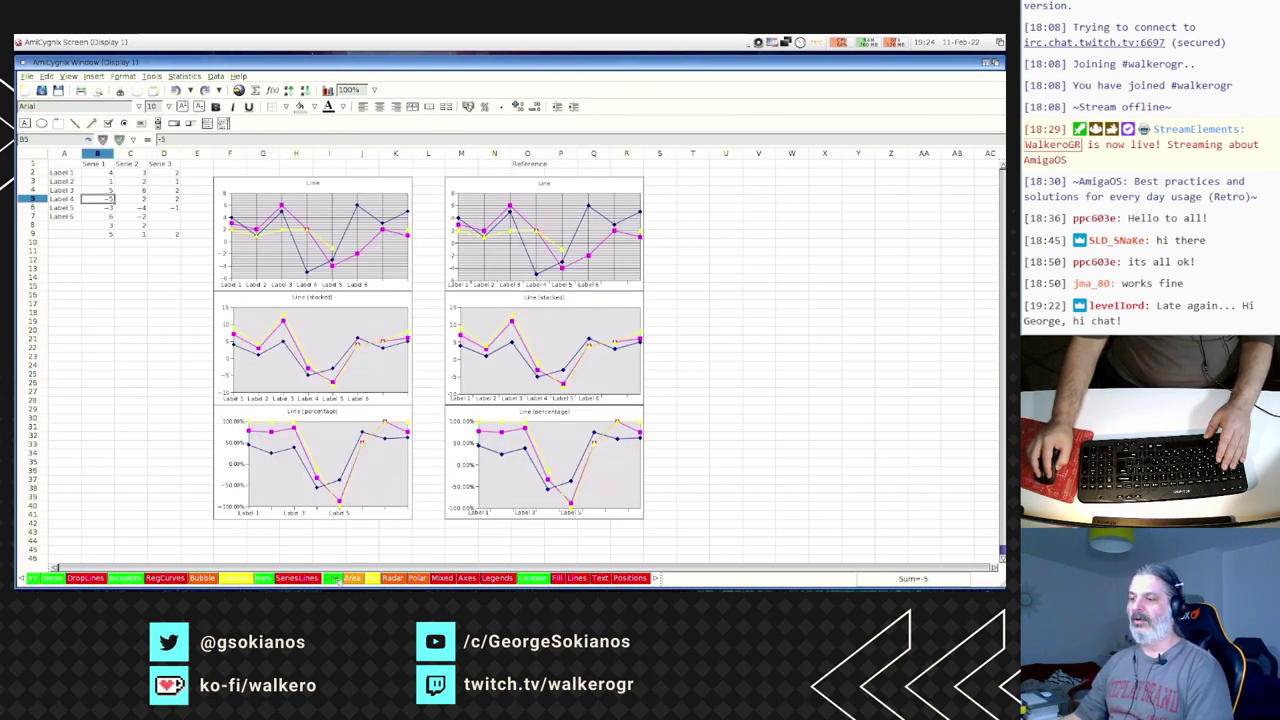
click(352, 579)
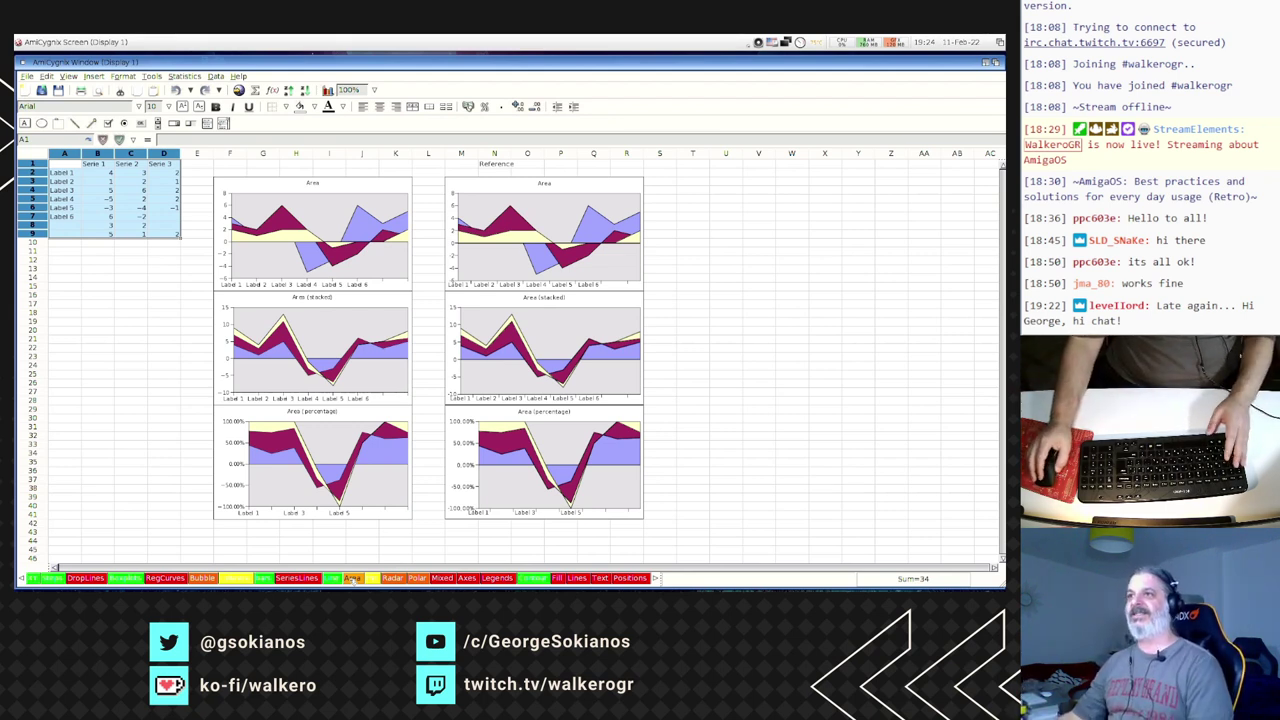
- Check the Save As file formats, cancel without saving, then bring up the Open dialog
click(24, 77)
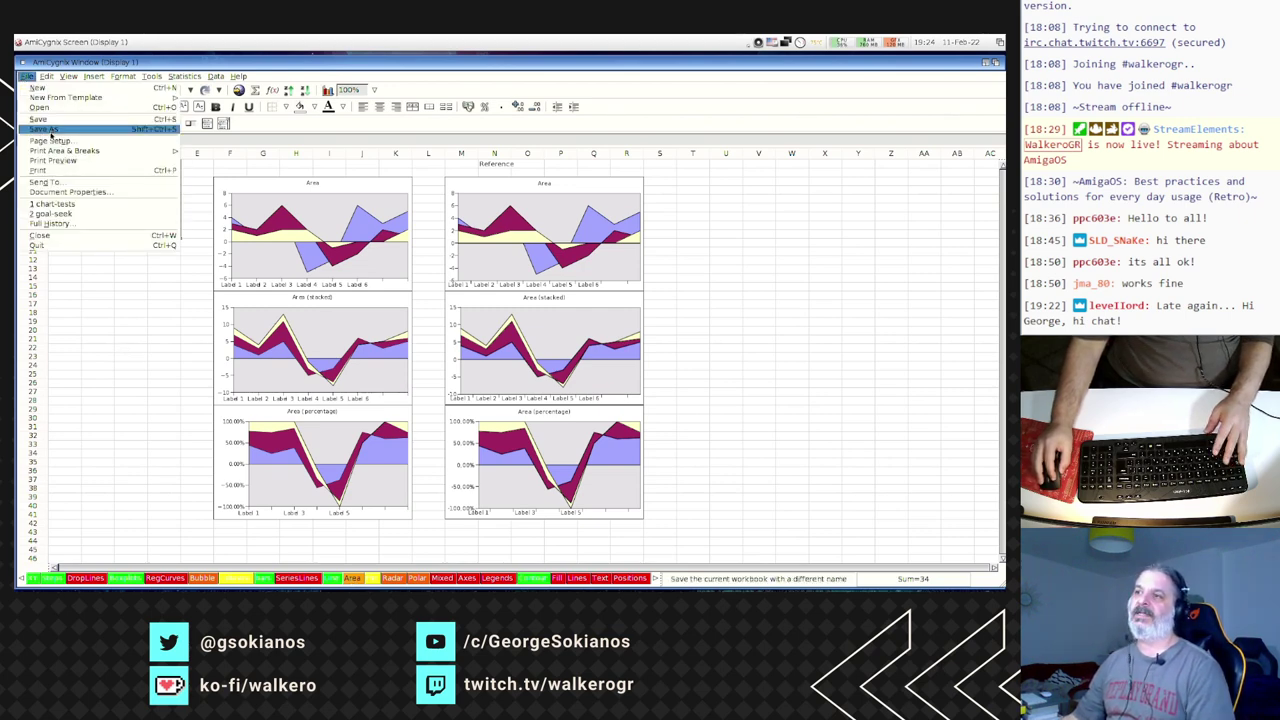
click(48, 130)
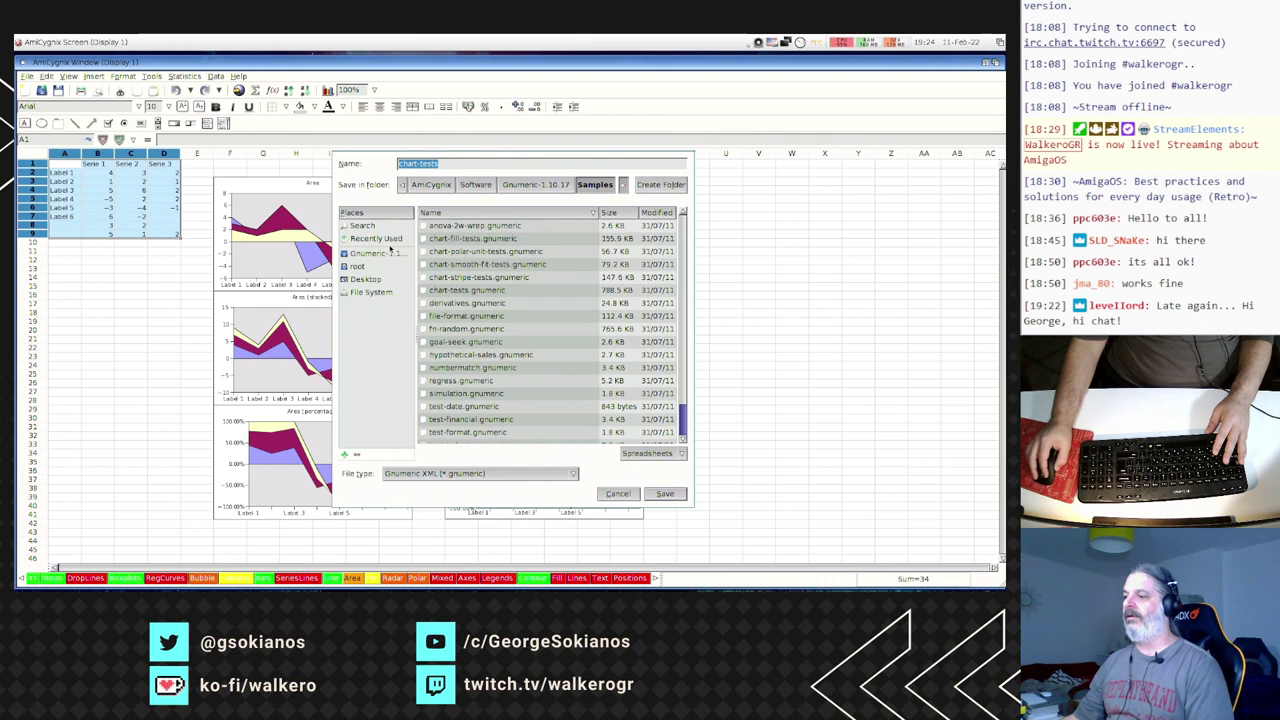
click(452, 472)
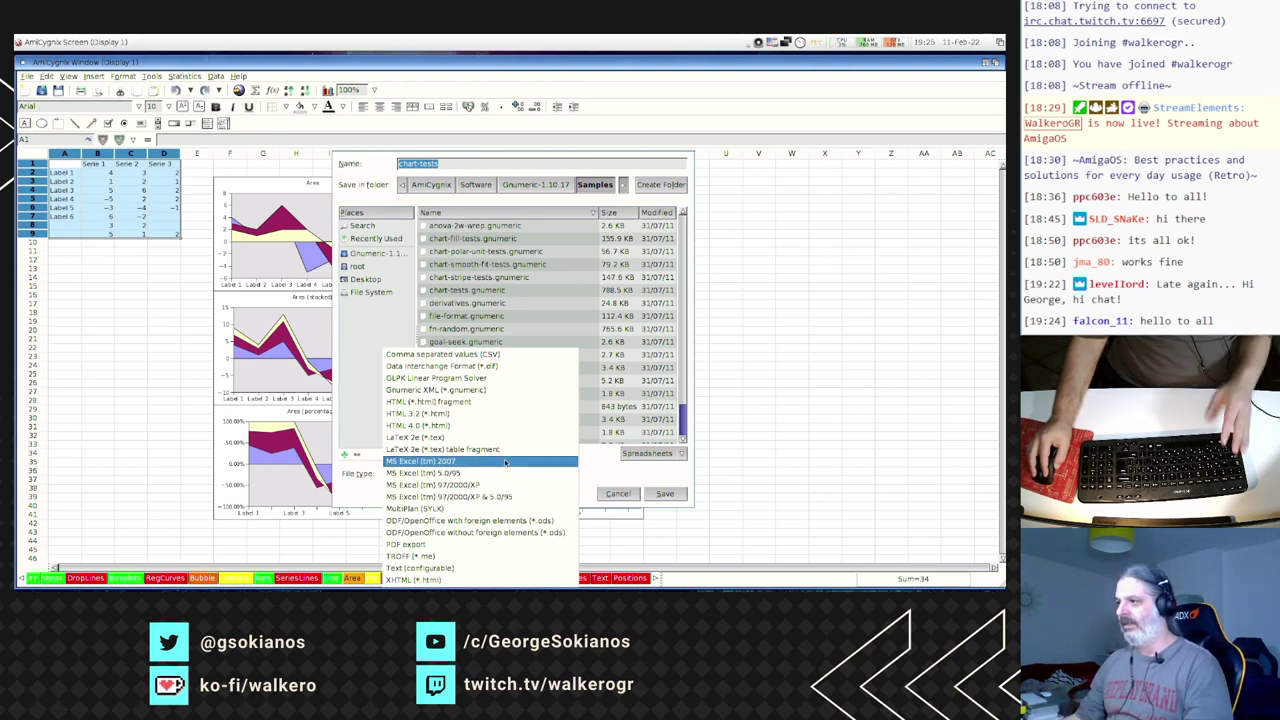
click(339, 481)
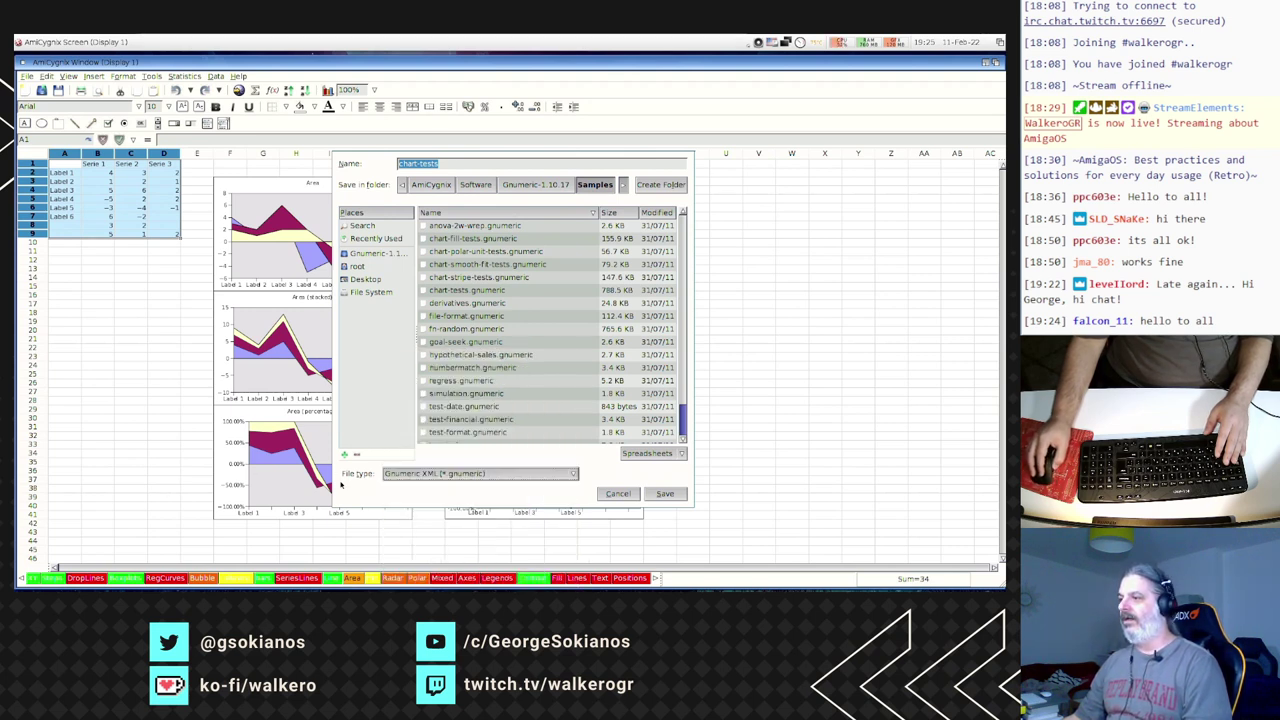
click(618, 493)
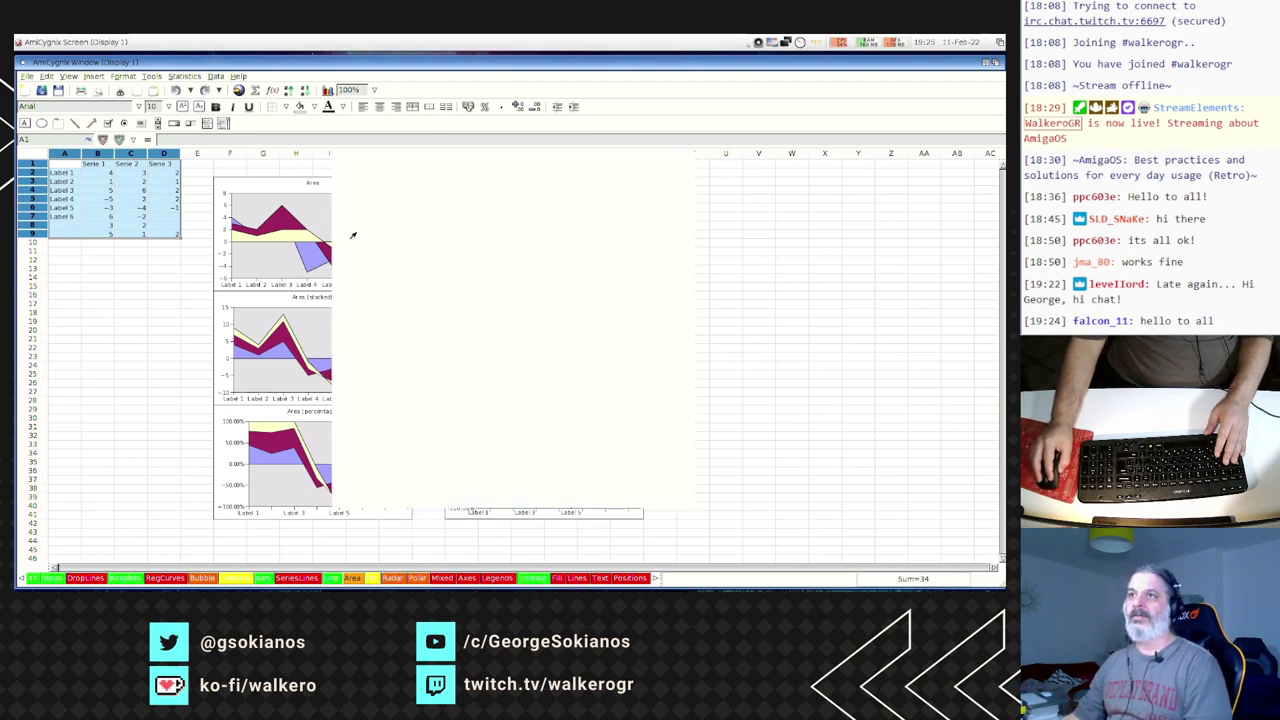
click(58, 90)
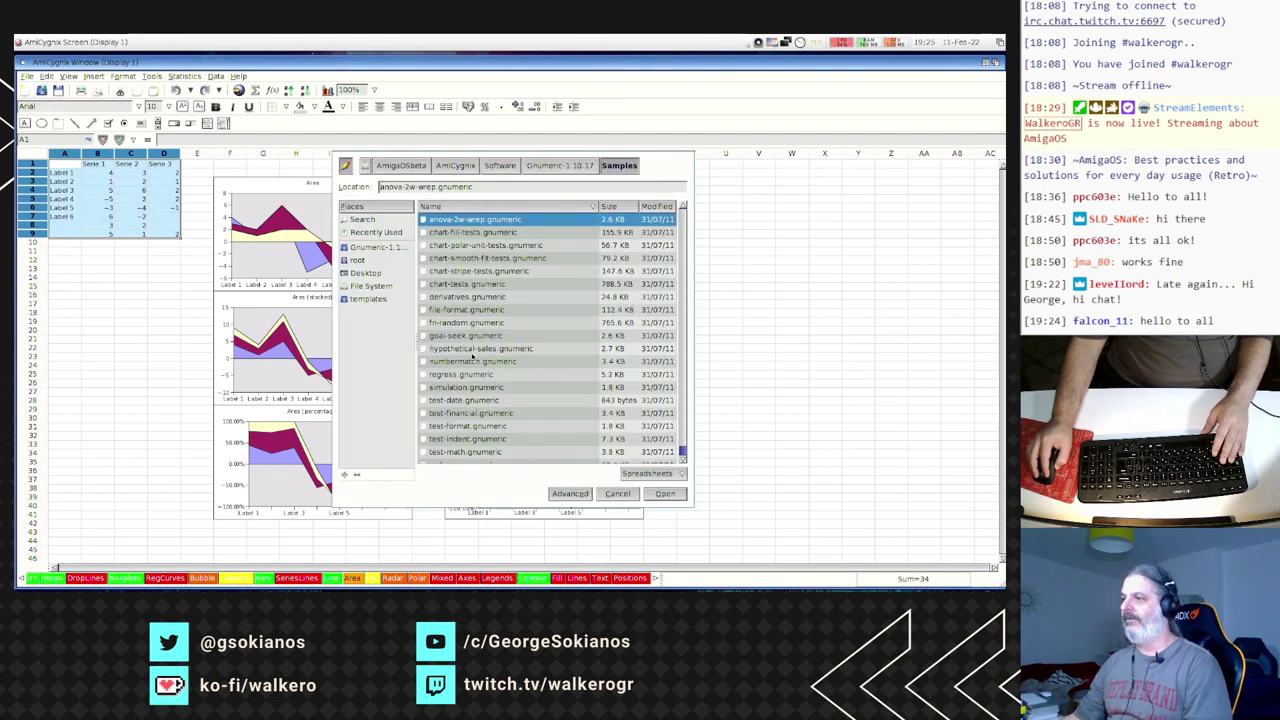
- Open hypothetical-sales.gnumeric and close the chart-tests workbook
click(466, 348)
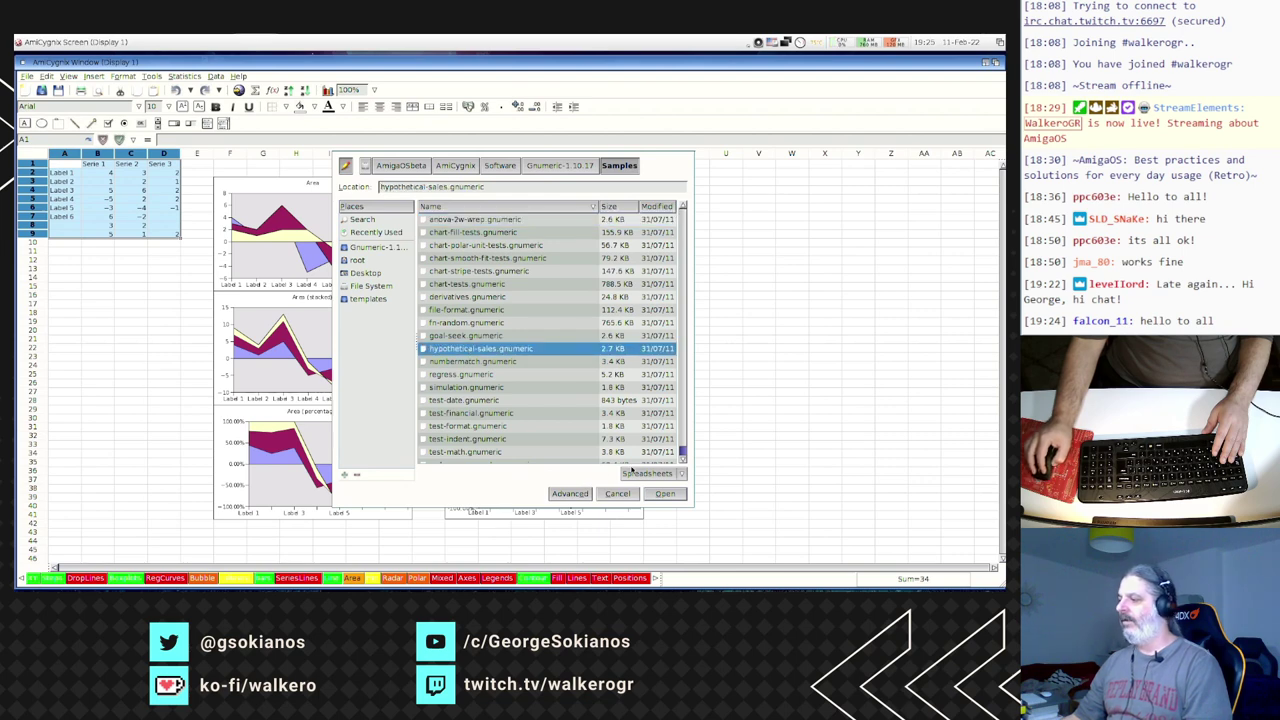
click(663, 493)
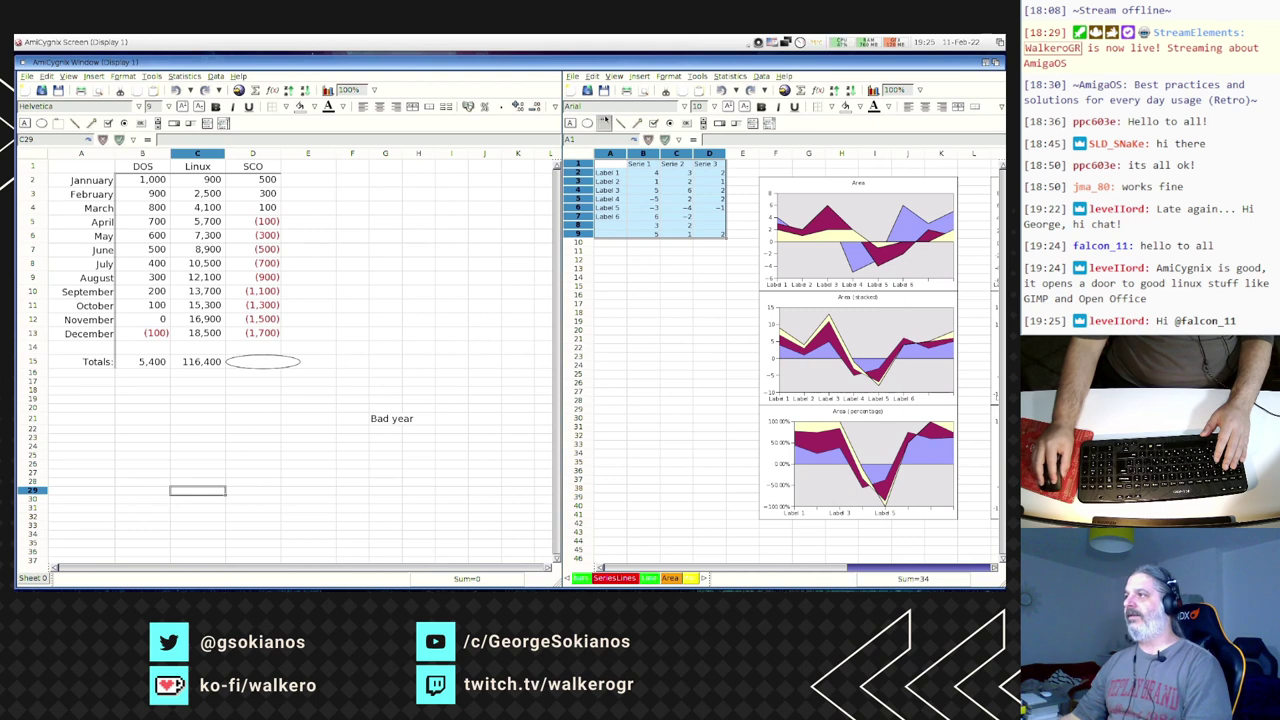
click(575, 77)
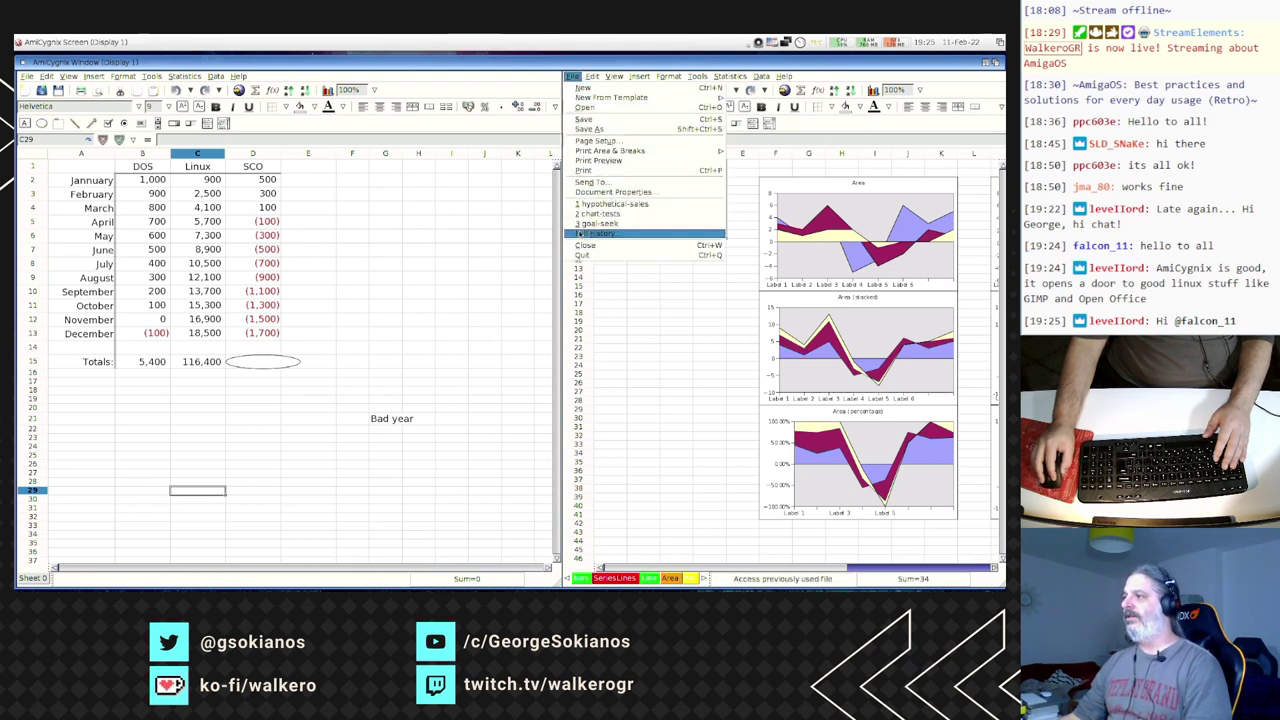
click(585, 245)
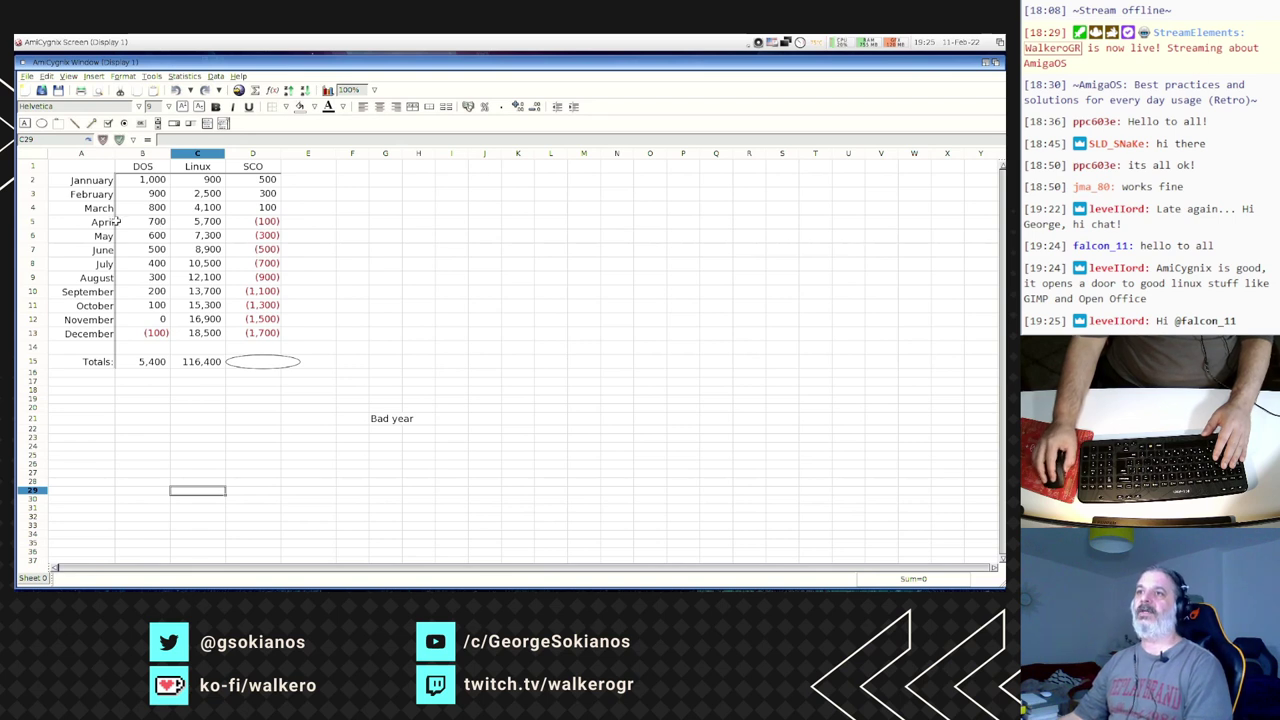
- Select cells D9 and D20 in the sales sheet
click(276, 282)
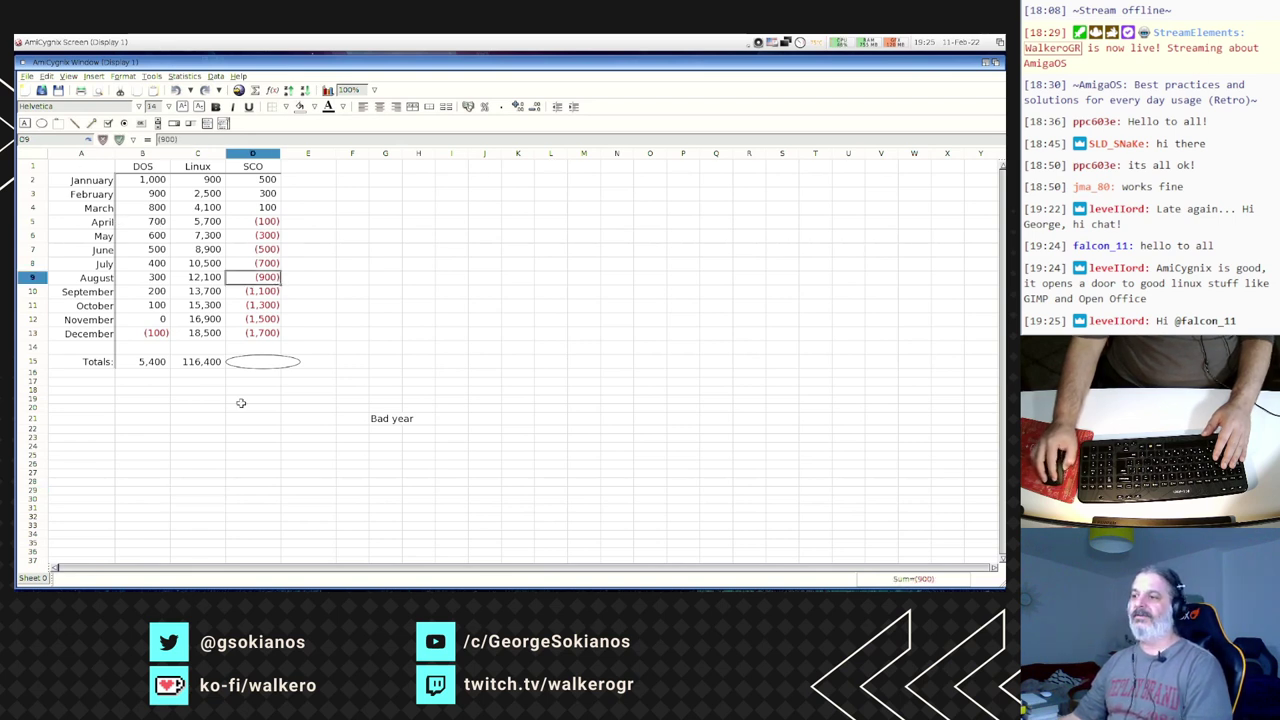
click(237, 405)
click(32, 77)
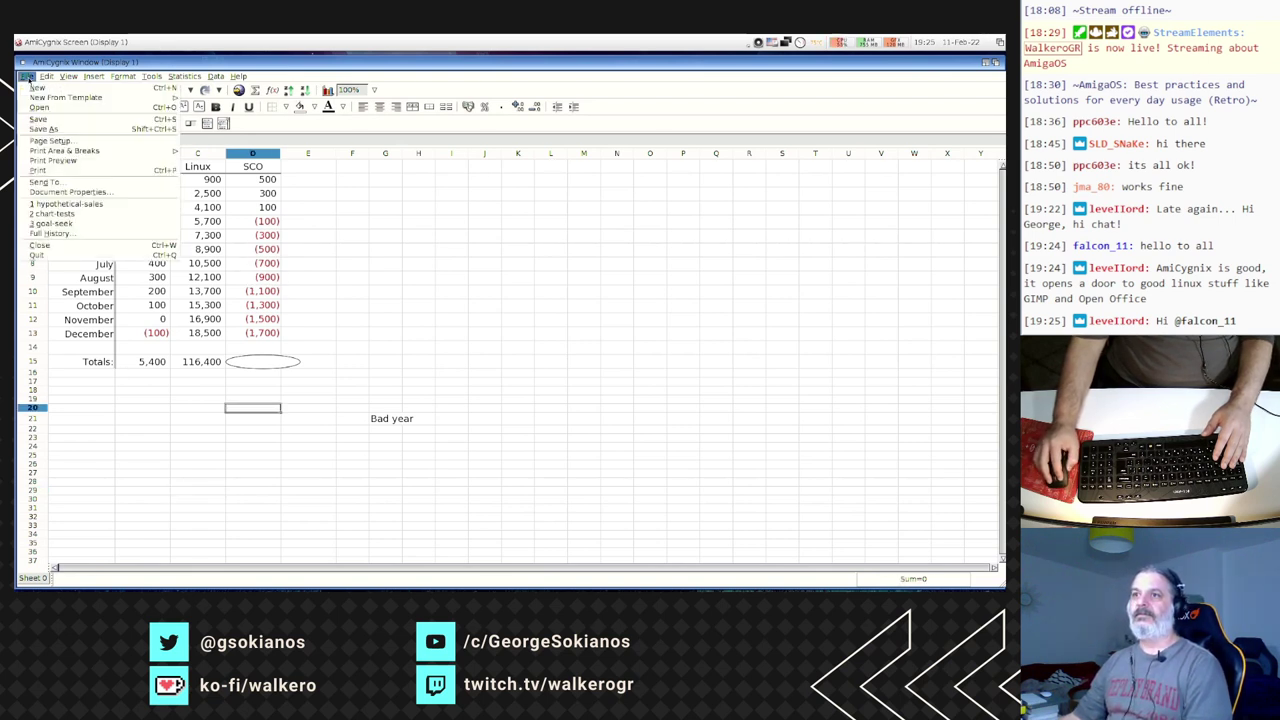
- Quit Gnumeric and start GIMP via Start_Gimp_Standalone.bat, accepting the AmiCygnix display settings
click(46, 258)
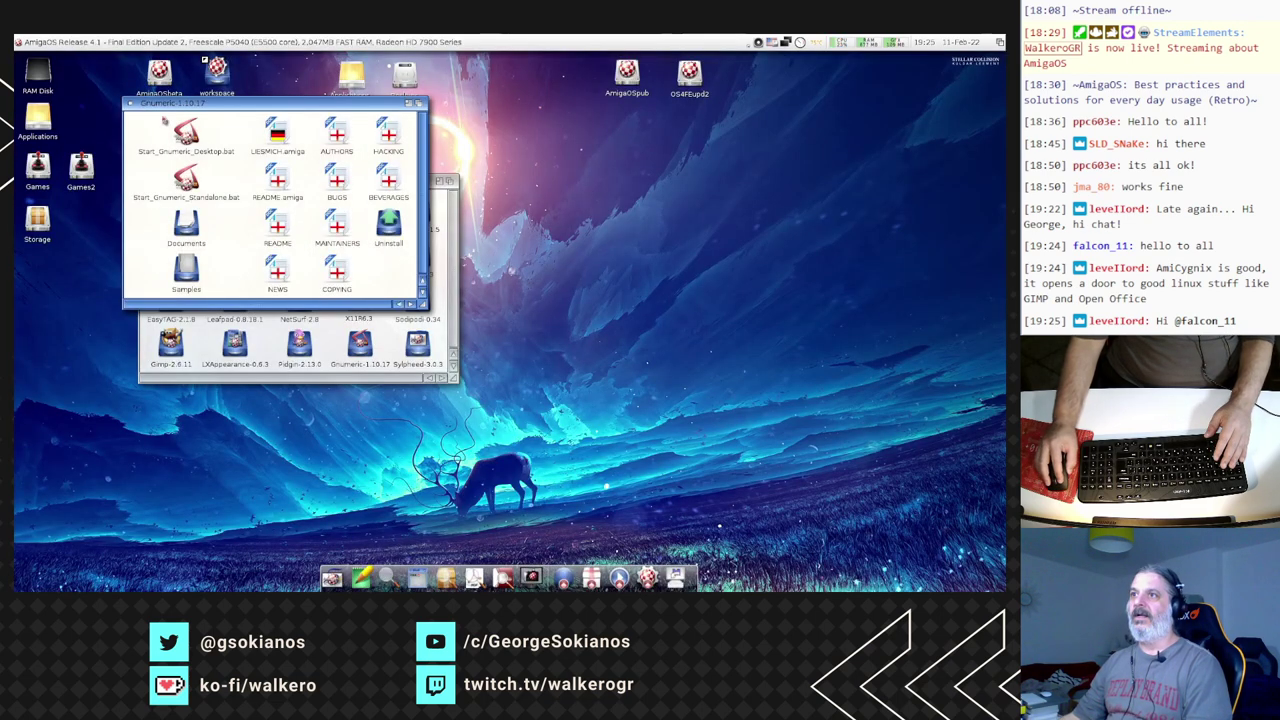
click(130, 103)
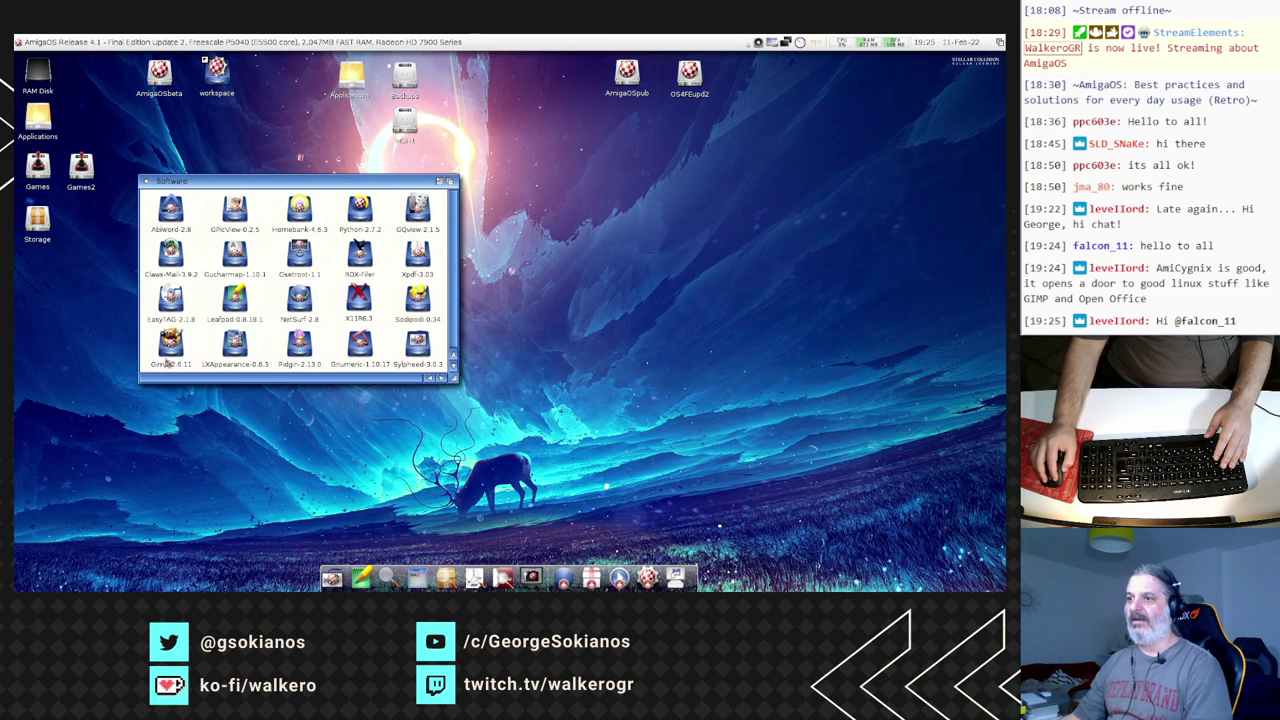
double_click(170, 343)
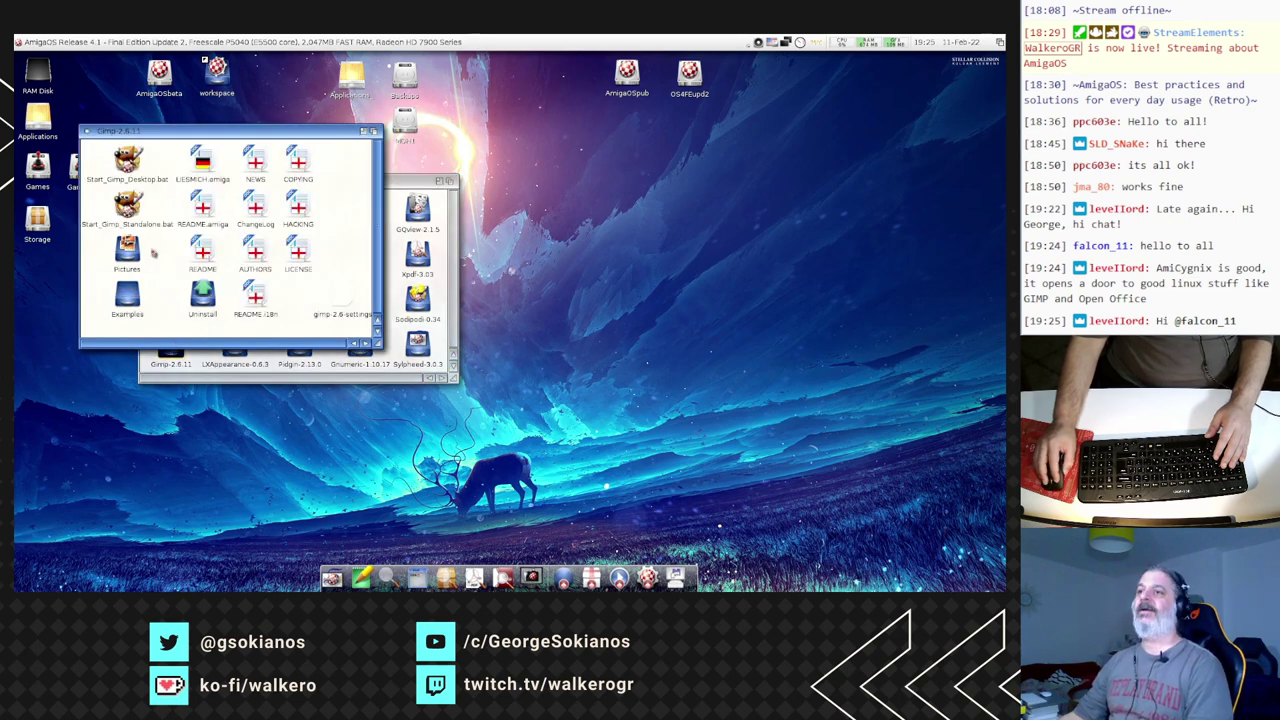
double_click(127, 204)
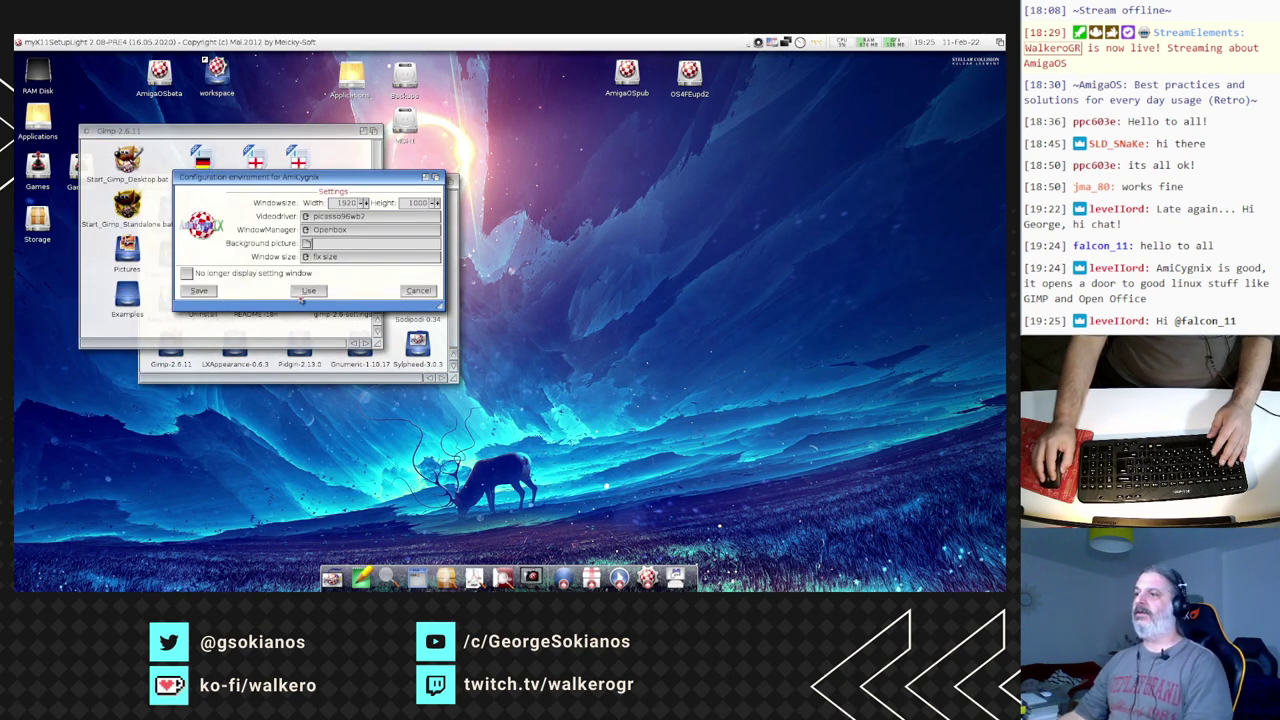
click(305, 295)
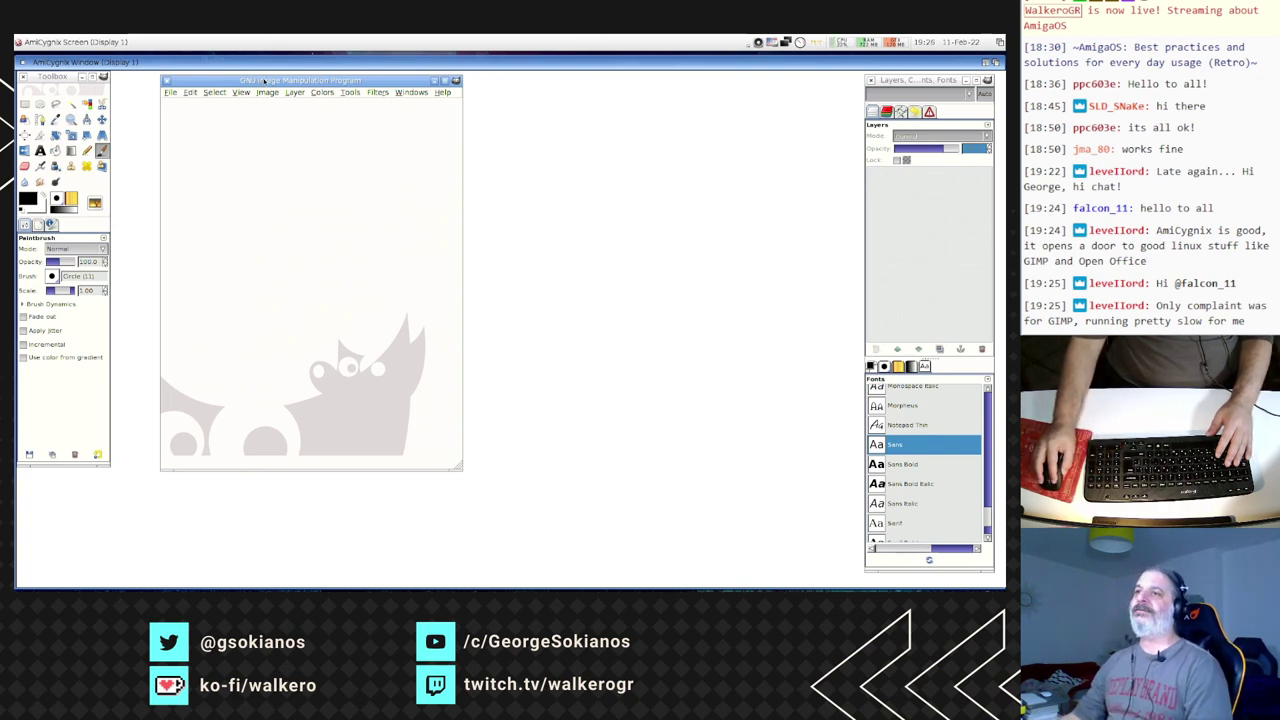
- Shift the GIMP window slightly left and bring up the Open Image dialog from File
drag(264, 80, 224, 77)
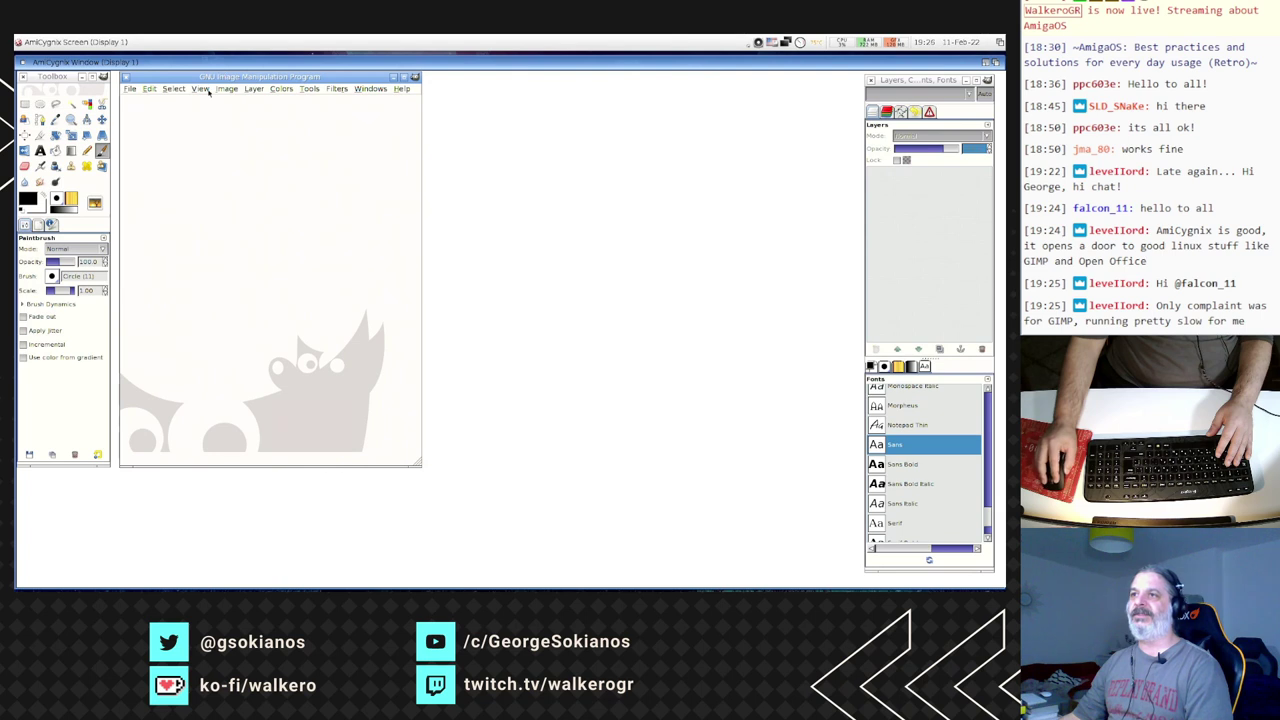
click(130, 88)
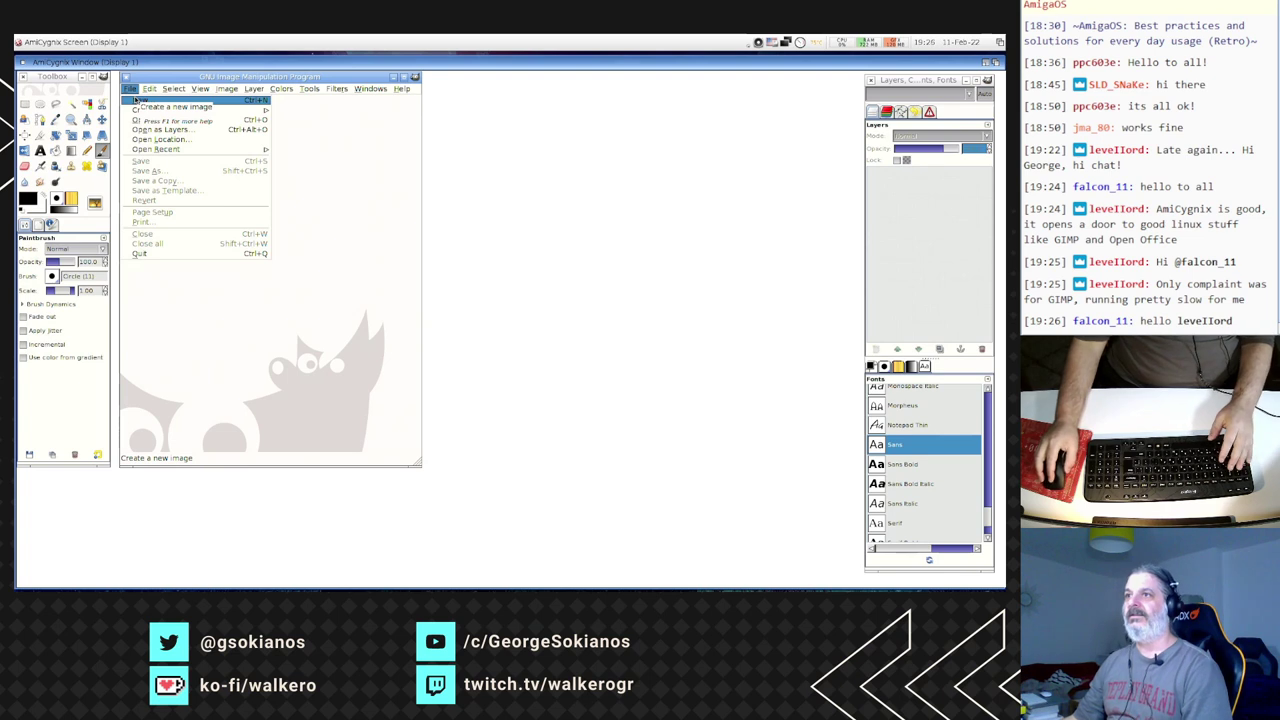
click(142, 119)
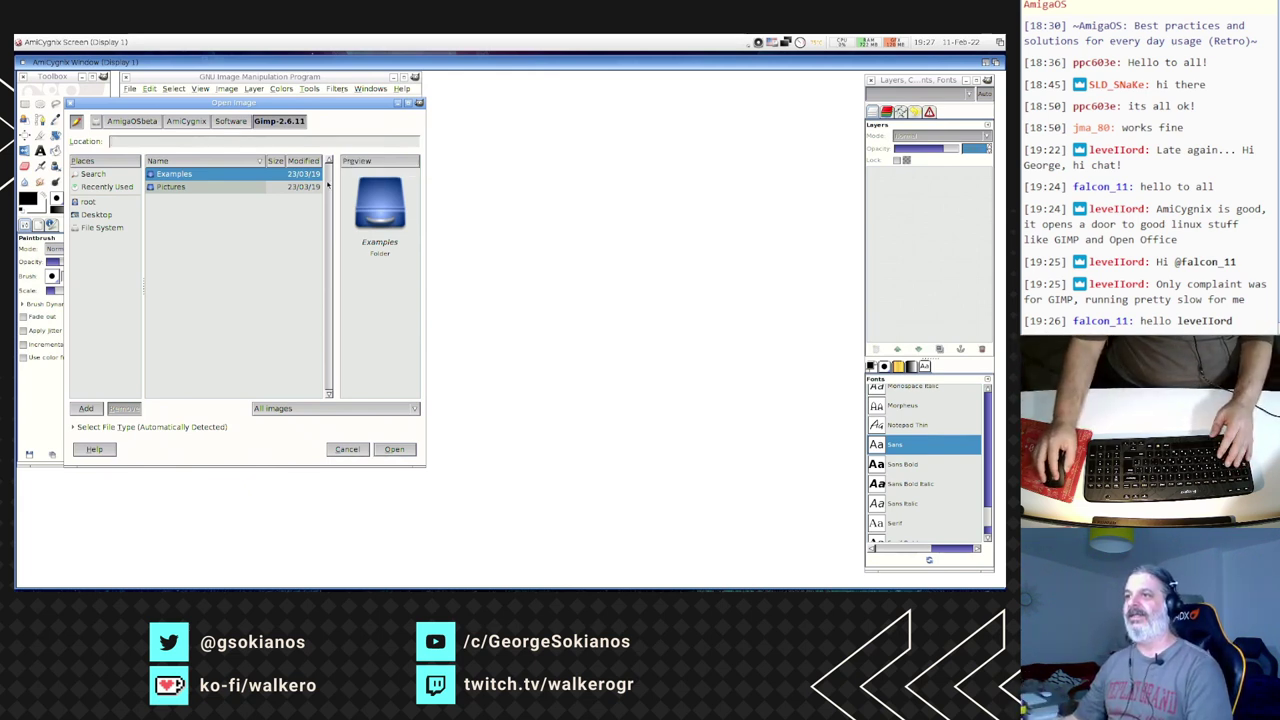
- Look into Pictures, go back, and open seven_days.xcf from the Examples folder
click(198, 189)
double_click(198, 189)
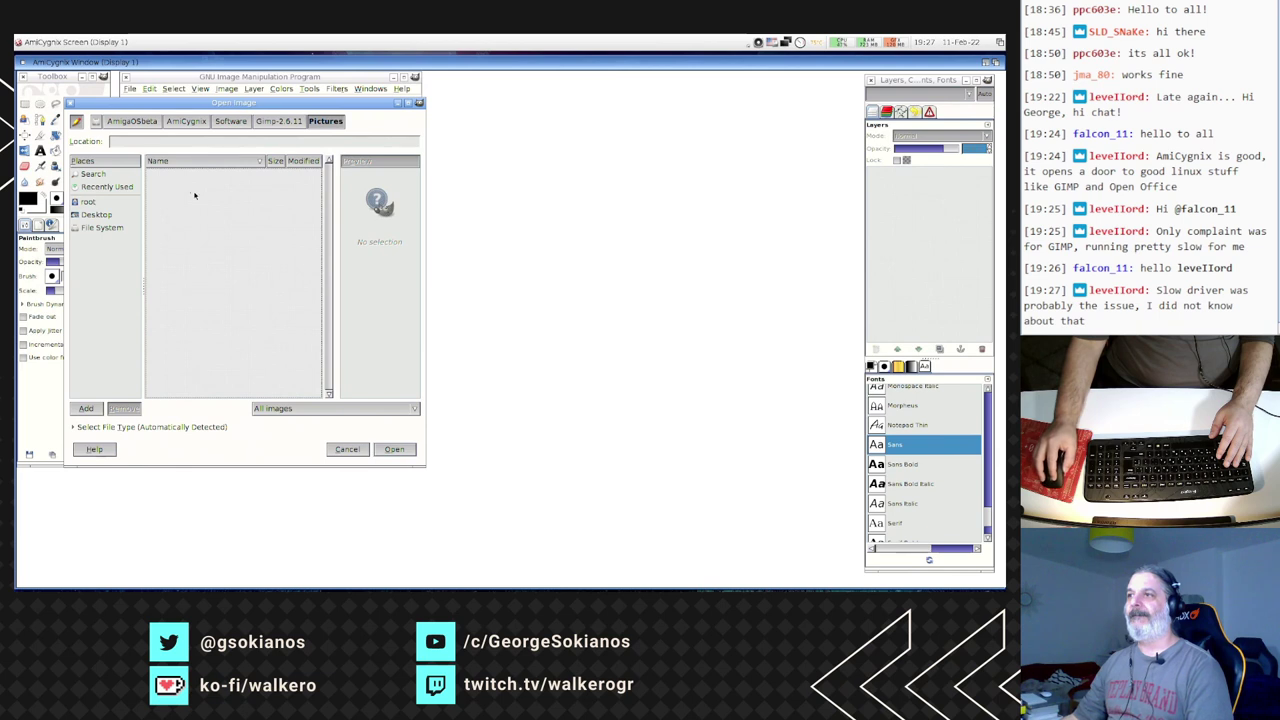
key(alt+Up)
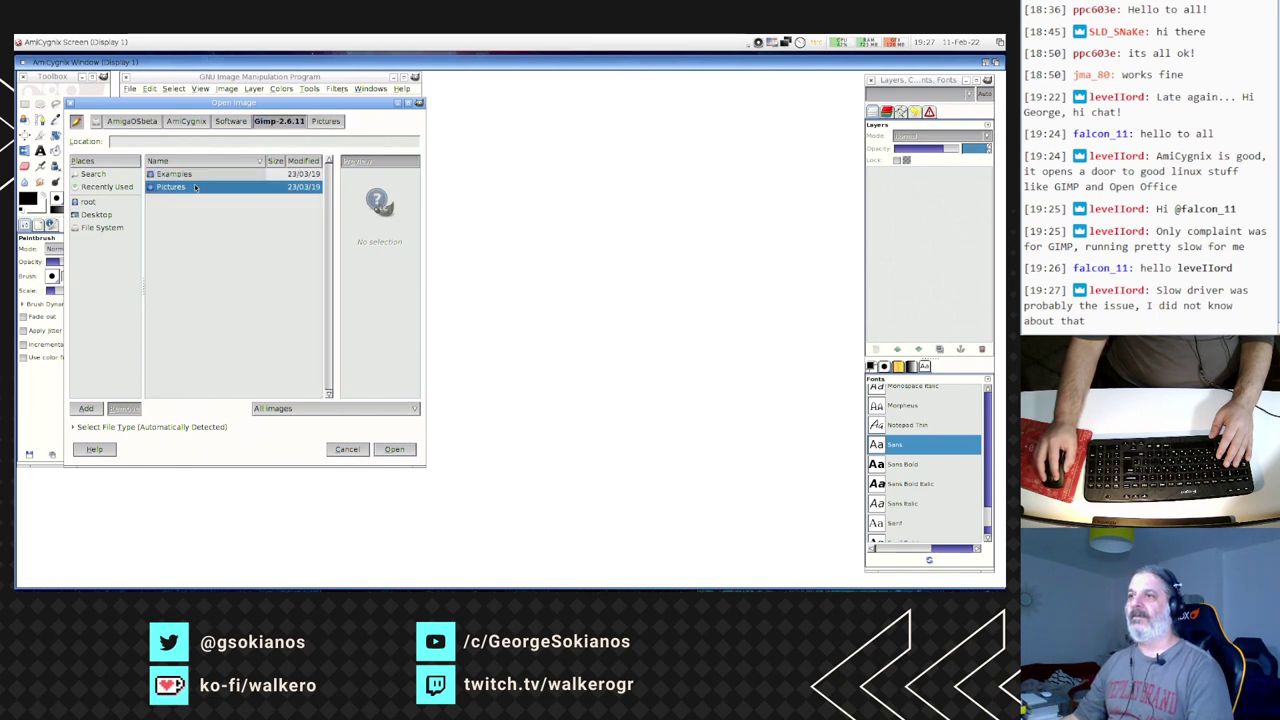
key(Up)
key(Return)
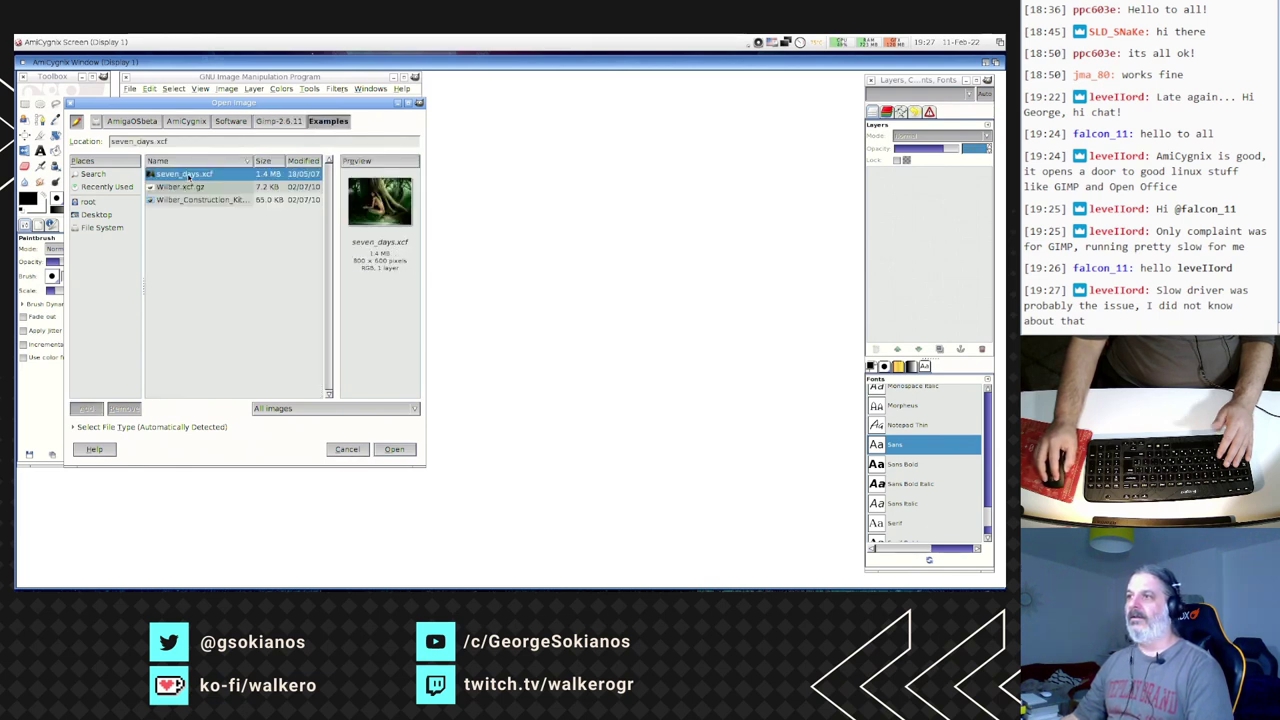
double_click(188, 176)
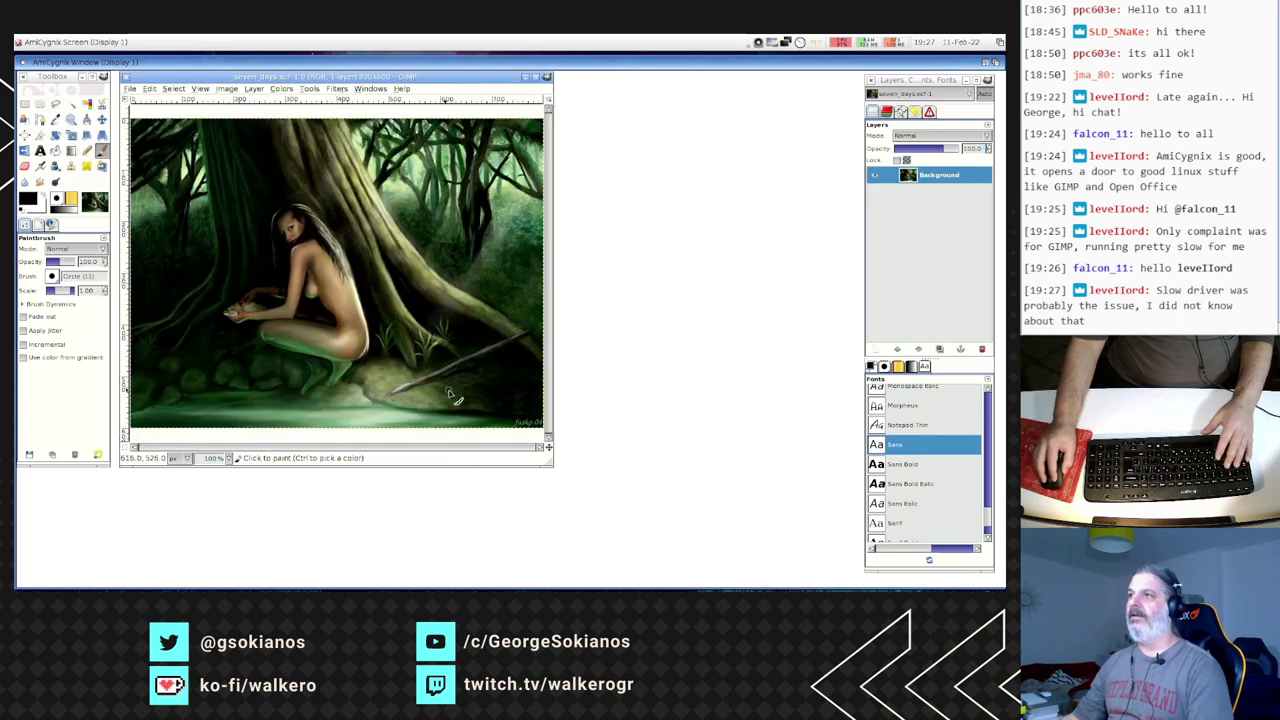
- Apply Filters > Blur > Motion Blur with Length raised from 5 to 37
click(336, 88)
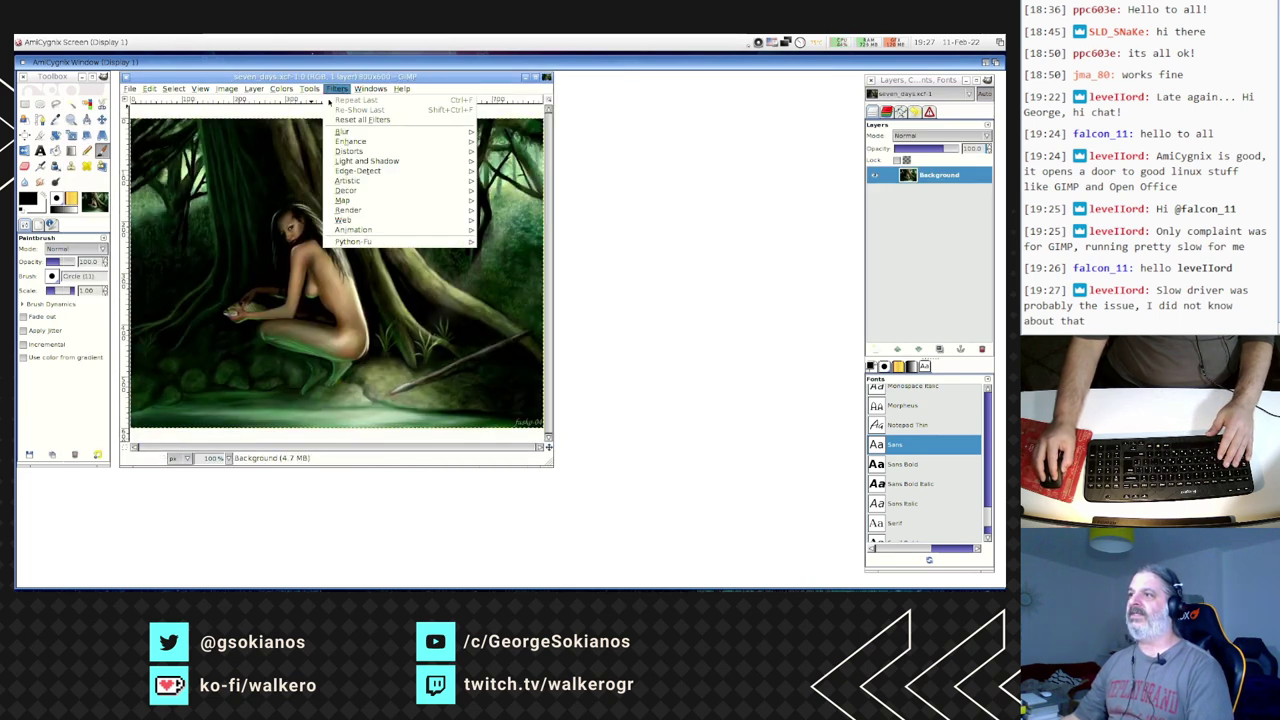
mouse_move(462, 131)
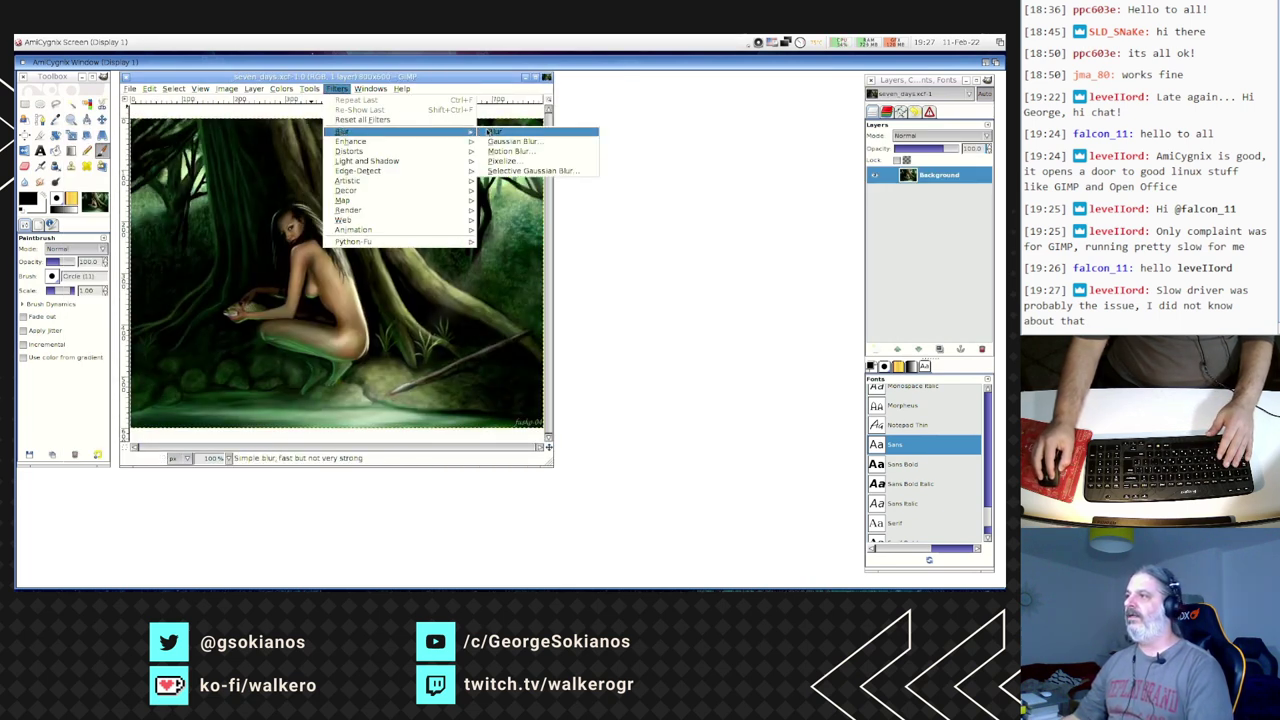
click(510, 151)
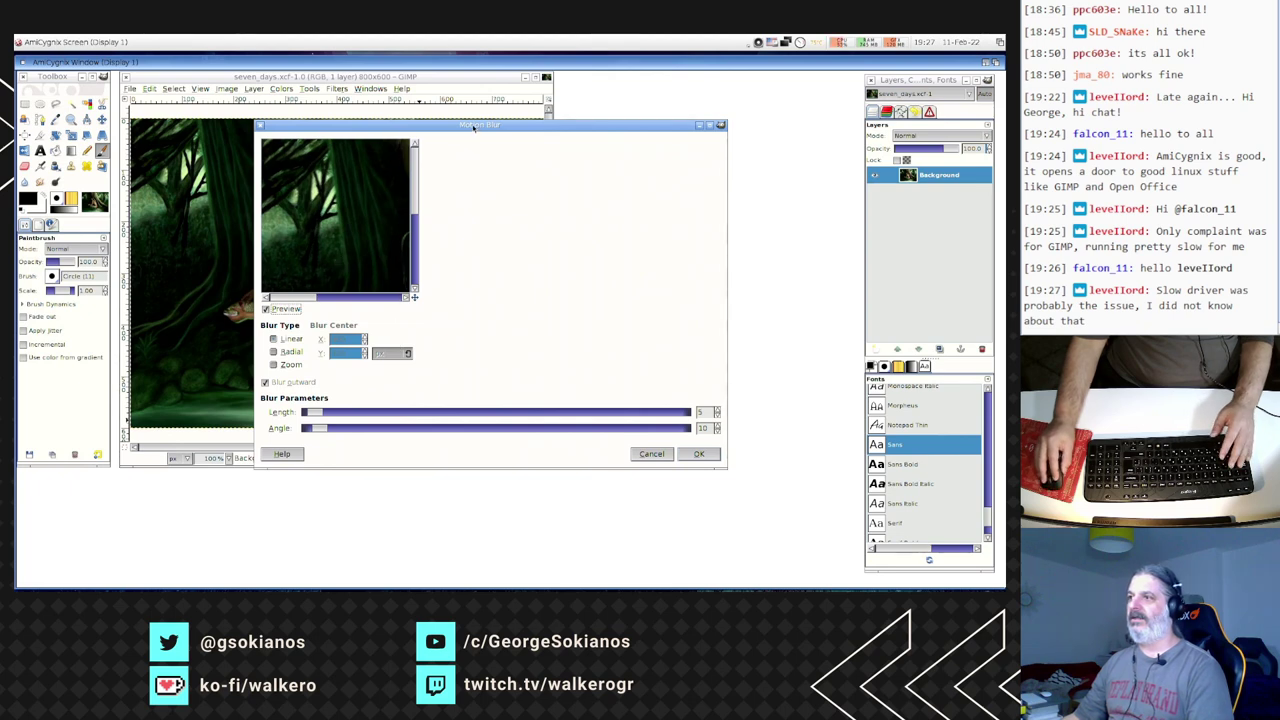
drag(474, 127, 372, 112)
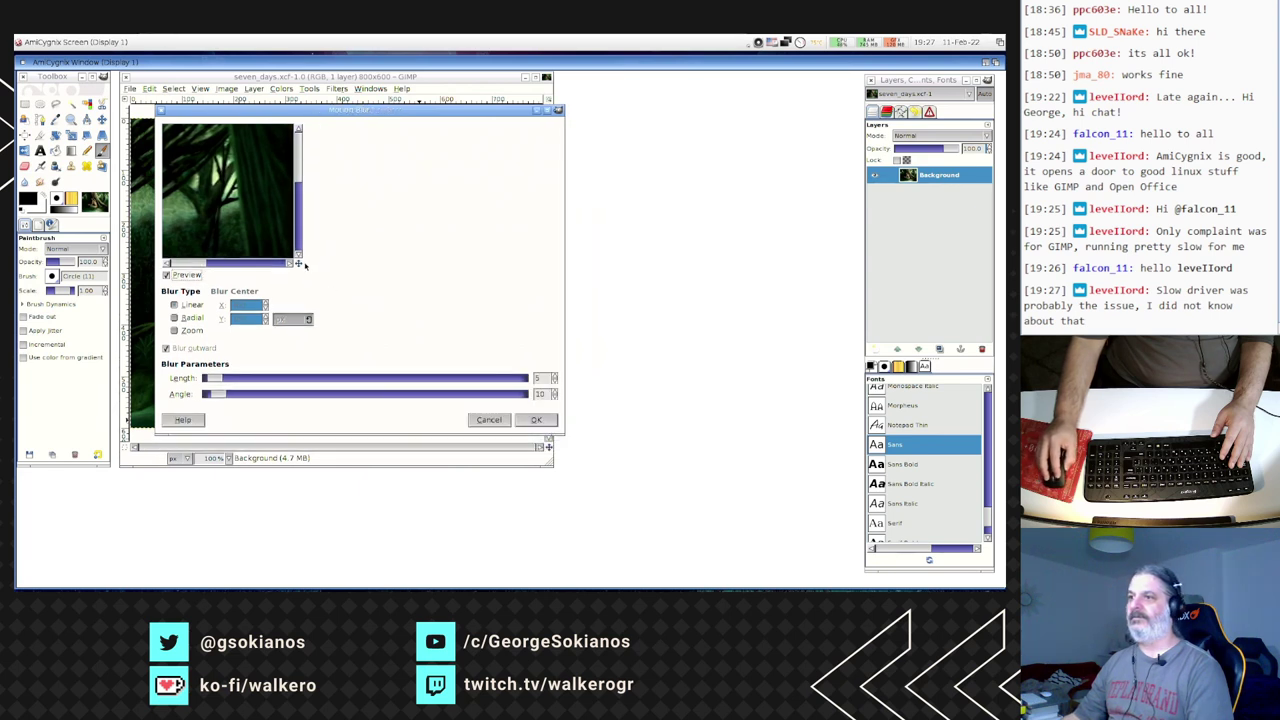
drag(189, 266, 257, 267)
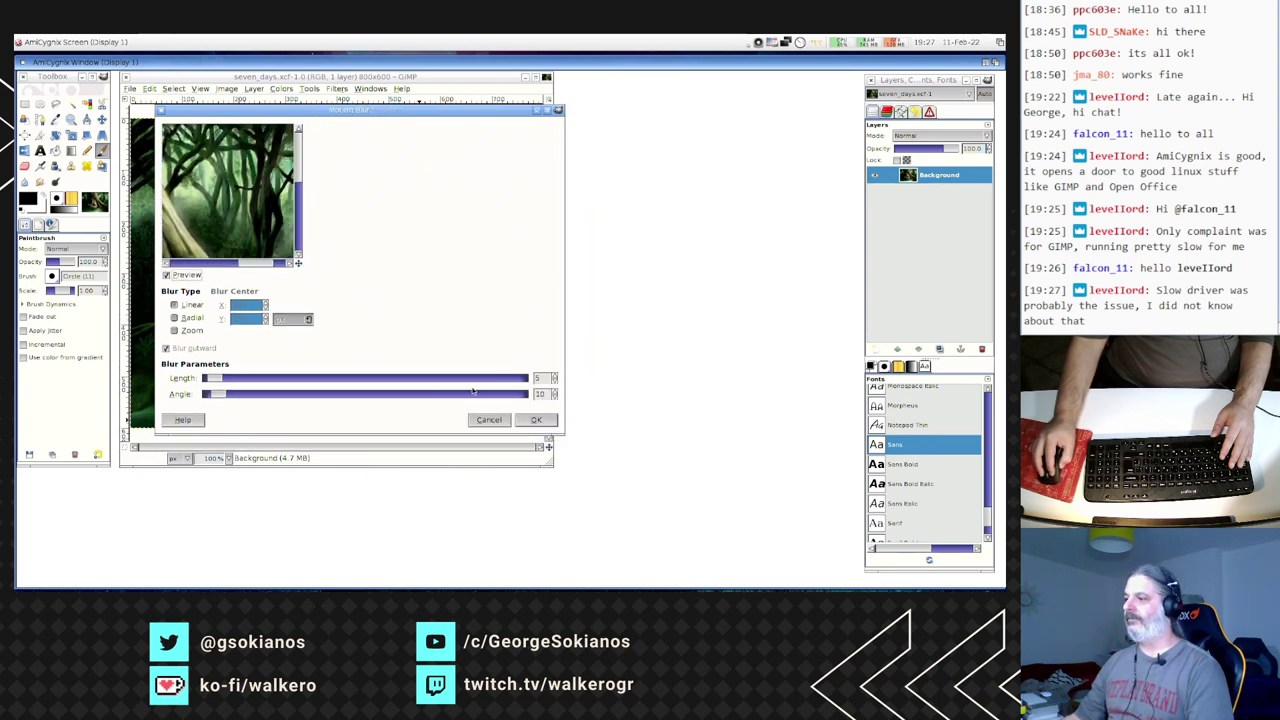
drag(563, 433, 422, 426)
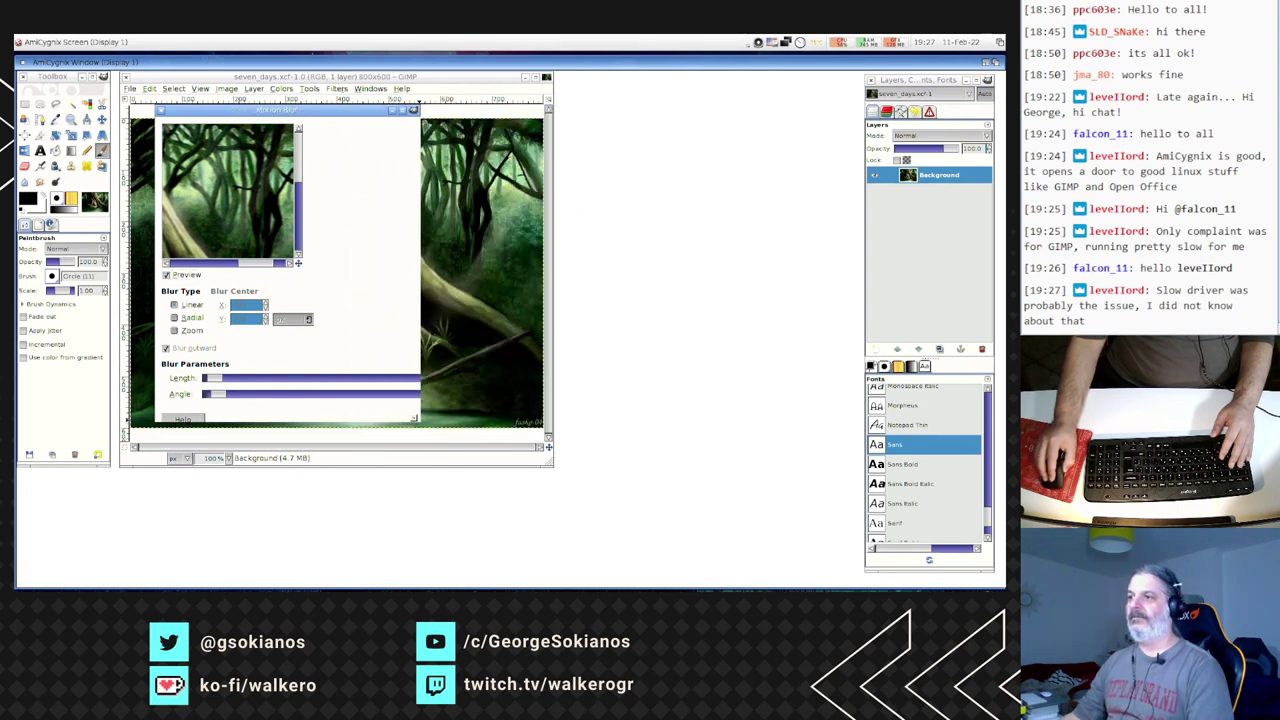
drag(284, 165, 284, 210)
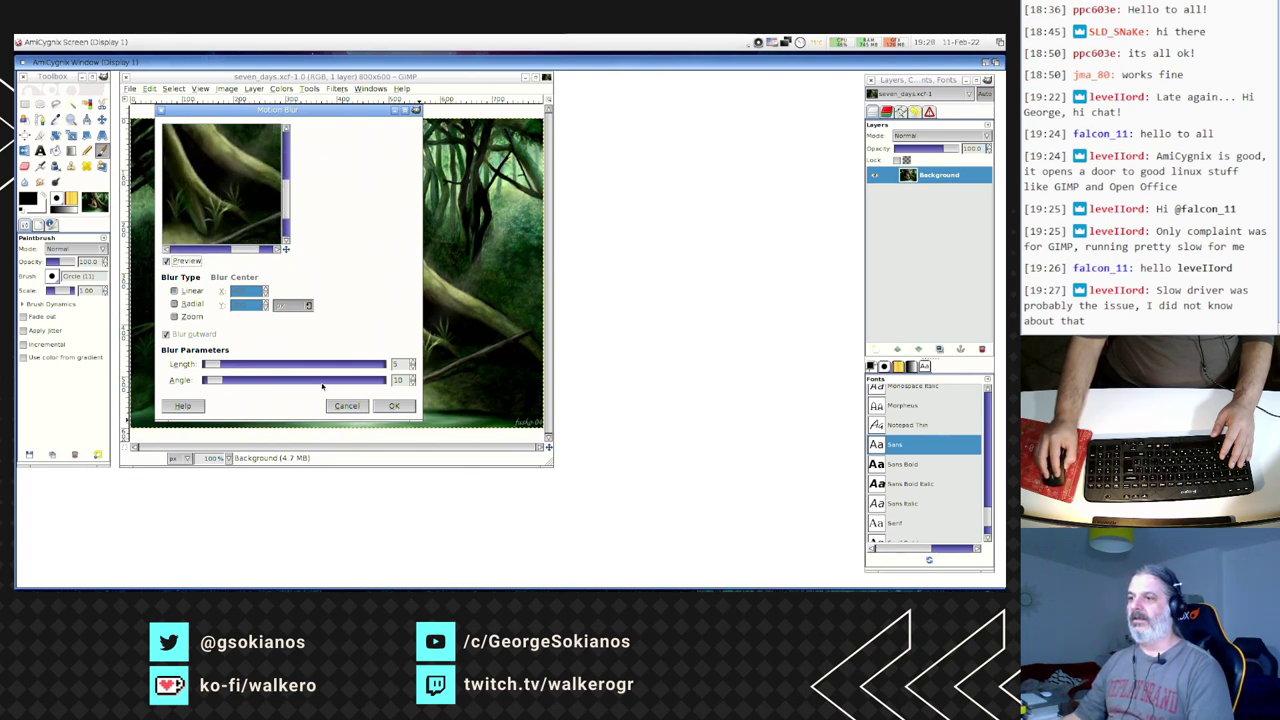
drag(237, 370, 241, 368)
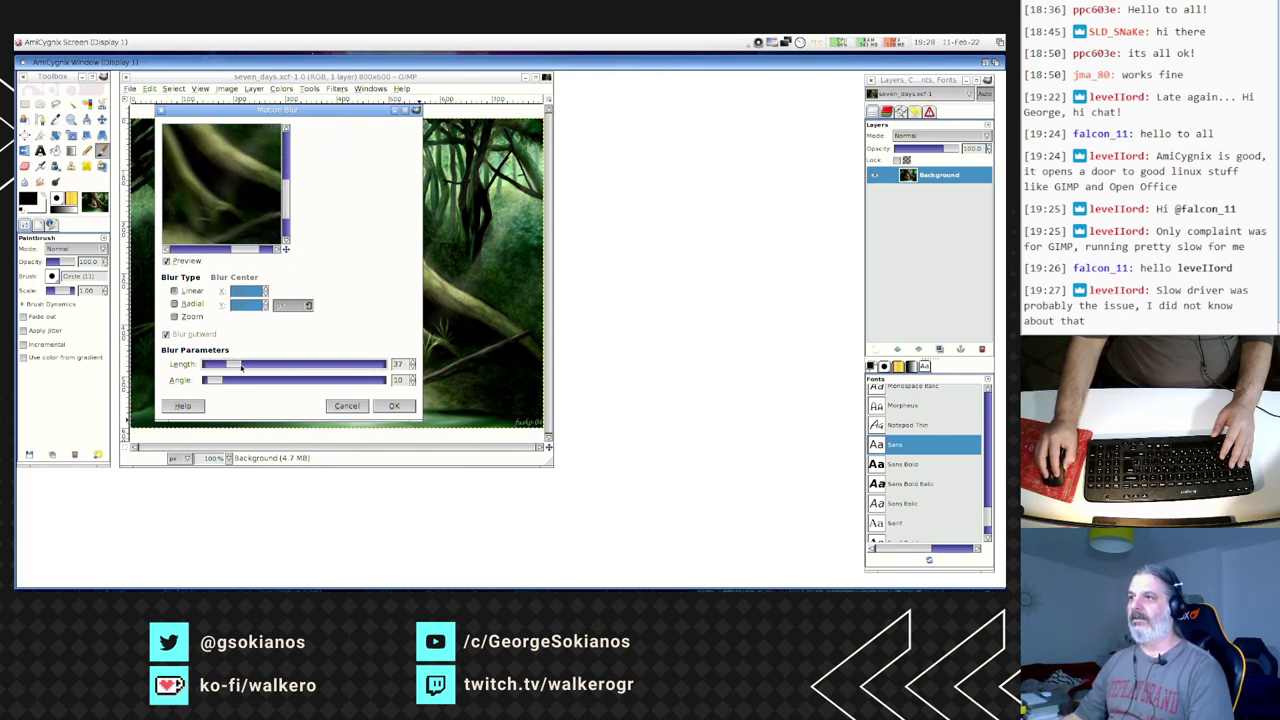
click(395, 406)
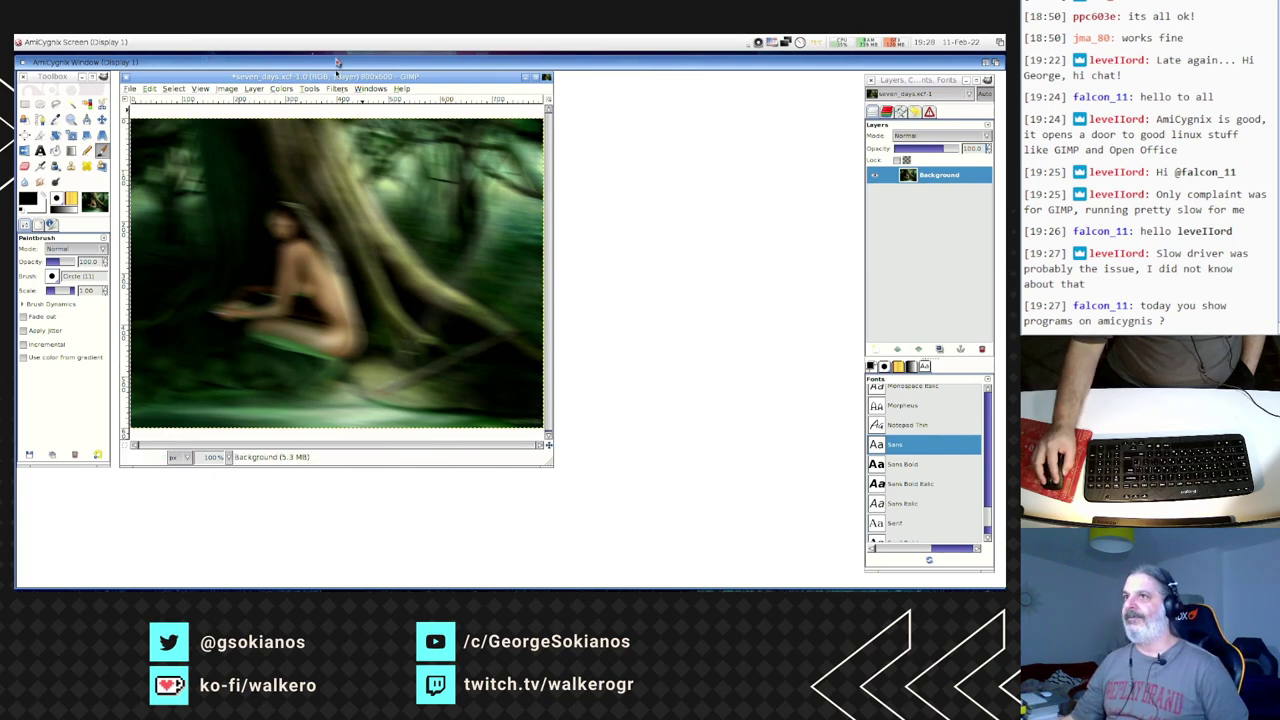
drag(338, 63, 338, 61)
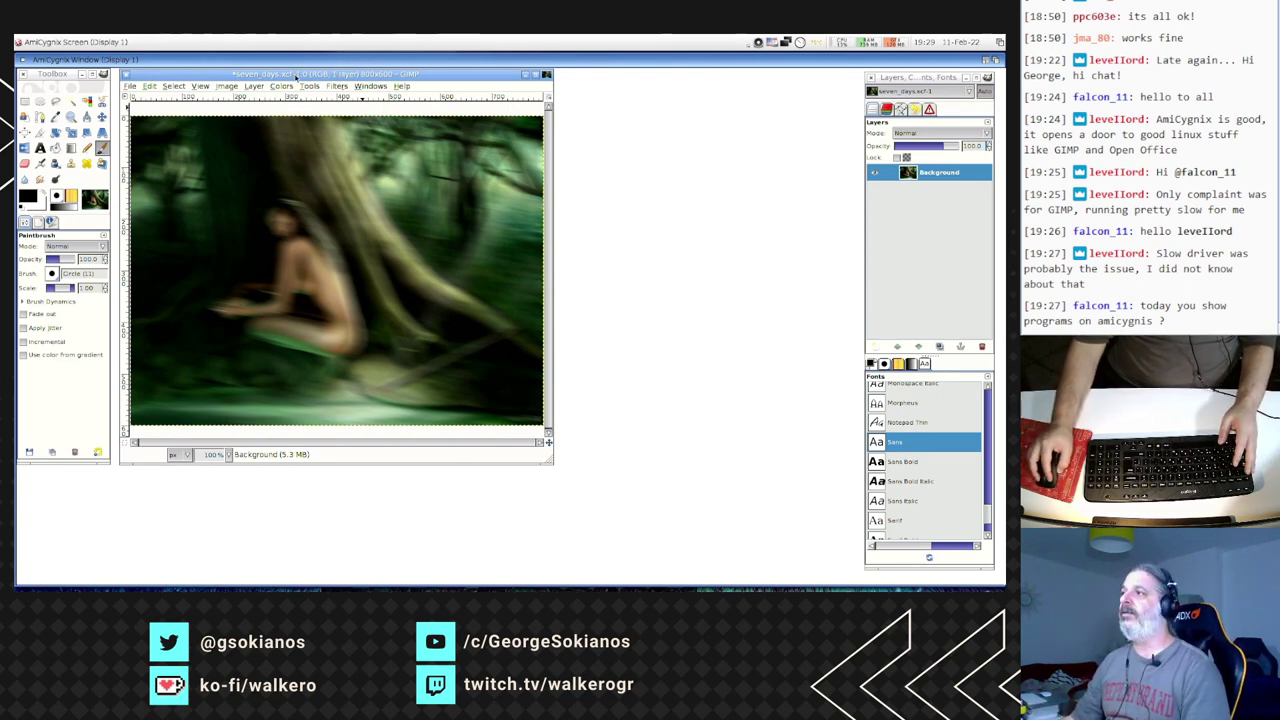
drag(295, 76, 310, 81)
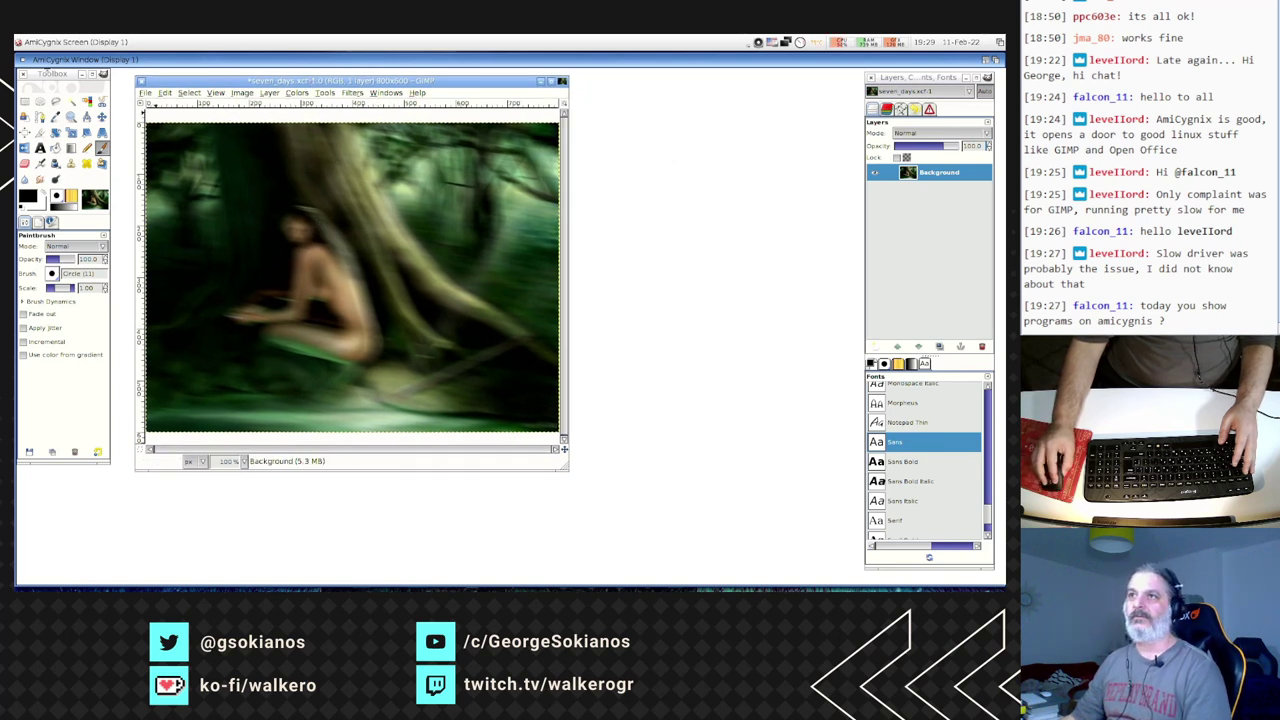
drag(45, 73, 55, 82)
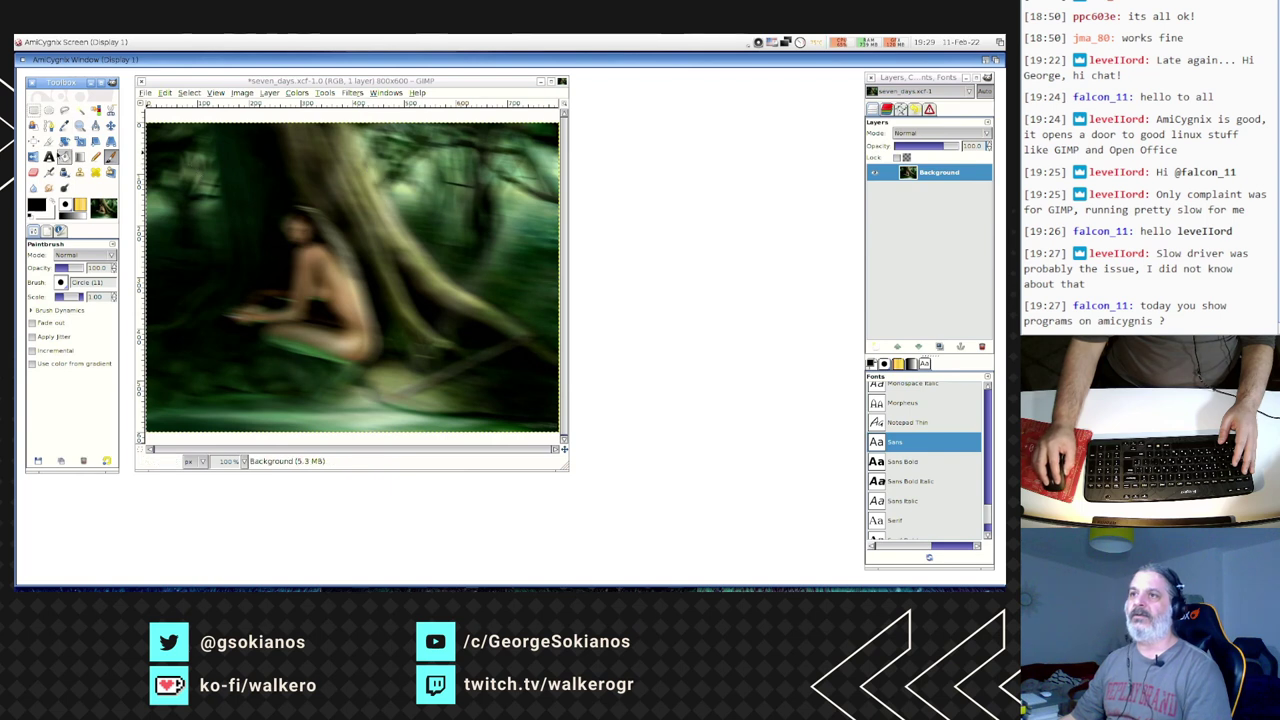
- Paint a black scribble, set the foreground to red F11414, then paint a red stroke
mouse_move(218, 232)
mouse_down()
mouse_move(300, 314)
mouse_move(490, 375)
mouse_up()
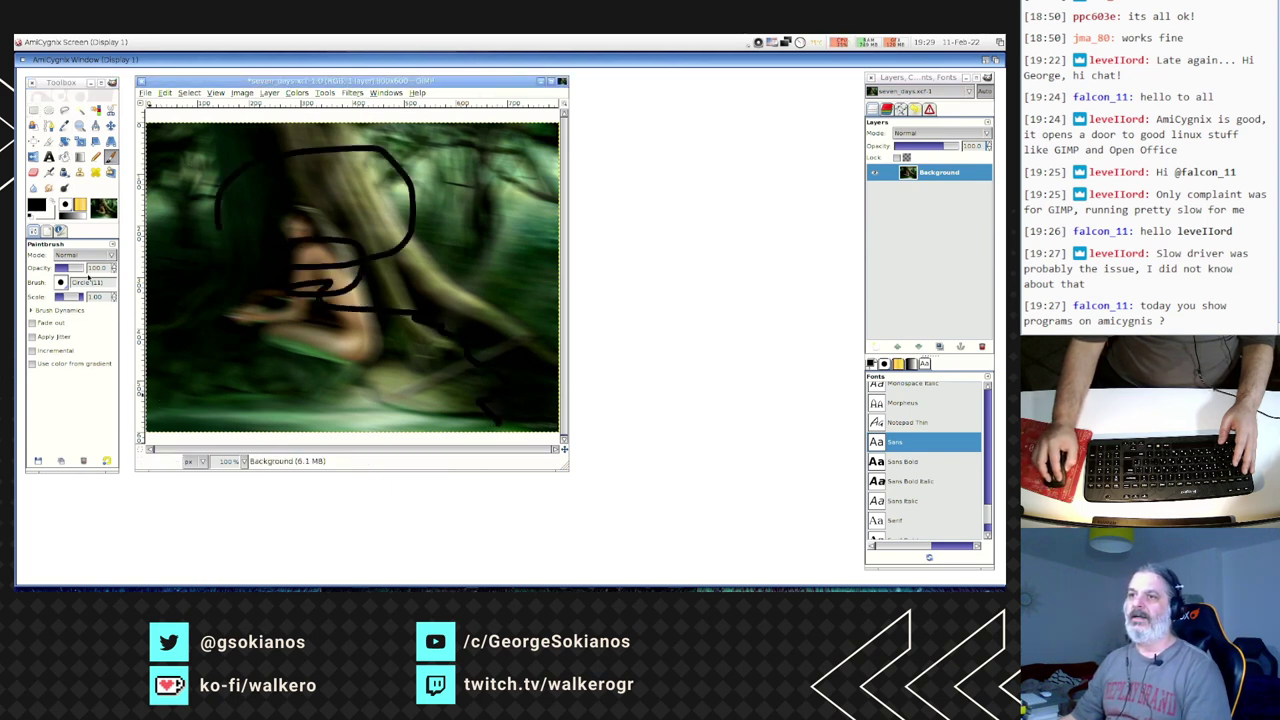
click(36, 204)
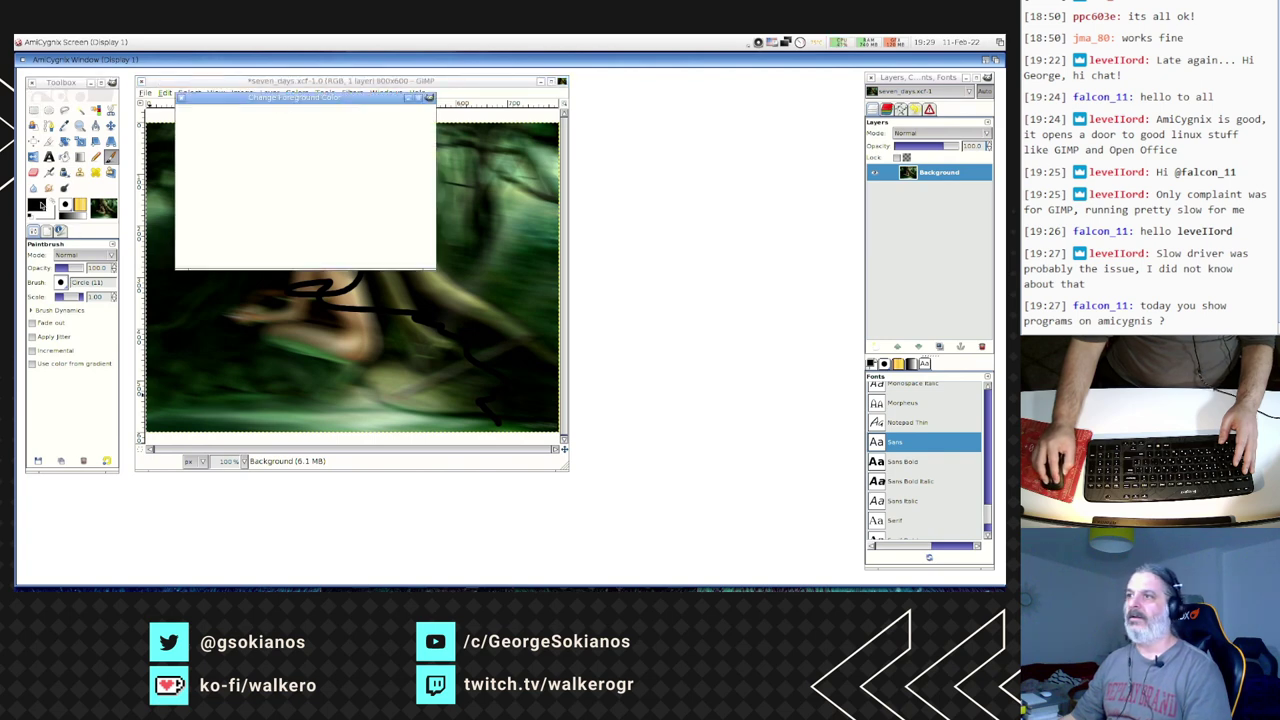
click(256, 131)
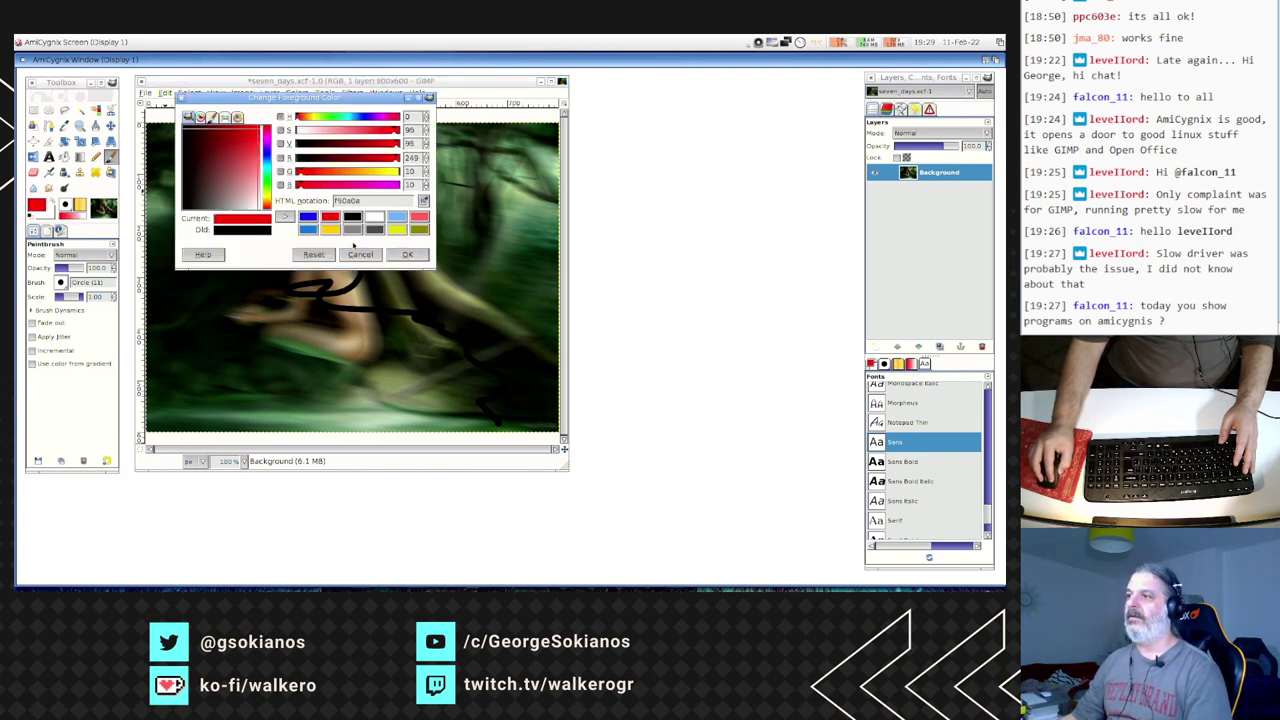
click(407, 254)
mouse_move(393, 252)
mouse_down()
mouse_move(410, 310)
mouse_move(145, 392)
mouse_move(177, 150)
mouse_up()
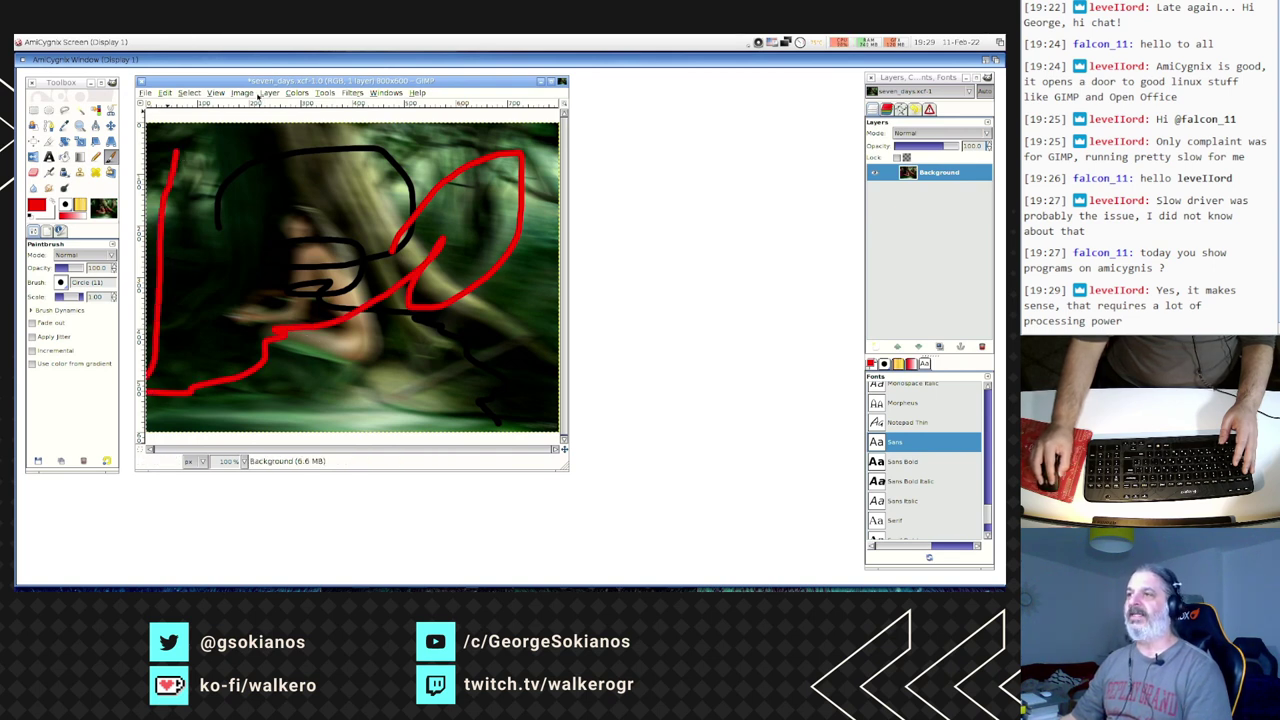
click(292, 93)
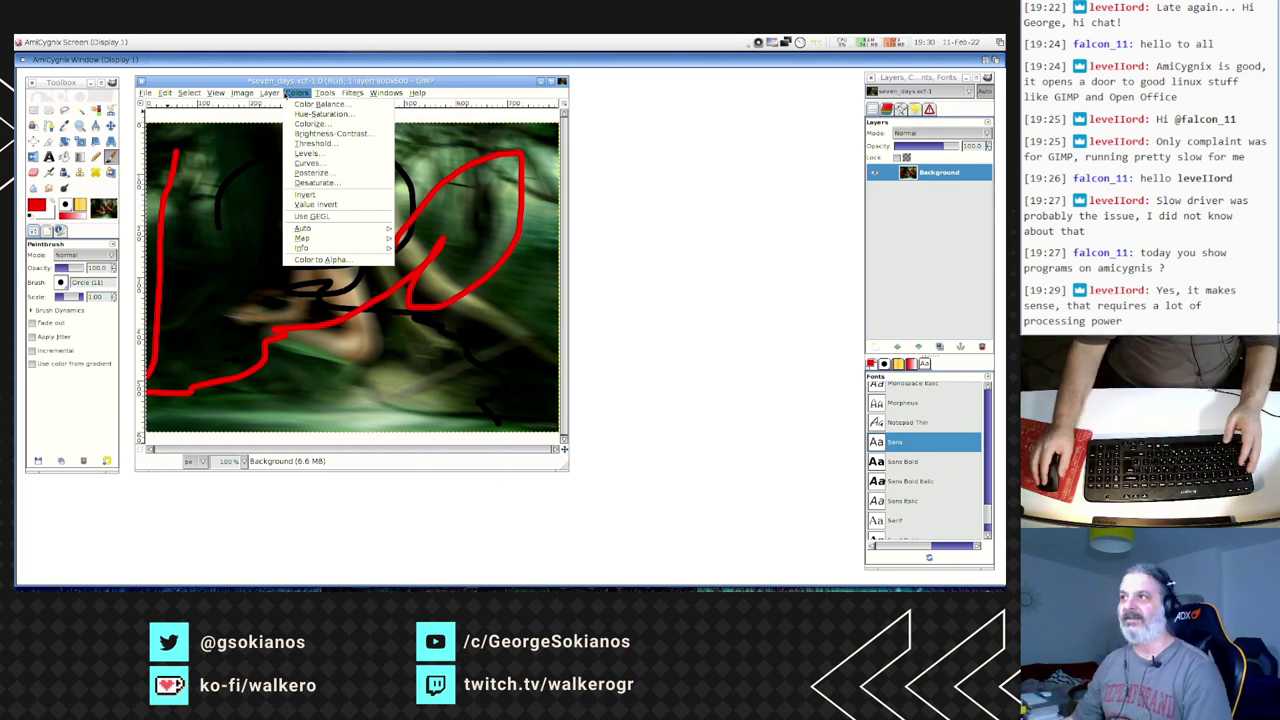
- Move along the menu bar from Colors past Tools to show the File menu's commands
mouse_move(321, 92)
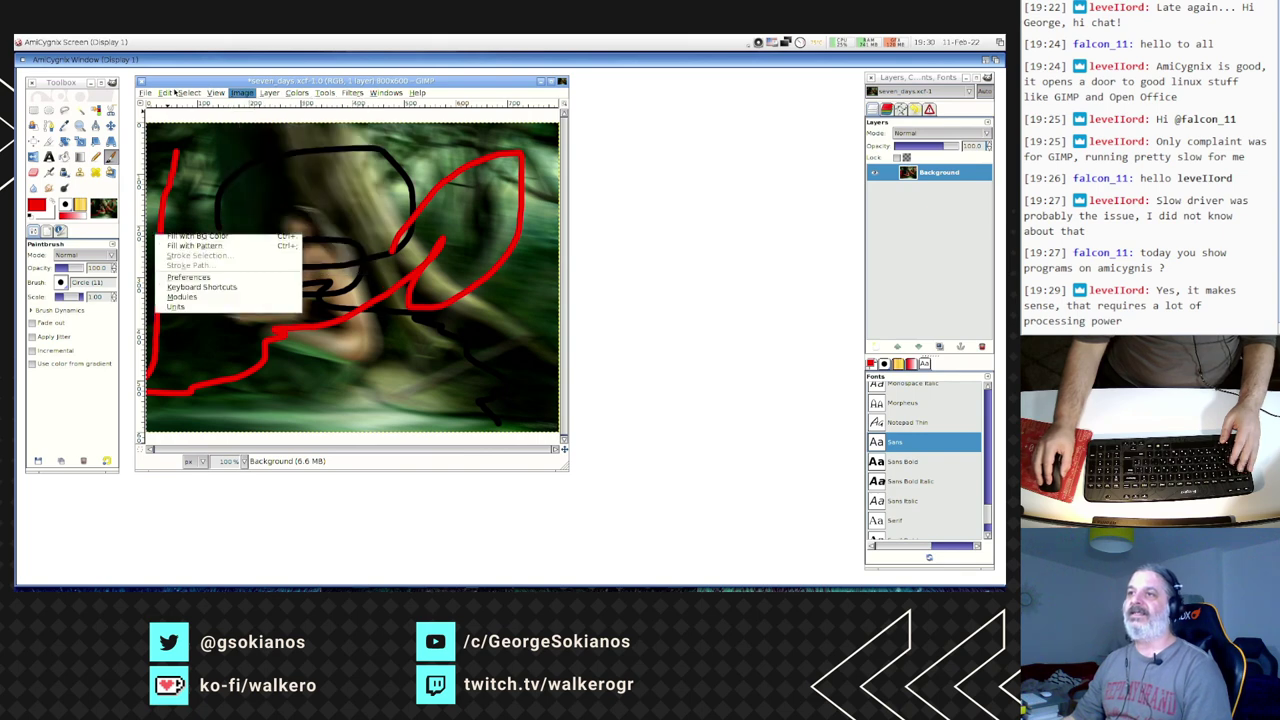
mouse_move(150, 93)
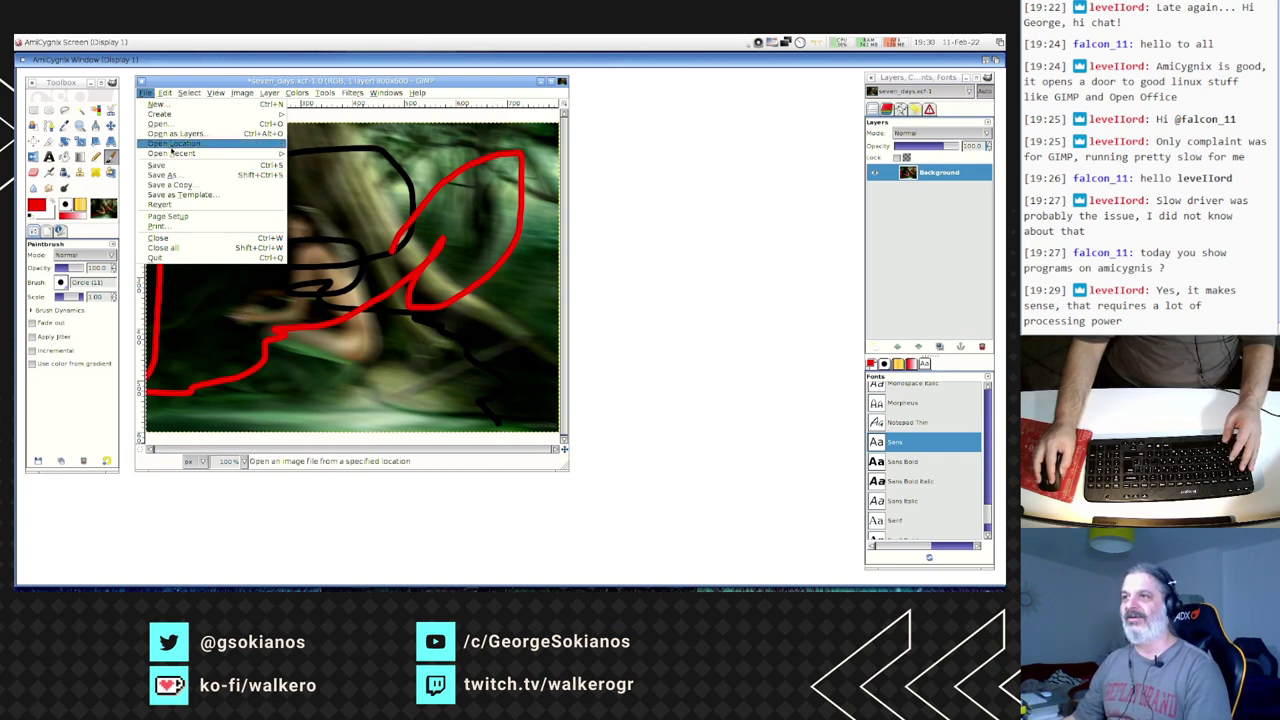
mouse_move(167, 114)
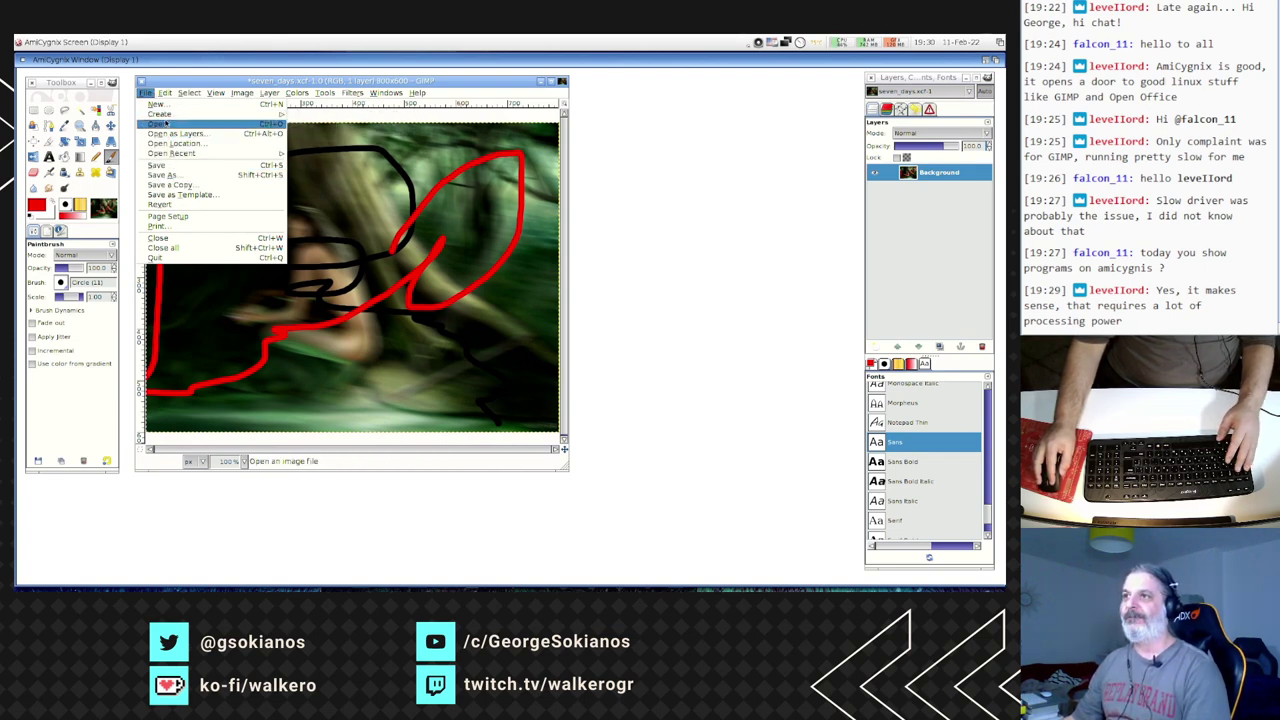
- Open 1920X1080-Wallpaper-102603.jpg from AmigaOSbeta > myHome > pictures in GIMP
click(165, 126)
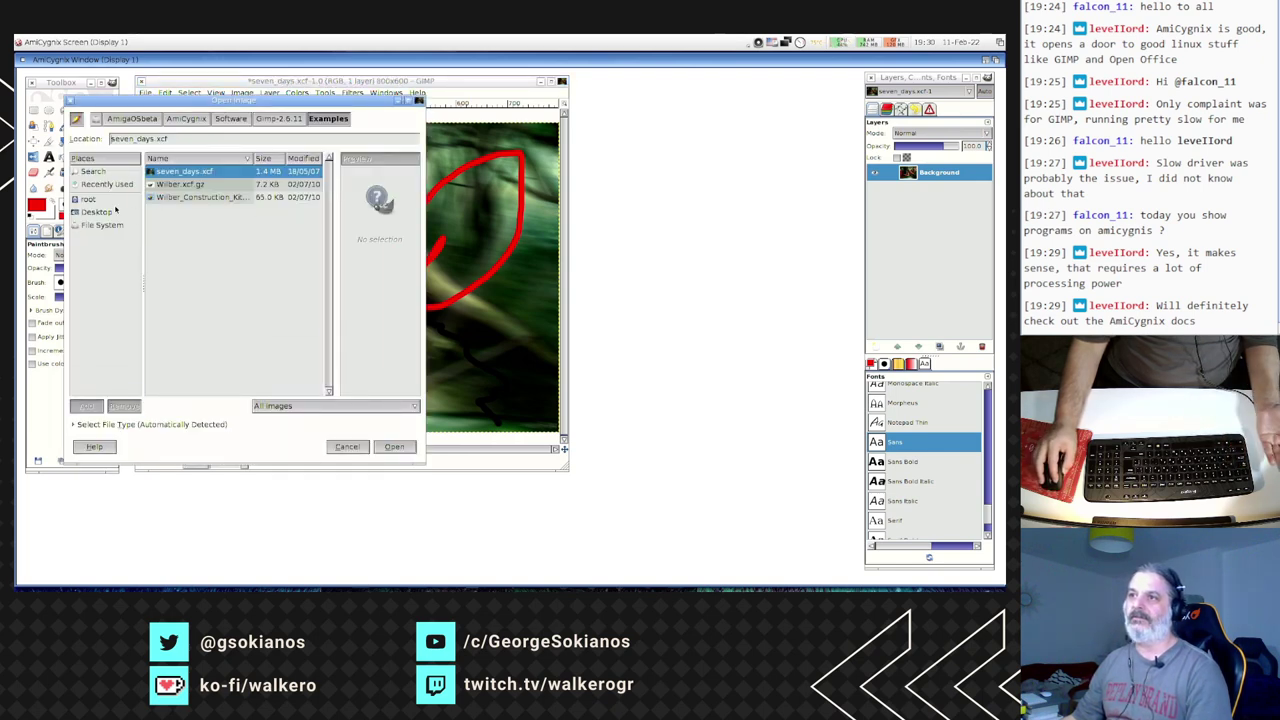
click(104, 225)
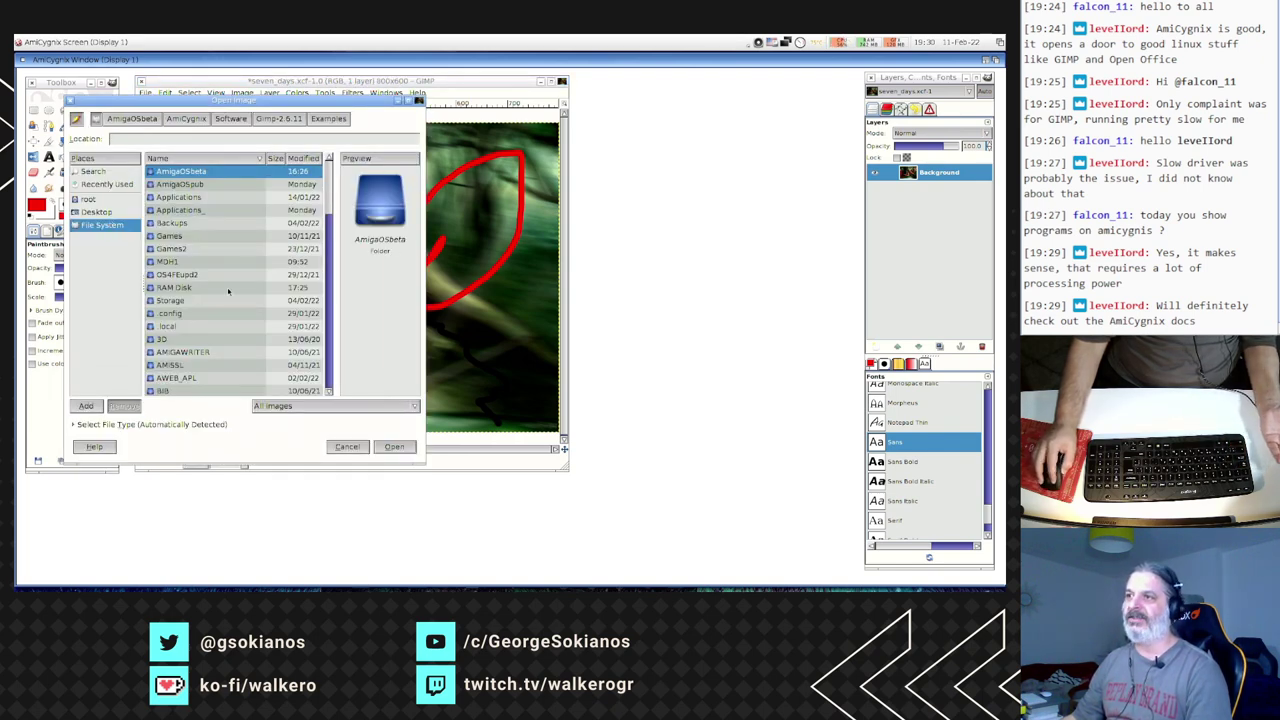
double_click(200, 175)
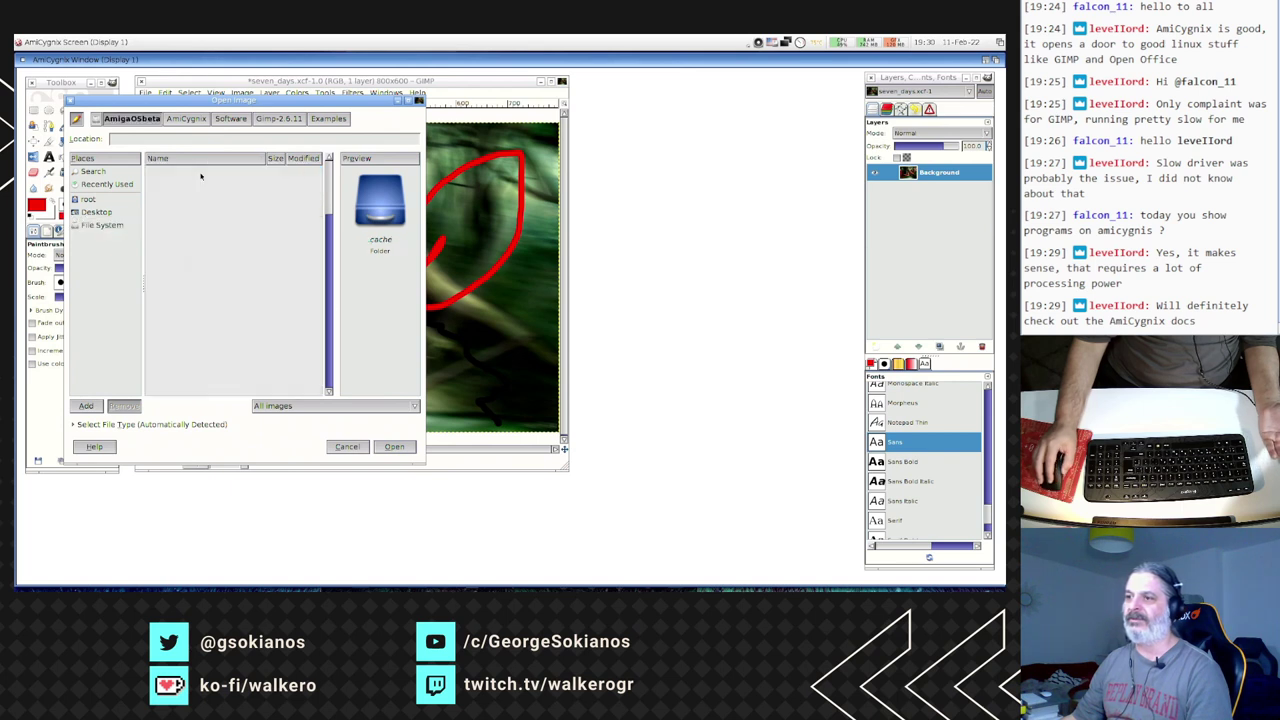
key(Down)
key(Down)
key(Down)
key(Down)
key(Down)
key(Down)
key(Down)
key(Down)
key(Down)
key(Down)
key(Down)
key(Down)
key(Down)
key(Down)
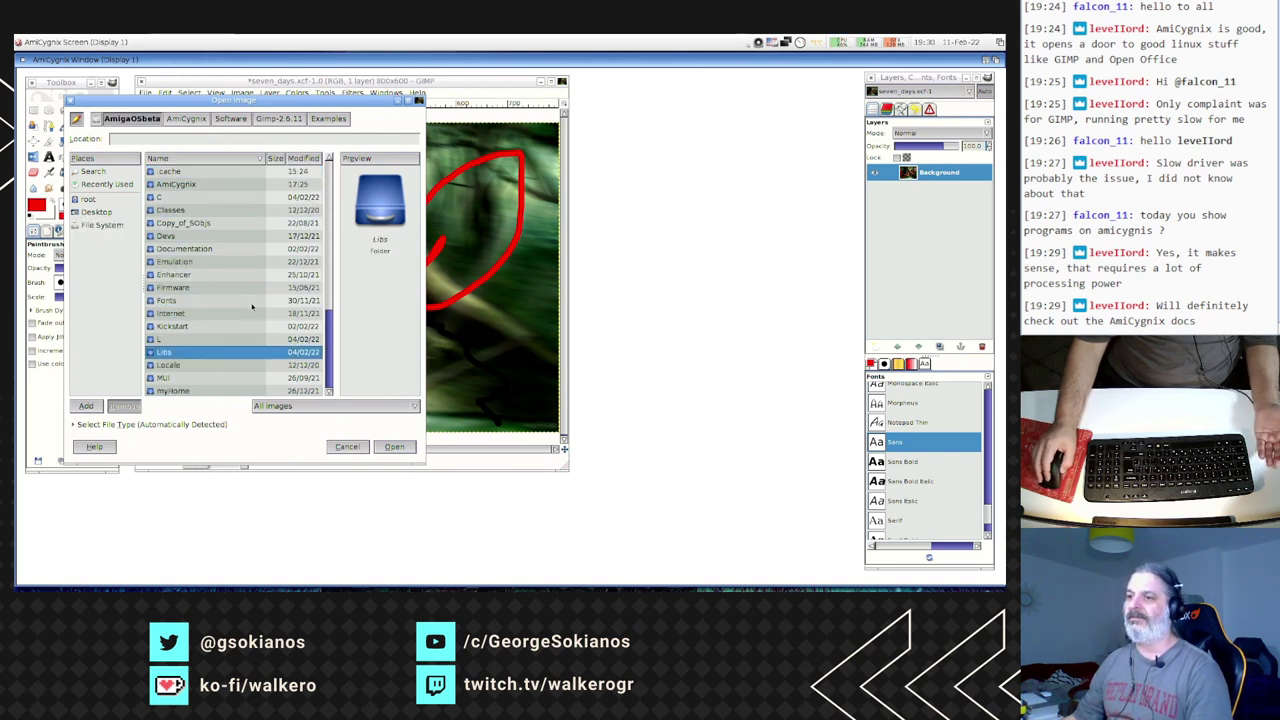
key(Down)
key(Down)
key(Down)
key(Down)
key(Down)
double_click(183, 364)
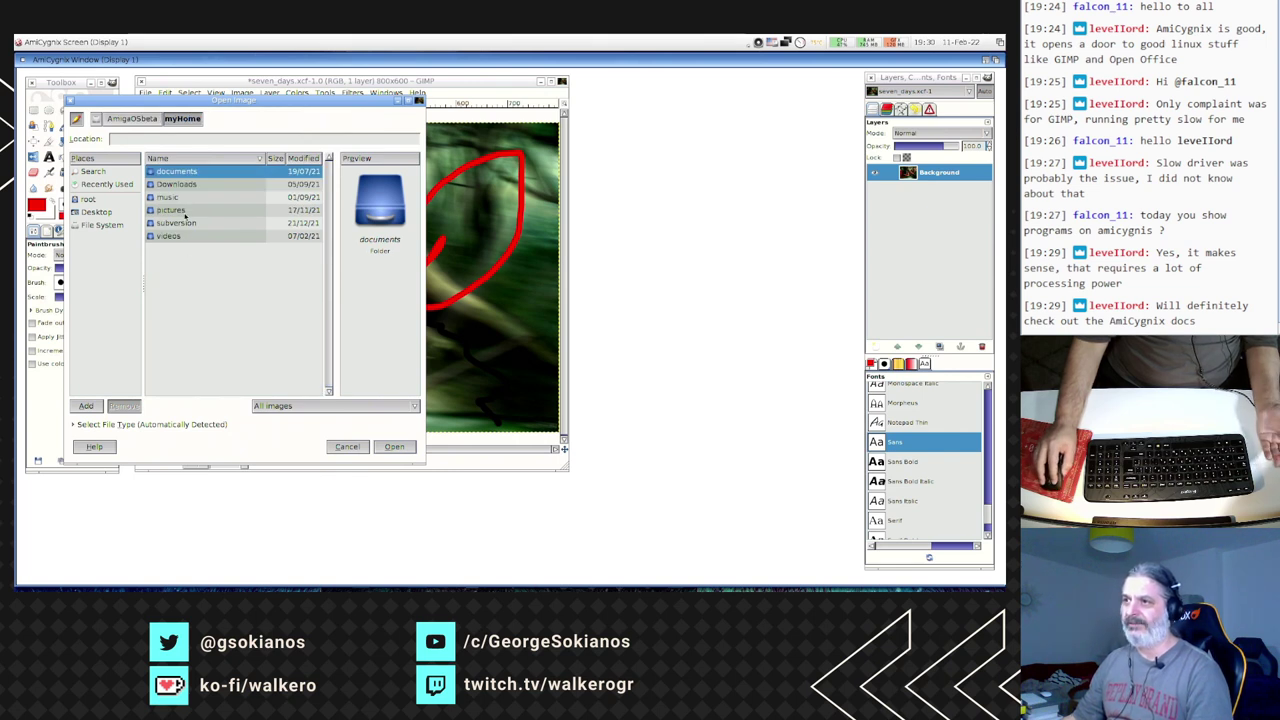
double_click(185, 211)
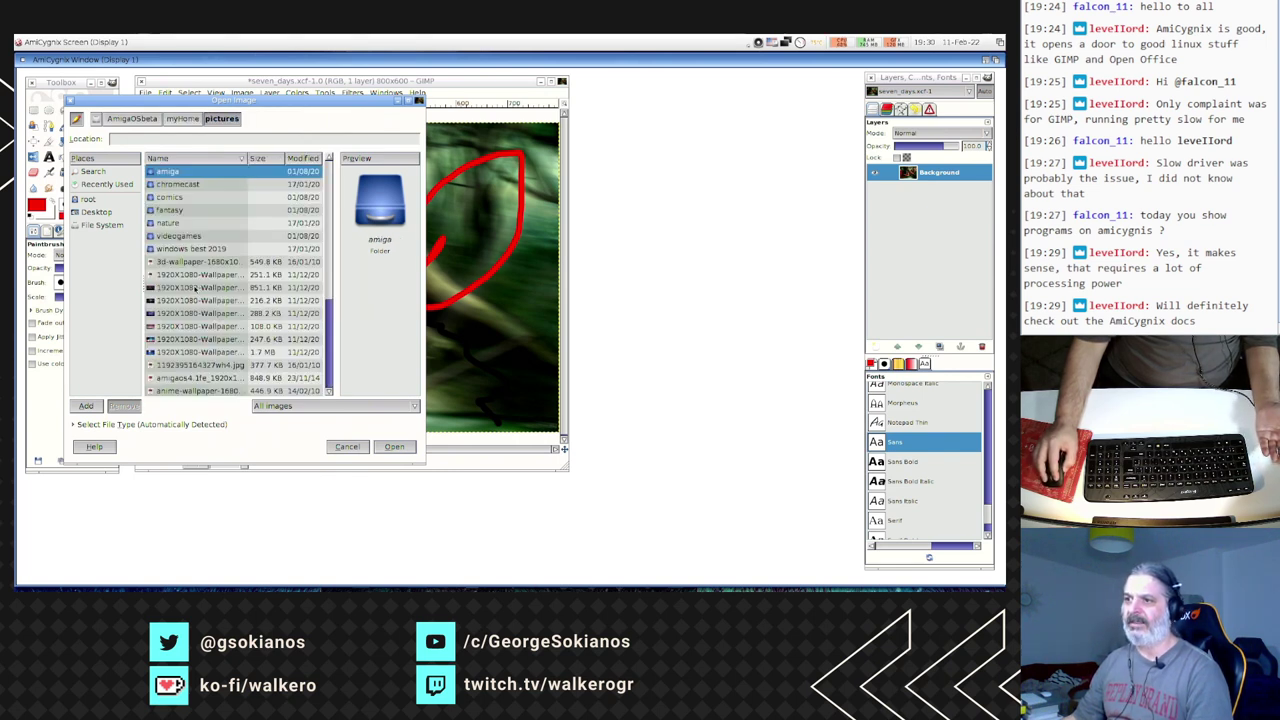
double_click(192, 339)
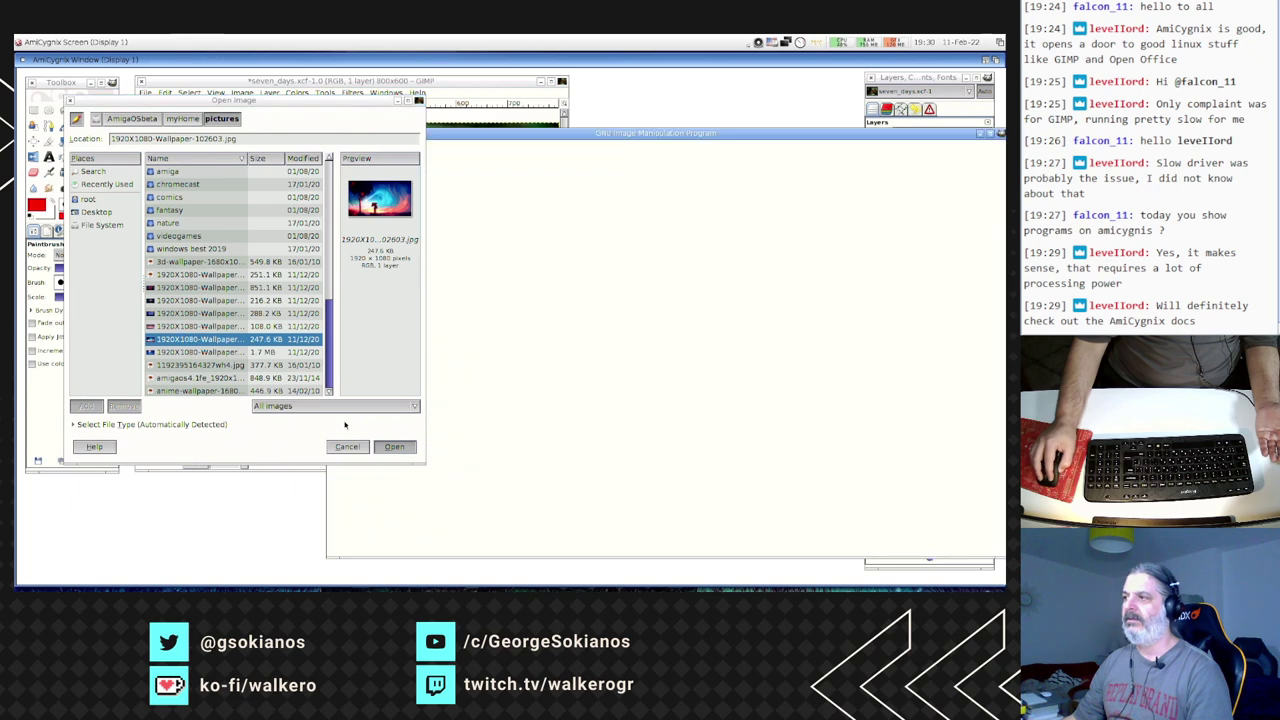
drag(542, 135, 344, 78)
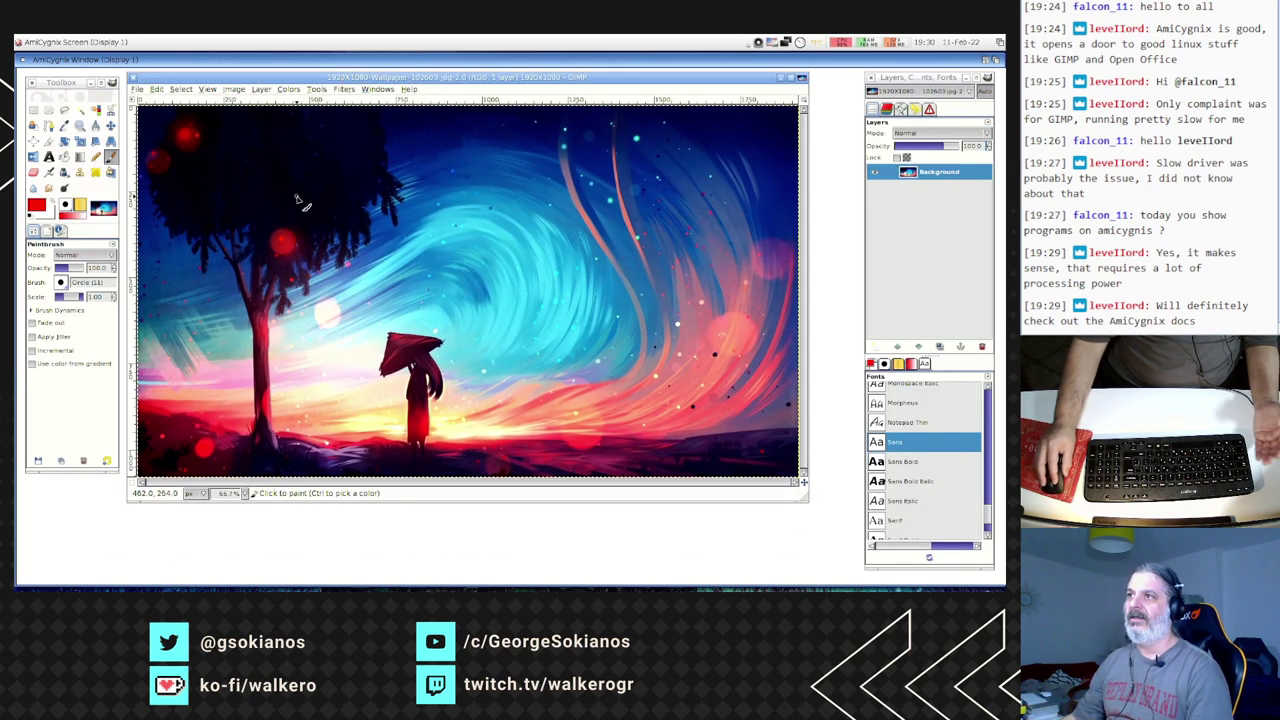
- Shift the wallpaper window down and right so the seven_days window's title shows behind it
drag(258, 80, 266, 107)
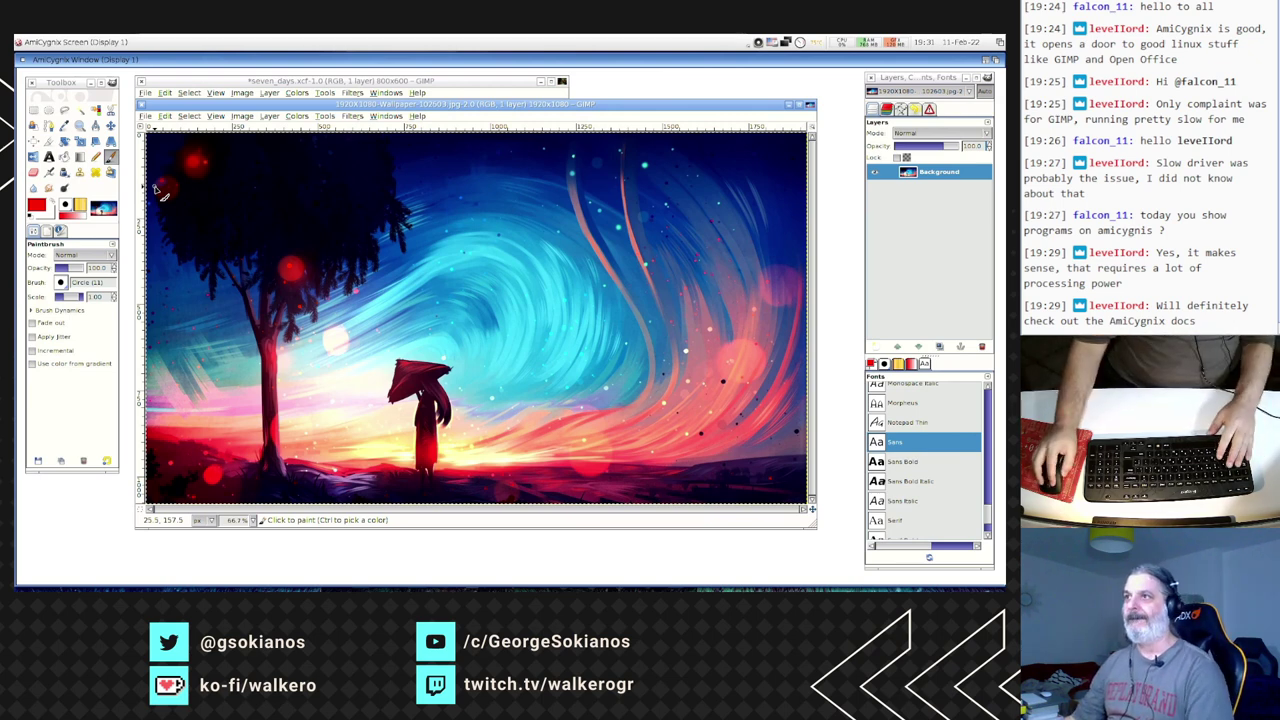
drag(282, 102, 285, 113)
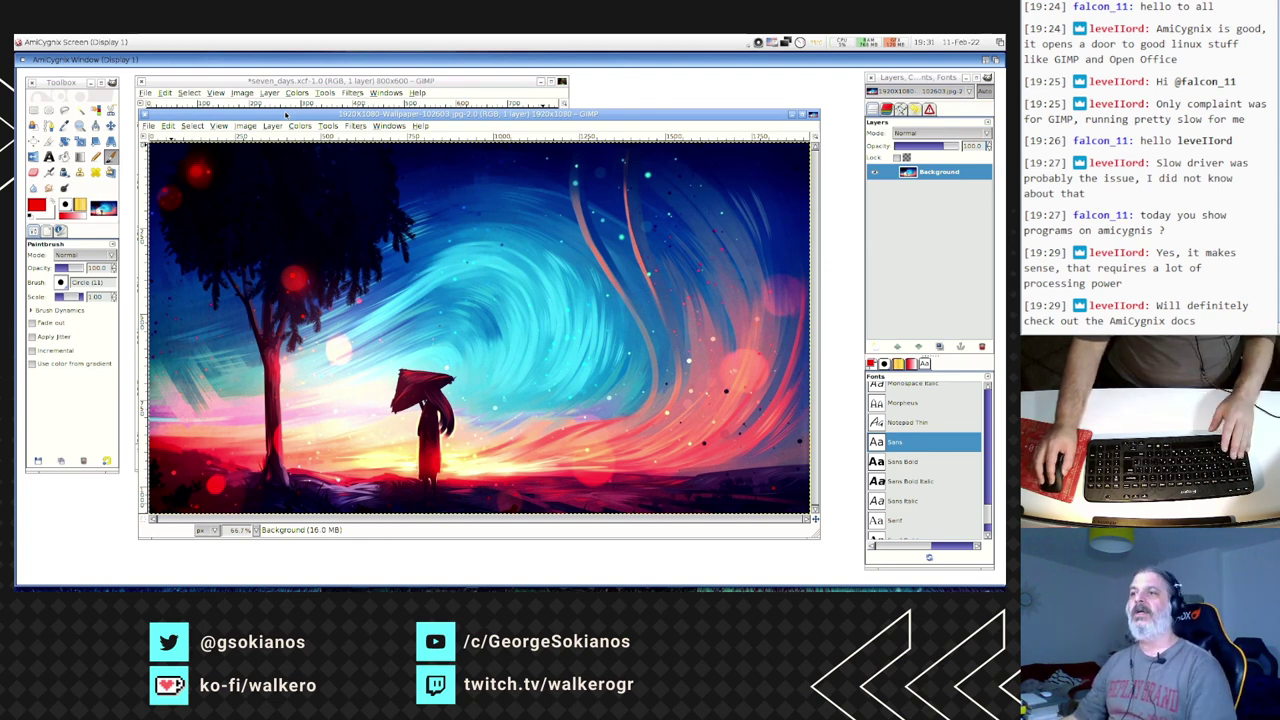
drag(281, 118, 288, 120)
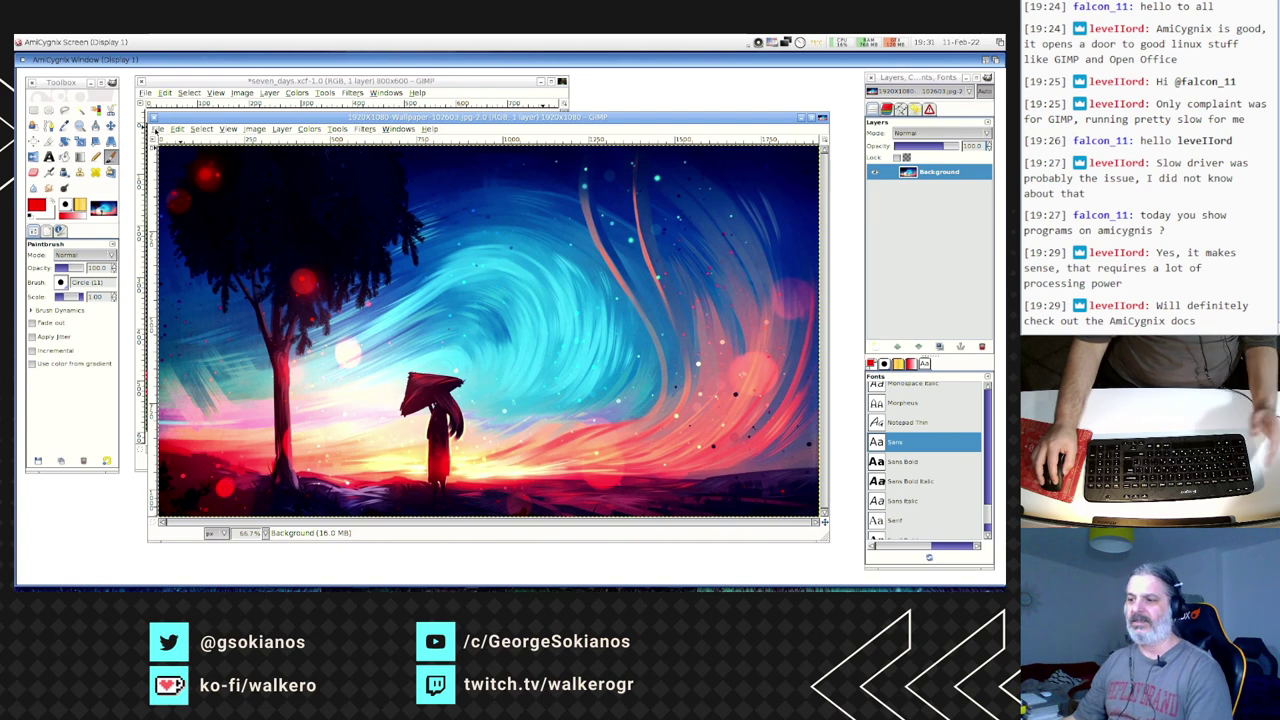
click(157, 130)
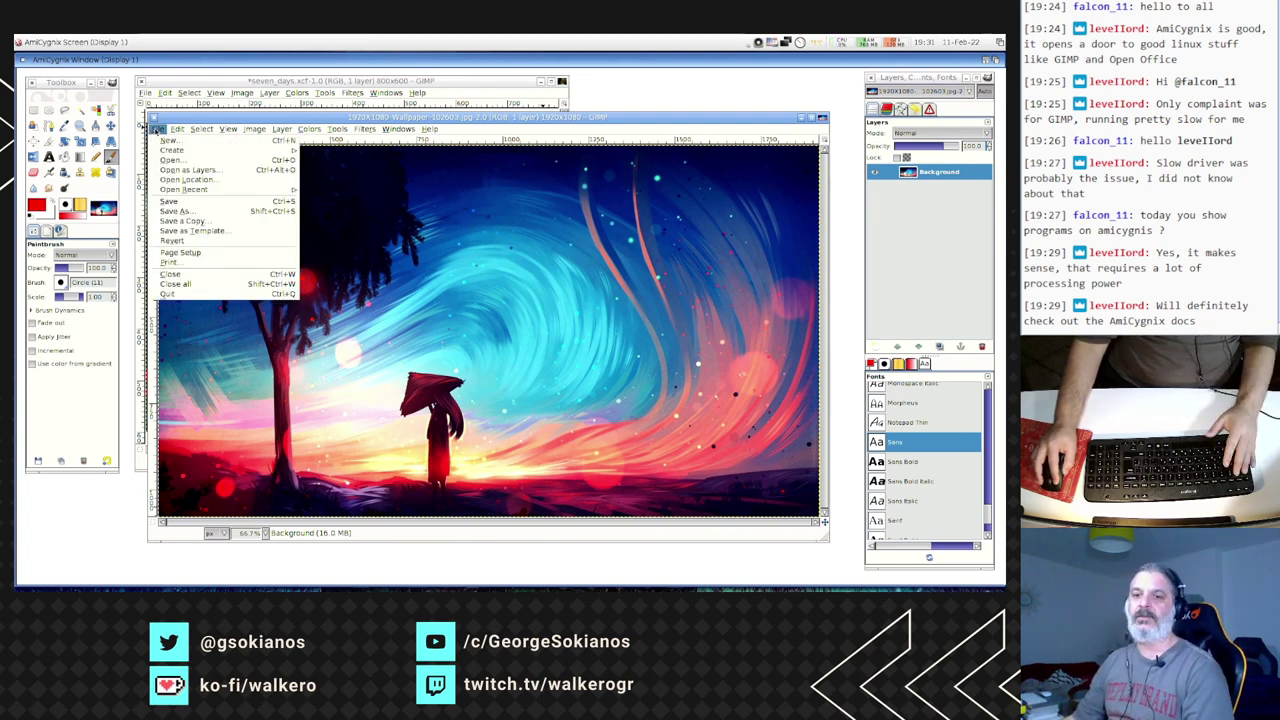
click(157, 130)
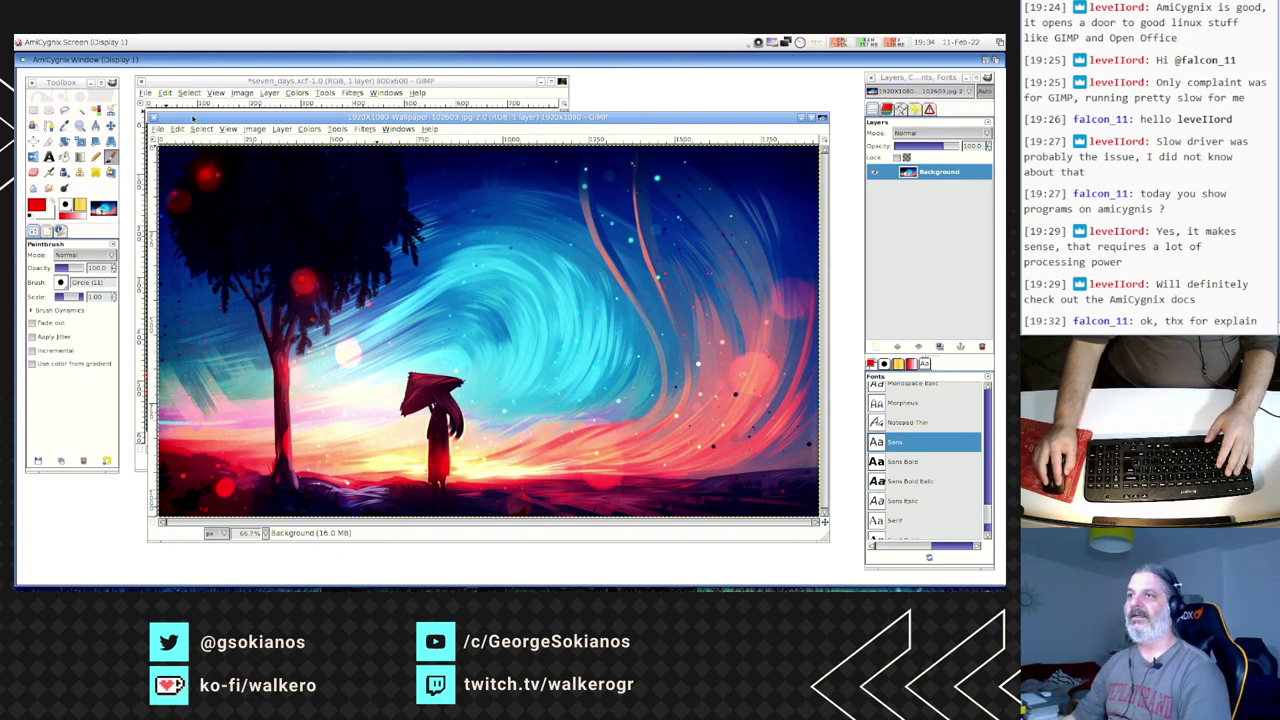
- Close the wallpaper image, quit GIMP without saving, and close the Gimp-2.6.11 drawer
click(153, 117)
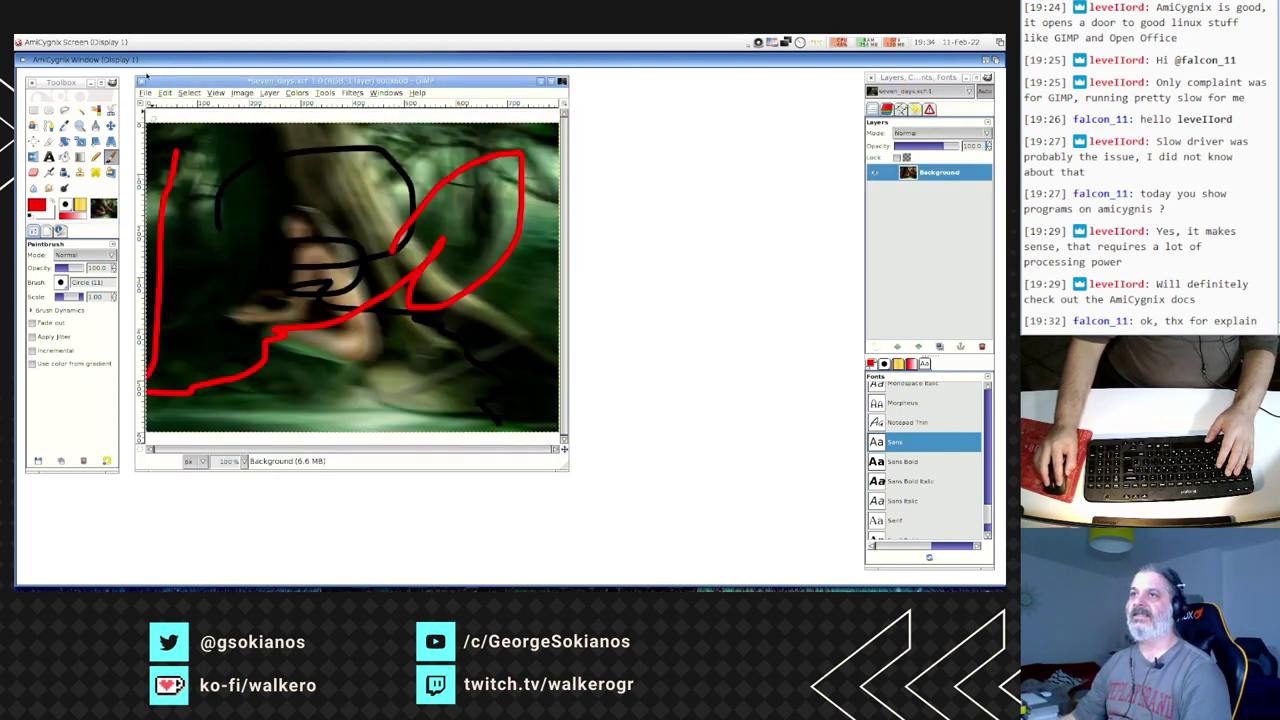
click(62, 81)
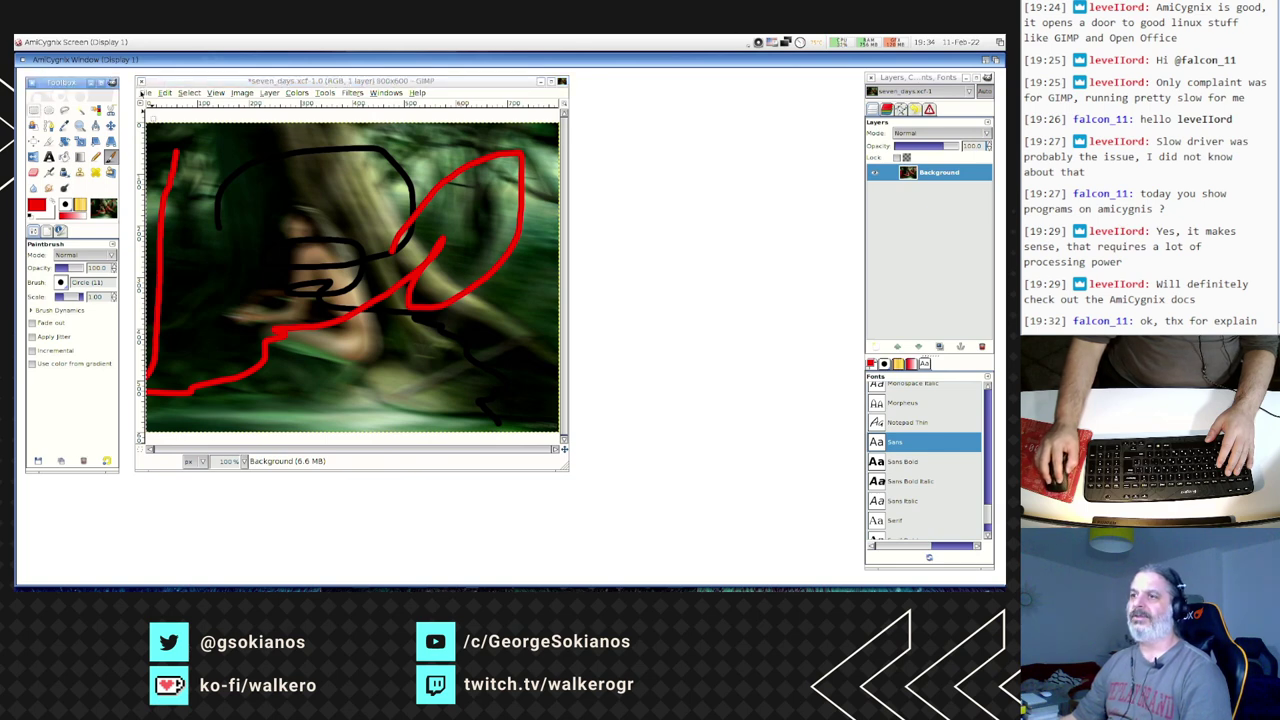
click(143, 92)
click(162, 260)
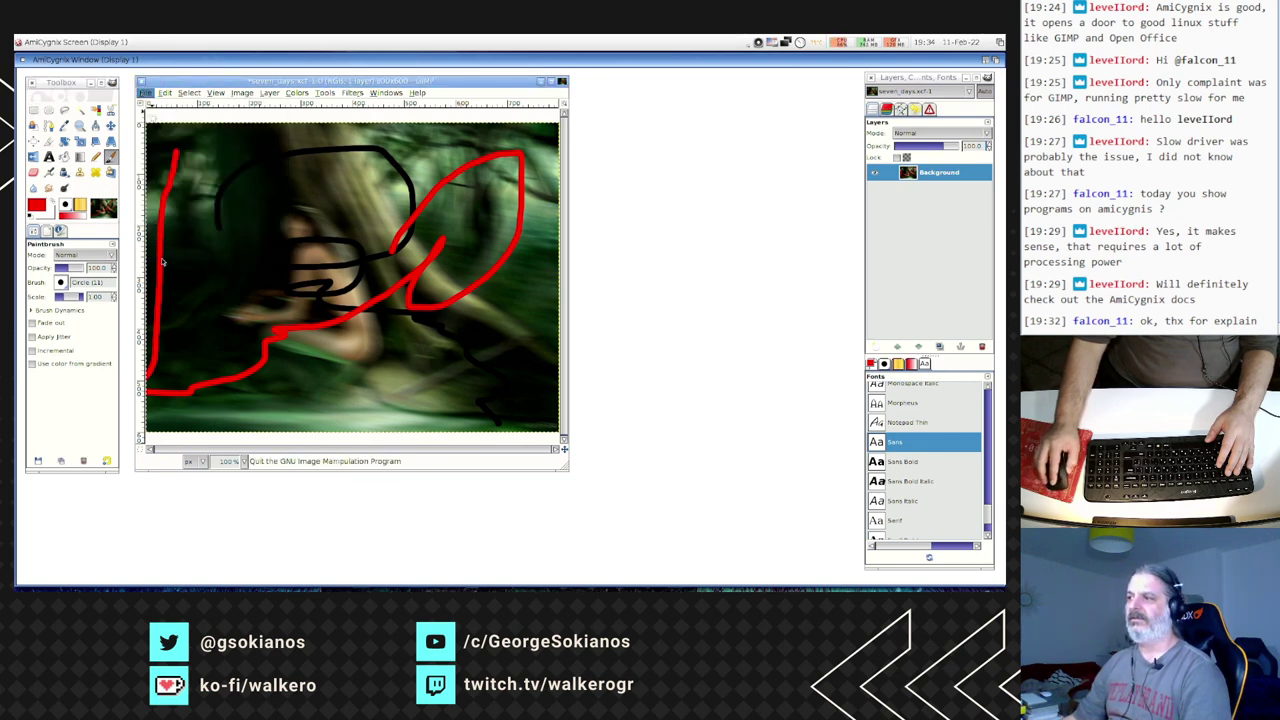
key(Escape)
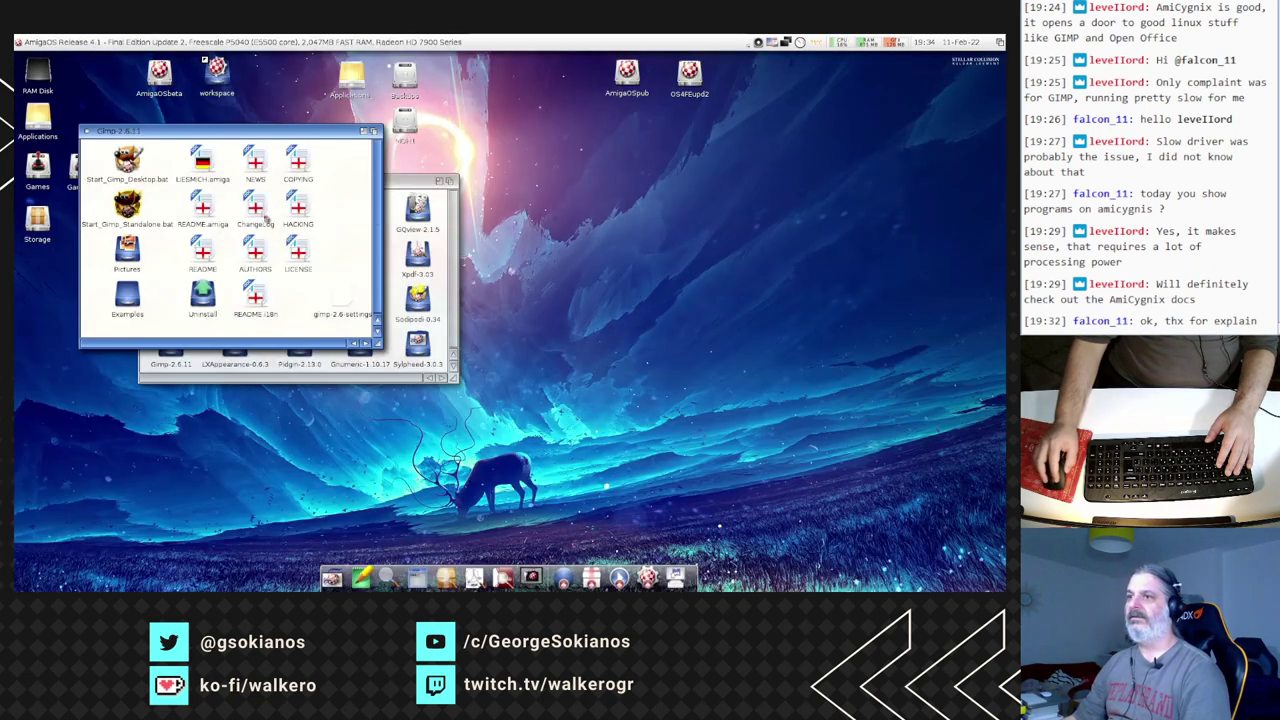
click(87, 133)
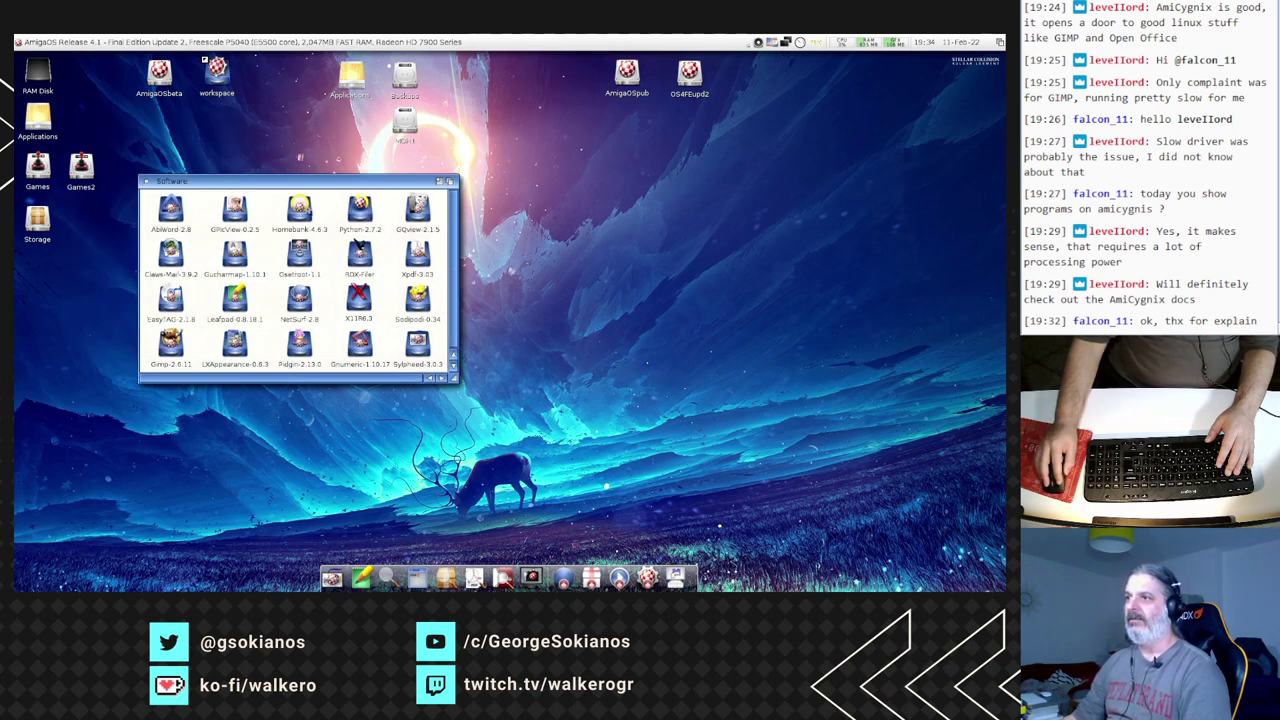
- Launch HomeBank 4.6.3 via Start_Homebank_Standalone.bat with default AmiCygnix settings, window moved up-left
double_click(299, 210)
double_click(171, 176)
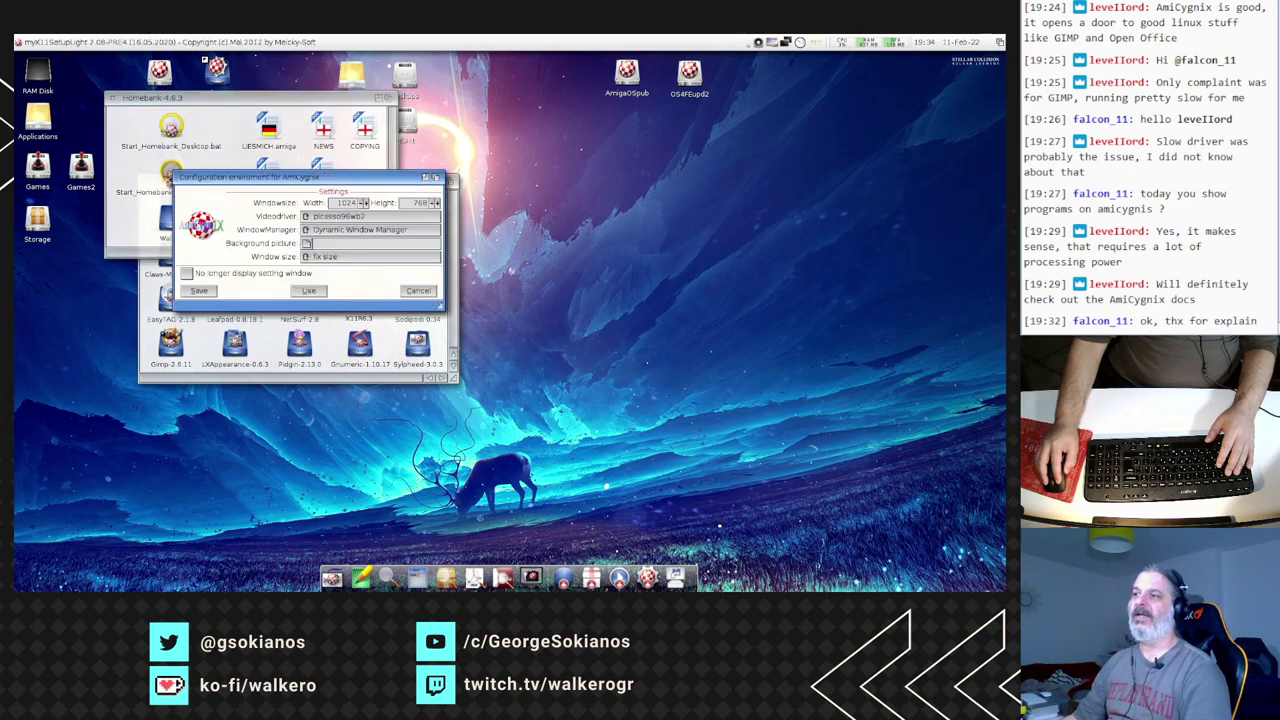
click(326, 290)
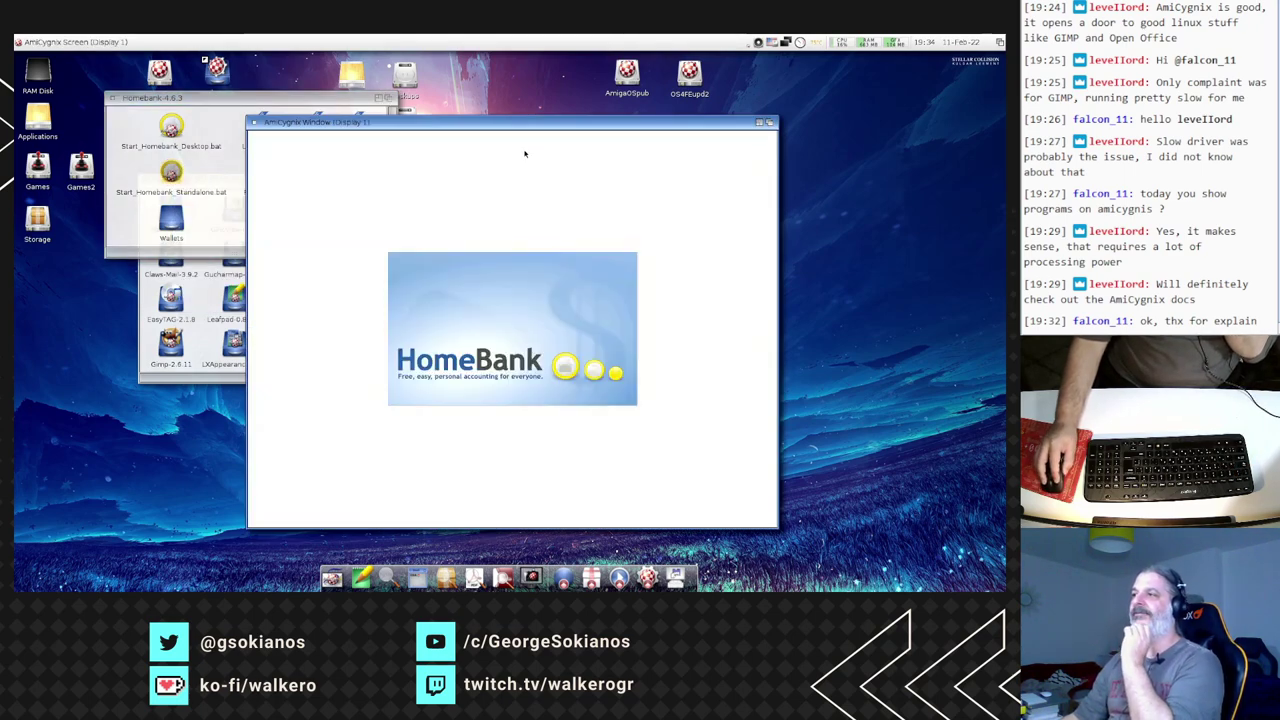
drag(521, 126, 391, 101)
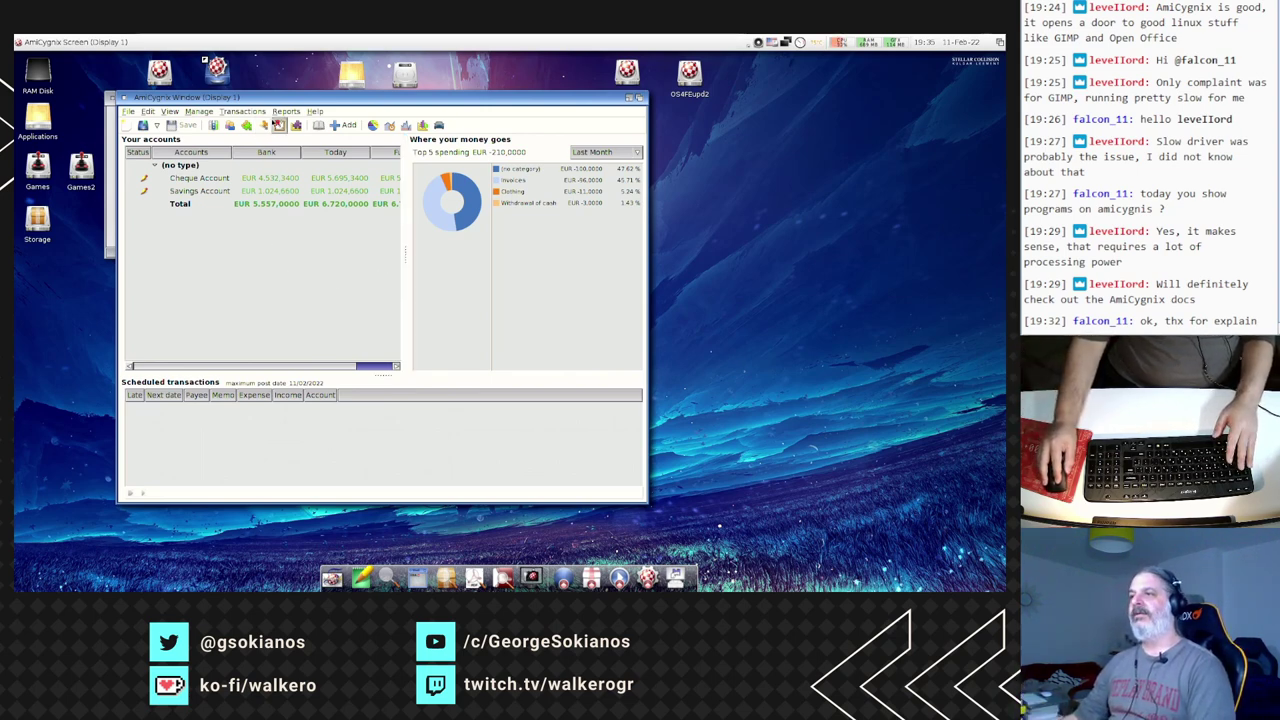
- View and dismiss HomeBank's About version information
click(316, 111)
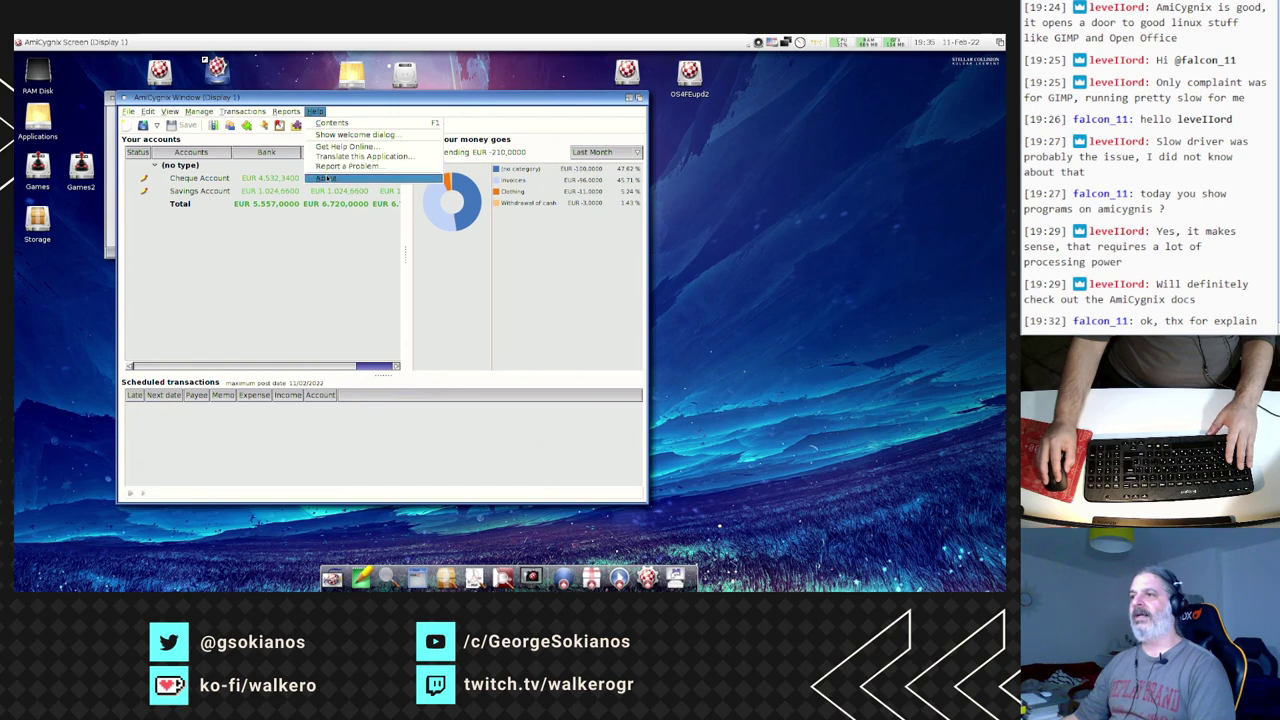
click(327, 177)
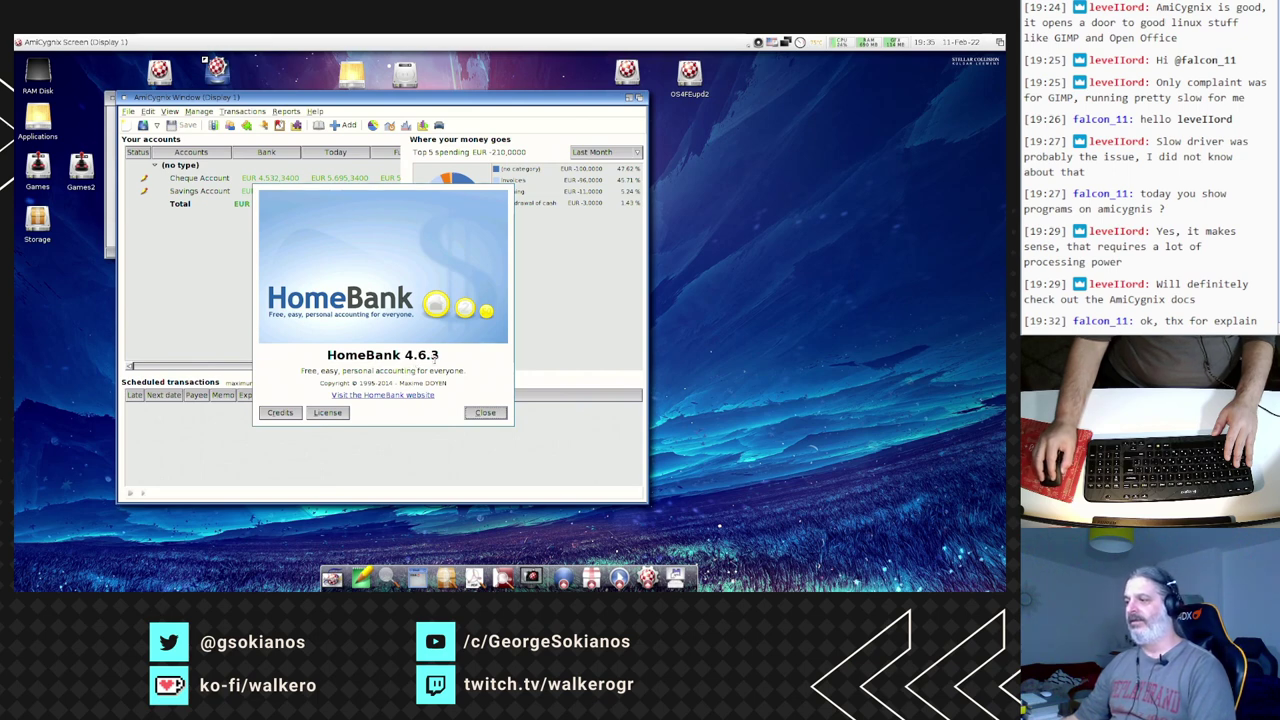
click(483, 413)
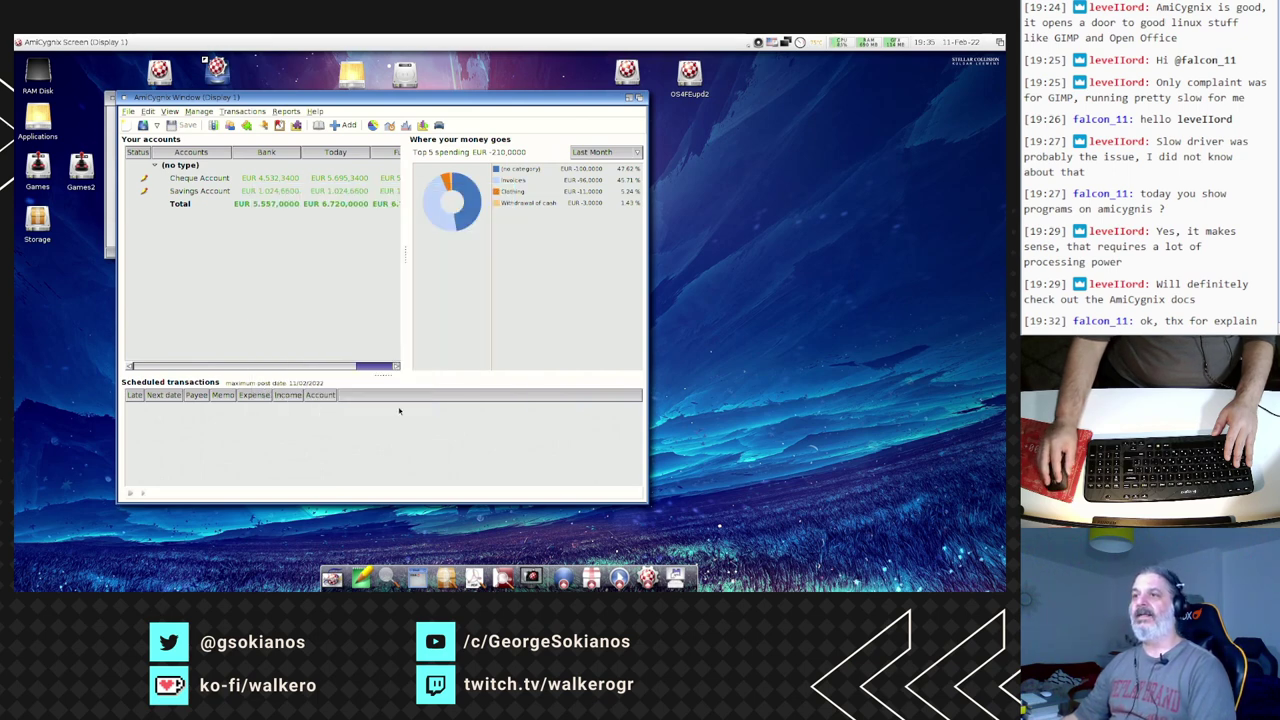
- Browse the File menu, then quit HomeBank
click(128, 112)
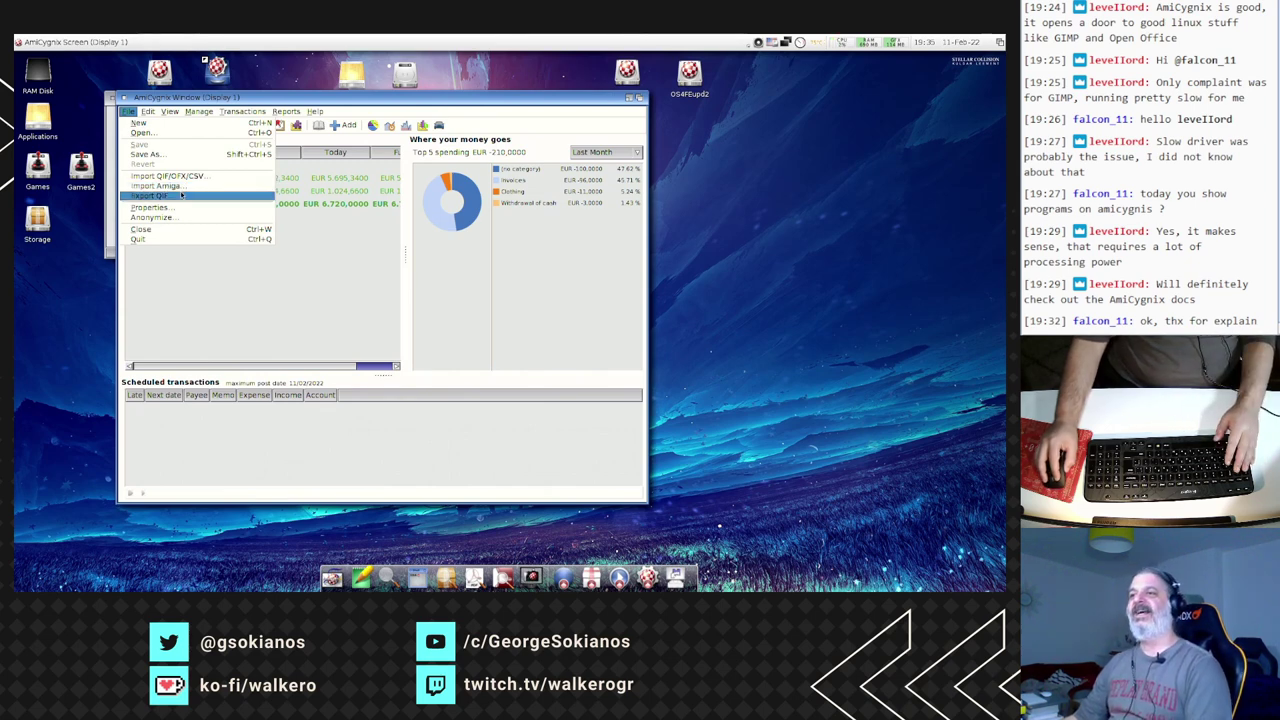
click(177, 257)
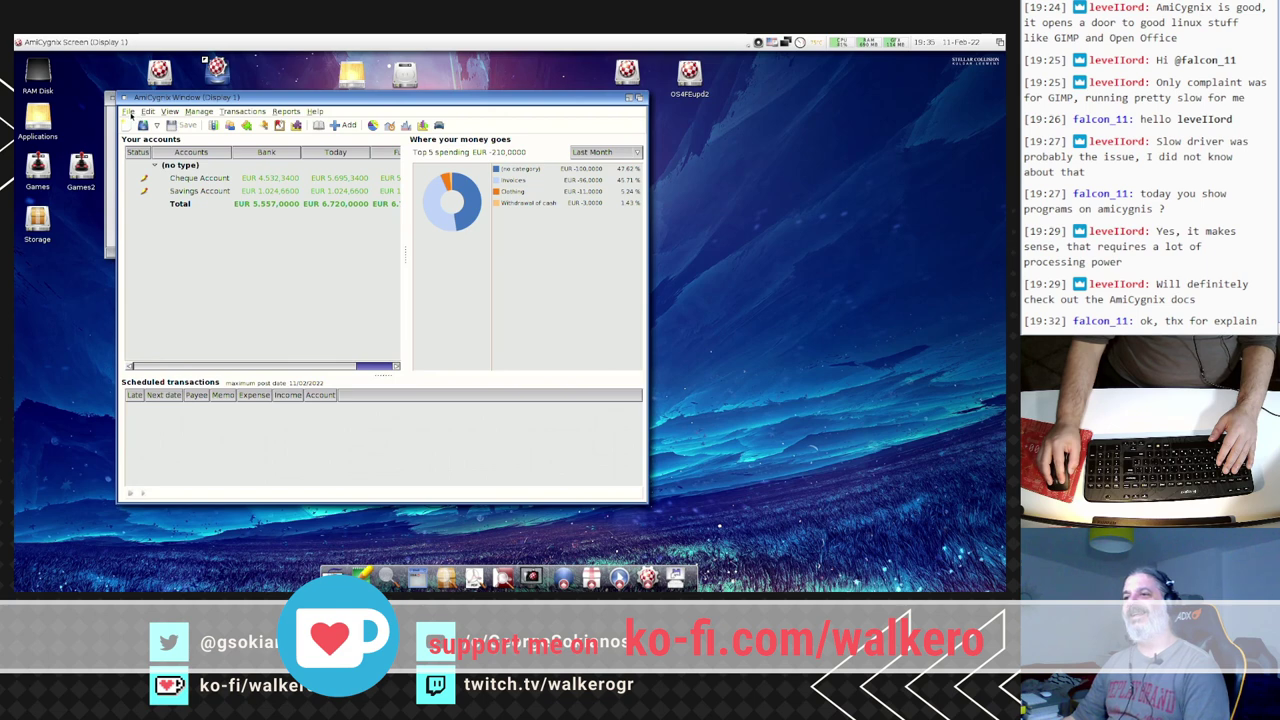
click(129, 112)
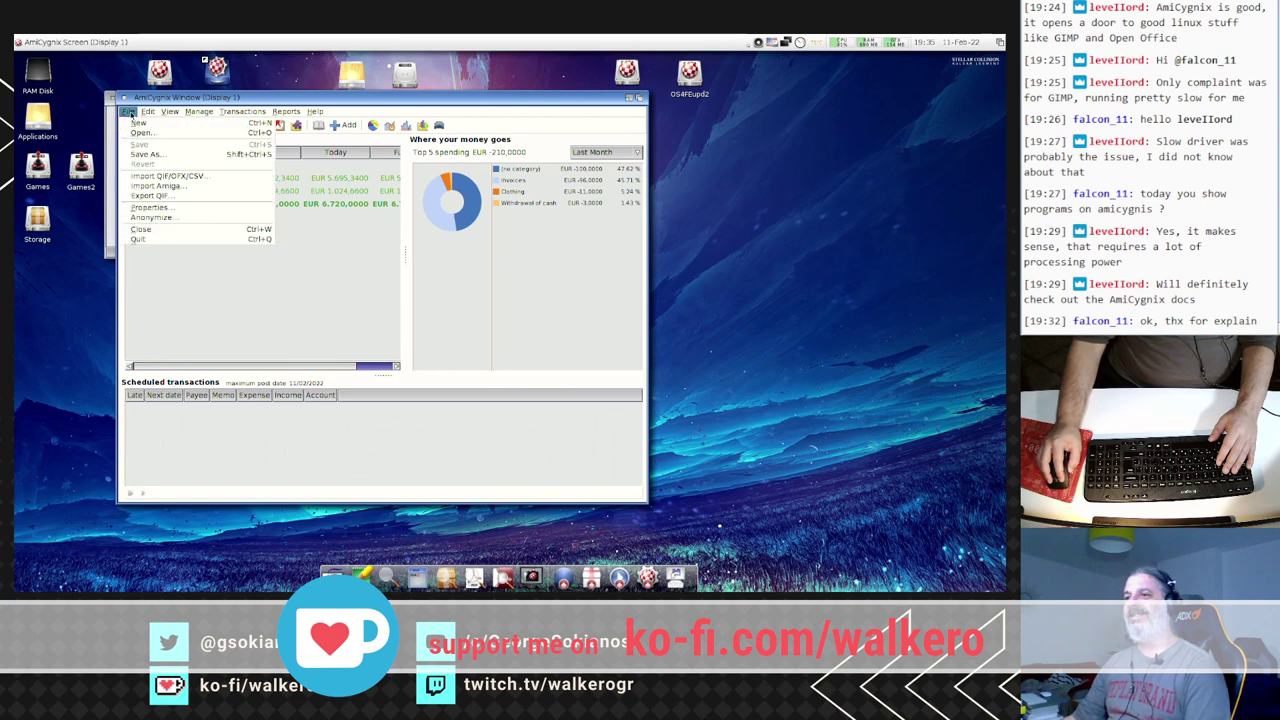
click(149, 240)
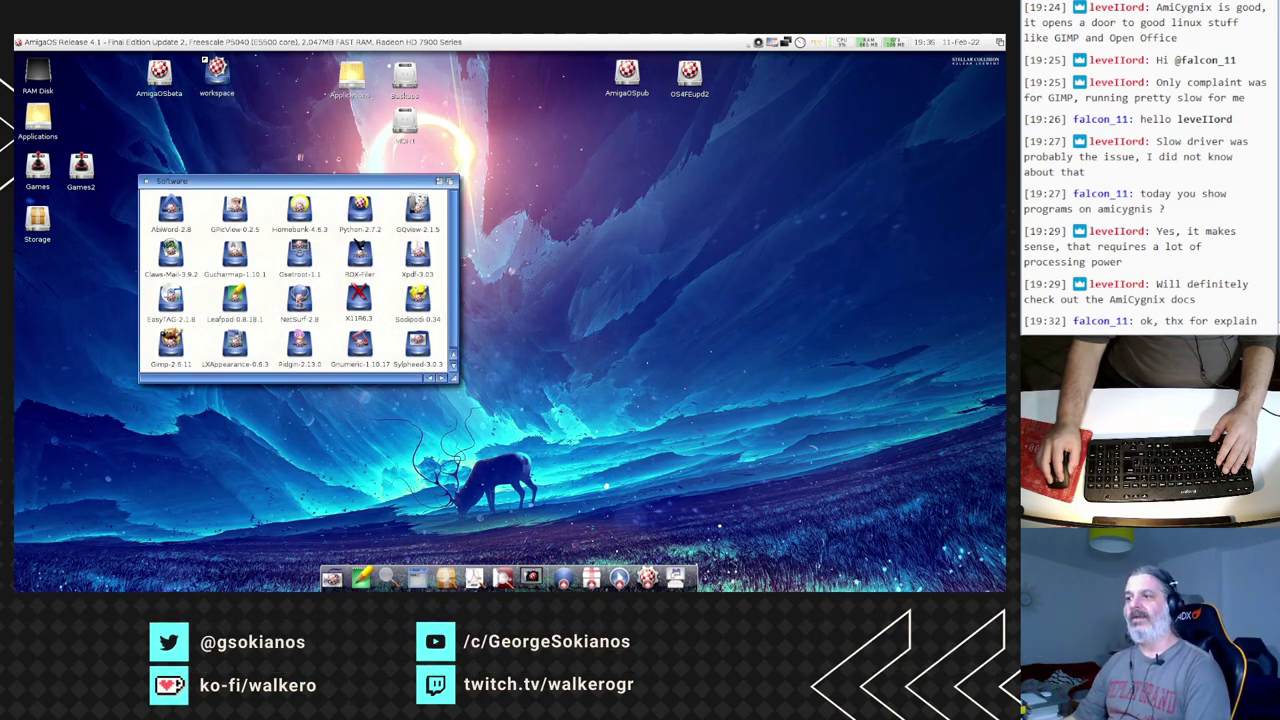
- Launch Pidgin 2.13.0 via Start_Pidgin_Standalone.bat with default AmiCygnix settings, window moved up-left
click(299, 297)
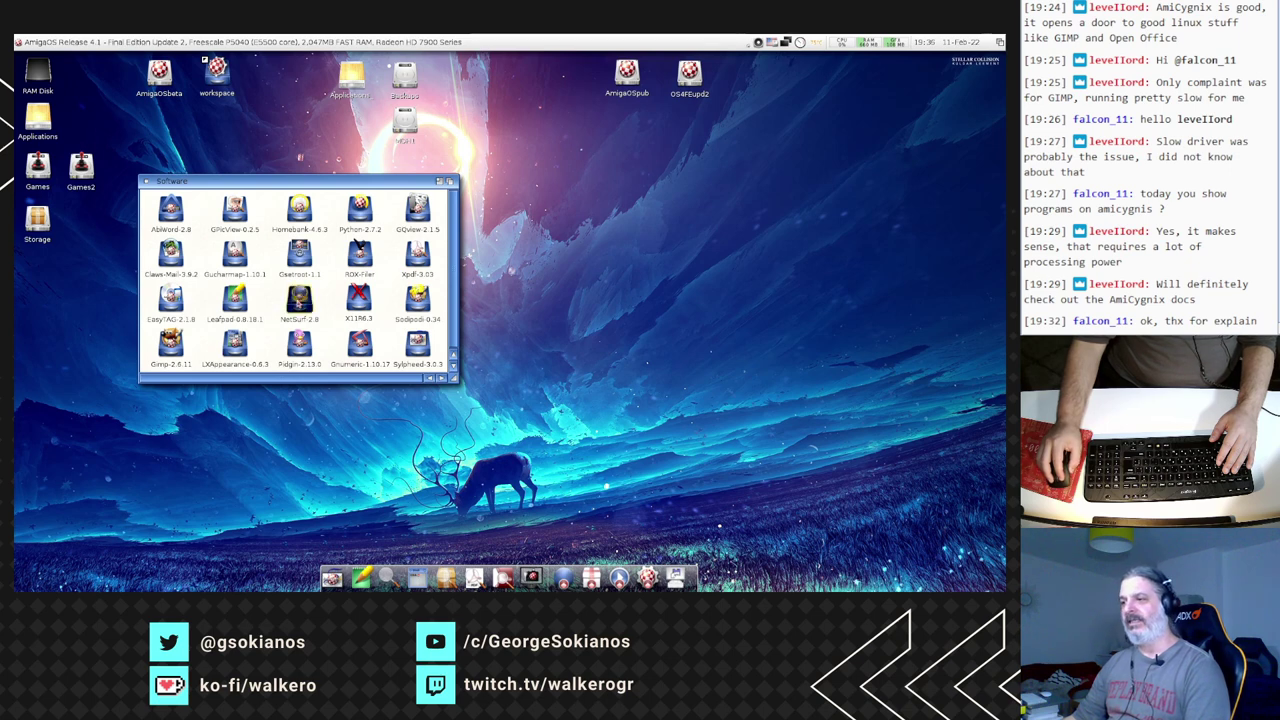
double_click(301, 352)
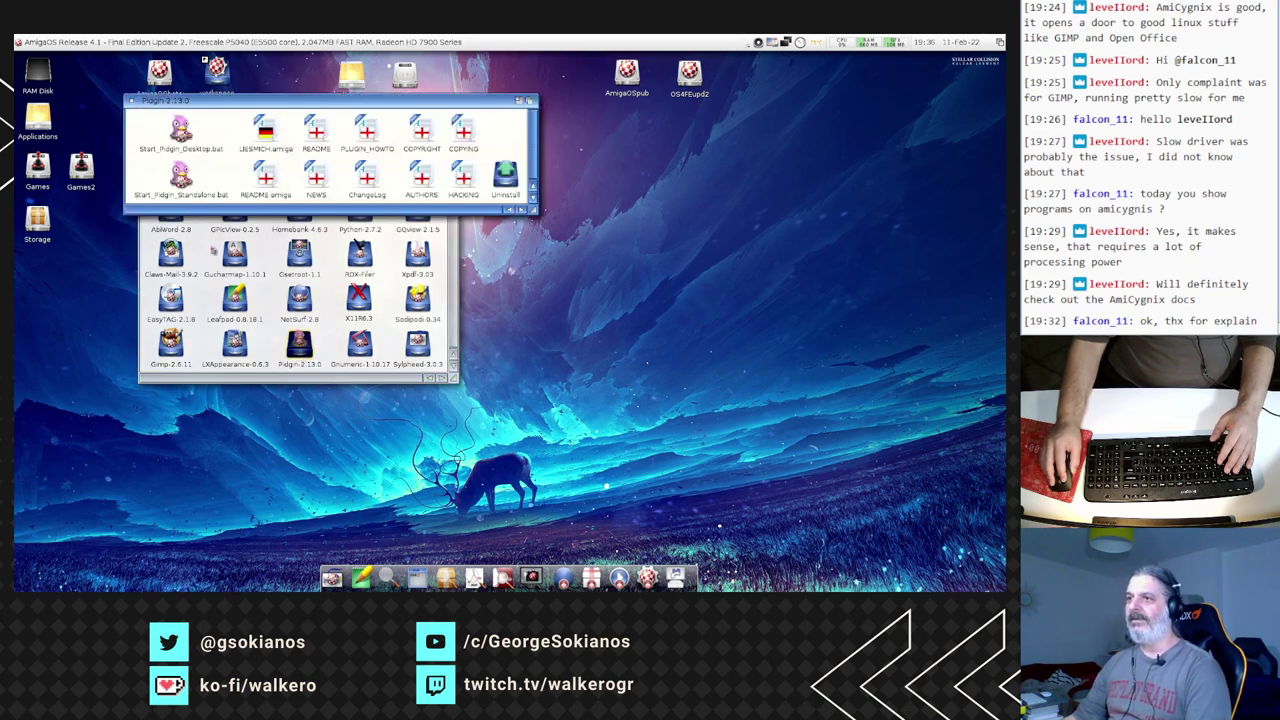
double_click(181, 177)
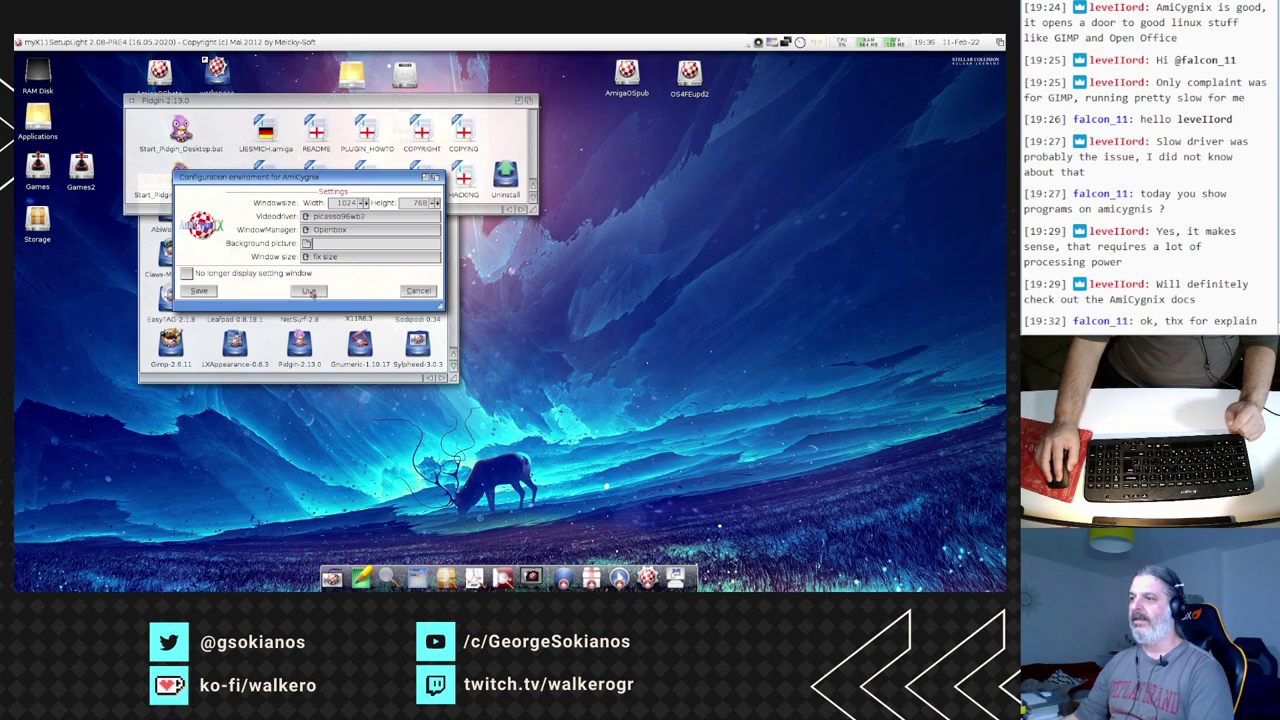
click(311, 292)
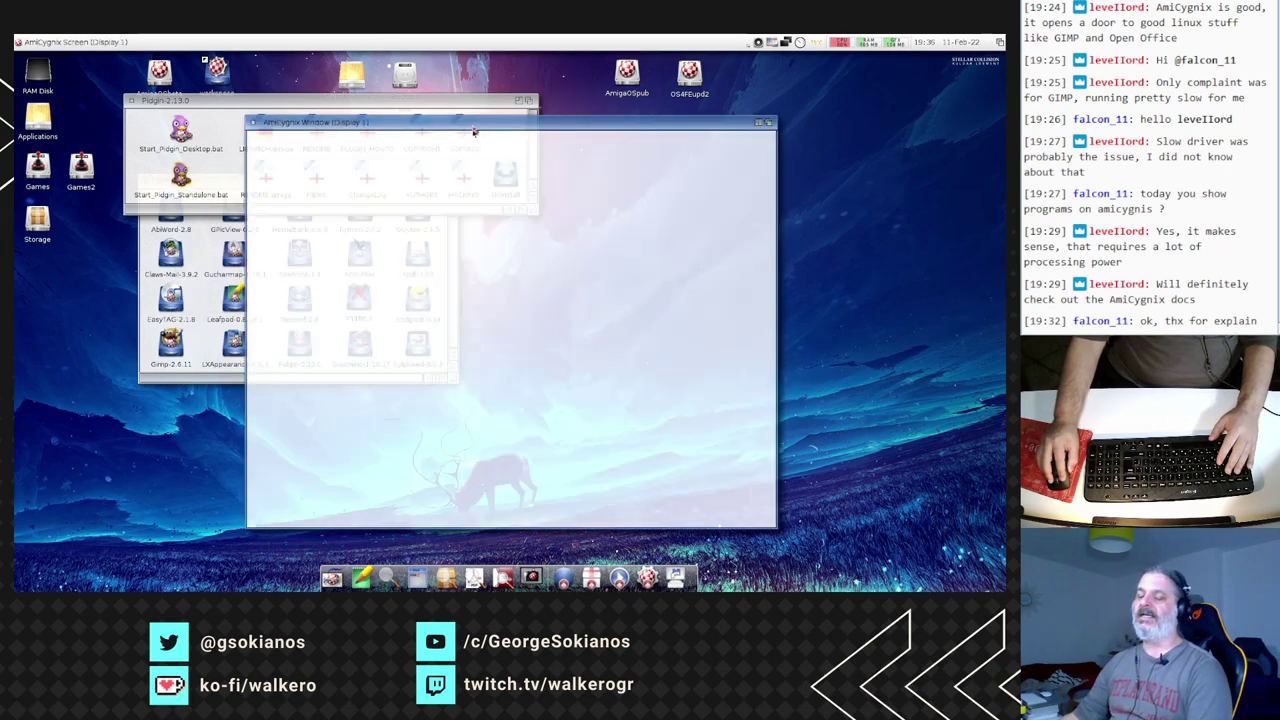
drag(474, 130, 259, 96)
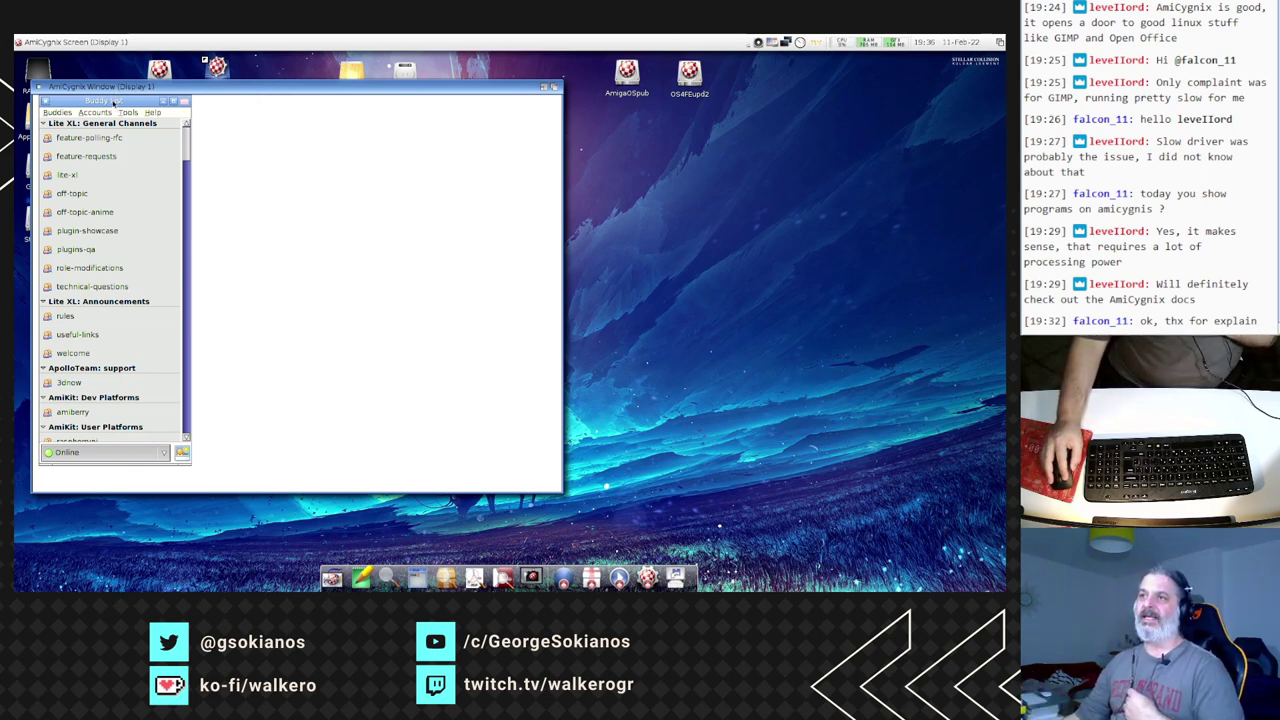
- Open the lite-xl channel conversation from the Buddy List
drag(113, 101, 114, 106)
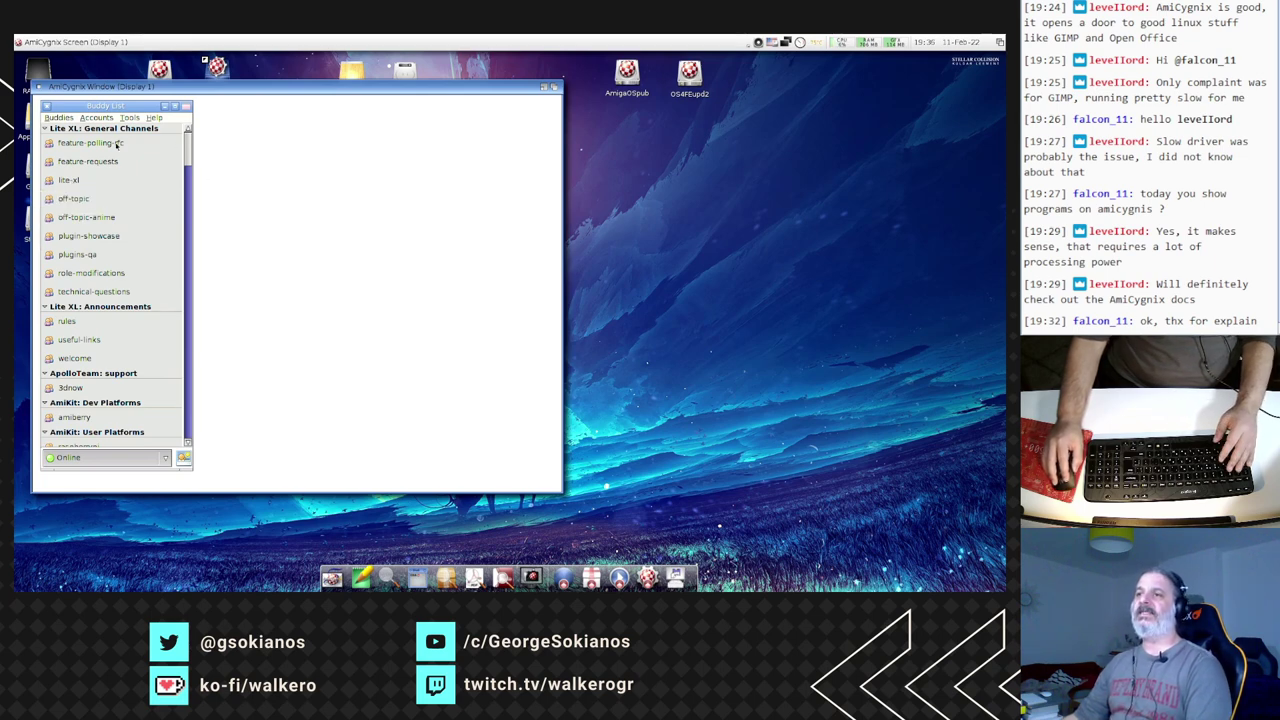
key(Down)
key(Down)
key(Down)
key(Down)
key(Down)
key(Down)
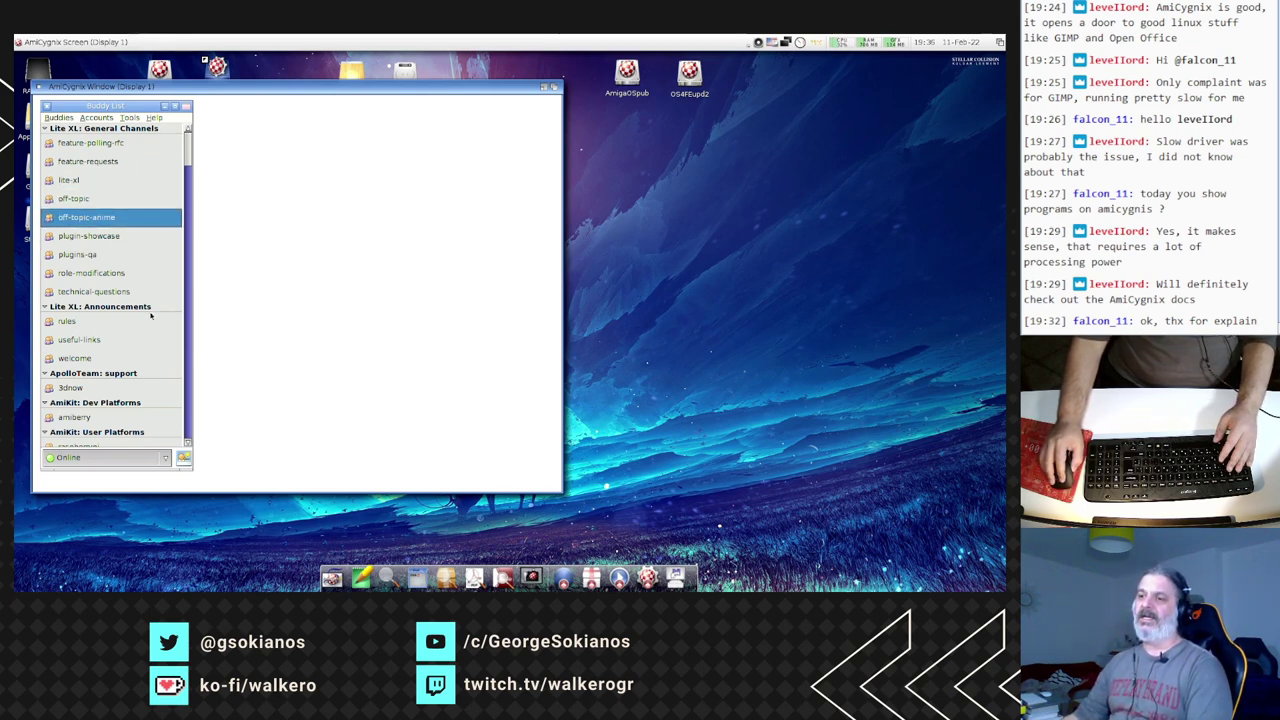
scroll(110, 216, down, 3)
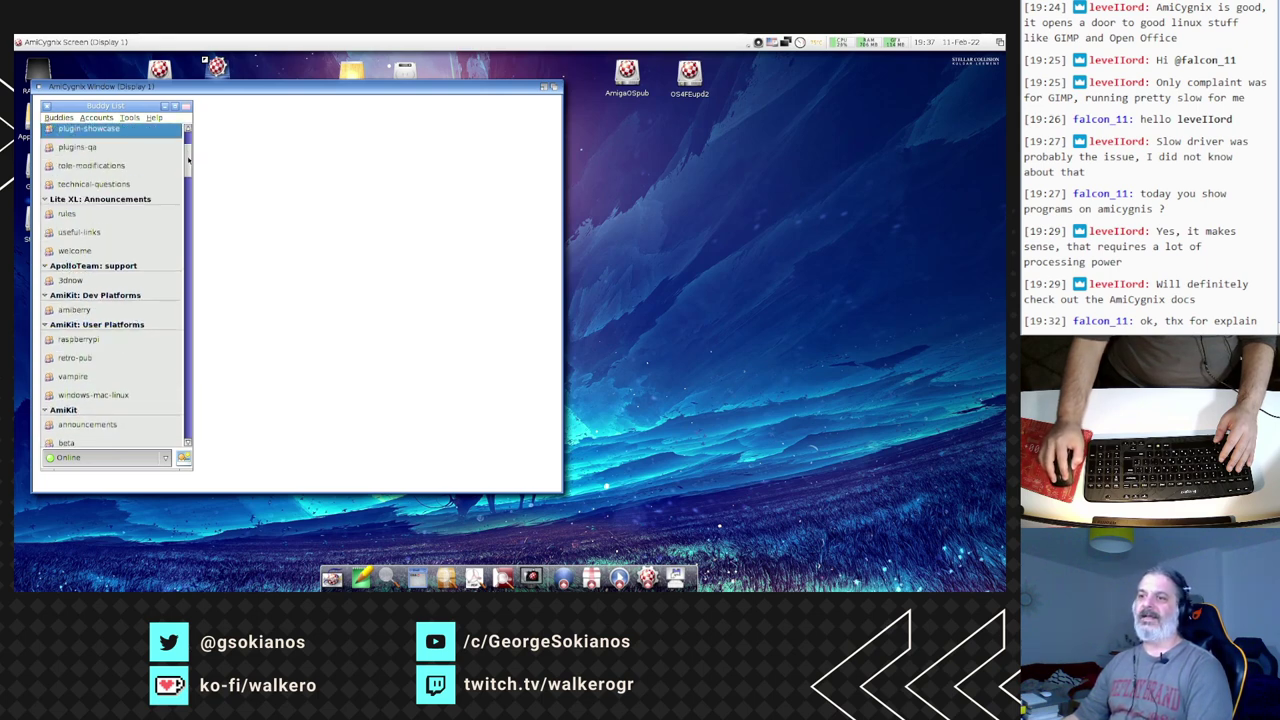
scroll(188, 160, down, 4)
scroll(188, 150, up, 7)
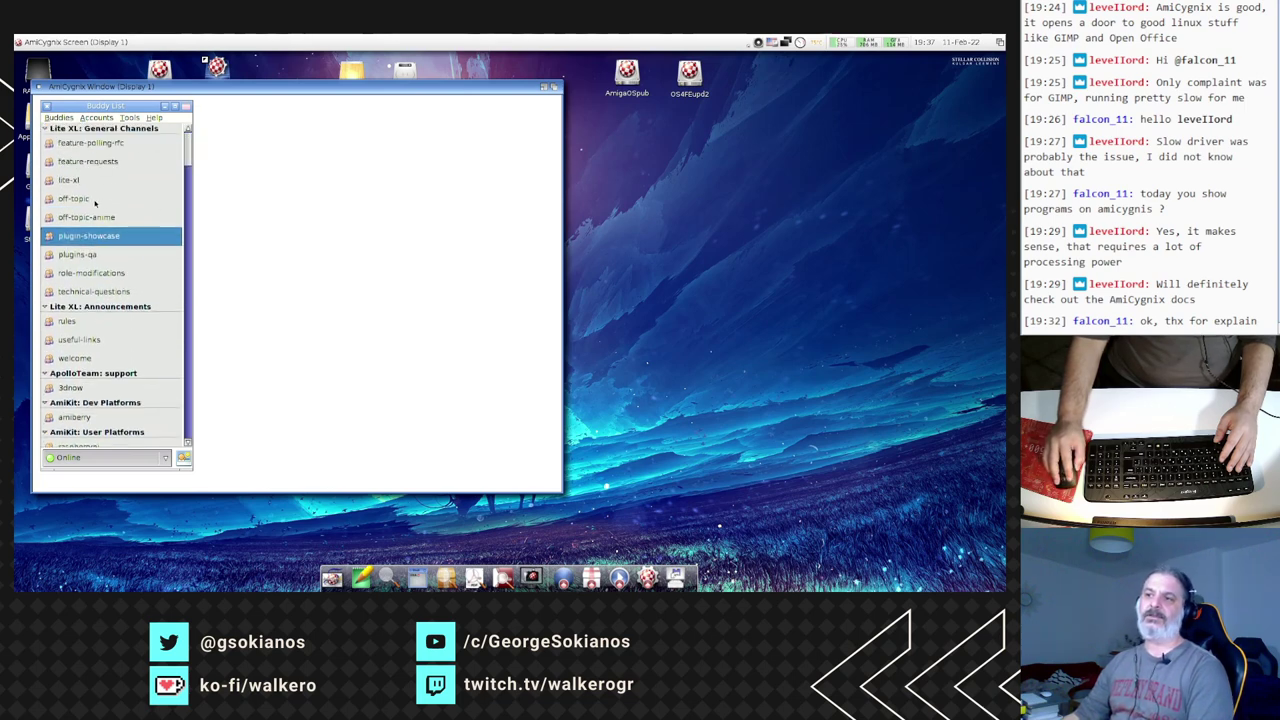
click(89, 183)
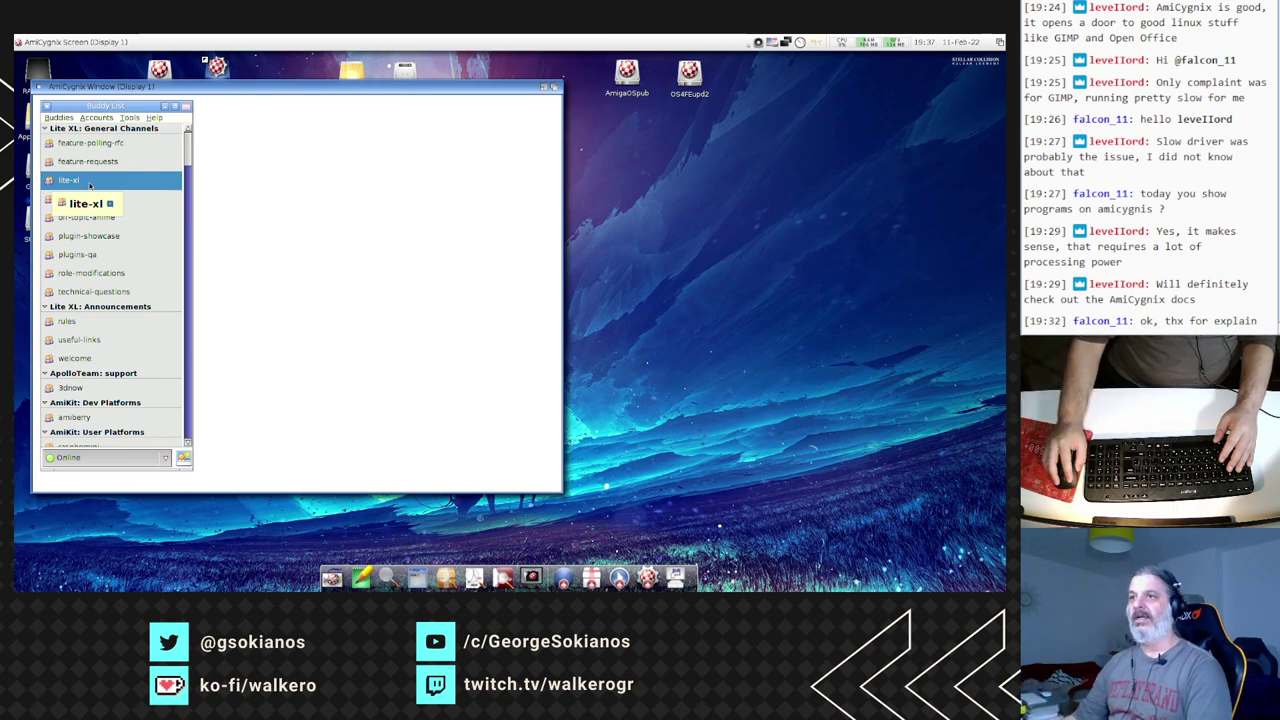
double_click(75, 182)
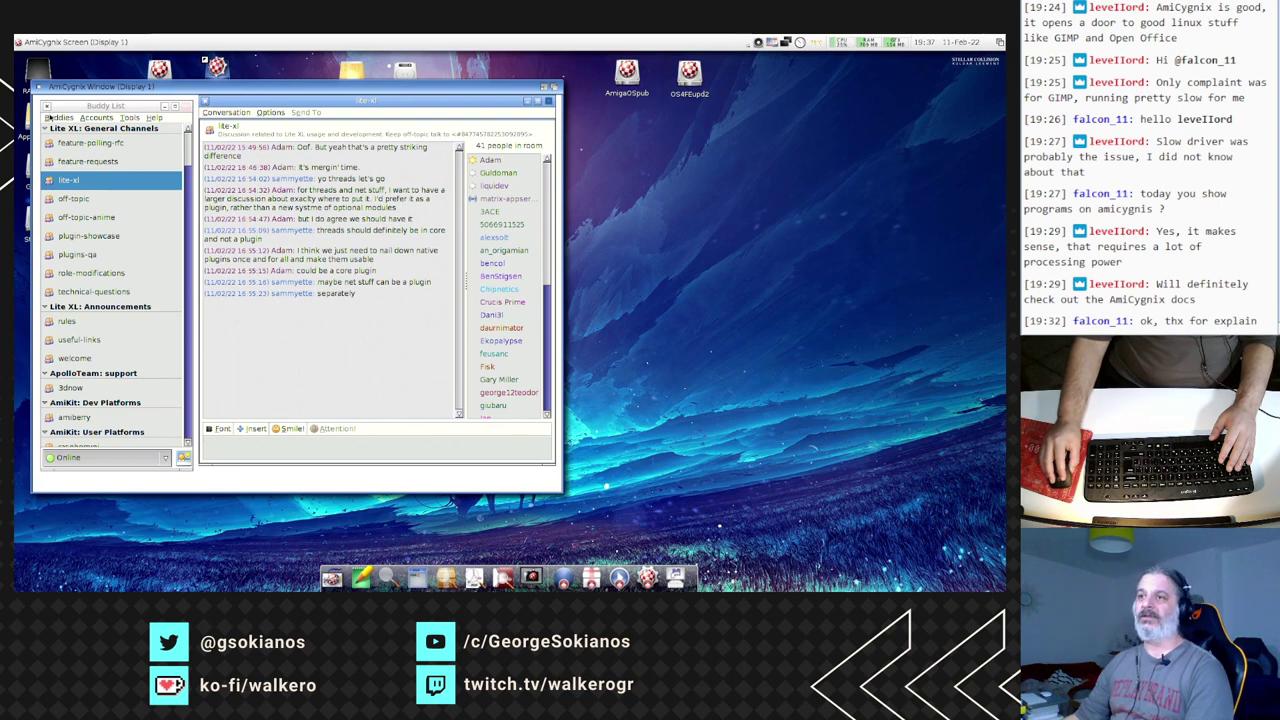
- Glance at the Buddies menu, then close Pidgin's AmiCygnix window
click(49, 117)
click(77, 225)
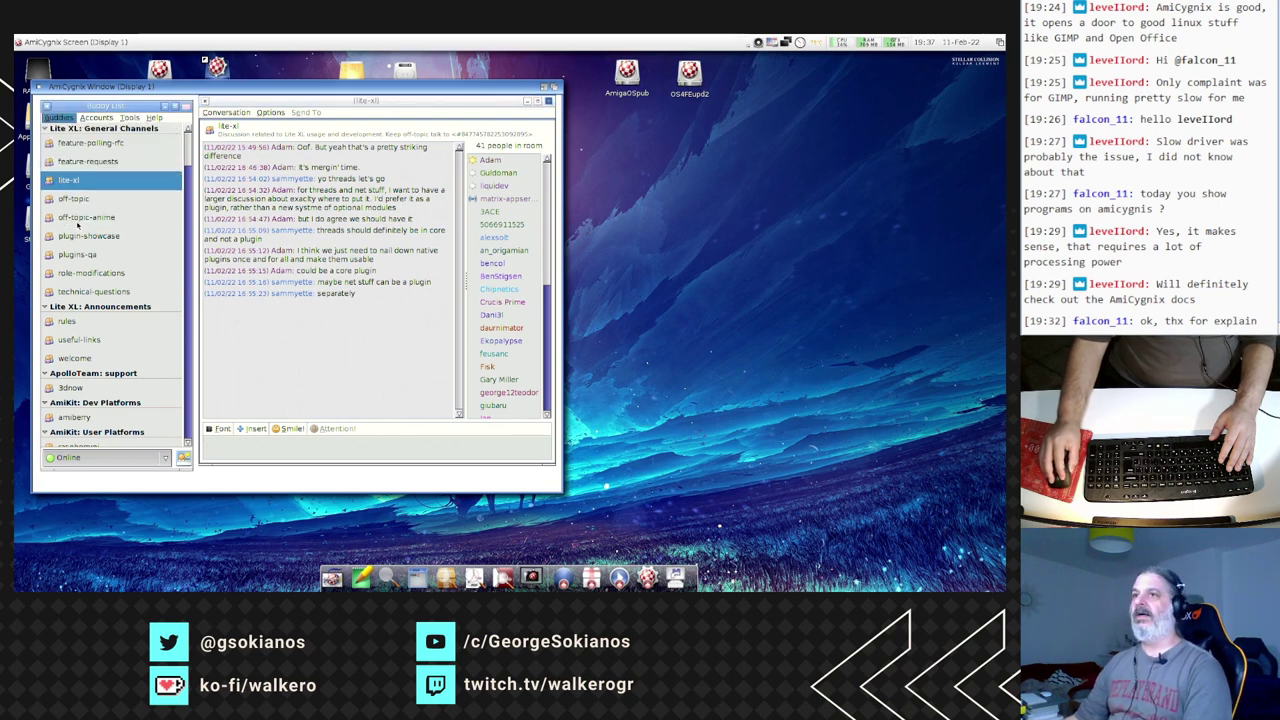
click(40, 88)
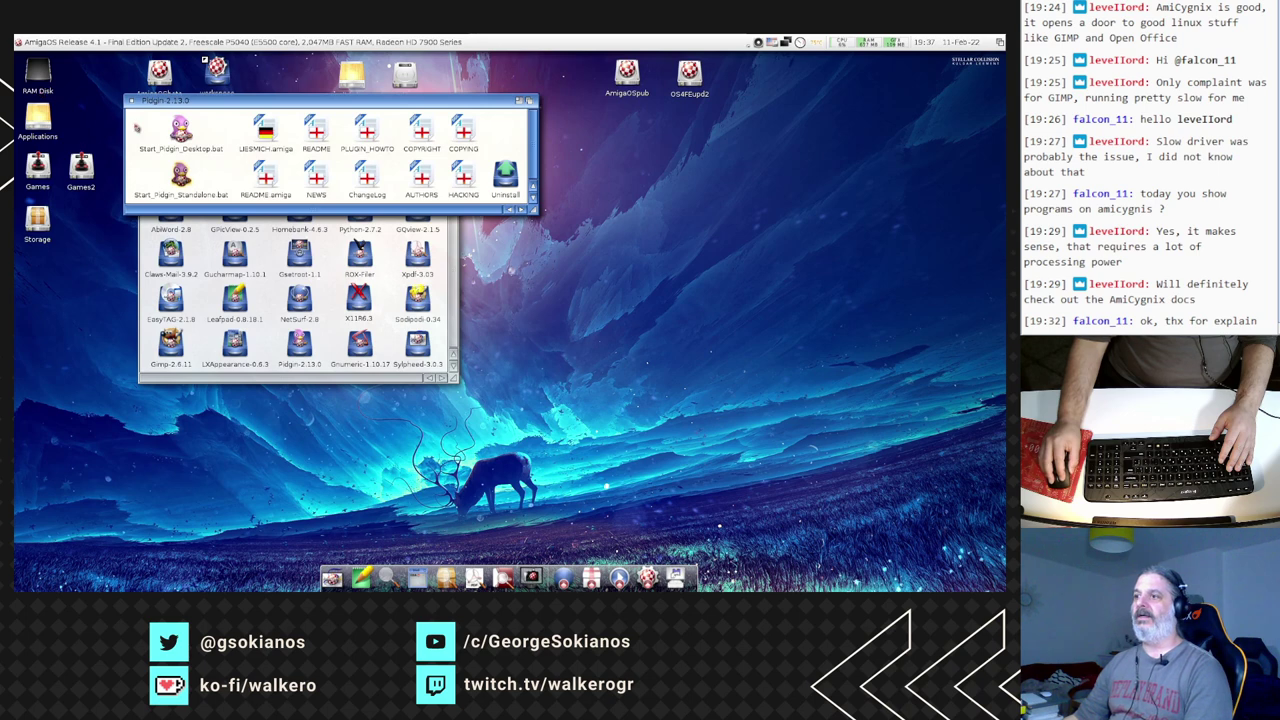
- Close the Pidgin drawer and start Sodipodi 0.34, placing its toolbox at the top-left
click(131, 101)
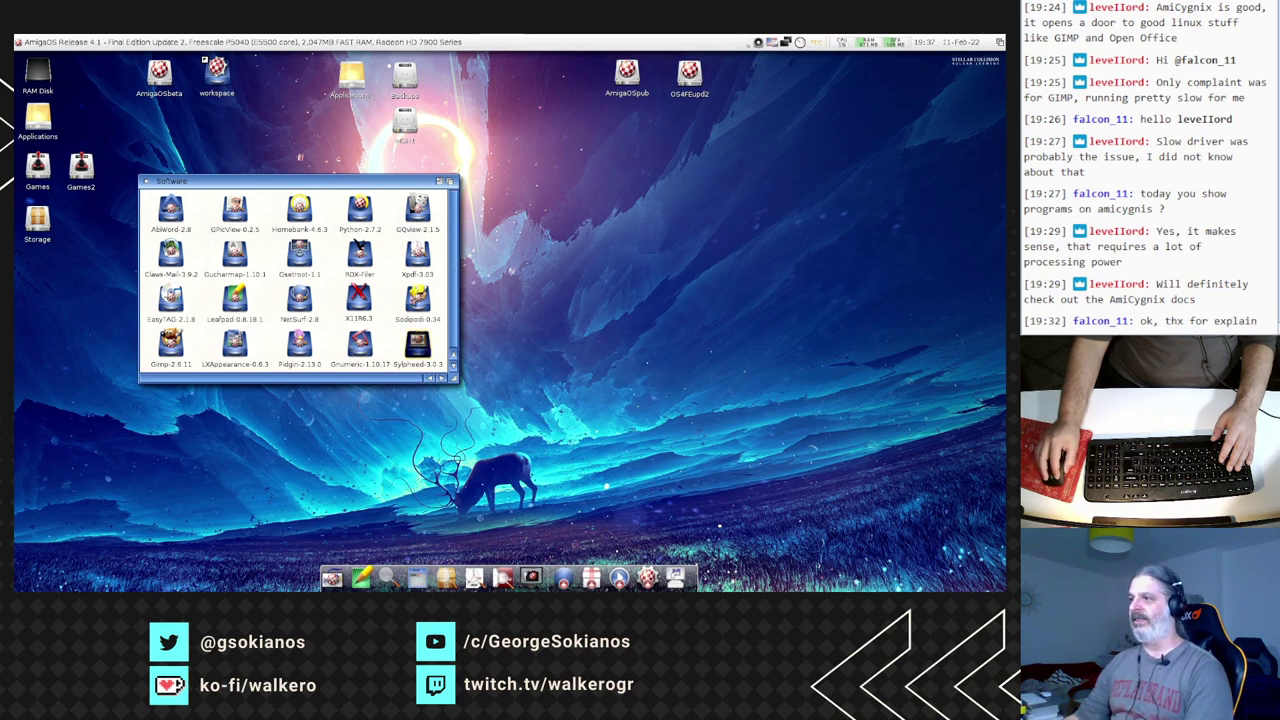
double_click(417, 298)
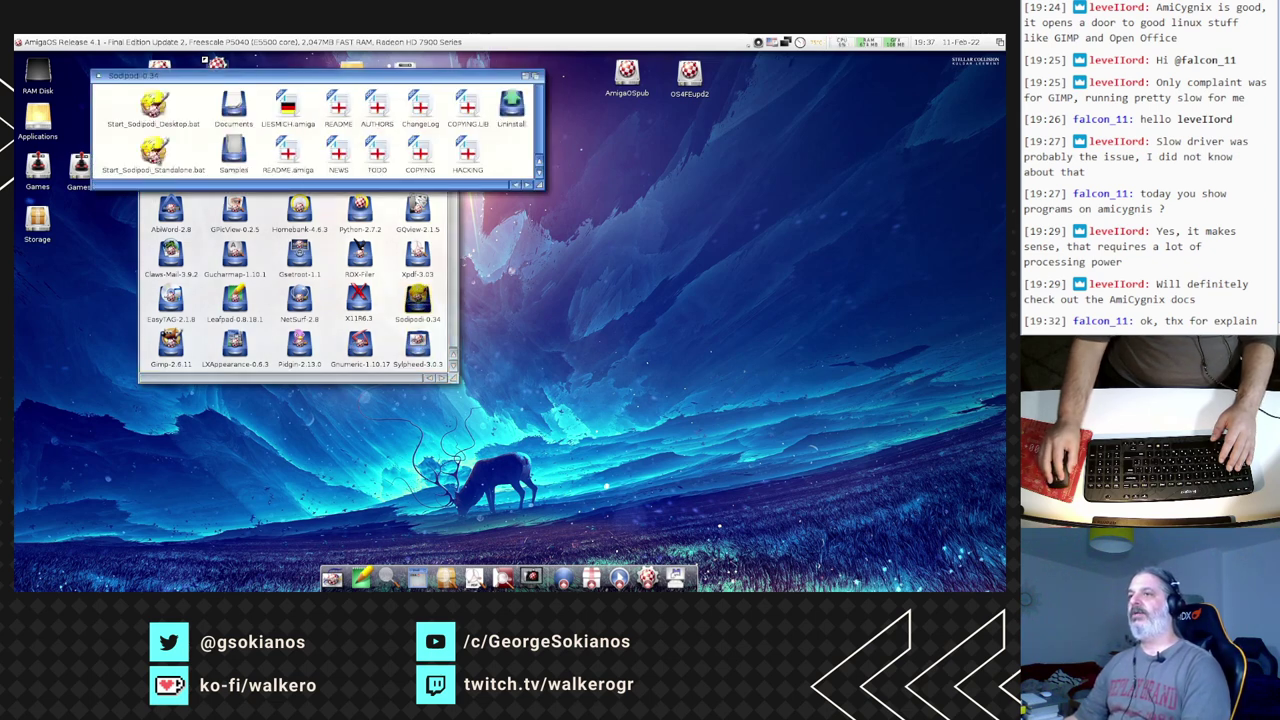
double_click(153, 152)
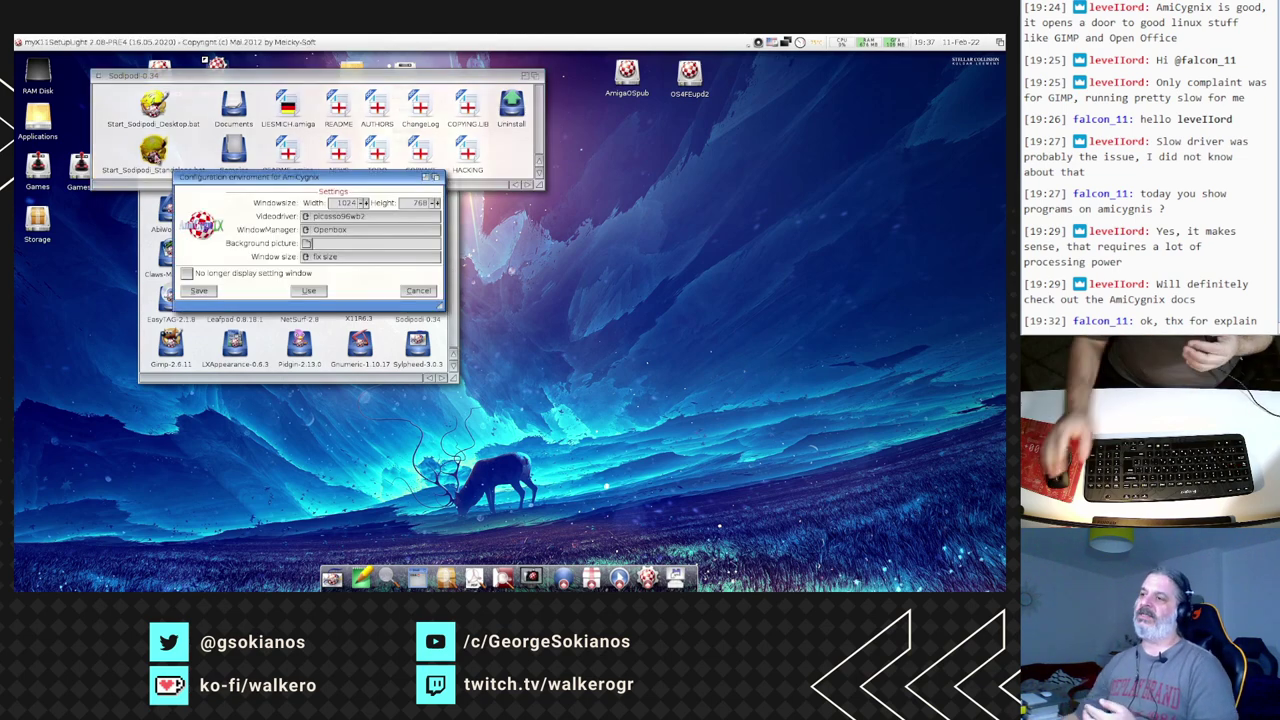
click(316, 290)
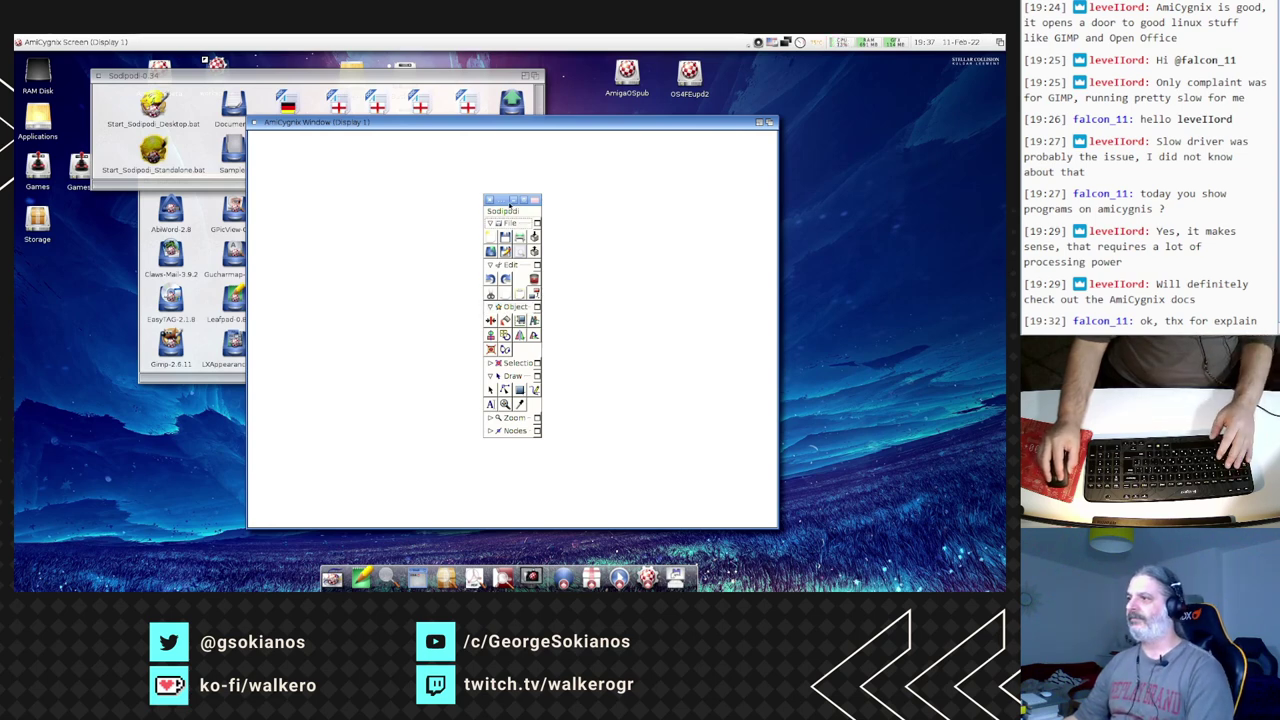
drag(510, 204, 275, 146)
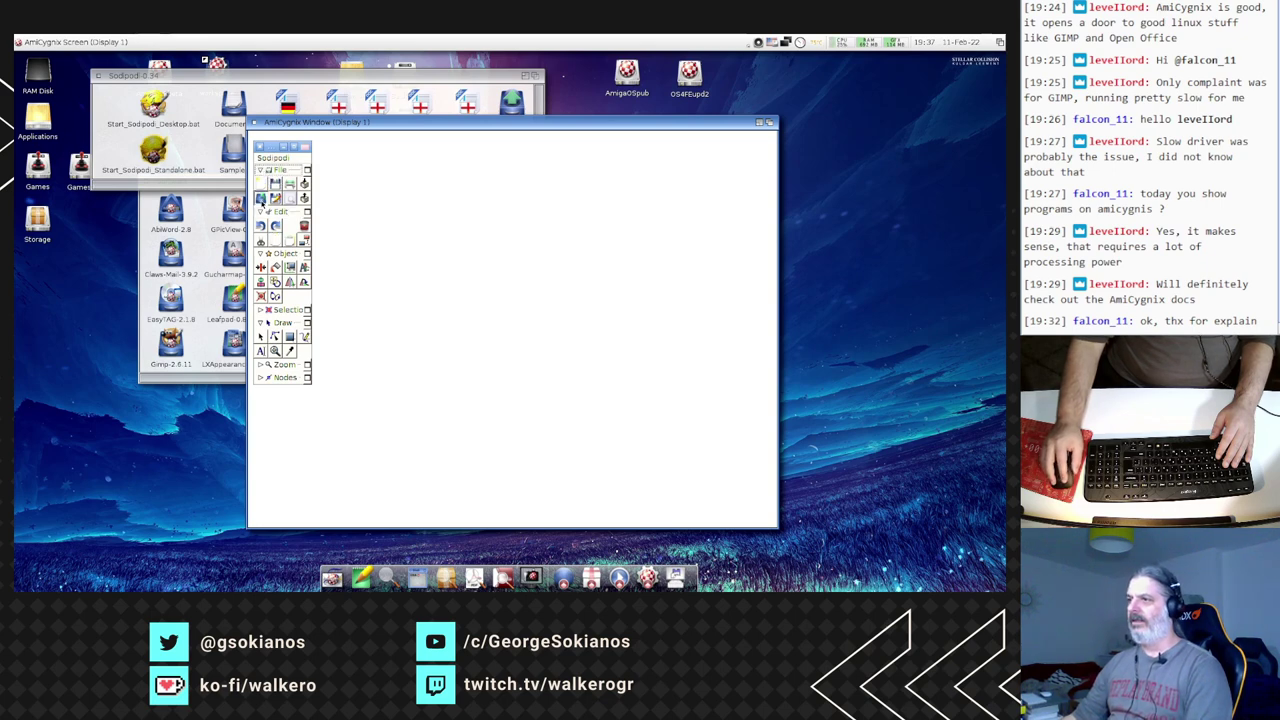
- Open the orav.svg sample from Sodipodi-0.34 > Samples and enlarge its drawing window
click(261, 199)
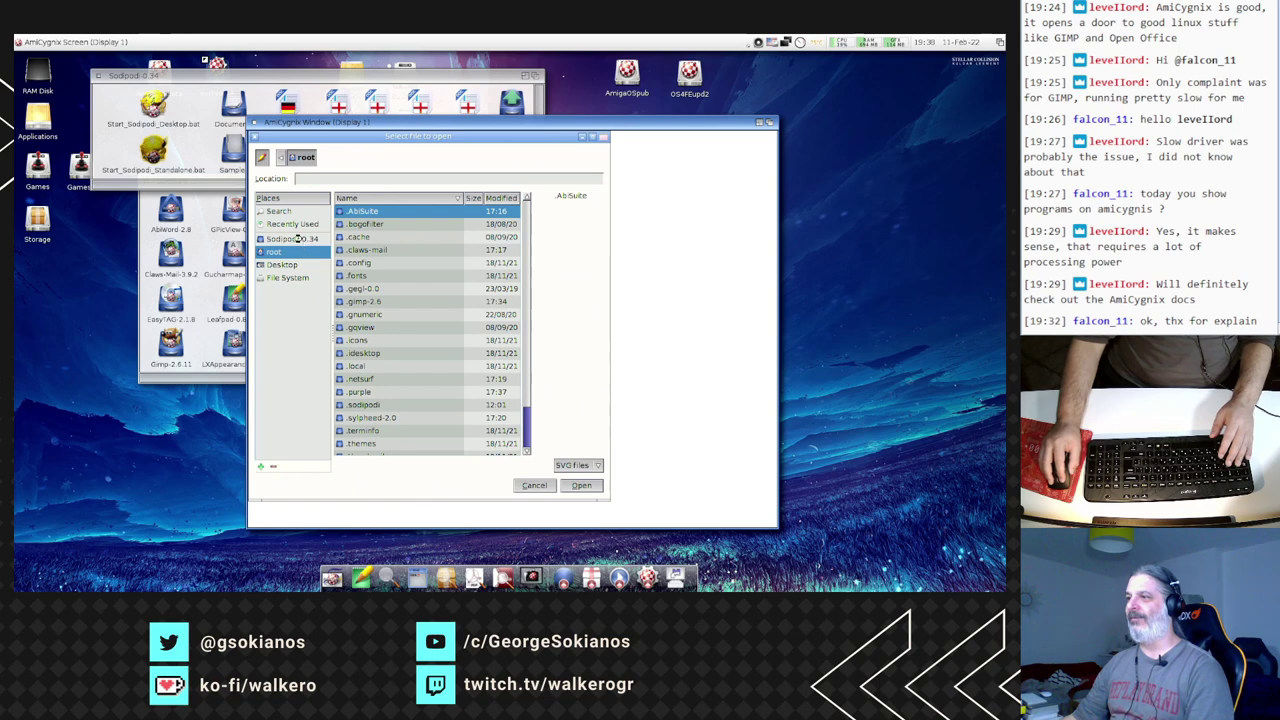
click(297, 238)
double_click(377, 224)
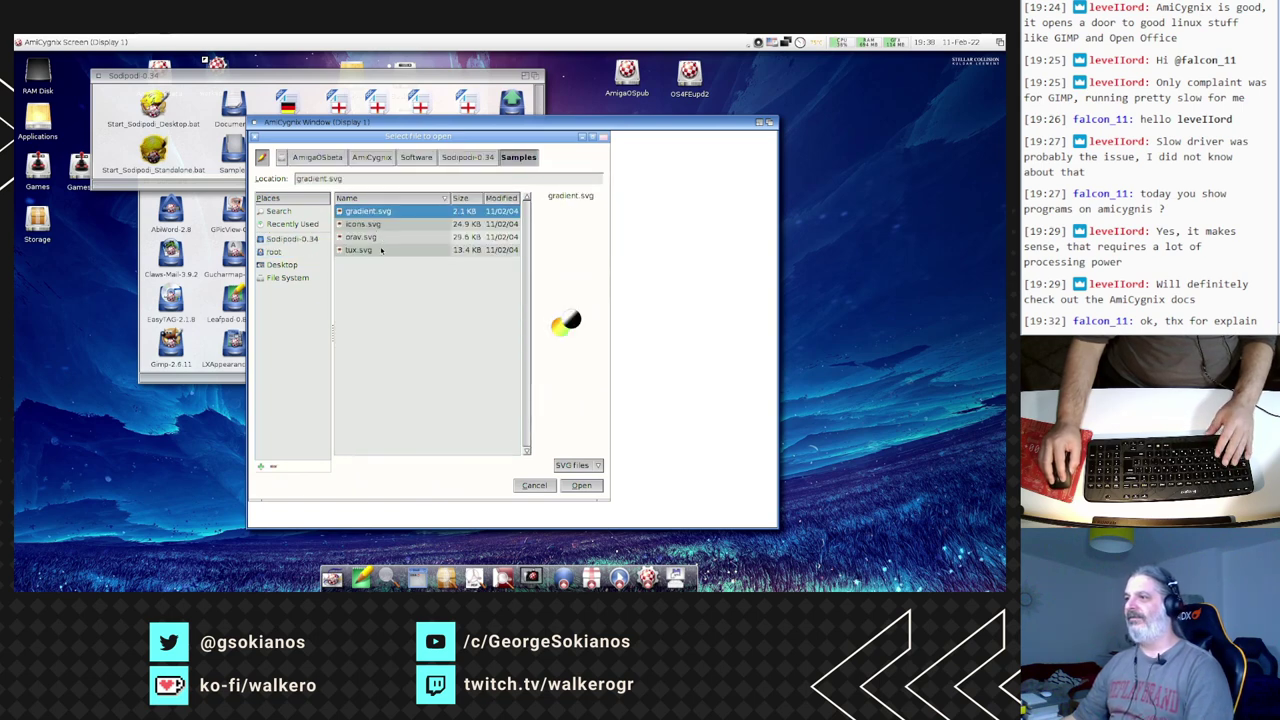
click(367, 250)
click(364, 238)
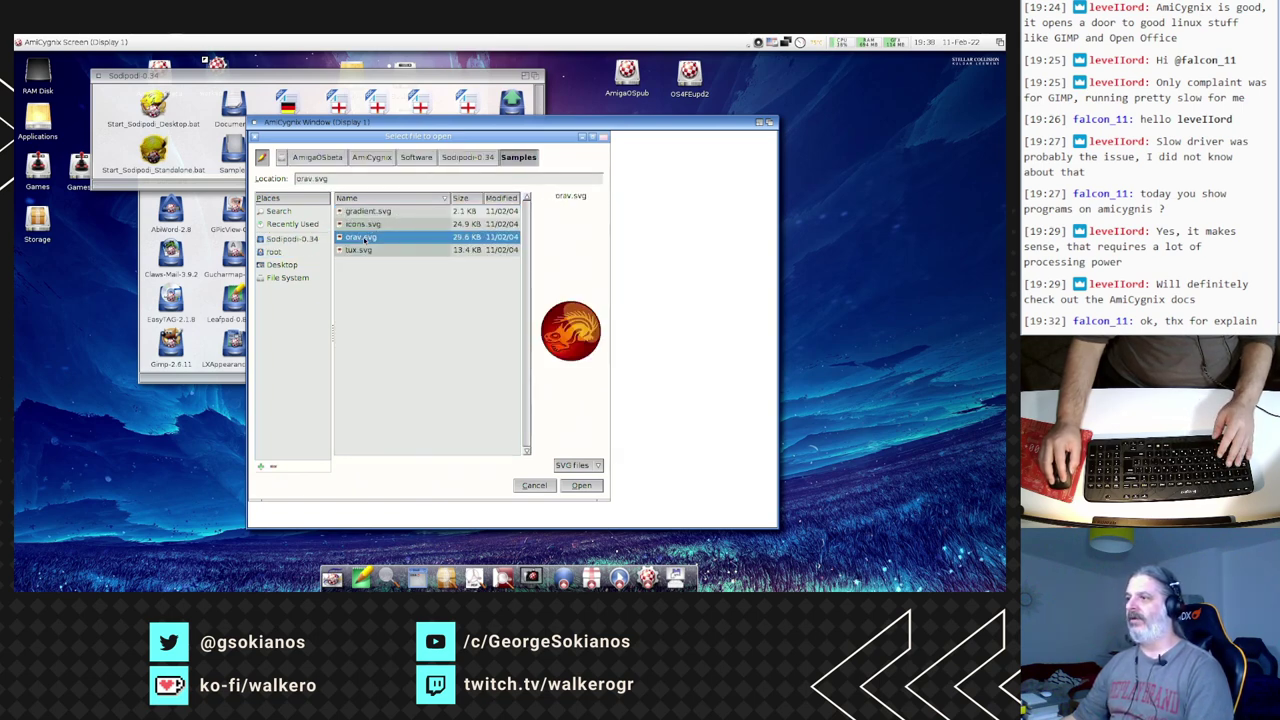
double_click(364, 238)
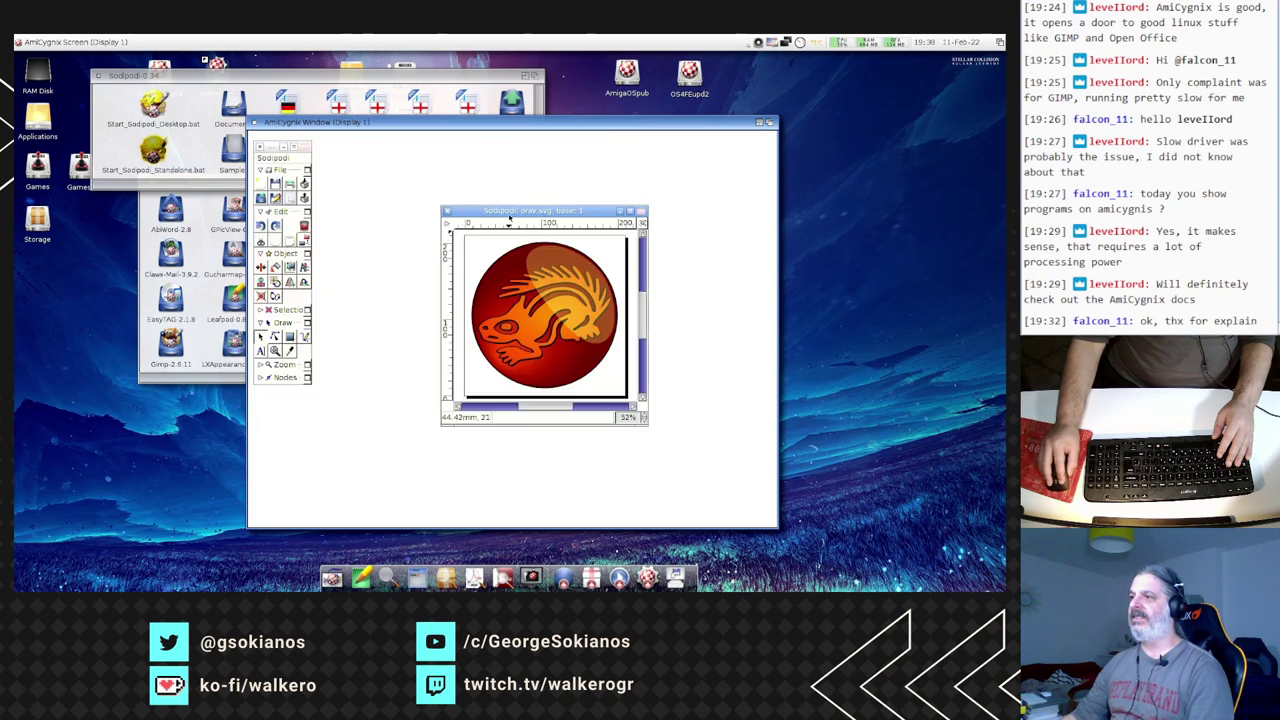
drag(510, 208, 387, 146)
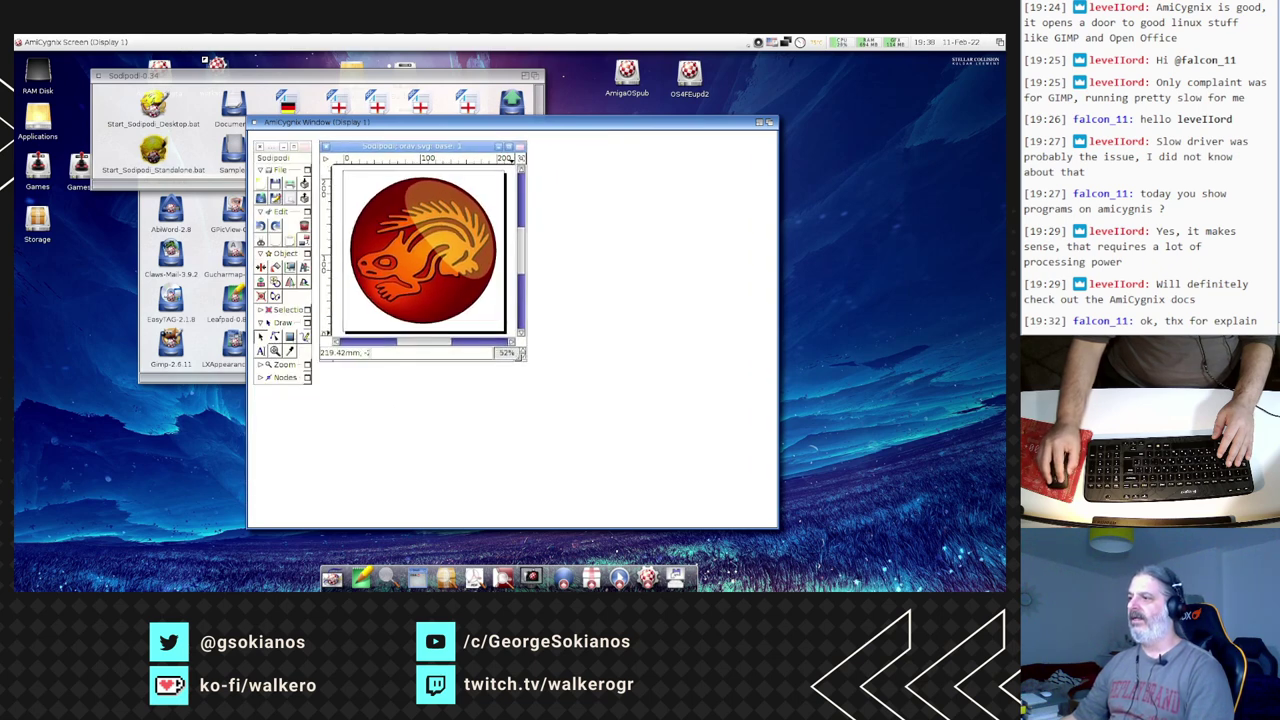
mouse_move(521, 353)
mouse_down()
mouse_move(714, 356)
mouse_move(716, 512)
mouse_up()
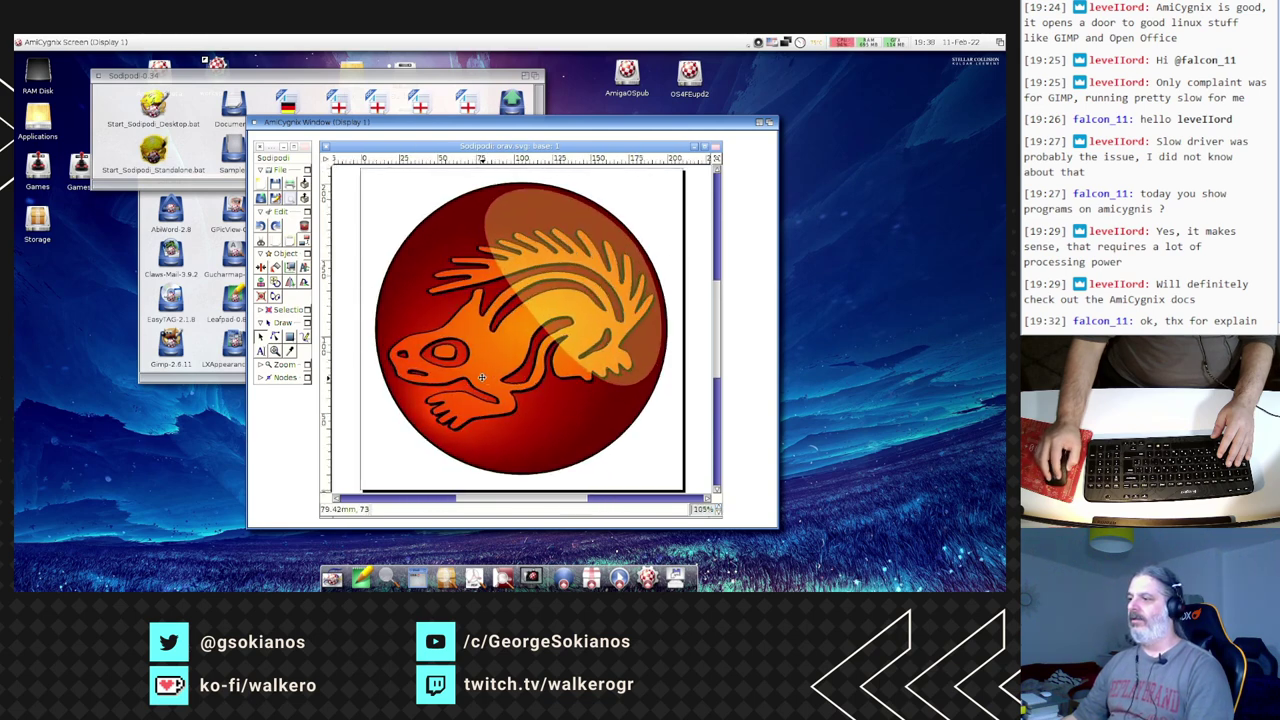
- Move the orange lizard up-left over the red circle and rotate it counter-clockwise
drag(484, 368, 434, 317)
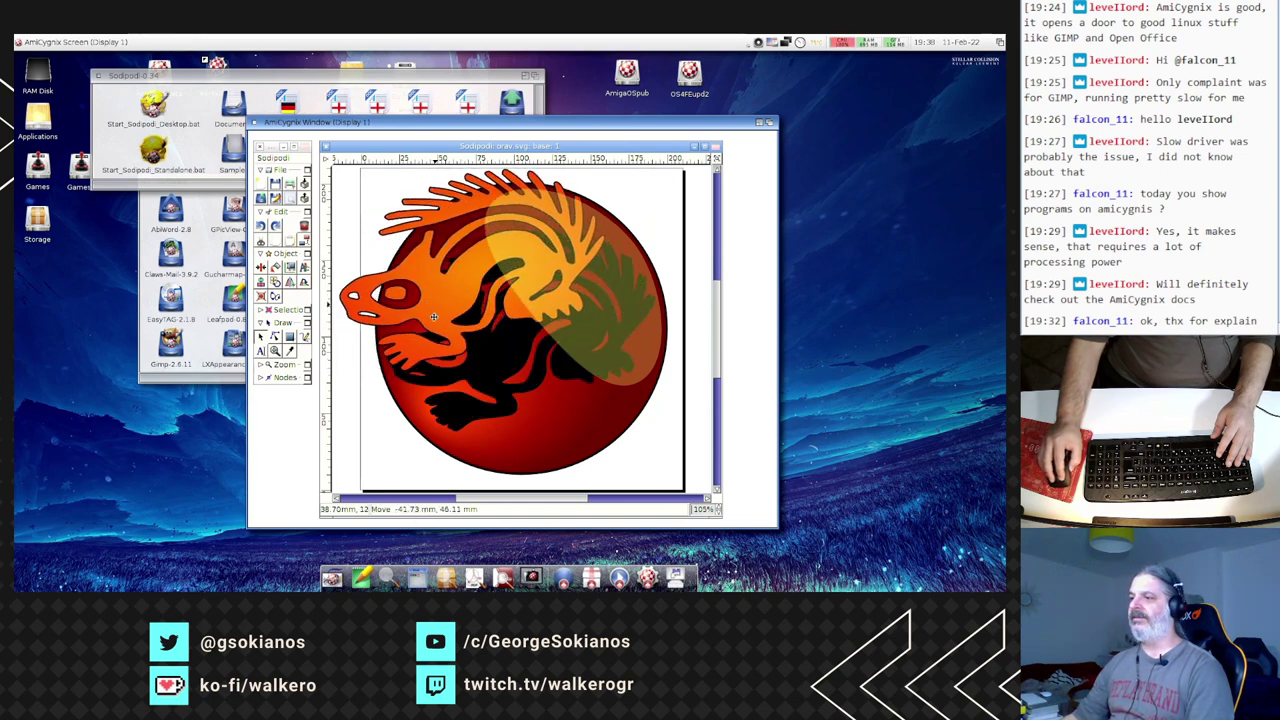
drag(338, 376, 381, 414)
click(512, 400)
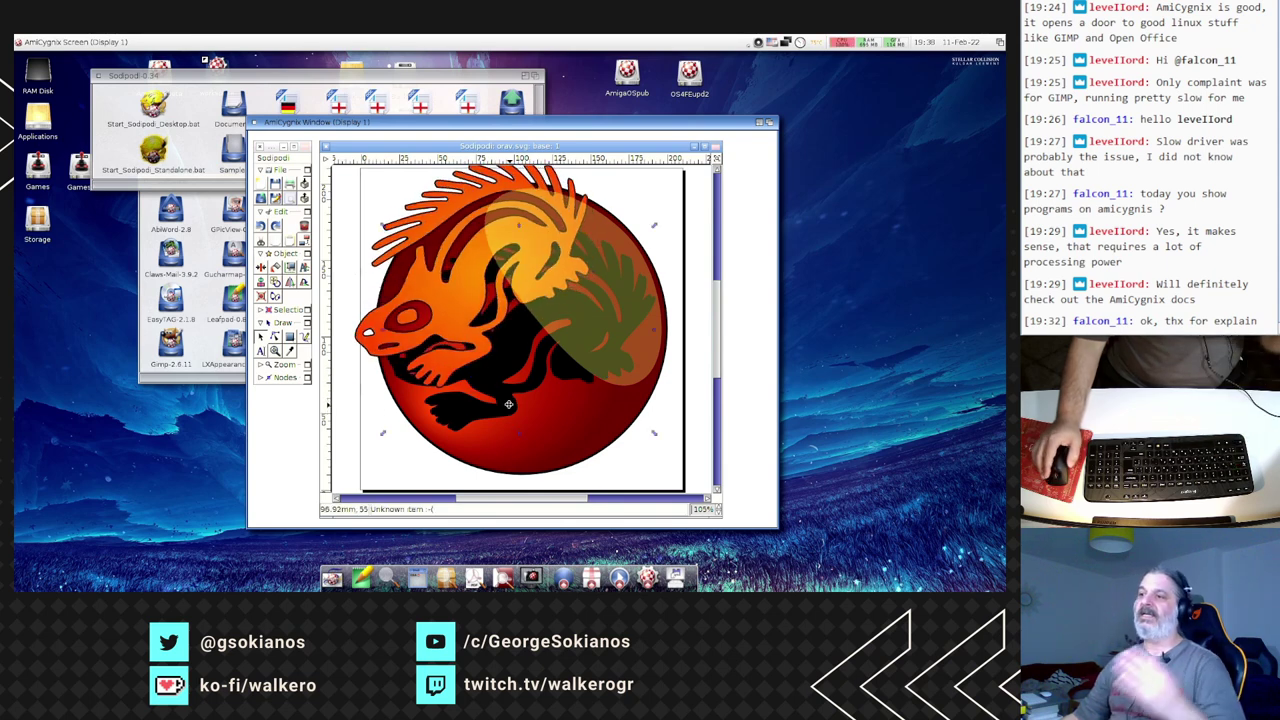
- Recolour the overlay's flat fill teal by lowering green and red, with slightly higher opacity
right_click(587, 284)
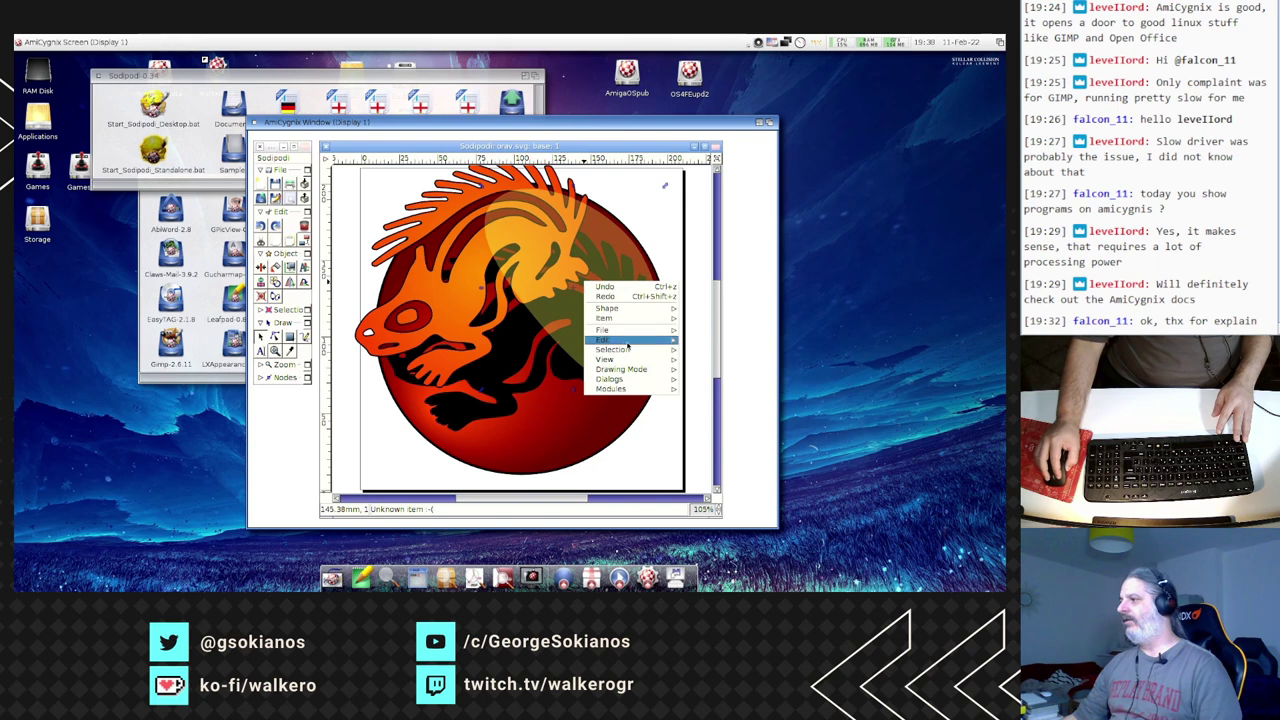
mouse_move(630, 310)
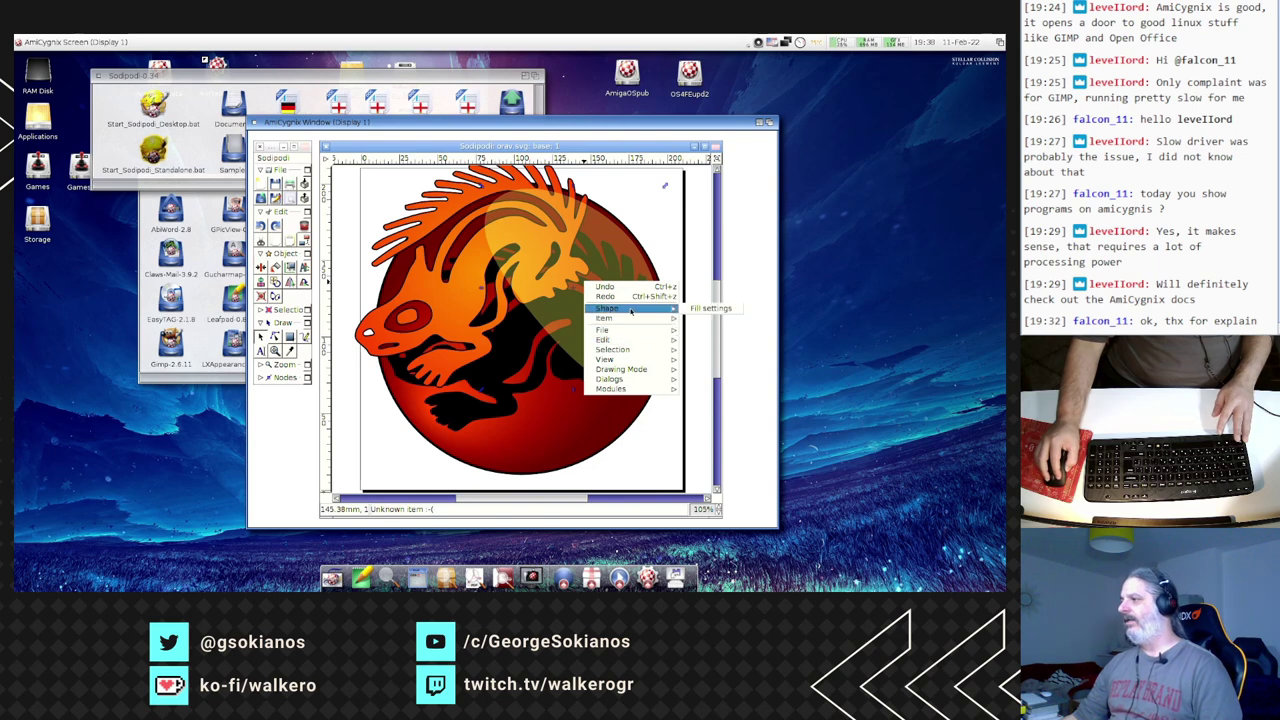
click(700, 309)
drag(465, 262, 317, 212)
drag(411, 344, 475, 398)
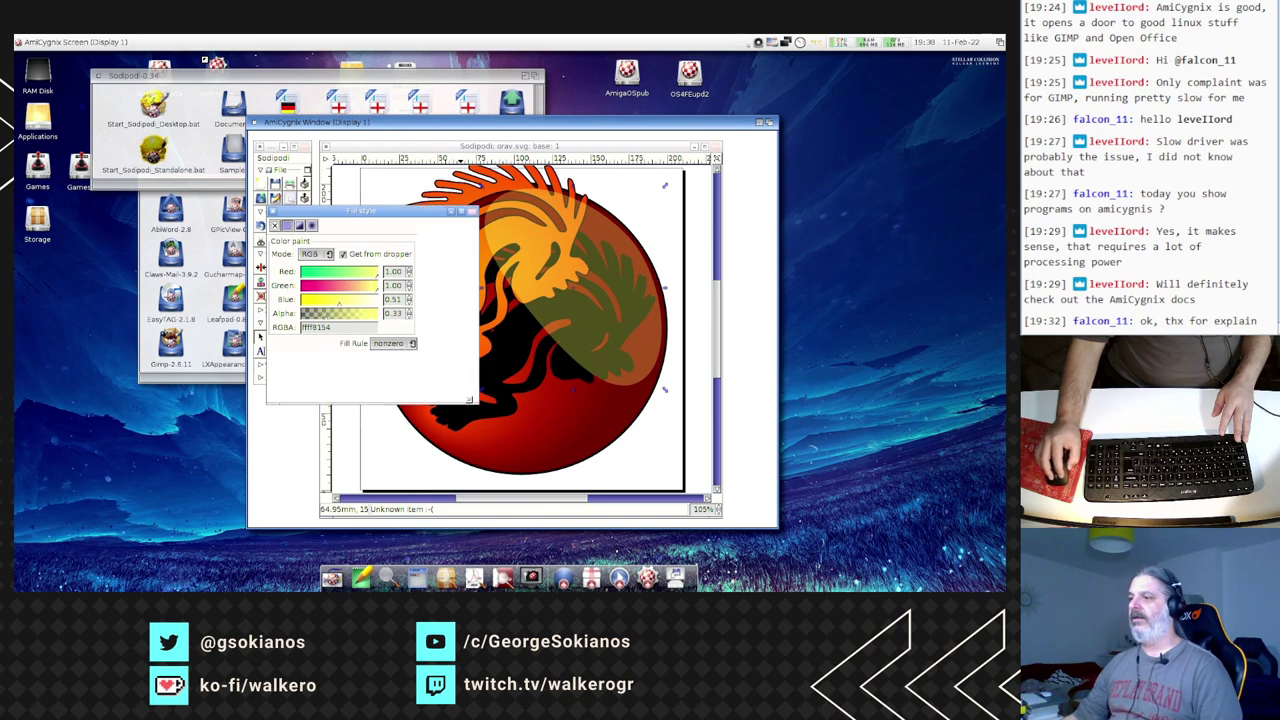
drag(414, 288, 352, 287)
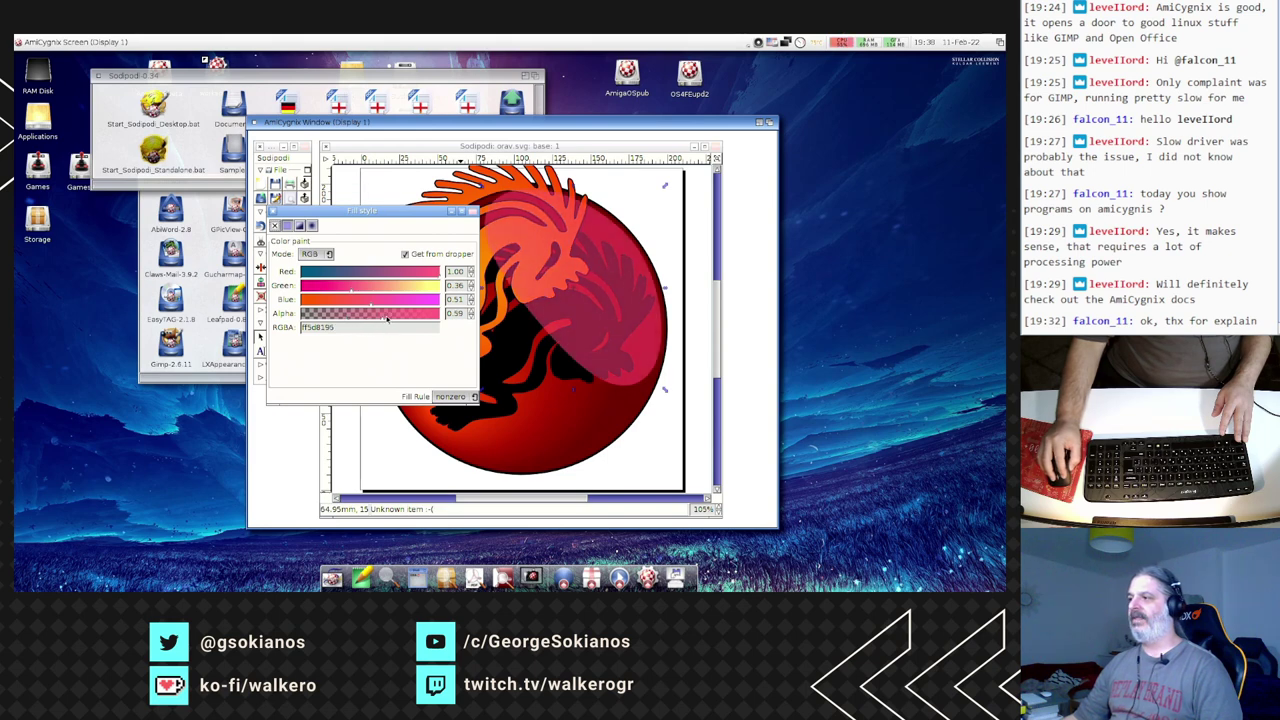
drag(387, 318, 389, 318)
drag(350, 272, 316, 274)
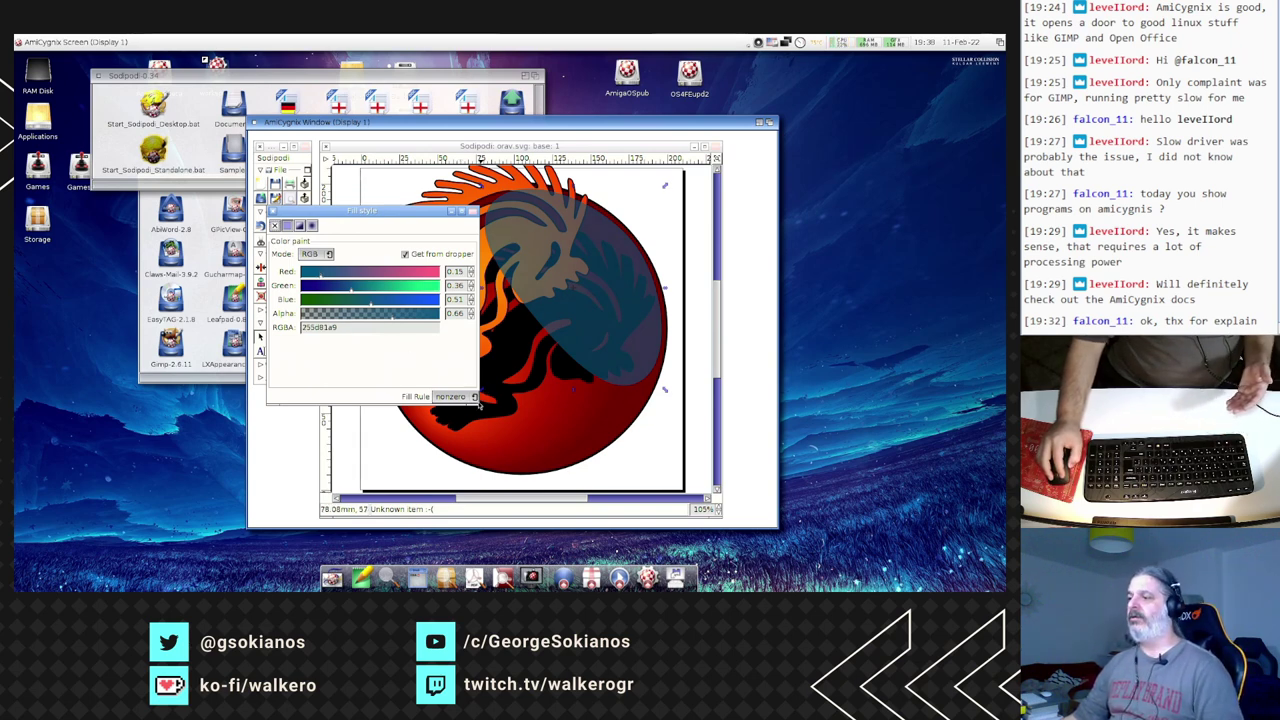
- Change the overlay's fill to a linear gradient
drag(476, 400, 505, 412)
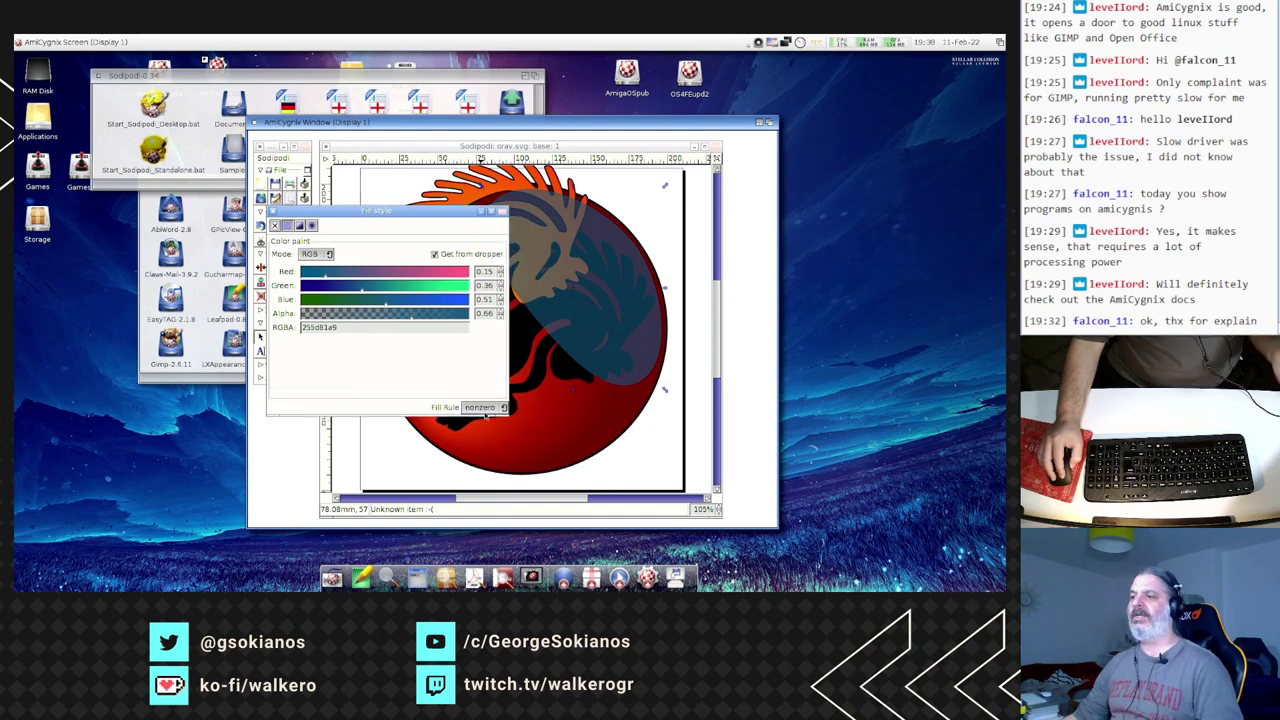
click(299, 226)
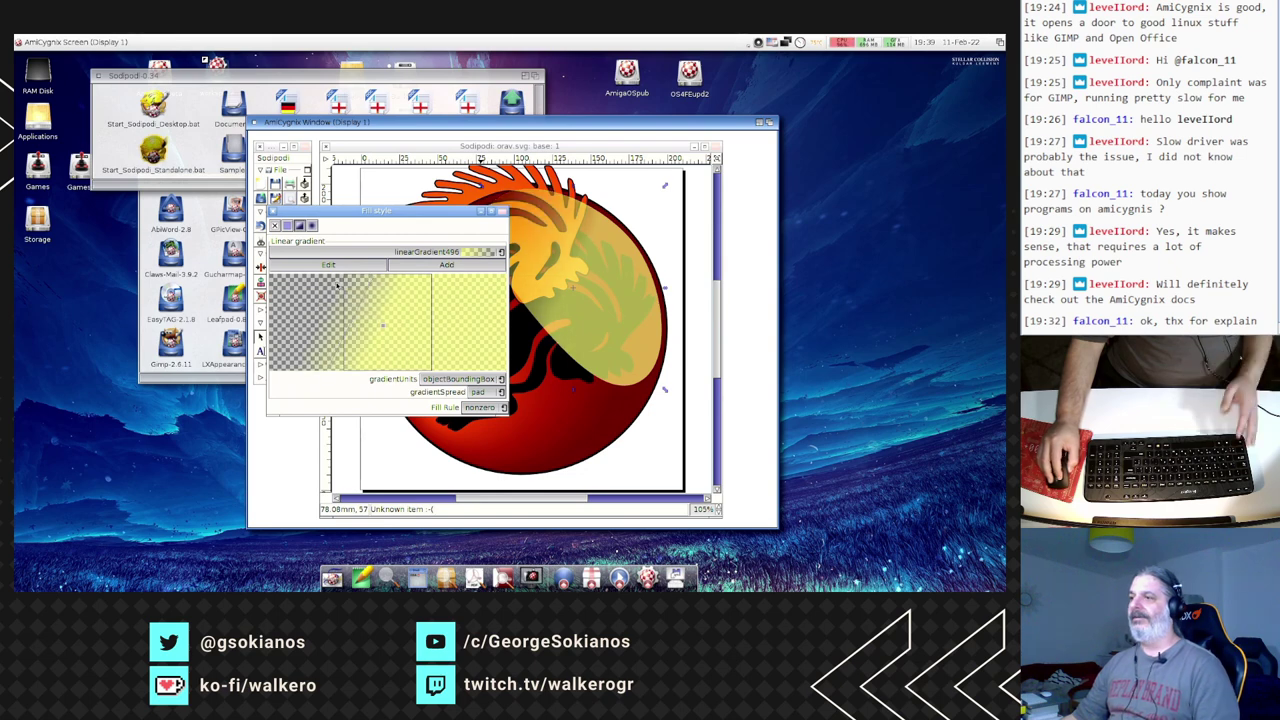
click(274, 213)
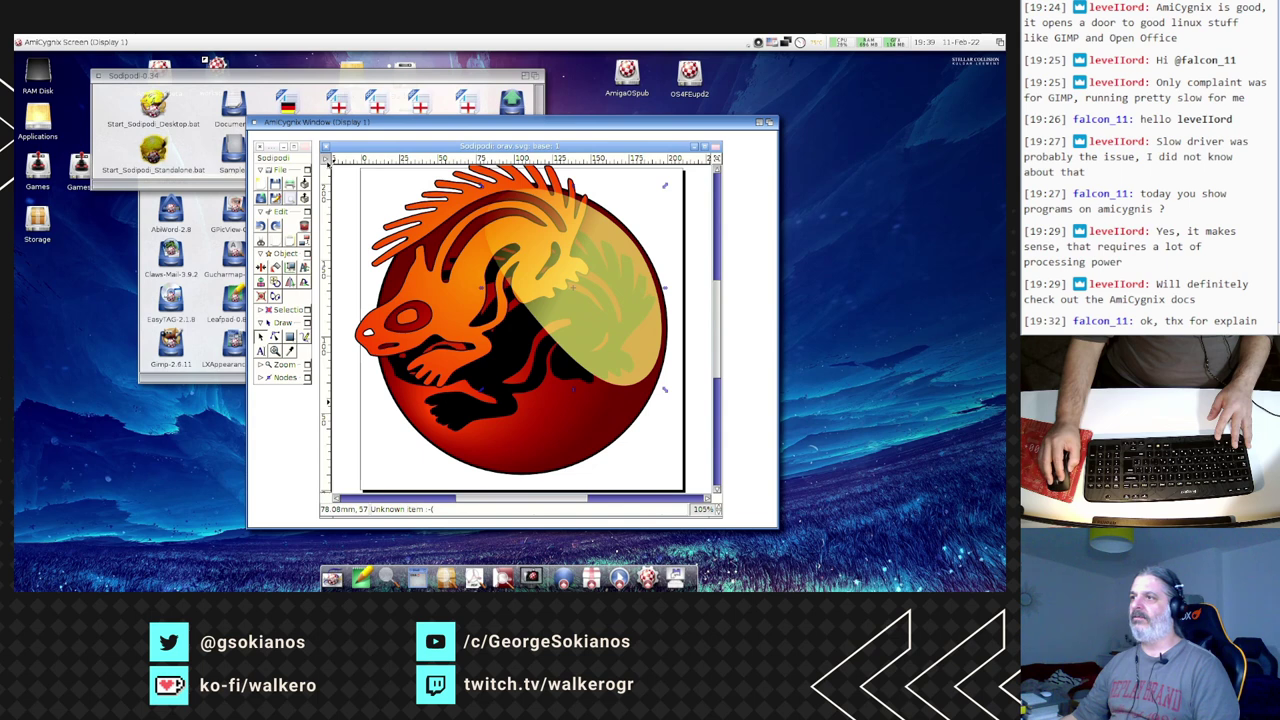
- Save the drawing as Plain SVG named 'mynewvector' on RAM Disk, then open the RAM Disk drawer
click(326, 160)
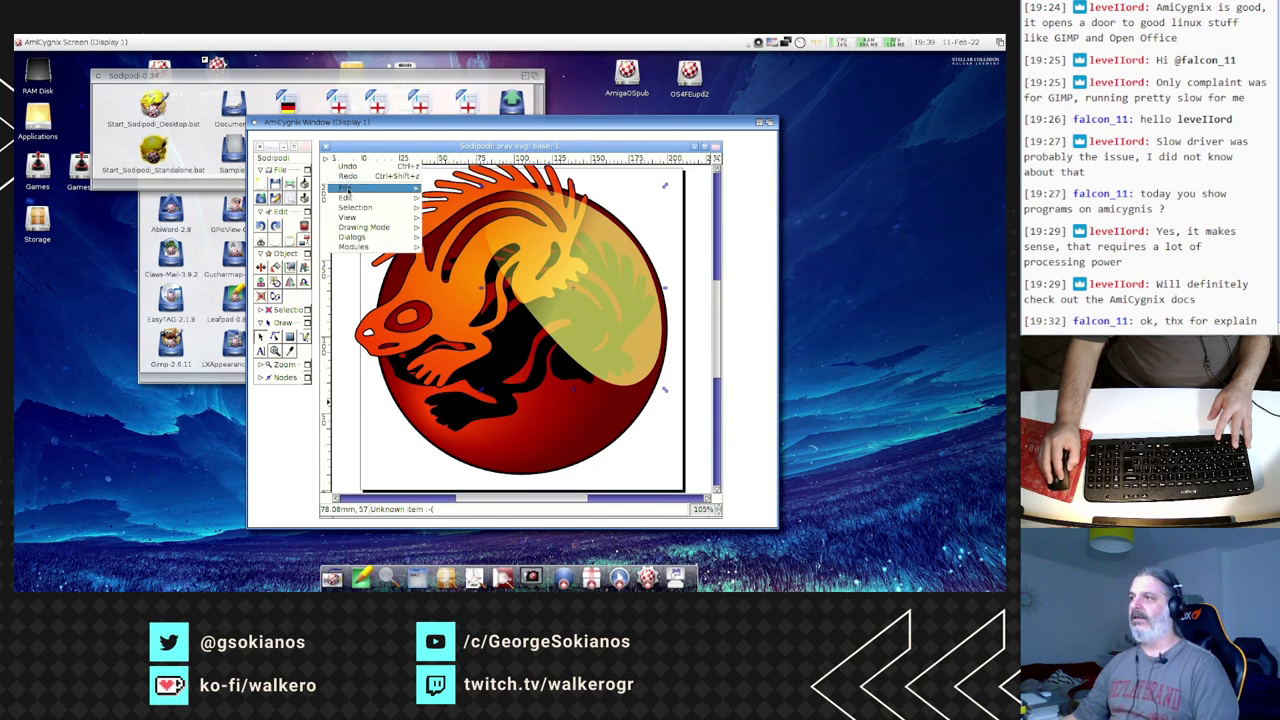
mouse_move(370, 188)
click(475, 229)
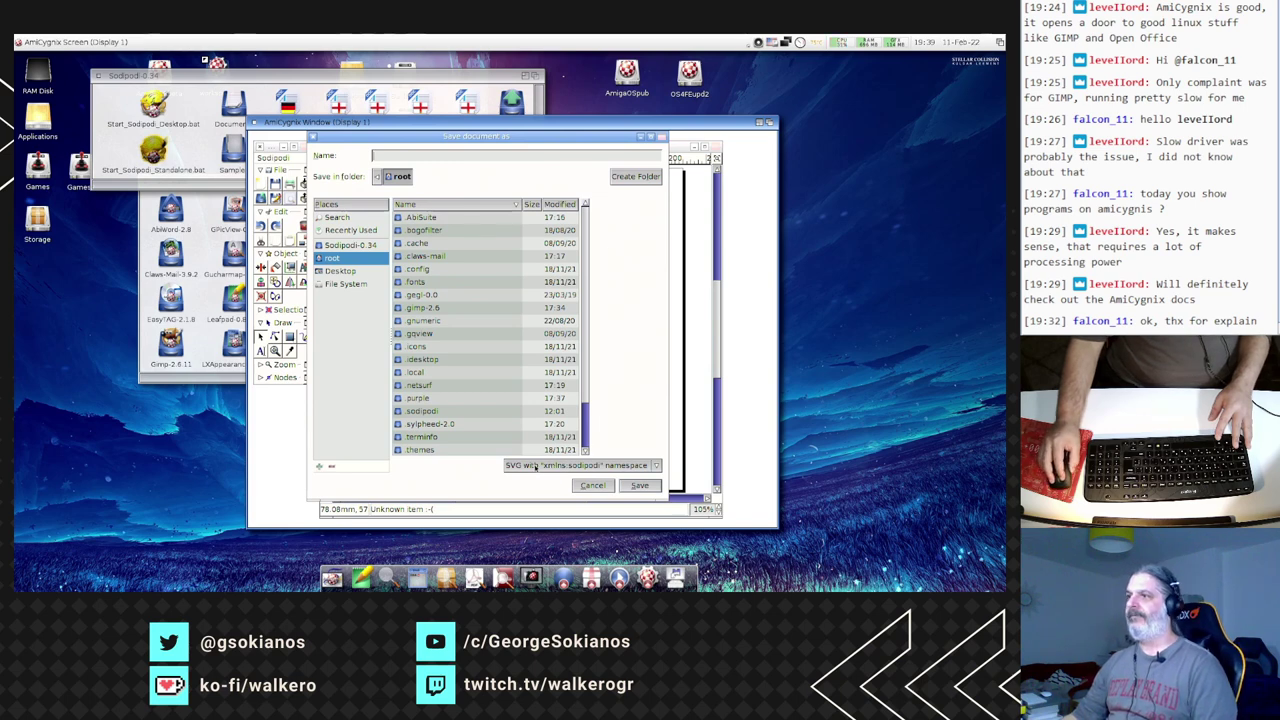
click(345, 283)
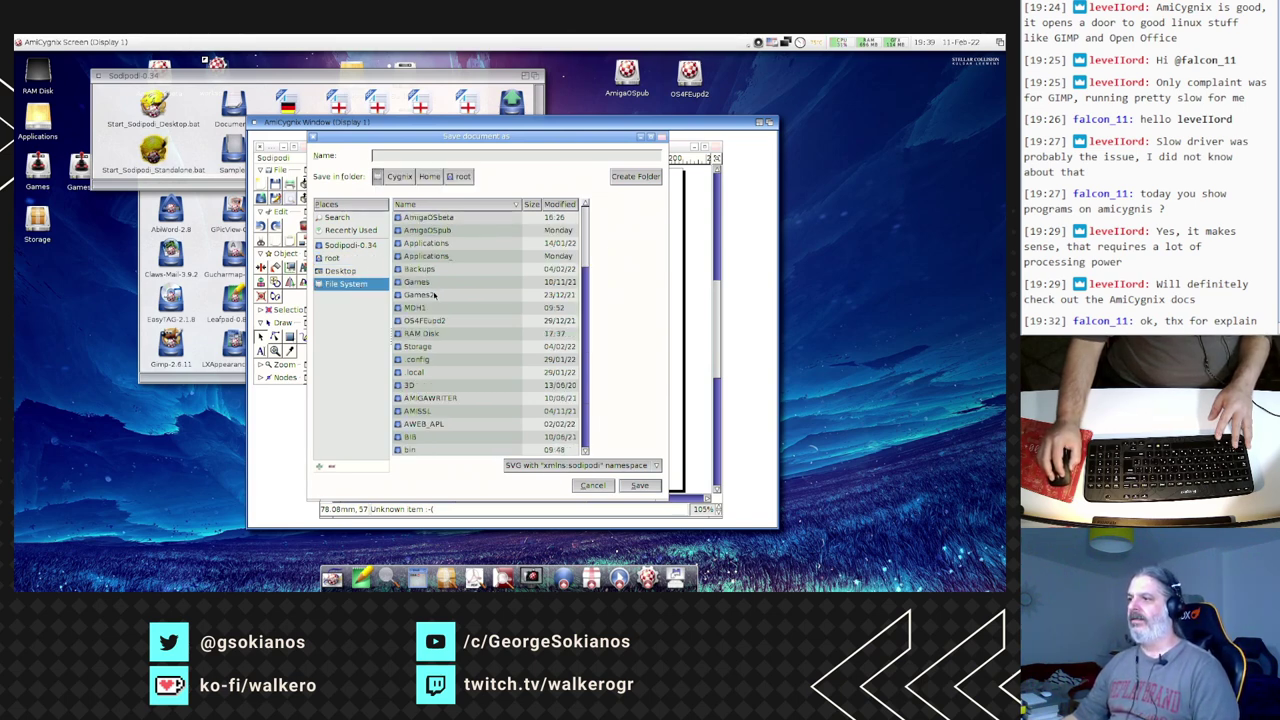
double_click(423, 333)
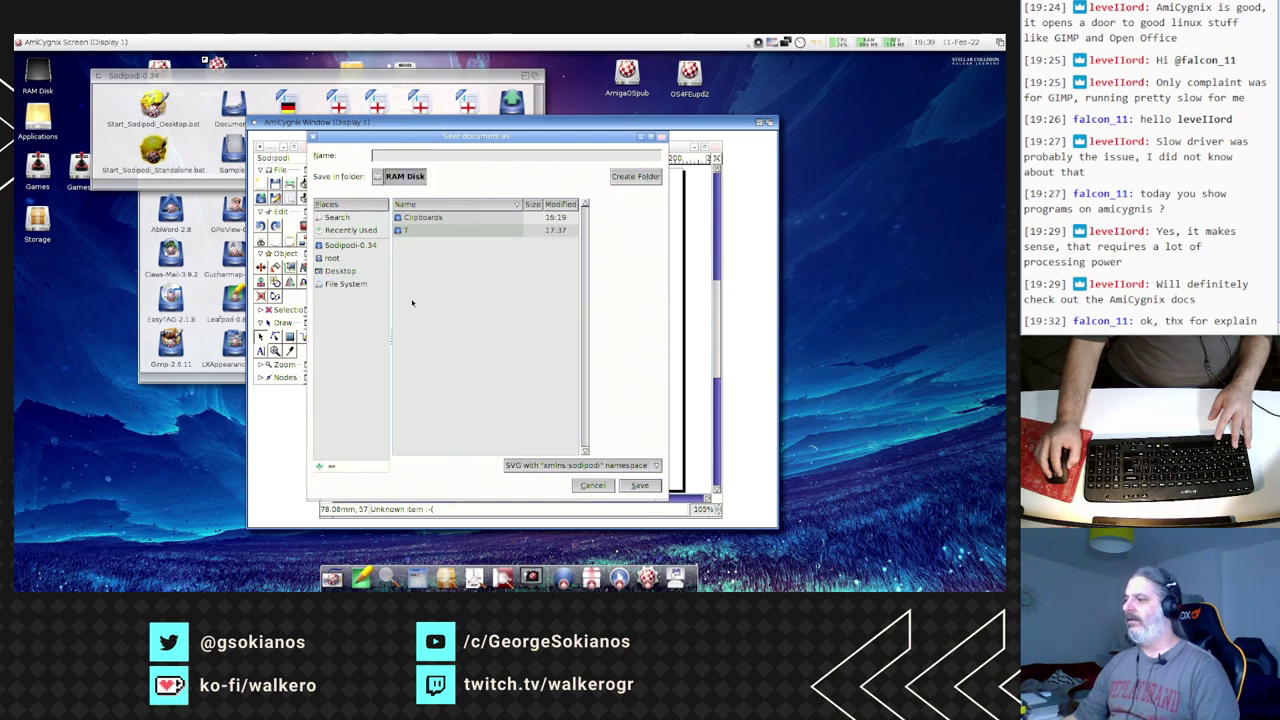
click(590, 466)
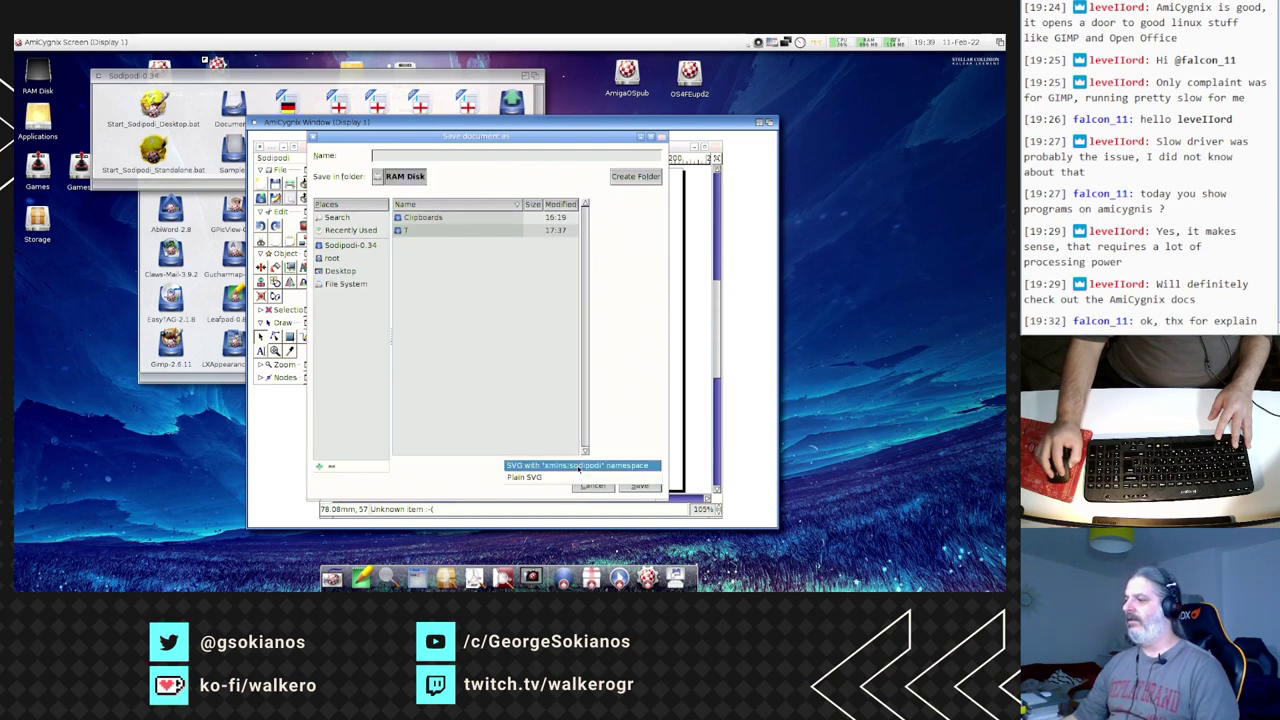
click(535, 477)
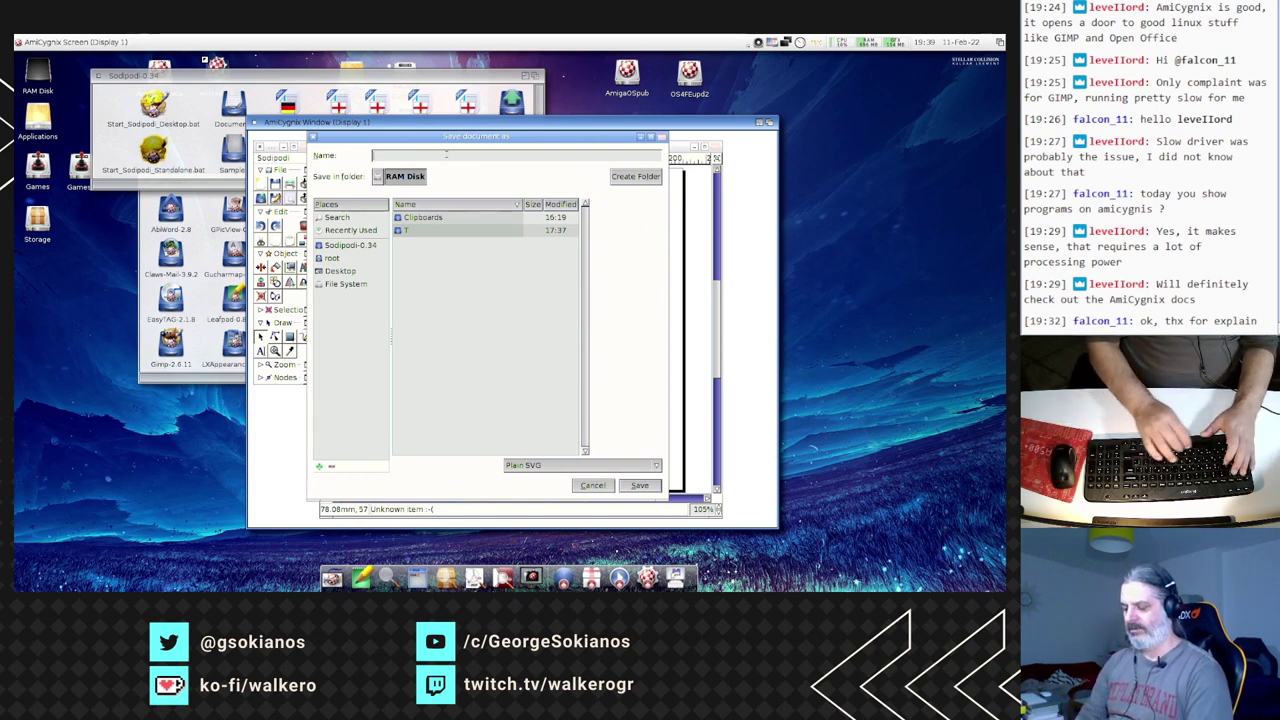
text(mynew)
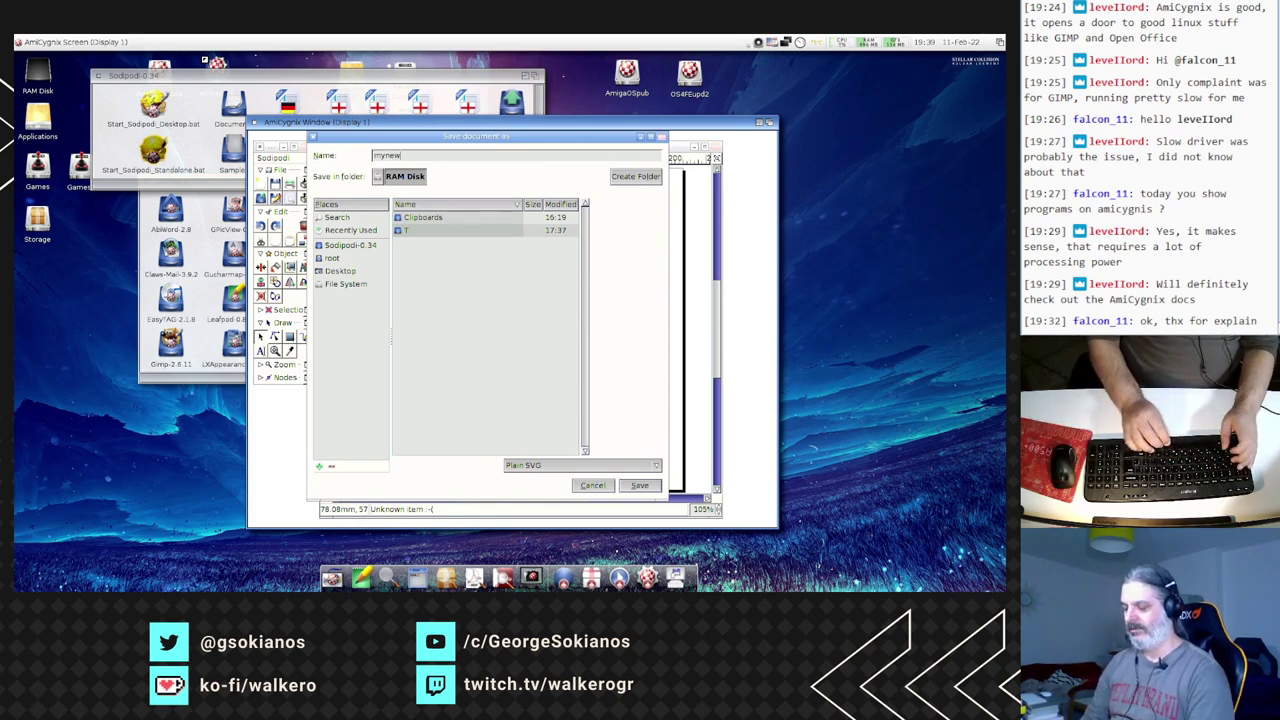
text(vec)
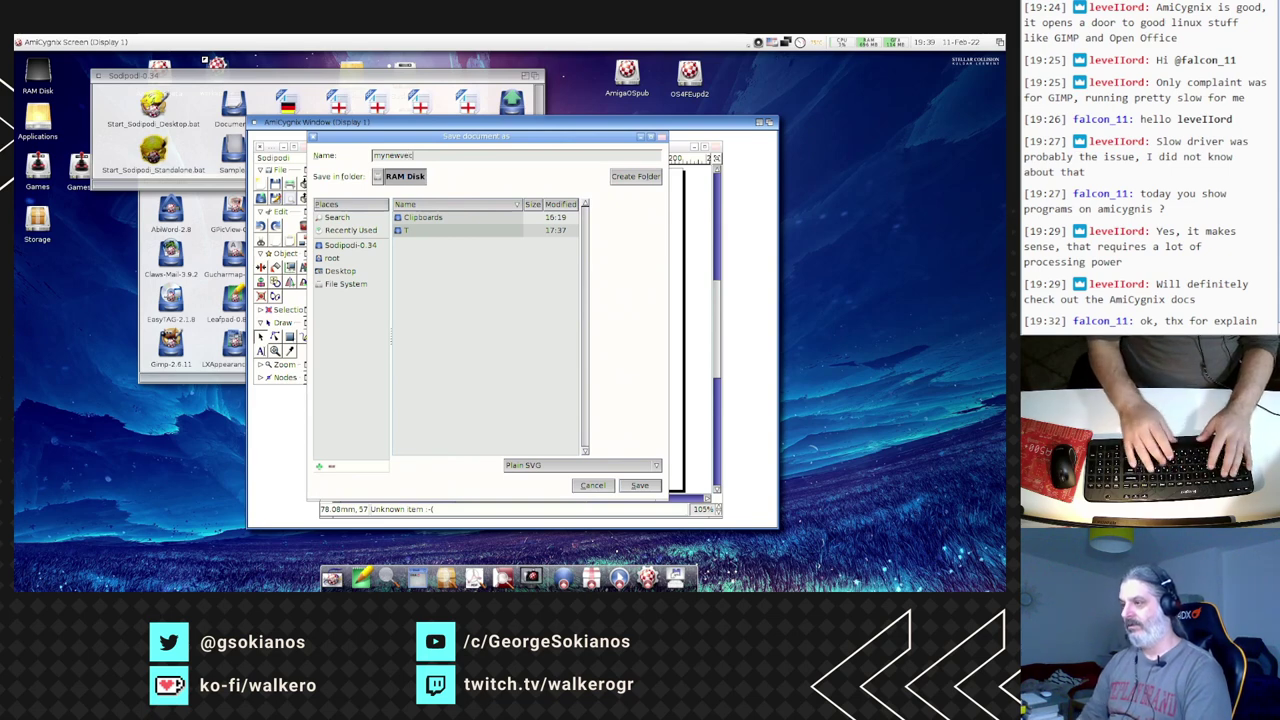
text(tor)
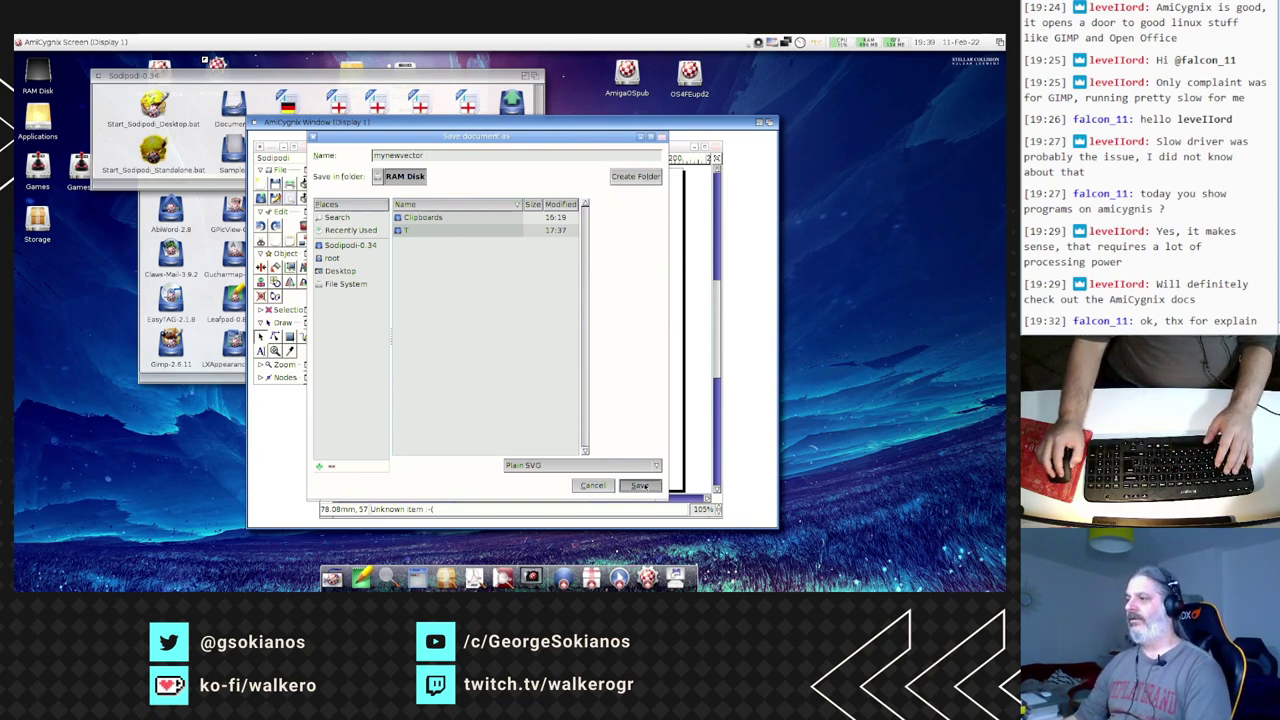
click(640, 485)
double_click(37, 72)
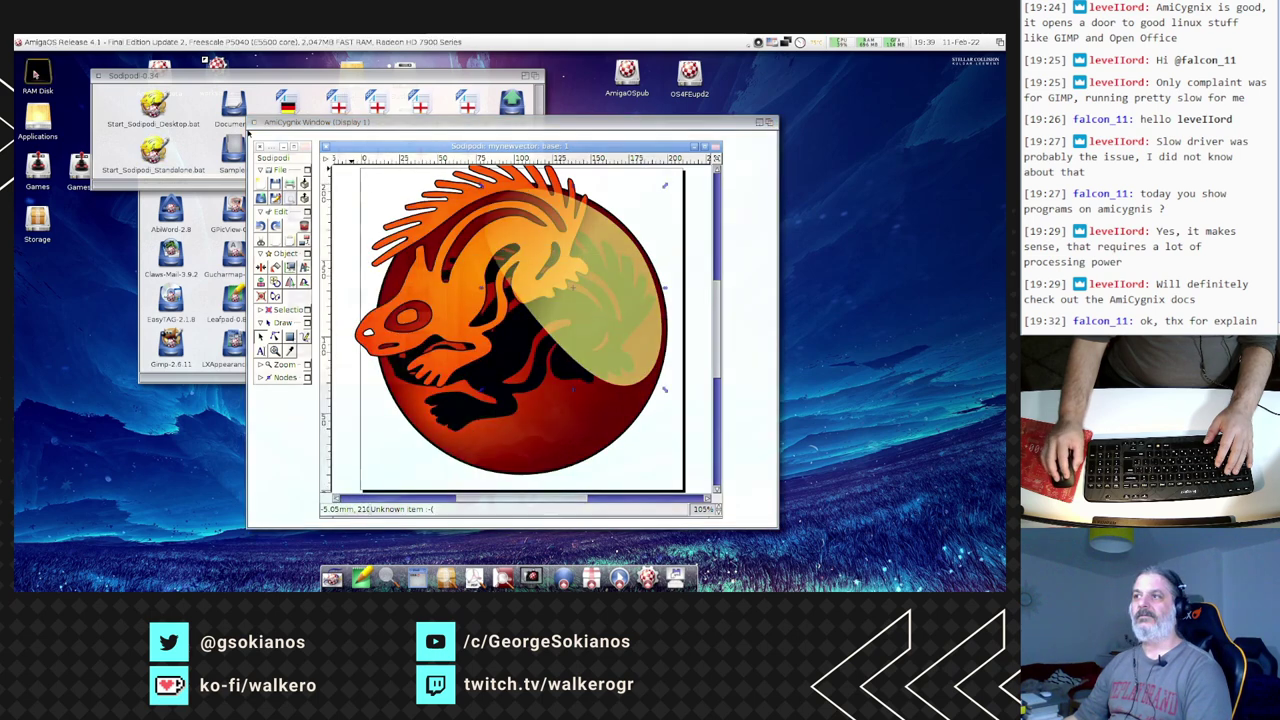
- Rename the RAM Disk file to mynewvector.svg and drop it onto NotePad in the dock
drag(276, 155, 418, 166)
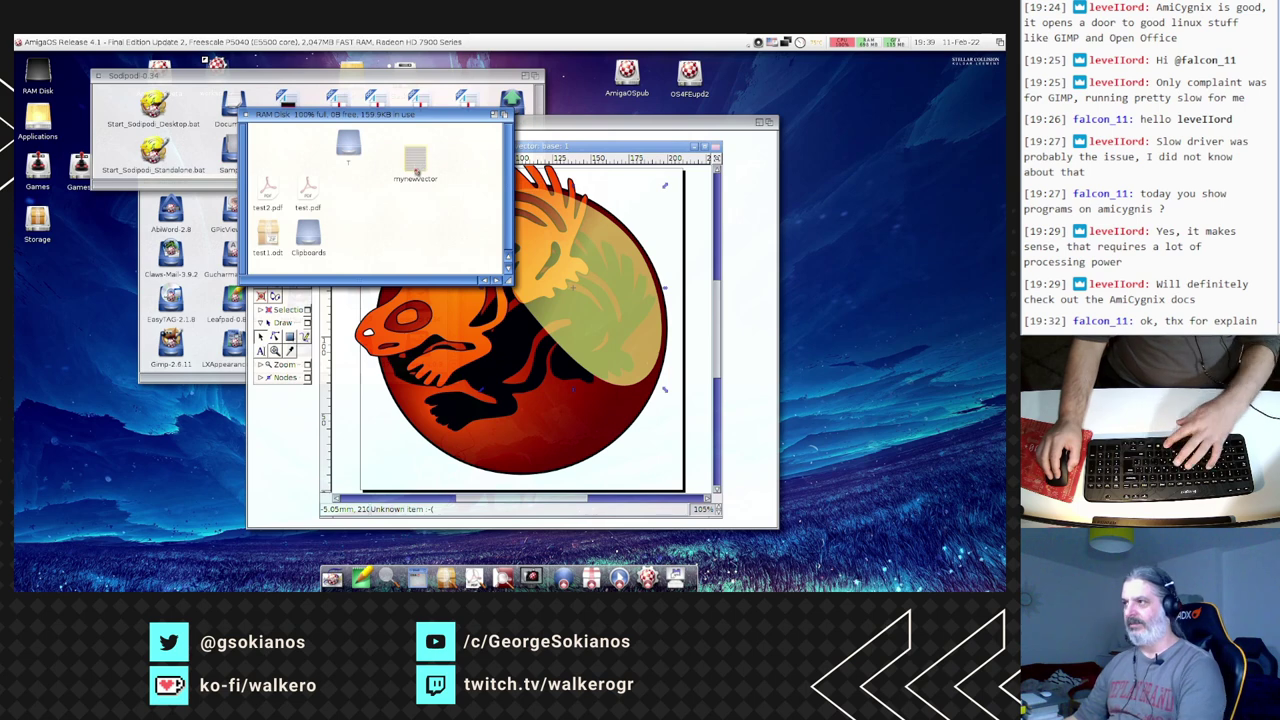
key(super+r)
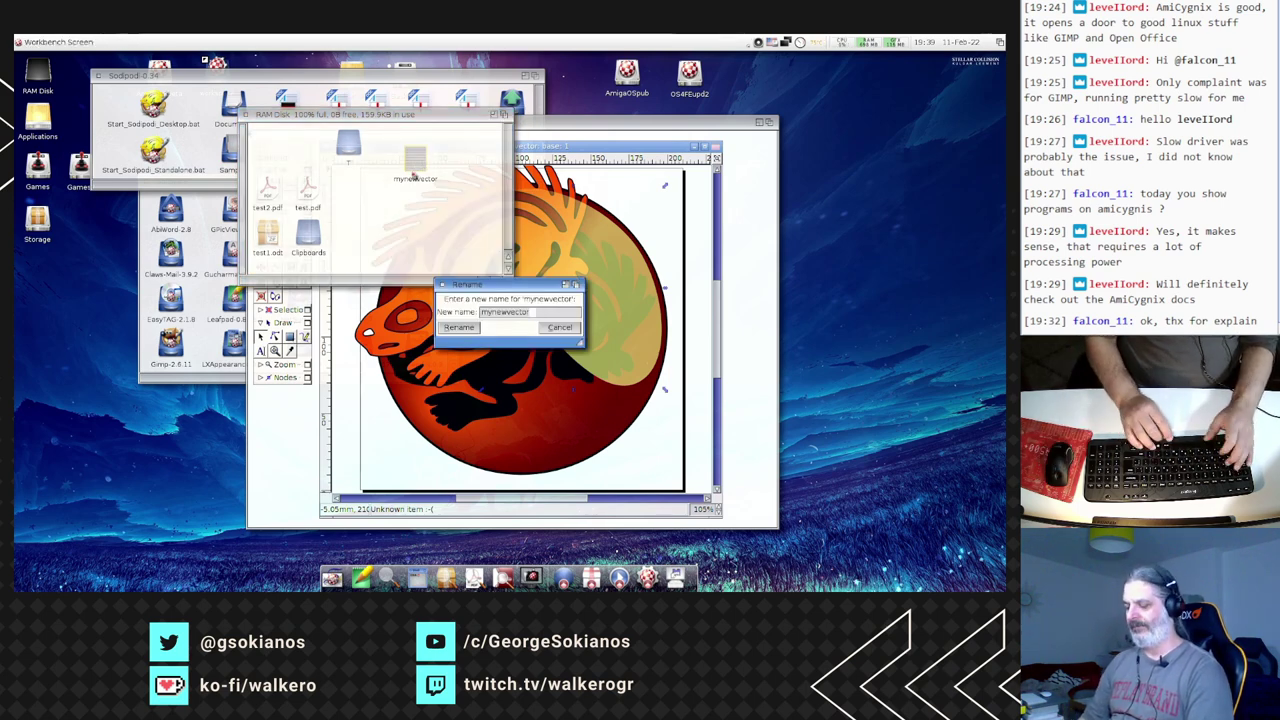
text(.svg)
key(Return)
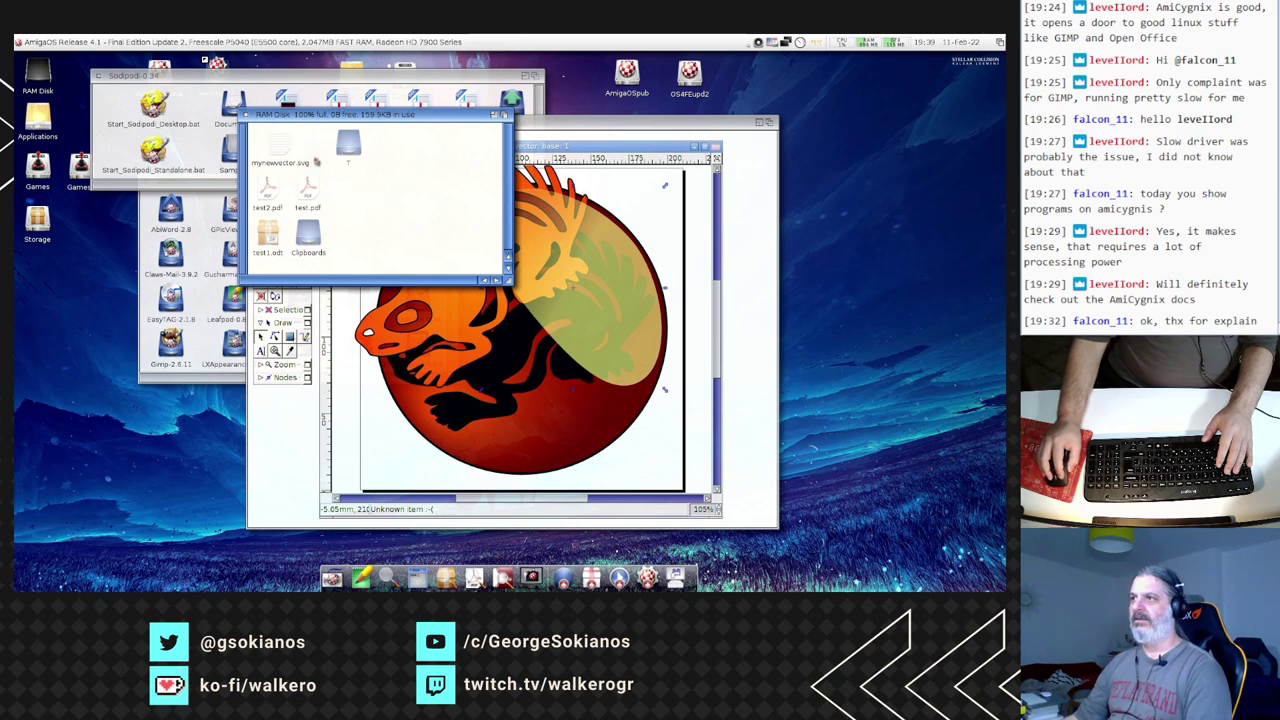
drag(330, 114, 240, 65)
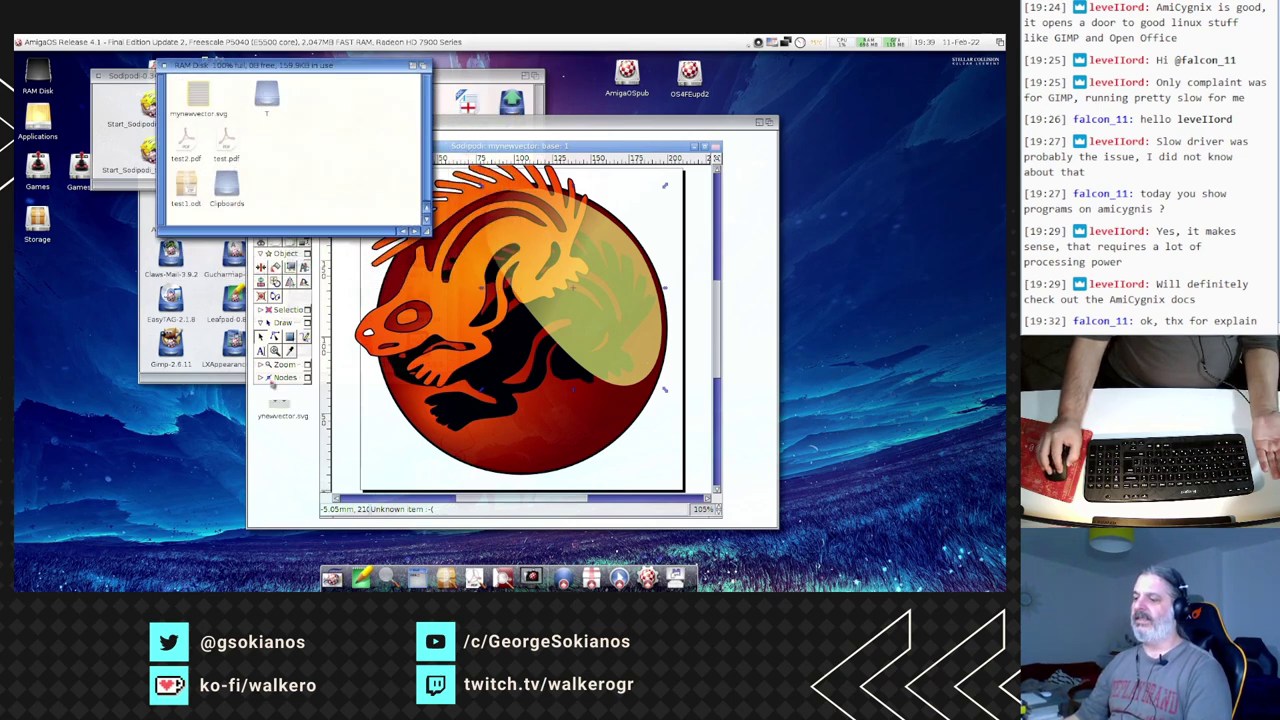
drag(275, 397, 362, 578)
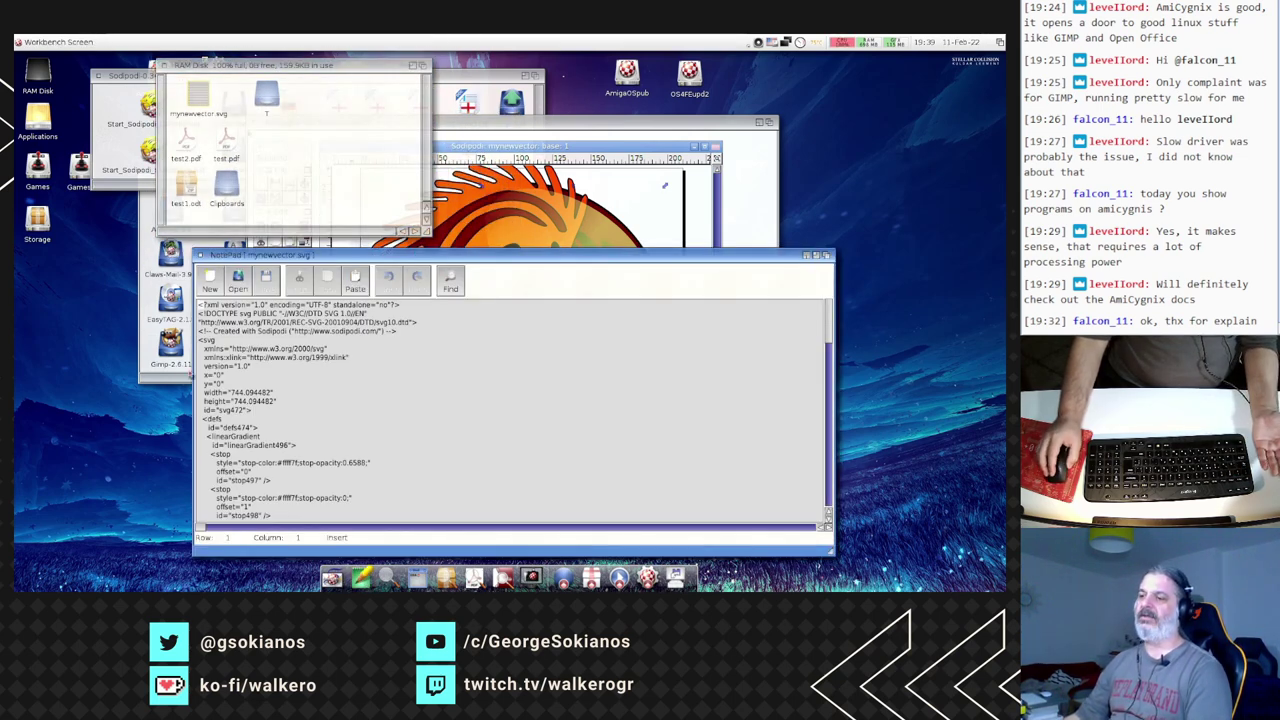
- Scroll the mynewvector.svg markup down to the gradient and ellipse definitions, then close NotePad
scroll(278, 386, down, 12)
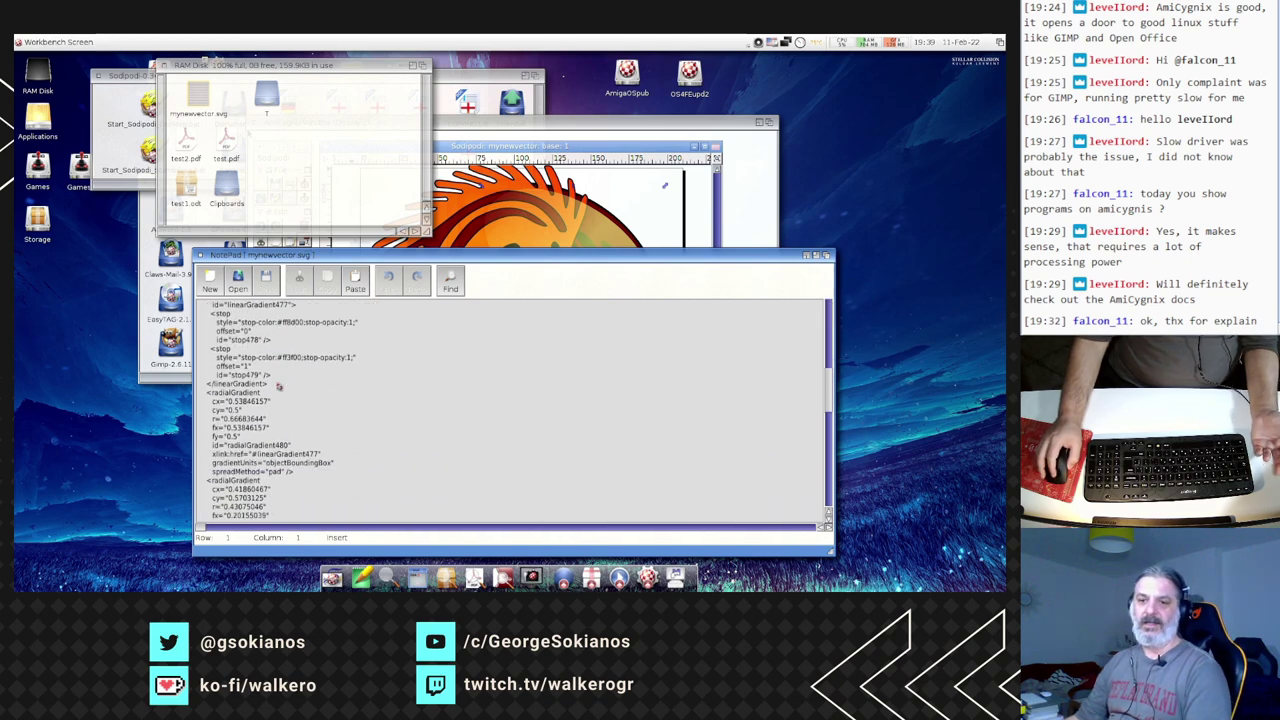
scroll(279, 392, down, 8)
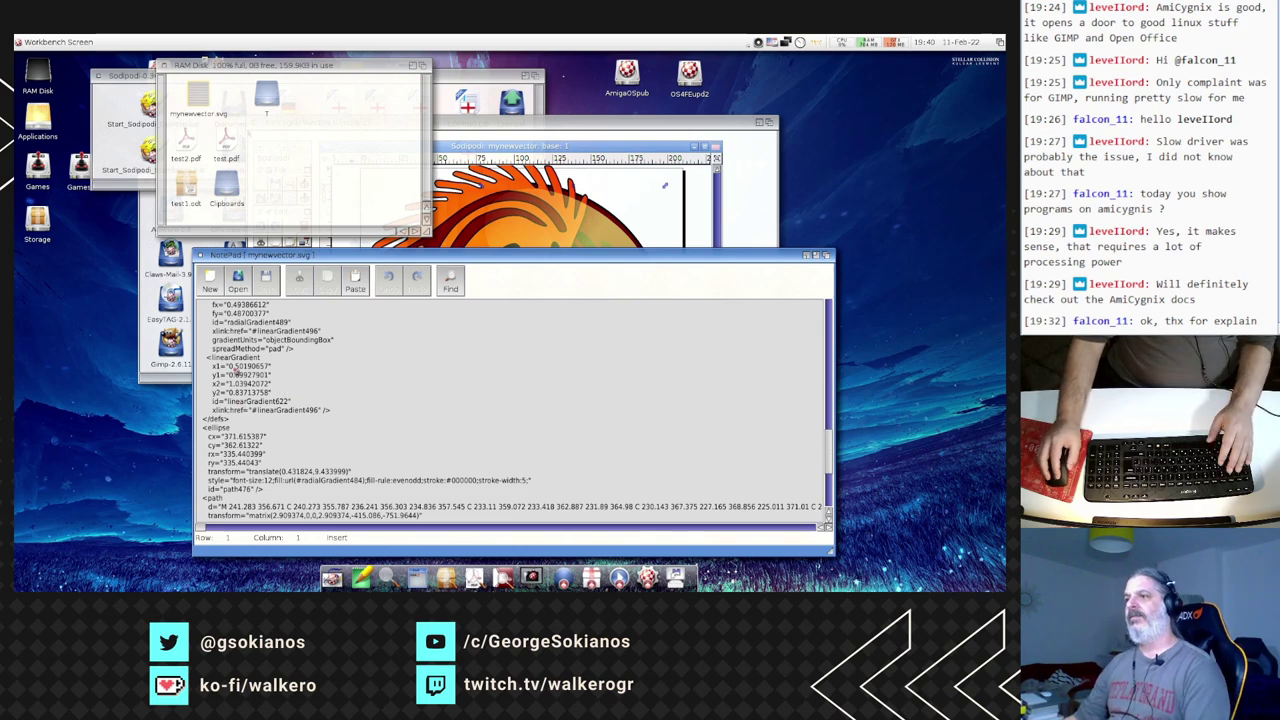
click(201, 256)
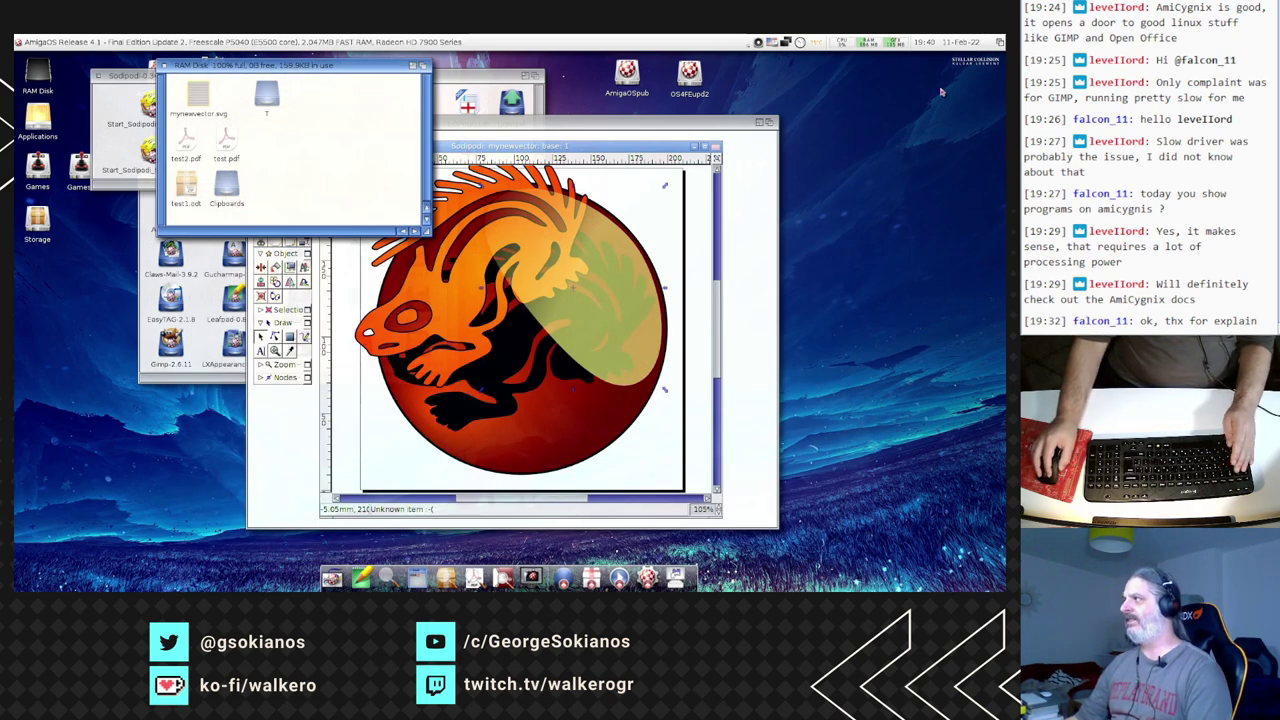
- Open mynewvector.svg from RAM Disk in a new Odyssey tab, then return to Workbench
key(super+m)
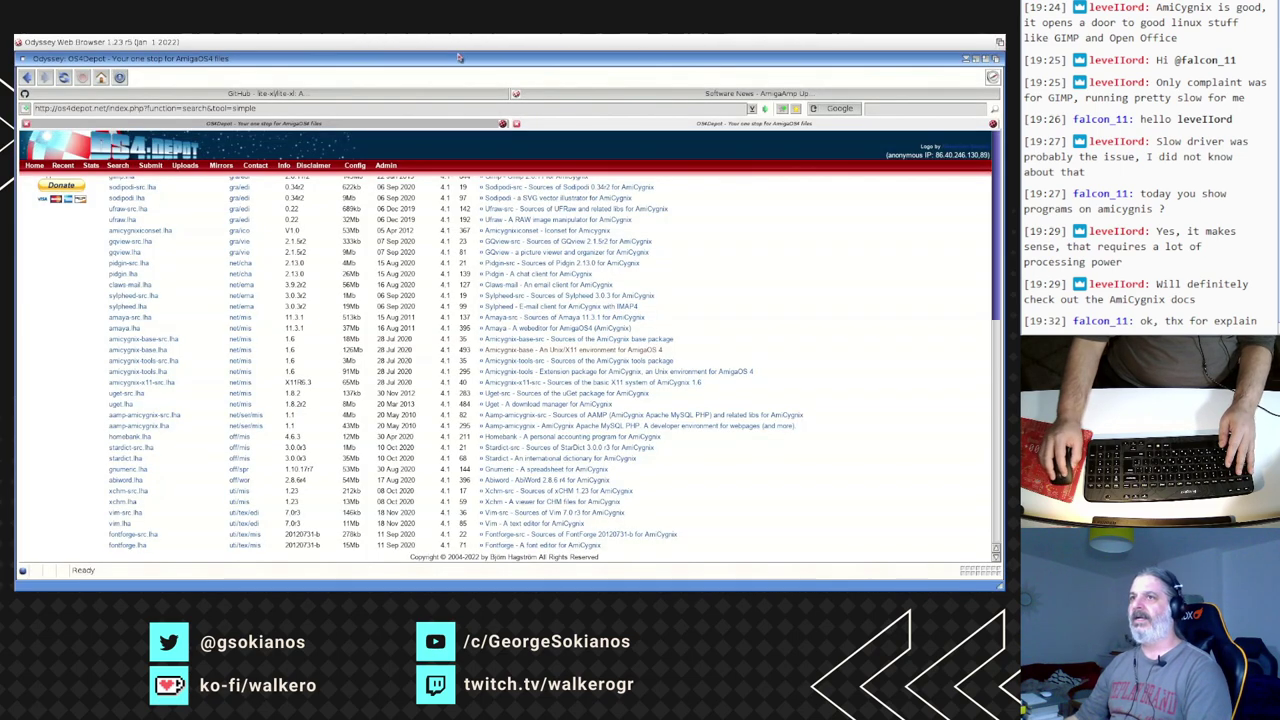
key(super+t)
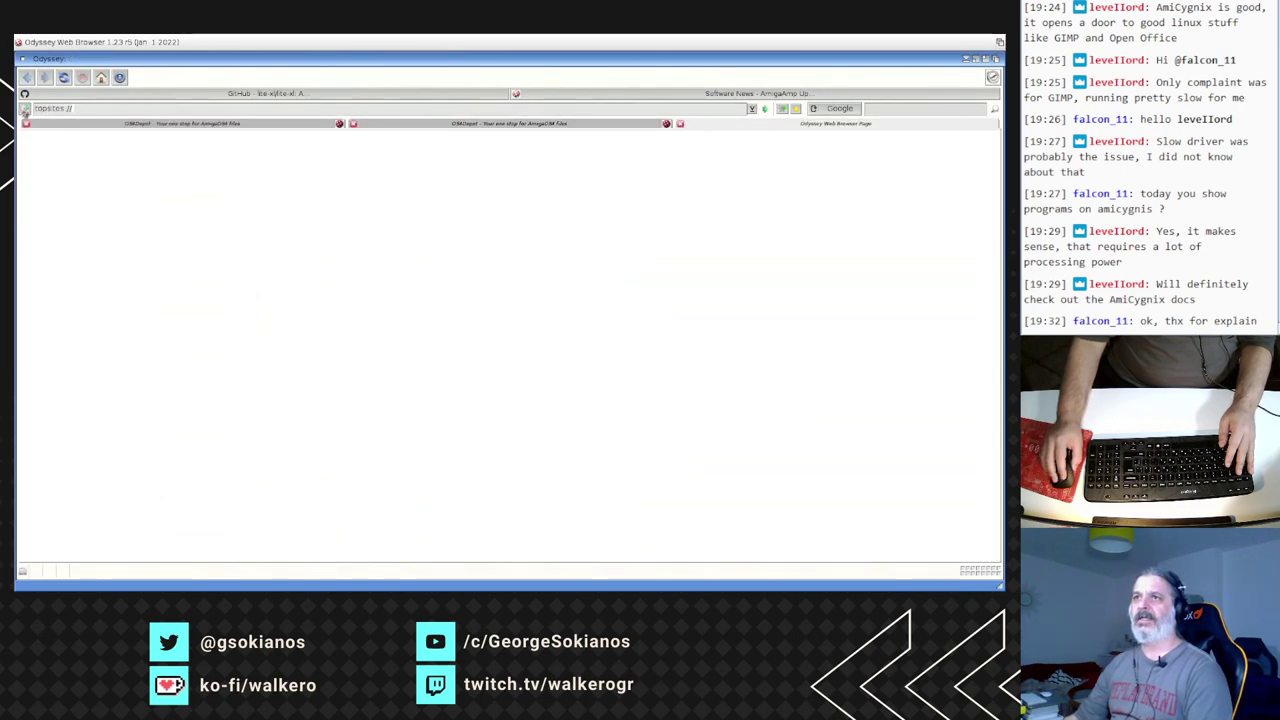
right_click(30, 40)
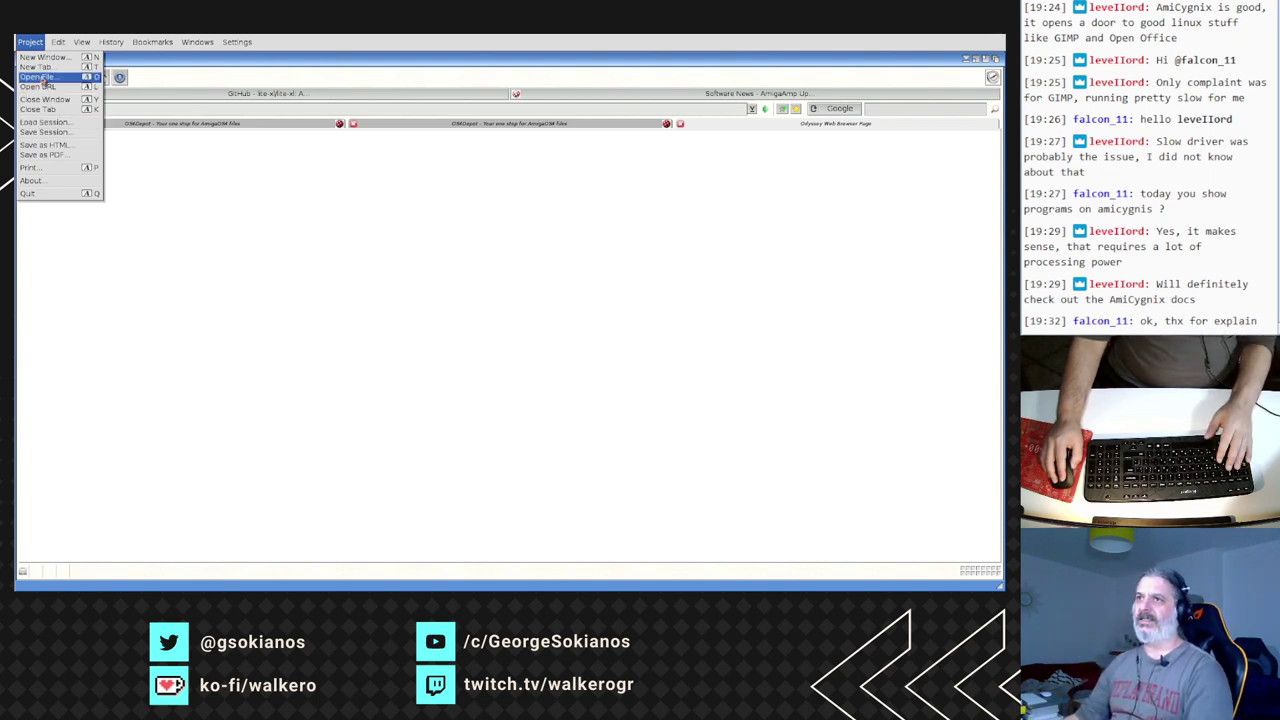
click(38, 77)
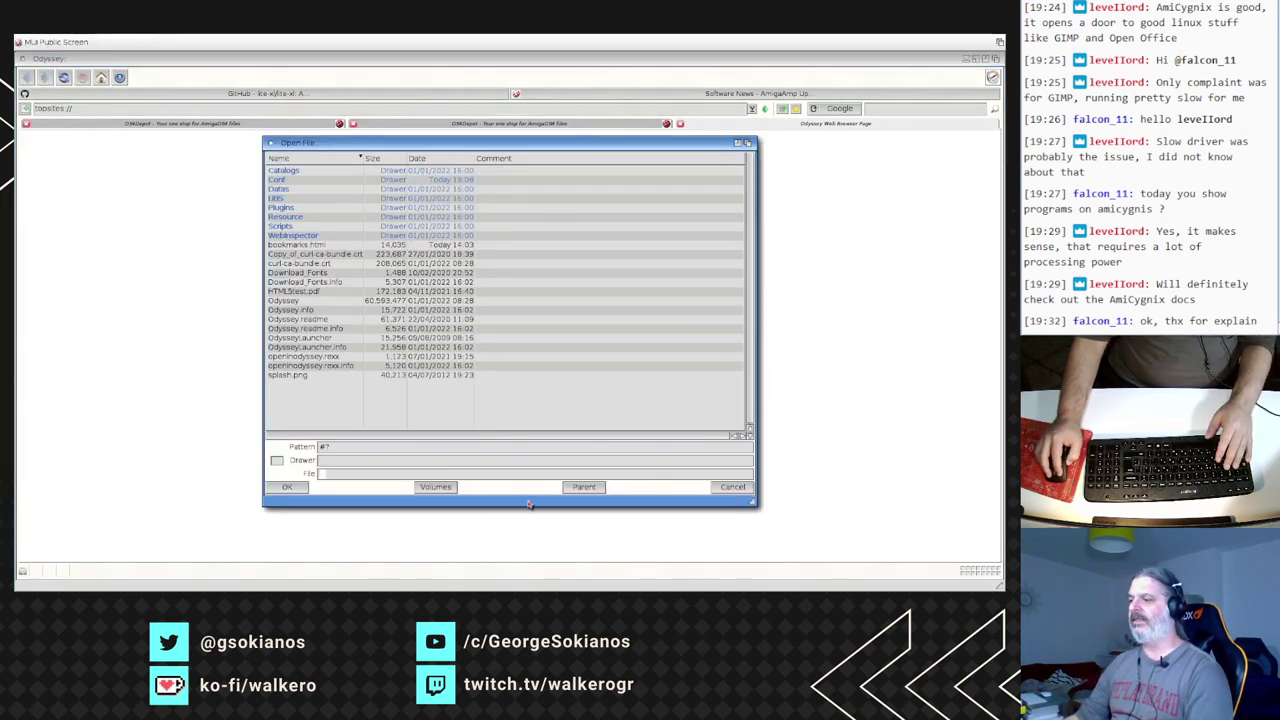
click(435, 487)
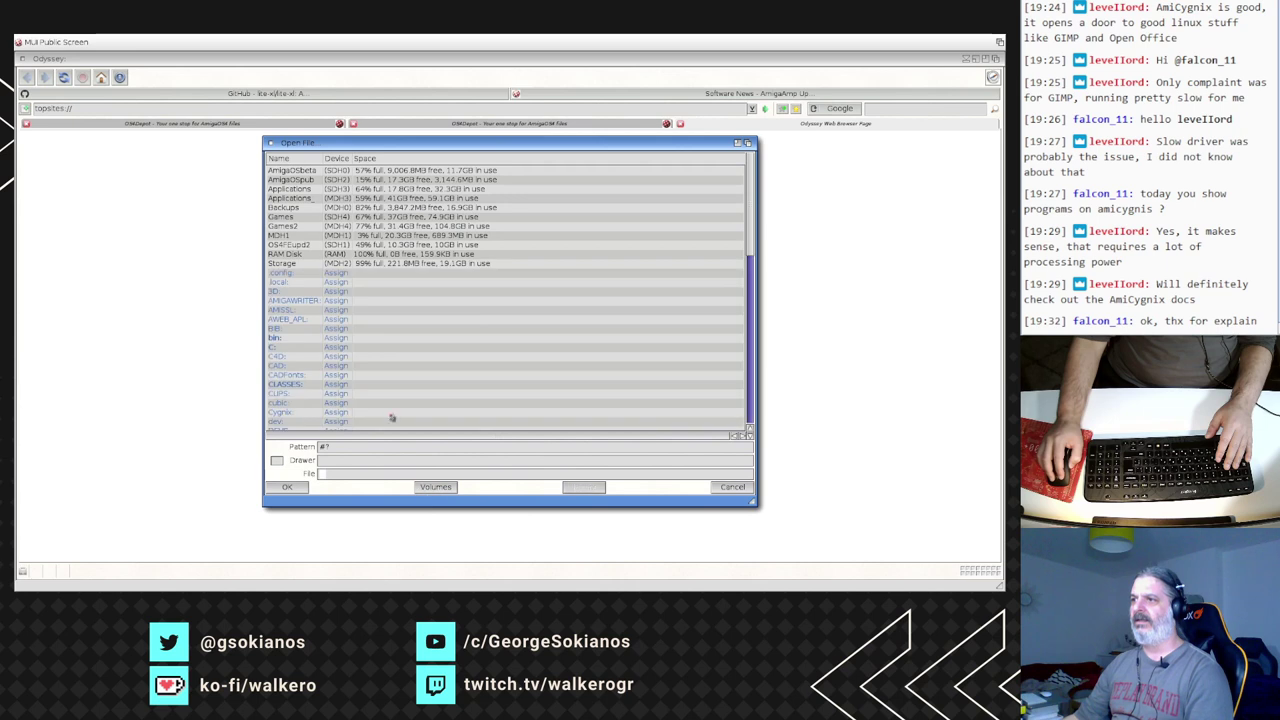
double_click(286, 255)
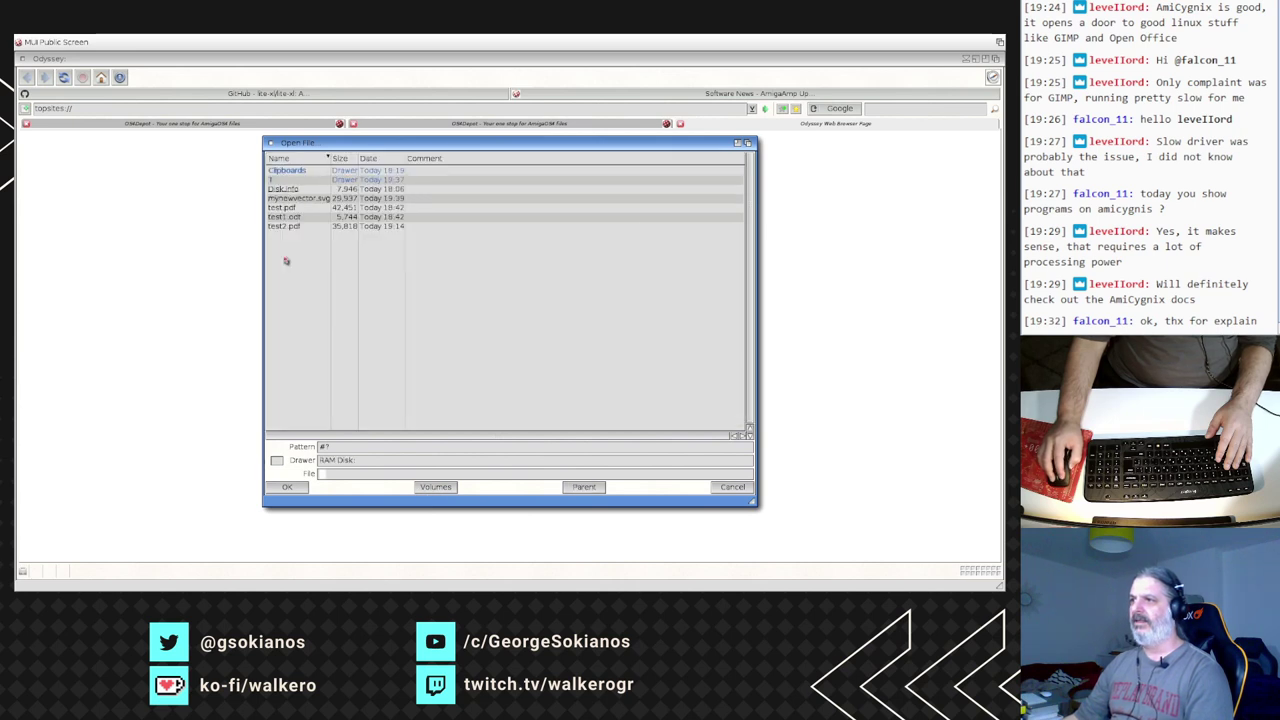
double_click(279, 199)
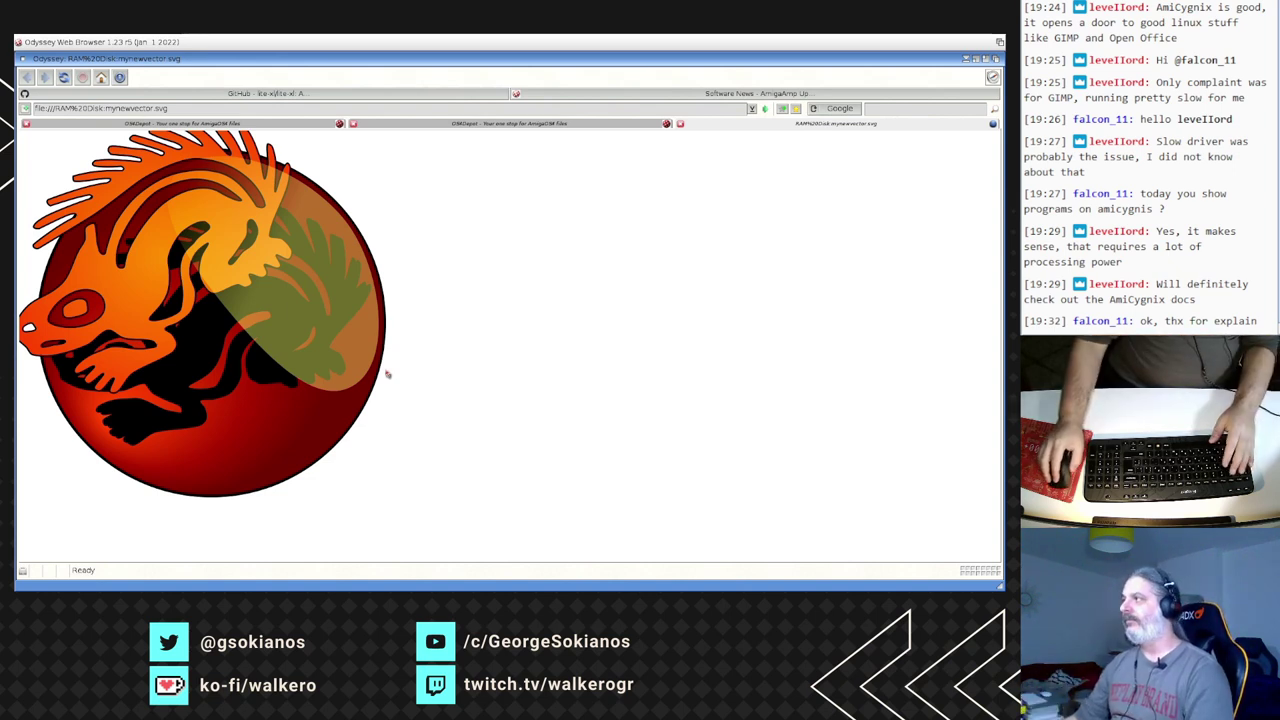
click(999, 41)
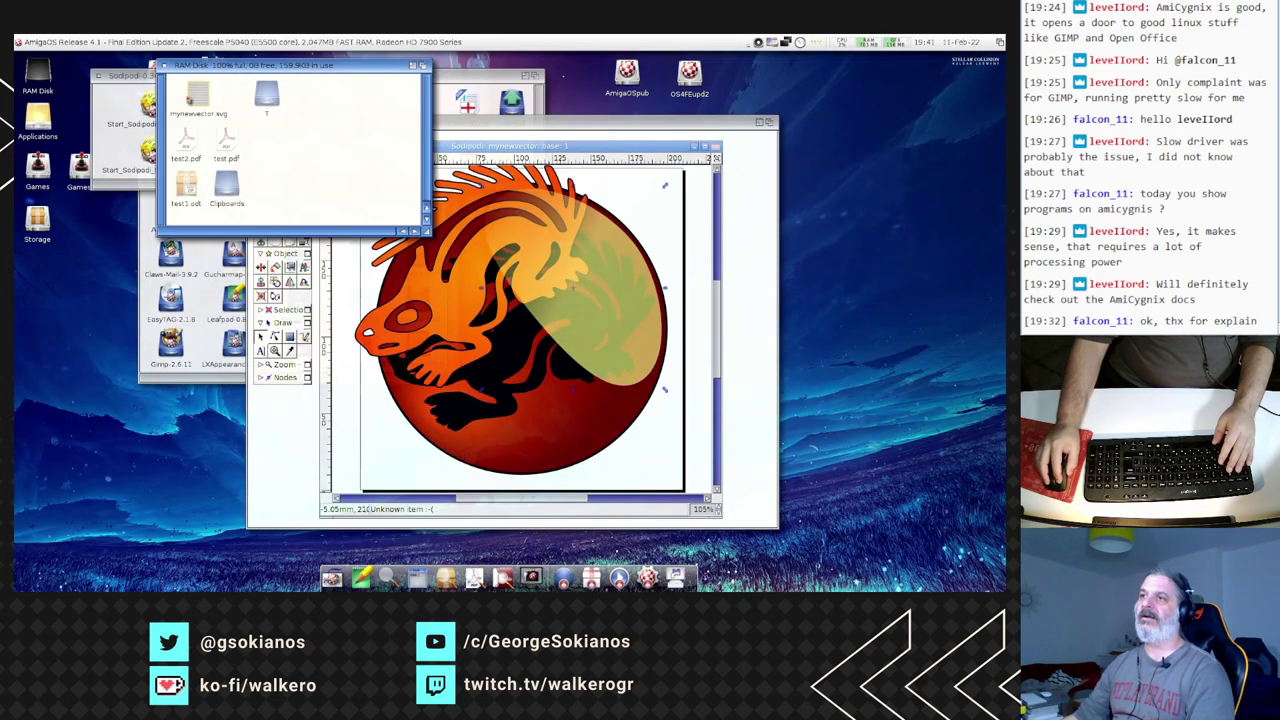
- Close the RAM Disk drawer, move the Sodipodi window left and select the lizard artwork
click(161, 66)
drag(330, 128, 248, 76)
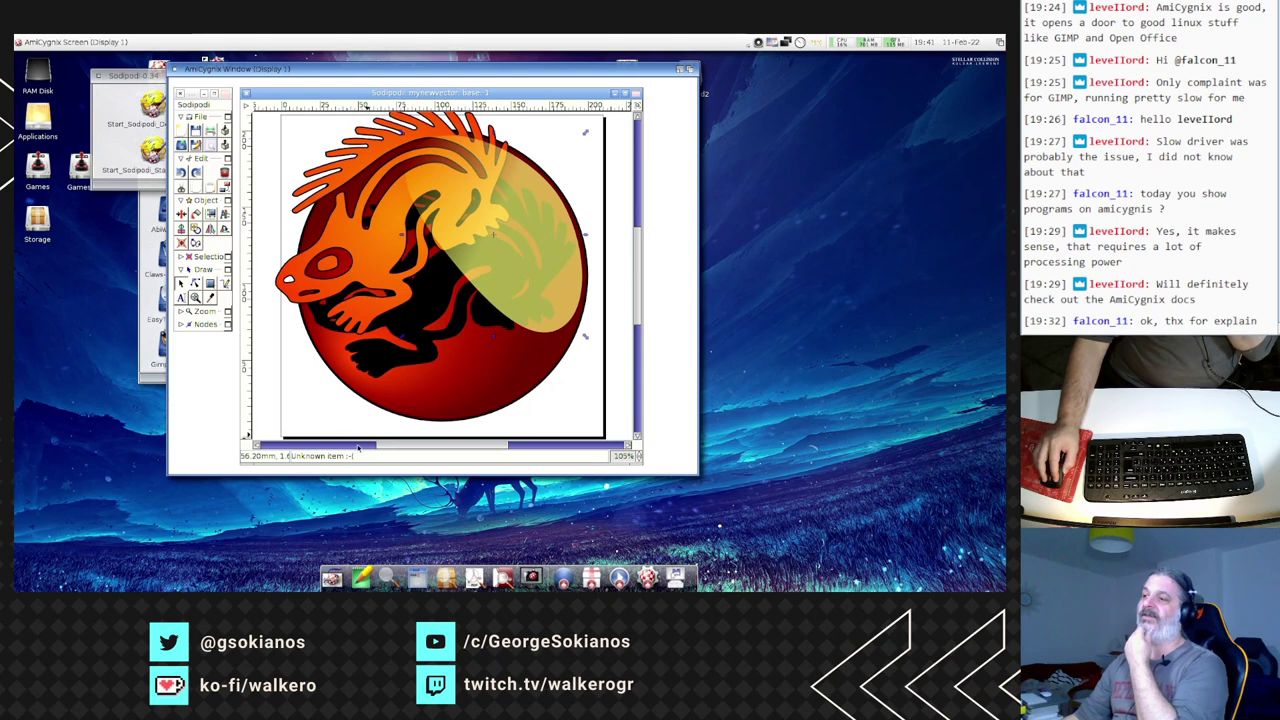
click(390, 292)
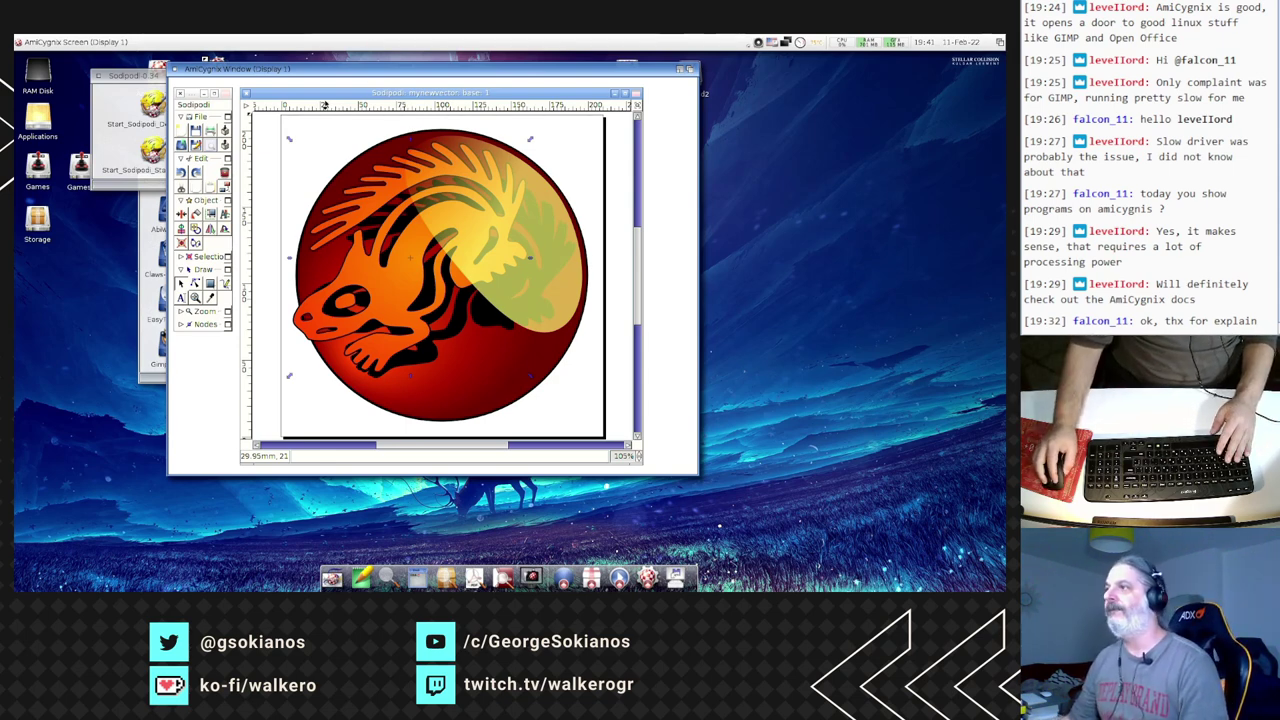
- Quit Sodipodi from its main menu and answer the unsaved-changes prompt for mynewvector
right_click(245, 106)
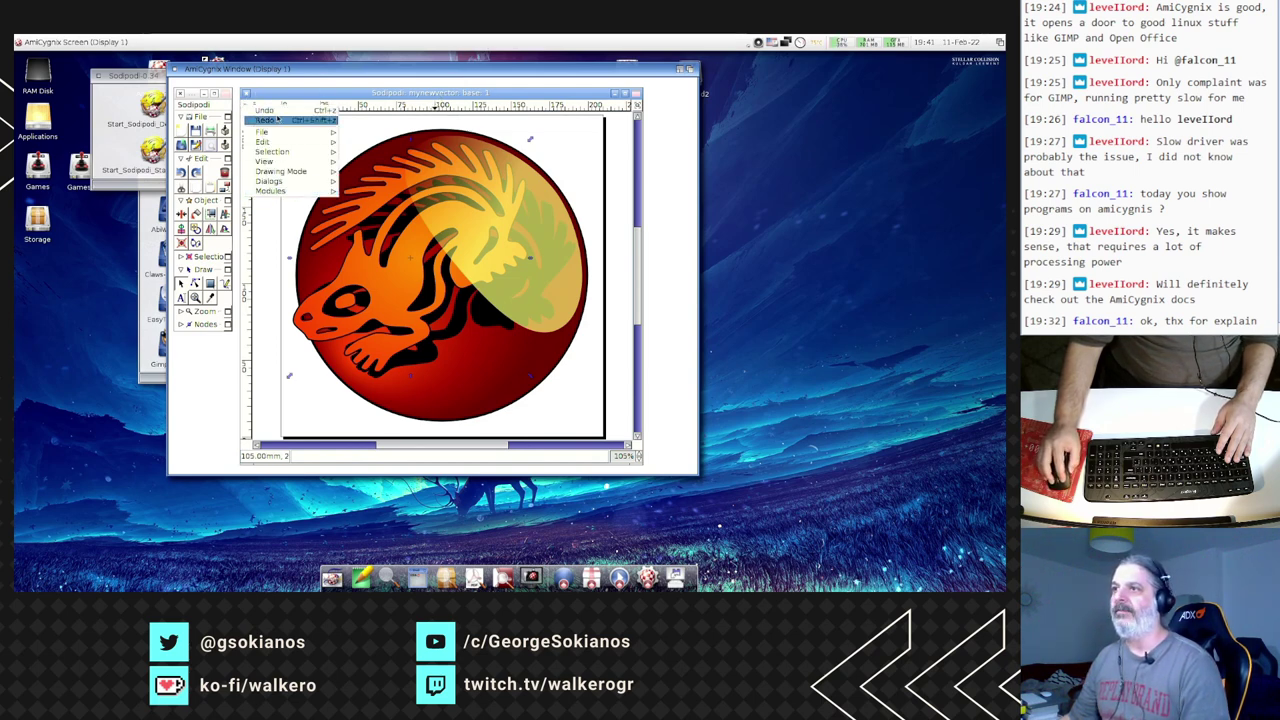
click(201, 108)
click(196, 104)
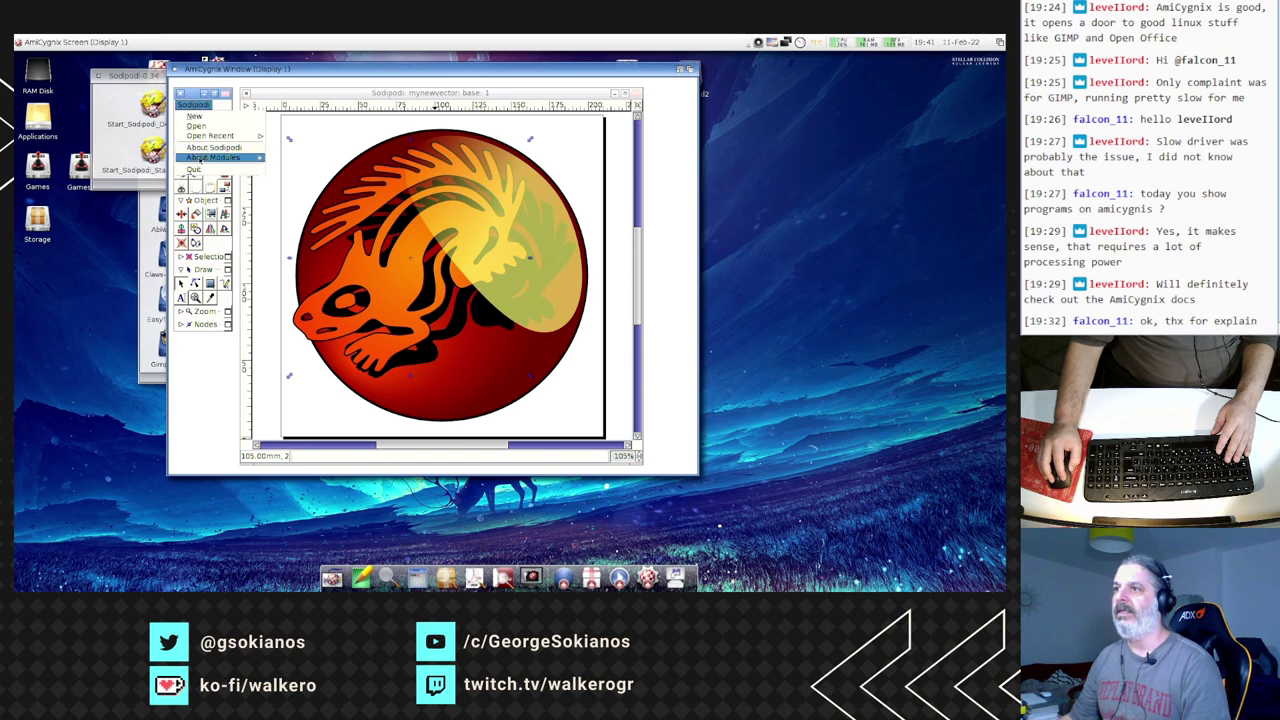
click(200, 170)
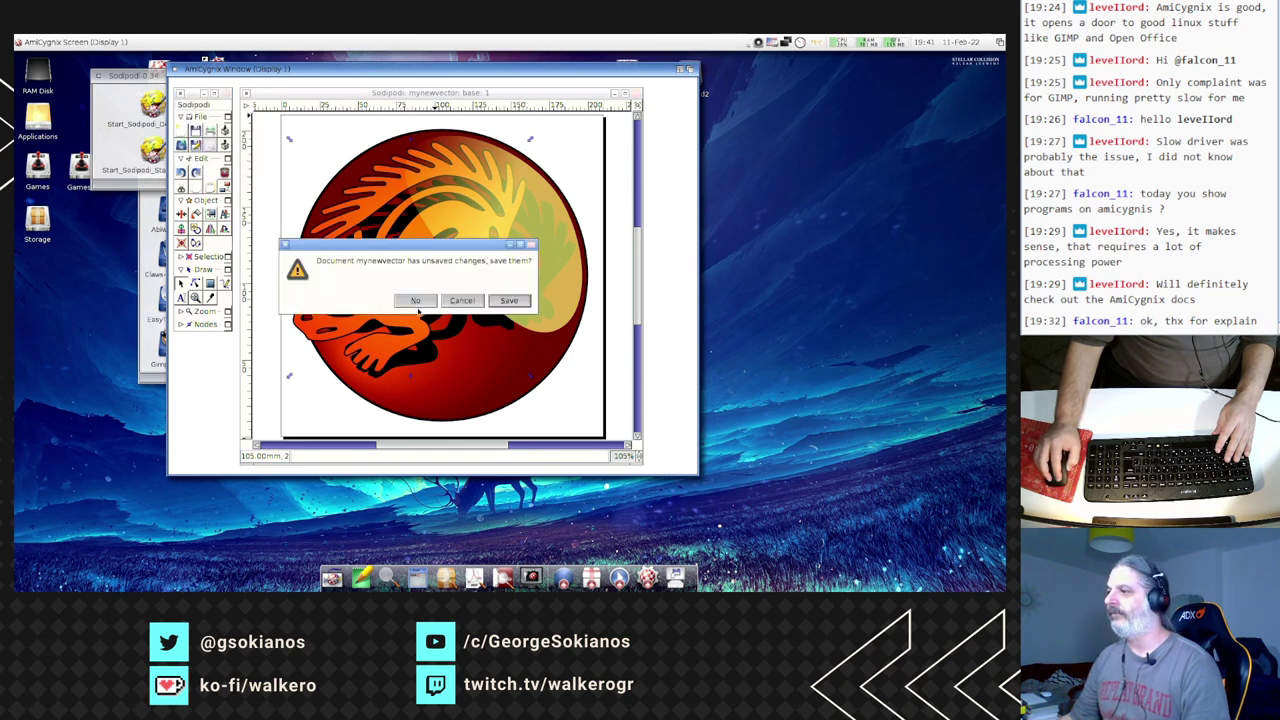
click(418, 307)
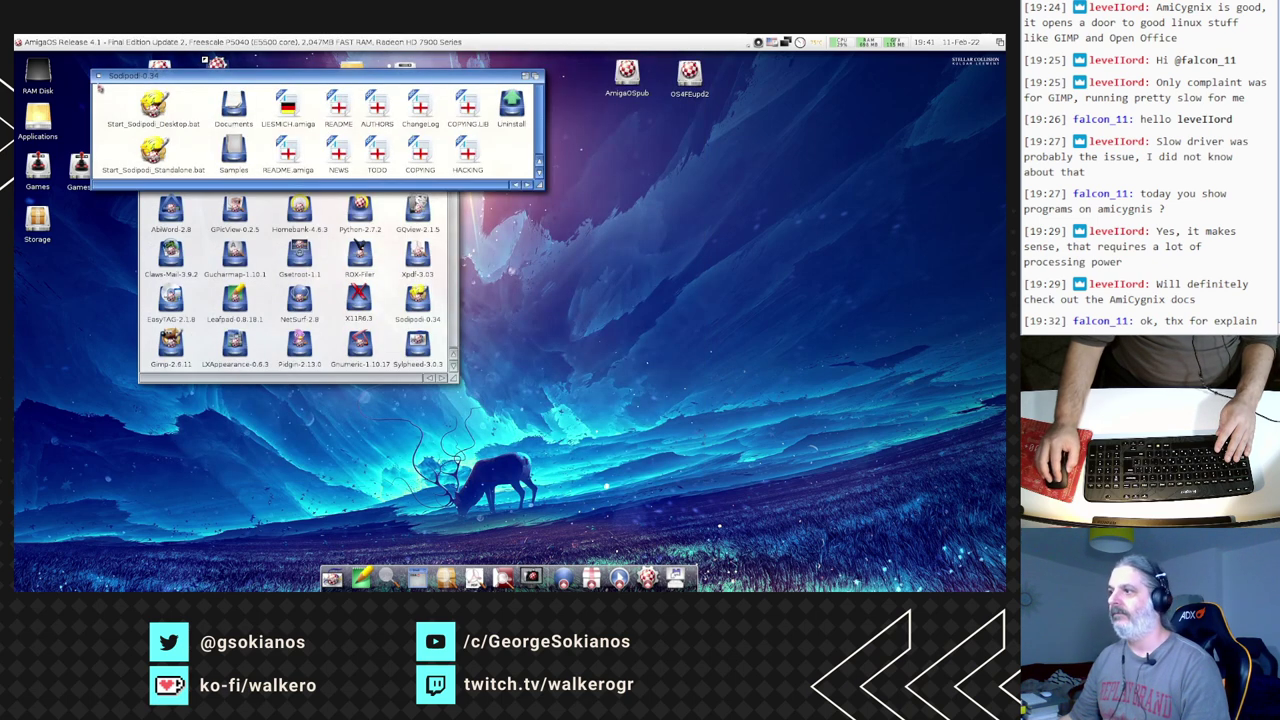
- Close the Sodipodi and EasyTAG-2.1.8 drawers, then open AmigaOSbeta and move its window upper right
click(97, 76)
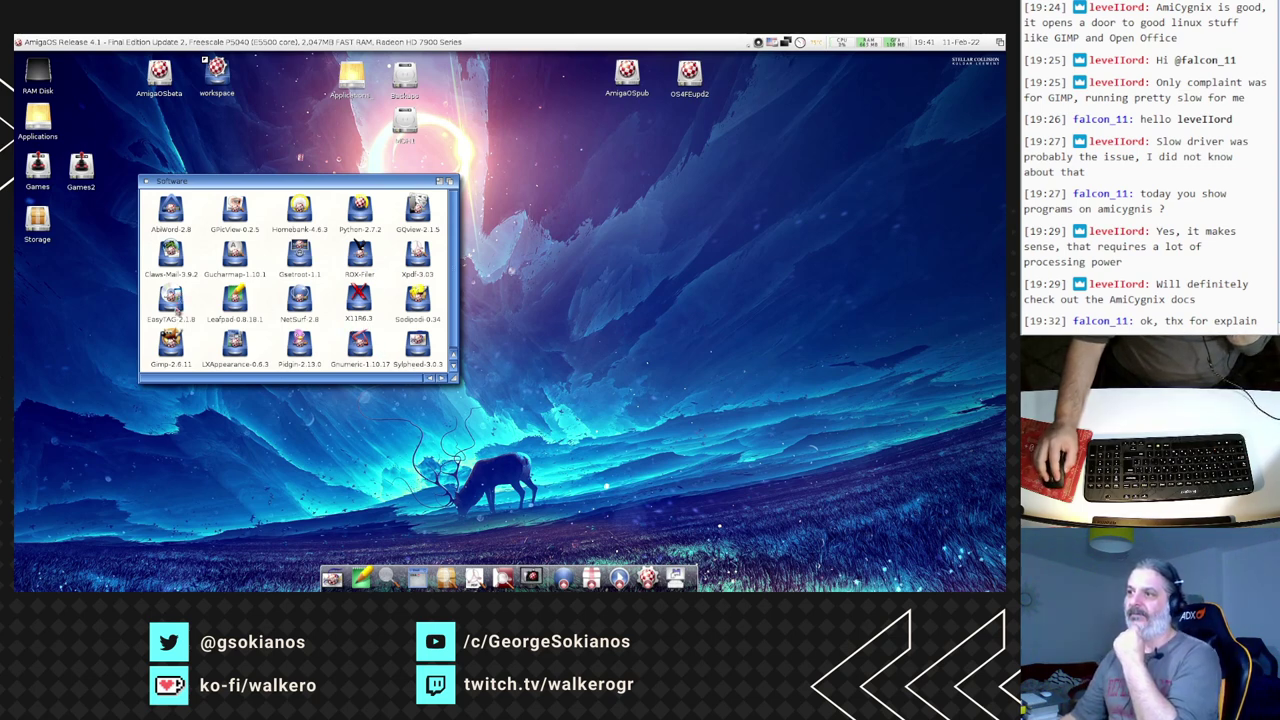
double_click(170, 298)
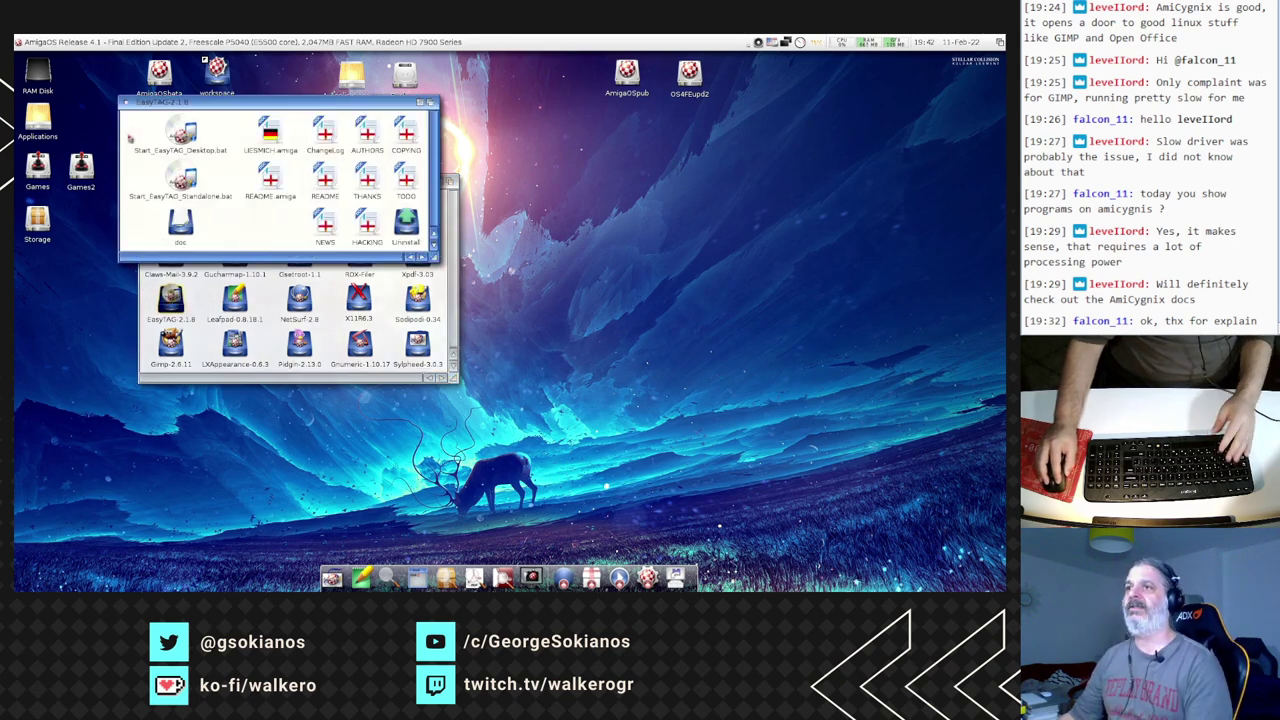
click(124, 103)
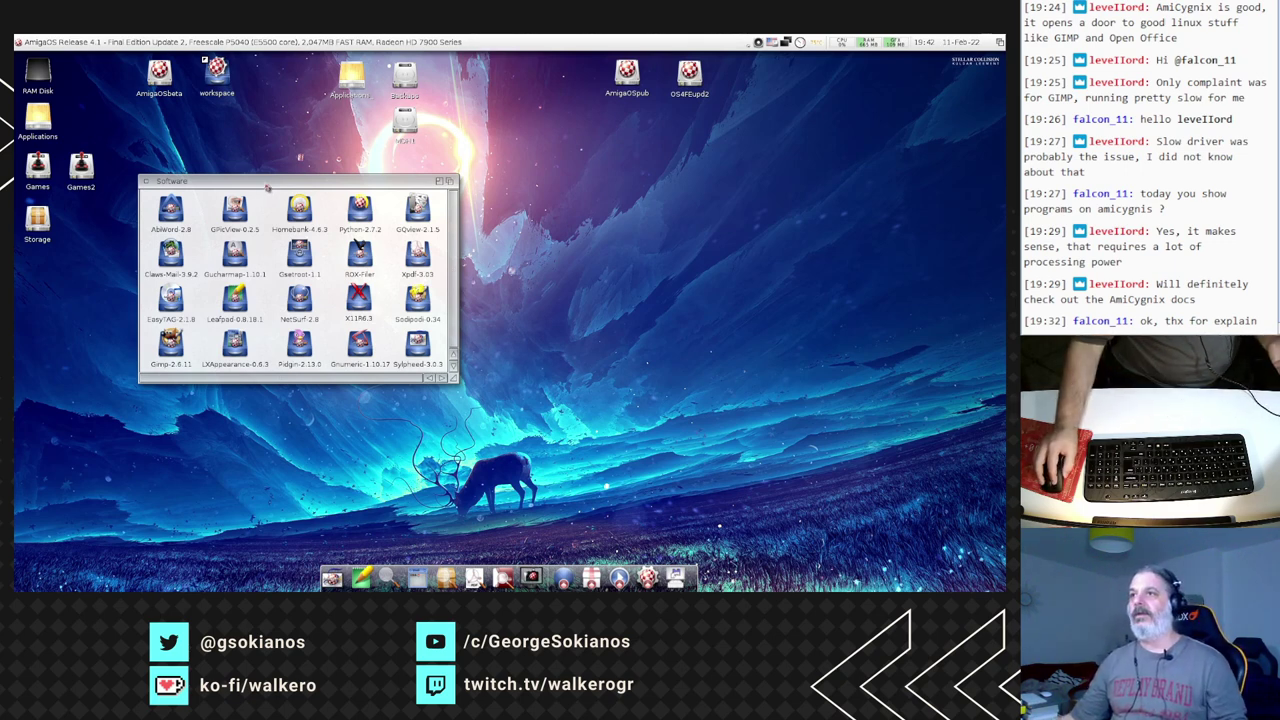
double_click(163, 75)
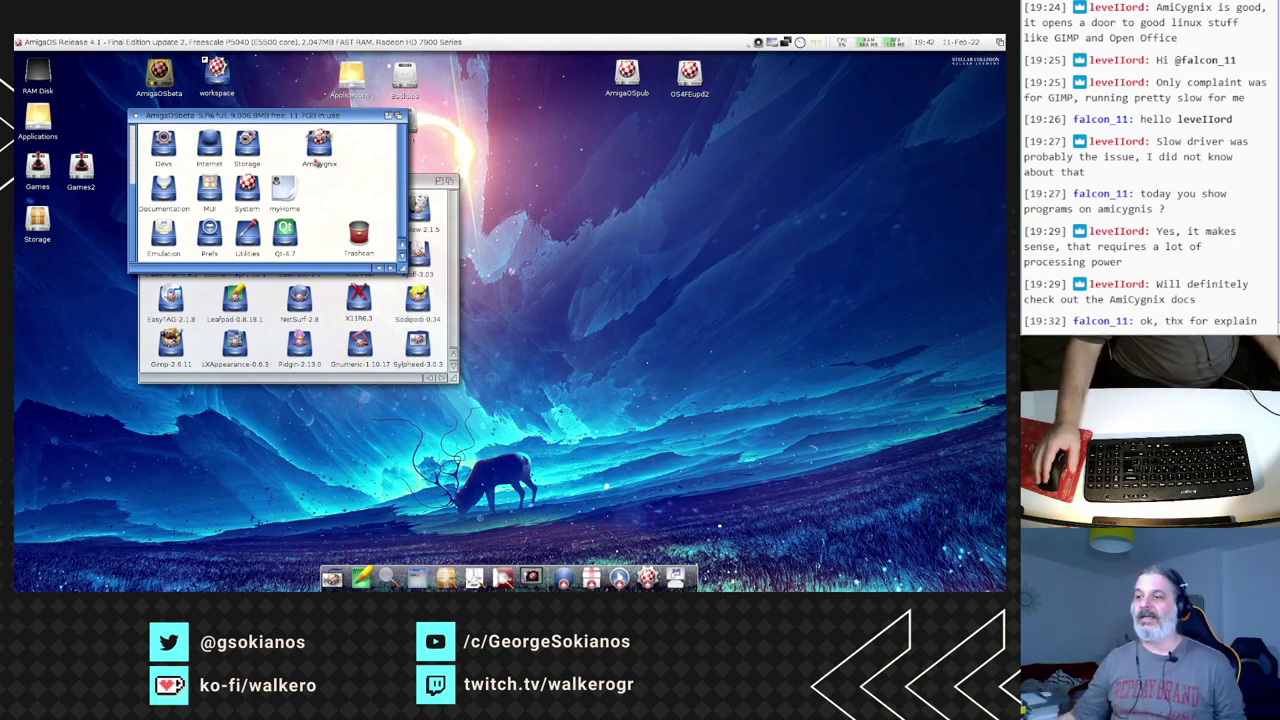
drag(170, 115, 338, 87)
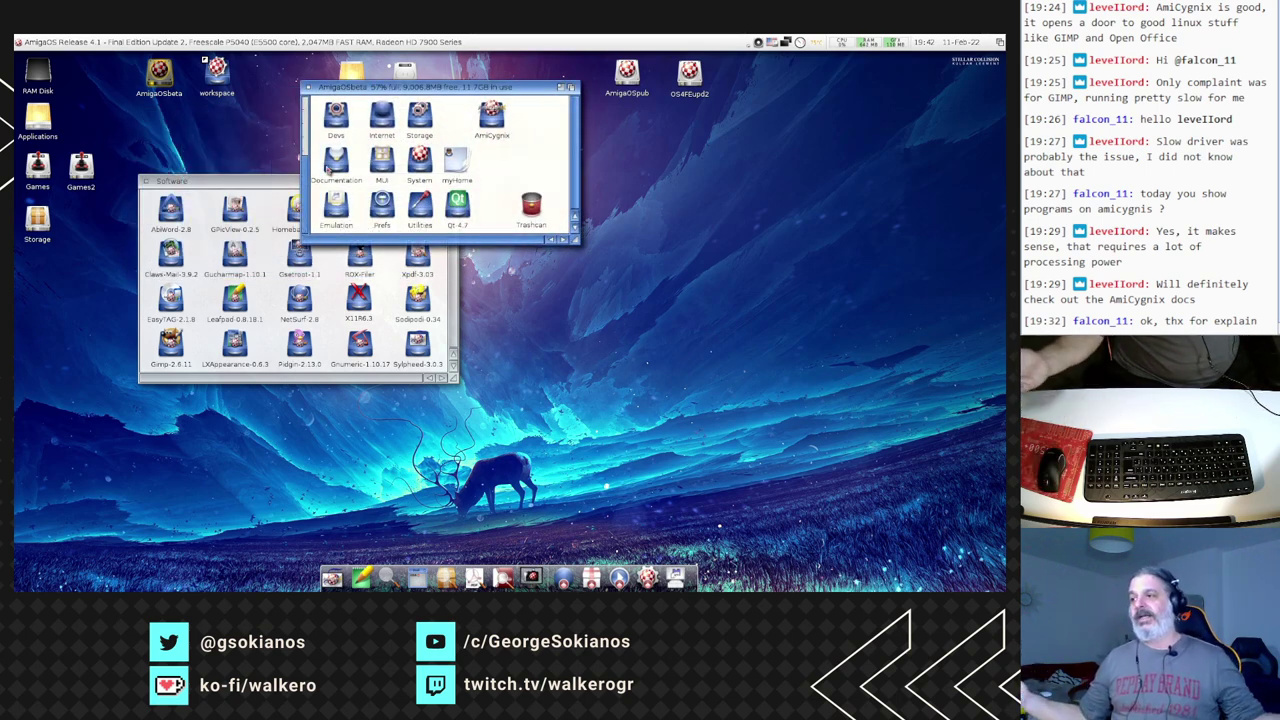